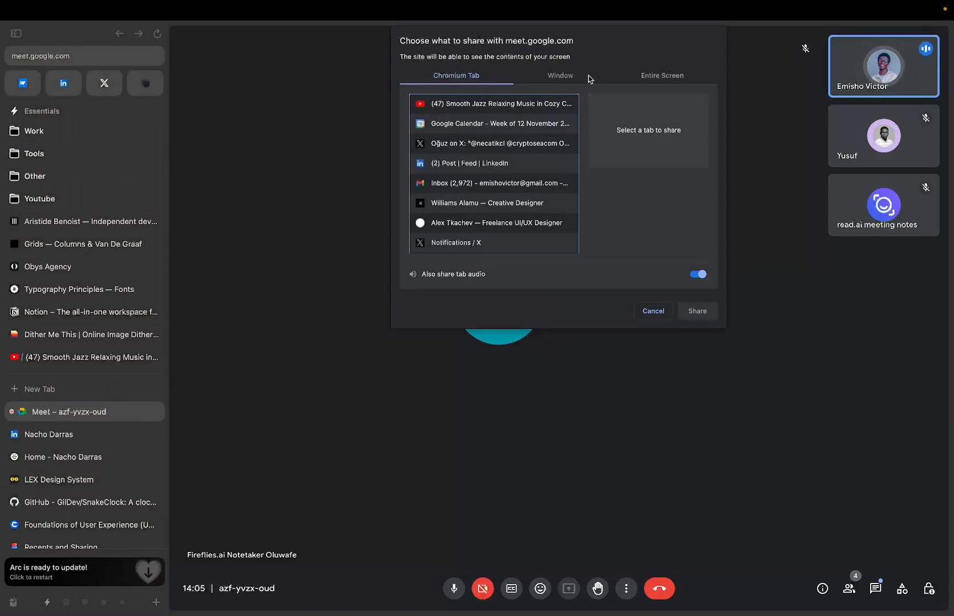
# Share the entire screen with the Google Meet call.
pyautogui.click(649, 76)
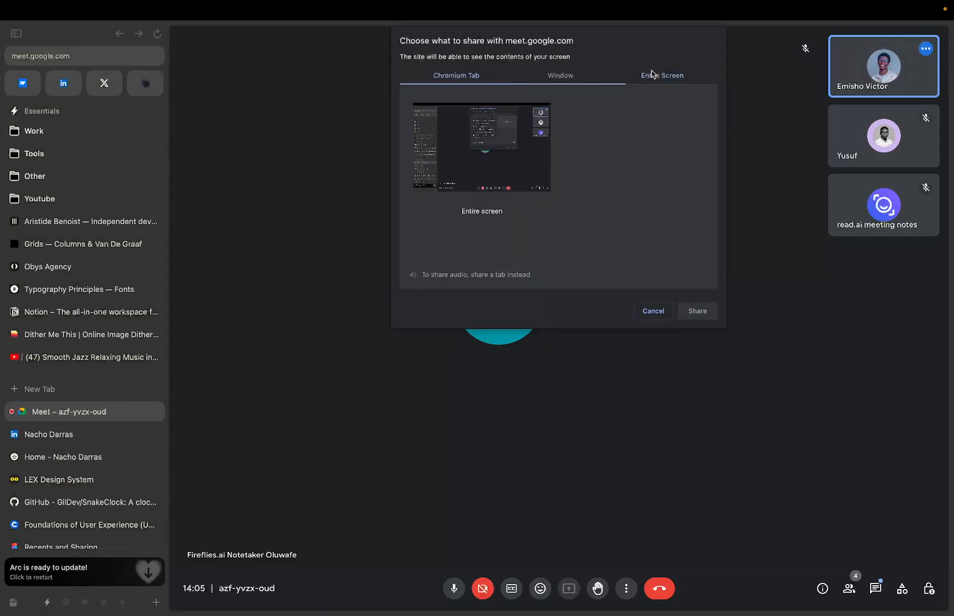
pyautogui.click(525, 117)
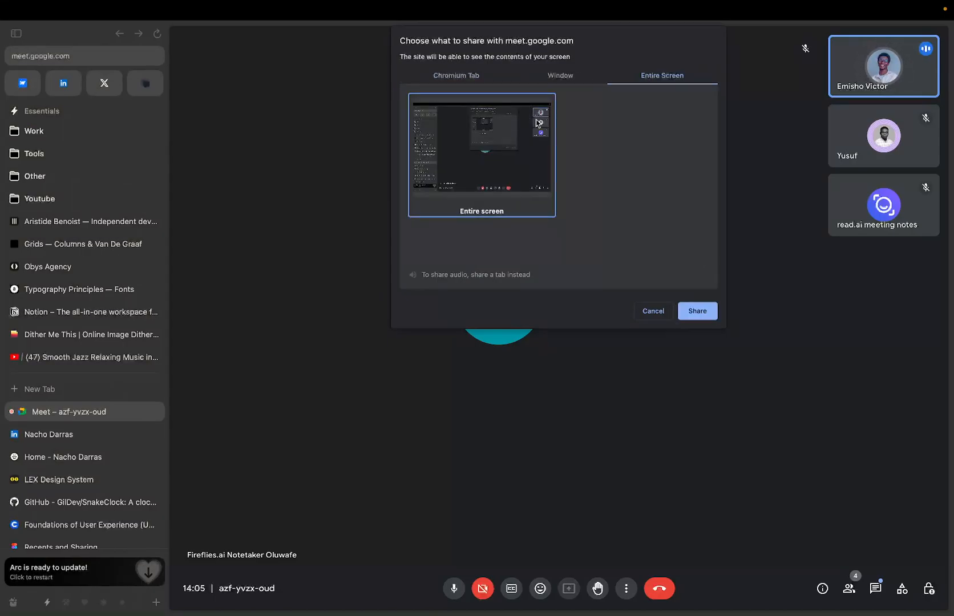
pyautogui.click(695, 312)
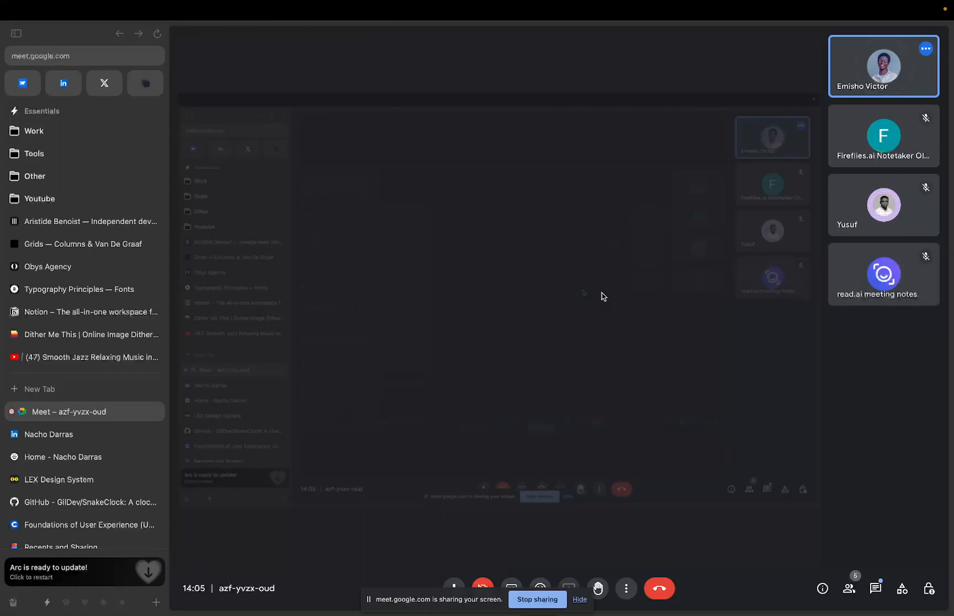
# Switch to the Bg Image STacking design file in Figma and close the Unsplash plugin window.
pyautogui.hotkey('ctrl', 'Right')
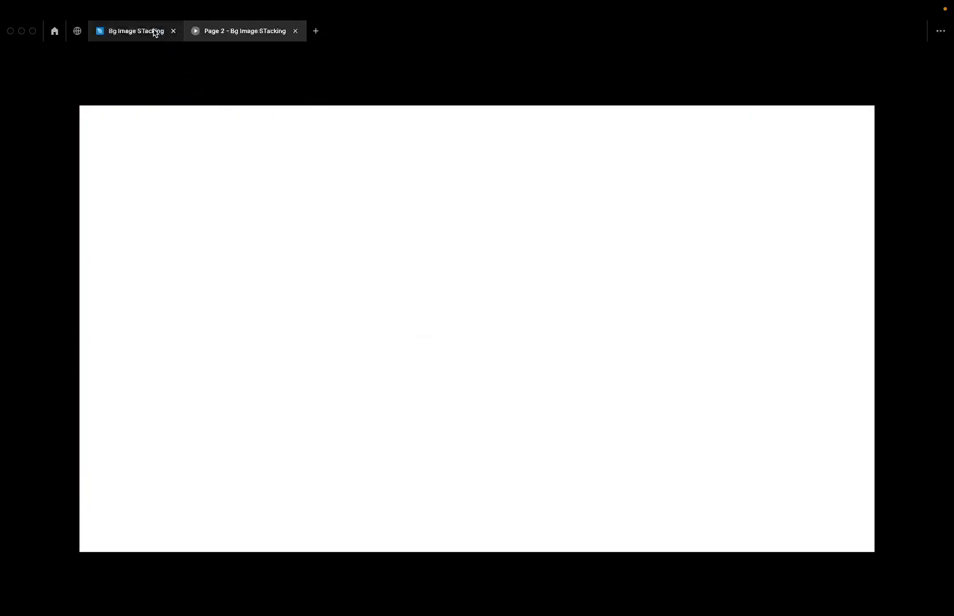
pyautogui.click(154, 31)
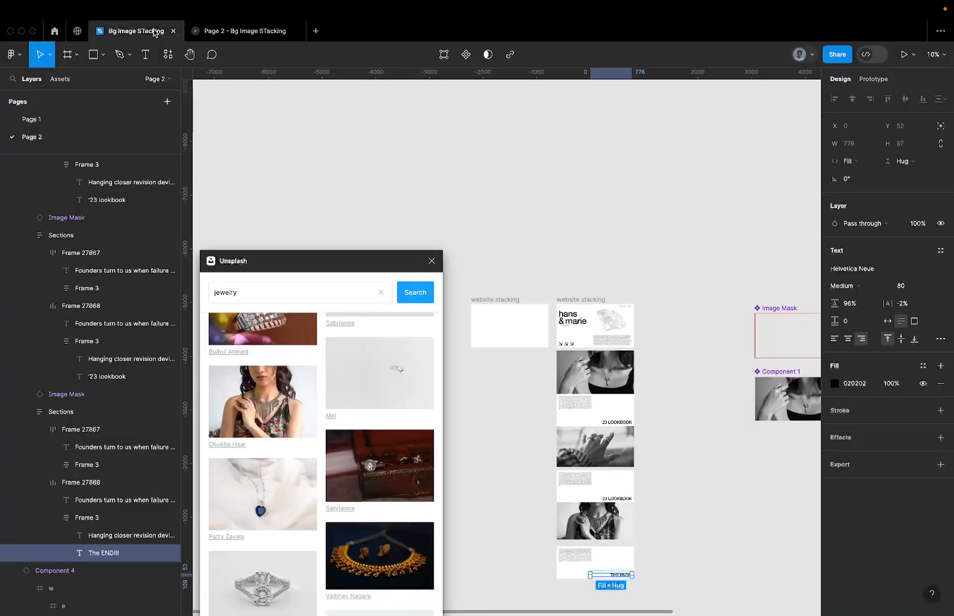
pyautogui.click(433, 260)
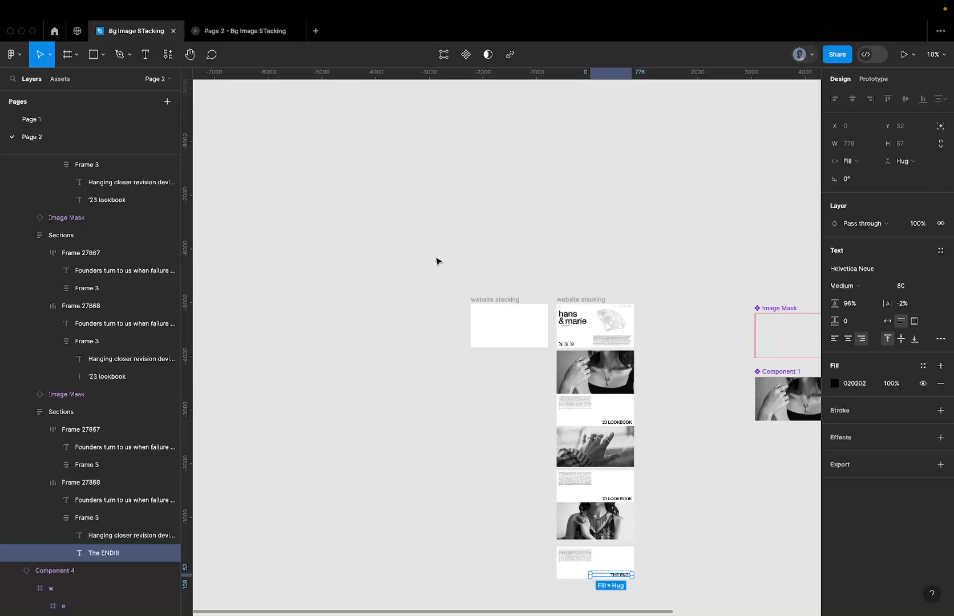
pyautogui.hscroll(5, 437, 261)
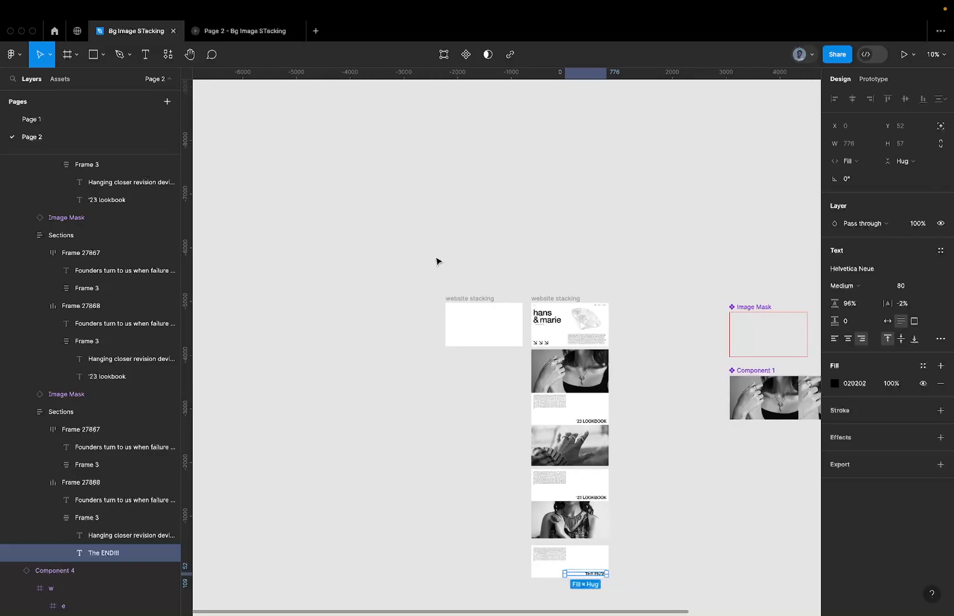
pyautogui.scroll(1, 435, 290)
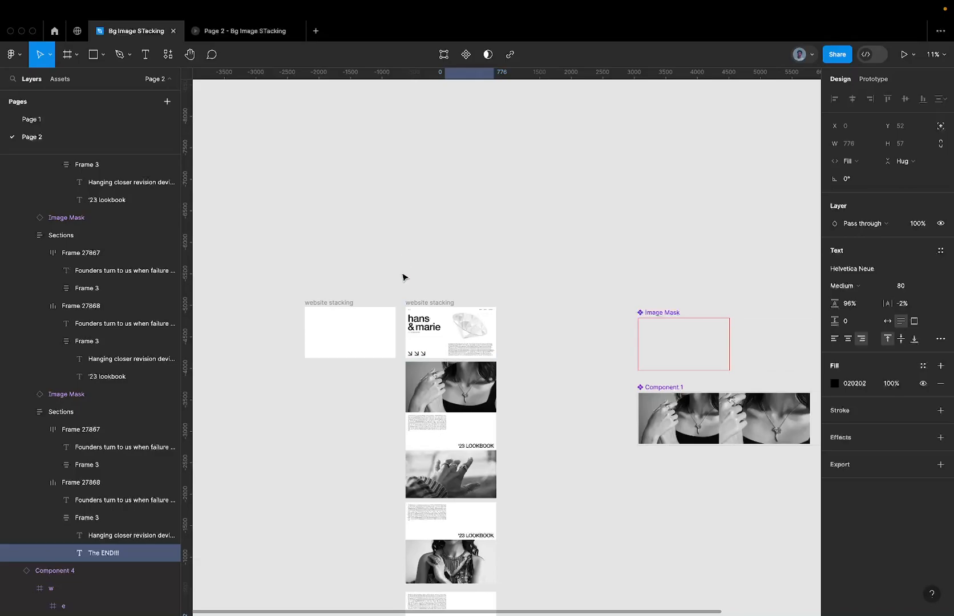
pyautogui.scroll(-1, 404, 275)
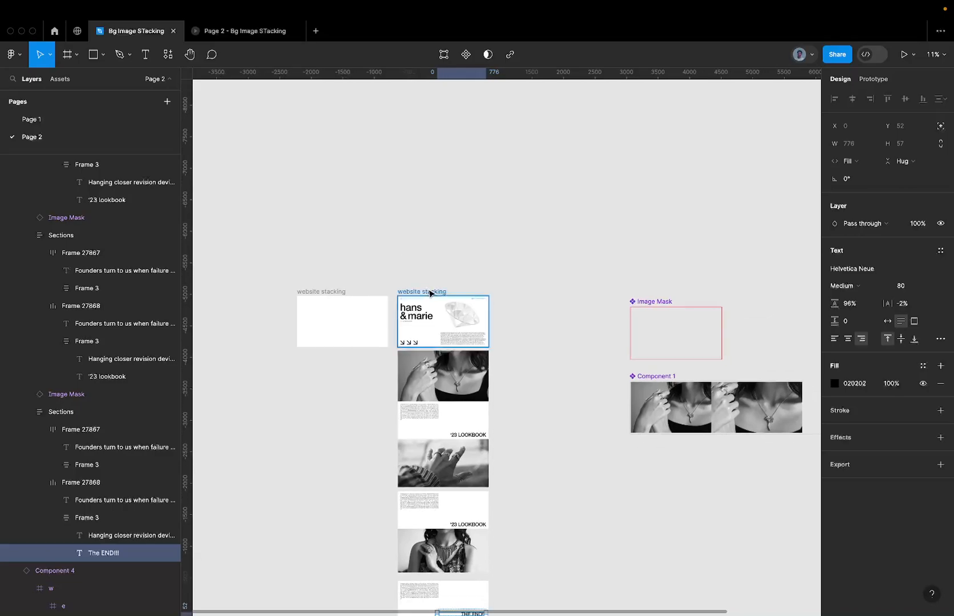
pyautogui.scroll(3, 429, 293)
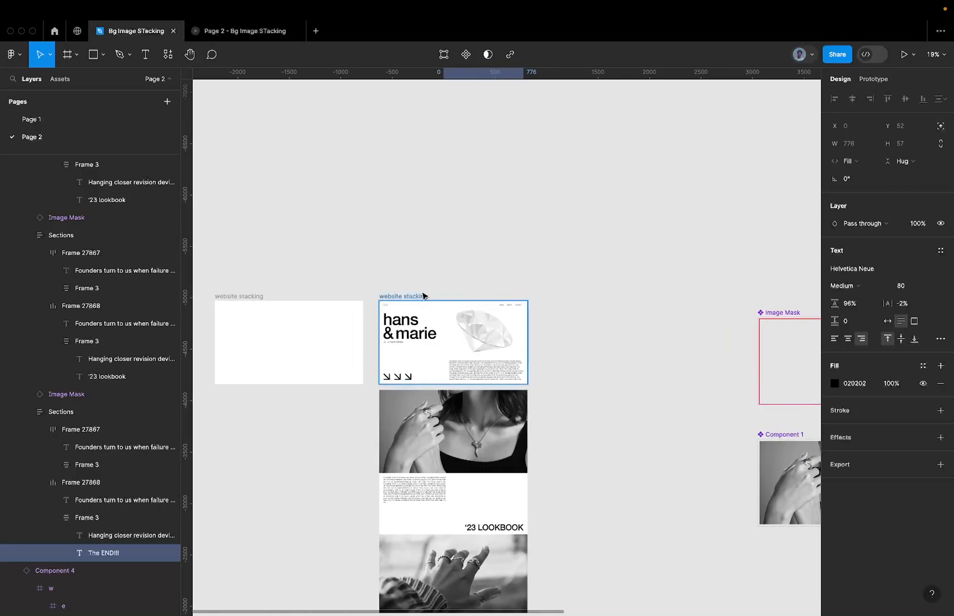
pyautogui.scroll(-1, 423, 295)
pyautogui.hotkey('ctrl', 'Left')
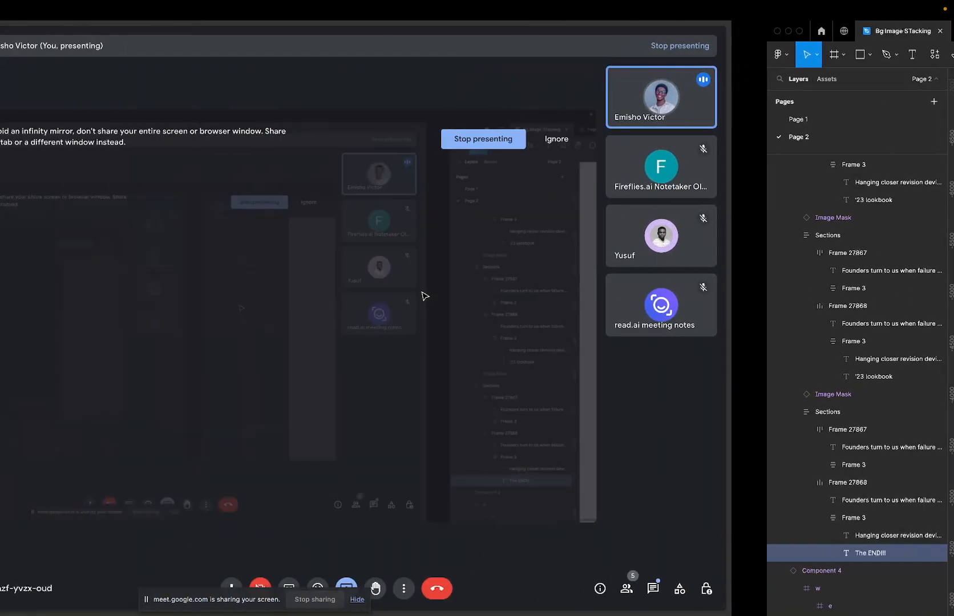
pyautogui.hotkey('ctrl', 'Right')
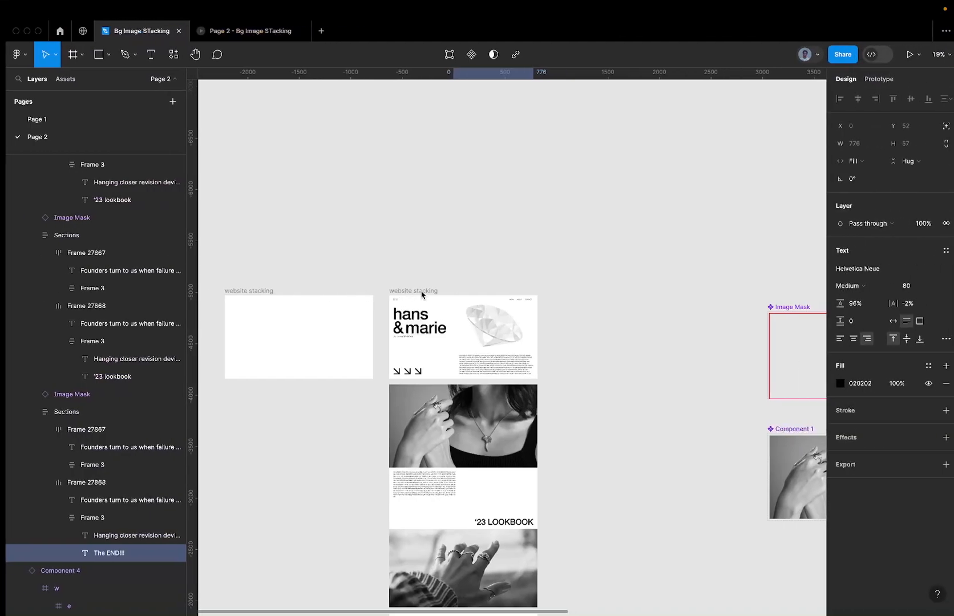
# Go to the Page 2 prototype preview and examine the scroll transition from the hero section to the first necklace image.
pyautogui.click(251, 31)
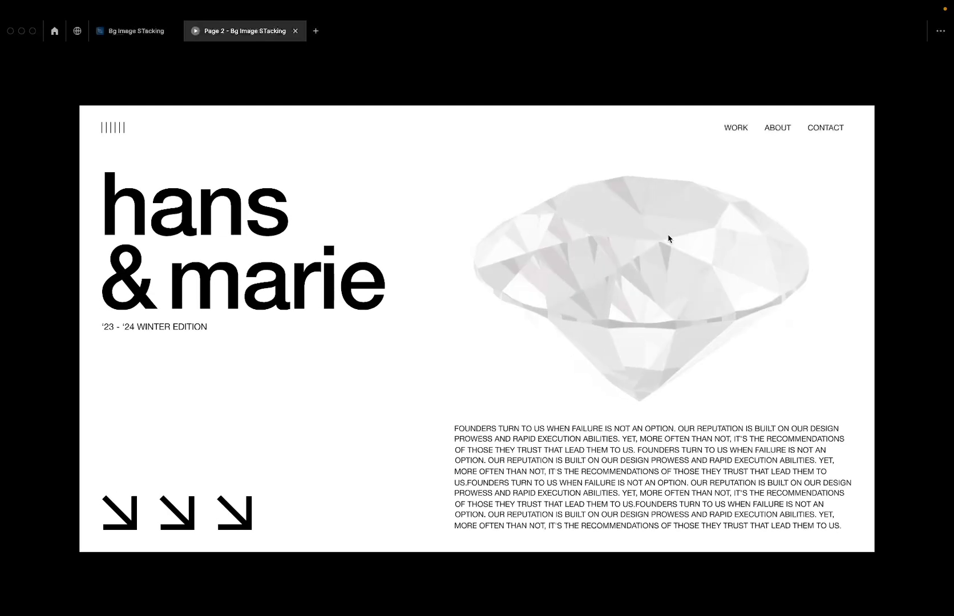
pyautogui.scroll(-5, 669, 238)
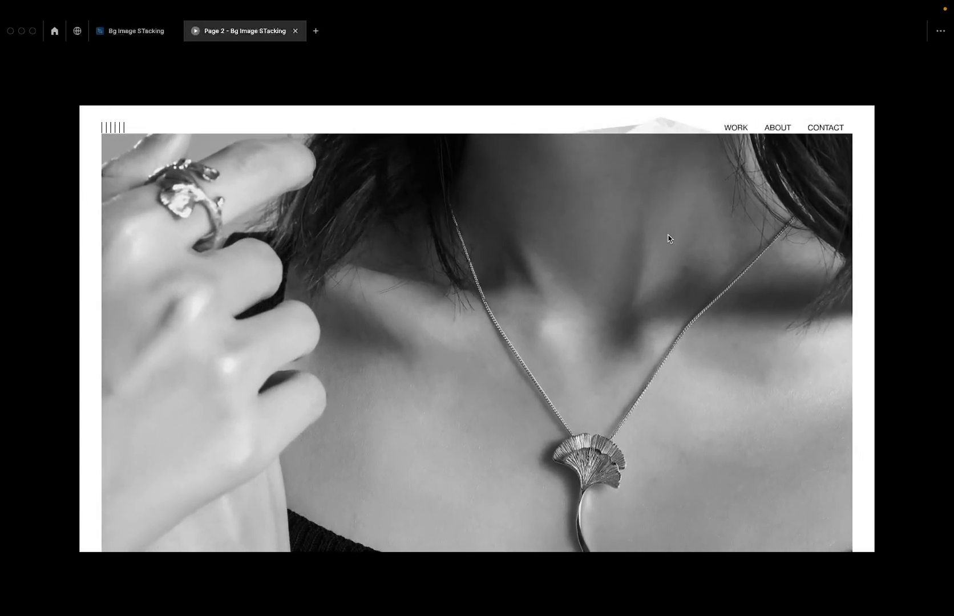
pyautogui.scroll(-1, 669, 239)
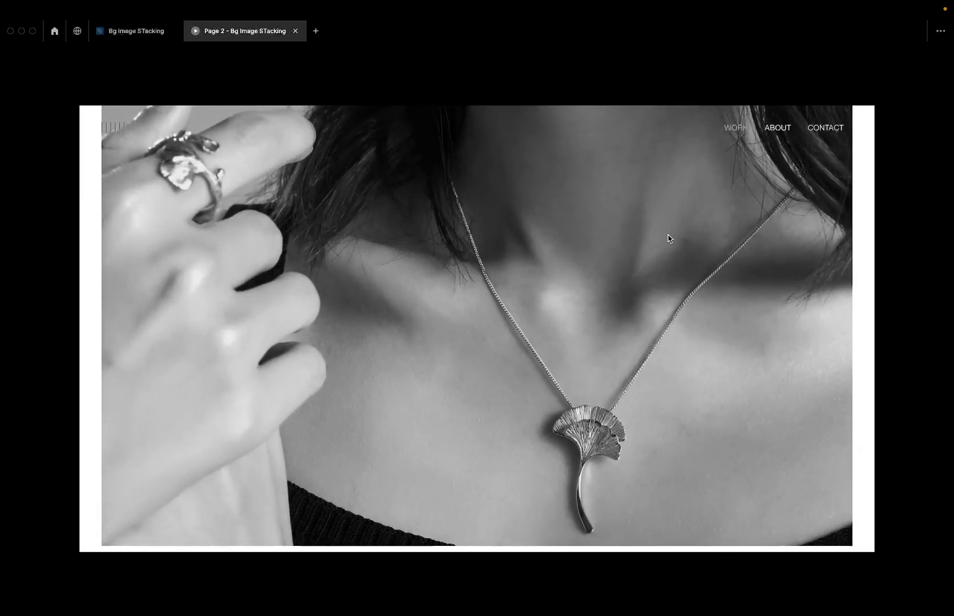
pyautogui.scroll(5, 669, 238)
pyautogui.scroll(-5, 669, 239)
pyautogui.scroll(5, 669, 238)
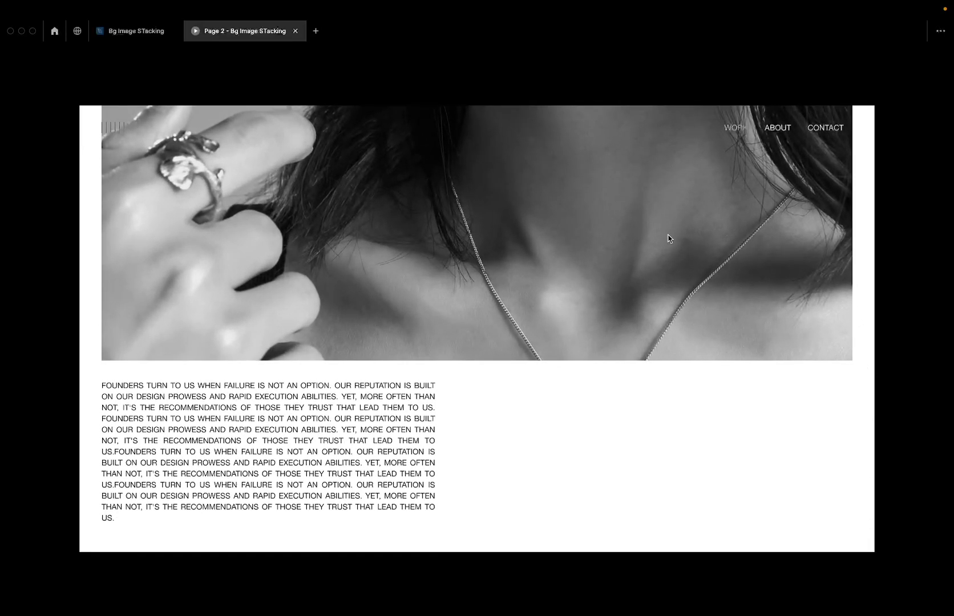
pyautogui.scroll(-2, 669, 238)
pyautogui.scroll(5, 669, 239)
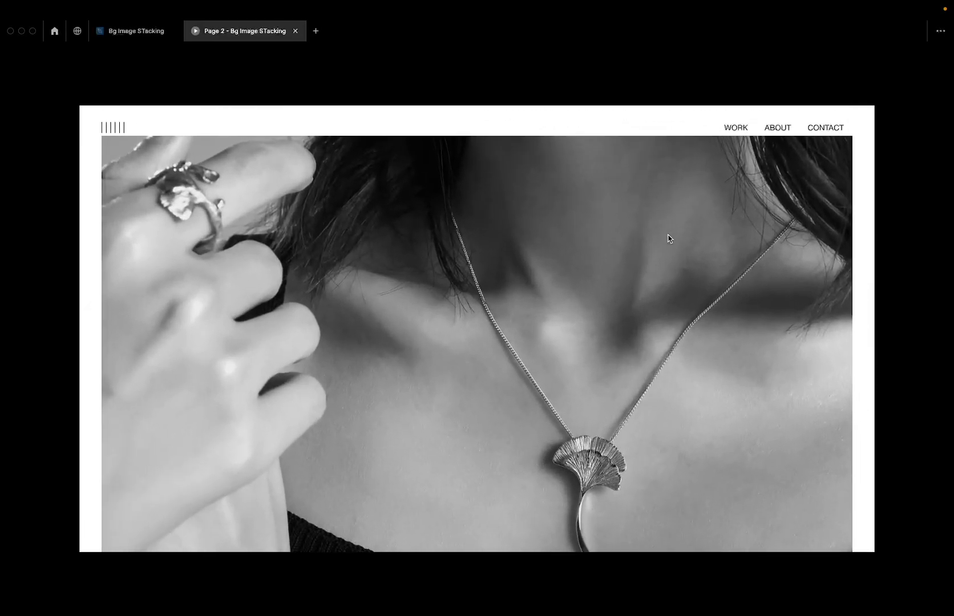
pyautogui.scroll(-1, 669, 238)
pyautogui.scroll(-3, 668, 239)
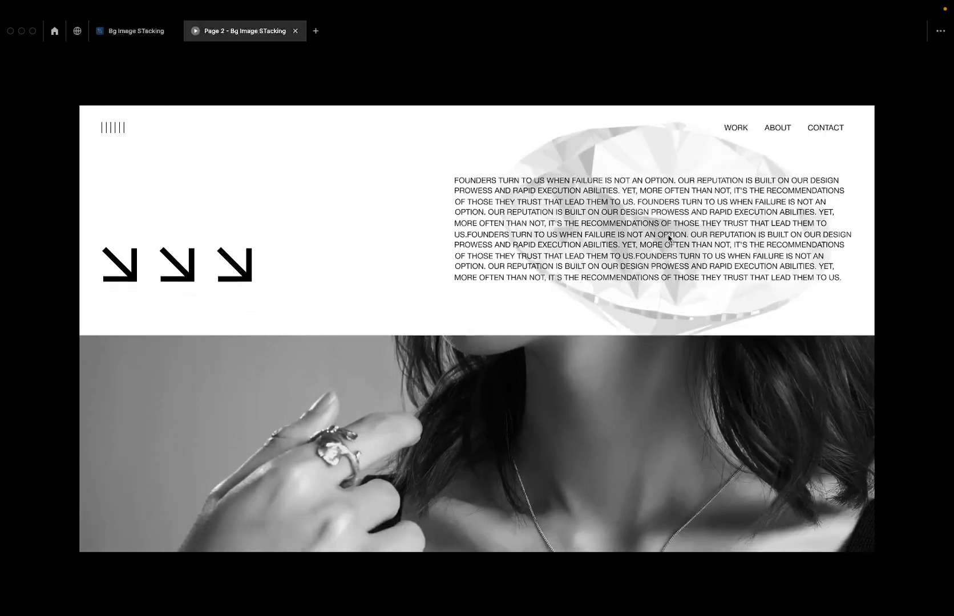
pyautogui.scroll(-3, 669, 238)
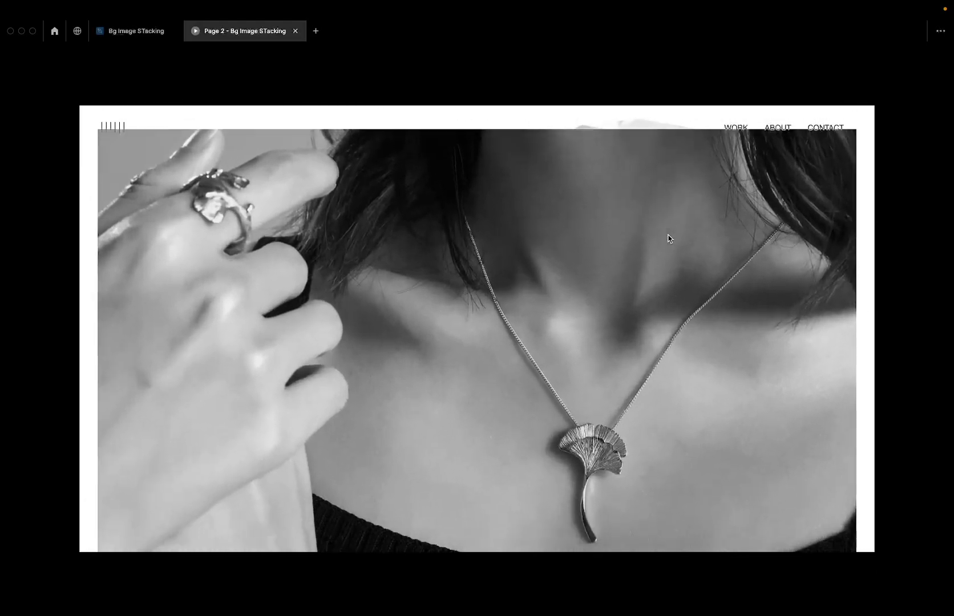
pyautogui.scroll(-1, 669, 238)
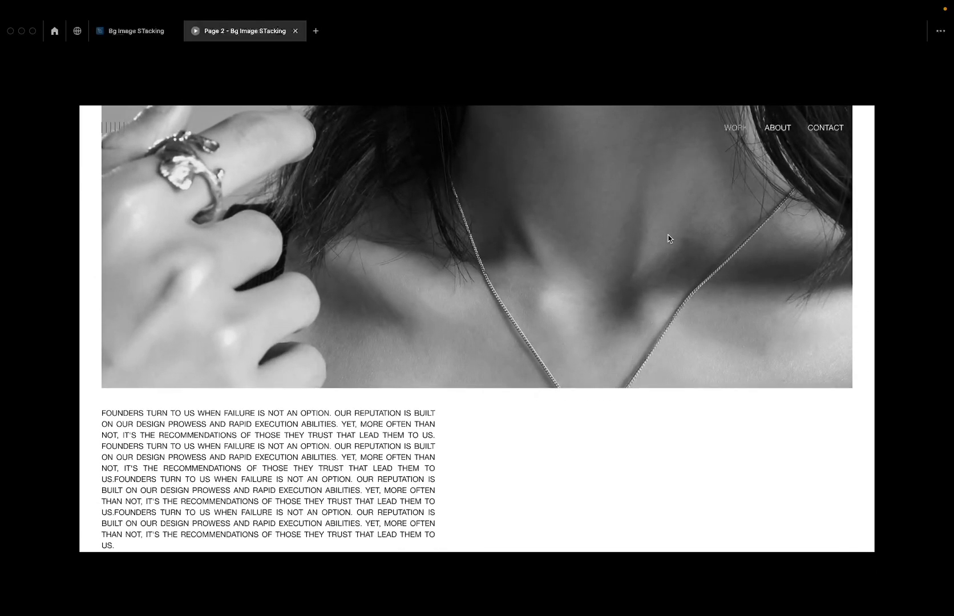
pyautogui.scroll(1, 669, 239)
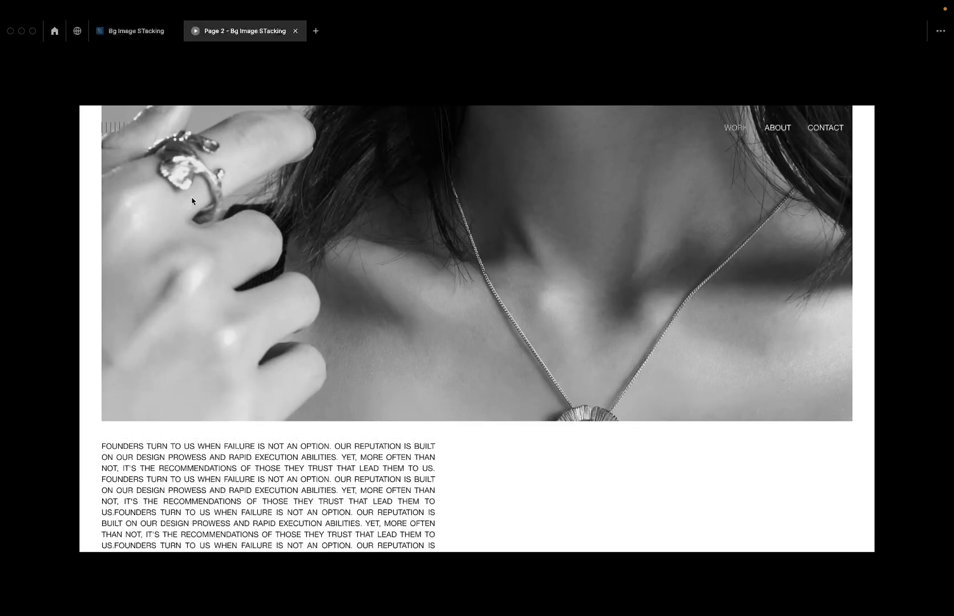
# Examine how the text section below the first necklace image moves relative to the image while scrolling back and forth.
pyautogui.scroll(-3, 178, 241)
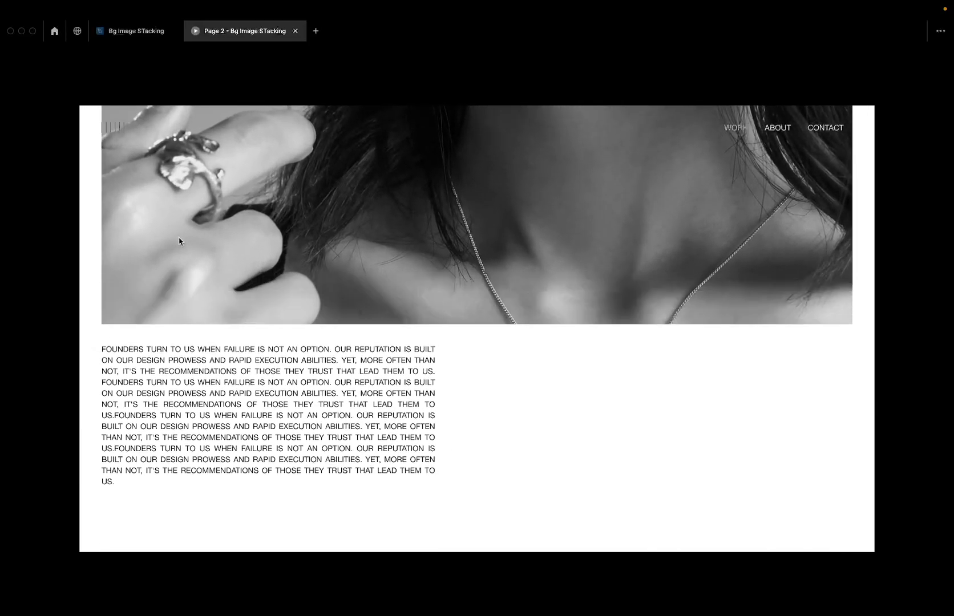
pyautogui.scroll(5, 179, 241)
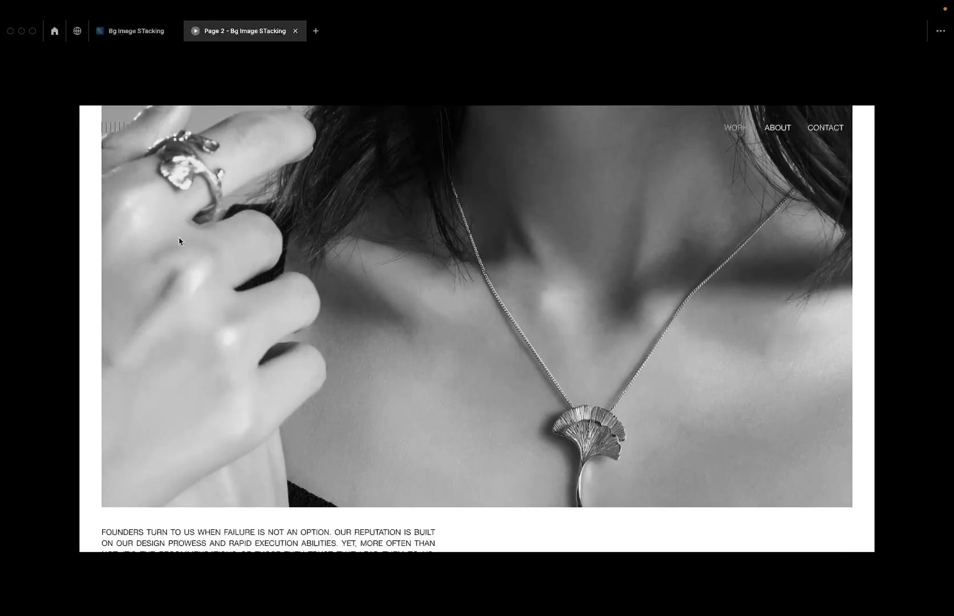
pyautogui.scroll(-4, 178, 242)
pyautogui.scroll(1, 179, 242)
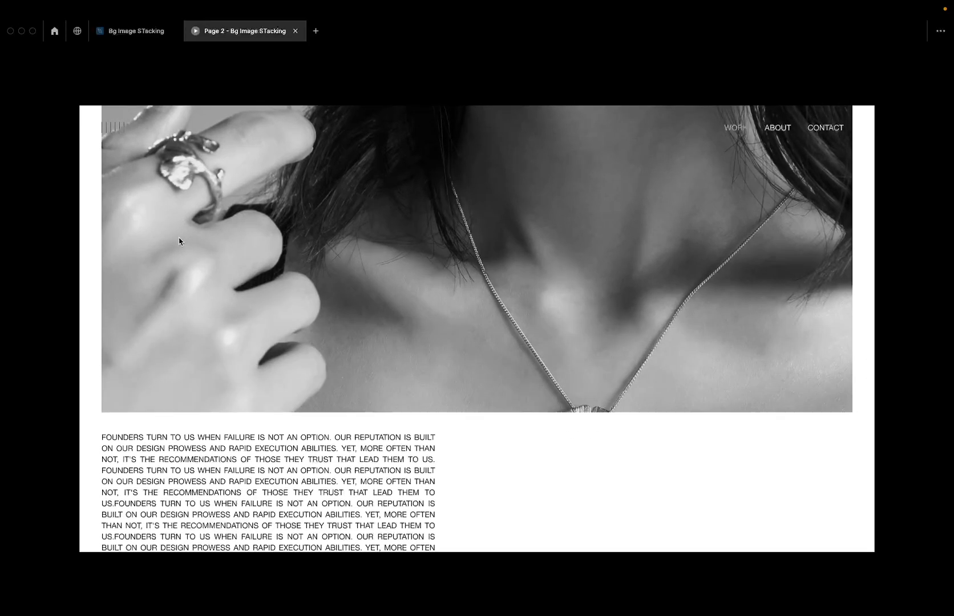
pyautogui.scroll(-2, 178, 241)
pyautogui.scroll(2, 179, 241)
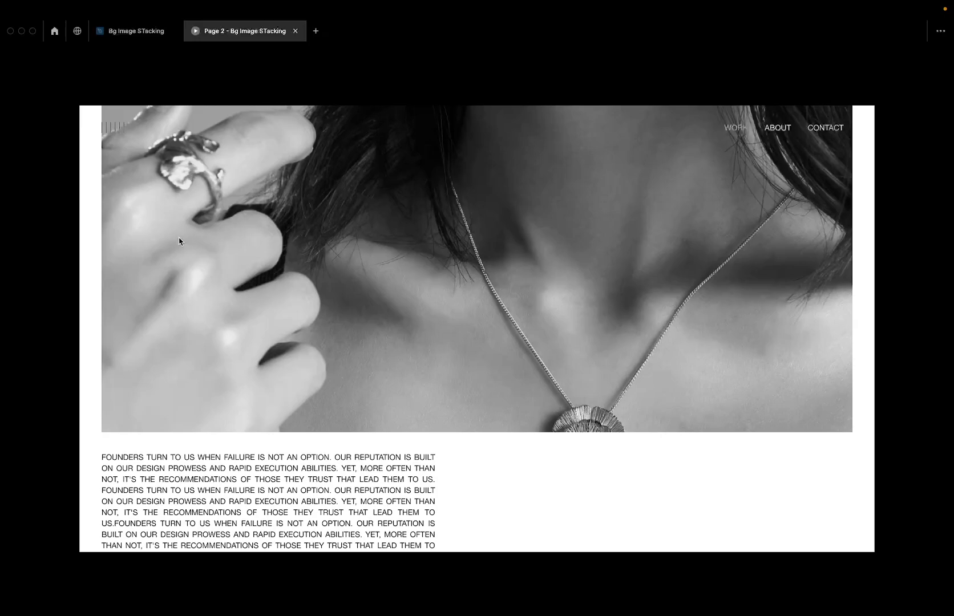
pyautogui.scroll(1, 179, 241)
pyautogui.scroll(-4, 179, 242)
pyautogui.scroll(5, 179, 241)
pyautogui.scroll(-4, 179, 241)
pyautogui.scroll(3, 179, 242)
pyautogui.scroll(-1, 178, 241)
# Return to the hero section and replay the scroll to the necklace image, examining how the image's width and position behave.
pyautogui.scroll(8, 179, 242)
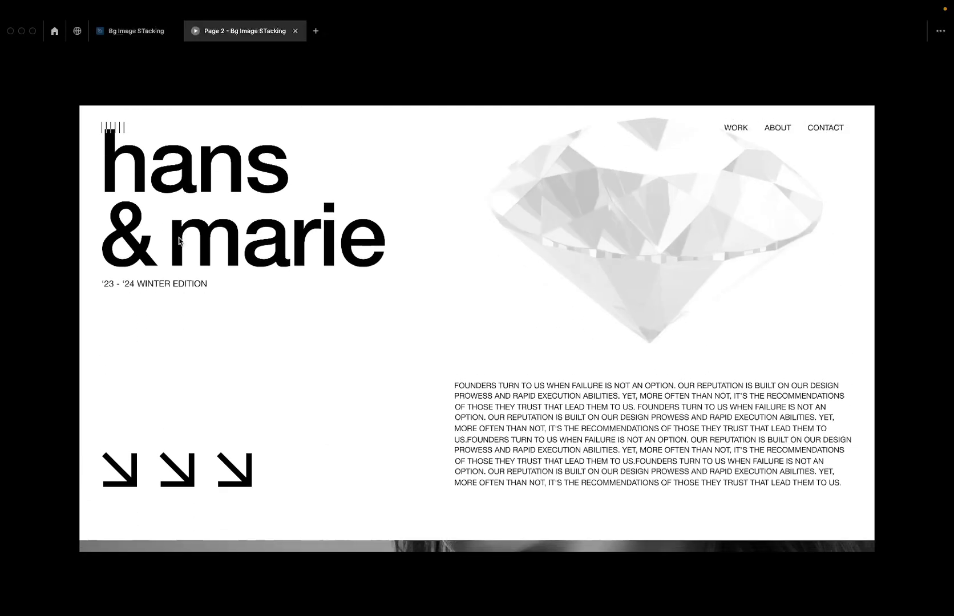
pyautogui.scroll(-4, 178, 242)
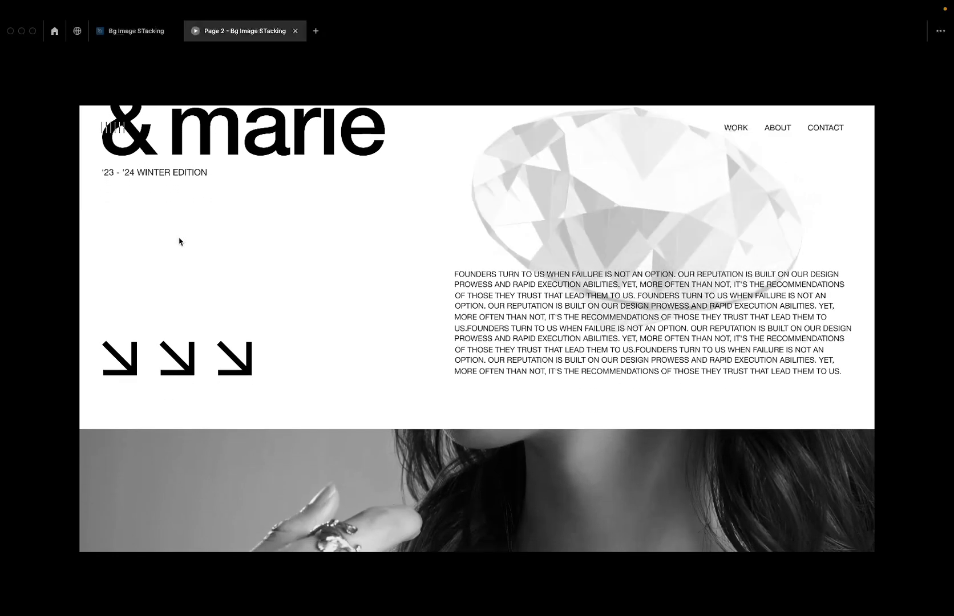
pyautogui.scroll(-2, 178, 241)
pyautogui.scroll(-2, 178, 242)
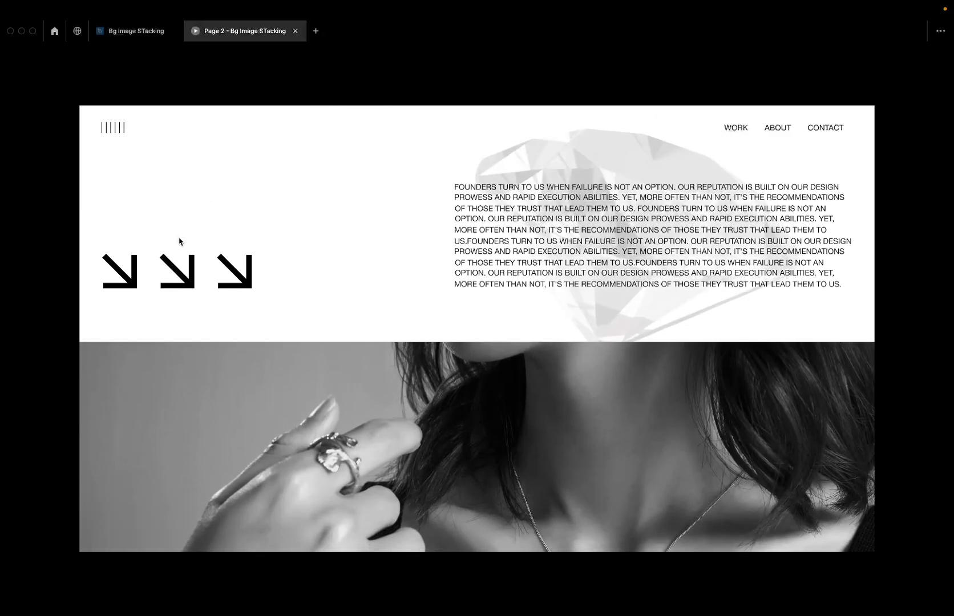
pyautogui.scroll(-4, 178, 241)
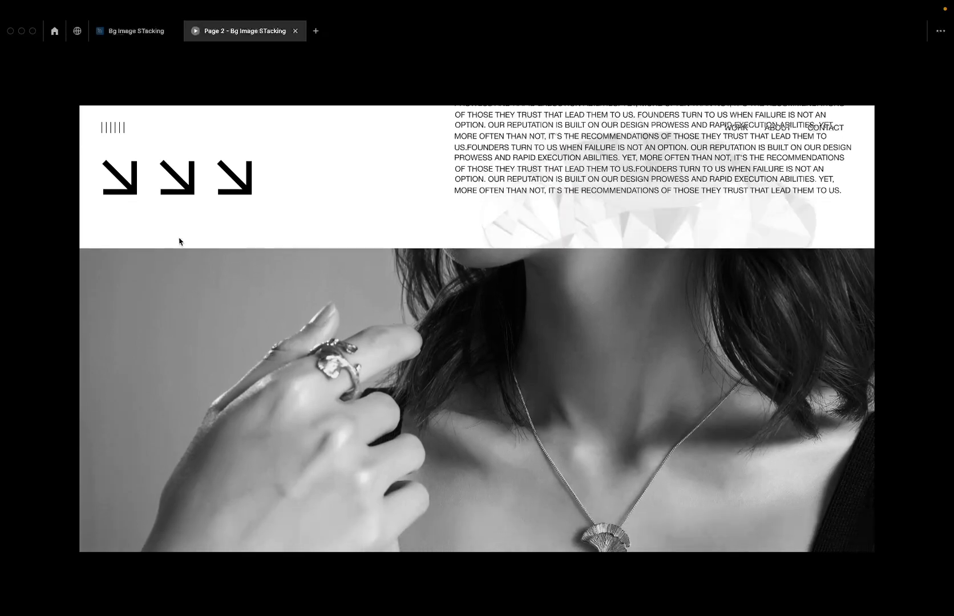
pyautogui.scroll(-6, 179, 241)
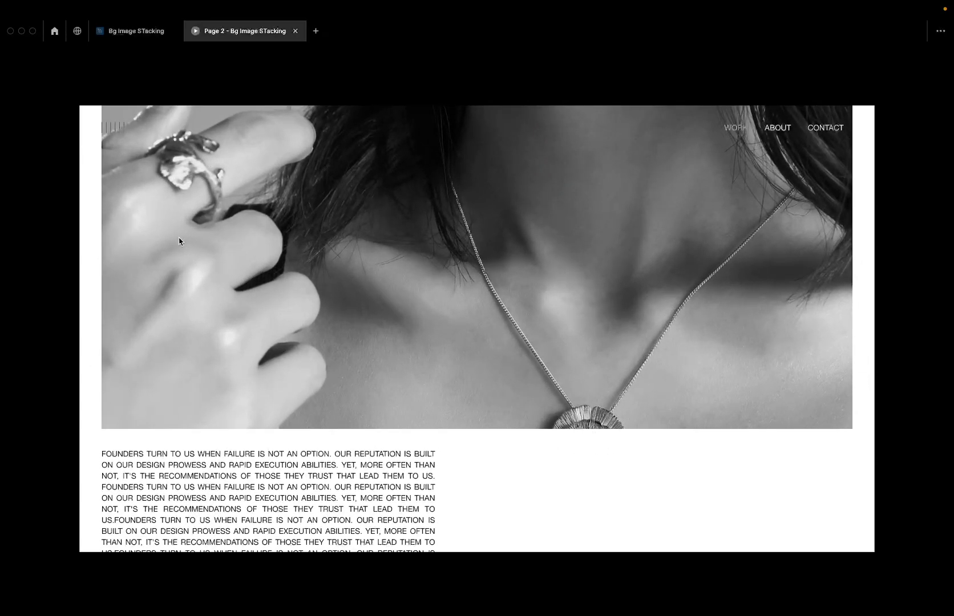
pyautogui.scroll(5, 178, 242)
pyautogui.scroll(-3, 178, 241)
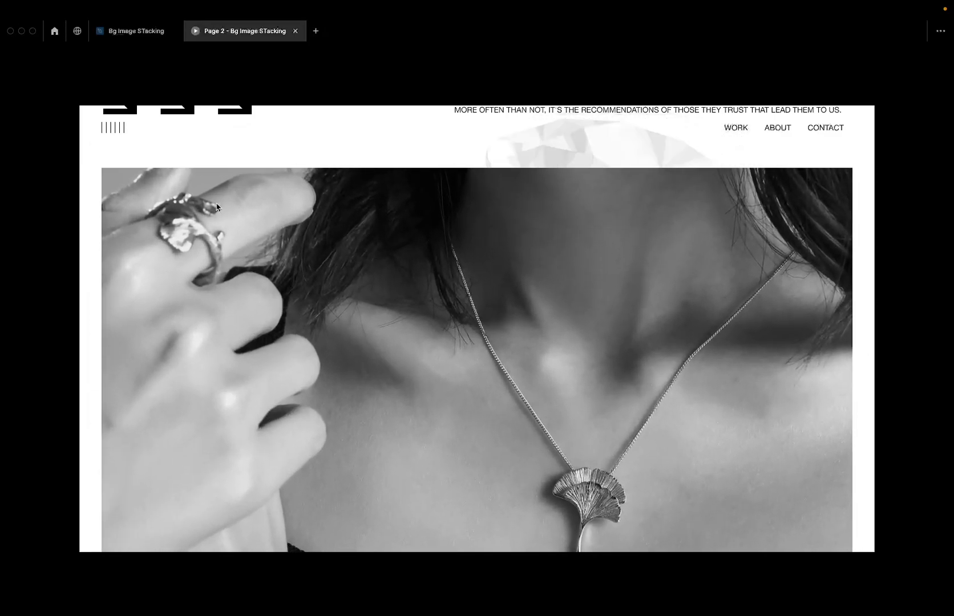
pyautogui.scroll(2, 217, 207)
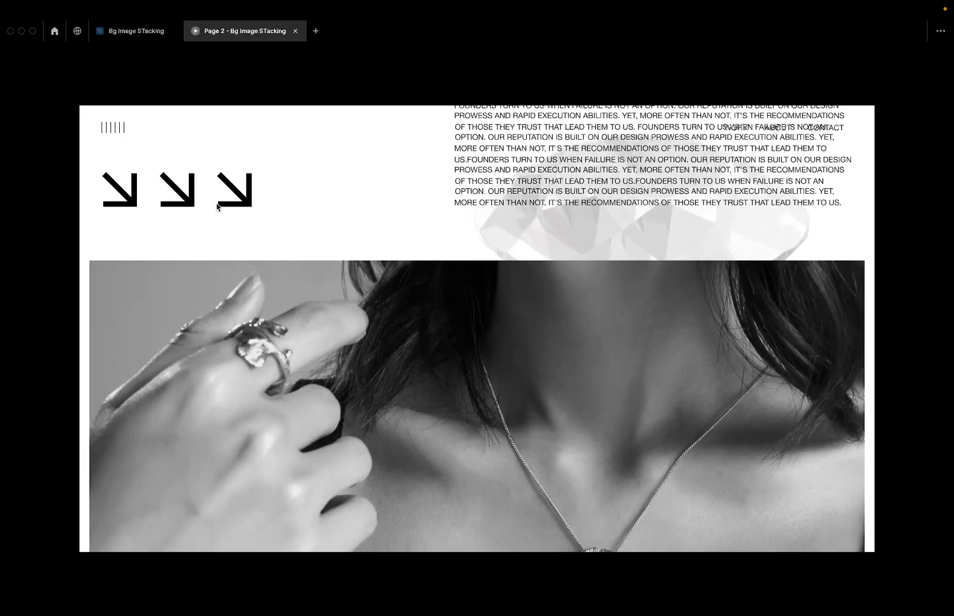
# Review the following prototype sections, from the hand-with-rings image through the '23 Lookbook text to the third jewelry image.
pyautogui.scroll(-8, 217, 208)
pyautogui.scroll(-10, 217, 208)
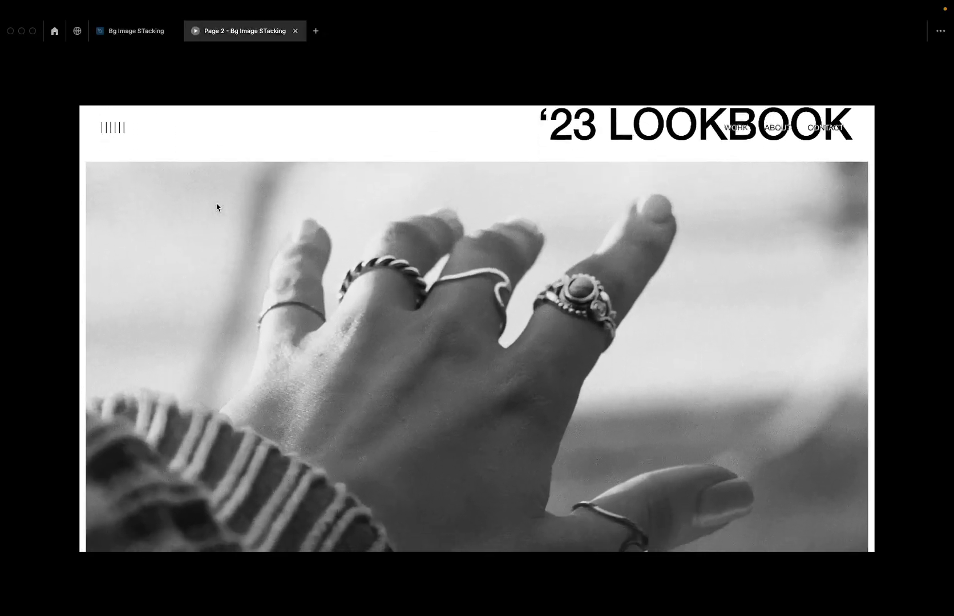
pyautogui.scroll(-10, 217, 207)
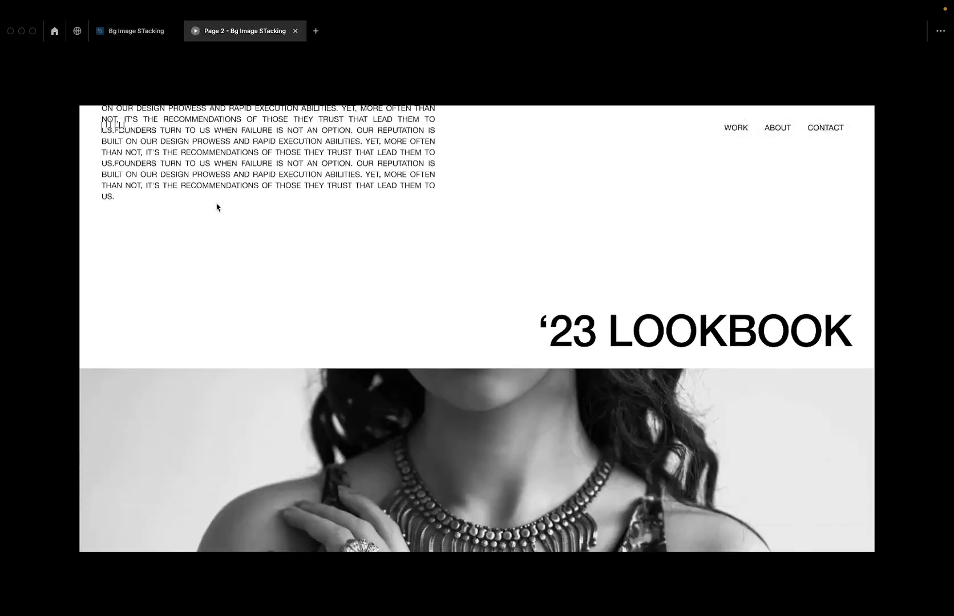
pyautogui.scroll(-10, 217, 207)
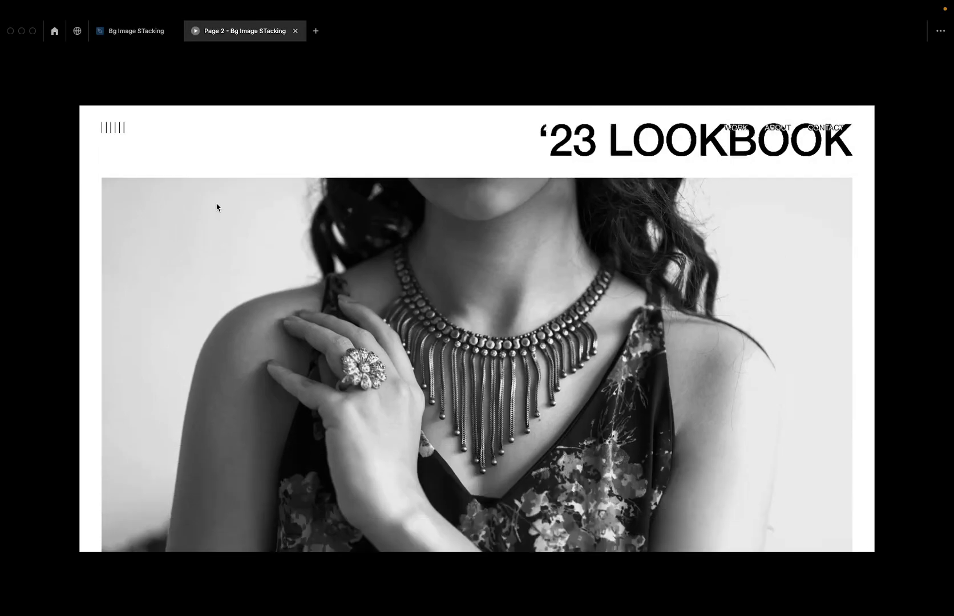
# Examine how the text section moves relative to the third jewelry image, and review the preceding sections back up to the hero.
pyautogui.scroll(-10, 217, 207)
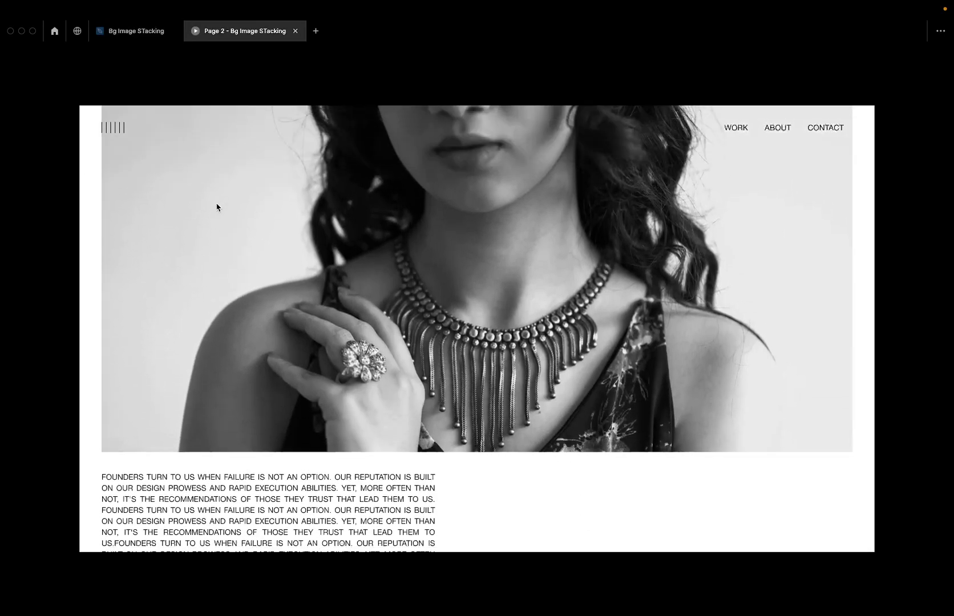
pyautogui.scroll(5, 216, 207)
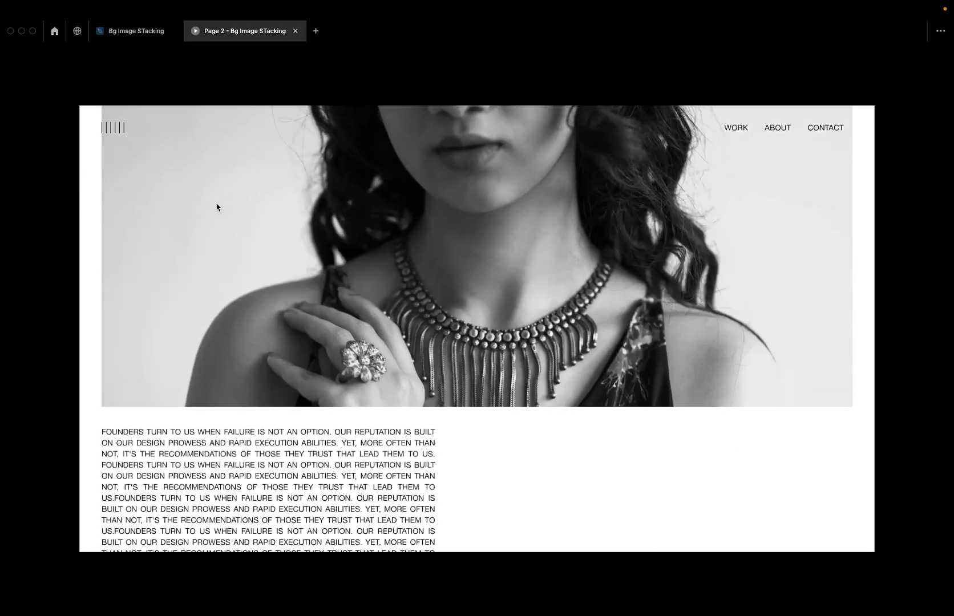
pyautogui.scroll(-5, 217, 207)
pyautogui.scroll(5, 216, 207)
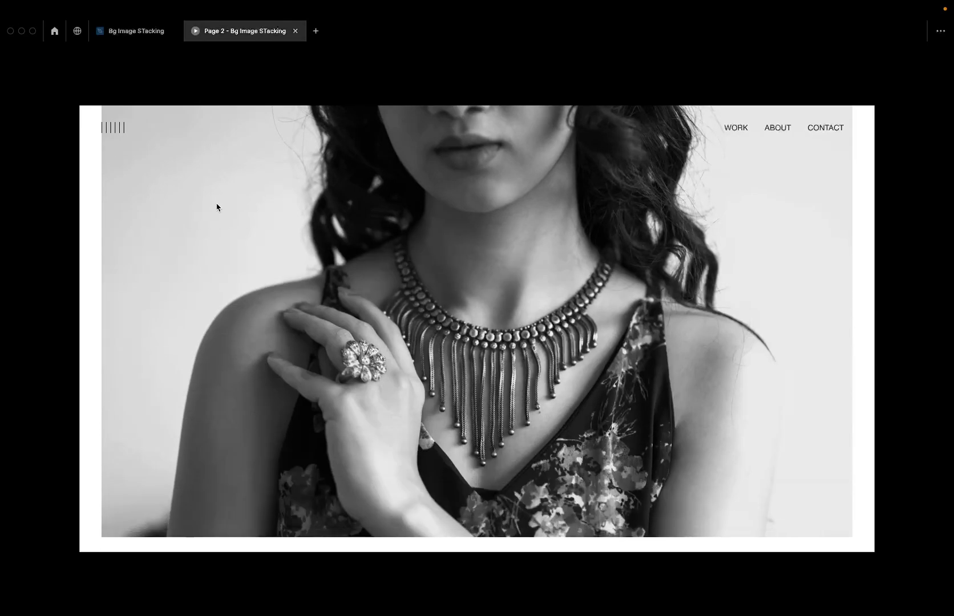
pyautogui.scroll(8, 217, 207)
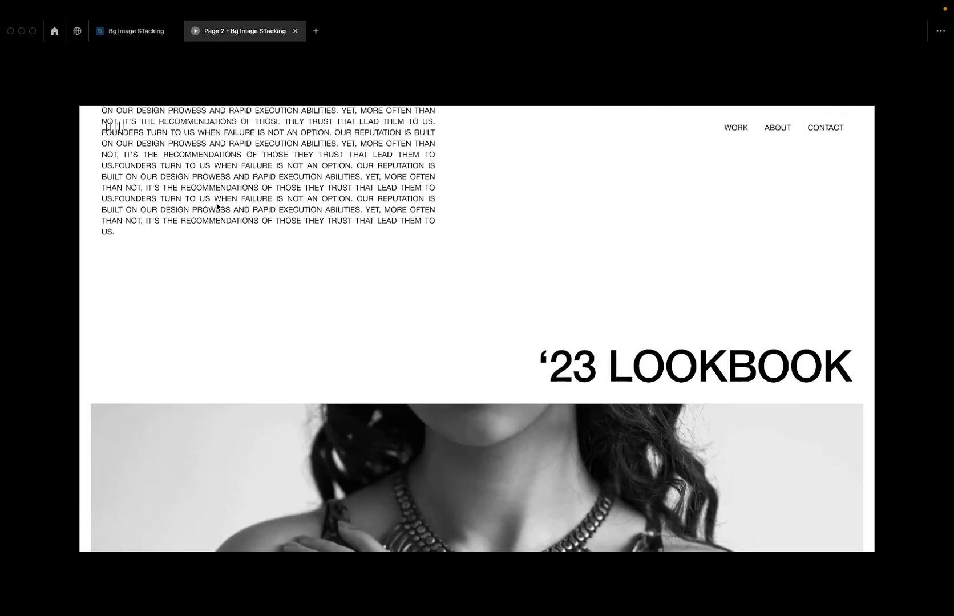
pyautogui.scroll(1, 217, 207)
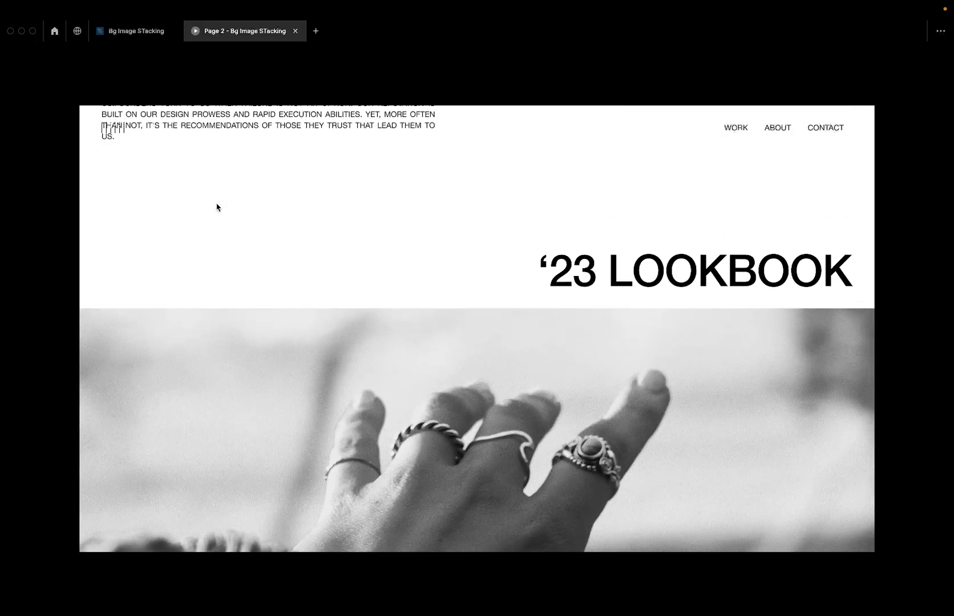
pyautogui.scroll(10, 217, 207)
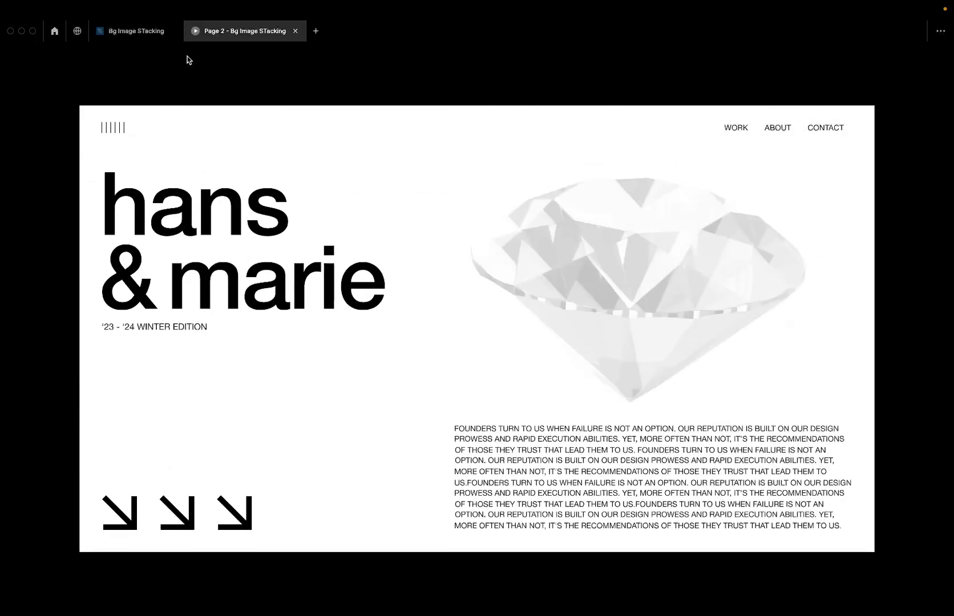
# Go to the Bg Image STacking design file and compare its hero section frame with the prototype preview.
pyautogui.click(147, 35)
pyautogui.click(435, 346)
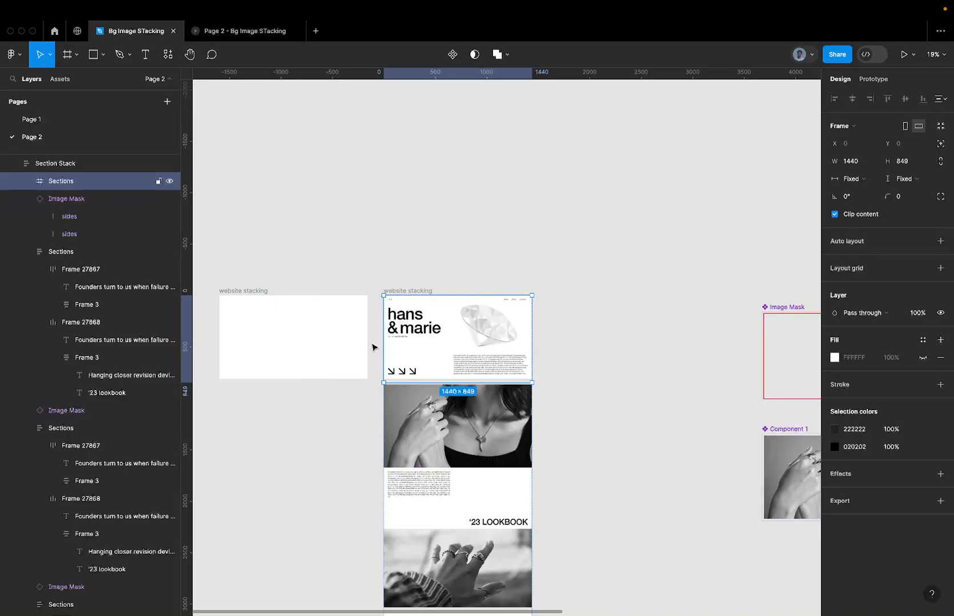
pyautogui.scroll(5, 443, 349)
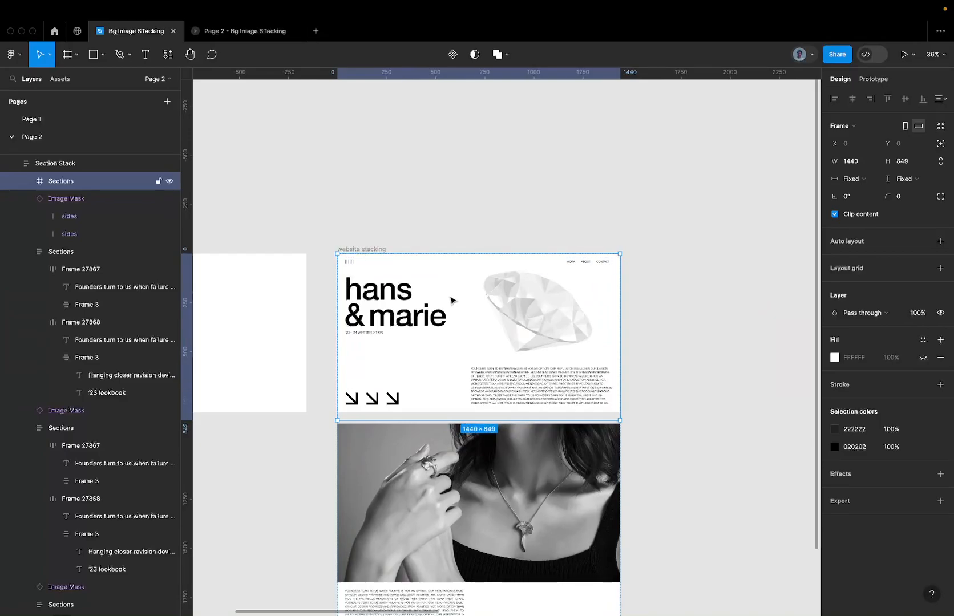
pyautogui.click(237, 32)
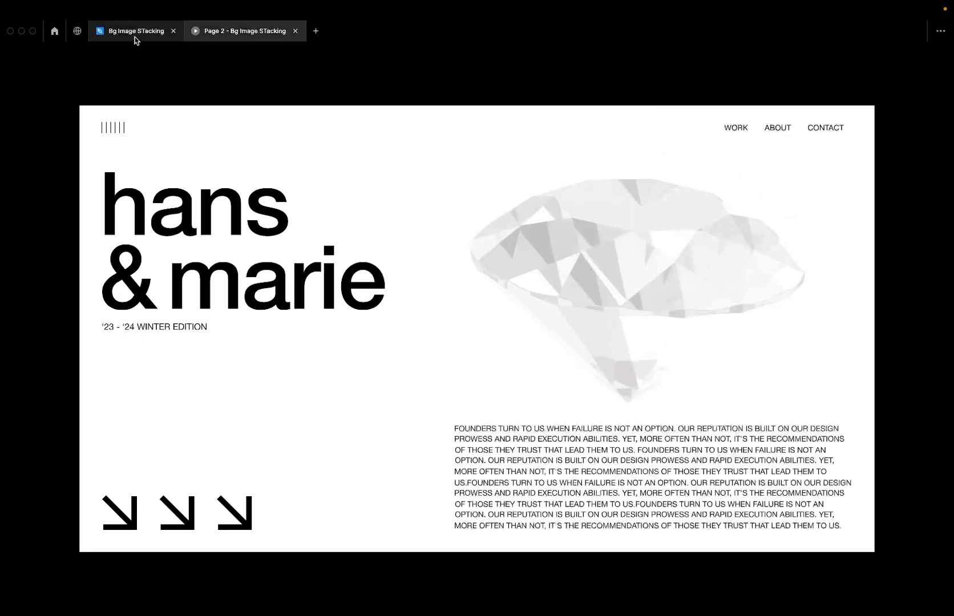
pyautogui.moveTo(135, 37)
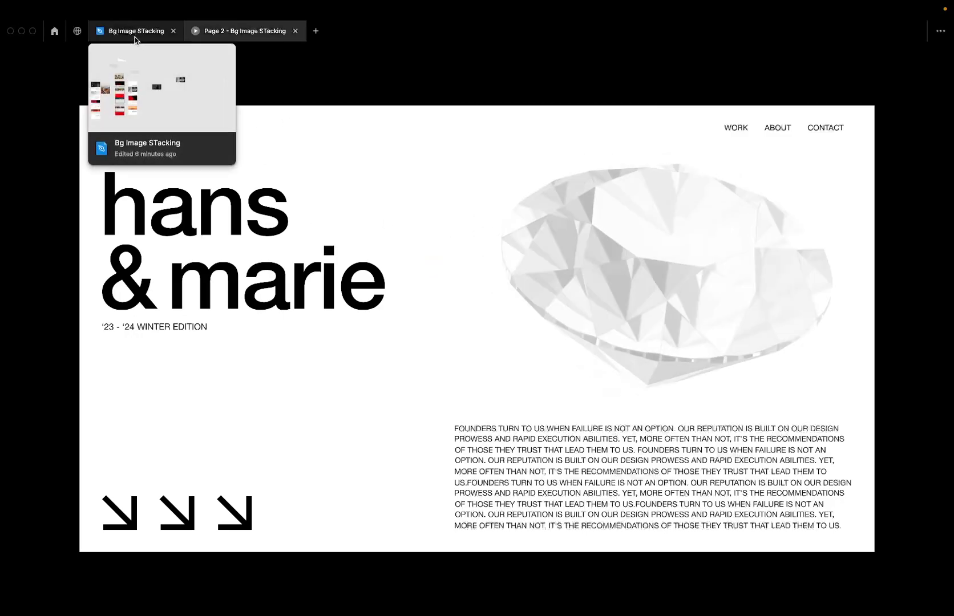
pyautogui.click(134, 33)
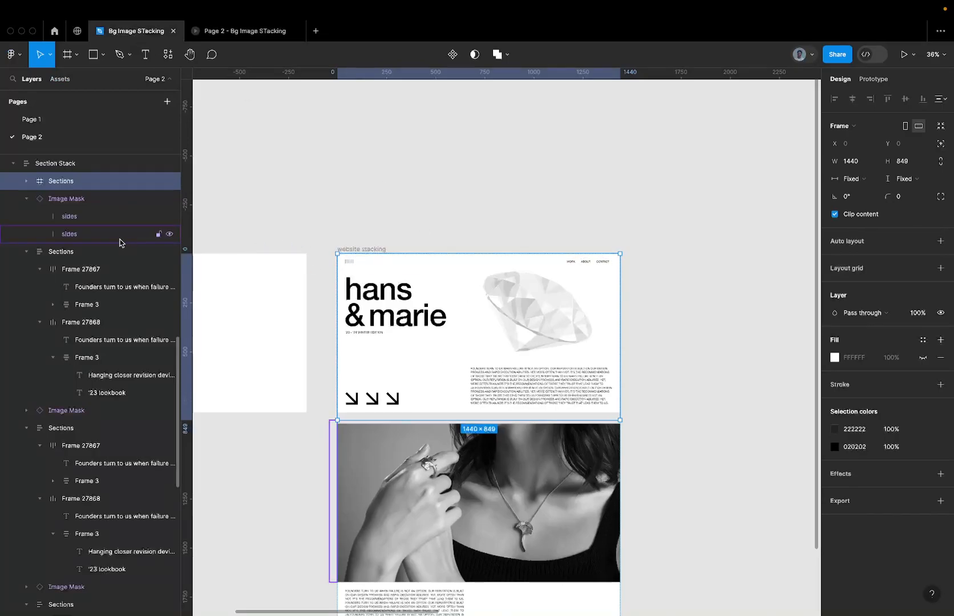
# Make the hidden Canvas layer visible among the fixed layers of the website stacking frame.
pyautogui.scroll(3, 121, 242)
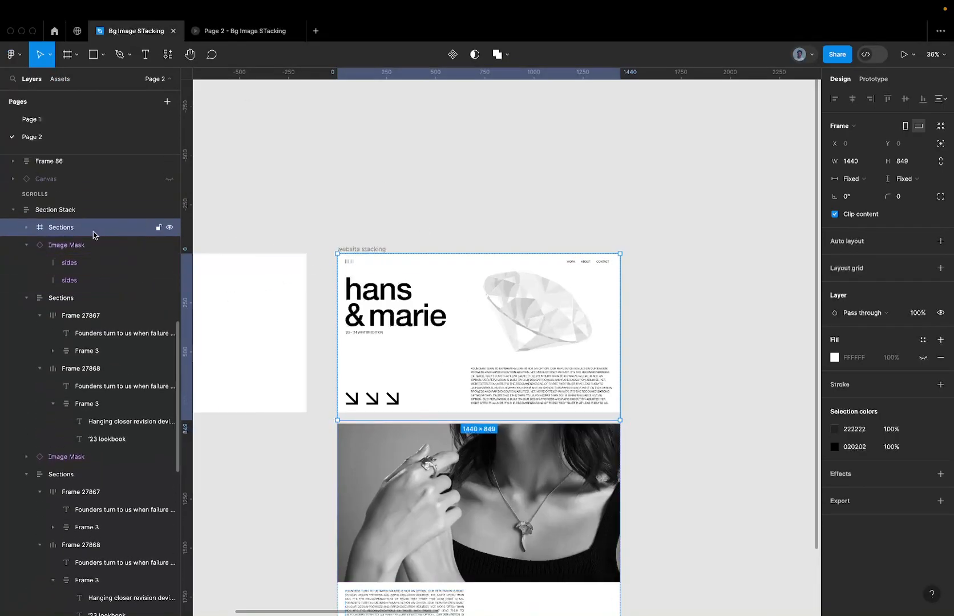
pyautogui.scroll(2, 61, 196)
pyautogui.scroll(1, 62, 197)
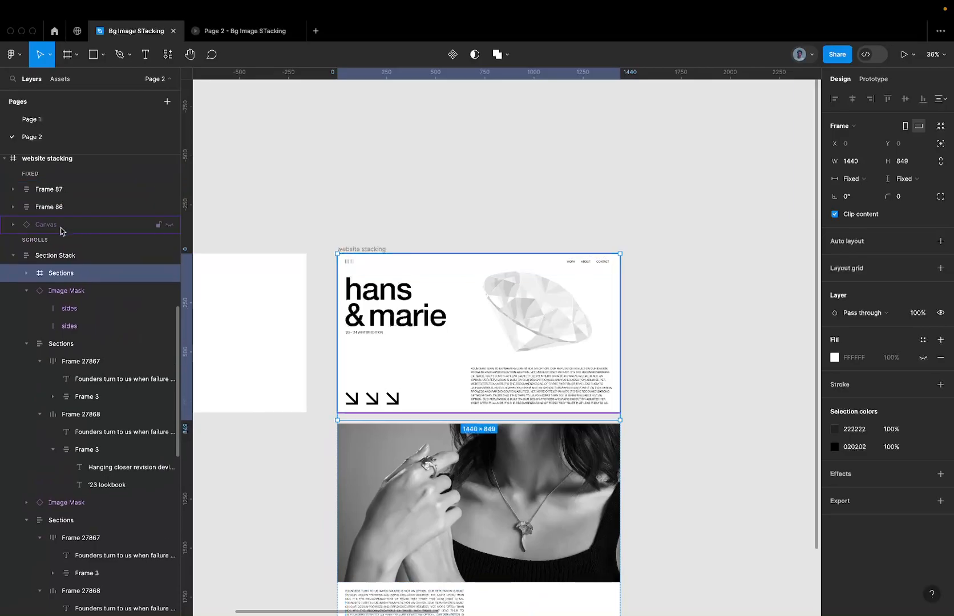
pyautogui.click(55, 225)
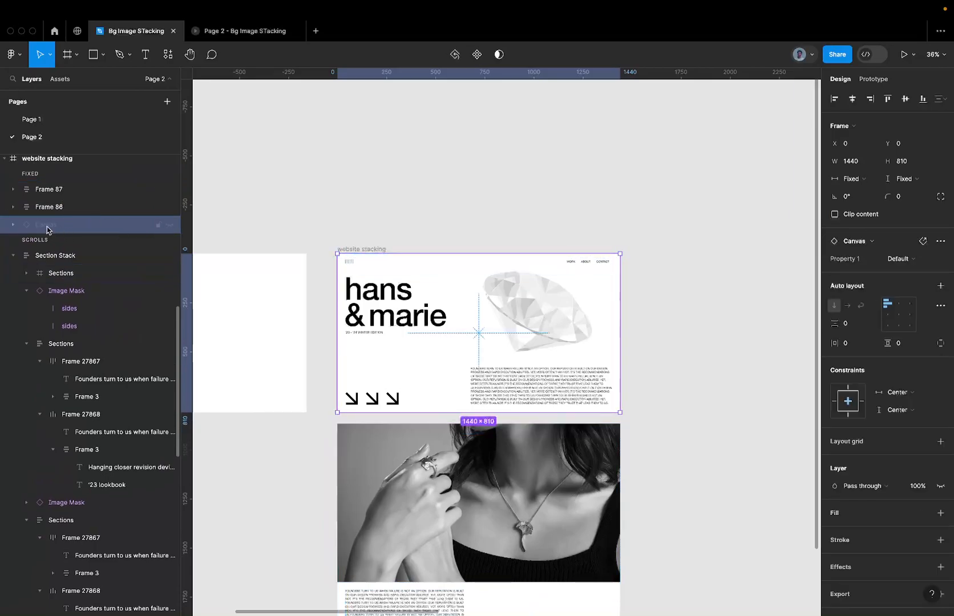
pyautogui.click(167, 226)
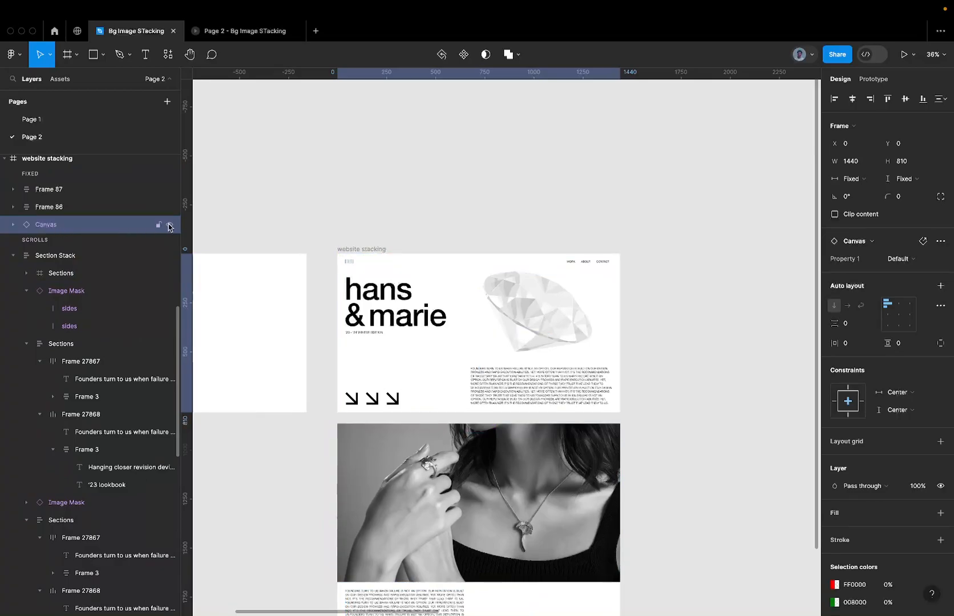
# Return to the Page 2 prototype preview and review the sections from the hero to the third image with the Canvas layer shown.
pyautogui.click(245, 33)
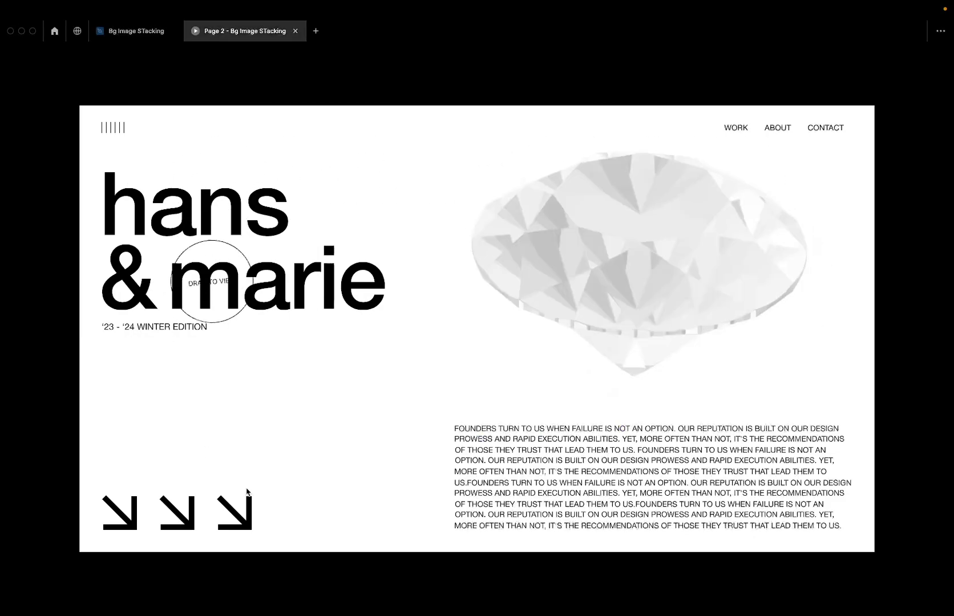
pyautogui.scroll(-1, 331, 451)
pyautogui.scroll(-5, 507, 467)
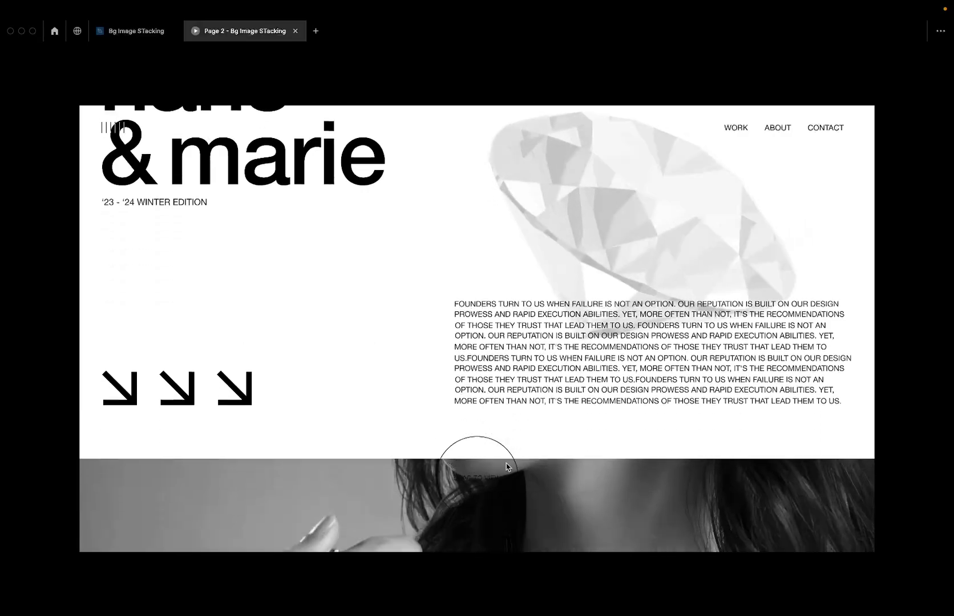
pyautogui.scroll(-4, 507, 467)
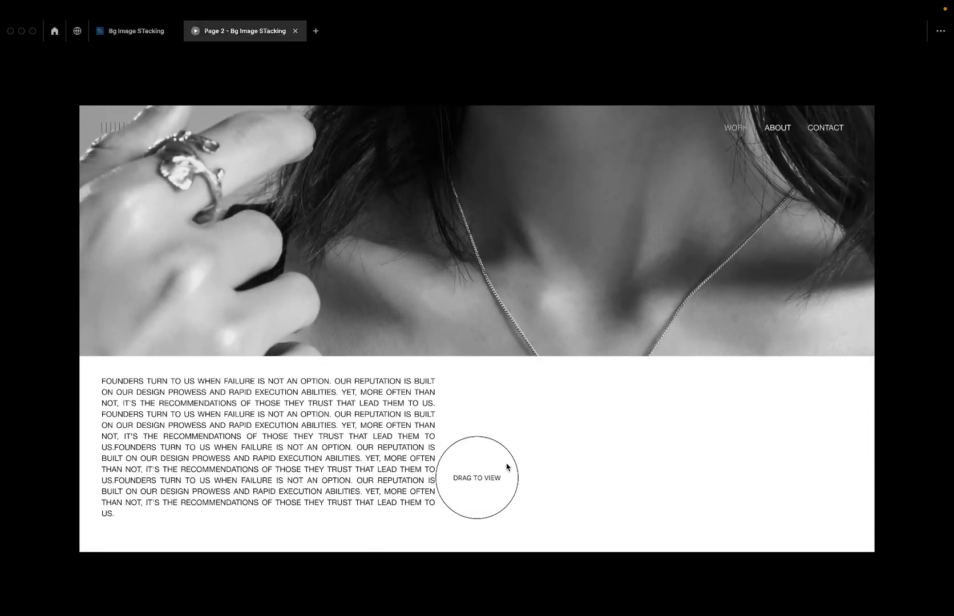
pyautogui.scroll(-6, 506, 467)
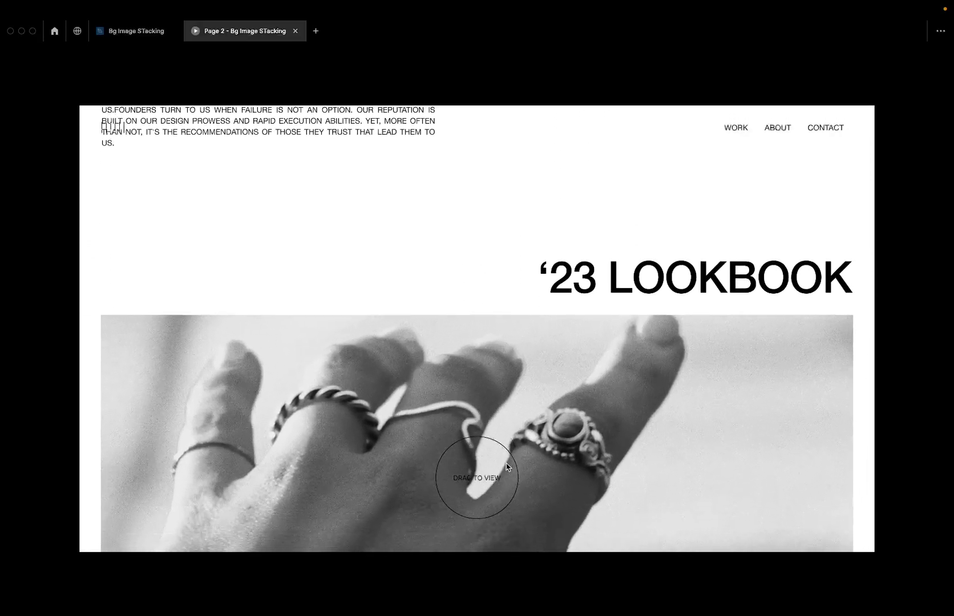
pyautogui.scroll(-6, 506, 467)
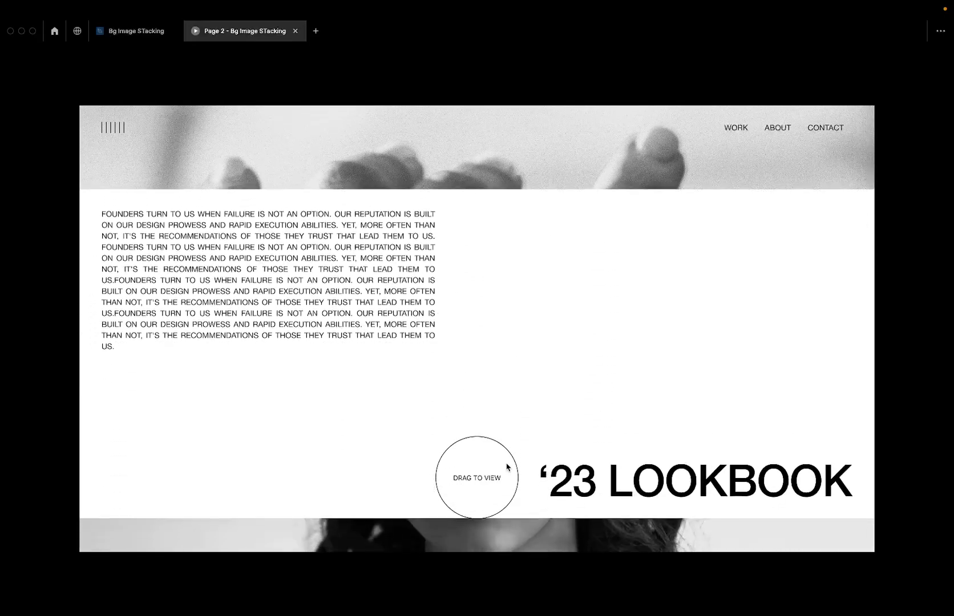
pyautogui.scroll(-3, 506, 467)
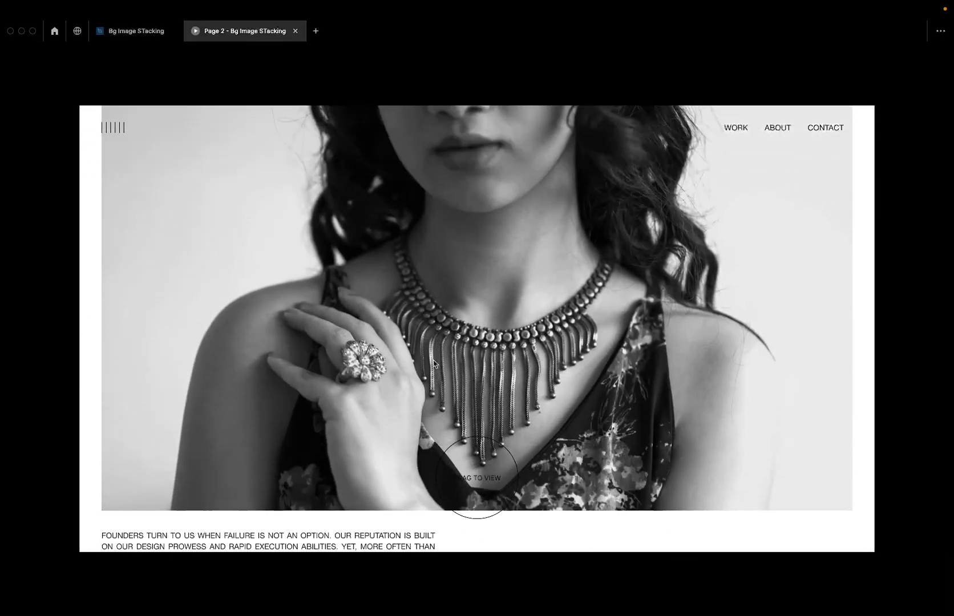
# Go back to the Bg Image STacking design file and examine the website stacking frames and the Image Mask and Component 1 components.
pyautogui.click(151, 31)
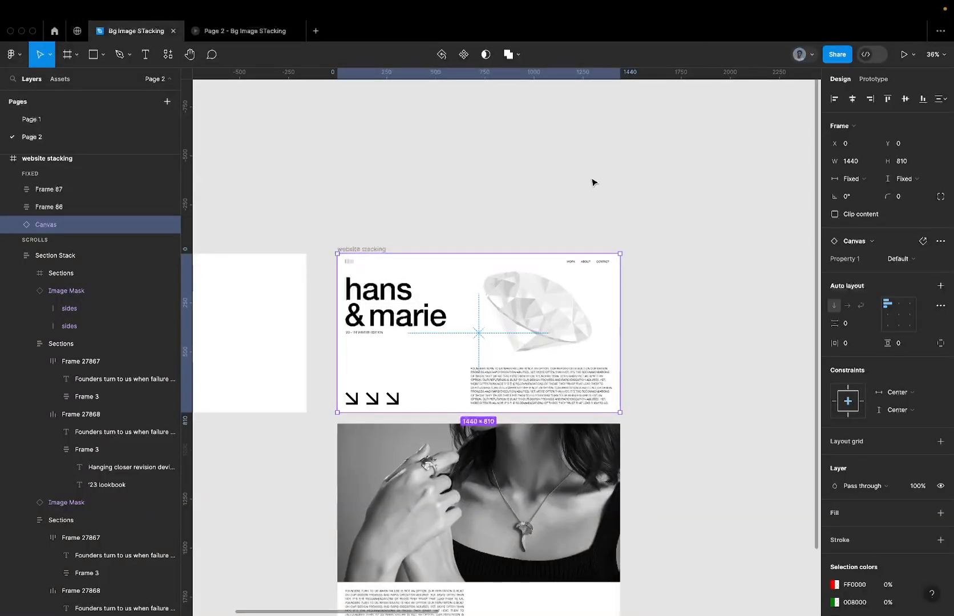
pyautogui.scroll(-5, 592, 182)
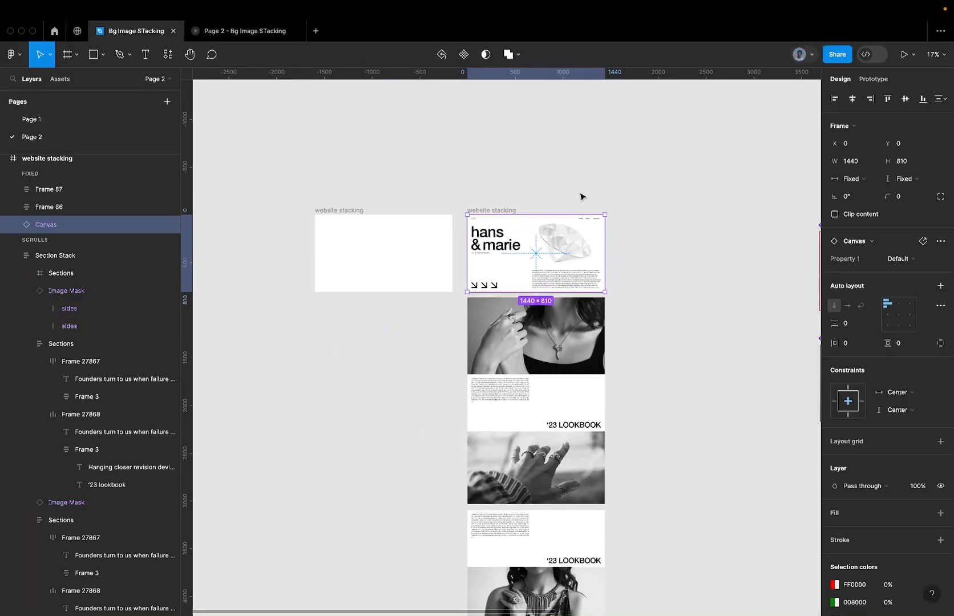
pyautogui.scroll(4, 571, 212)
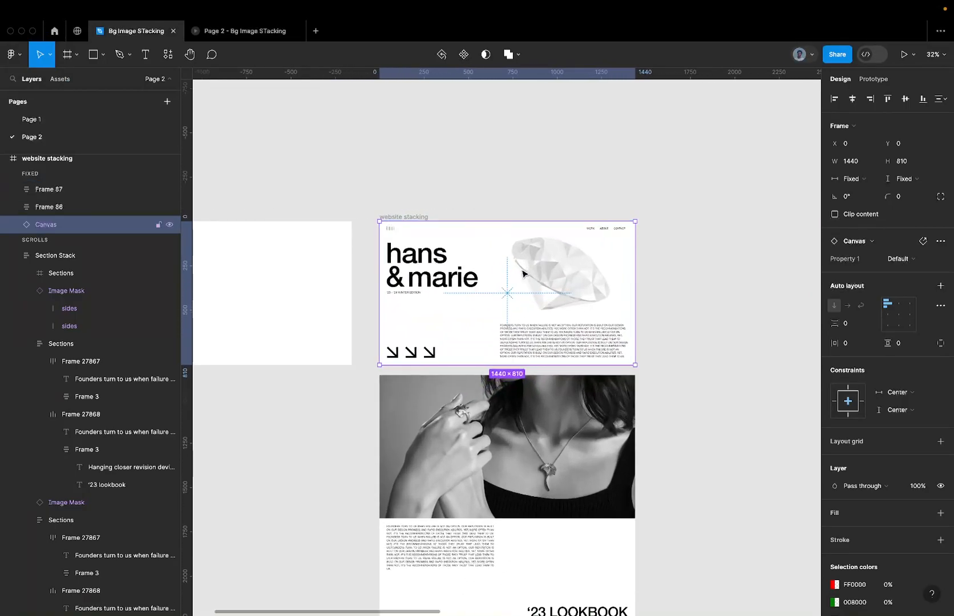
pyautogui.hscroll(3, 543, 260)
pyautogui.hscroll(3, 522, 274)
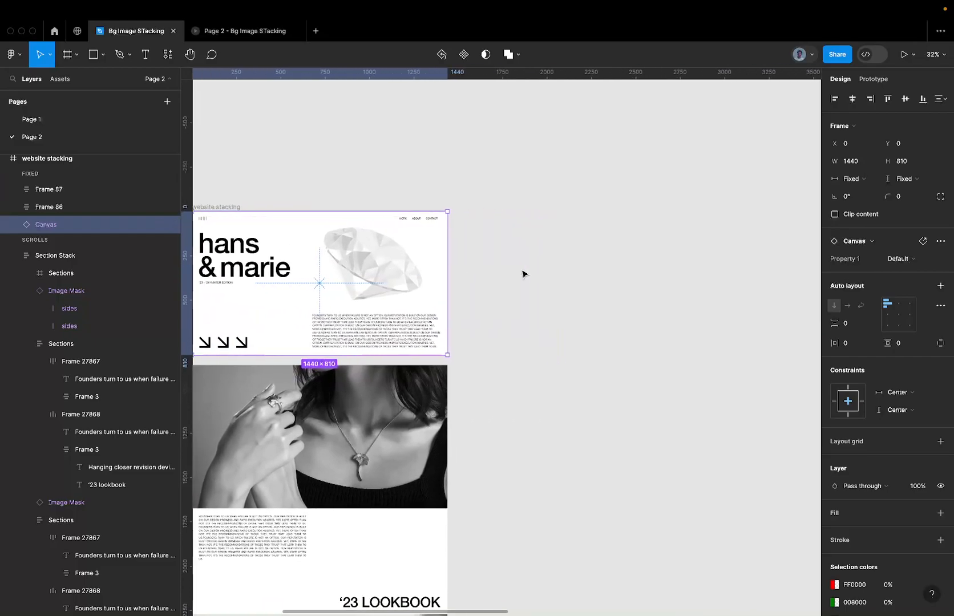
pyautogui.scroll(-4, 522, 274)
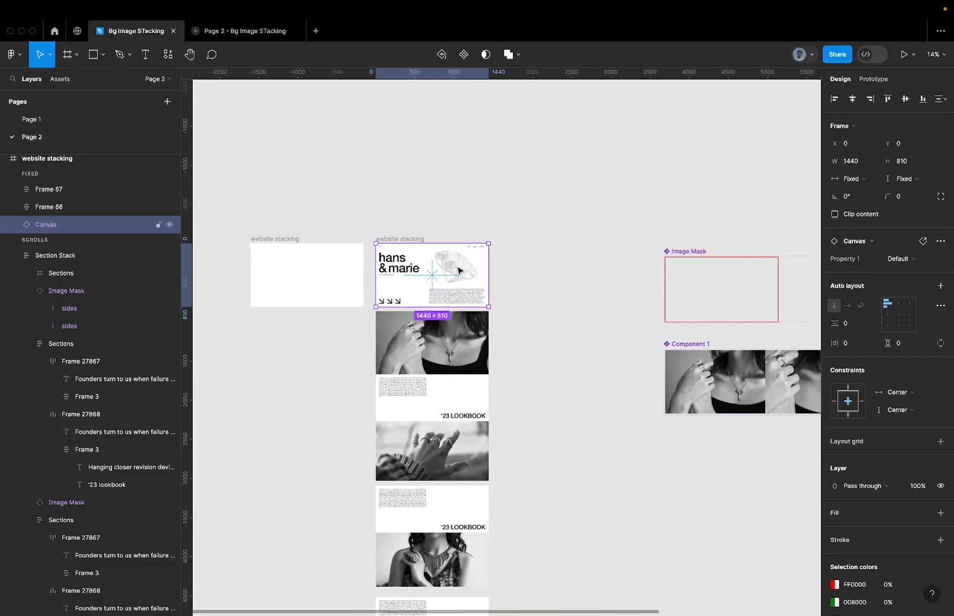
pyautogui.scroll(4, 460, 270)
pyautogui.scroll(-4, 459, 270)
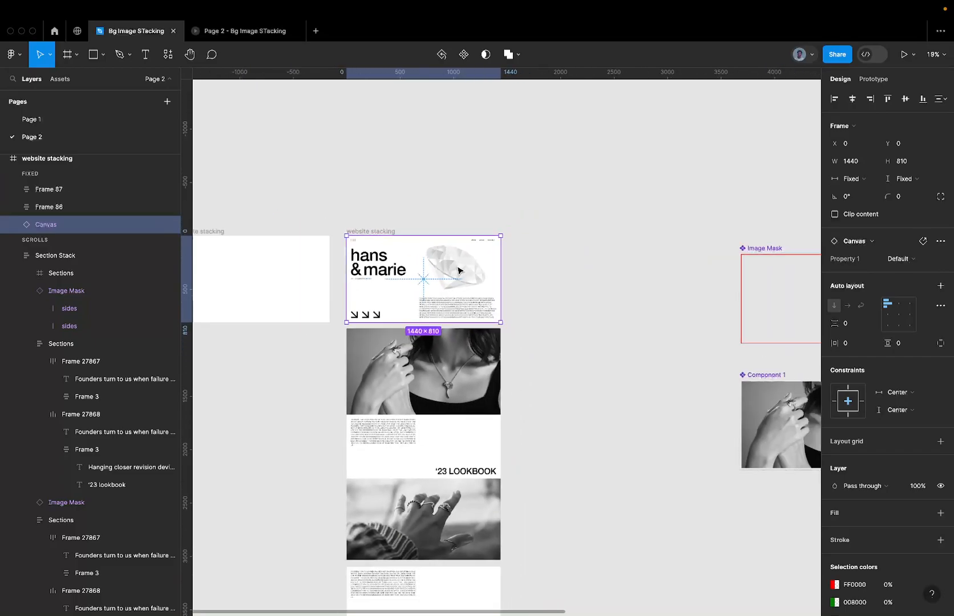
# Create a new design file in Drafts.
pyautogui.click(55, 30)
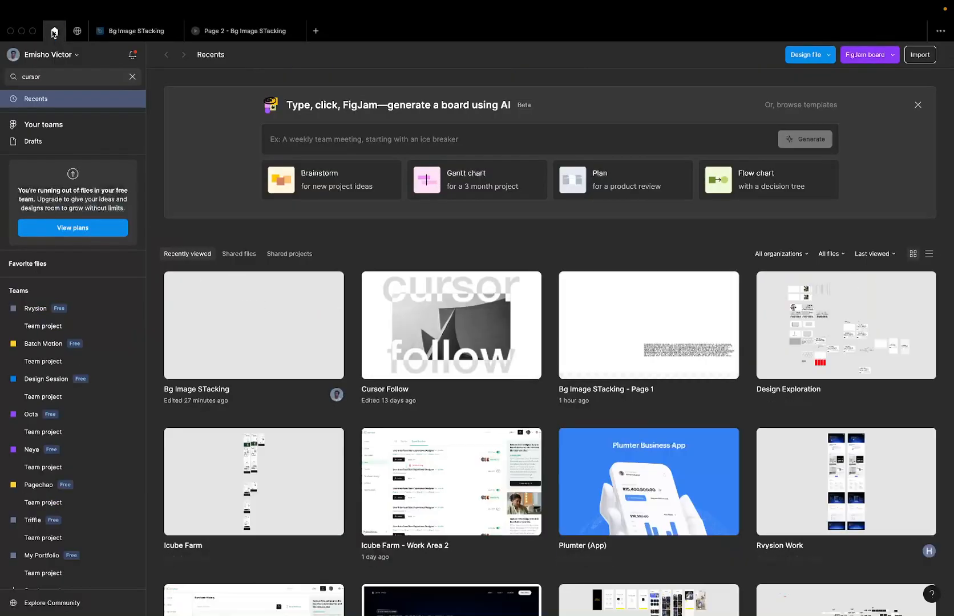
pyautogui.click(794, 54)
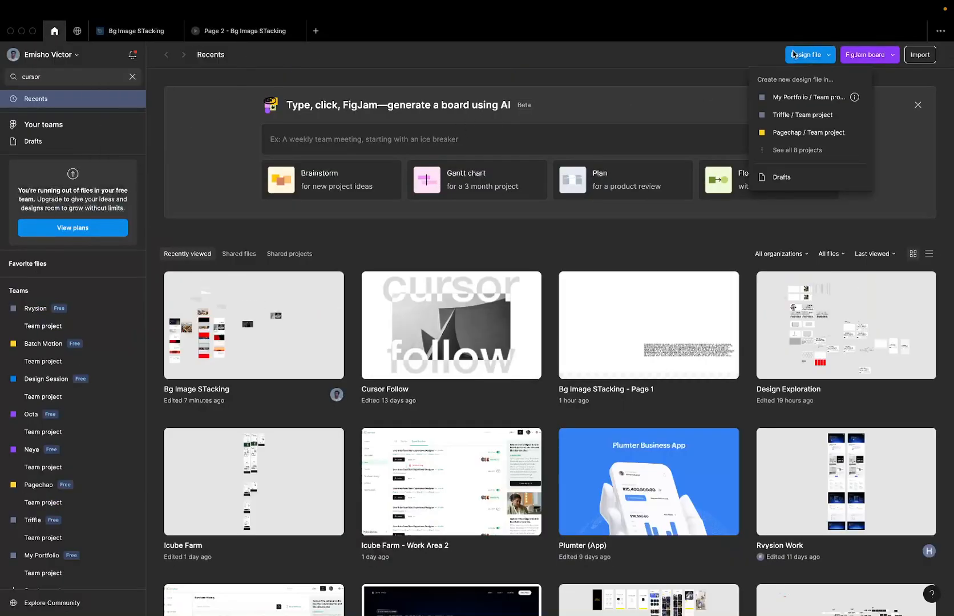
pyautogui.click(795, 173)
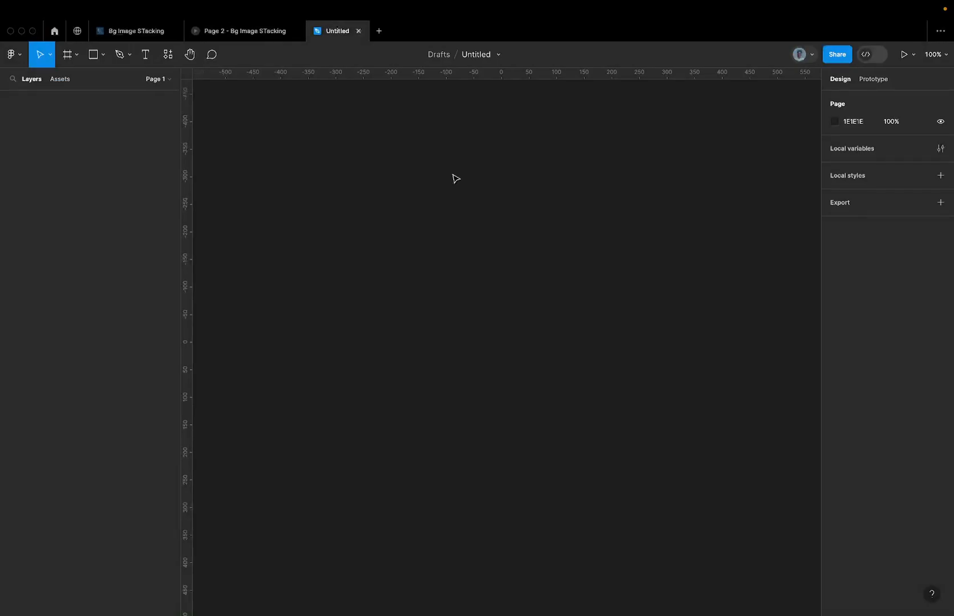
# Set the new file's page background colour to E4E4E4.
pyautogui.click(852, 121)
pyautogui.write('2')
pyautogui.write('4')
pyautogui.press('Return')
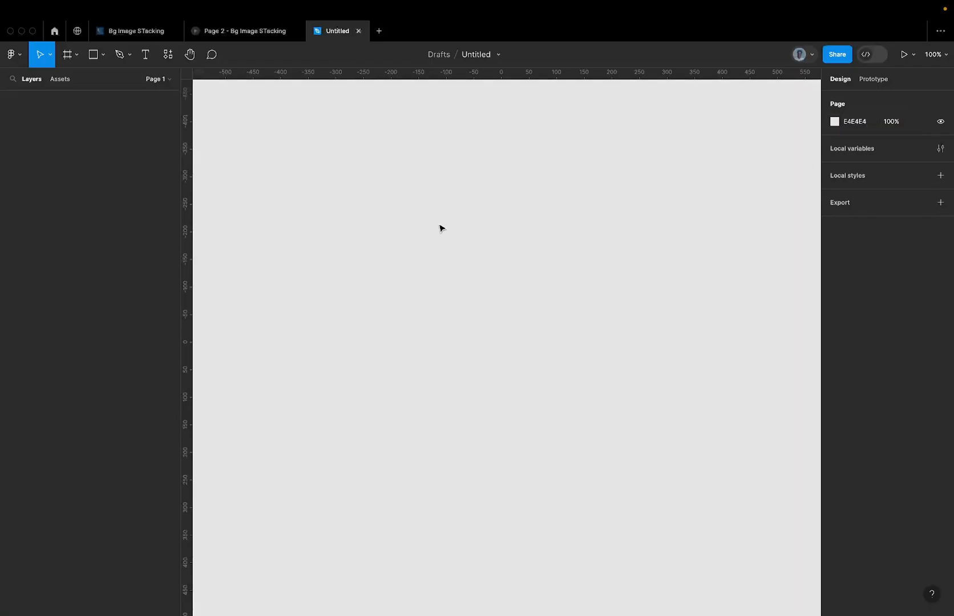
# Draw a frame on the empty canvas and set its width to 1440 and height to 810.
pyautogui.click(67, 51)
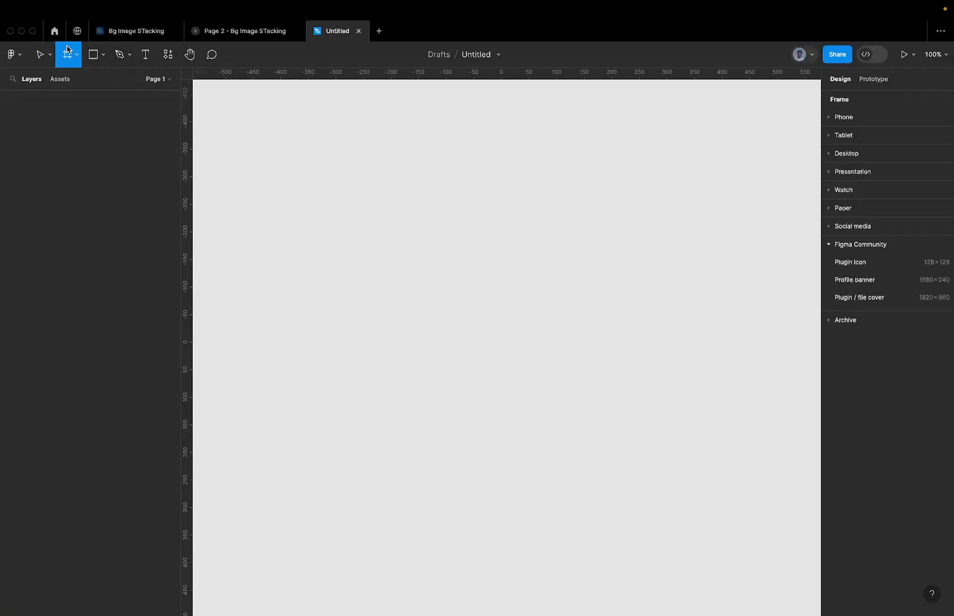
pyautogui.moveTo(334, 156); pyautogui.dragTo(609, 340)
pyautogui.click(855, 161)
pyautogui.write('1440')
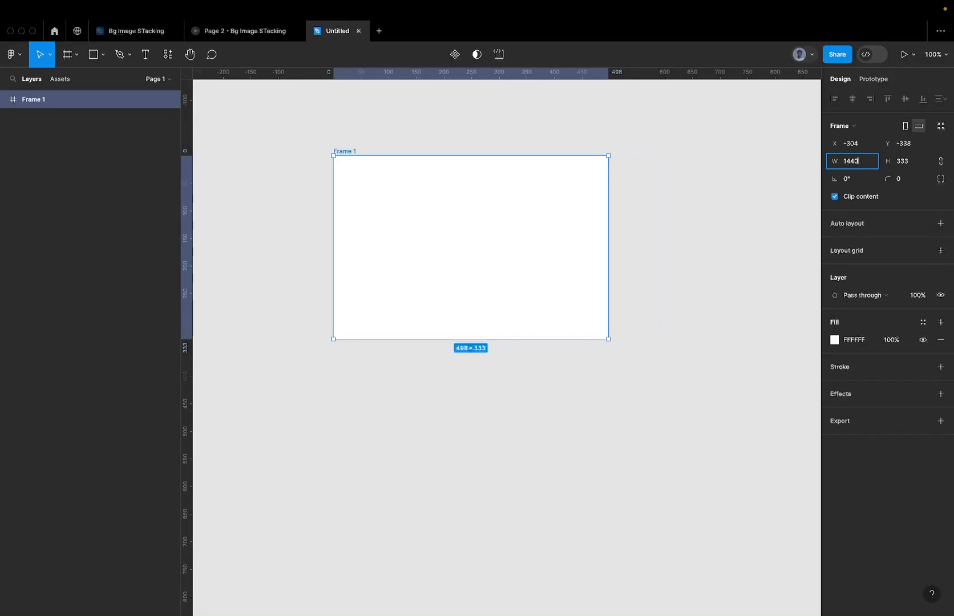
pyautogui.click(911, 160)
pyautogui.write('810')
pyautogui.hscroll(2, 809, 192)
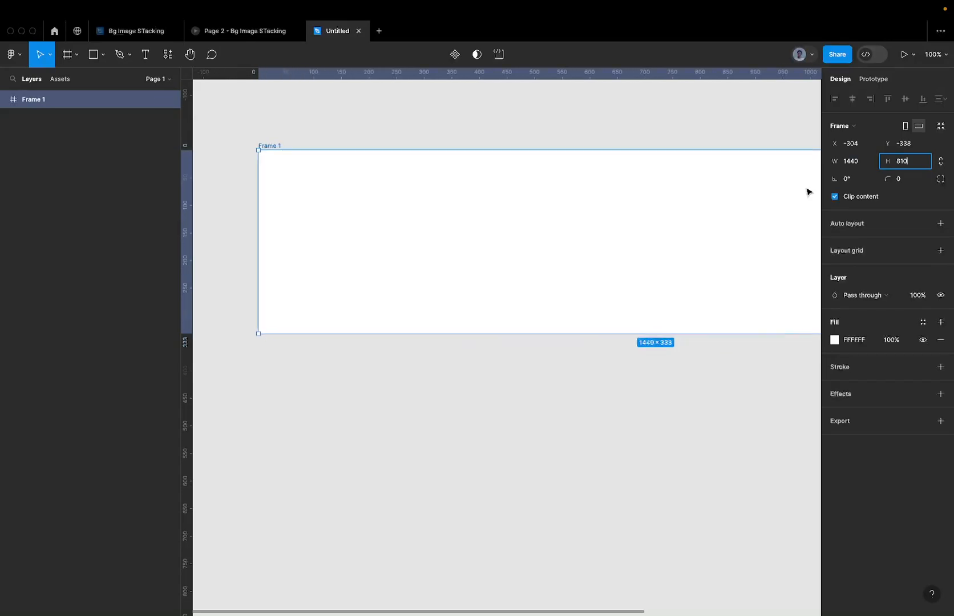
pyautogui.press('Return')
pyautogui.scroll(-5, 637, 245)
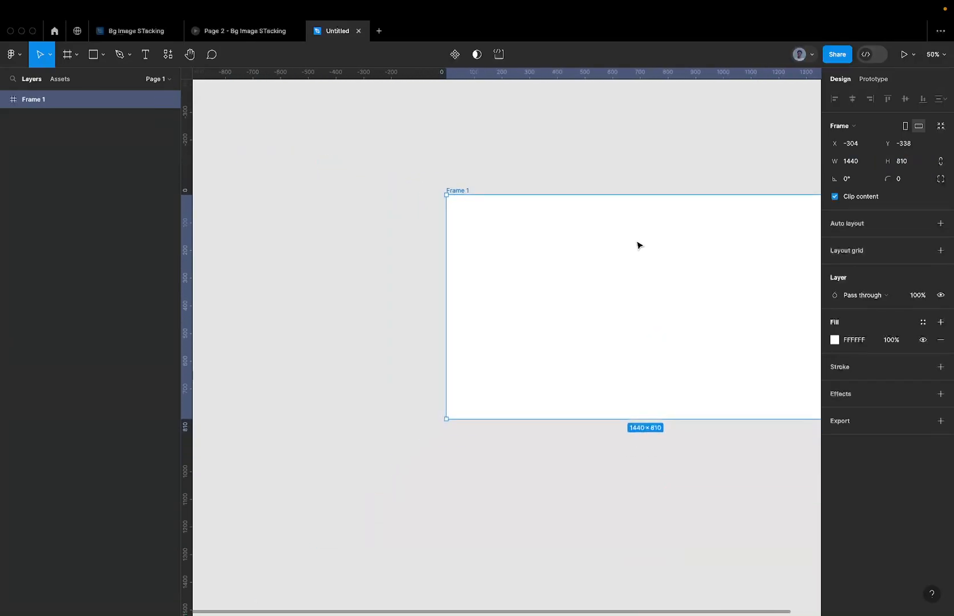
# Turn on constrained proportions for the 1440 × 810 frame.
pyautogui.hscroll(4, 637, 244)
pyautogui.scroll(-1, 637, 245)
pyautogui.hscroll(-1, 637, 245)
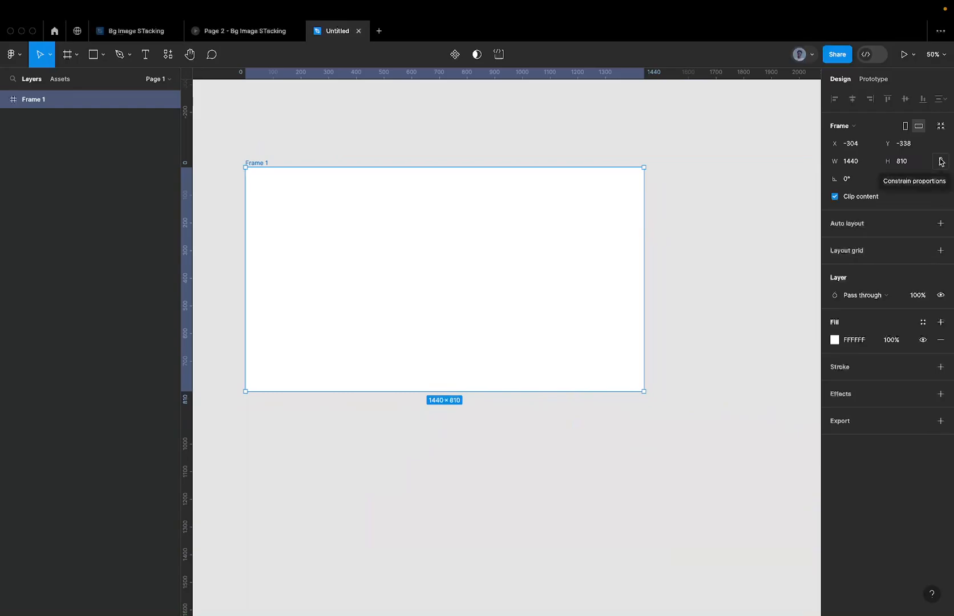
pyautogui.click(941, 161)
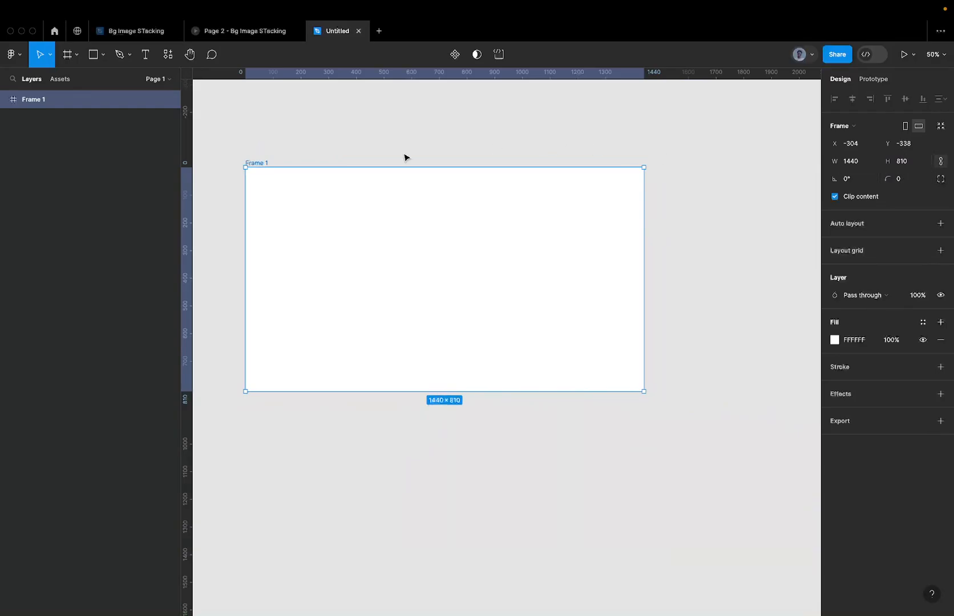
# Rename the frame as Viewport.
pyautogui.press('Escape')
pyautogui.click(258, 165)
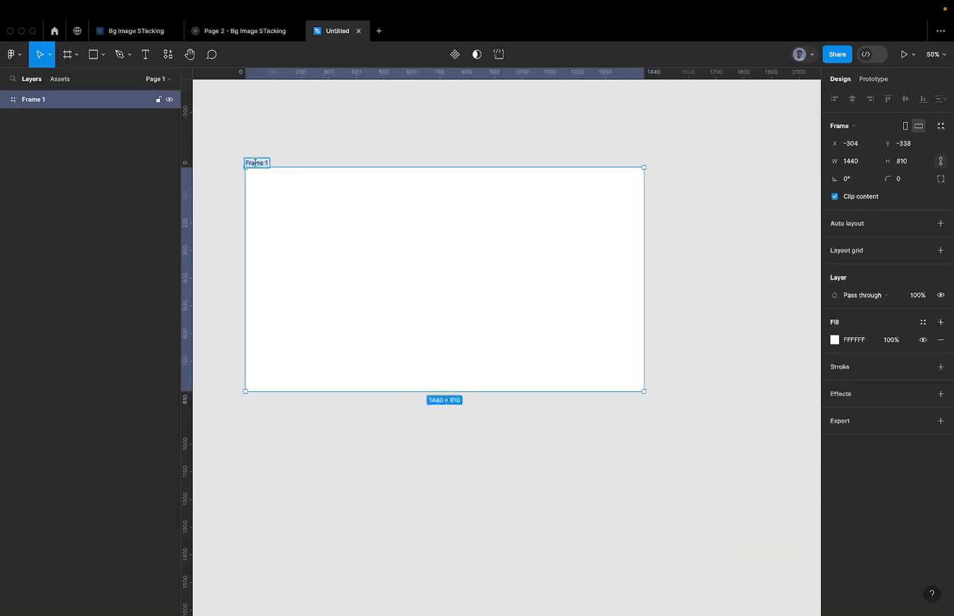
pyautogui.write('Viewport')
pyautogui.press('Return')
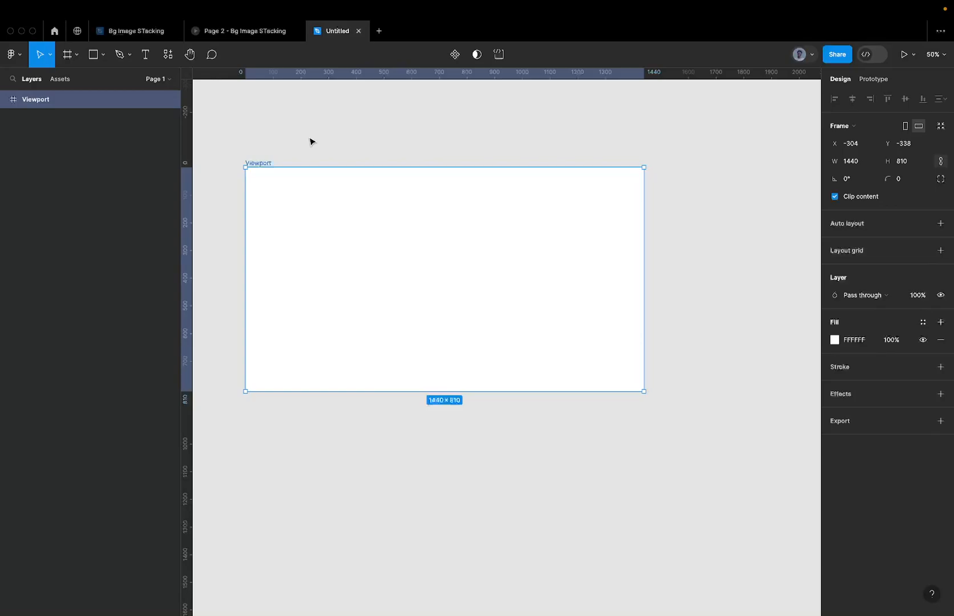
# Compare the blank Viewport frame with the hero section of the Page 2 - Bg Image STacking prototype, ending in the untitled file.
pyautogui.hscroll(-2, 314, 181)
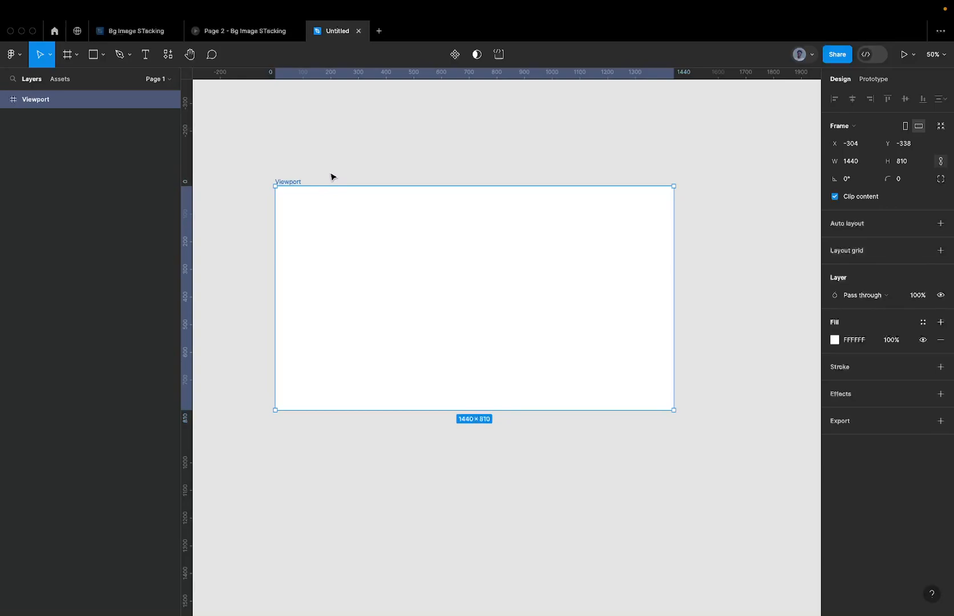
pyautogui.scroll(-5, 332, 177)
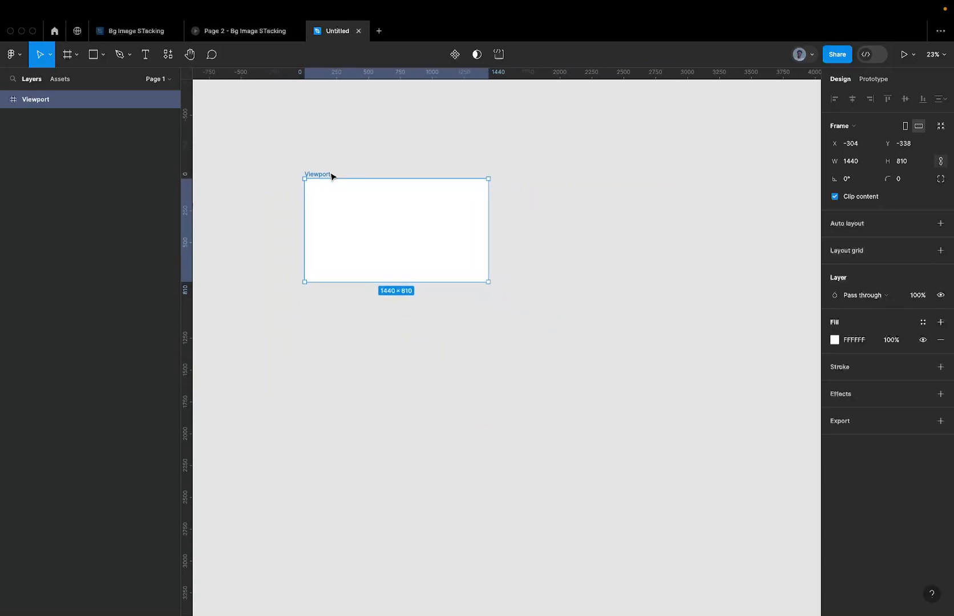
pyautogui.click(464, 157)
pyautogui.click(390, 209)
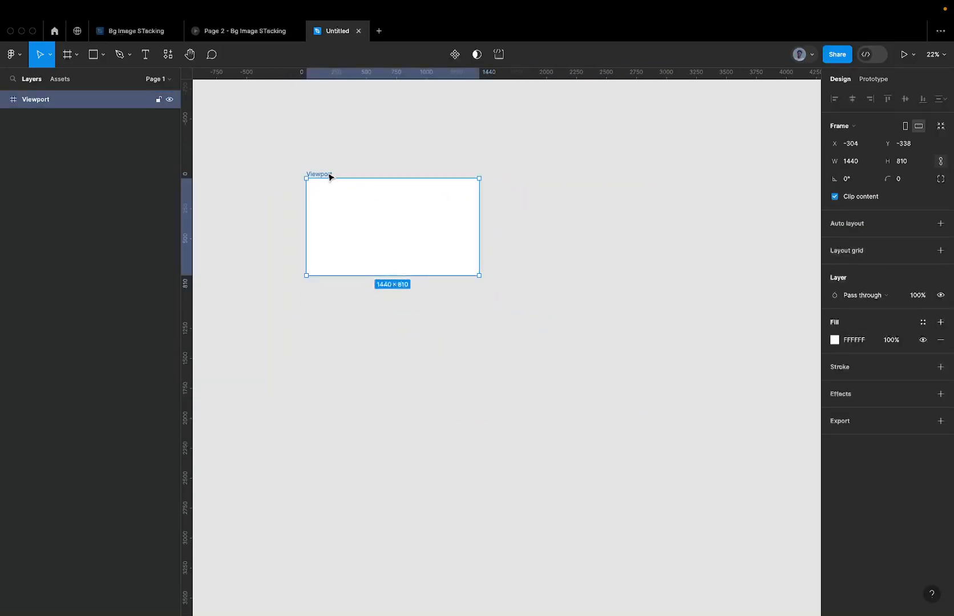
pyautogui.click(252, 37)
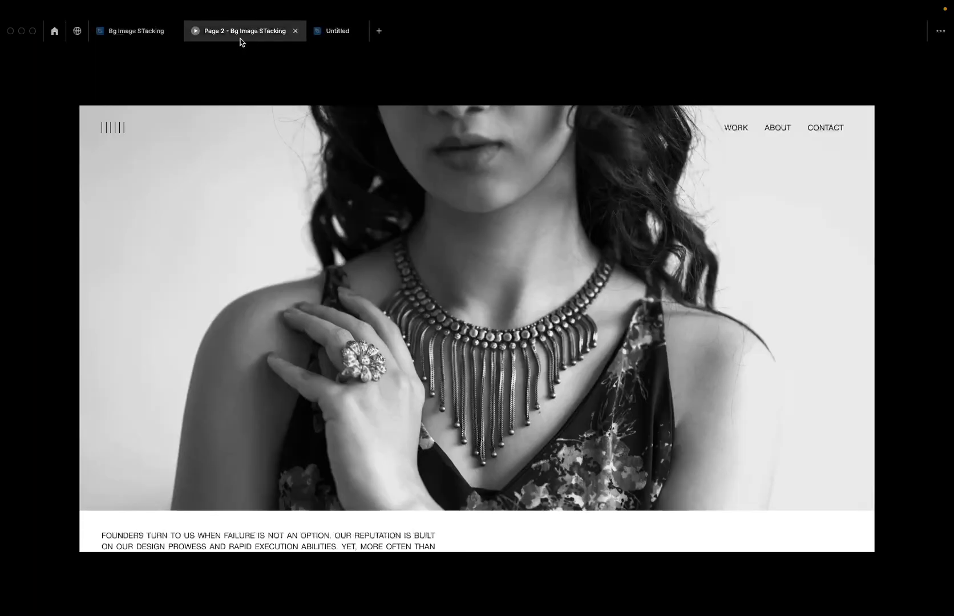
pyautogui.scroll(20, 310, 238)
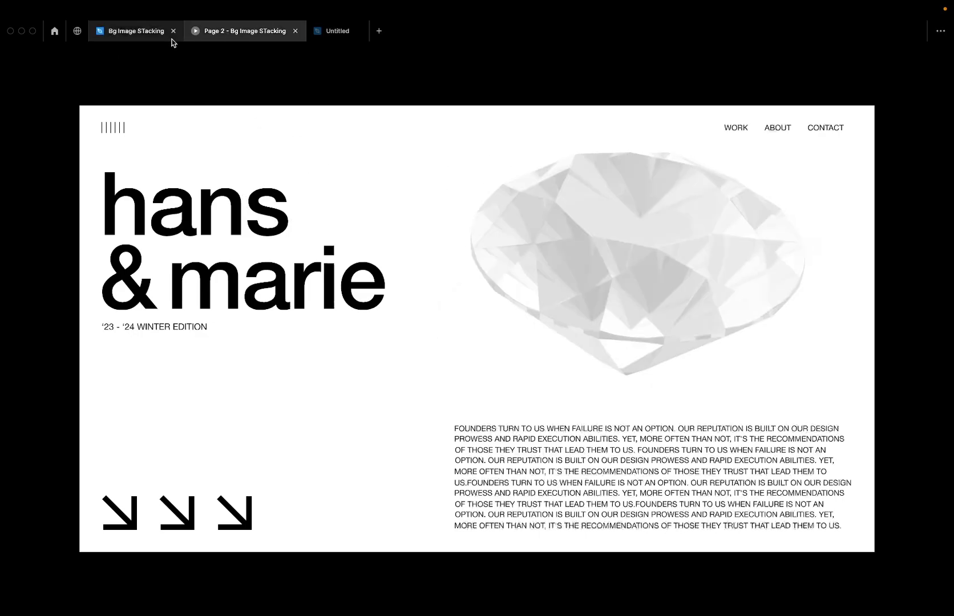
pyautogui.click(329, 34)
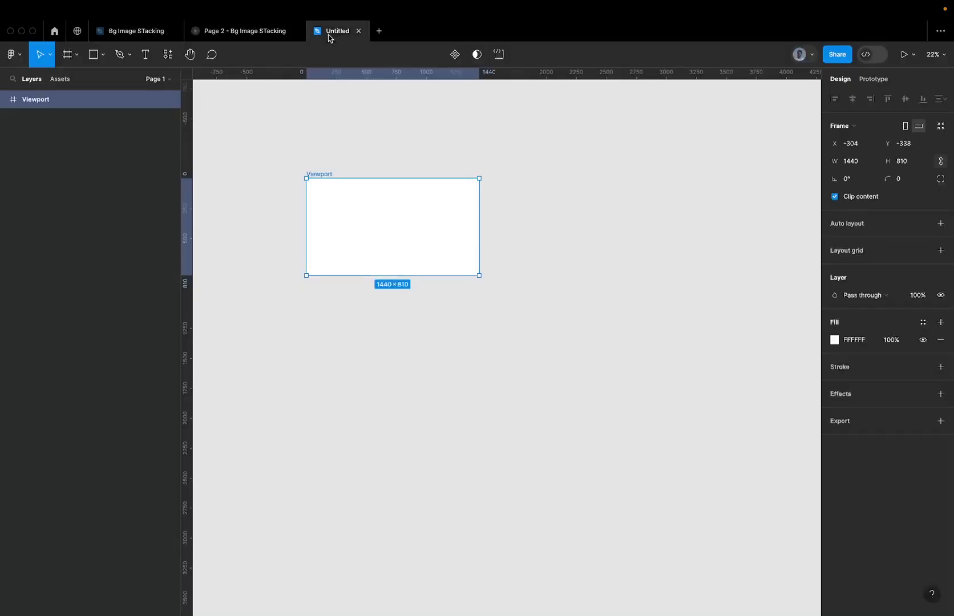
pyautogui.scroll(3, 321, 201)
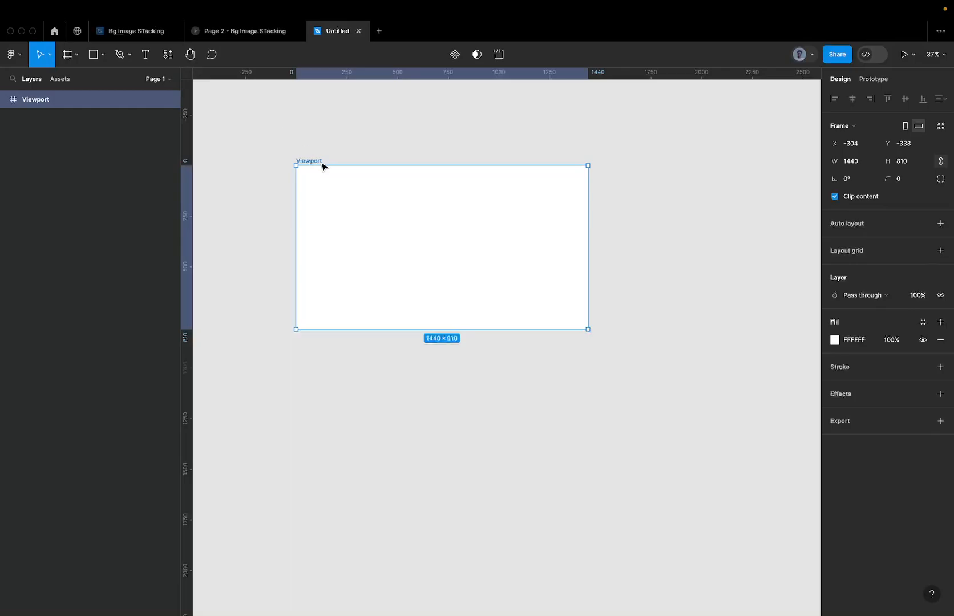
pyautogui.click(249, 35)
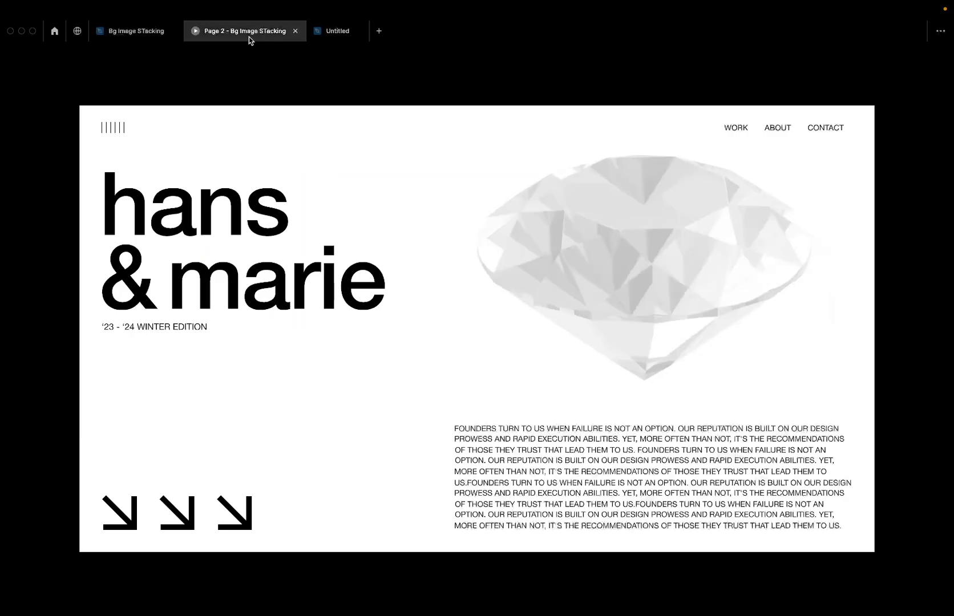
pyautogui.moveTo(316, 37)
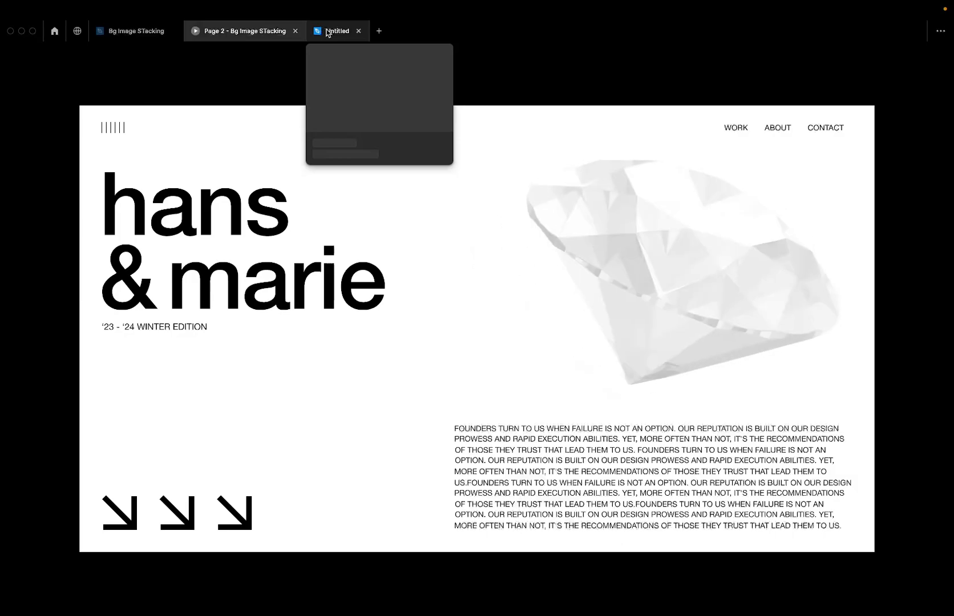
pyautogui.click(327, 33)
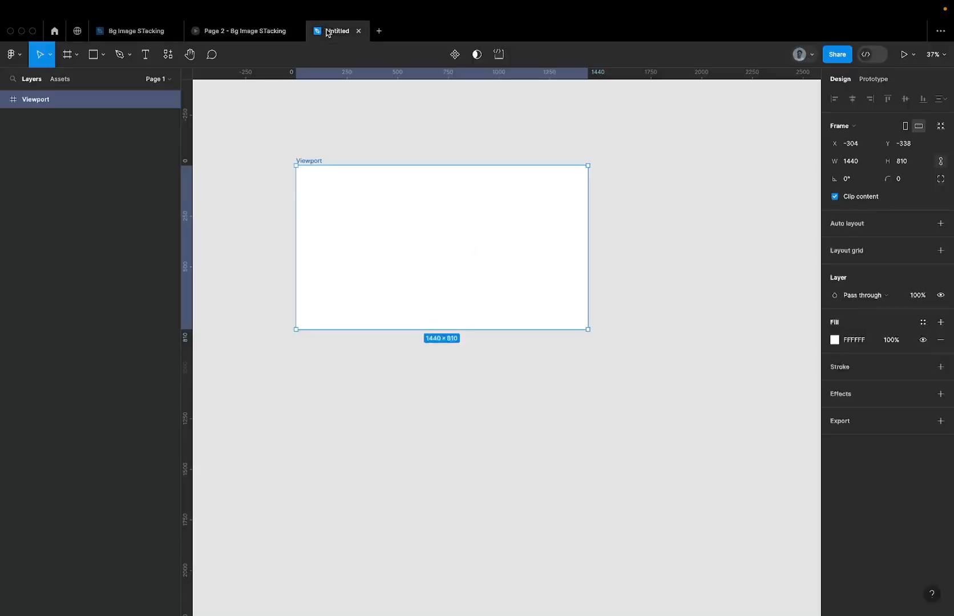
pyautogui.scroll(1, 342, 230)
pyautogui.hscroll(1, 341, 230)
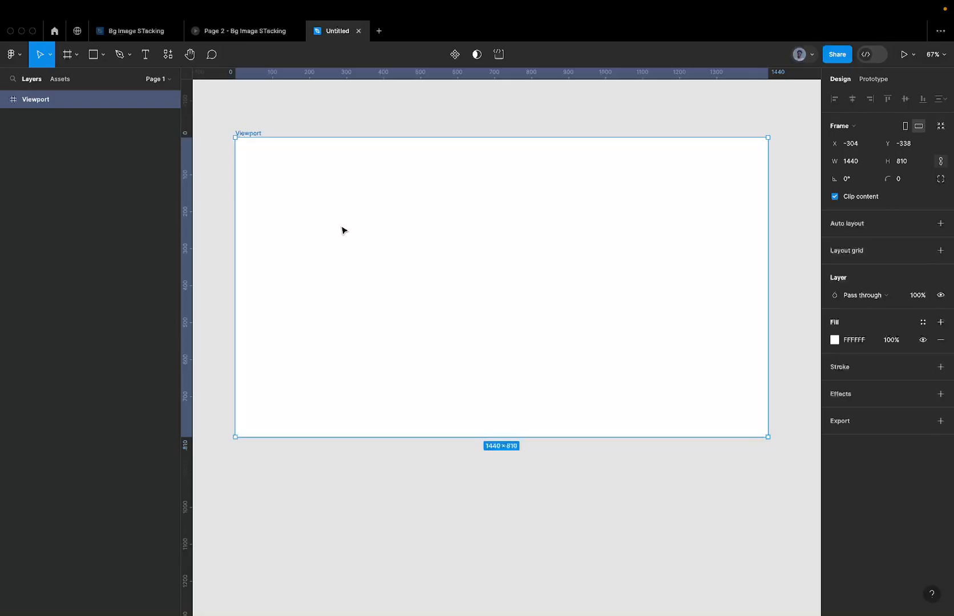
# Switch to the Arc browser and open pinterest.com in a new tab.
pyautogui.hotkey('ctrl', 'Left')
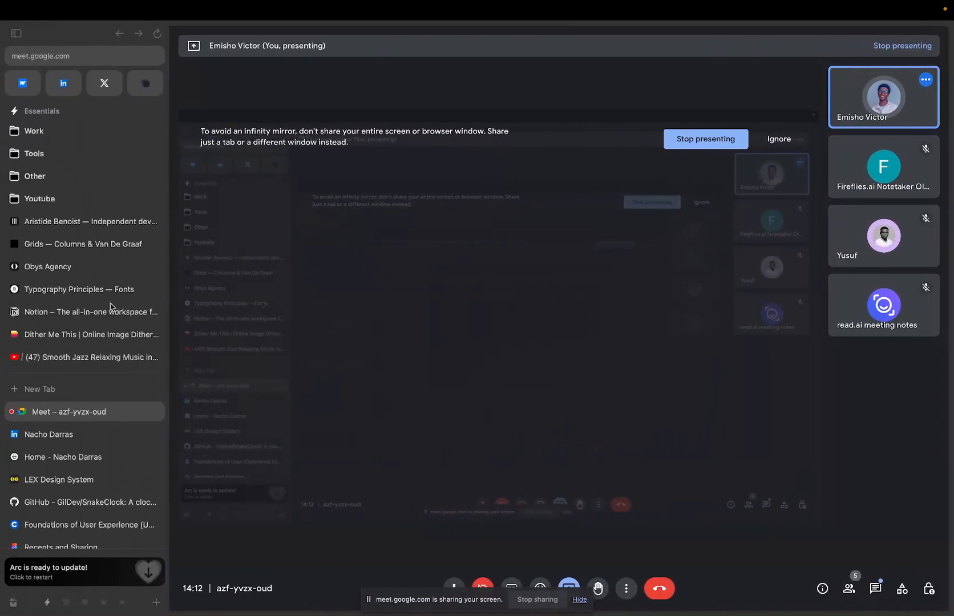
pyautogui.click(76, 393)
pyautogui.write('oin')
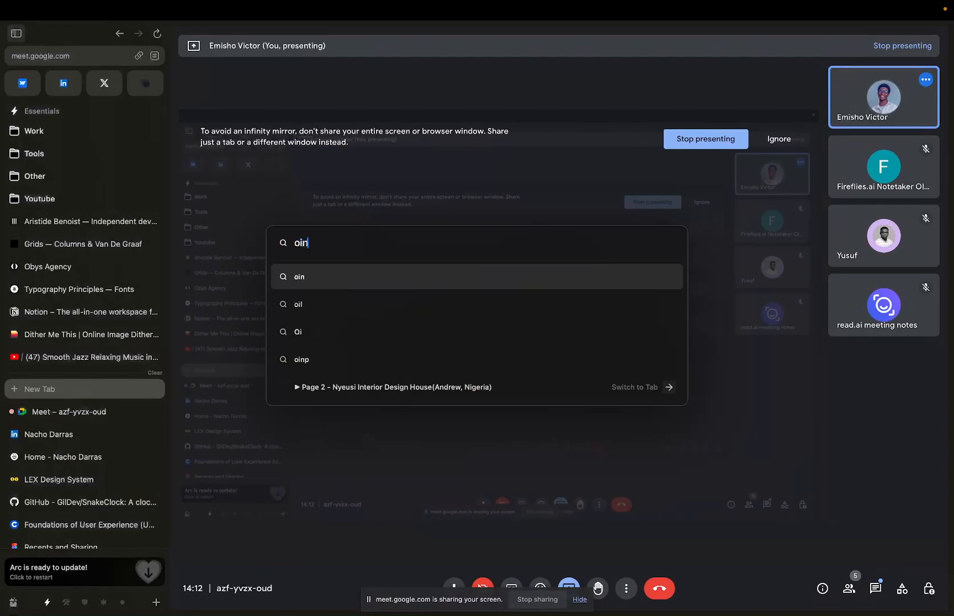
pyautogui.press('BackSpace')
pyautogui.press('BackSpace')
pyautogui.press('BackSpace')
pyautogui.write('pinterest.com')
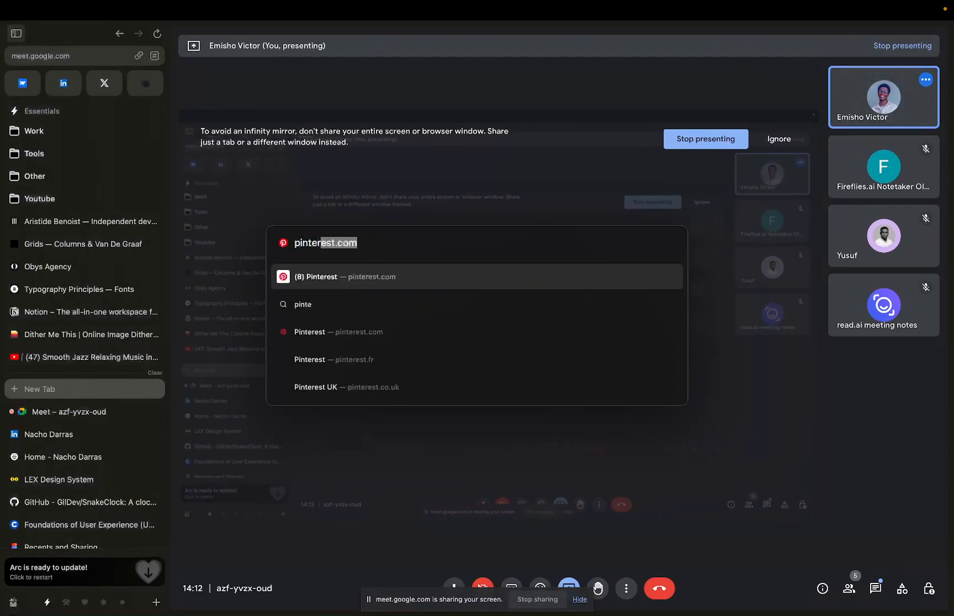
pyautogui.press('Return')
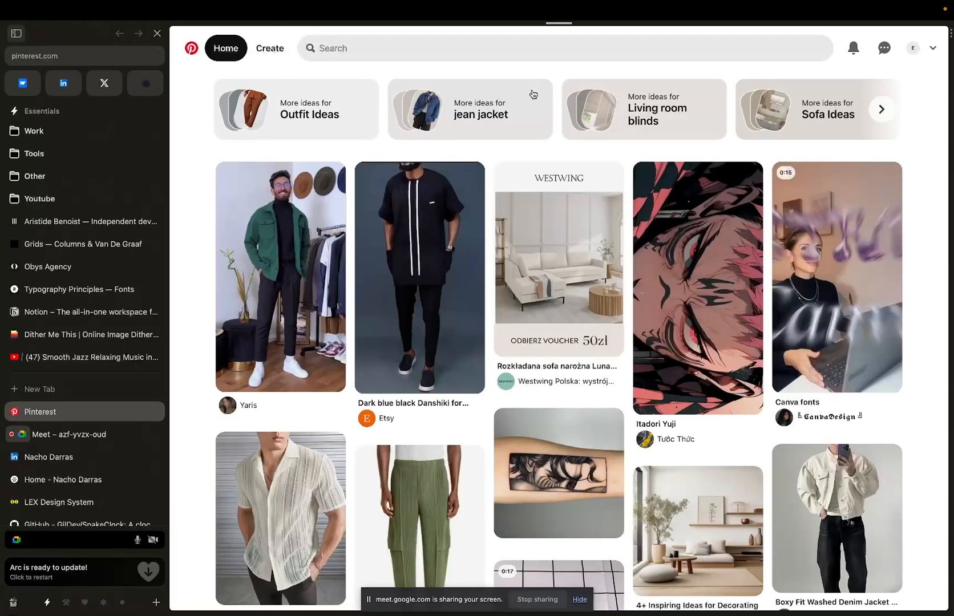
# Search Pinterest for "poster design".
pyautogui.click(457, 52)
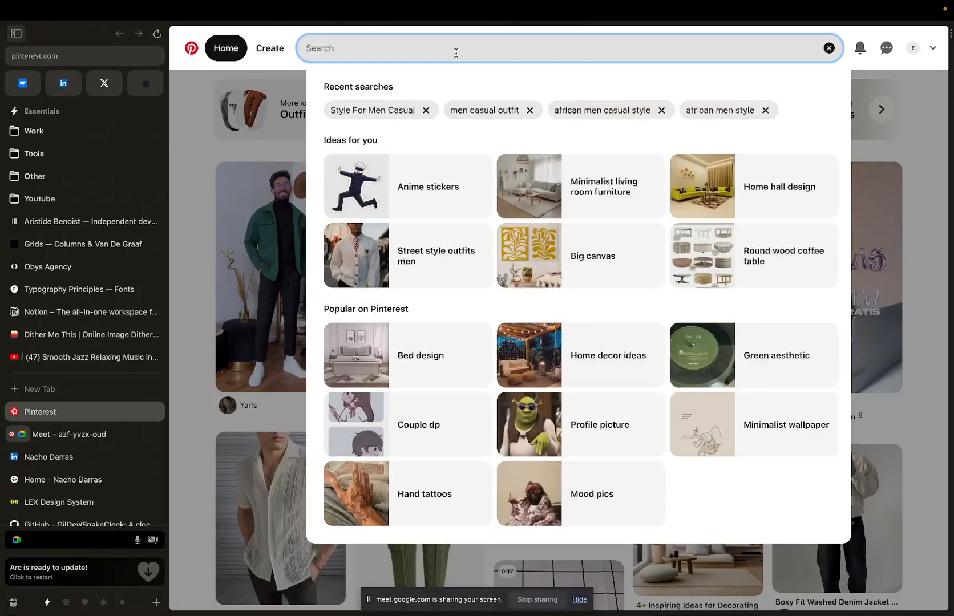
pyautogui.write('ppster')
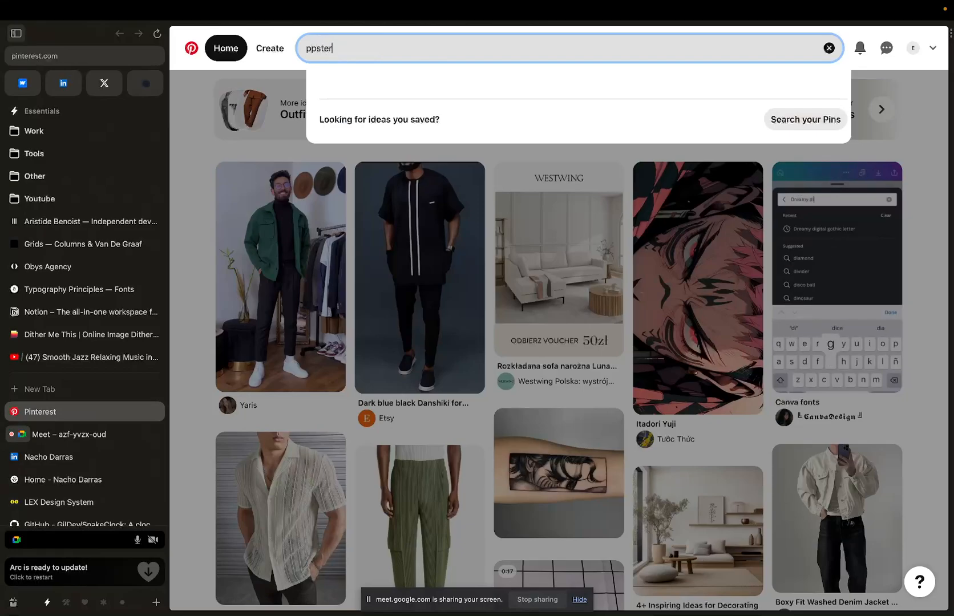
pyautogui.press('super+a')
pyautogui.write('popse')
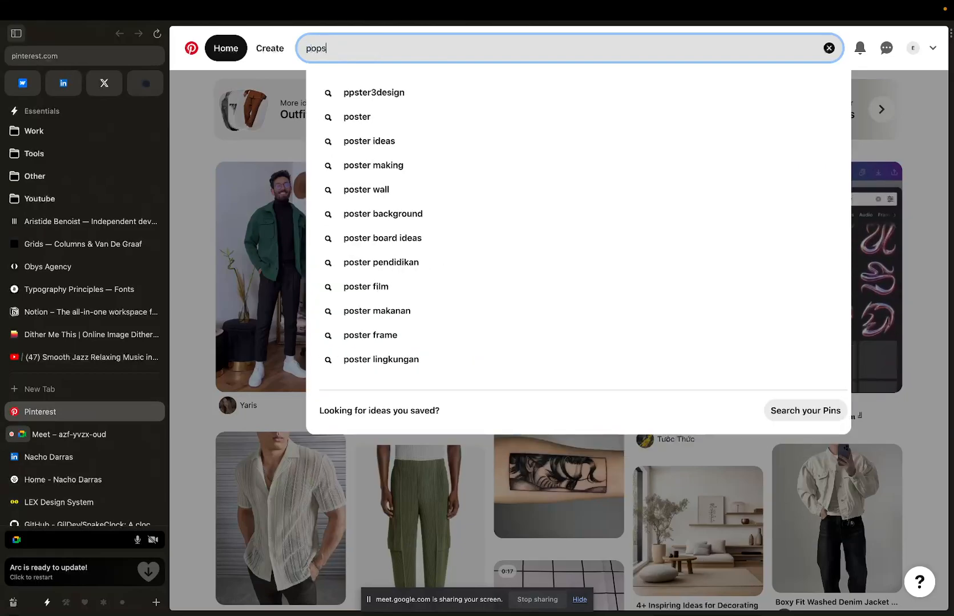
pyautogui.press('BackSpace')
pyautogui.press('BackSpace')
pyautogui.write('ster design')
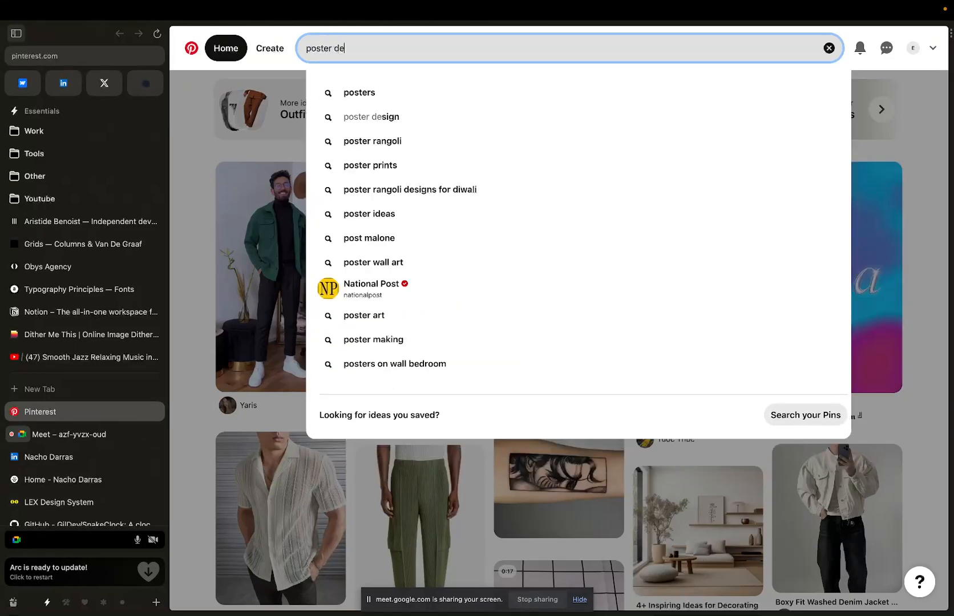
pyautogui.press('Return')
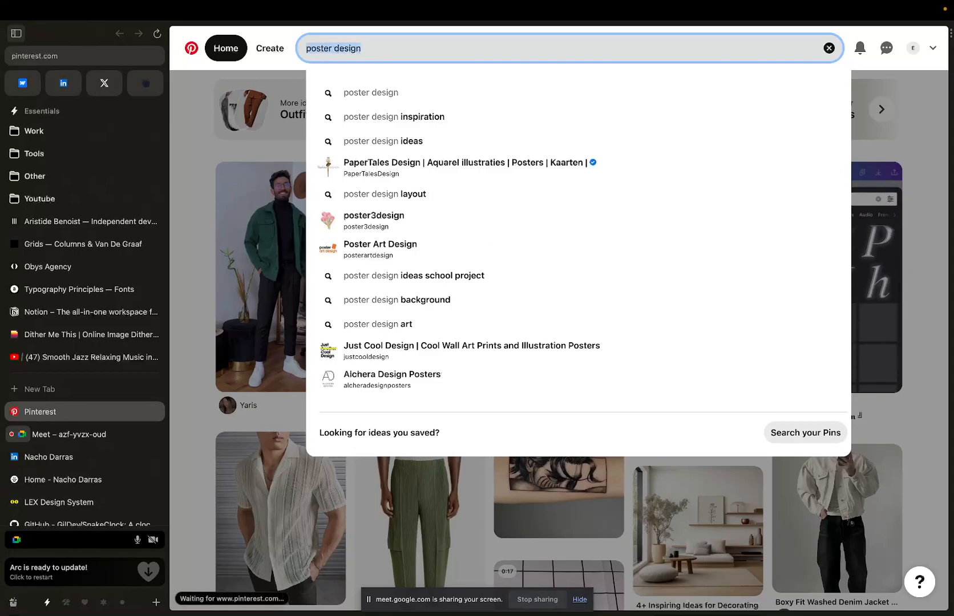
pyautogui.write('ba')
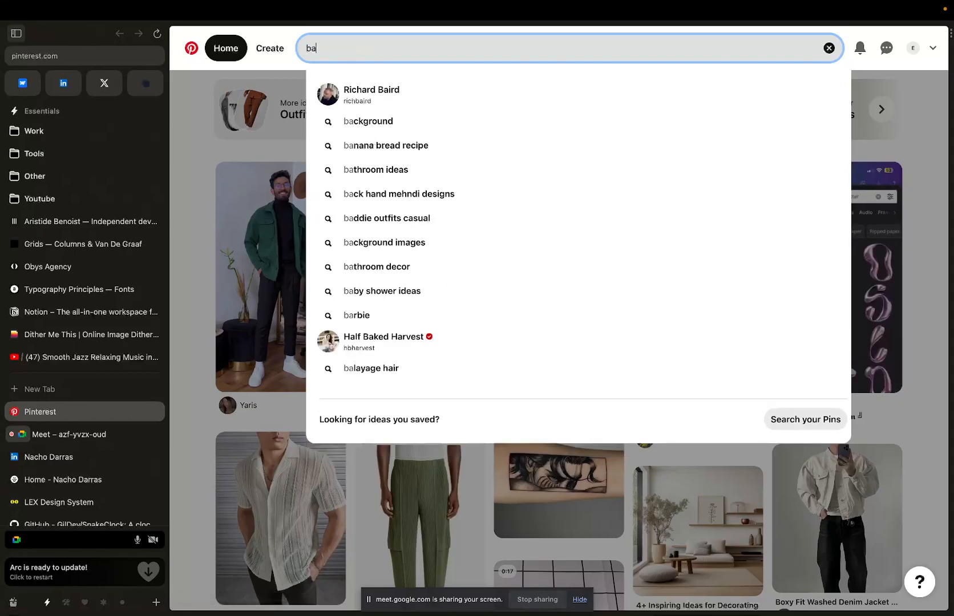
pyautogui.press('BackSpace')
pyautogui.press('BackSpace')
pyautogui.write('poster')
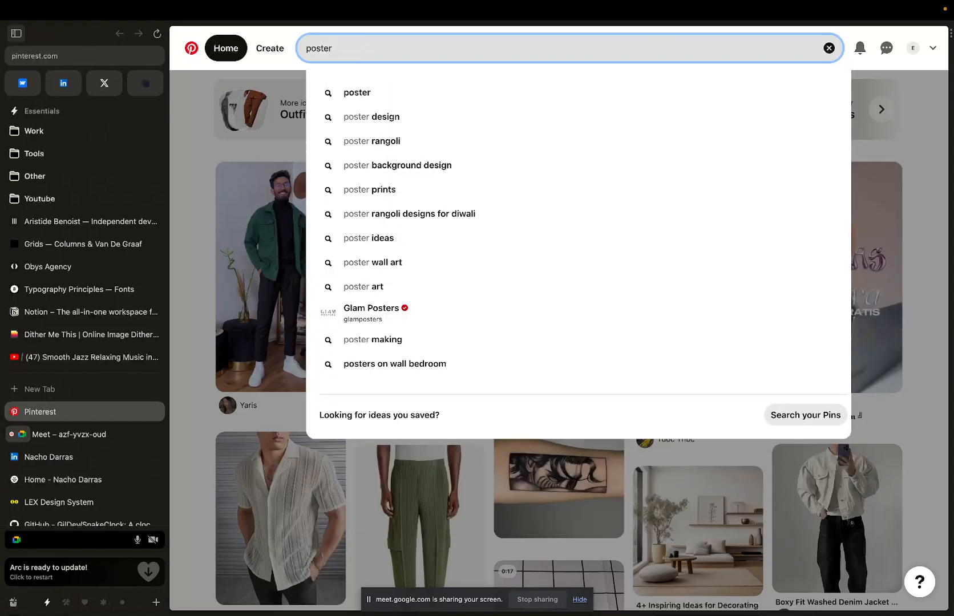
pyautogui.write(' design')
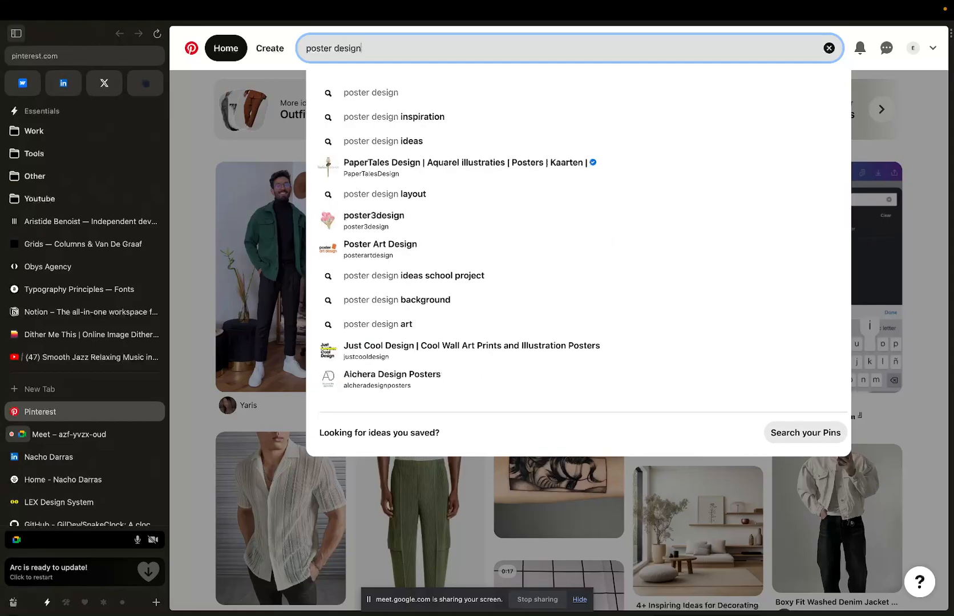
pyautogui.press('Return')
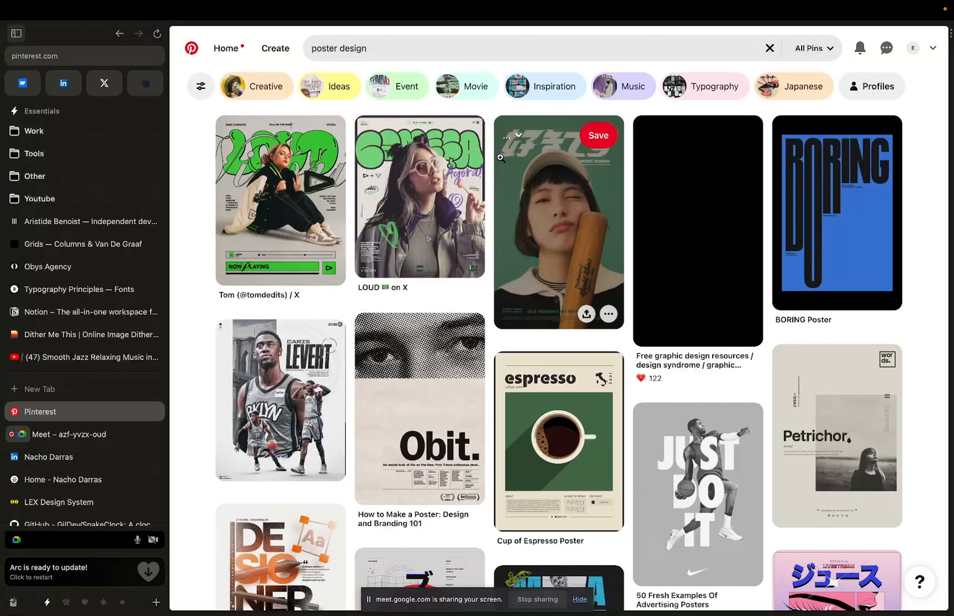
# Browse the poster design pins, examining their layouts, typography and image placement for inspiration.
pyautogui.scroll(-3, 500, 158)
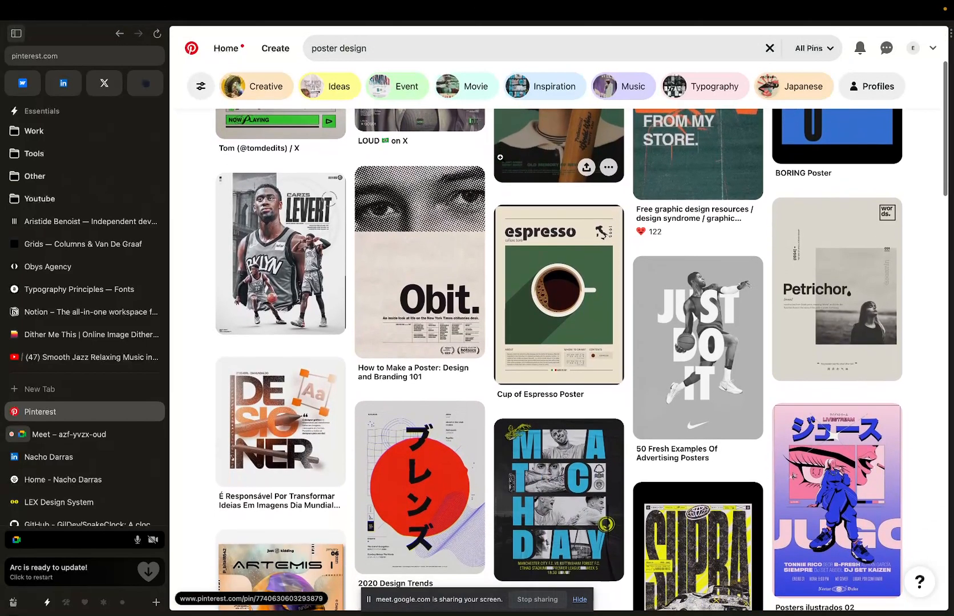
pyautogui.scroll(-2, 501, 158)
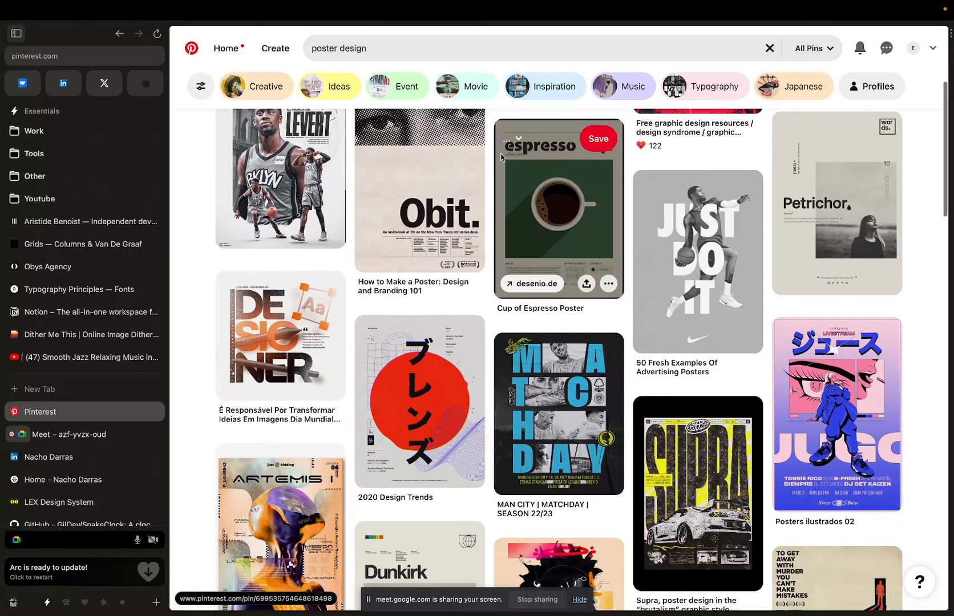
pyautogui.scroll(-4, 500, 158)
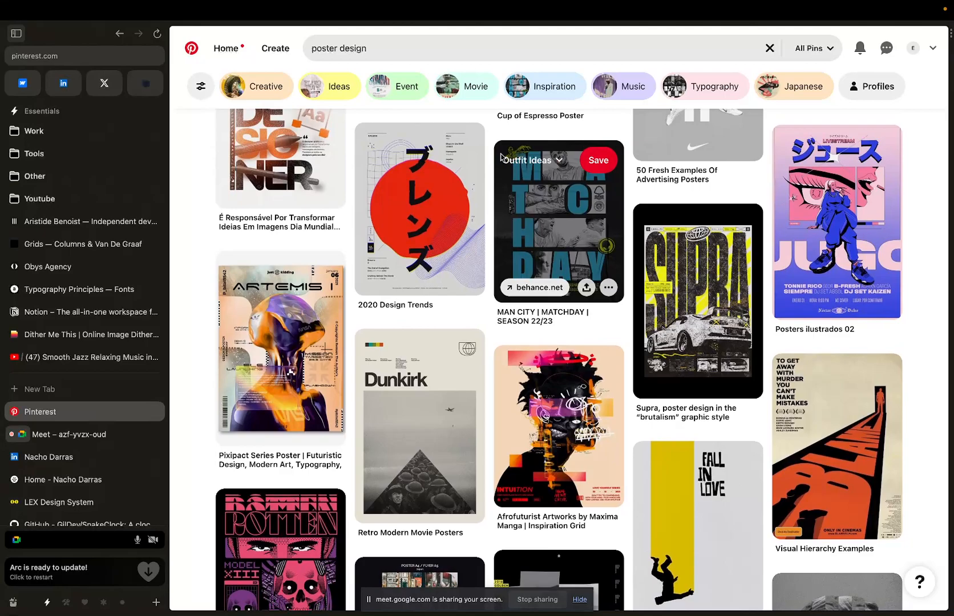
pyautogui.scroll(-6, 501, 157)
pyautogui.scroll(-5, 501, 155)
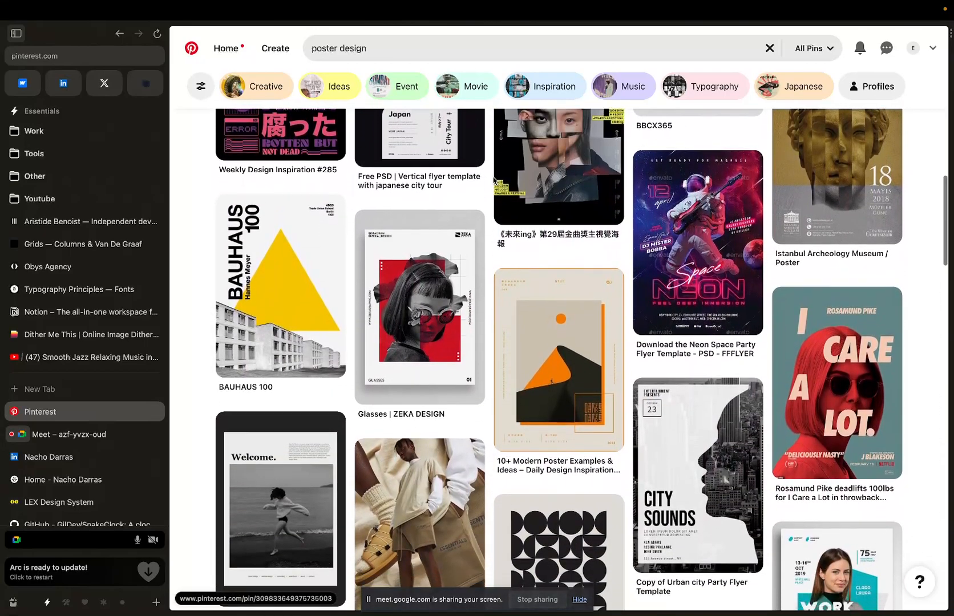
pyautogui.scroll(-3, 494, 180)
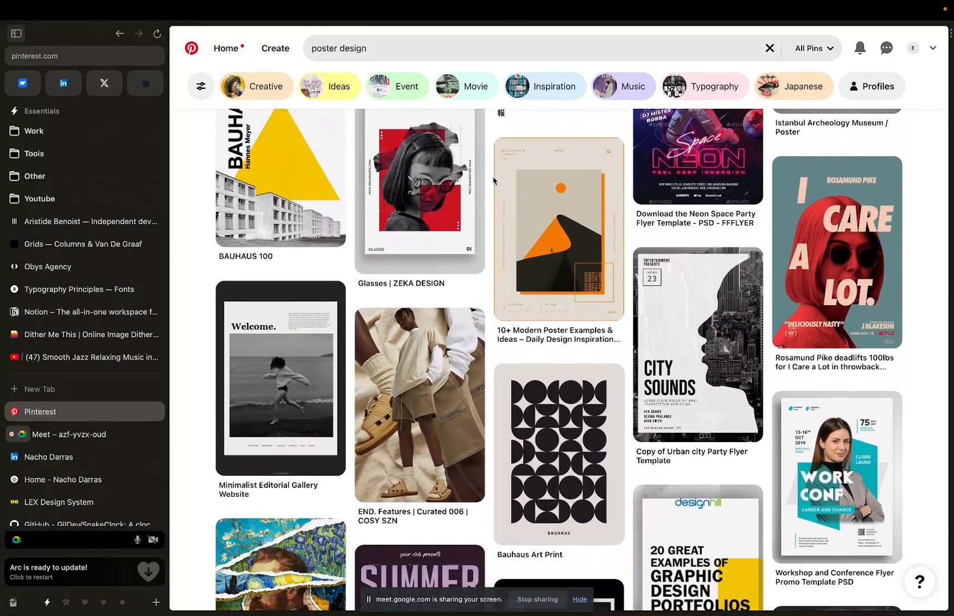
pyautogui.scroll(-3, 494, 181)
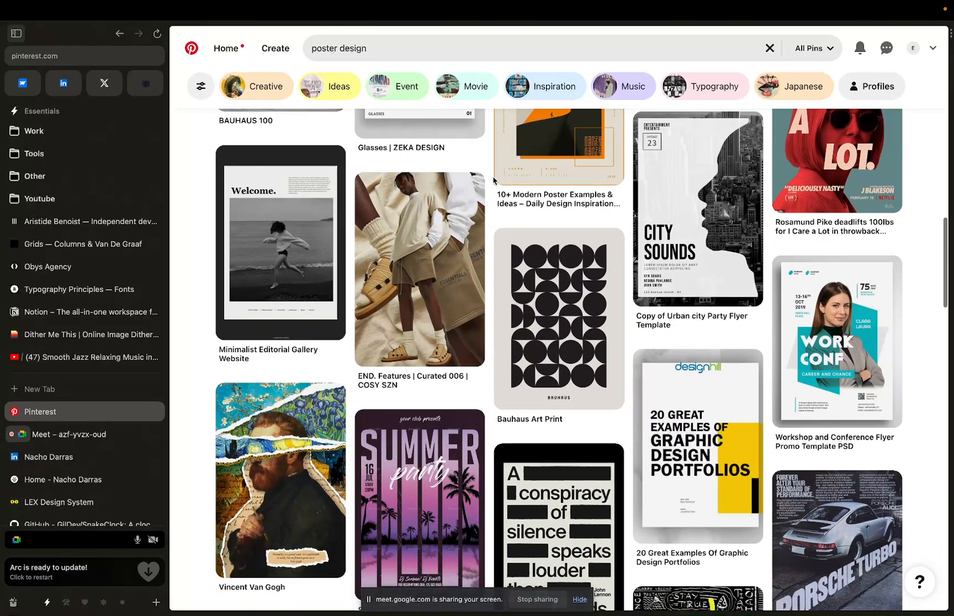
pyautogui.scroll(-5, 491, 189)
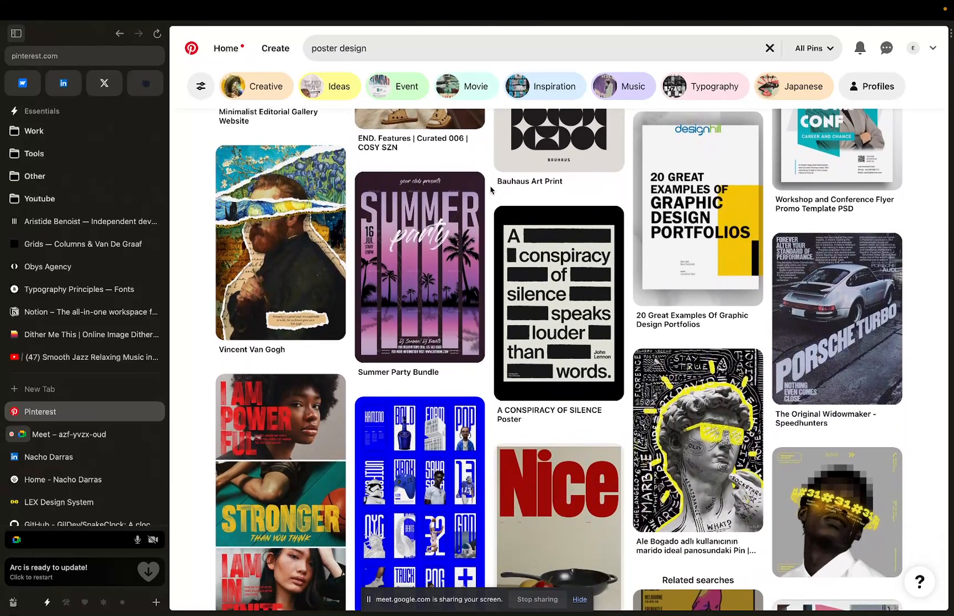
# Compare the Pinterest poster pins with the blank Viewport frame, ending in the untitled Figma file.
pyautogui.scroll(-5, 491, 190)
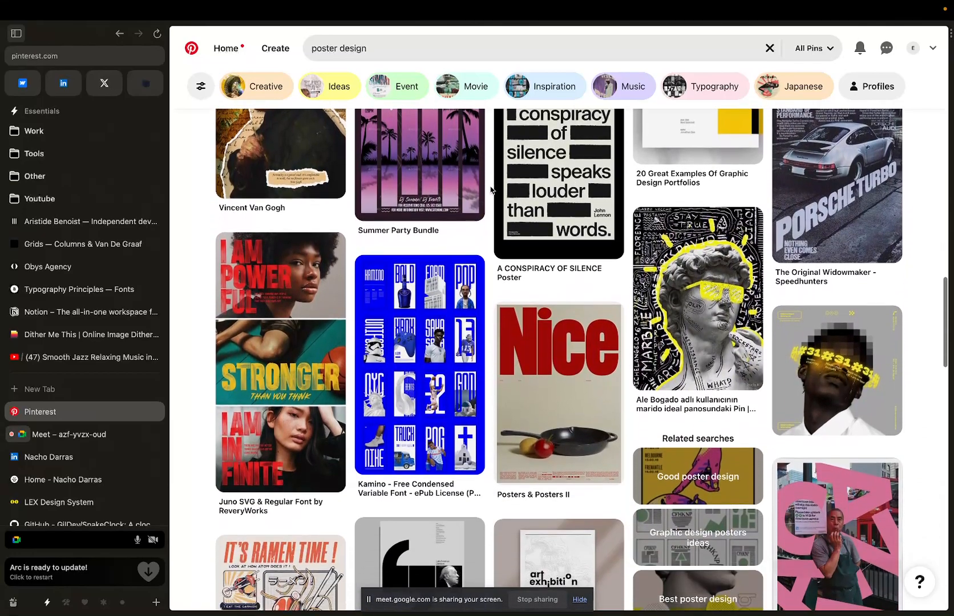
pyautogui.hotkey('ctrl', 'Right')
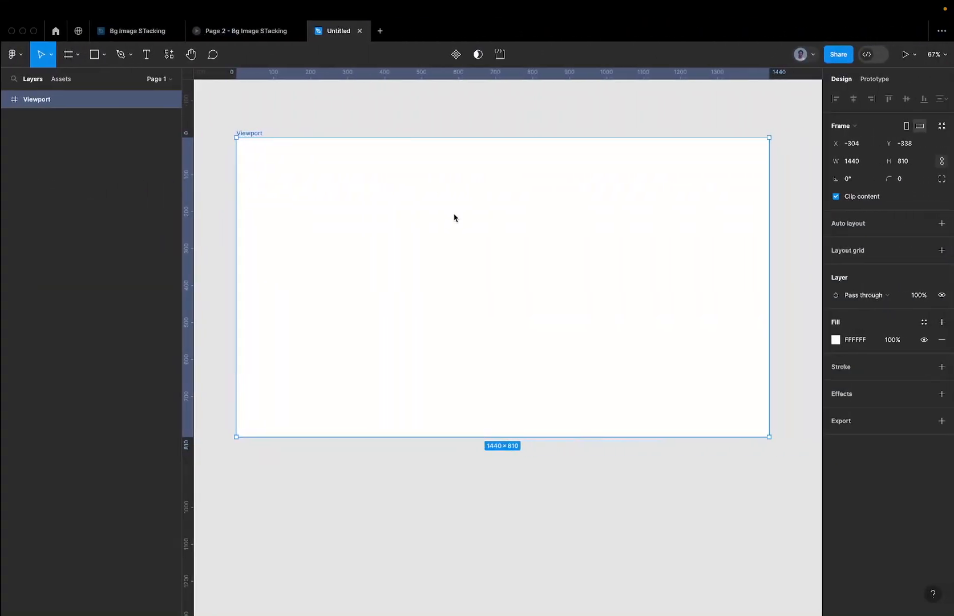
pyautogui.hotkey('ctrl', 'Left')
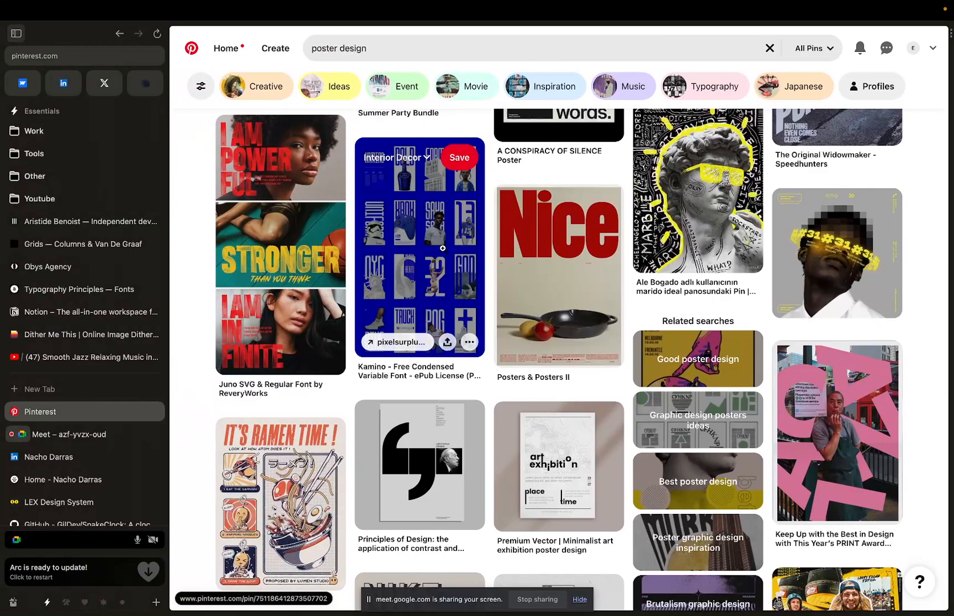
pyautogui.hotkey('ctrl', 'Right')
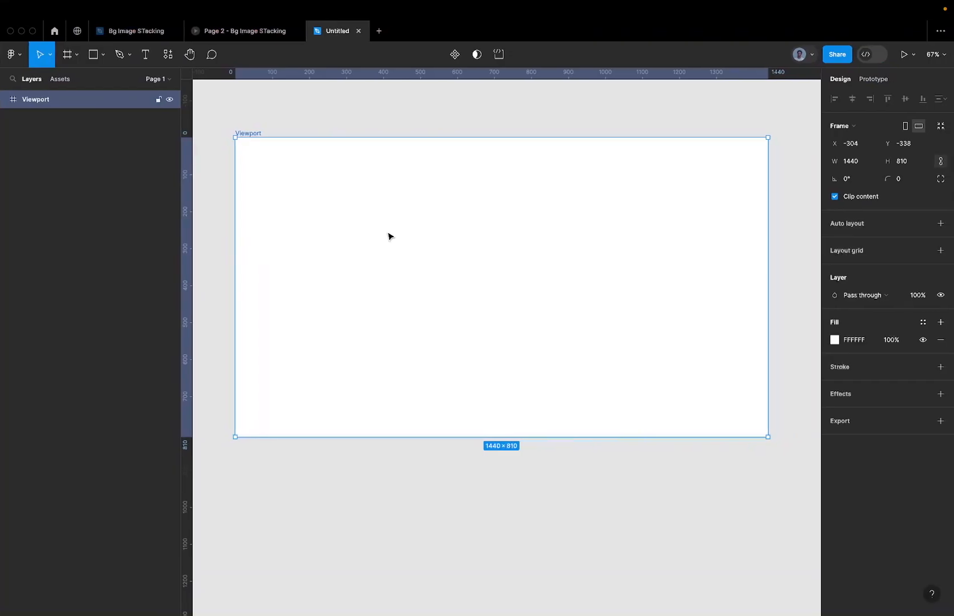
# Add a text layer reading "hans & marie" in the upper part of the Viewport frame.
pyautogui.press('t')
pyautogui.click(353, 217)
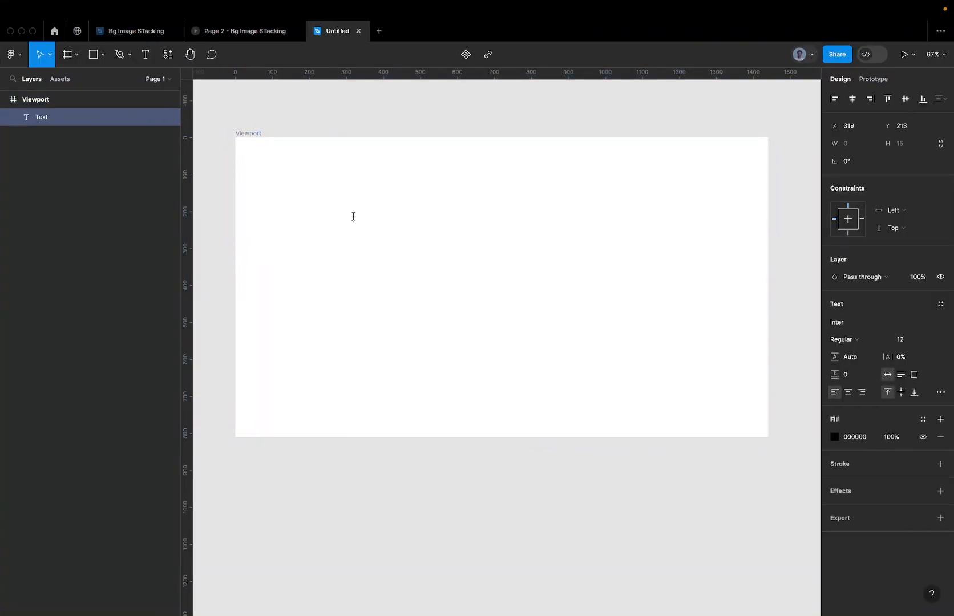
pyautogui.write('hand')
pyautogui.scroll(1, 368, 218)
pyautogui.write('& marie')
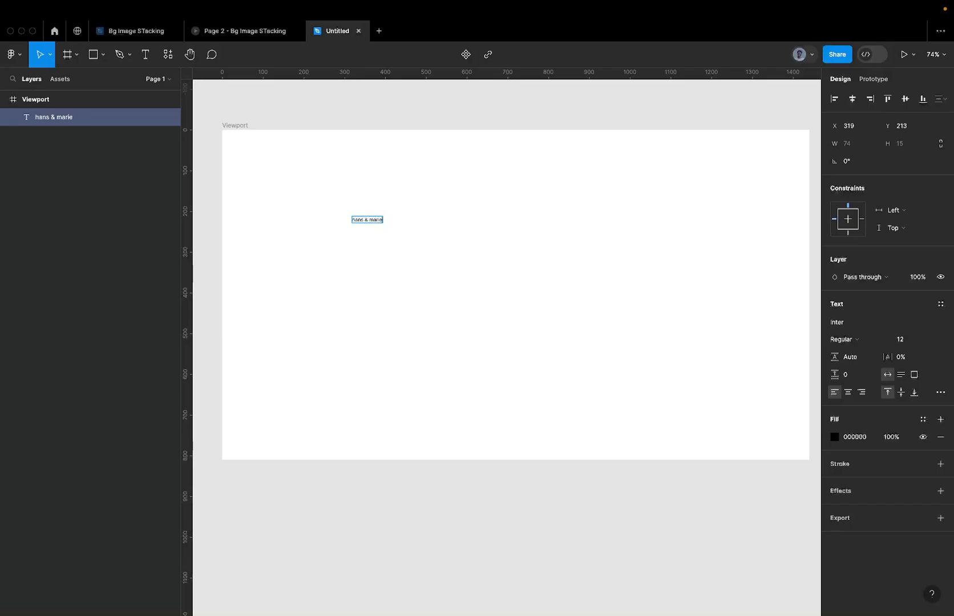
pyautogui.press('Escape')
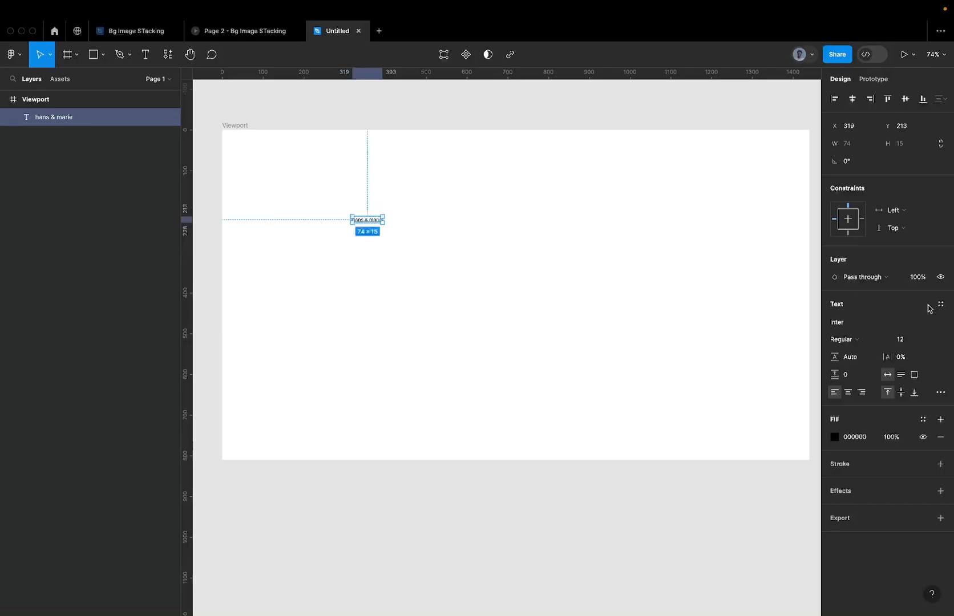
# Change the font of the "hans & marie" text to Helvetica Neue.
pyautogui.click(852, 321)
pyautogui.write('Helv')
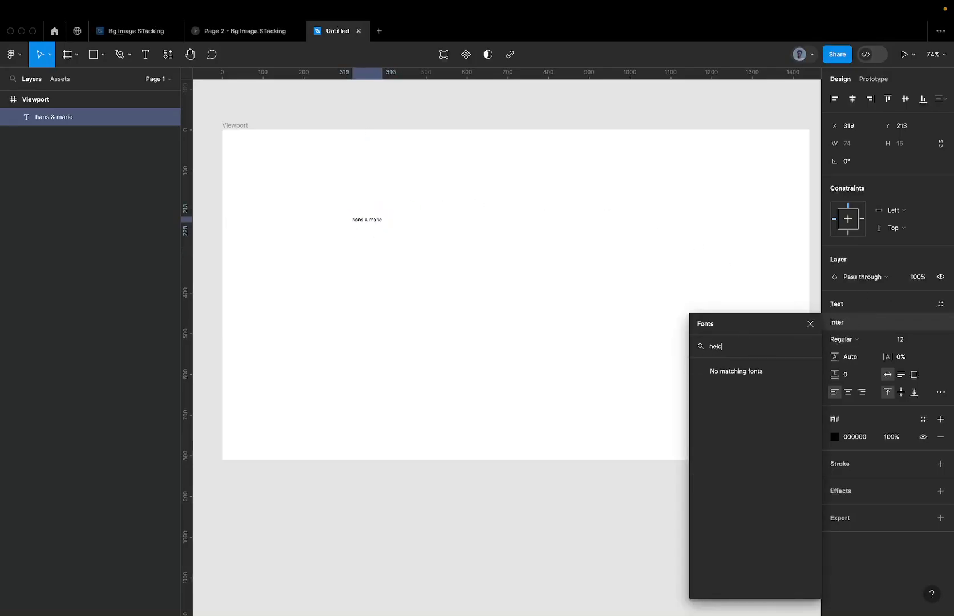
pyautogui.write('e')
pyautogui.click(790, 380)
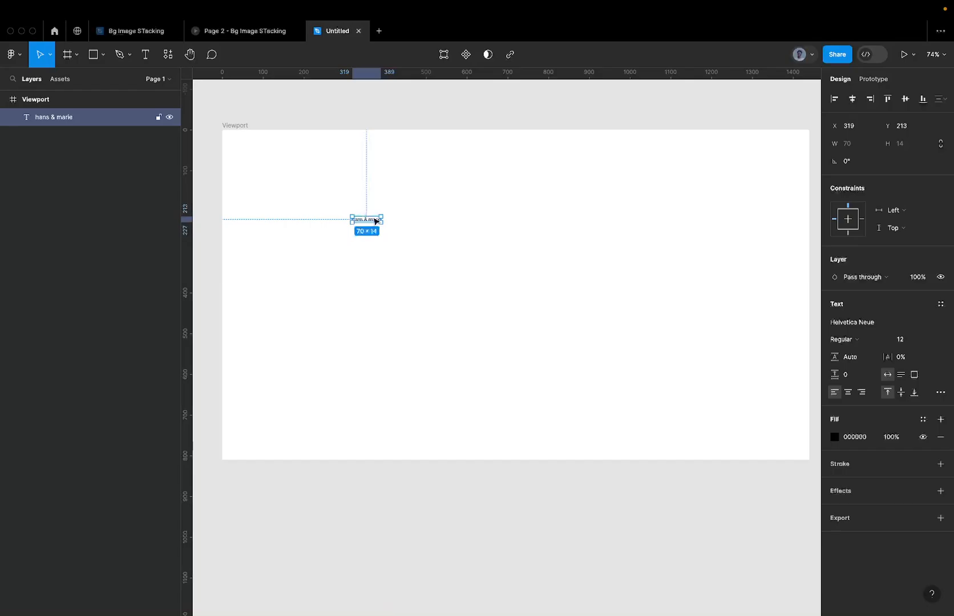
pyautogui.click(654, 262)
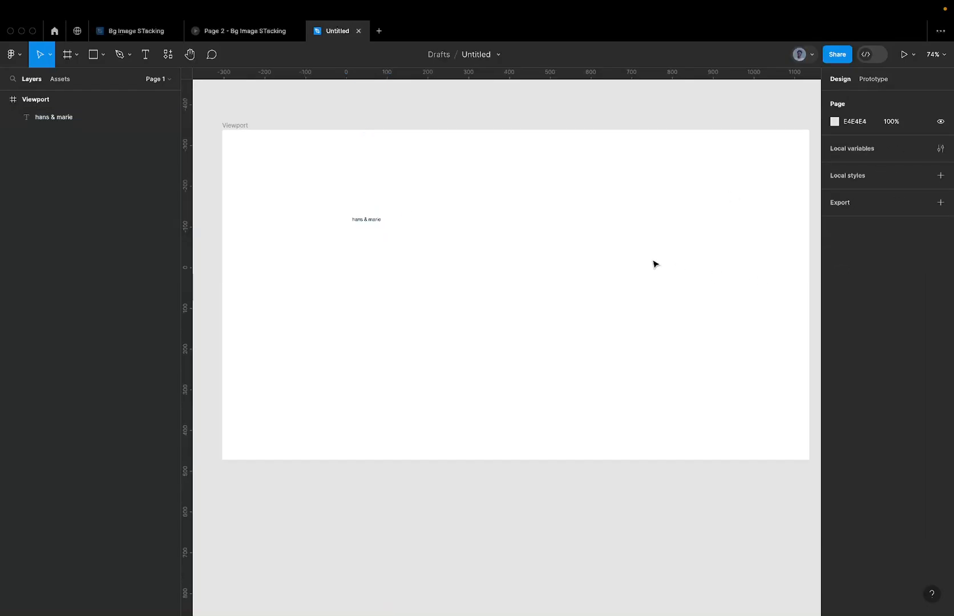
# Set the font size of the "hans & marie" text to 120.
pyautogui.click(366, 219)
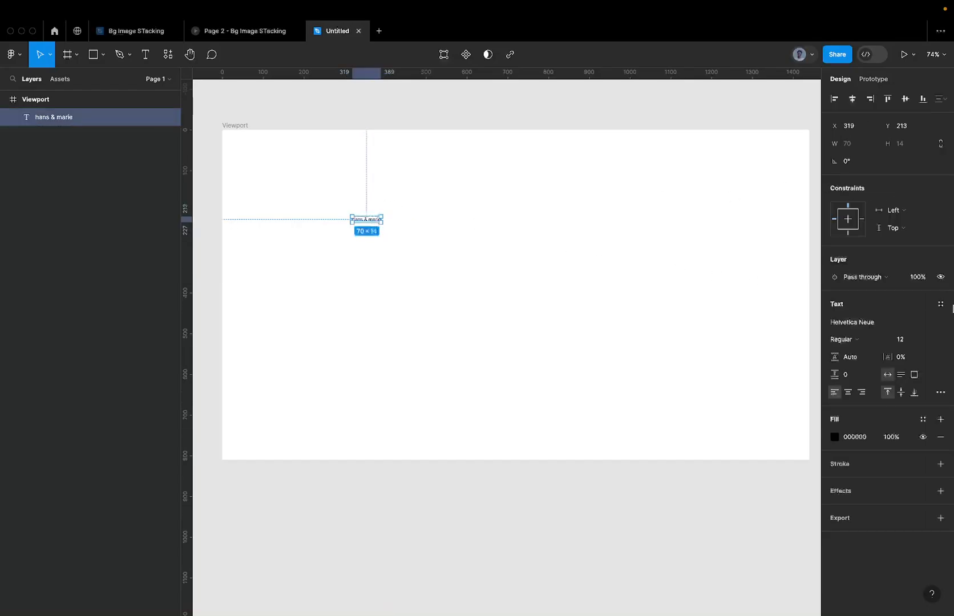
pyautogui.click(914, 343)
pyautogui.write('120')
pyautogui.press('Return')
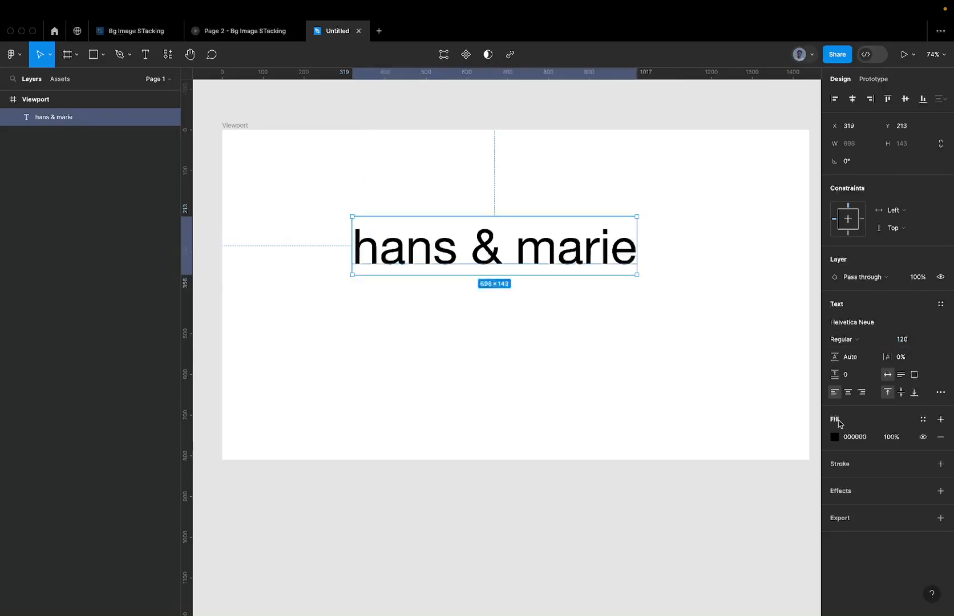
# Give the heading the Medium weight and trim its vertical bounds to cap height and baseline.
pyautogui.click(854, 339)
pyautogui.click(855, 339)
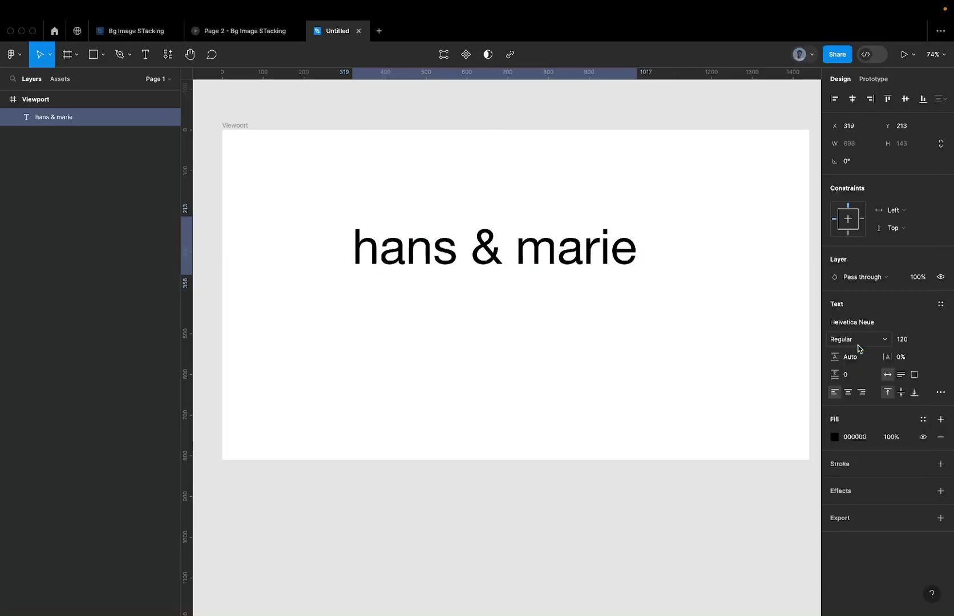
pyautogui.click(856, 344)
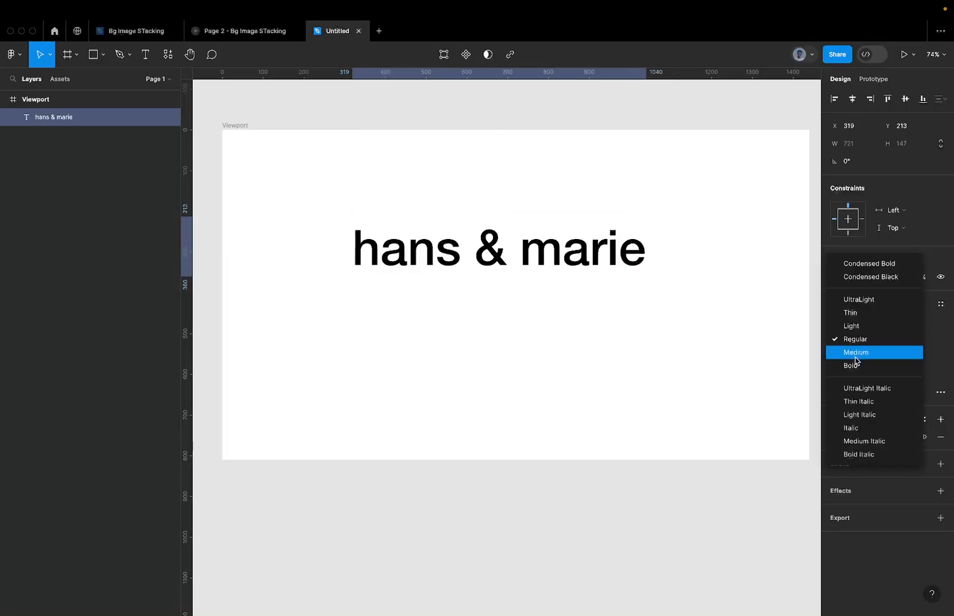
pyautogui.click(856, 353)
pyautogui.click(941, 392)
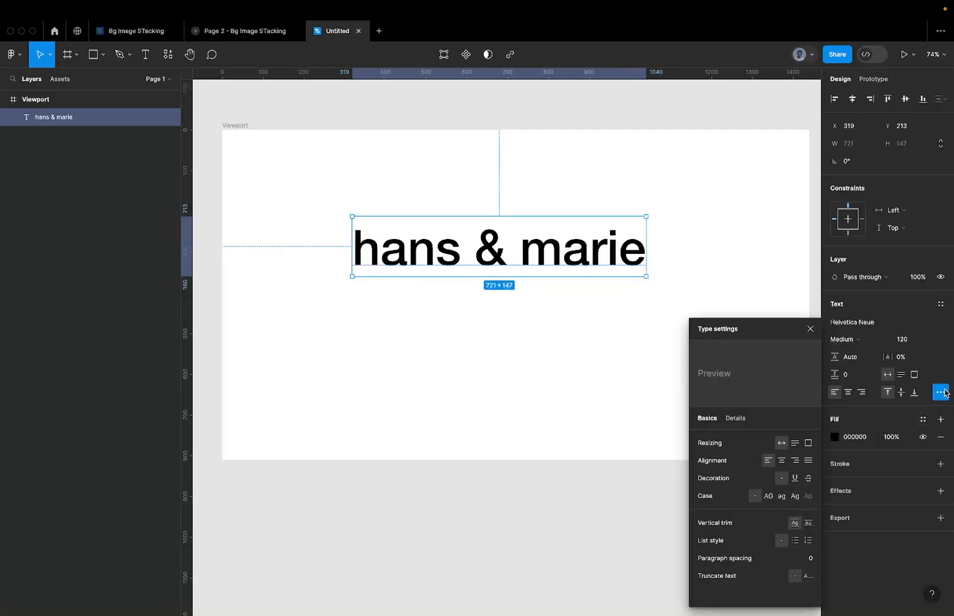
pyautogui.click(807, 524)
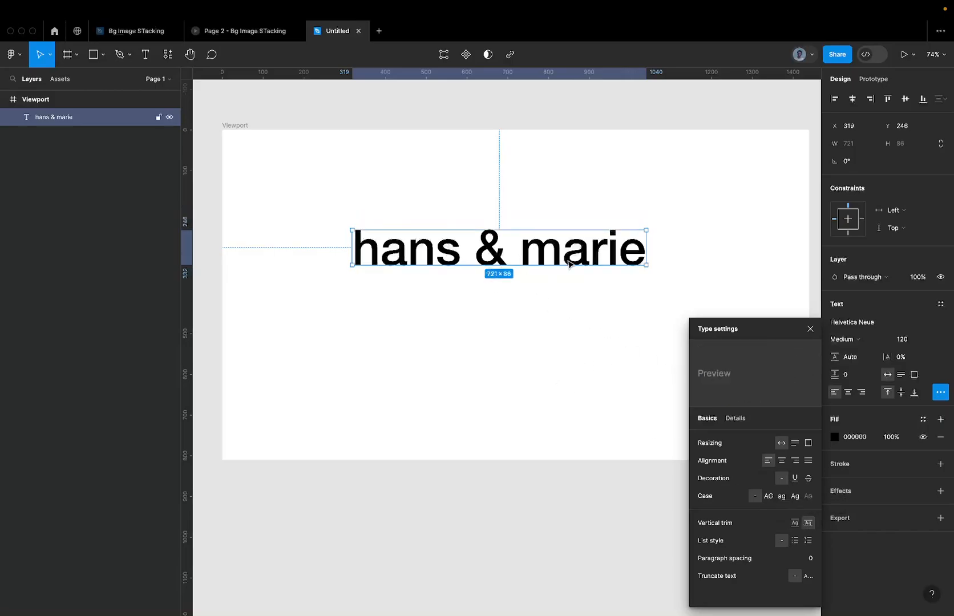
# Break the heading onto two lines before the ampersand, with its resizing set to auto width.
pyautogui.moveTo(646, 242); pyautogui.dragTo(611, 243)
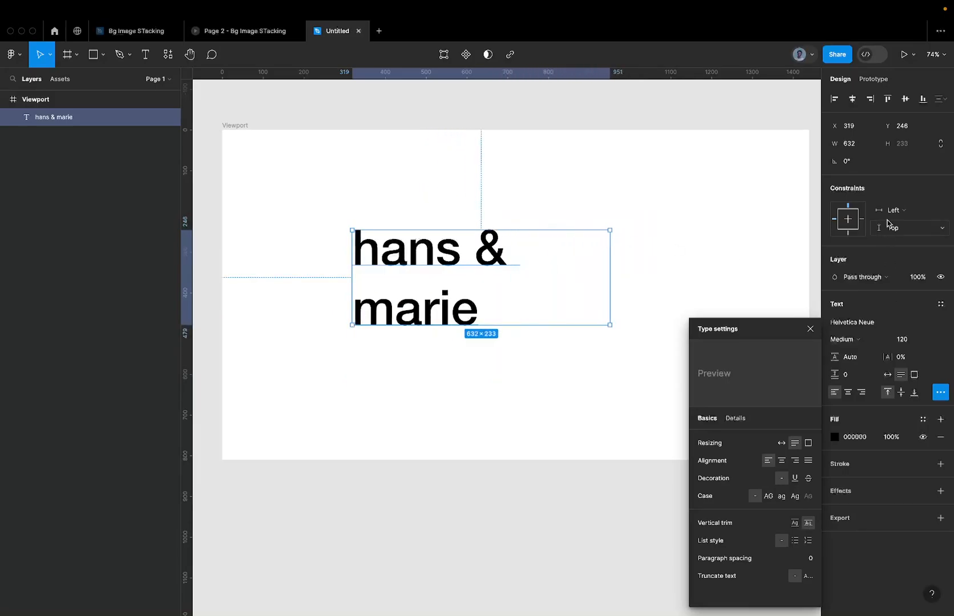
pyautogui.click(887, 374)
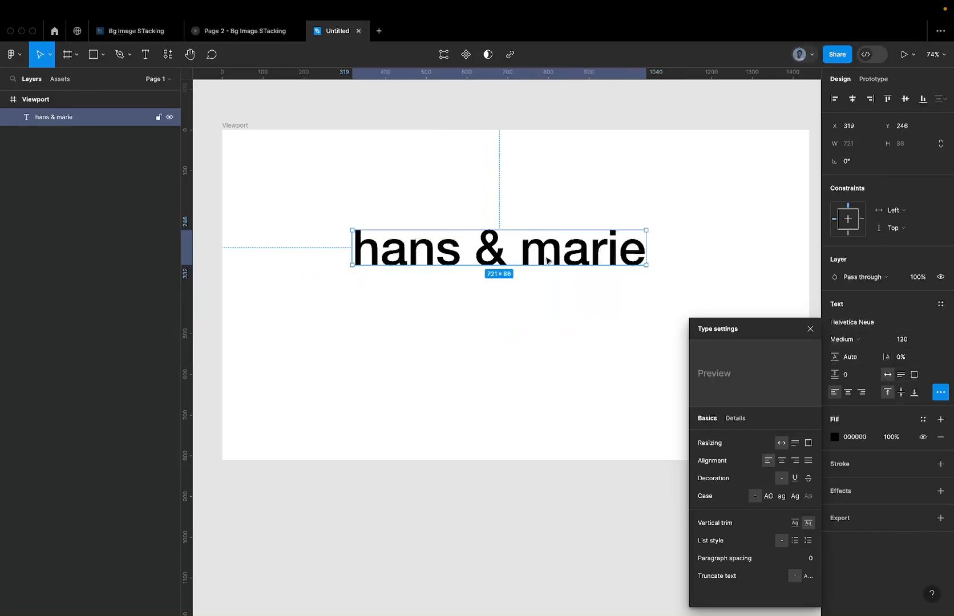
pyautogui.doubleClick(475, 249)
pyautogui.click(476, 249)
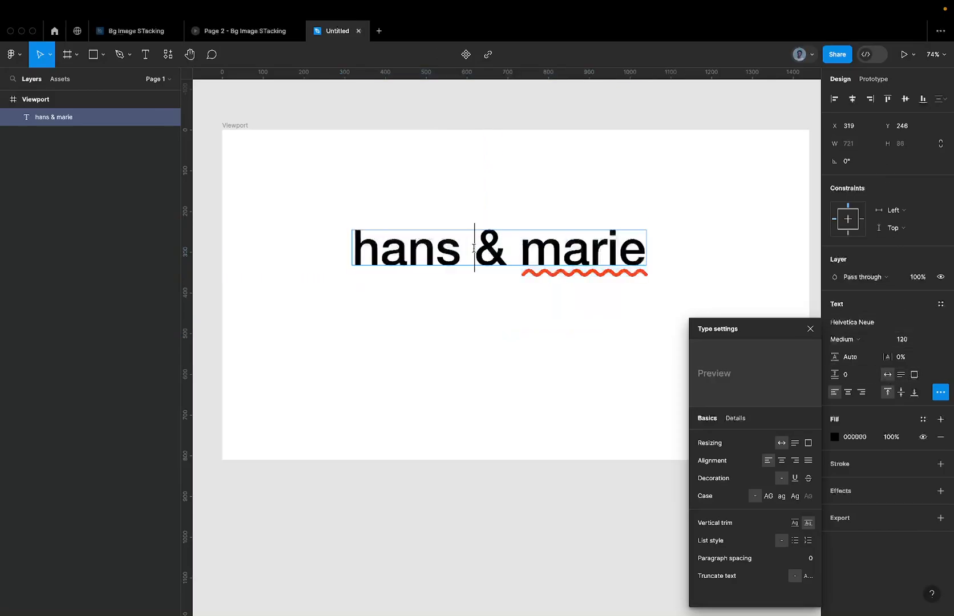
pyautogui.press('Return')
pyautogui.press('Escape')
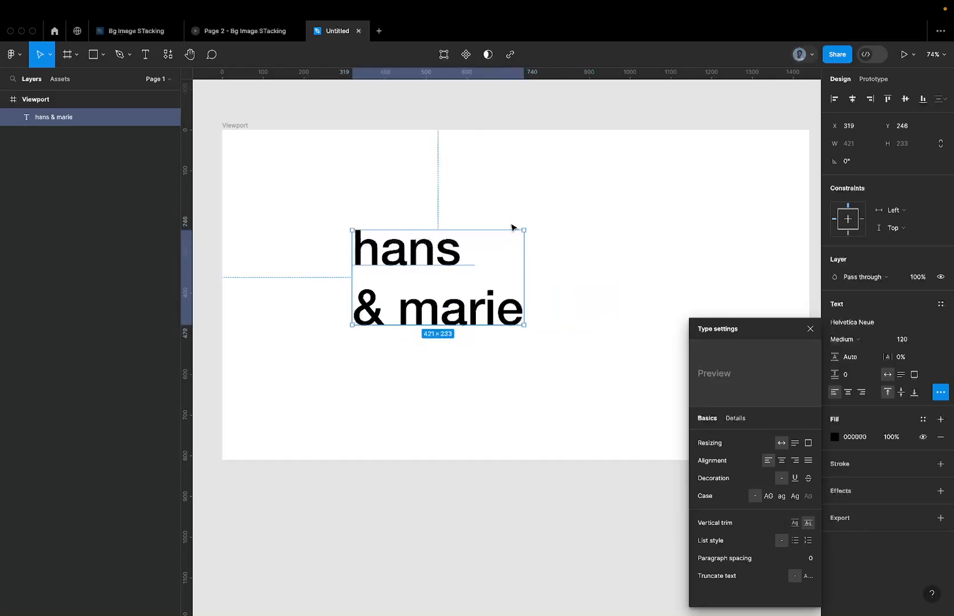
# Move the two-line heading toward the upper-left corner of the Viewport frame, to about X 90, Y 92.
pyautogui.scroll(5, 512, 228)
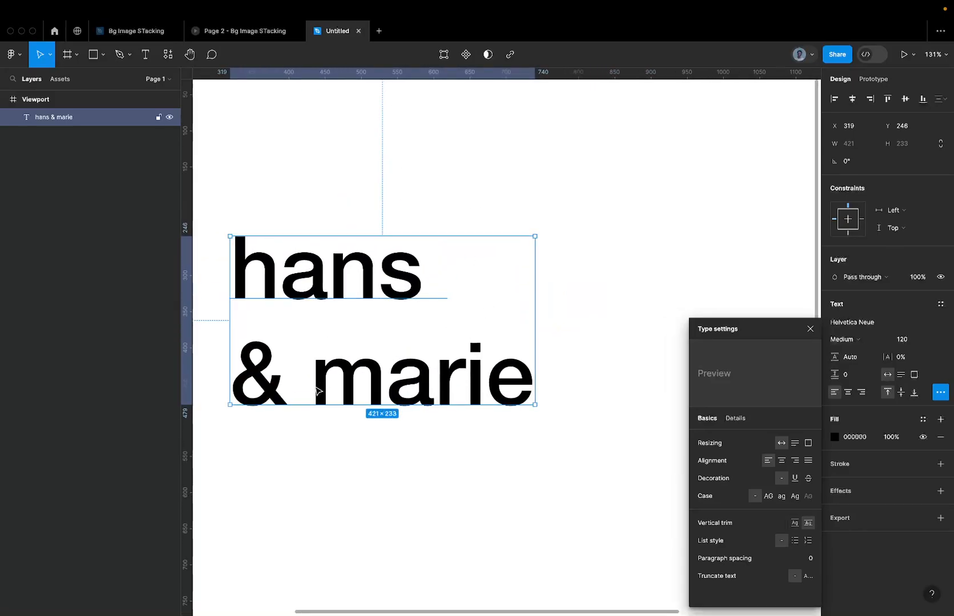
pyautogui.scroll(-2, 400, 311)
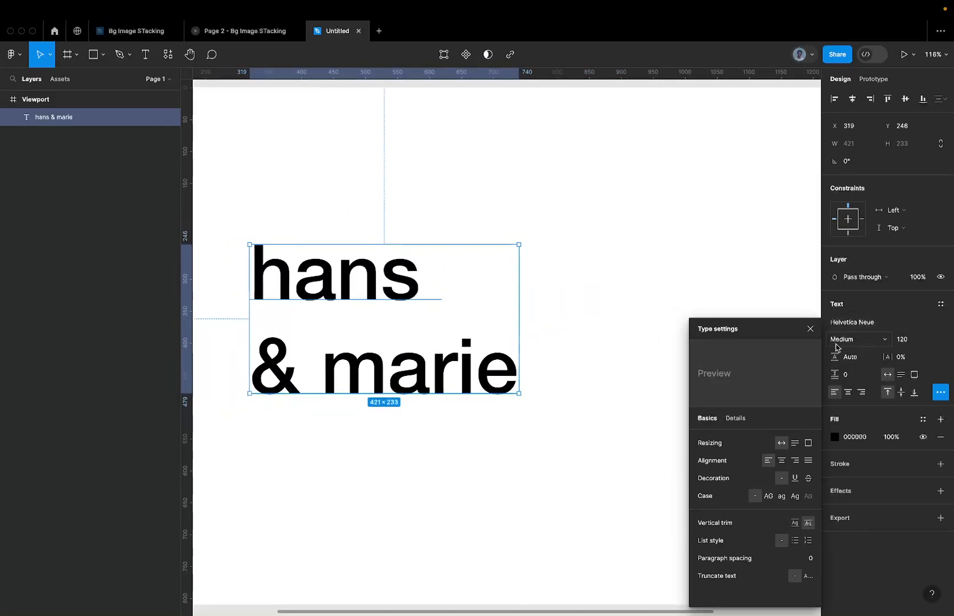
pyautogui.click(851, 357)
pyautogui.click(914, 359)
pyautogui.click(562, 292)
pyautogui.scroll(-5, 409, 295)
pyautogui.moveTo(409, 295); pyautogui.dragTo(339, 250)
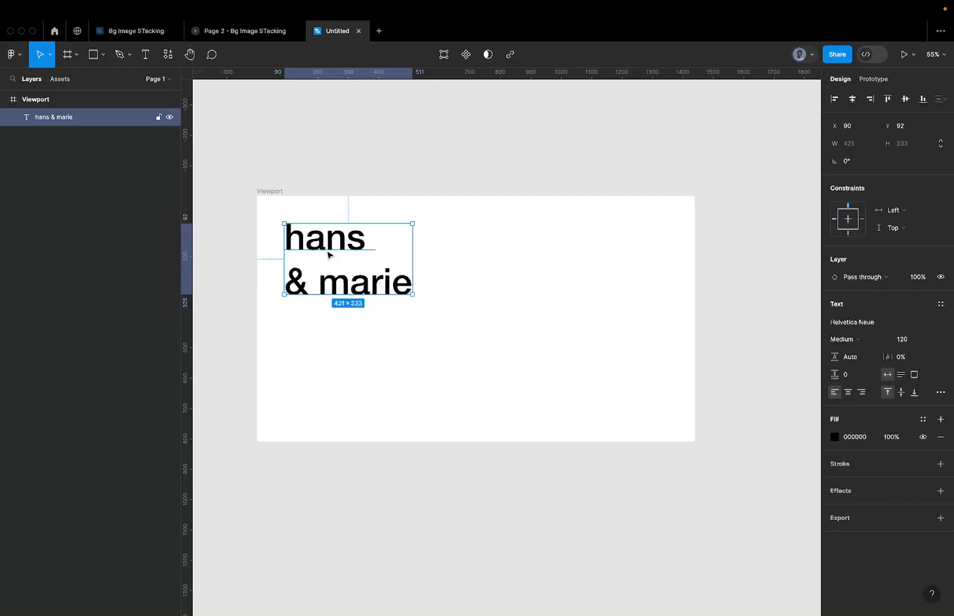
# Set the heading's line height to 88%.
pyautogui.scroll(2, 329, 255)
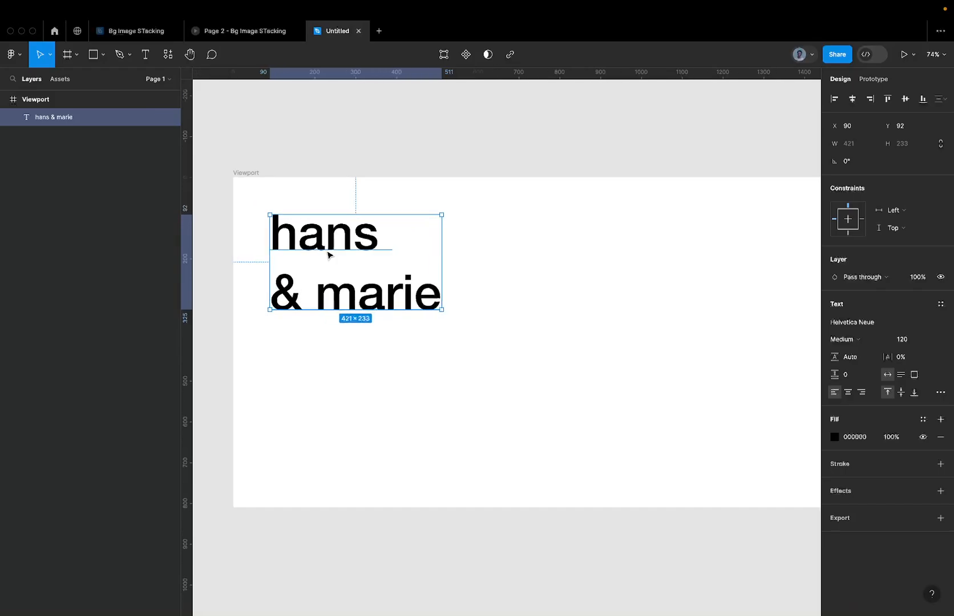
pyautogui.click(379, 212)
pyautogui.click(341, 242)
pyautogui.click(861, 361)
pyautogui.write('-88')
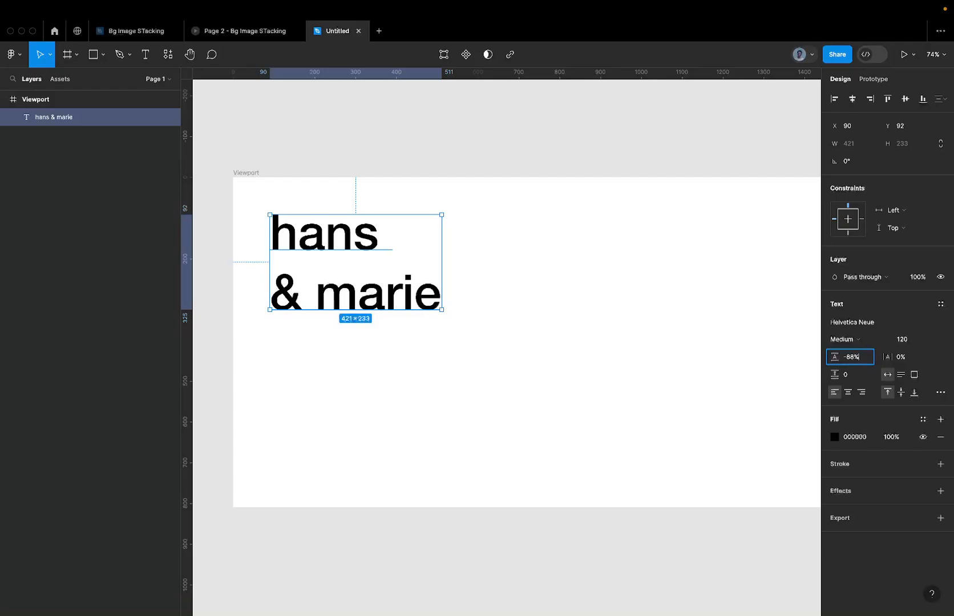
pyautogui.press('Return')
pyautogui.click(849, 361)
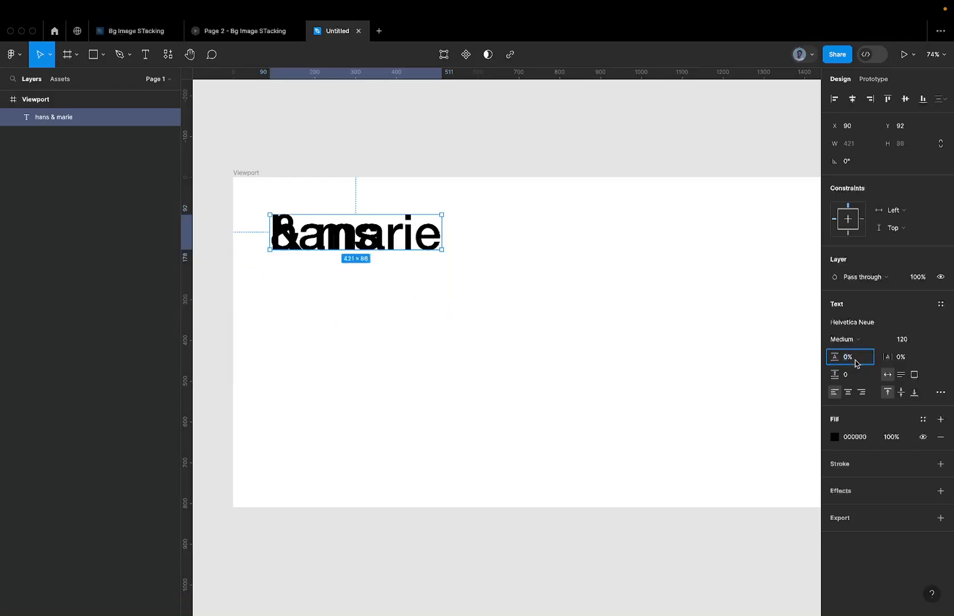
pyautogui.write('88')
pyautogui.press('Return')
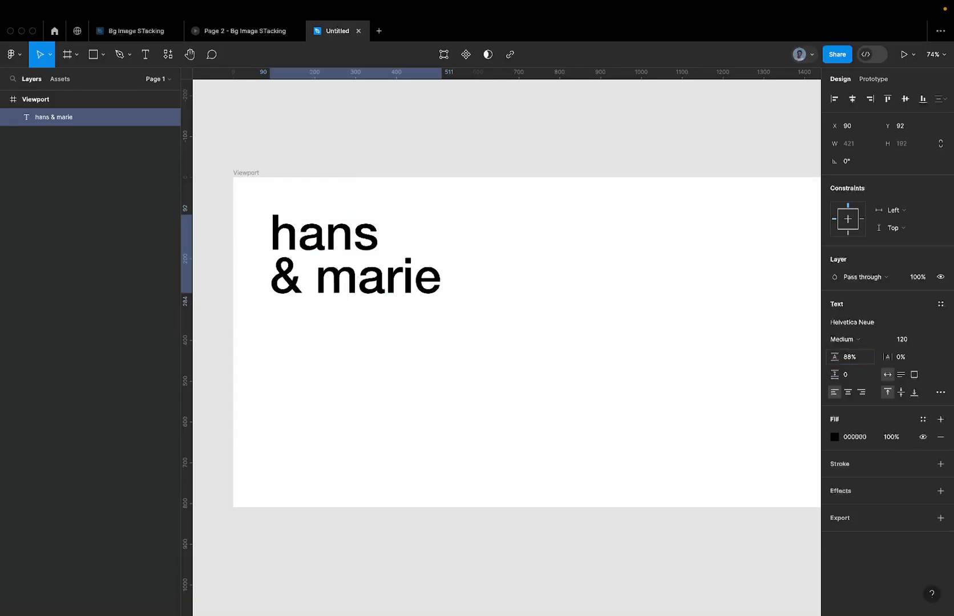
# Shift the heading closer to the frame's upper-left corner, to about X 67, Y 79.
pyautogui.click(533, 288)
pyautogui.scroll(-3, 531, 289)
pyautogui.click(389, 255)
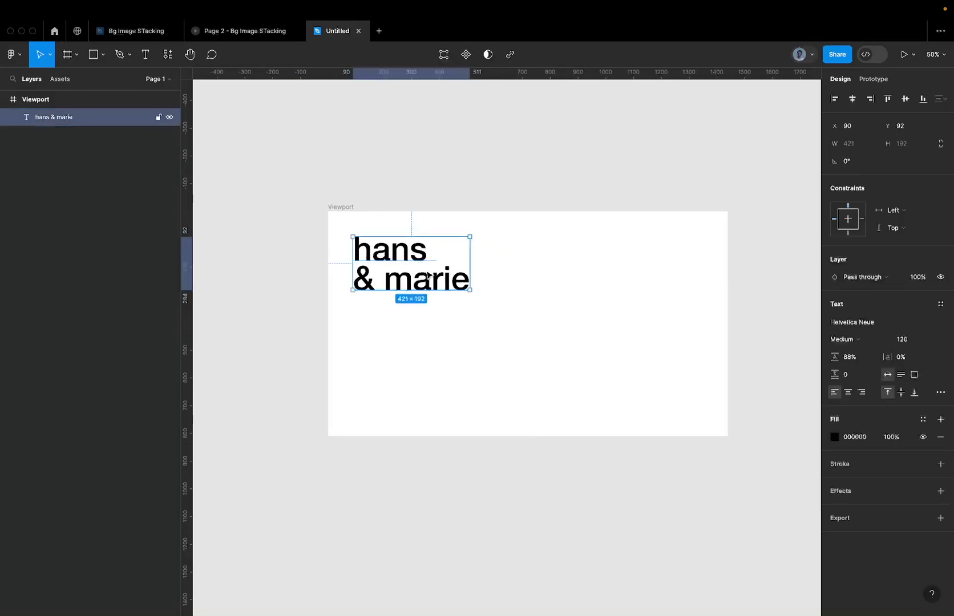
pyautogui.scroll(5, 380, 263)
pyautogui.click(474, 194)
pyautogui.click(415, 230)
pyautogui.moveTo(416, 229); pyautogui.dragTo(402, 222)
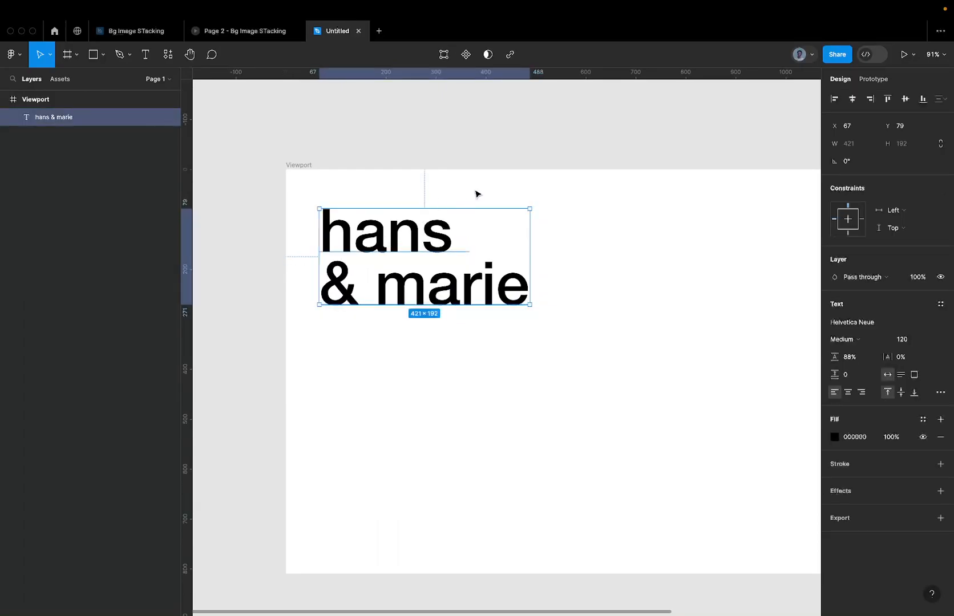
# Set the heading's letter spacing to -2%.
pyautogui.click(911, 363)
pyautogui.write('-')
pyautogui.write('2%')
pyautogui.press('Return')
pyautogui.click(741, 347)
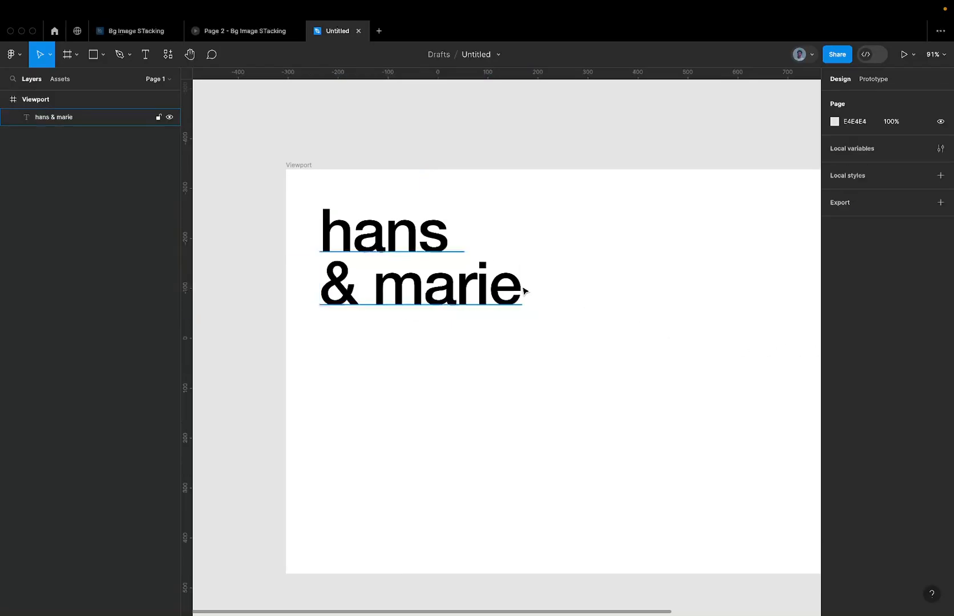
# Examine the heading's letter and line spacing up close and its proportion within the whole Viewport frame.
pyautogui.click(523, 290)
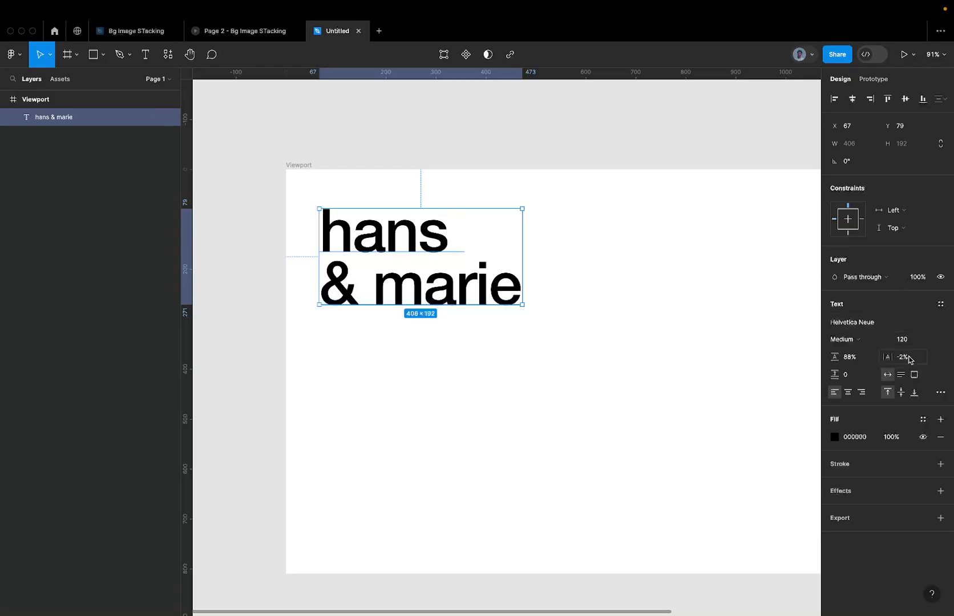
pyautogui.click(530, 323)
pyautogui.click(469, 279)
pyautogui.scroll(5, 409, 207)
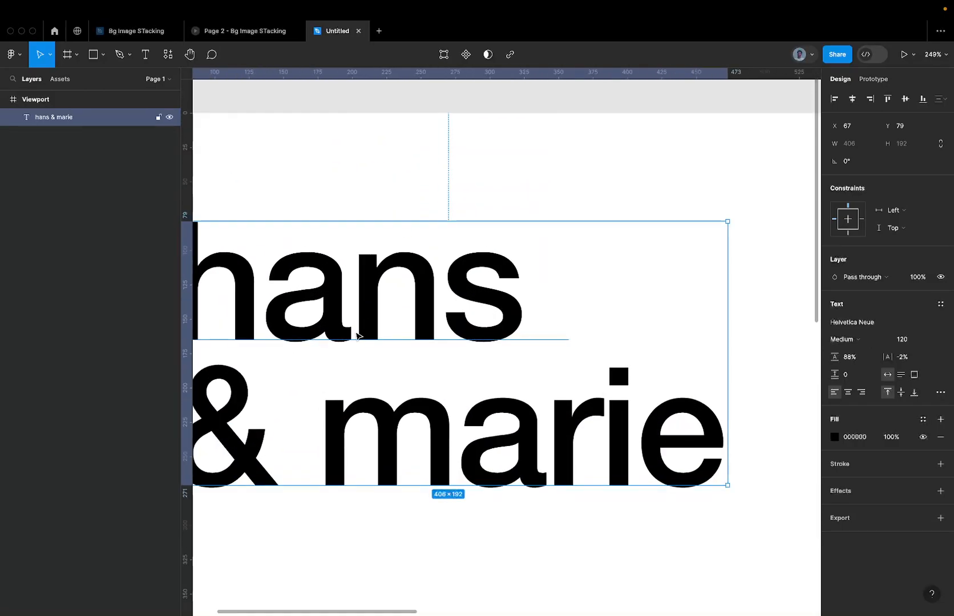
pyautogui.scroll(-5, 363, 337)
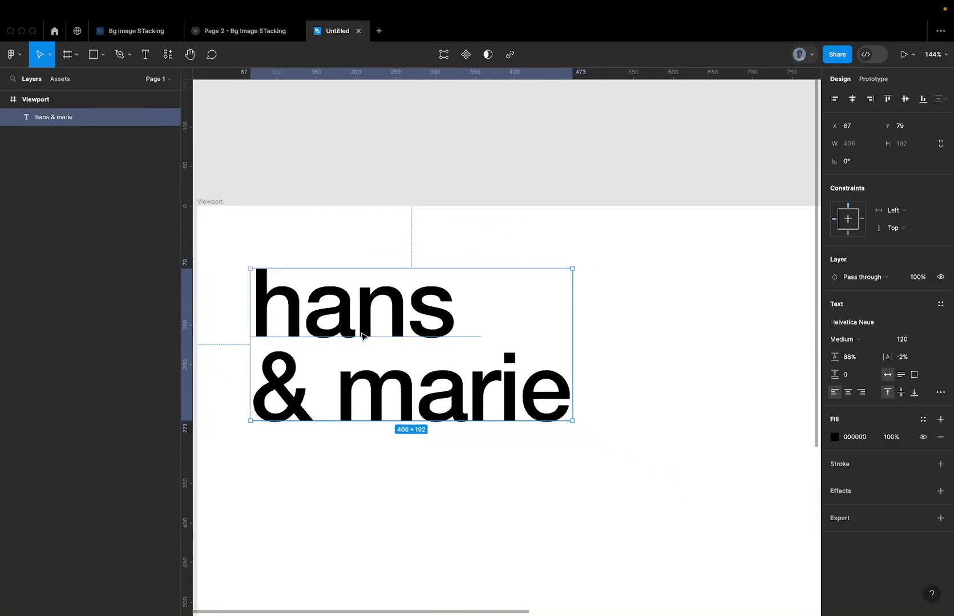
pyautogui.click(434, 251)
pyautogui.scroll(-3, 434, 252)
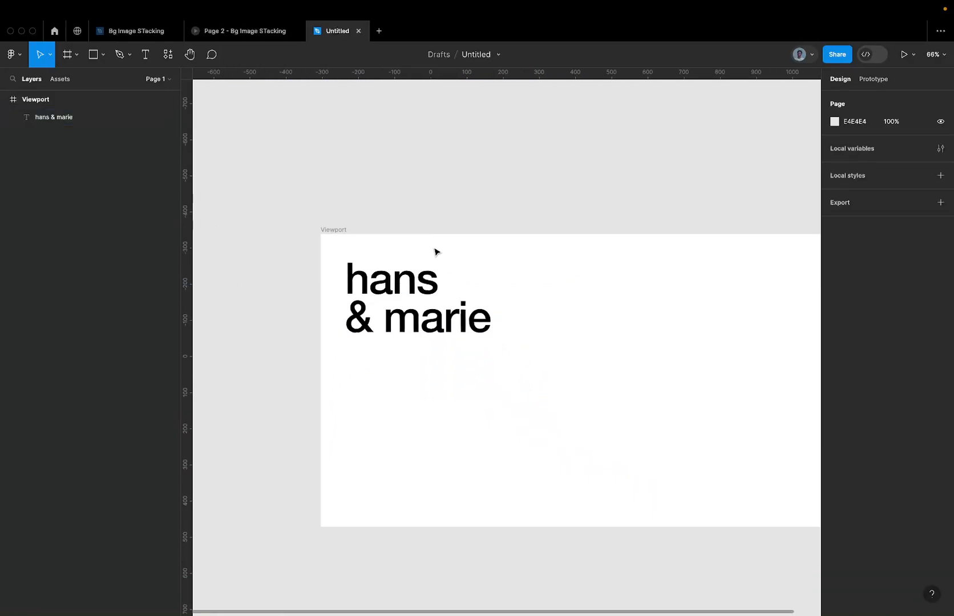
pyautogui.click(413, 285)
pyautogui.scroll(-2, 413, 285)
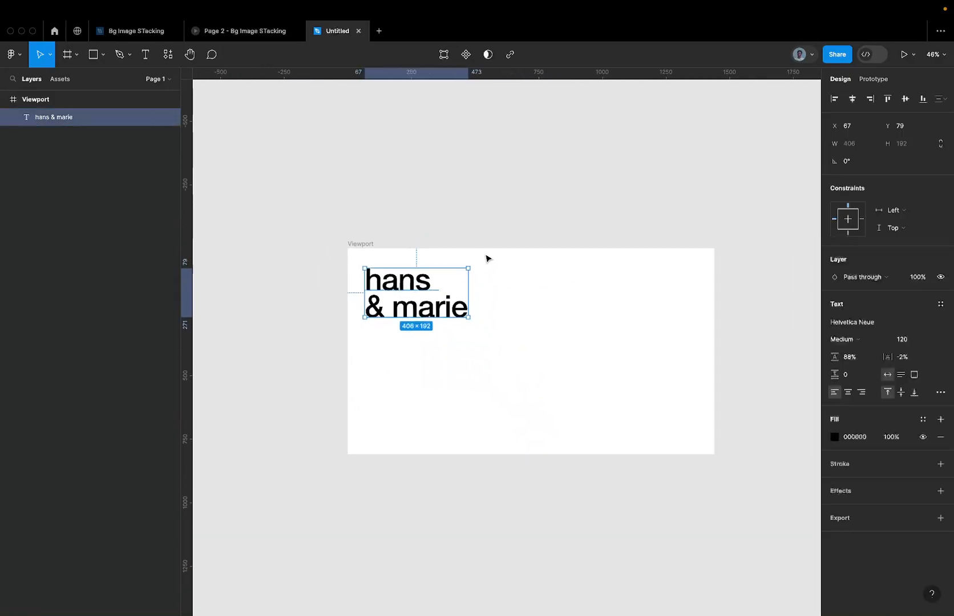
pyautogui.click(486, 257)
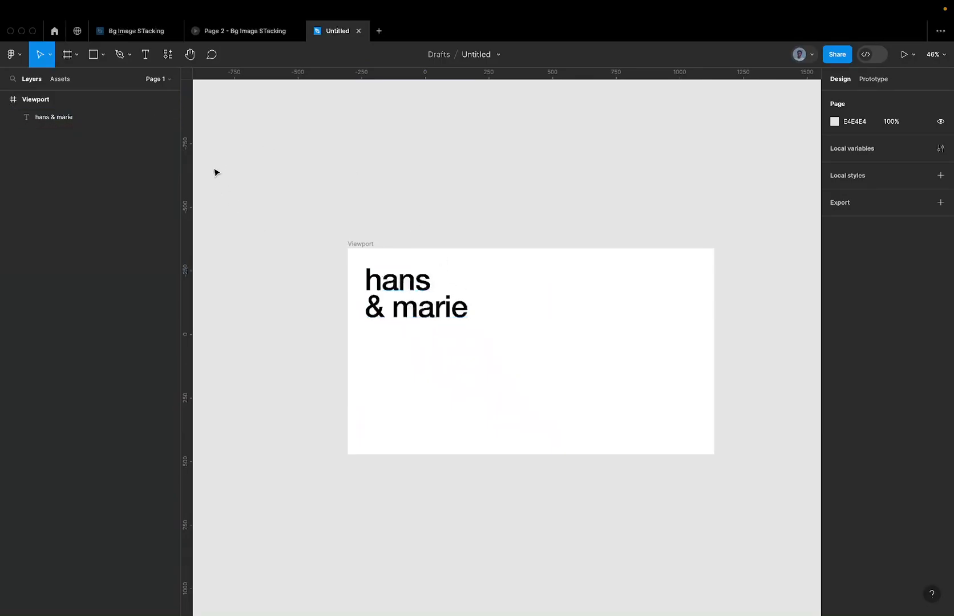
pyautogui.click(168, 54)
pyautogui.click(222, 78)
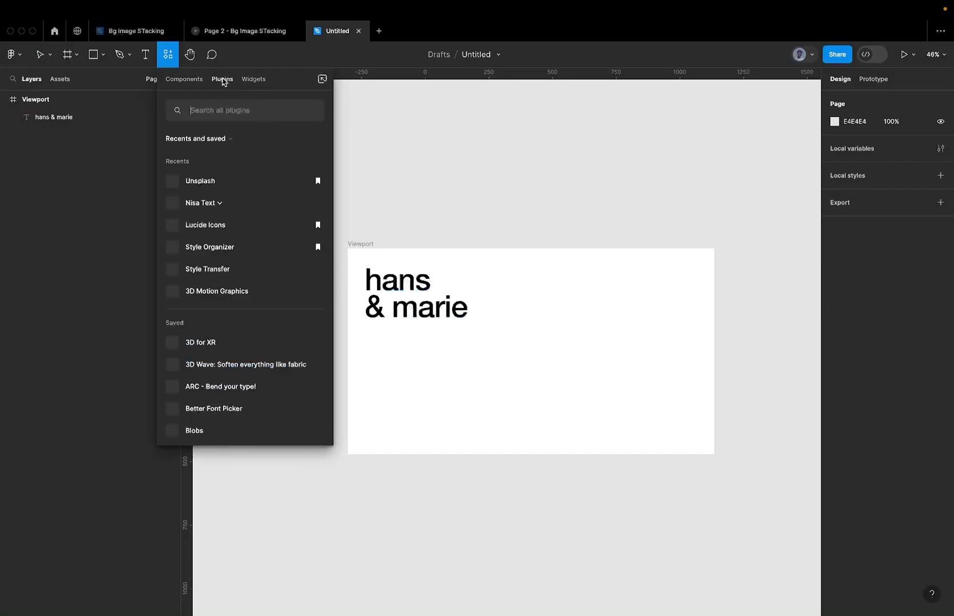
pyautogui.click(215, 180)
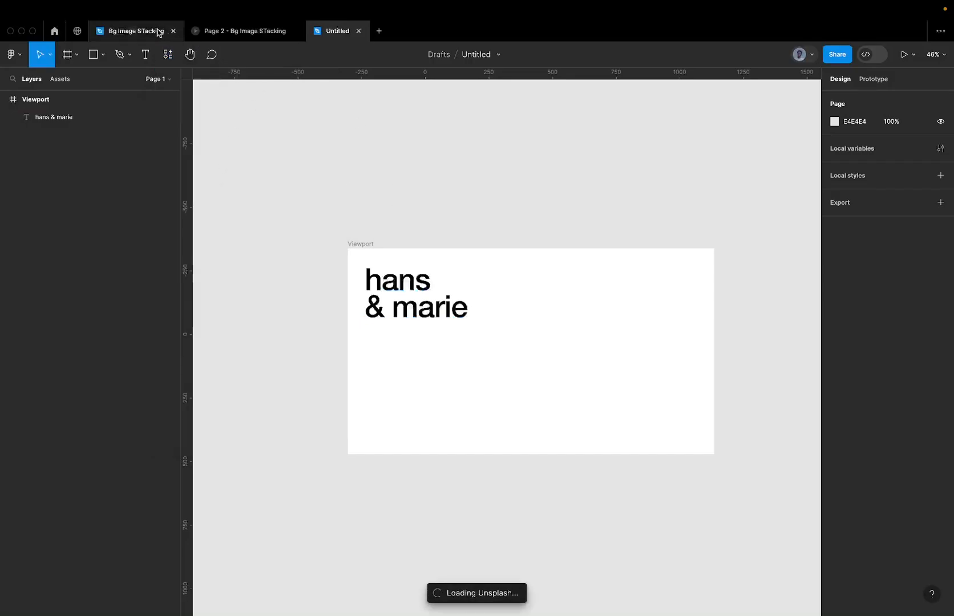
# Search the Lucide Icons plugin for "arrow", insert the arrow-down-right icon and close the plugin.
pyautogui.click(170, 58)
pyautogui.press('Escape')
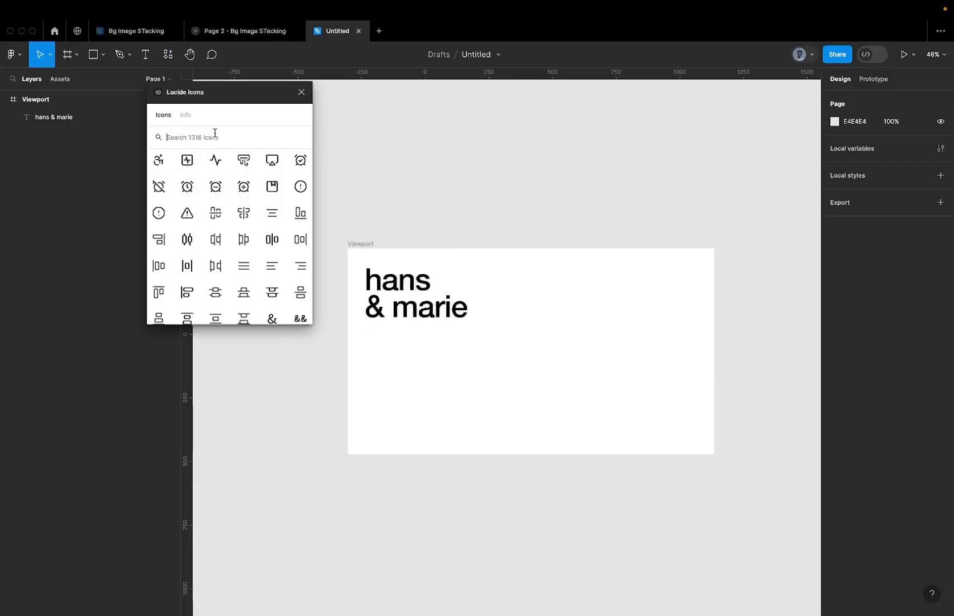
pyautogui.write('arrow')
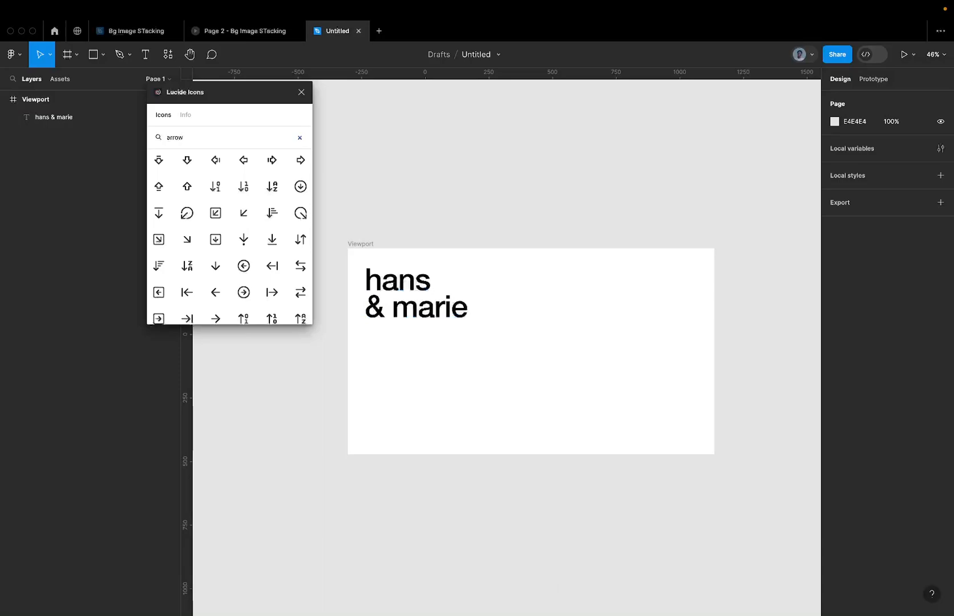
pyautogui.click(187, 239)
pyautogui.click(301, 92)
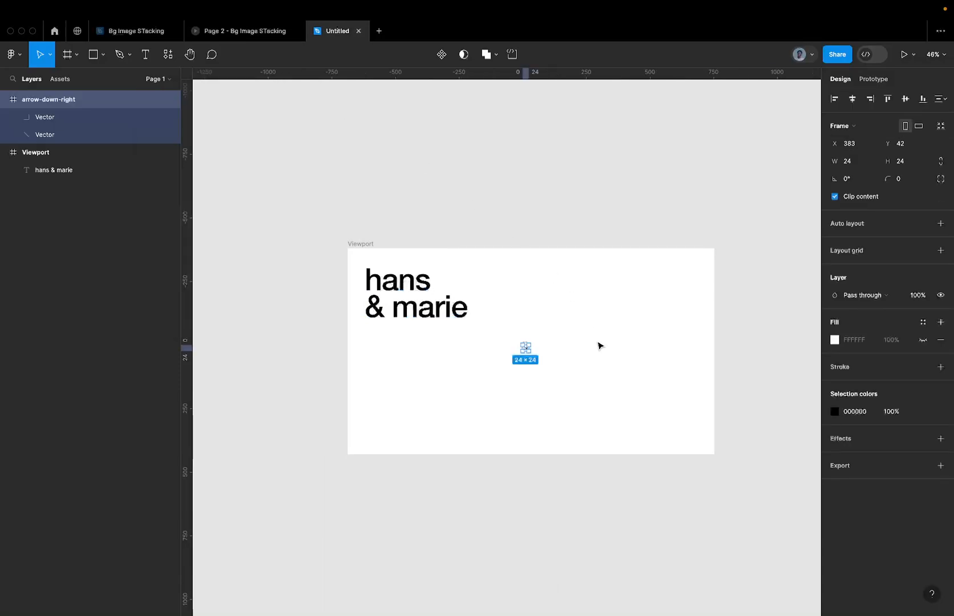
# Lock the width-to-height proportions of the arrow-down-right icon frame.
pyautogui.scroll(5, 568, 351)
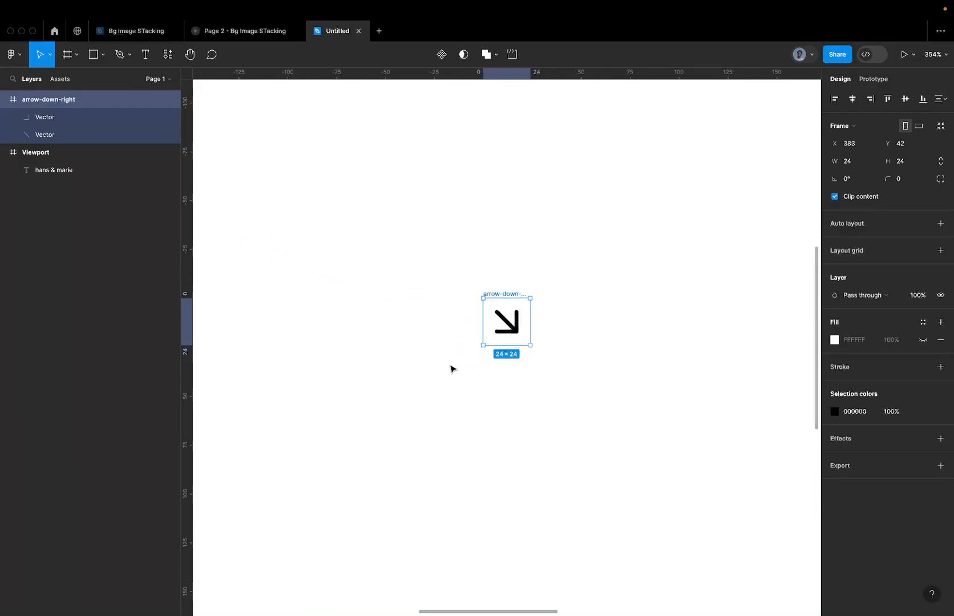
pyautogui.scroll(-5, 509, 317)
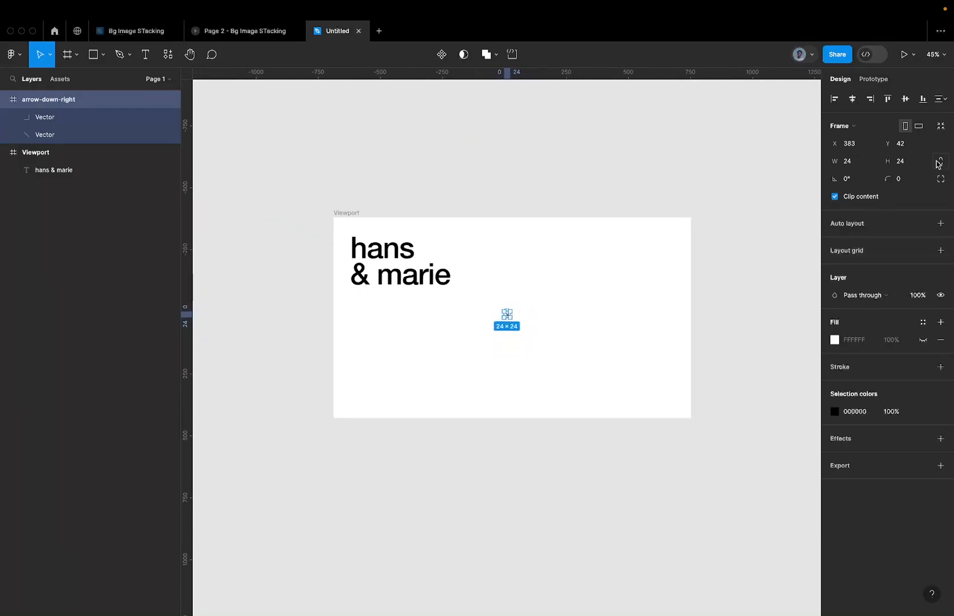
pyautogui.click(915, 163)
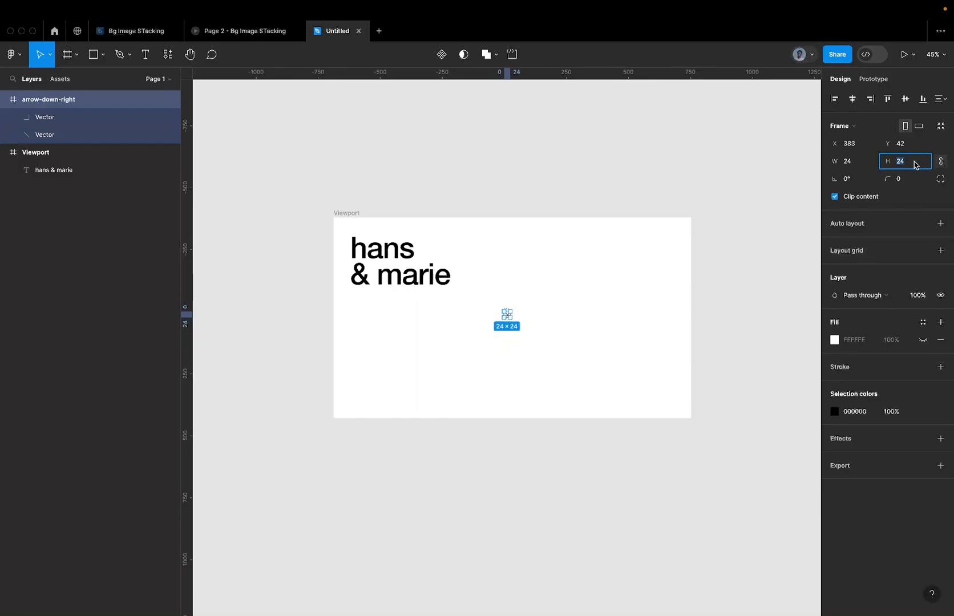
pyautogui.write('k')
pyautogui.click(525, 313)
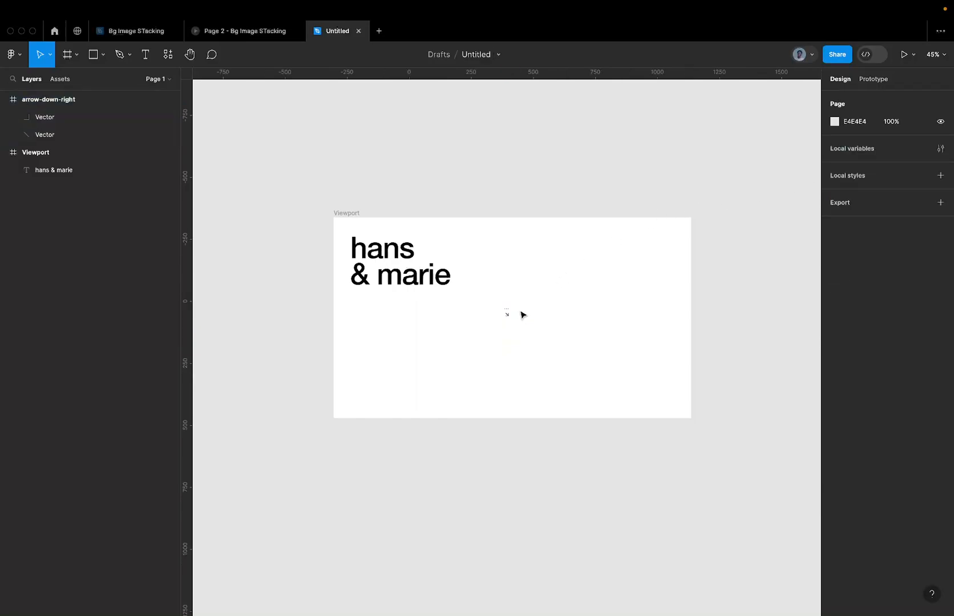
# Set the stroke end caps of both vectors in the arrow-down-right icon to Square.
pyautogui.click(507, 313)
pyautogui.scroll(4, 512, 312)
pyautogui.press('Return')
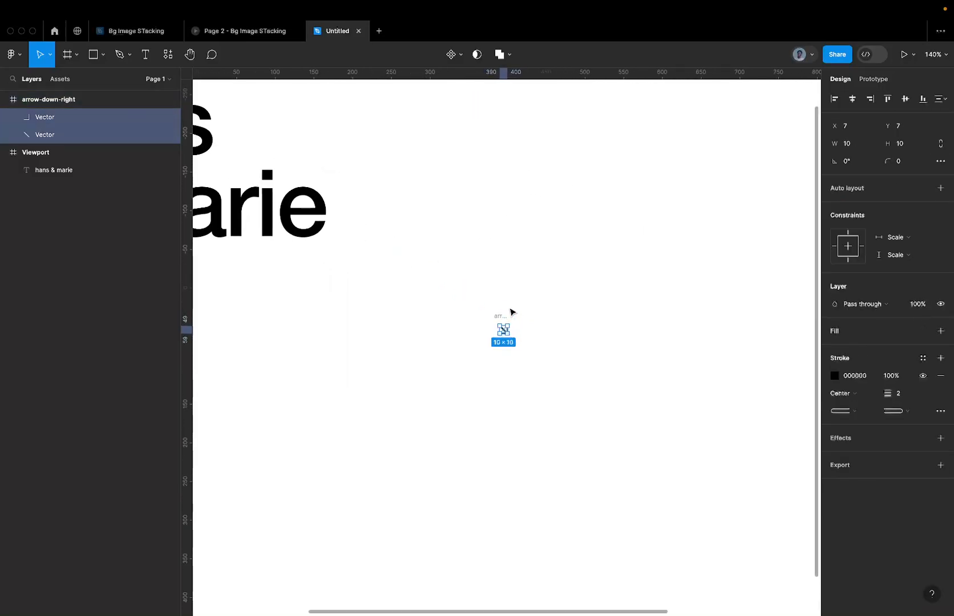
pyautogui.hotkey('shift', '2')
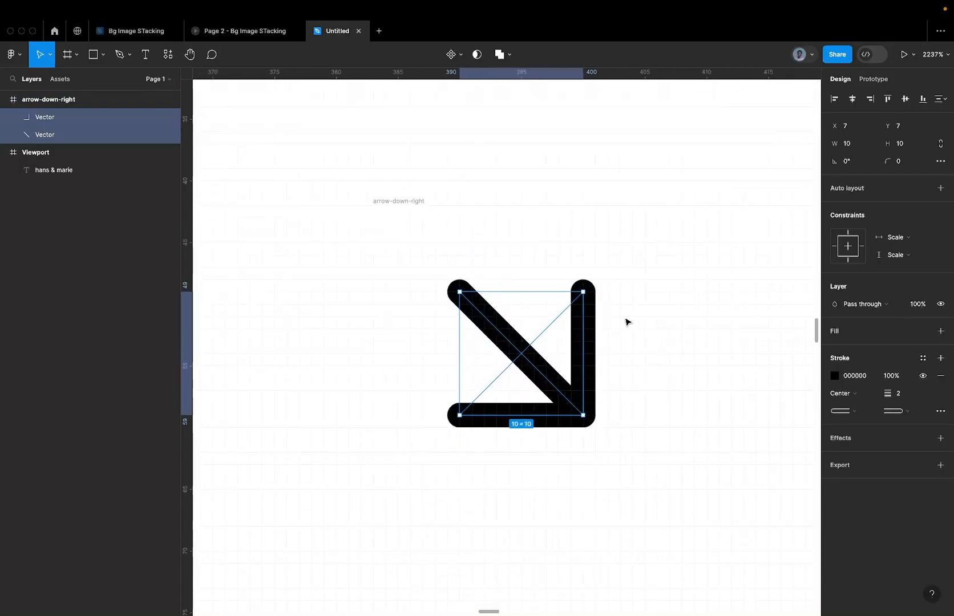
pyautogui.click(451, 285)
pyautogui.scroll(-3, 477, 286)
pyautogui.scroll(2, 490, 274)
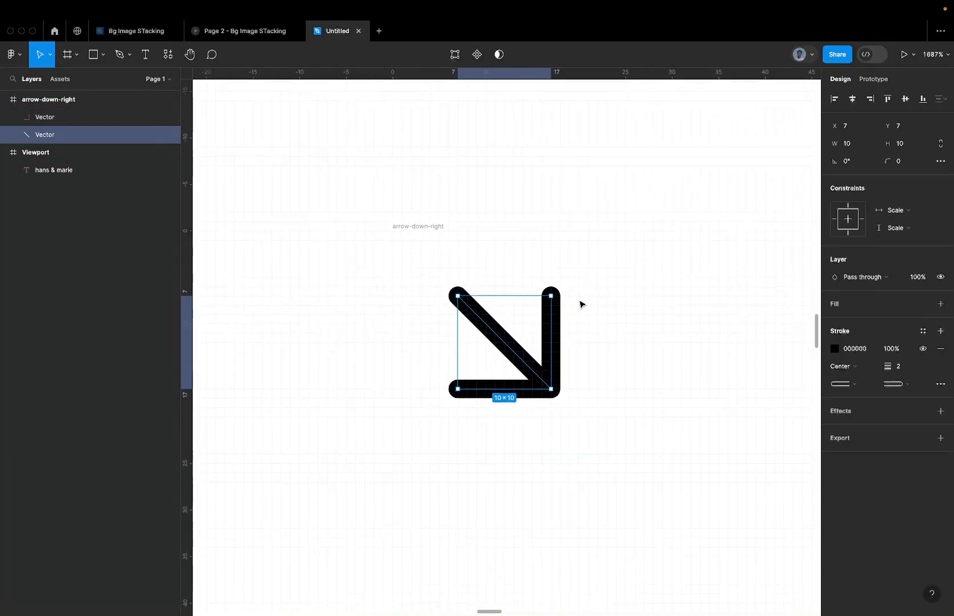
pyautogui.scroll(2, 564, 293)
pyautogui.keyDown('shift'); pyautogui.click(549, 290); pyautogui.keyUp('shift')
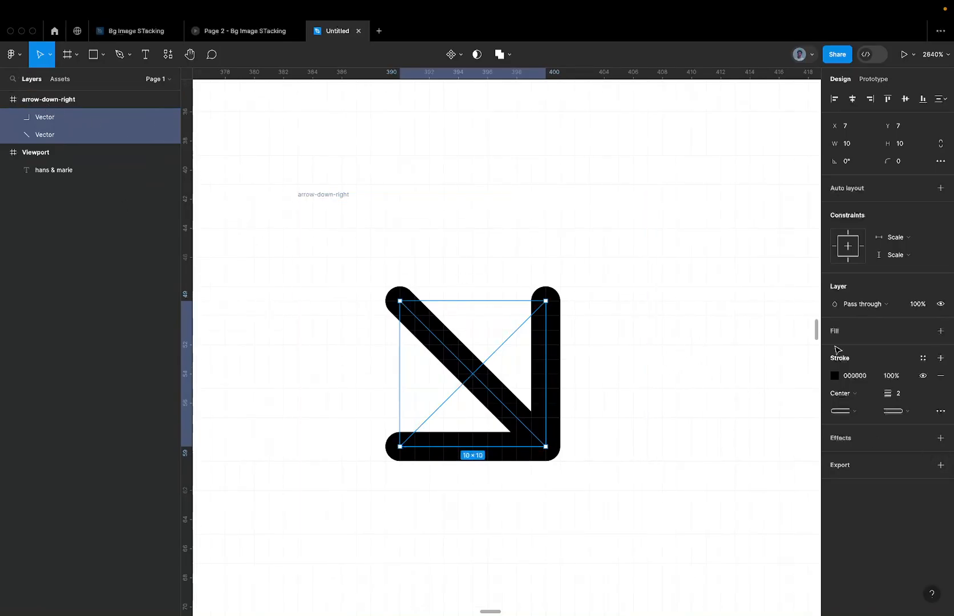
pyautogui.click(895, 411)
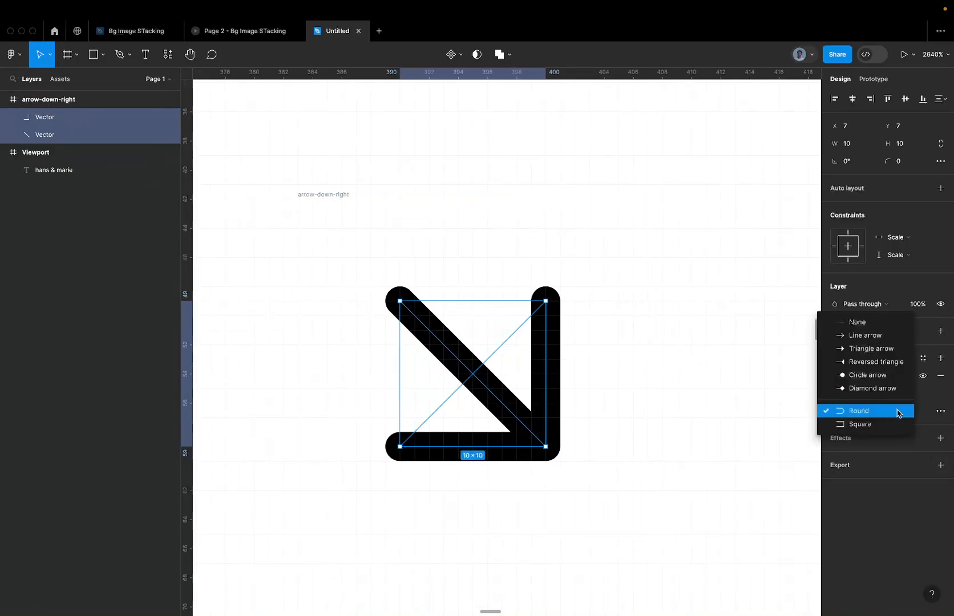
pyautogui.click(860, 425)
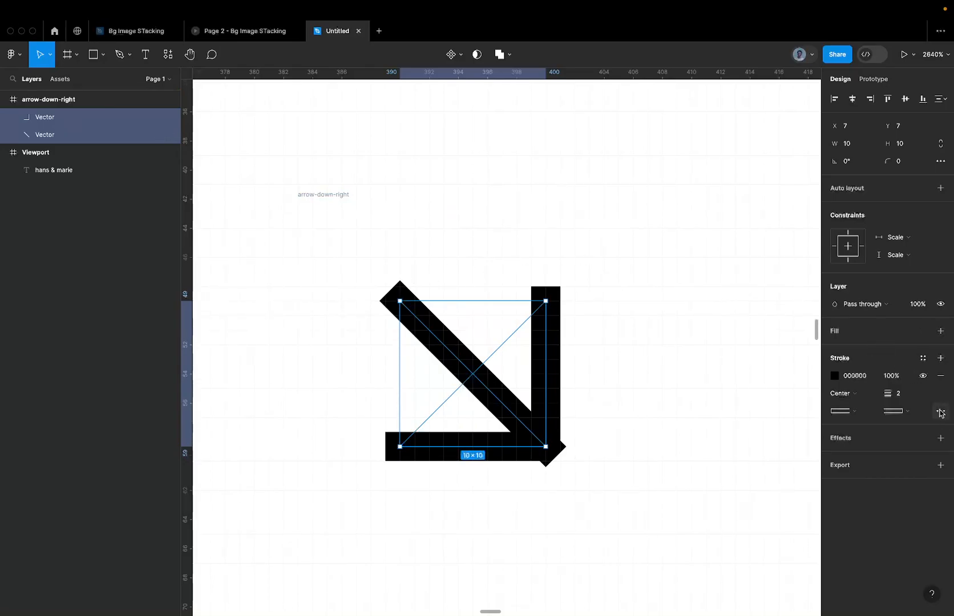
# Pull the lower end point of the arrow's diagonal line inward to X 16, Y 16 so it stays inside the corner.
pyautogui.click(508, 396)
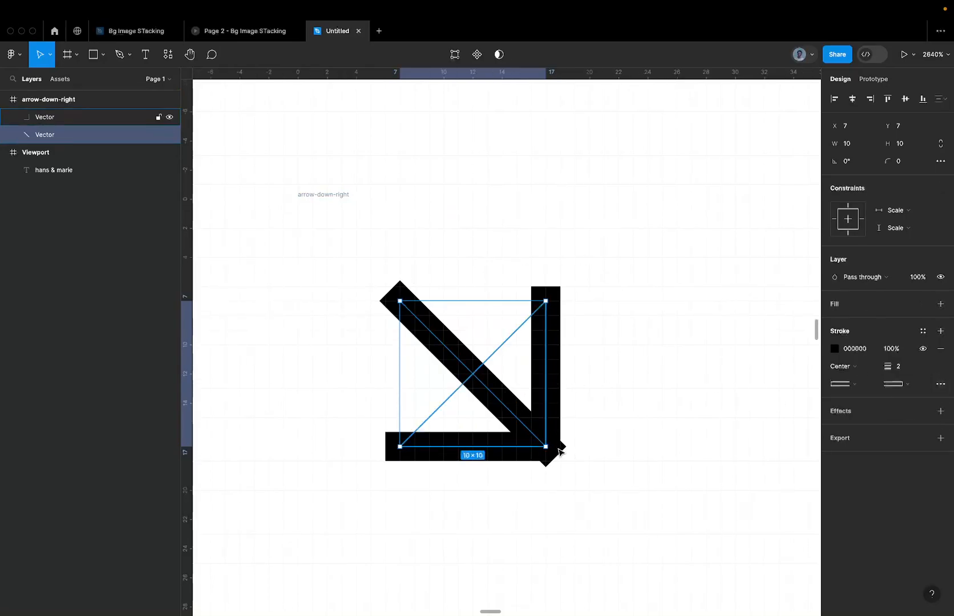
pyautogui.doubleClick(500, 417)
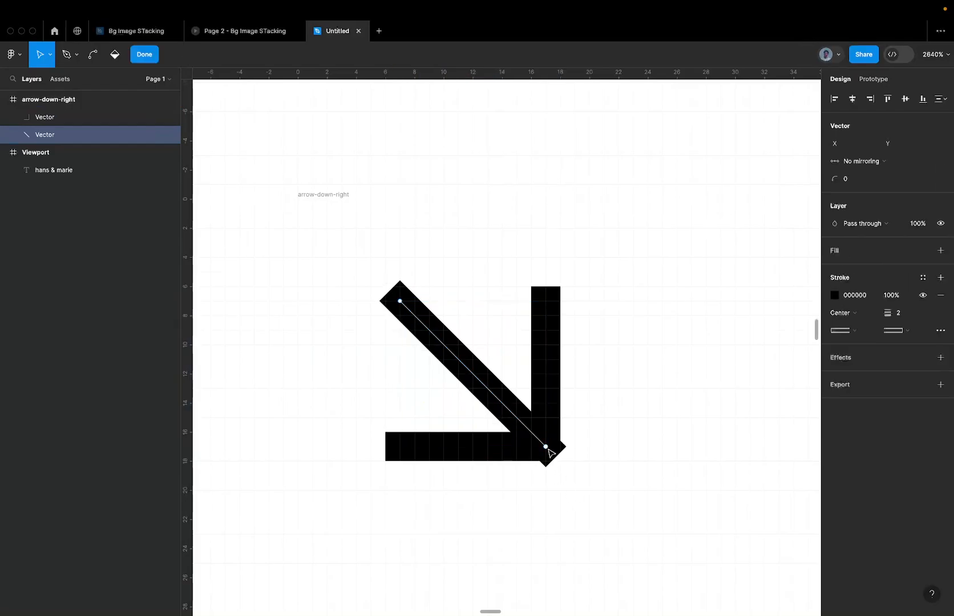
pyautogui.moveTo(547, 449); pyautogui.dragTo(539, 439)
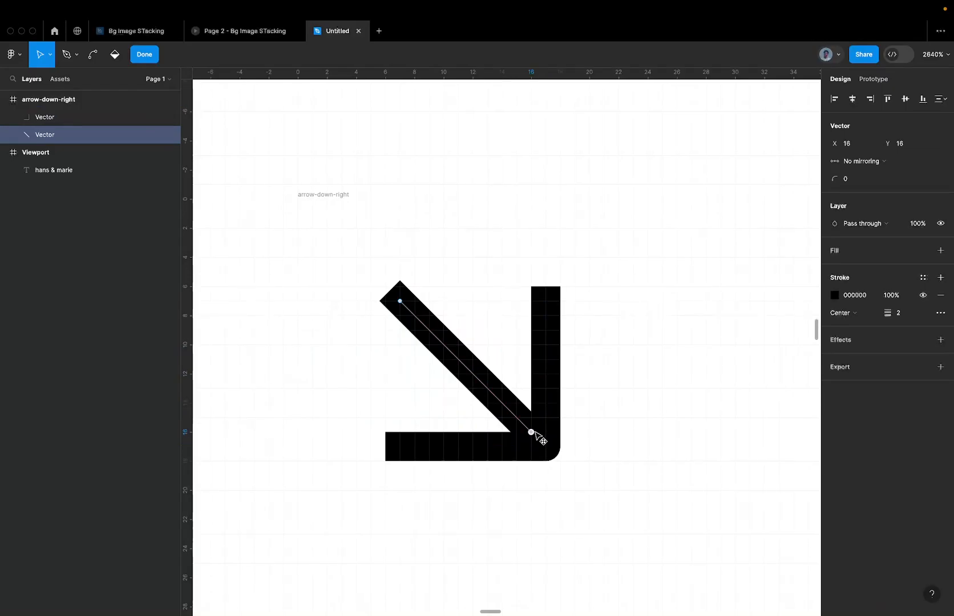
pyautogui.click(578, 451)
pyautogui.press('Escape')
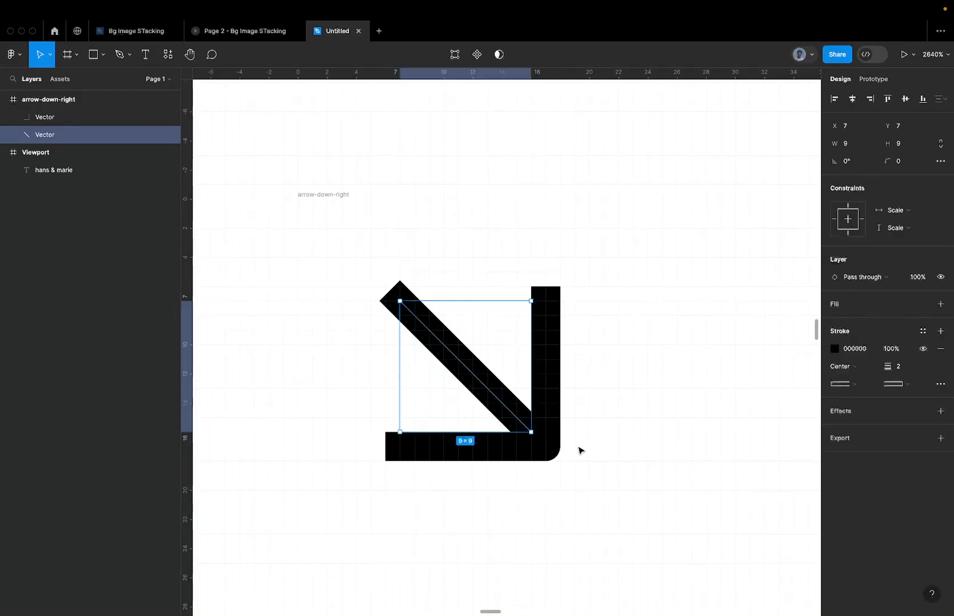
# Set the stroke join of the arrow's corner vector to Miter.
pyautogui.click(556, 459)
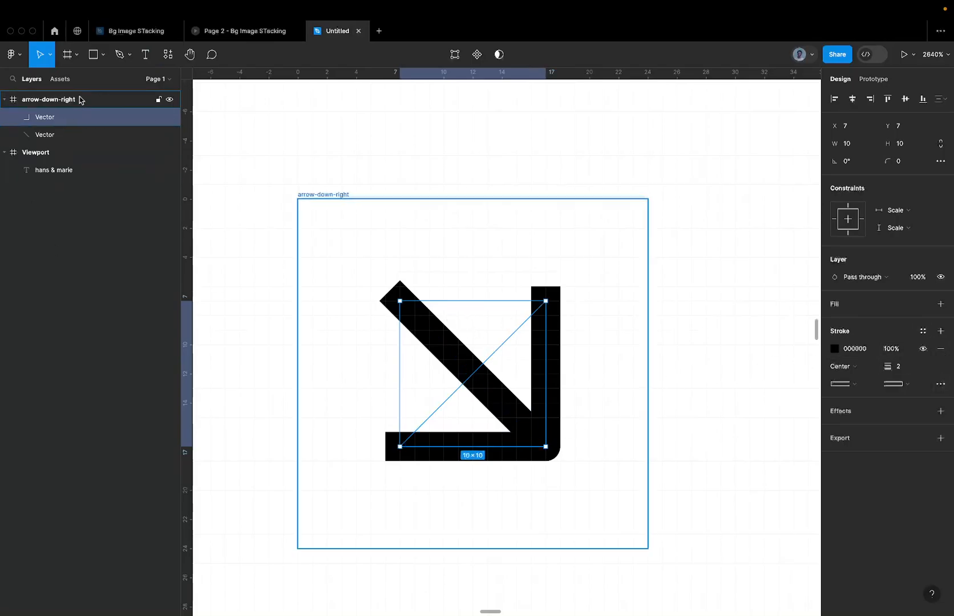
pyautogui.click(941, 384)
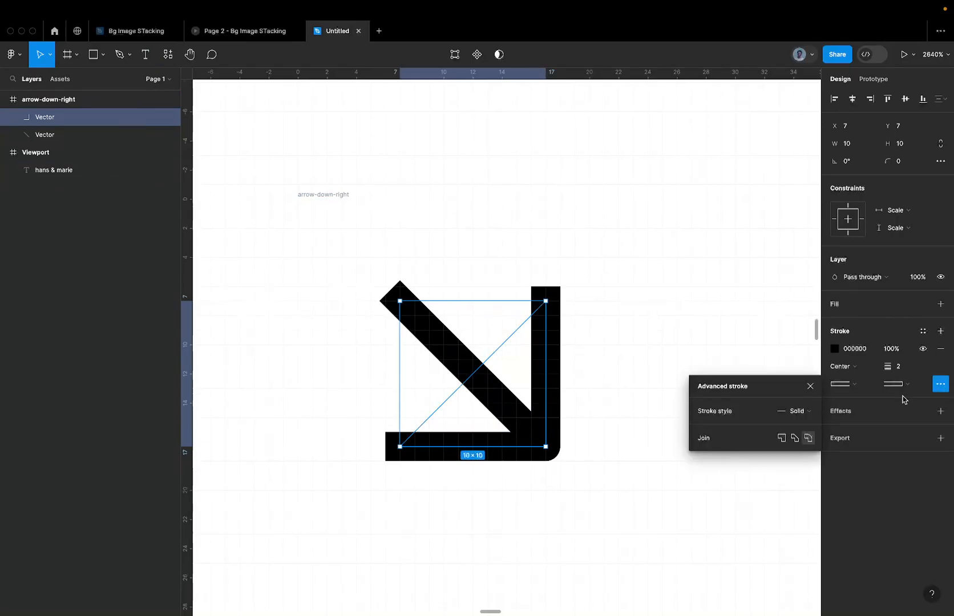
pyautogui.click(782, 439)
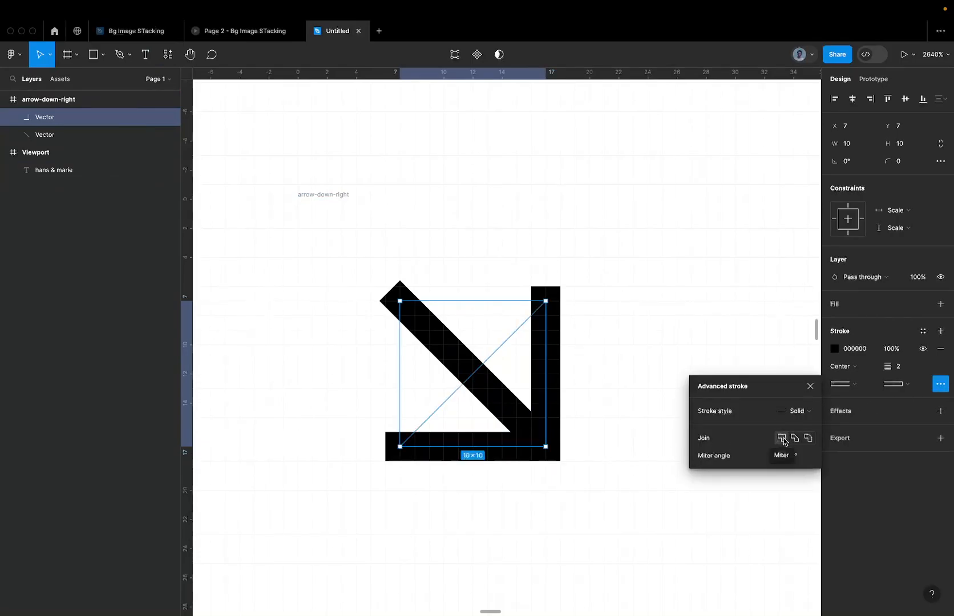
pyautogui.click(589, 319)
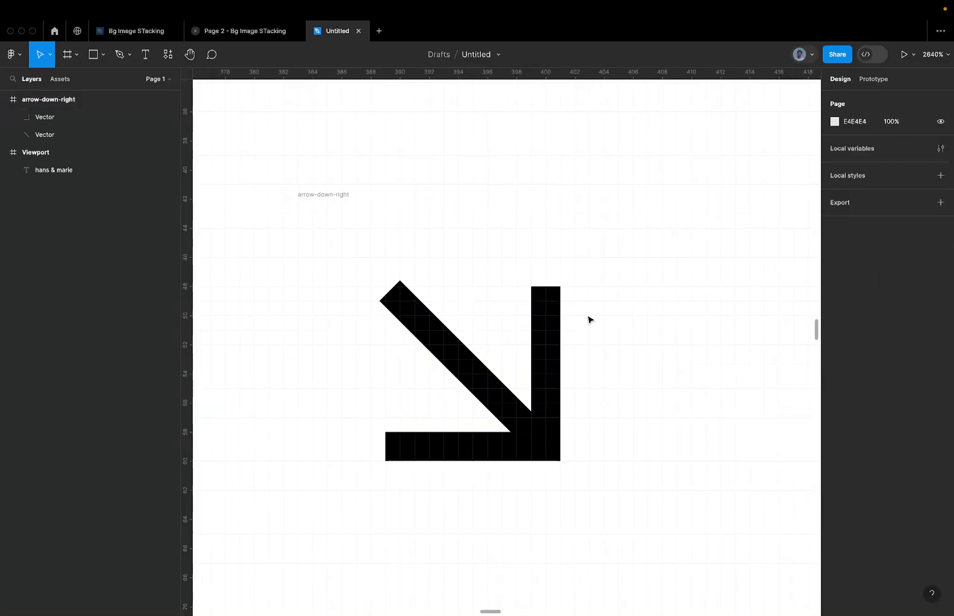
# Scale the whole arrow-down-right frame by 10x to 240 × 240.
pyautogui.scroll(-3, 590, 319)
pyautogui.scroll(-4, 570, 309)
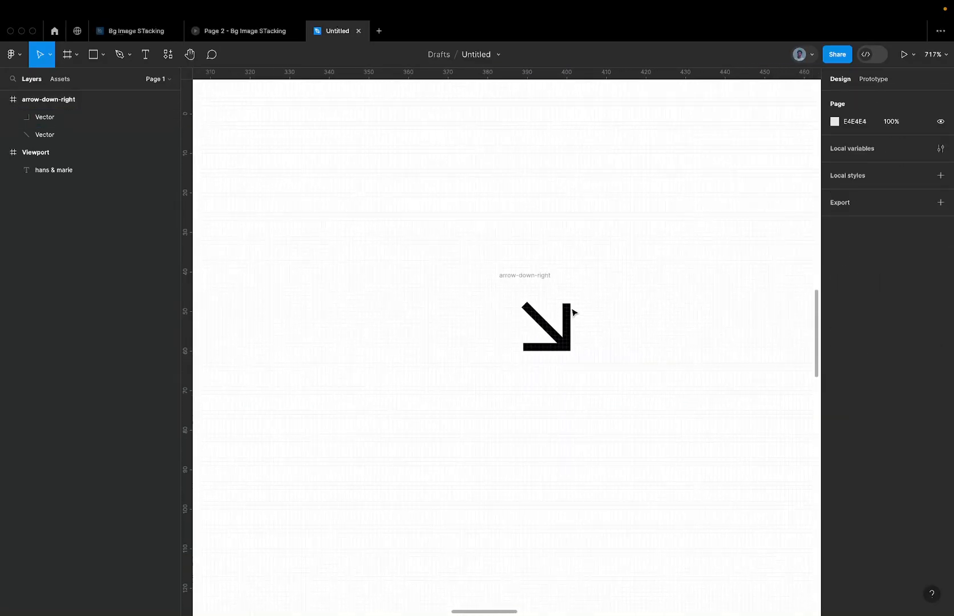
pyautogui.click(541, 276)
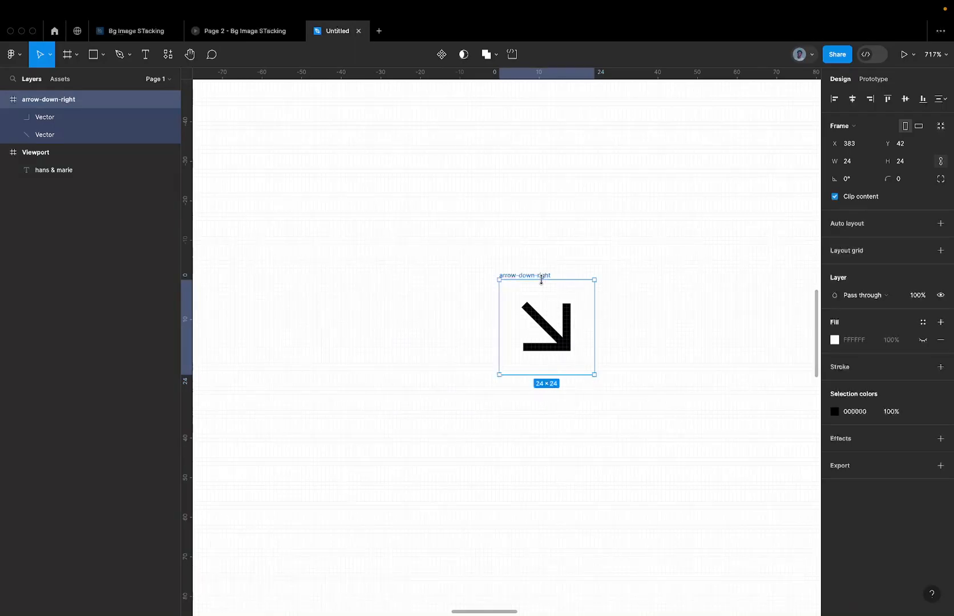
pyautogui.scroll(-10, 542, 280)
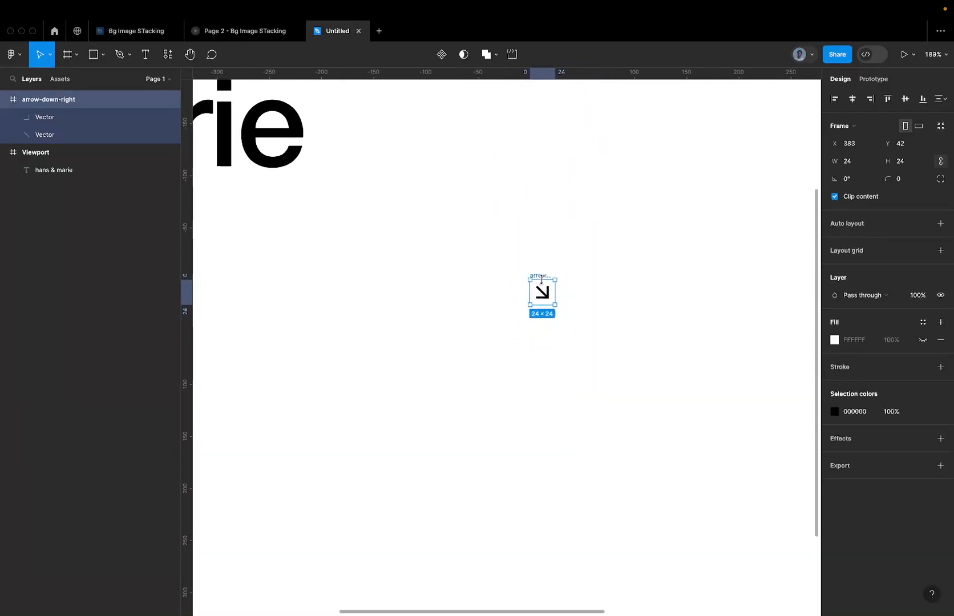
pyautogui.press('k')
pyautogui.click(877, 244)
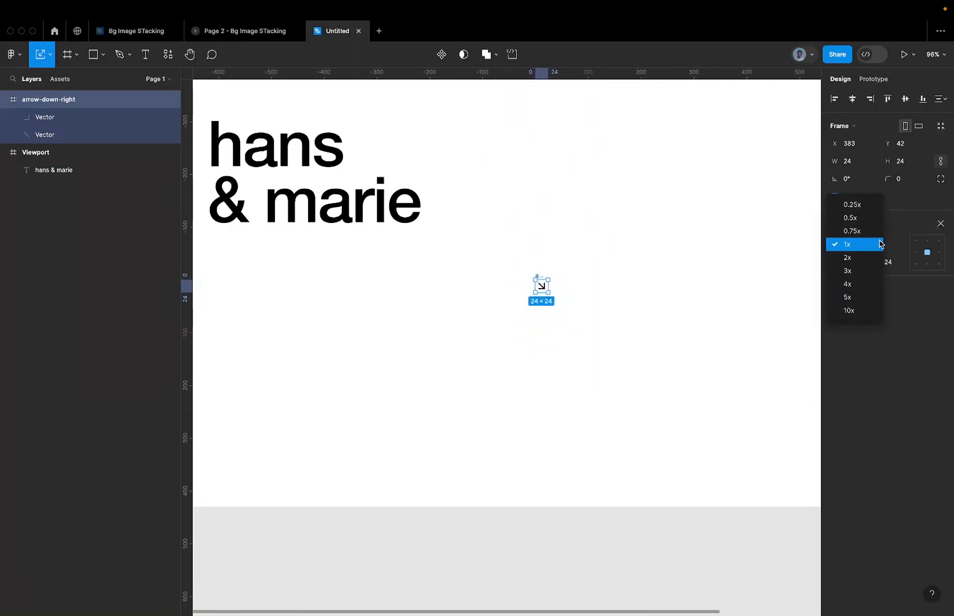
pyautogui.click(862, 313)
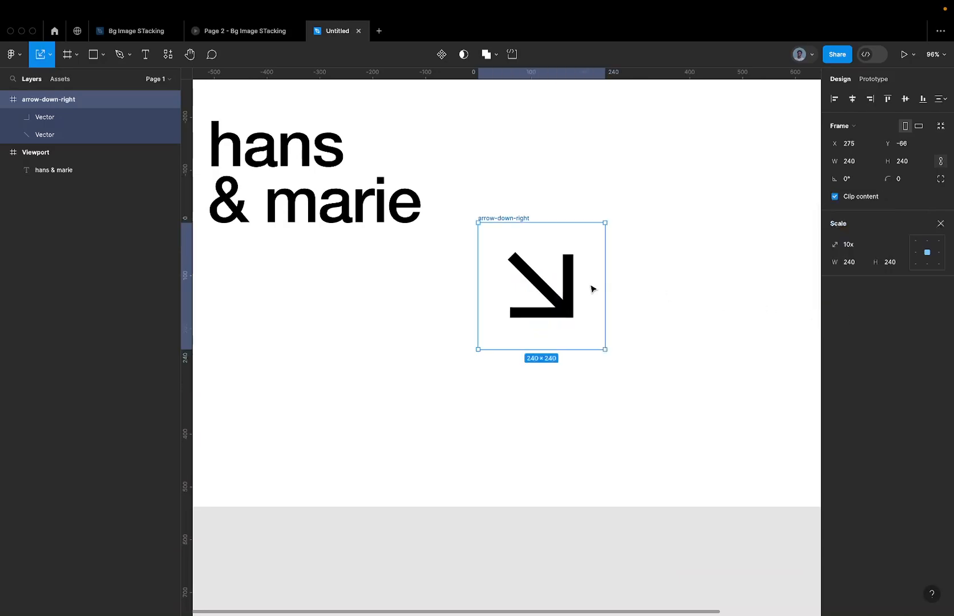
# Move the arrow-down-right frame to the Viewport's lower-left area beneath the heading, at about X -239, Y 190.
pyautogui.scroll(-3, 592, 285)
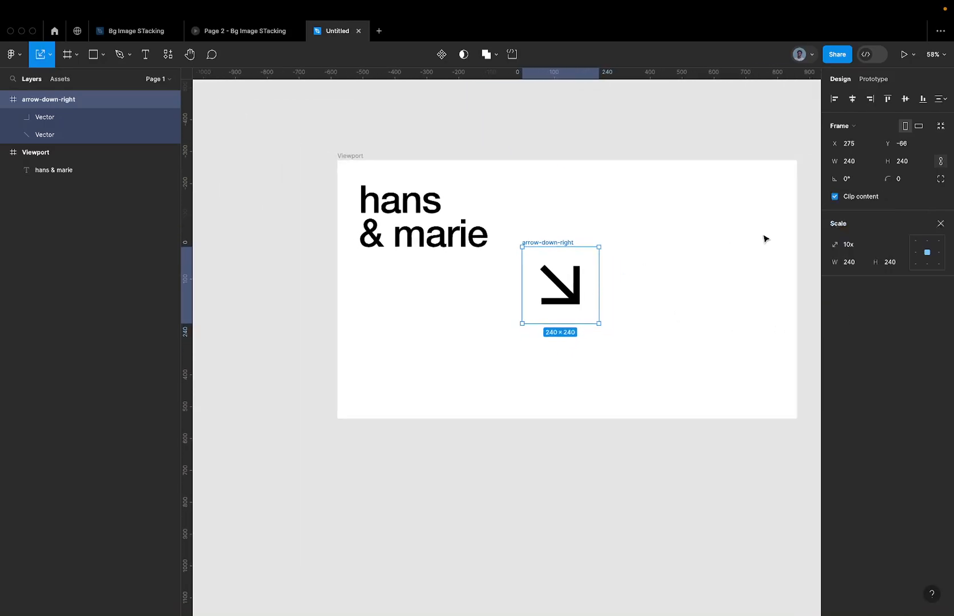
pyautogui.hotkey('ctrl', 'Up')
pyautogui.hotkey('ctrl', 'Up')
pyautogui.press('Escape')
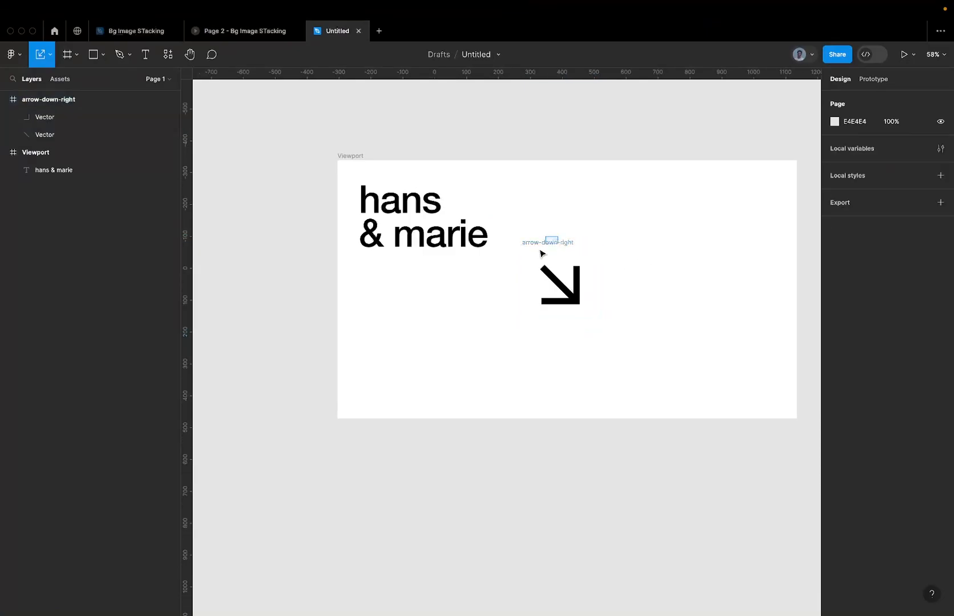
pyautogui.moveTo(545, 242); pyautogui.dragTo(381, 325)
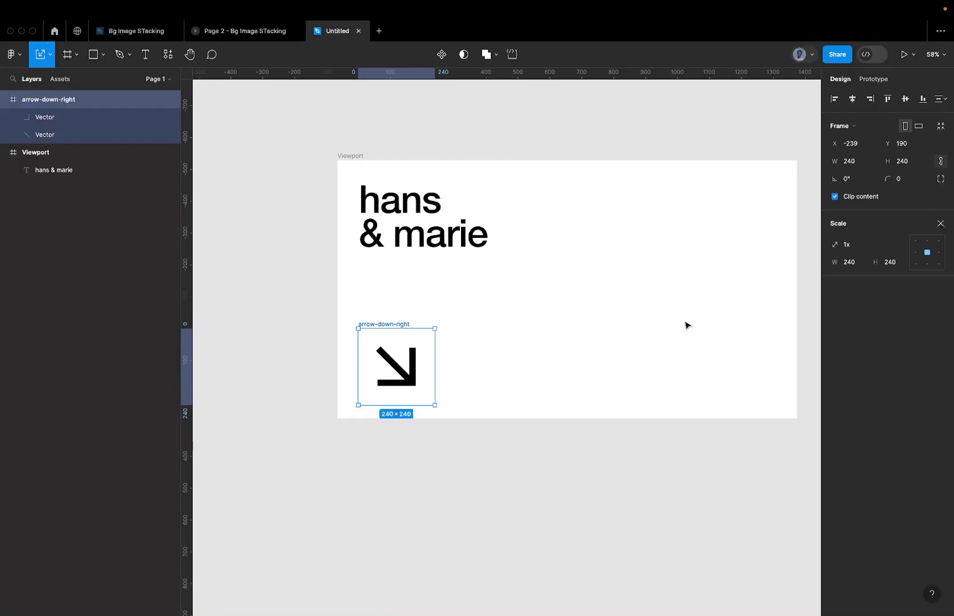
pyautogui.hotkey('ctrl', 'Up')
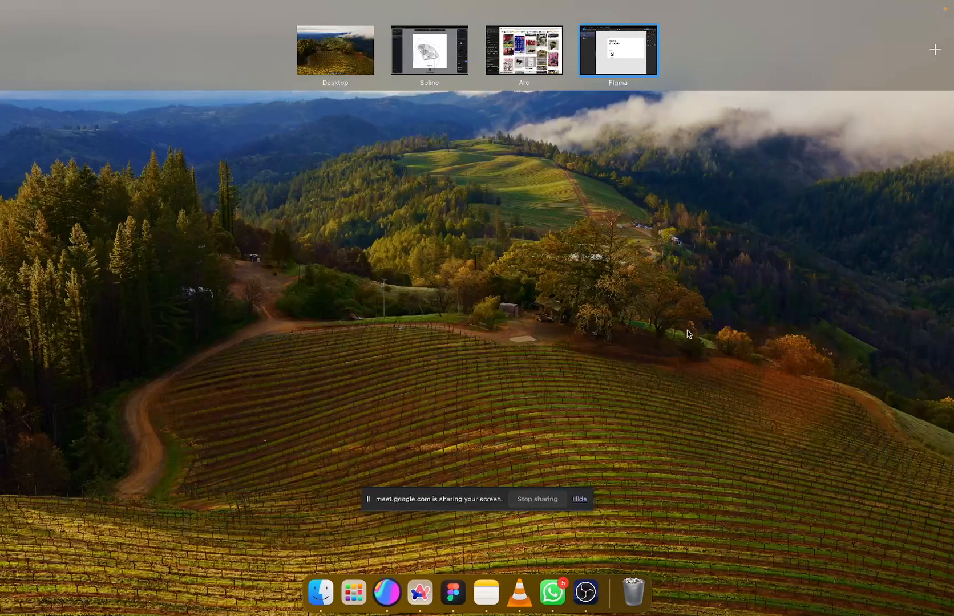
pyautogui.click(603, 61)
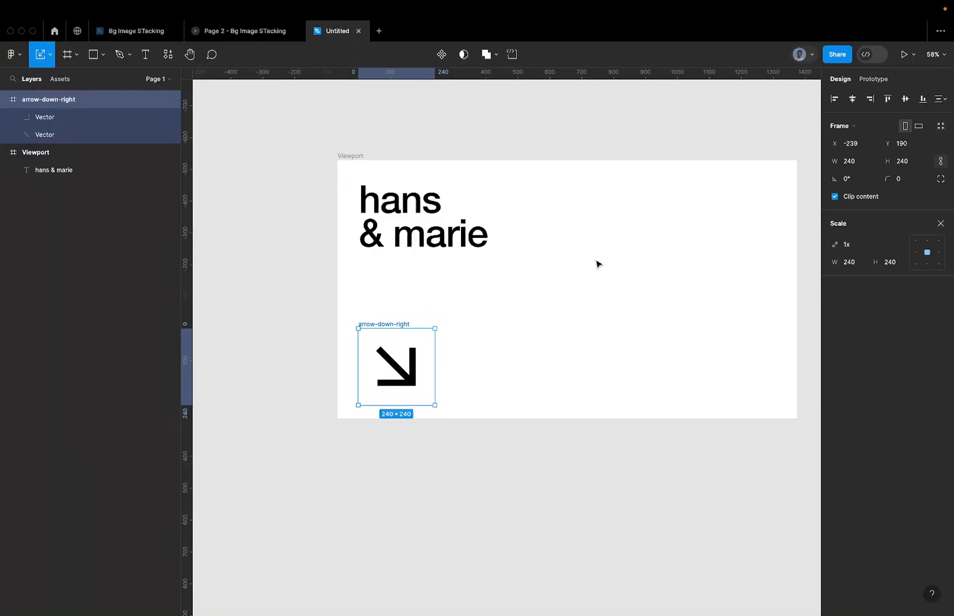
pyautogui.scroll(5, 357, 387)
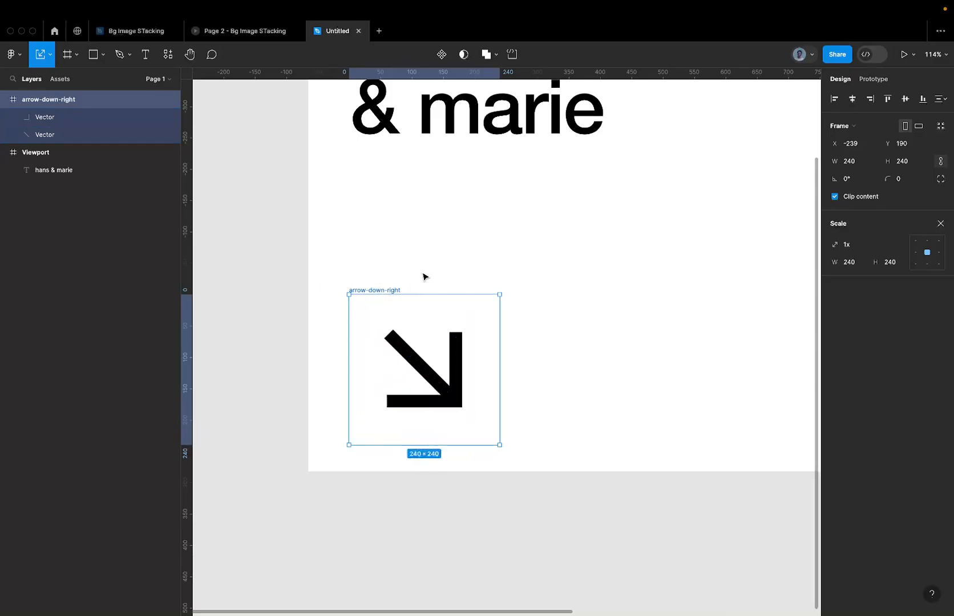
# Reposition the arrow-down-right frame inside the Viewport's lower-left area, at about X -218, Y 149.
pyautogui.click(400, 243)
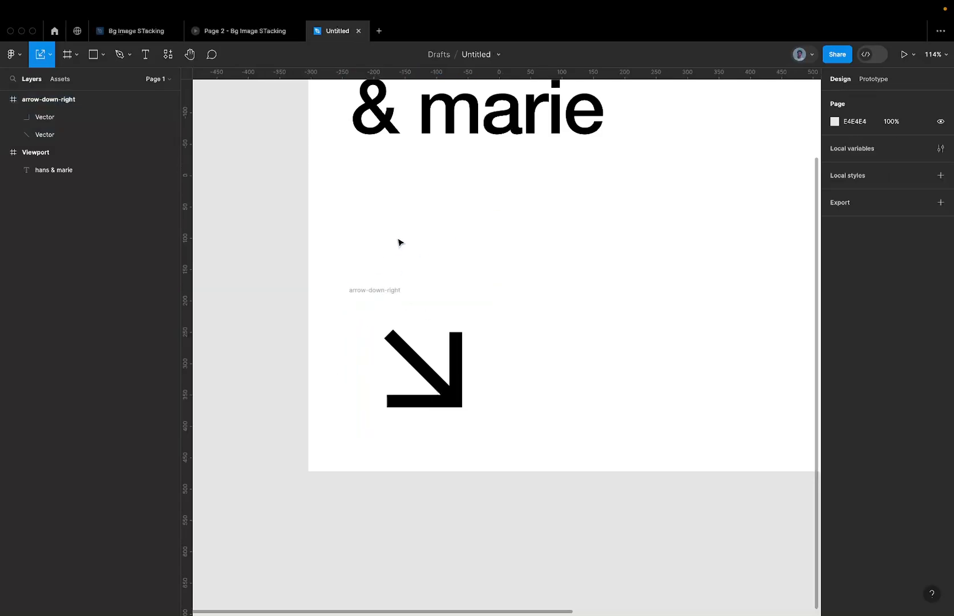
pyautogui.click(379, 289)
pyautogui.moveTo(379, 290); pyautogui.dragTo(401, 266)
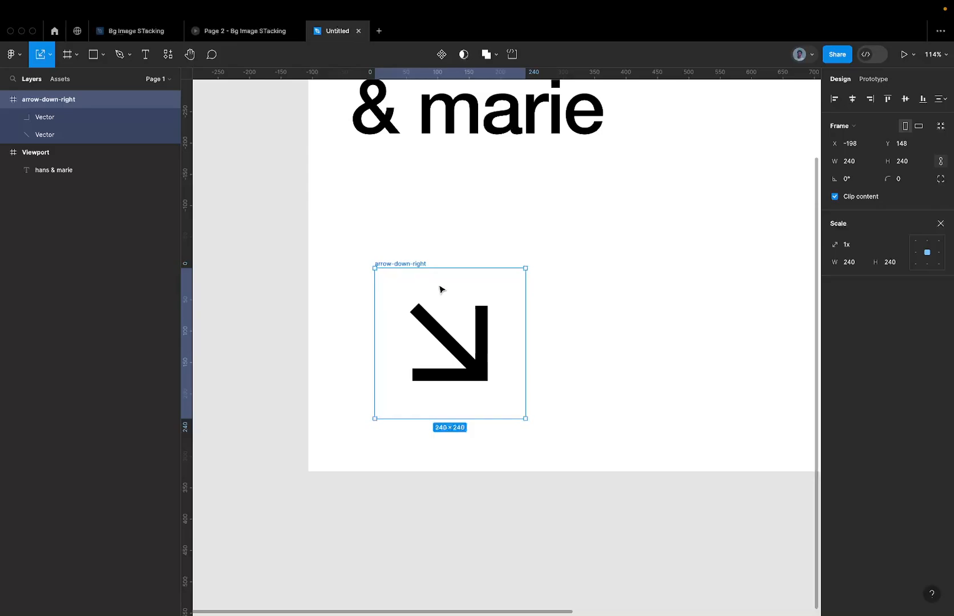
pyautogui.moveTo(419, 262); pyautogui.dragTo(407, 264)
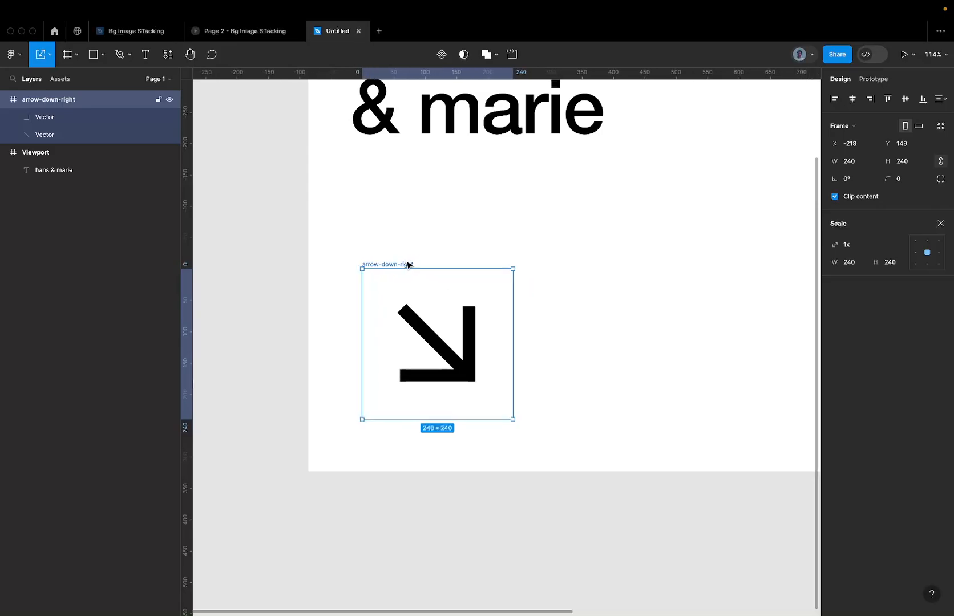
pyautogui.scroll(-3, 409, 264)
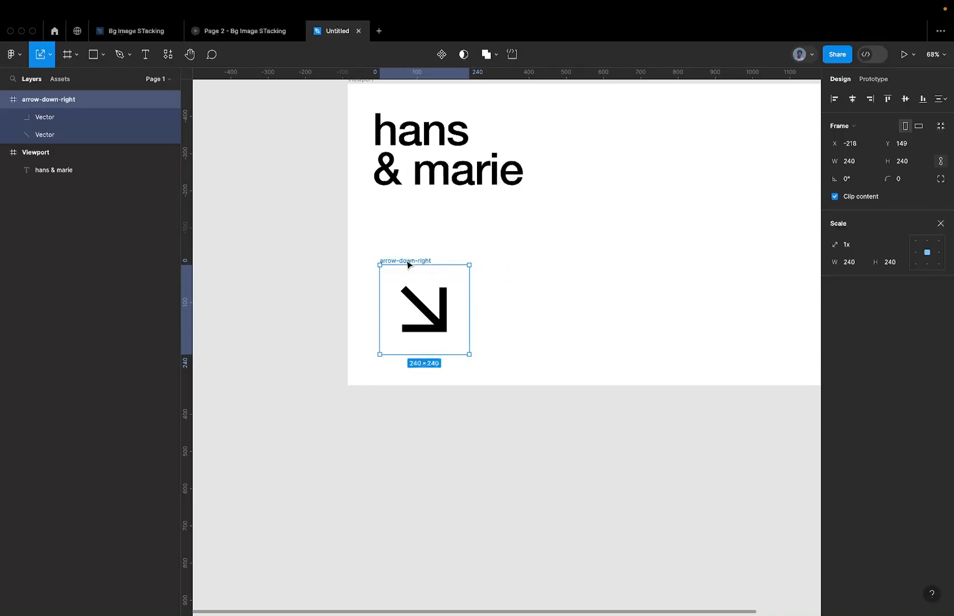
pyautogui.scroll(5, 409, 264)
pyautogui.scroll(-4, 372, 268)
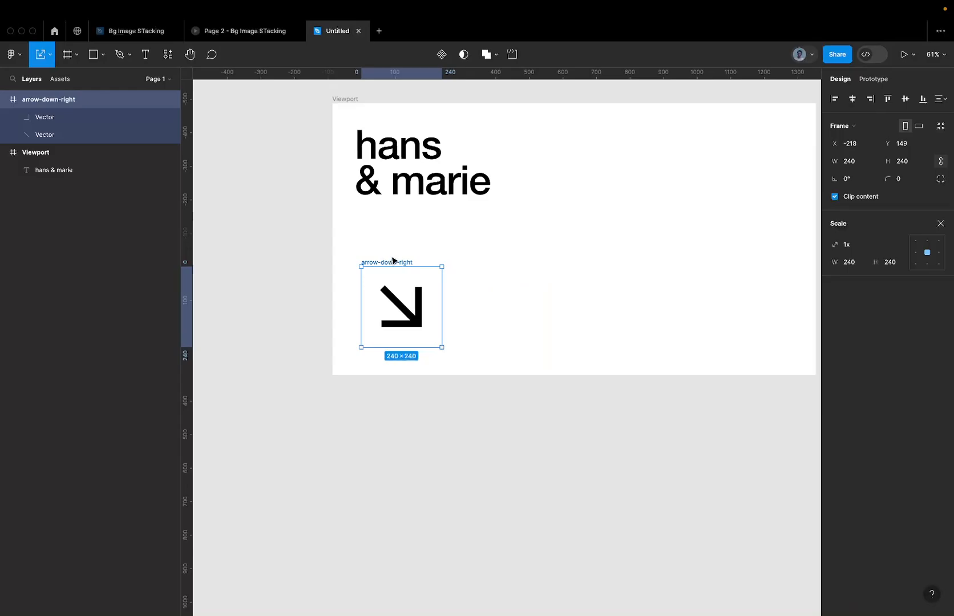
pyautogui.click(942, 130)
pyautogui.scroll(5, 374, 305)
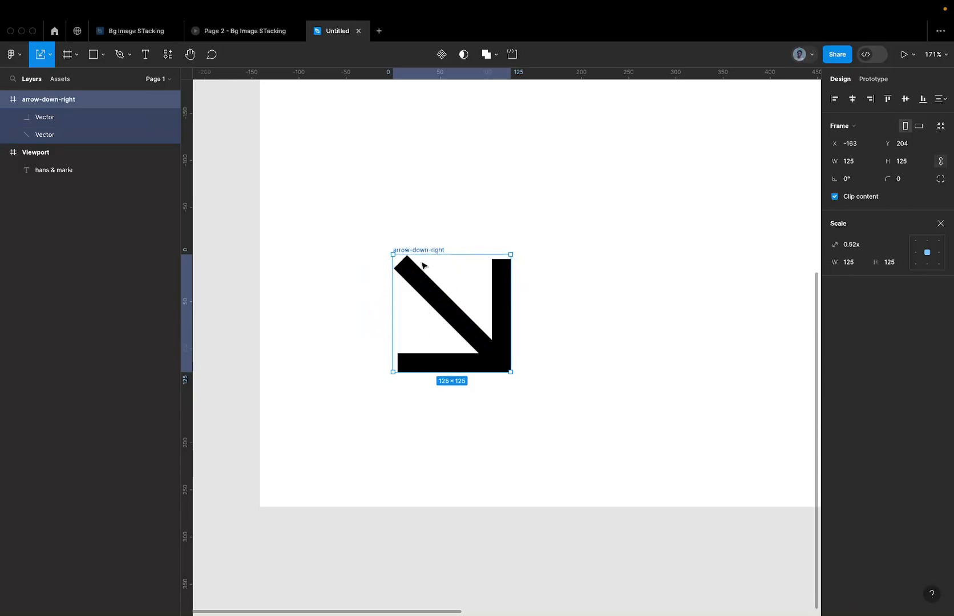
pyautogui.press('super+z')
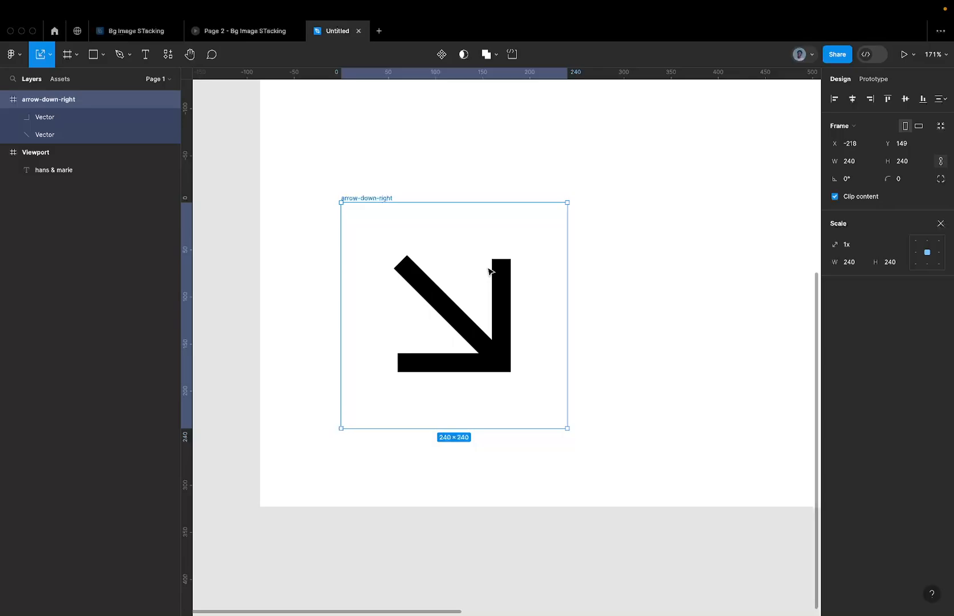
# Resize the arrow-down-right frame to fit its vectors and move it closer to the Viewport's lower-left corner, at about X -216, Y 235.
pyautogui.click(941, 129)
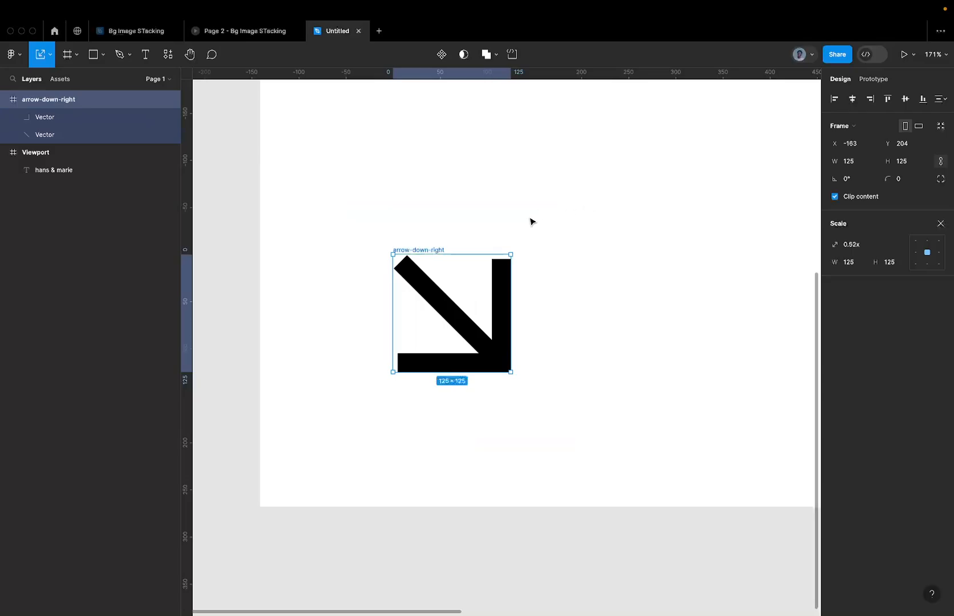
pyautogui.scroll(-5, 455, 283)
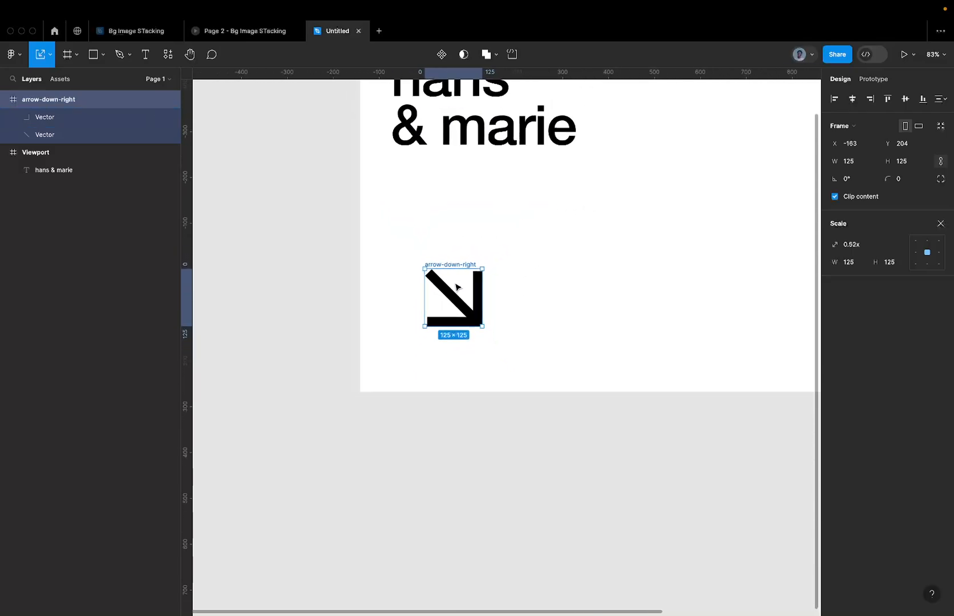
pyautogui.click(491, 260)
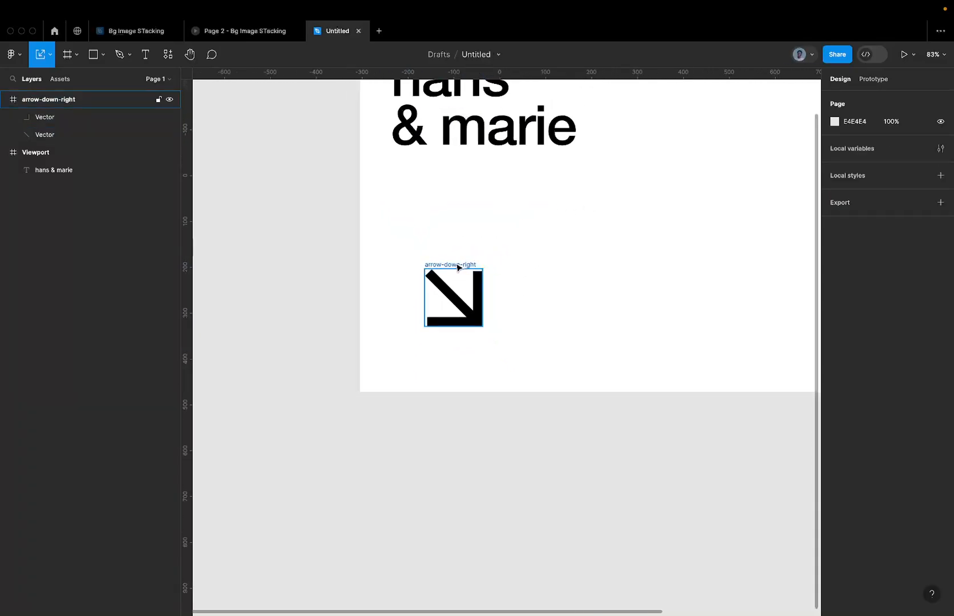
pyautogui.moveTo(458, 268); pyautogui.dragTo(433, 281)
pyautogui.scroll(-6, 433, 282)
pyautogui.scroll(2, 433, 281)
pyautogui.hscroll(2, 433, 281)
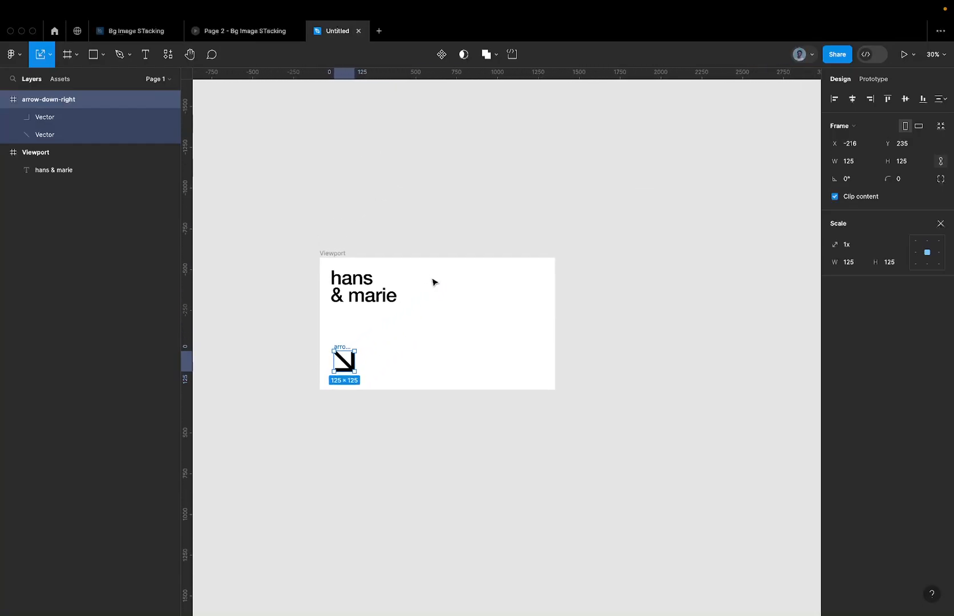
pyautogui.click(412, 329)
pyautogui.click(374, 299)
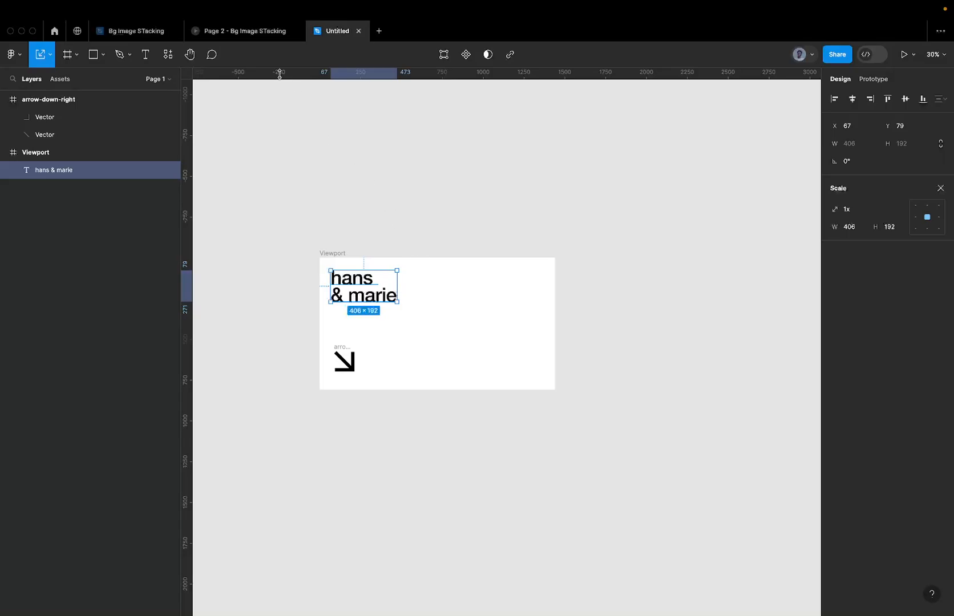
# Examine the finished Page 2 - Bg Image STacking prototype from the hero through the stacked image sections to the end.
pyautogui.click(132, 32)
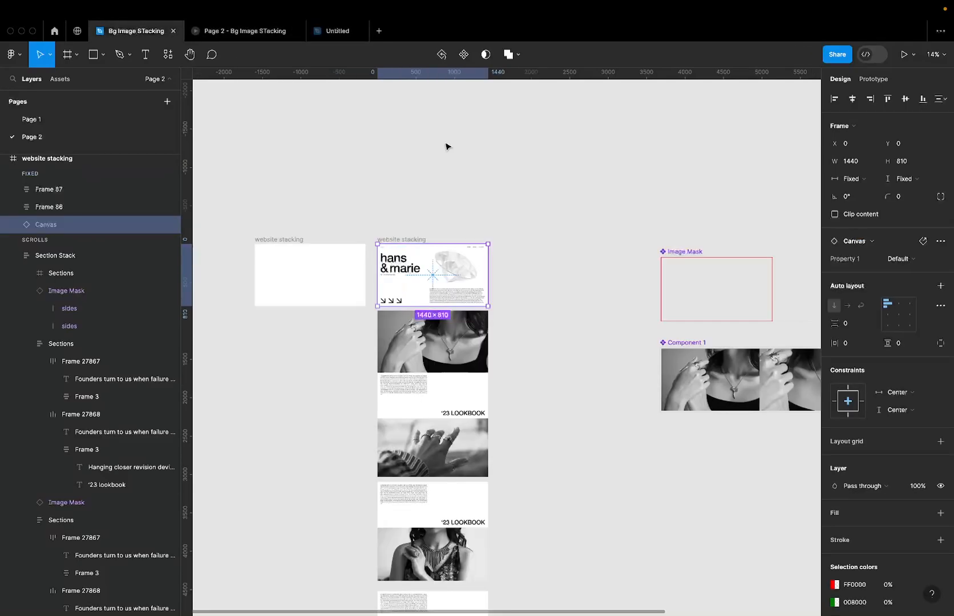
pyautogui.click(267, 33)
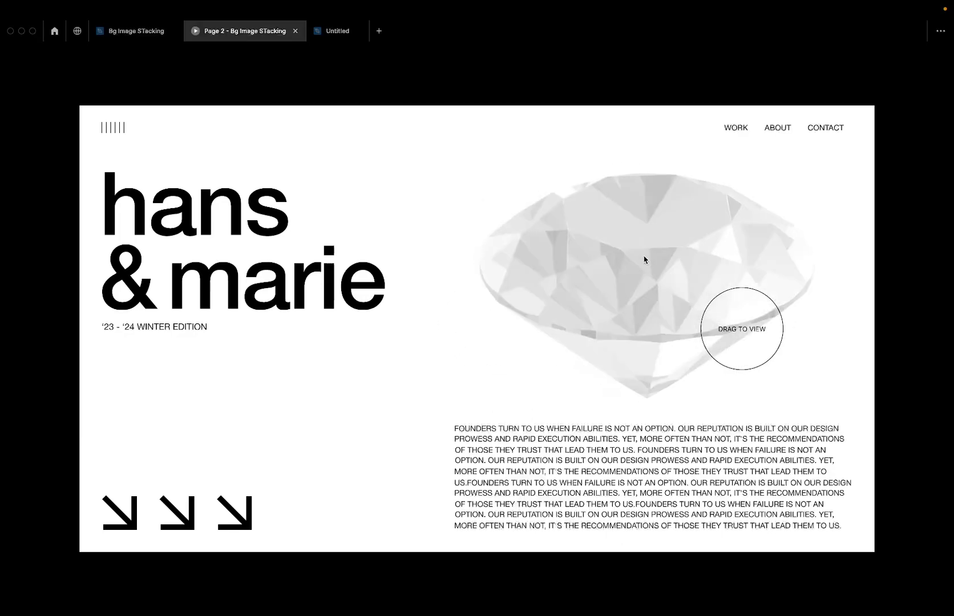
pyautogui.scroll(-3, 644, 261)
pyautogui.scroll(-5, 644, 260)
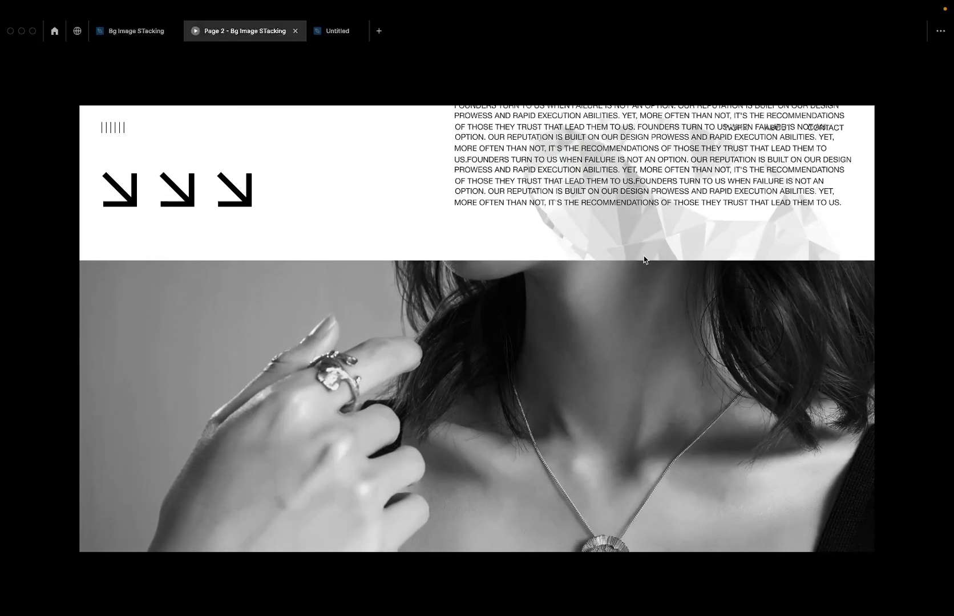
pyautogui.scroll(-2, 644, 260)
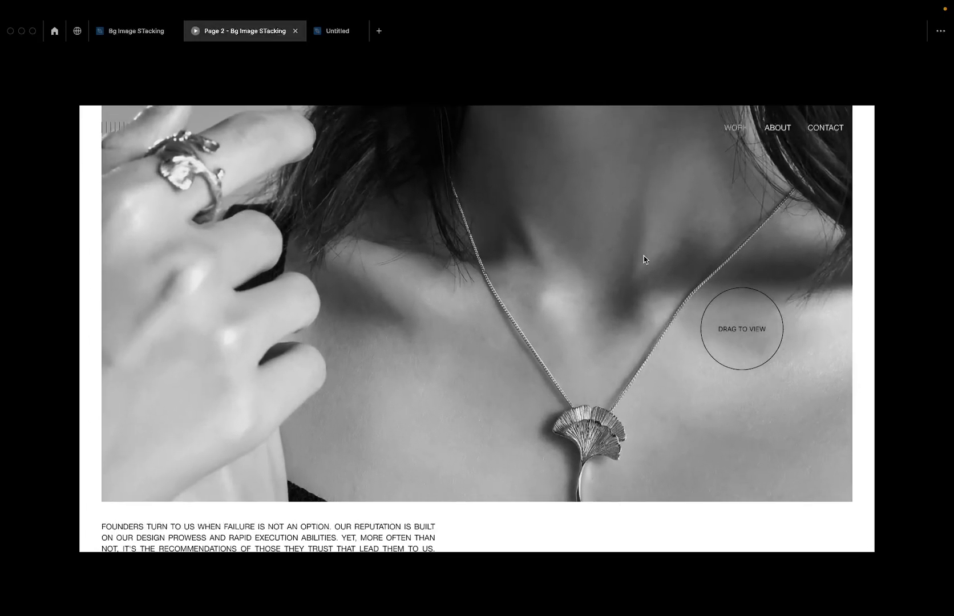
pyautogui.scroll(-3, 644, 260)
pyautogui.scroll(3, 644, 260)
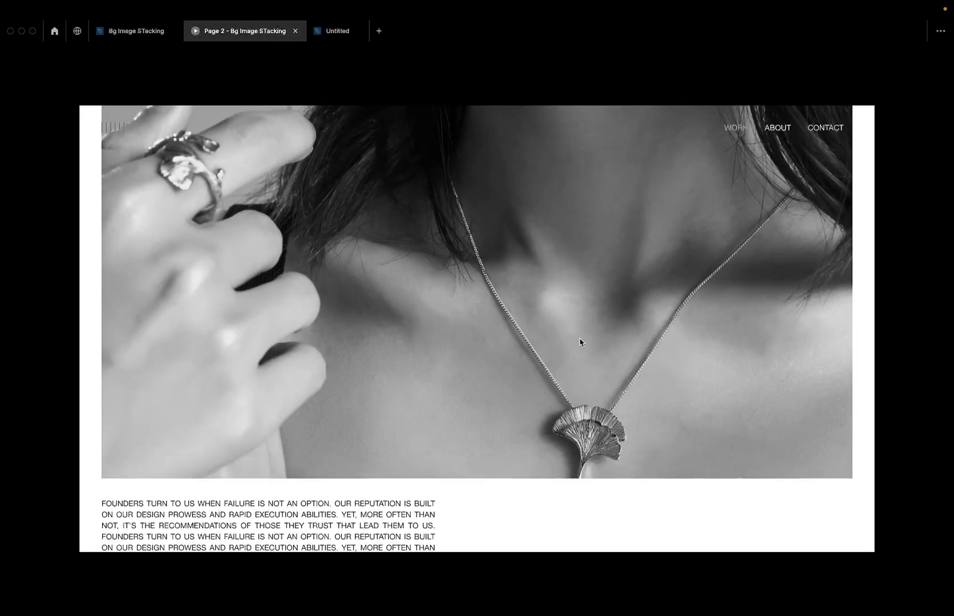
pyautogui.scroll(3, 580, 343)
pyautogui.scroll(-6, 537, 390)
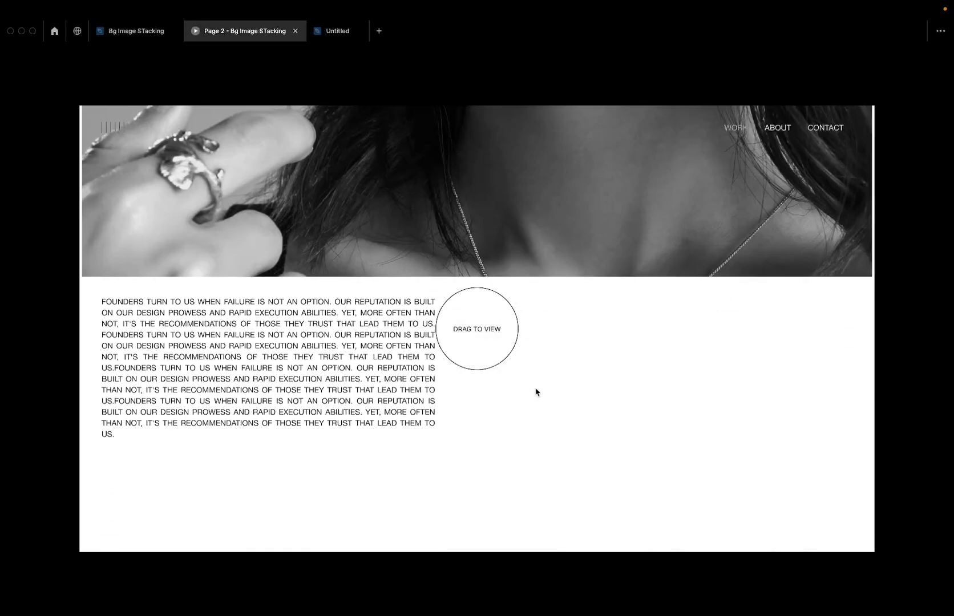
pyautogui.scroll(-10, 536, 391)
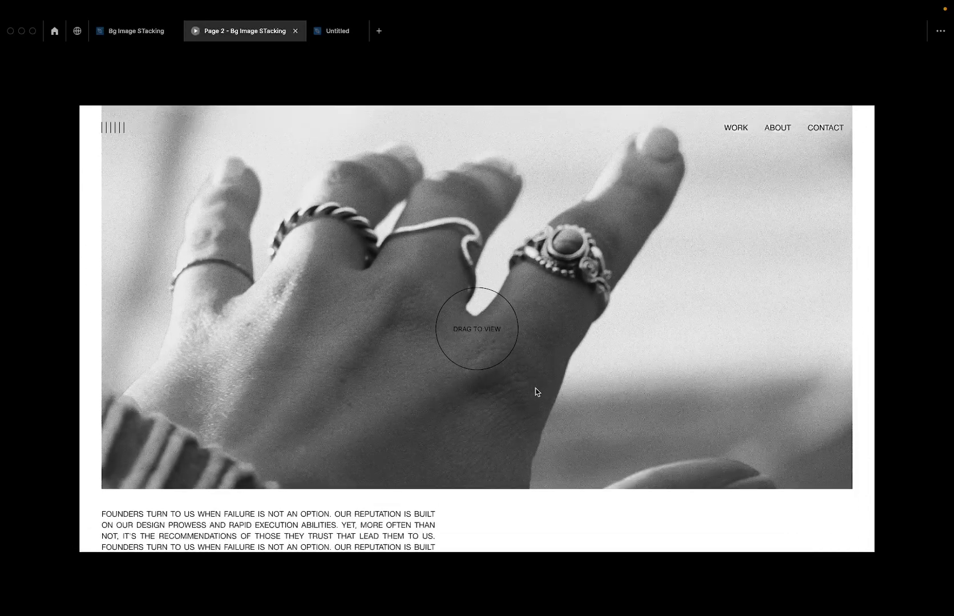
pyautogui.scroll(-8, 536, 392)
pyautogui.scroll(-8, 537, 392)
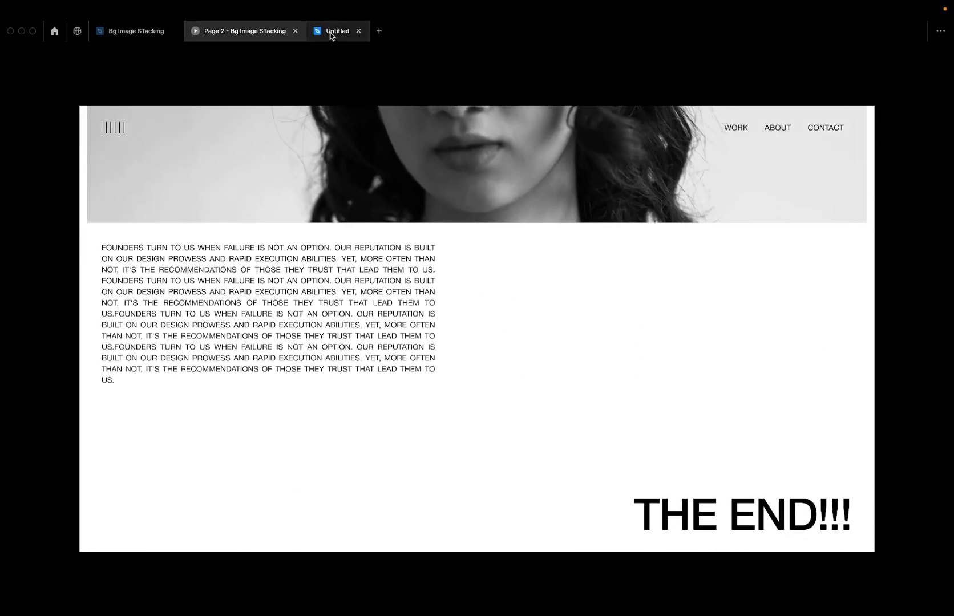
# Return to the Untitled file, search the plugins for "lore" and run the Lorem Ipsum plugin.
pyautogui.click(331, 36)
pyautogui.click(431, 376)
pyautogui.press('r')
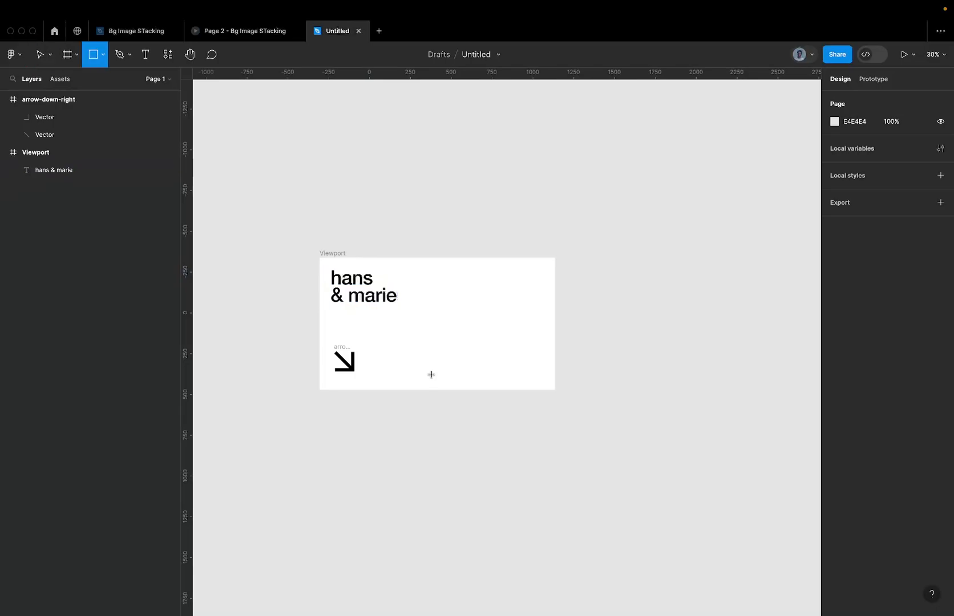
pyautogui.click(167, 55)
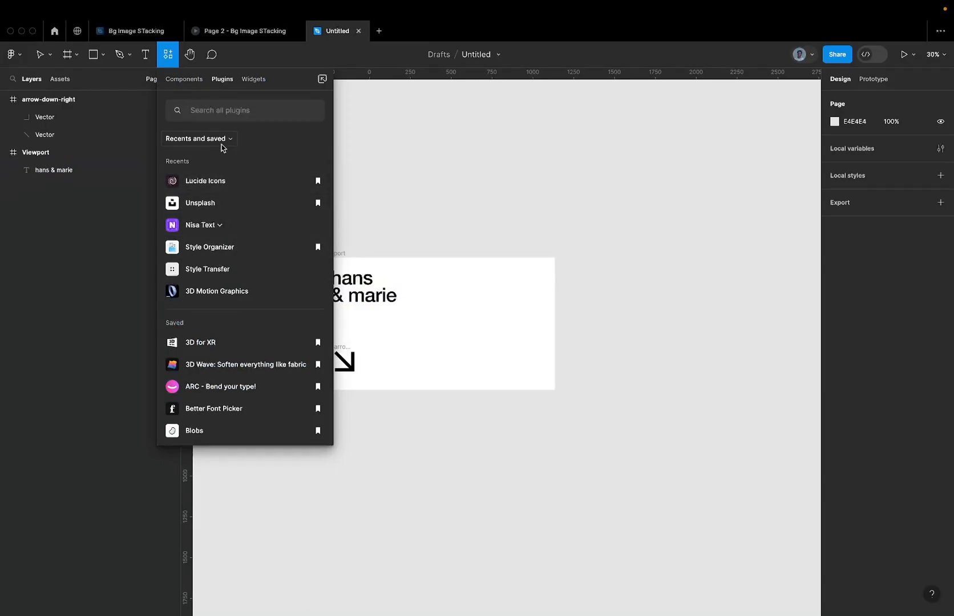
pyautogui.write('lor')
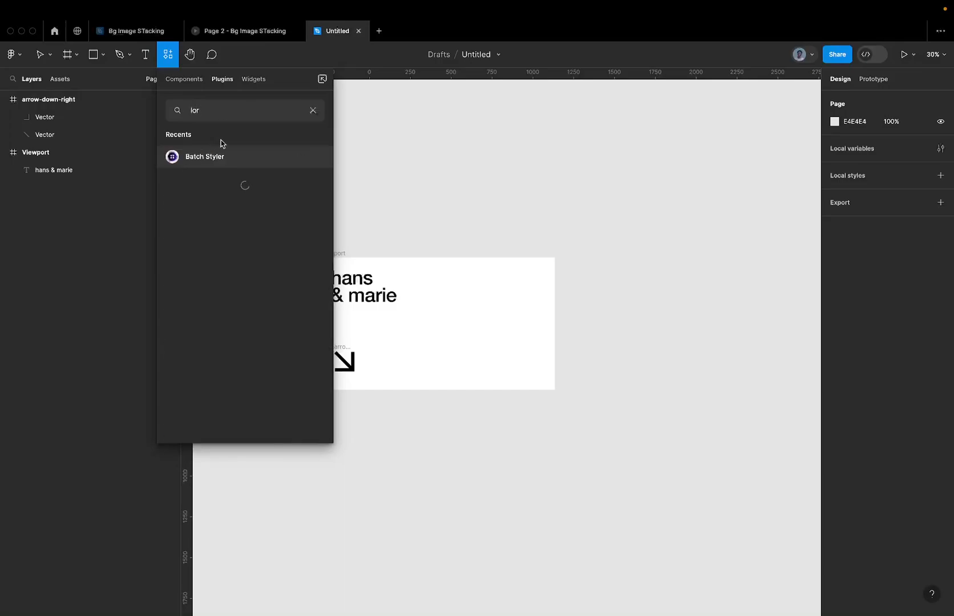
pyautogui.write('en')
pyautogui.press('BackSpace')
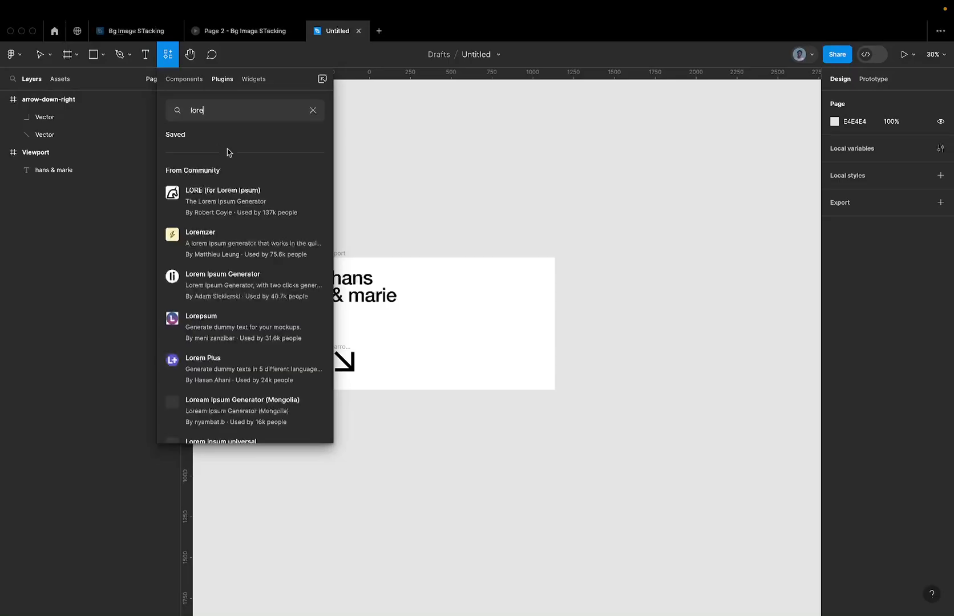
pyautogui.click(224, 163)
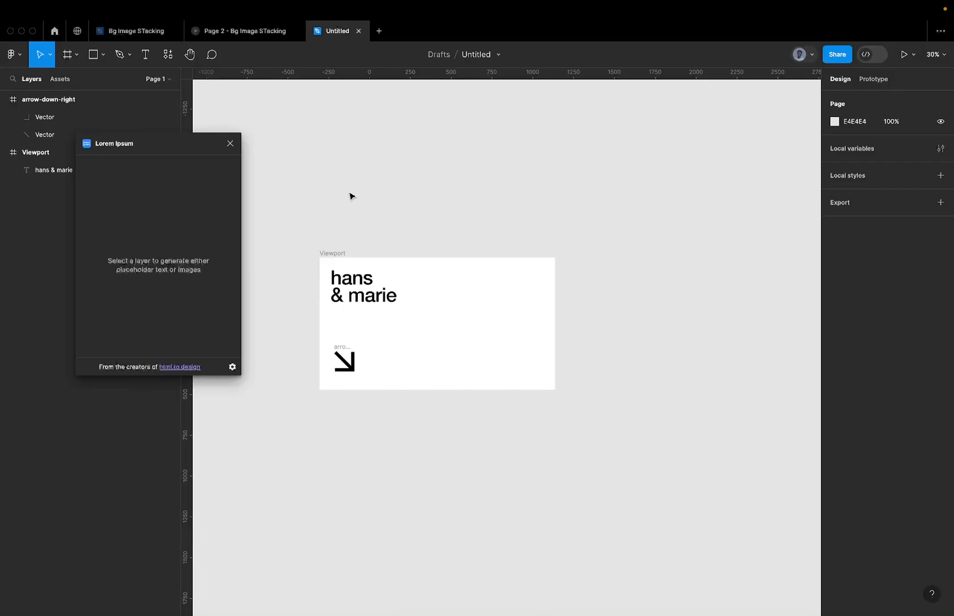
# Duplicate the hans & marie heading into the Viewport's lower-right area at X 720, Y 505.
pyautogui.click(372, 294)
pyautogui.moveTo(372, 294); pyautogui.dragTo(478, 364)
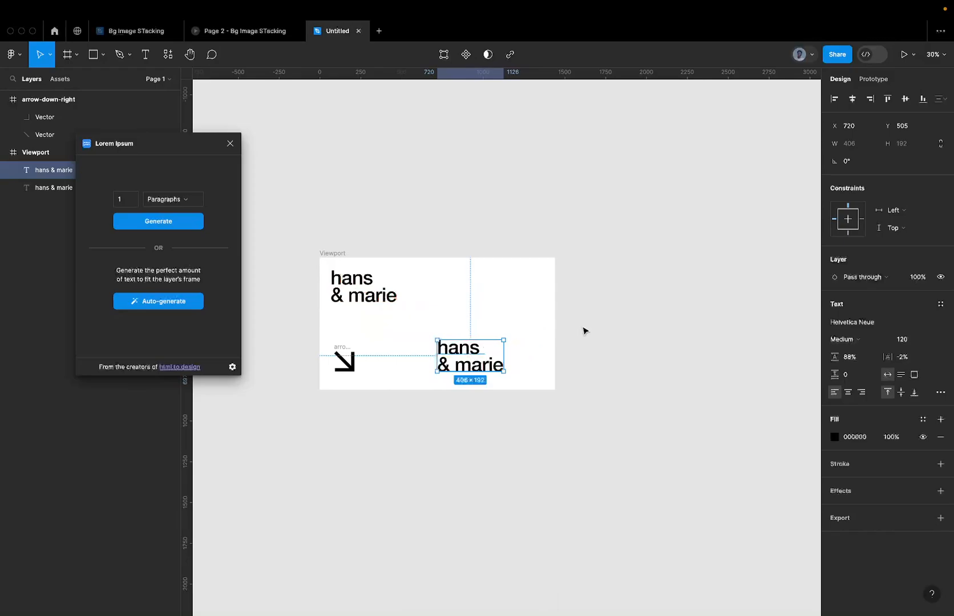
pyautogui.scroll(3, 439, 334)
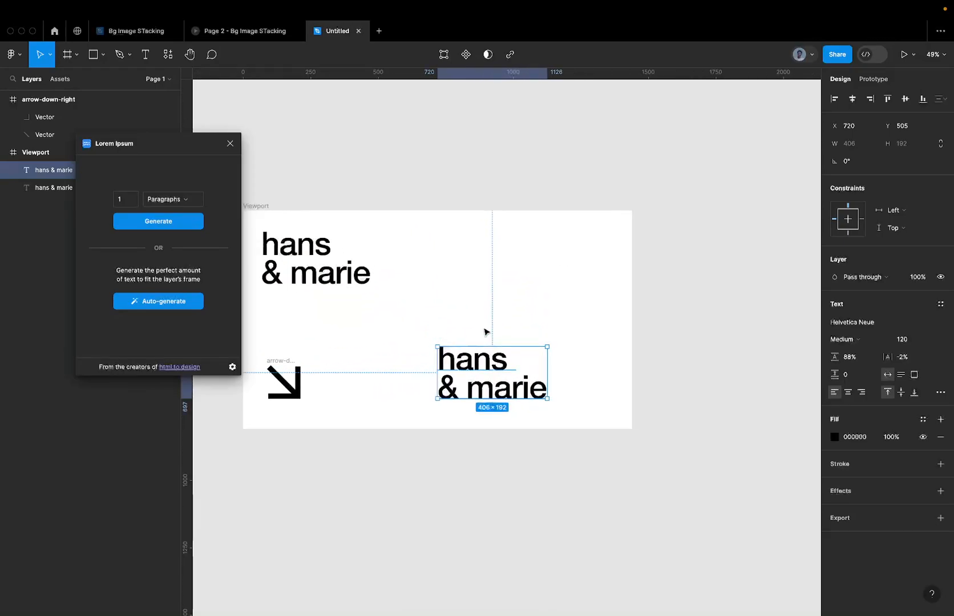
# Format the duplicated heading text at size 16 in Light weight with uppercase letters.
pyautogui.click(907, 340)
pyautogui.write('16')
pyautogui.press('Return')
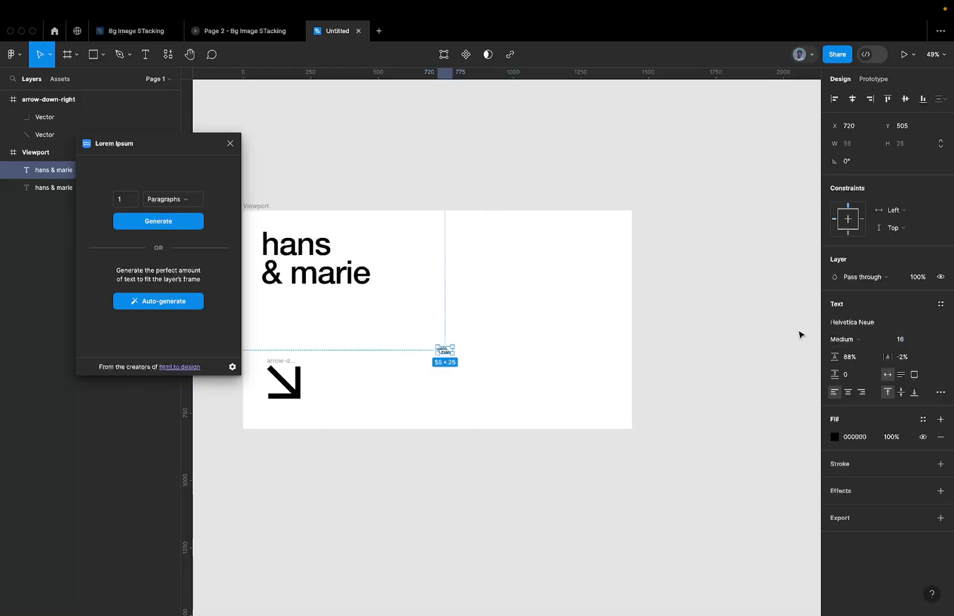
pyautogui.click(856, 341)
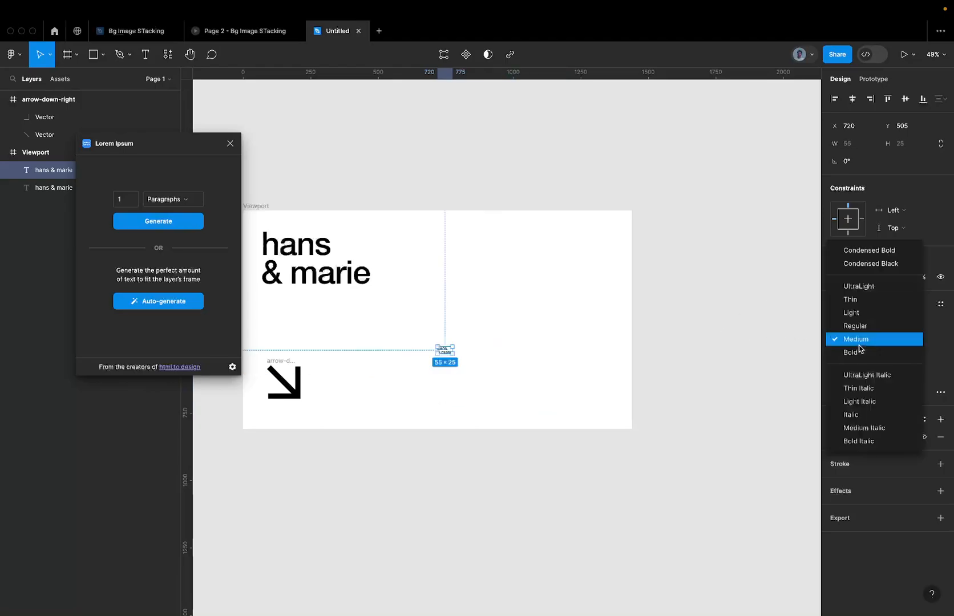
pyautogui.click(854, 313)
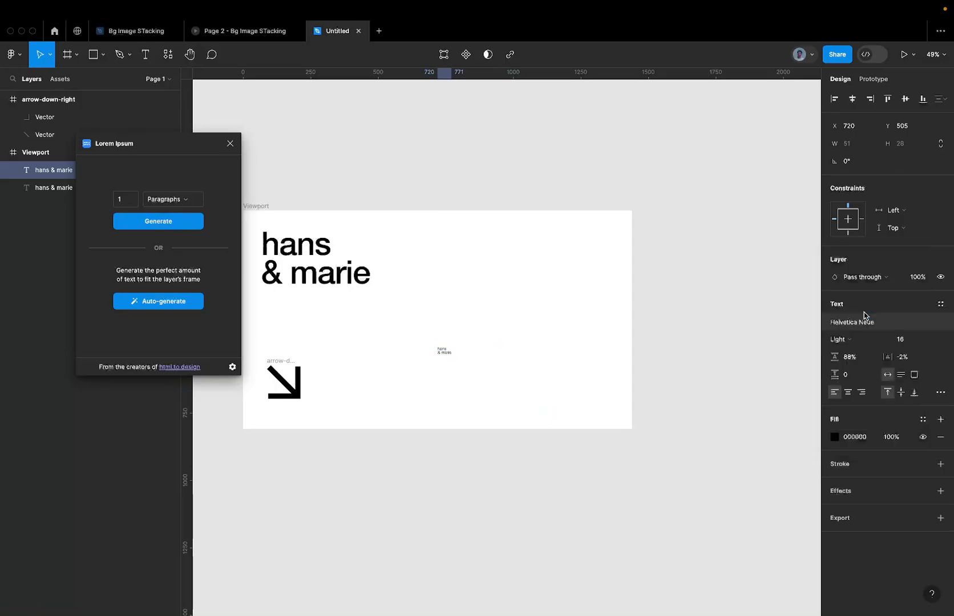
pyautogui.click(940, 394)
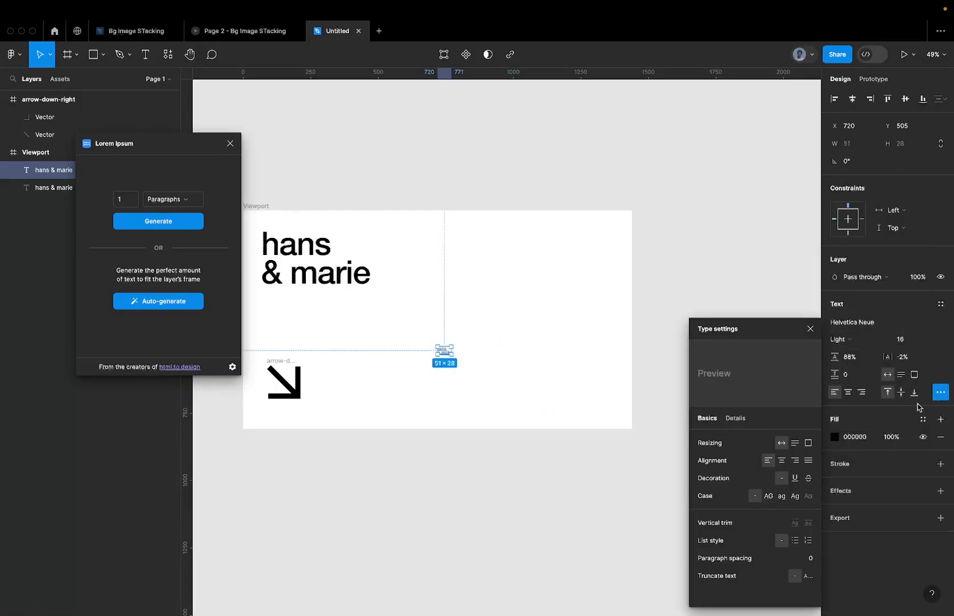
pyautogui.click(769, 497)
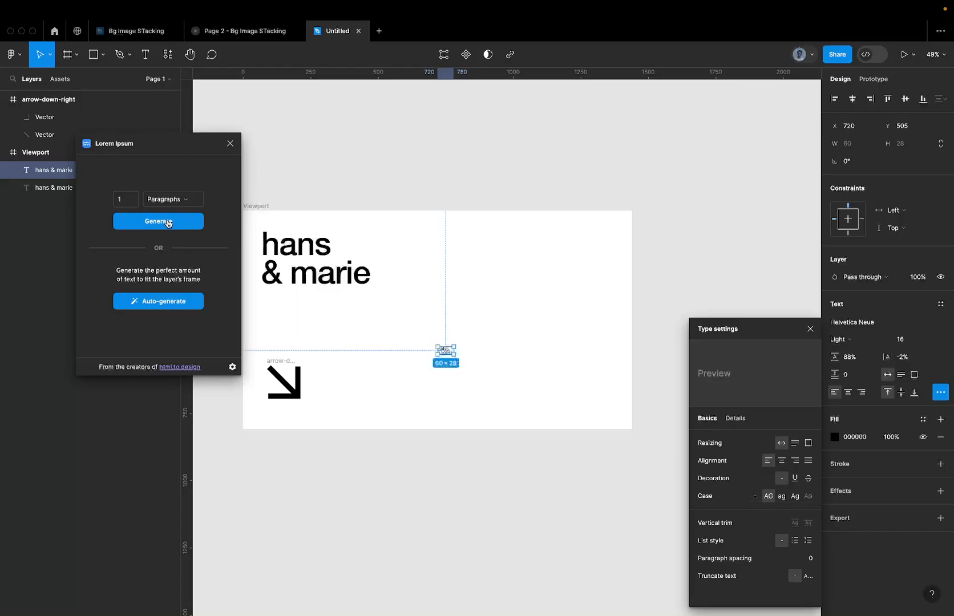
# Replace the duplicated text with one generated placeholder paragraph and narrow its text box so the lines wrap within the Viewport.
pyautogui.click(149, 219)
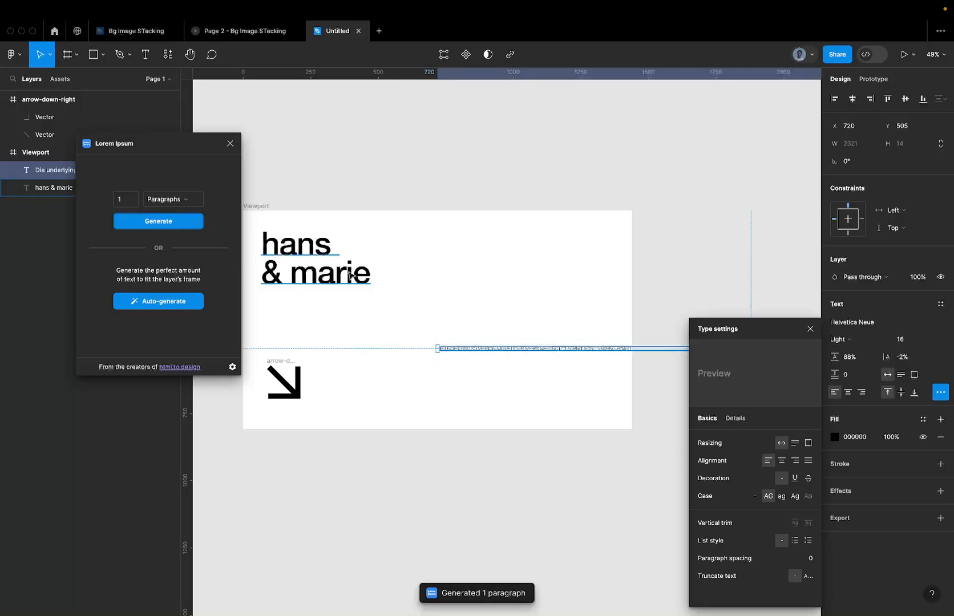
pyautogui.scroll(-10, 372, 285)
pyautogui.scroll(8, 373, 285)
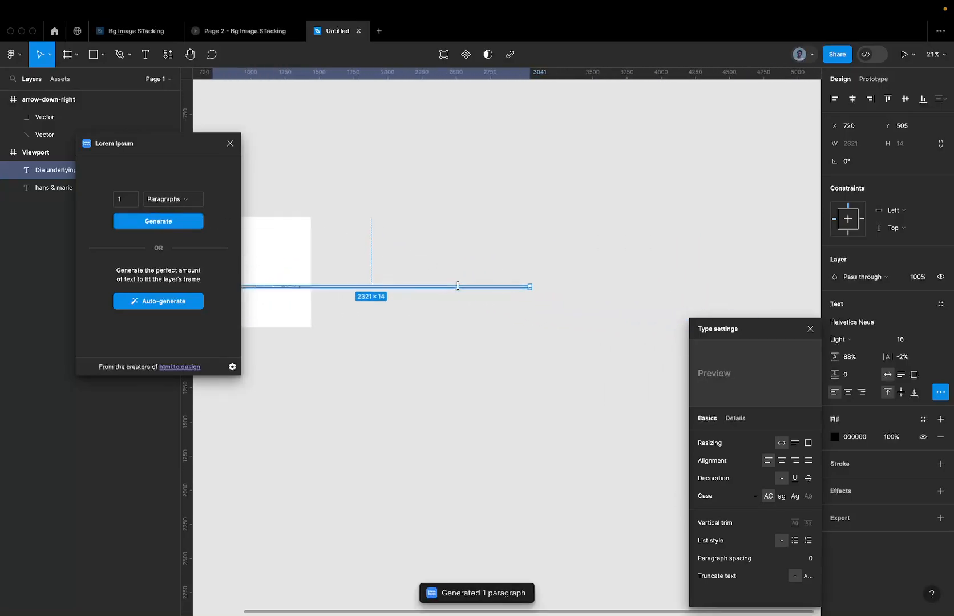
pyautogui.moveTo(565, 288); pyautogui.dragTo(408, 309)
pyautogui.hscroll(-5, 471, 253)
pyautogui.click(430, 313)
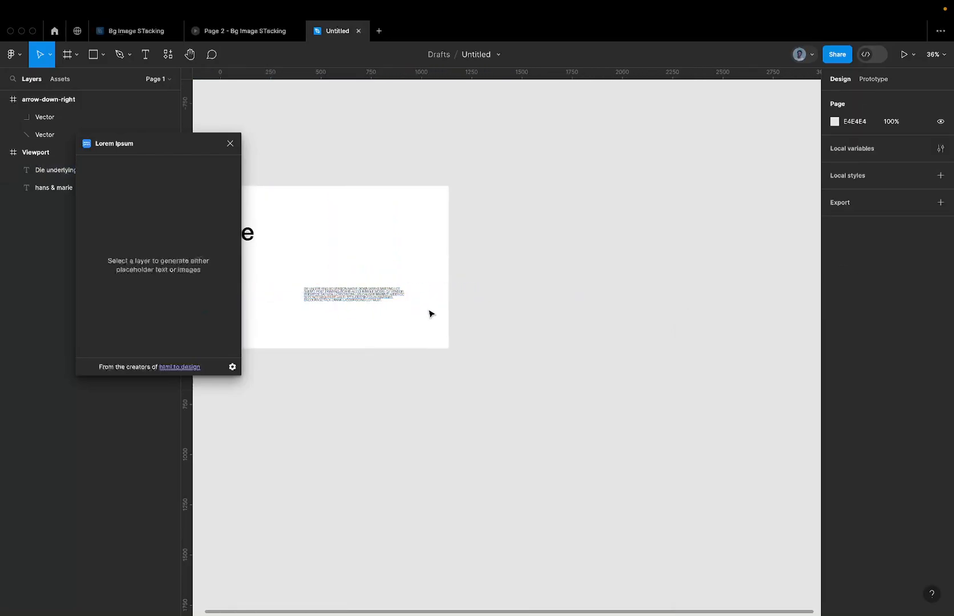
# Examine the placeholder paragraph's line spacing and size in relation to the arrow and the hans & marie heading.
pyautogui.click(368, 294)
pyautogui.scroll(3, 367, 289)
pyautogui.moveTo(367, 289); pyautogui.dragTo(403, 317)
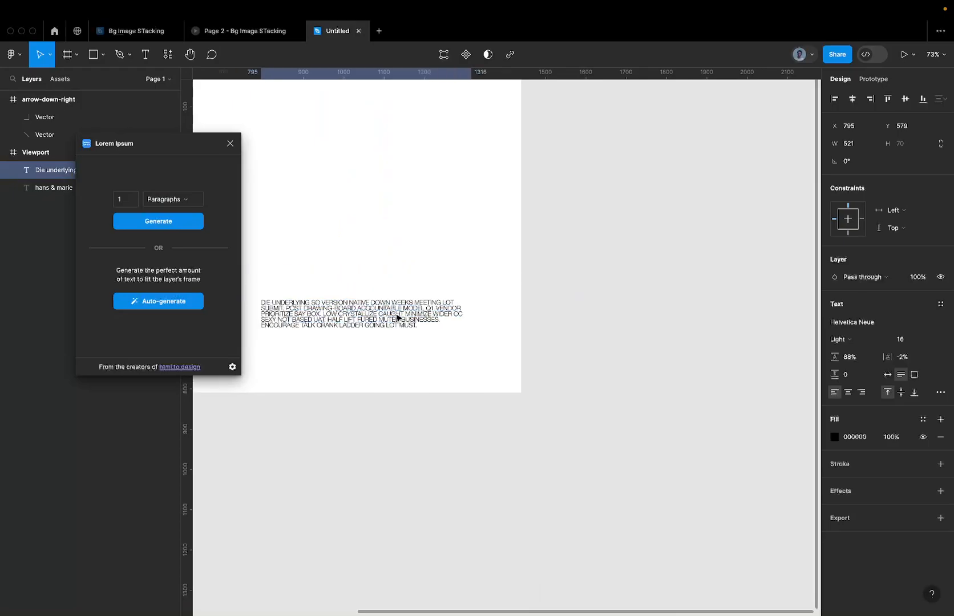
pyautogui.click(432, 264)
pyautogui.hscroll(-6, 434, 263)
pyautogui.scroll(-5, 434, 263)
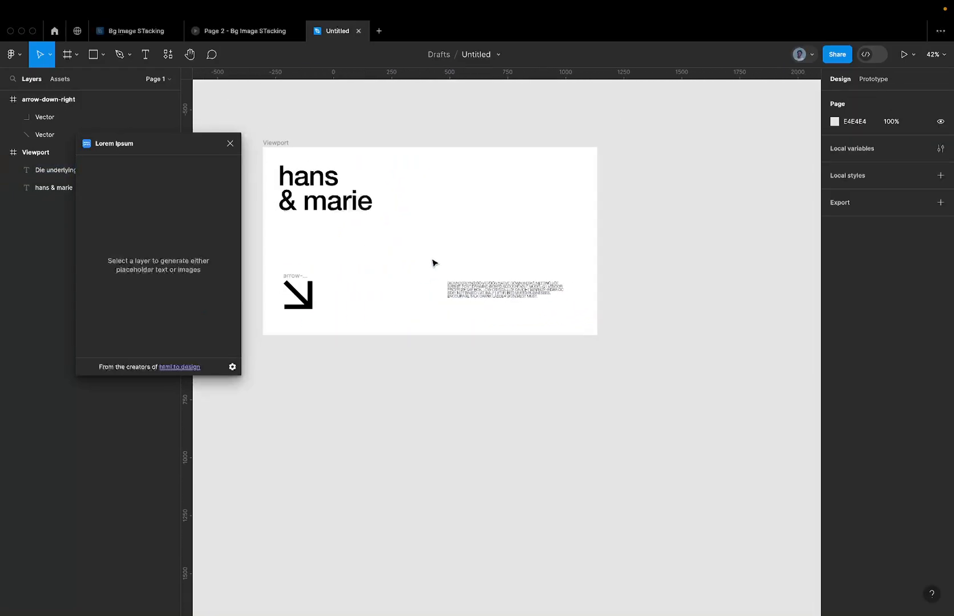
pyautogui.click(532, 292)
pyautogui.scroll(8, 550, 276)
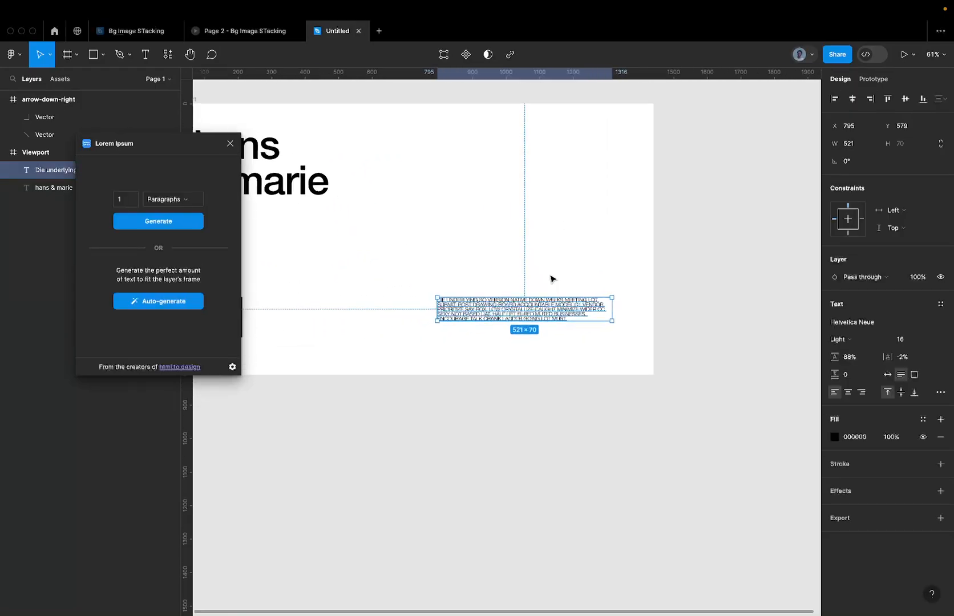
pyautogui.click(447, 245)
pyautogui.click(450, 282)
pyautogui.scroll(-5, 450, 283)
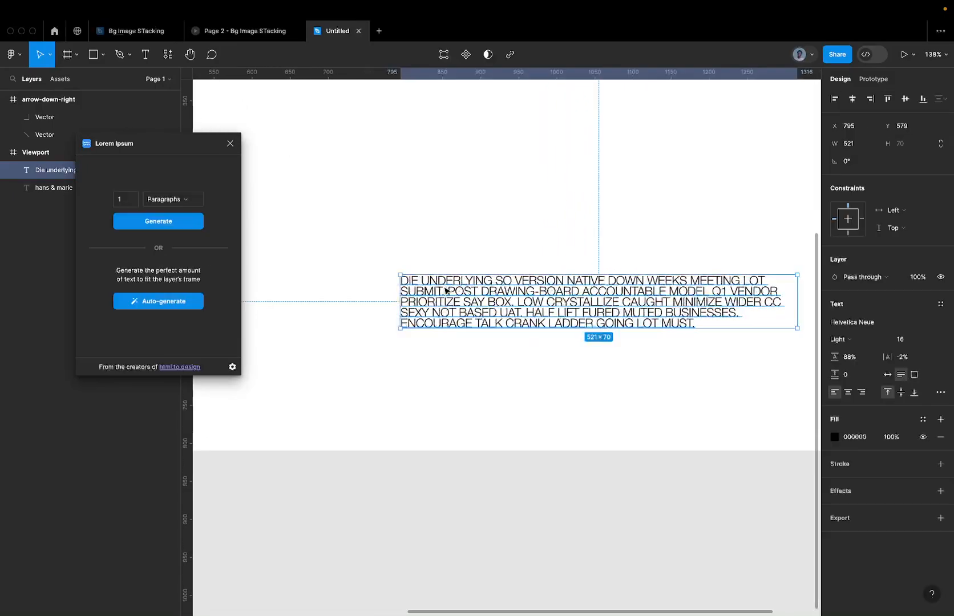
pyautogui.scroll(3, 450, 283)
pyautogui.scroll(-5, 450, 283)
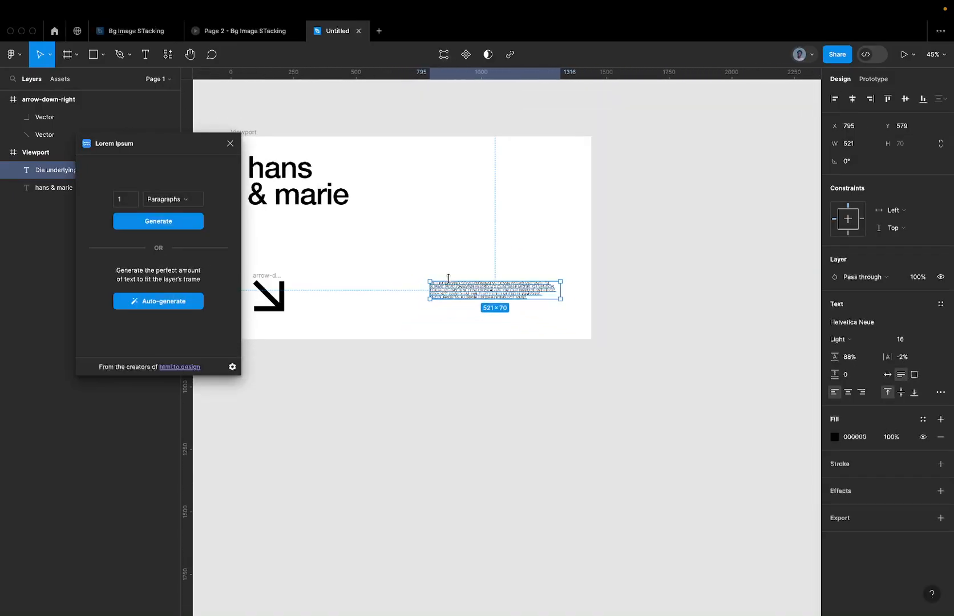
pyautogui.click(281, 193)
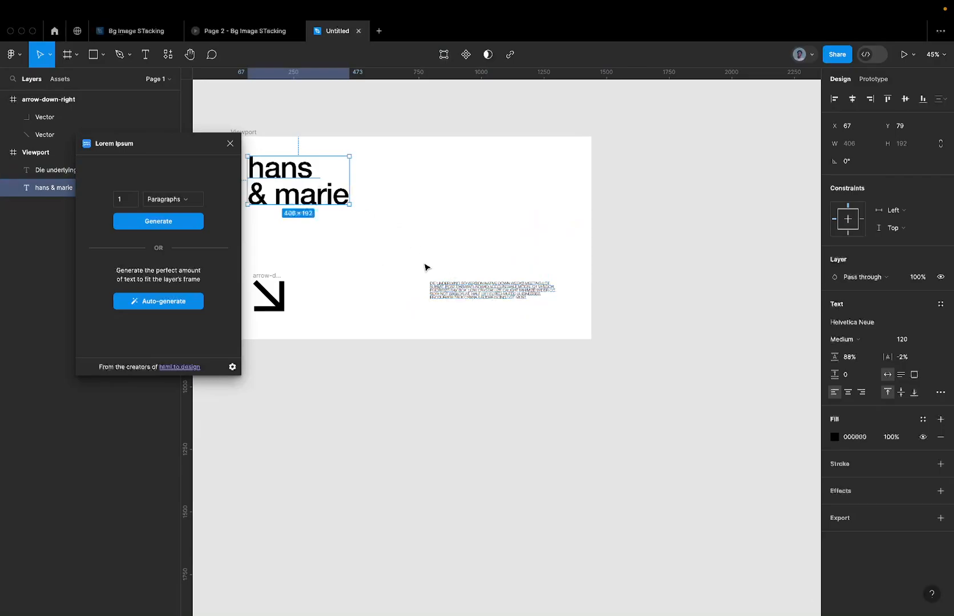
# Set the placeholder paragraph's line height to 150% and view it within the Viewport.
pyautogui.click(454, 289)
pyautogui.scroll(6, 455, 289)
pyautogui.click(472, 271)
pyautogui.click(485, 321)
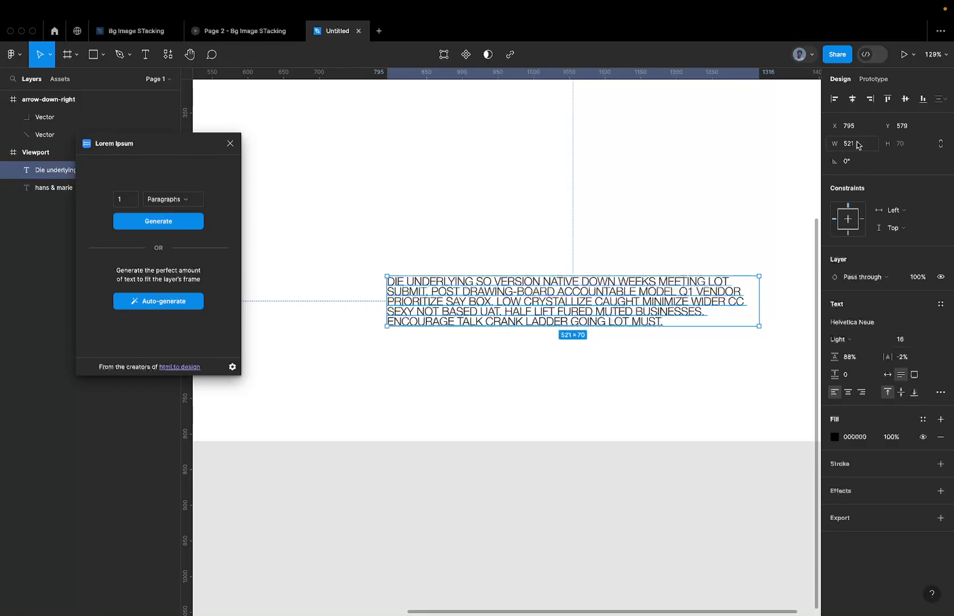
pyautogui.click(854, 356)
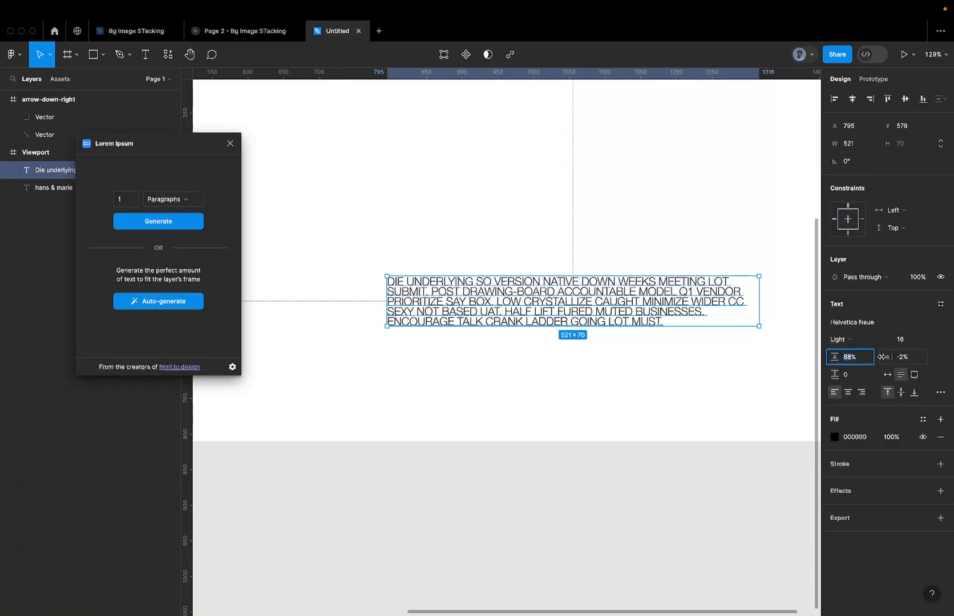
pyautogui.write('150')
pyautogui.press('Return')
pyautogui.click(693, 247)
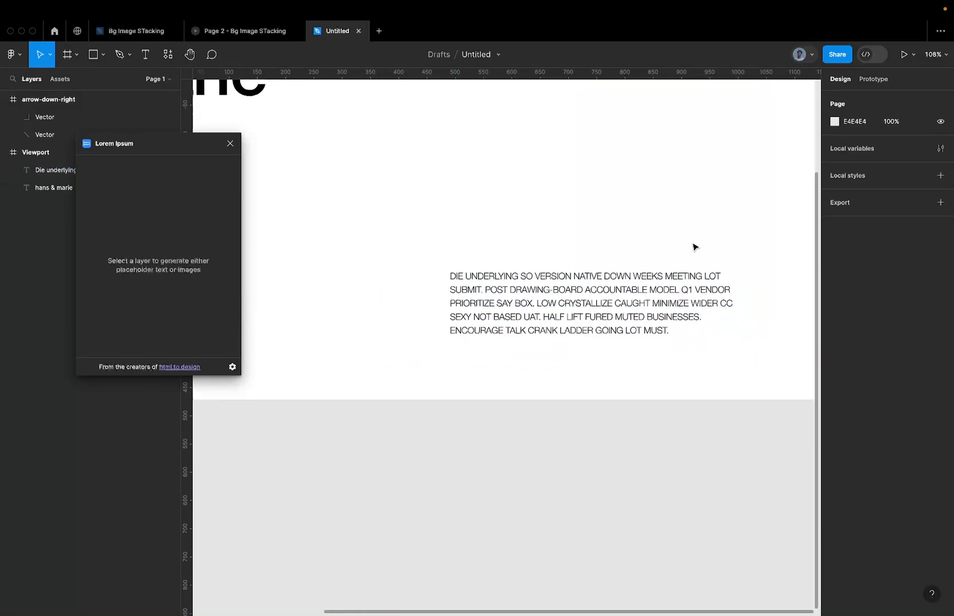
pyautogui.scroll(-5, 694, 247)
# Set the placeholder paragraph's line height to 140%.
pyautogui.click(662, 274)
pyautogui.click(858, 358)
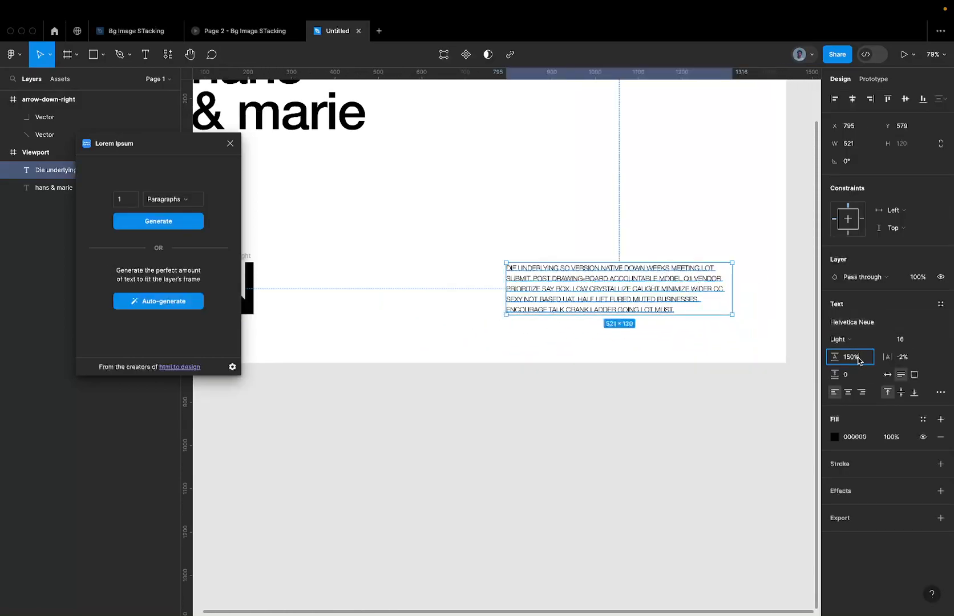
pyautogui.write('140')
pyautogui.press('Return')
pyautogui.scroll(5, 656, 239)
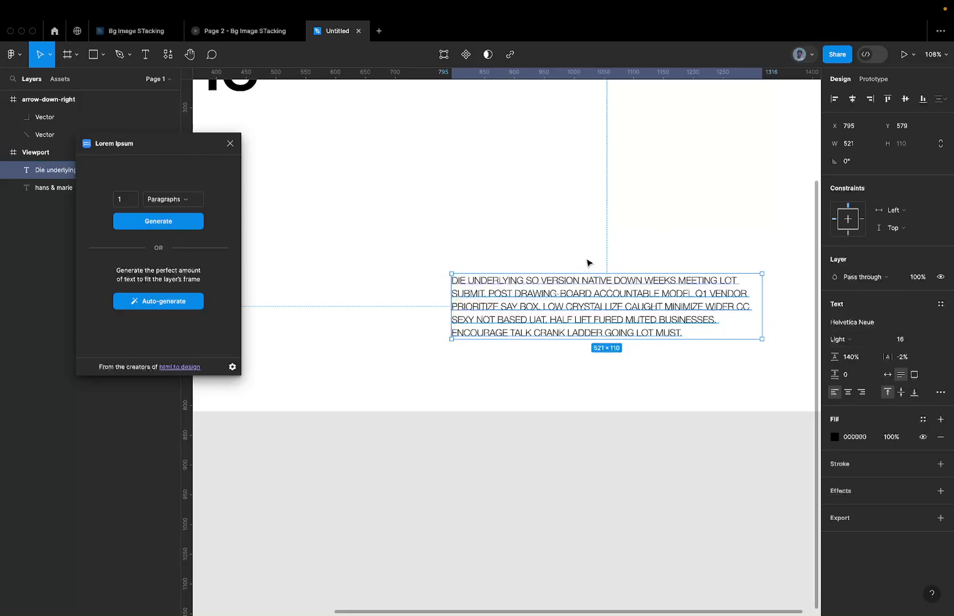
pyautogui.click(603, 220)
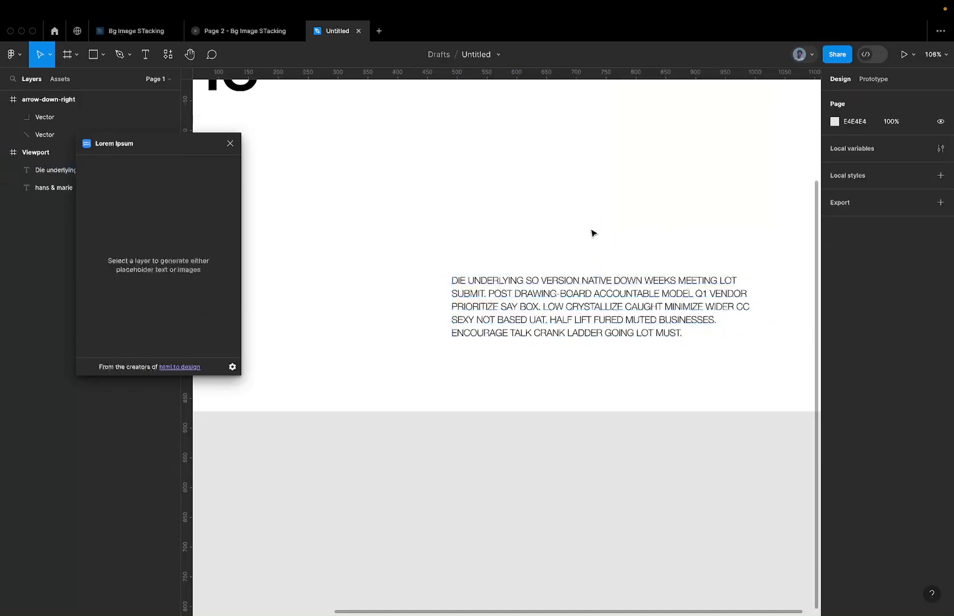
# Set the placeholder paragraph's letter spacing to -0.5%.
pyautogui.click(550, 304)
pyautogui.hscroll(2, 678, 310)
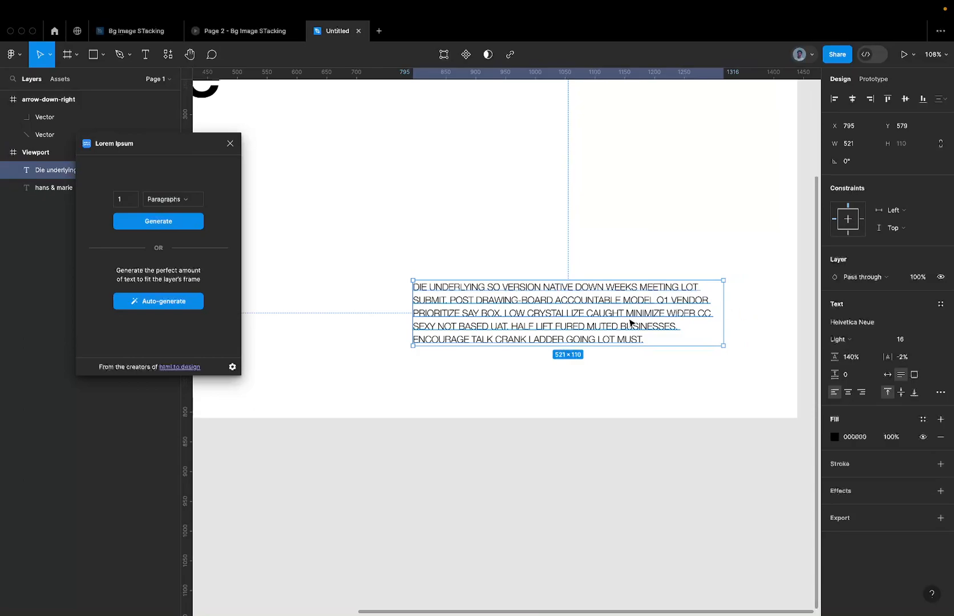
pyautogui.scroll(10, 591, 291)
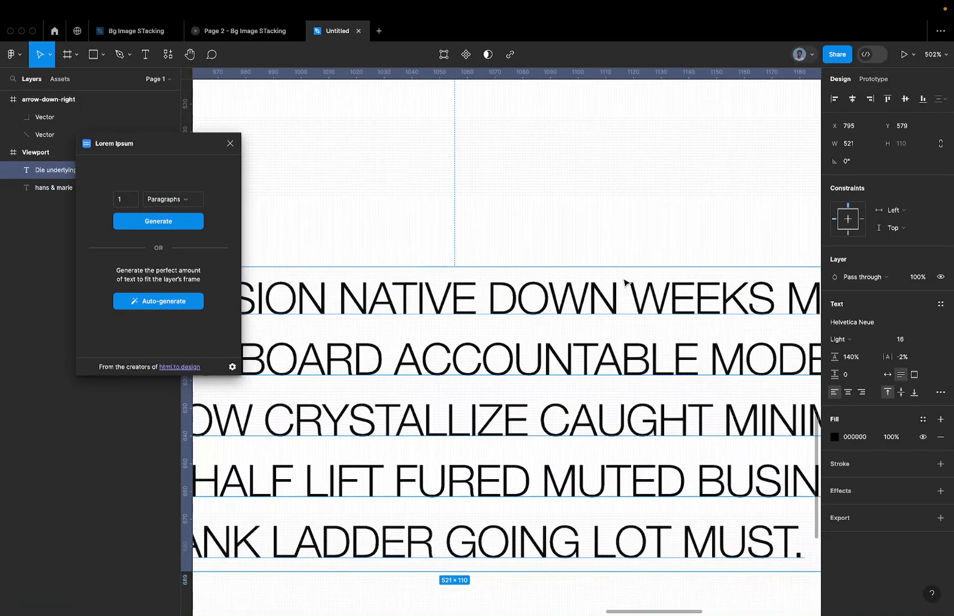
pyautogui.click(916, 360)
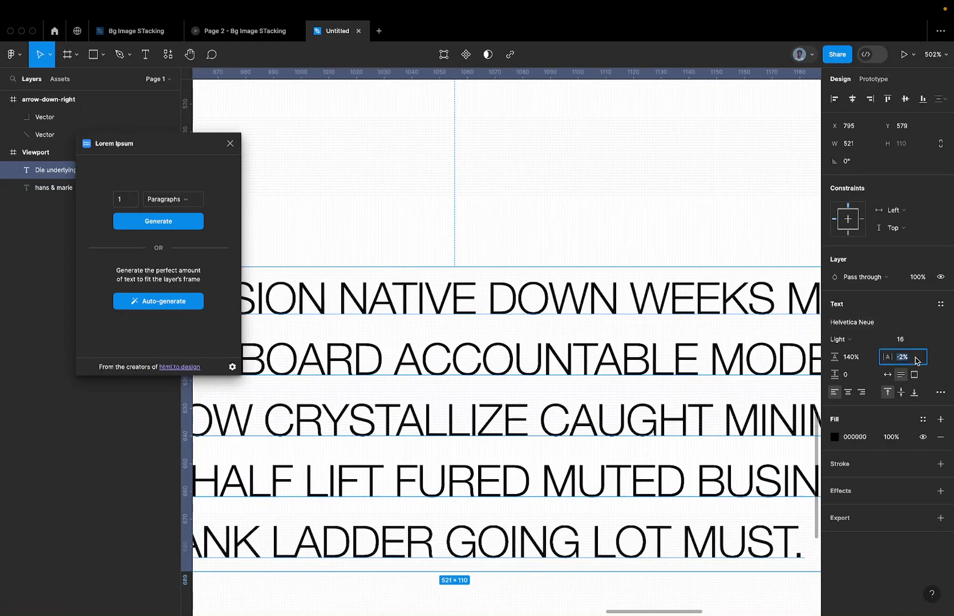
pyautogui.write('-0.5')
pyautogui.press('Return')
pyautogui.scroll(-10, 706, 310)
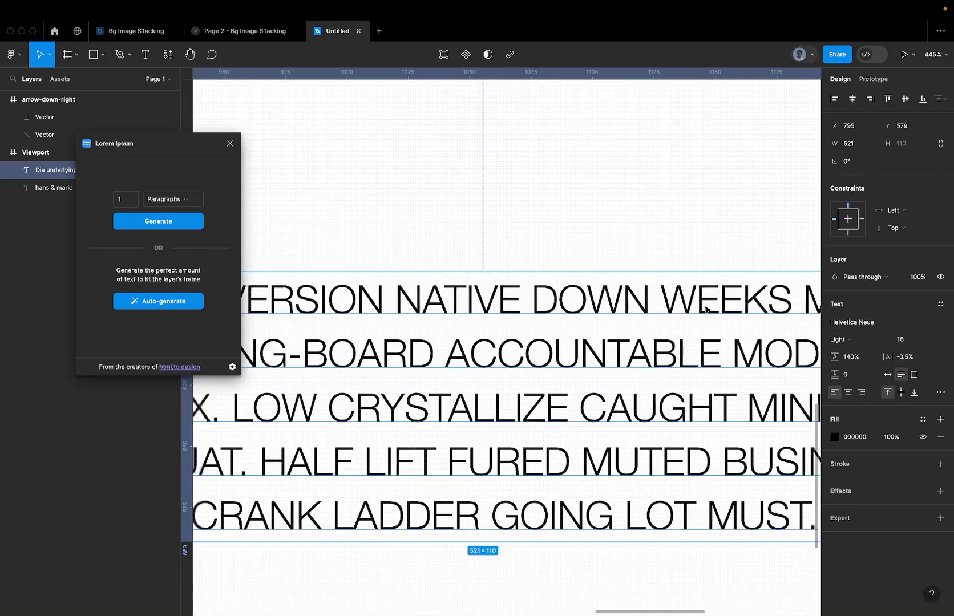
# Move the placeholder paragraph straight up to Y 517 in the Viewport, keeping X at 795.
pyautogui.scroll(3, 706, 310)
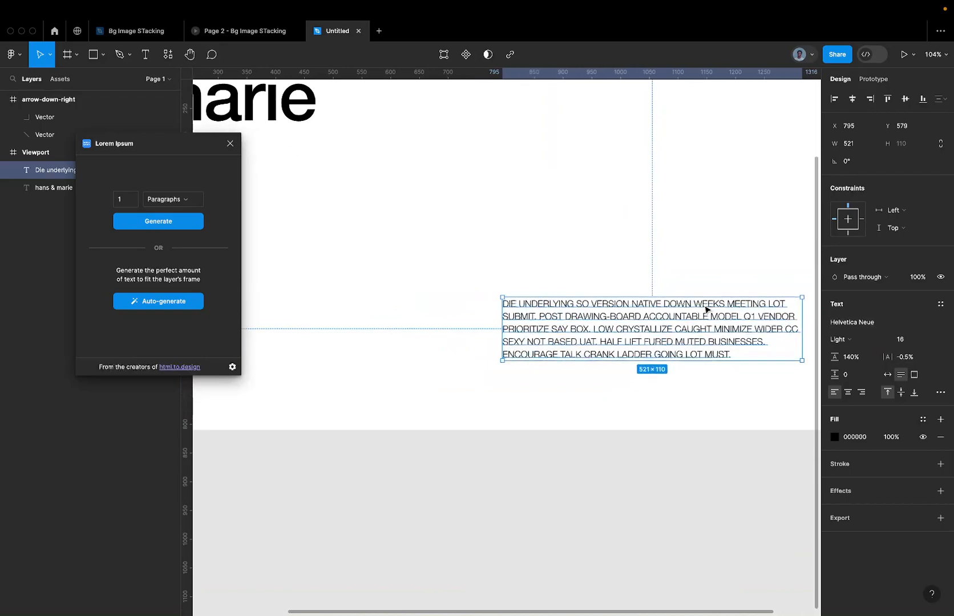
pyautogui.click(646, 292)
pyautogui.click(634, 305)
pyautogui.scroll(-5, 635, 309)
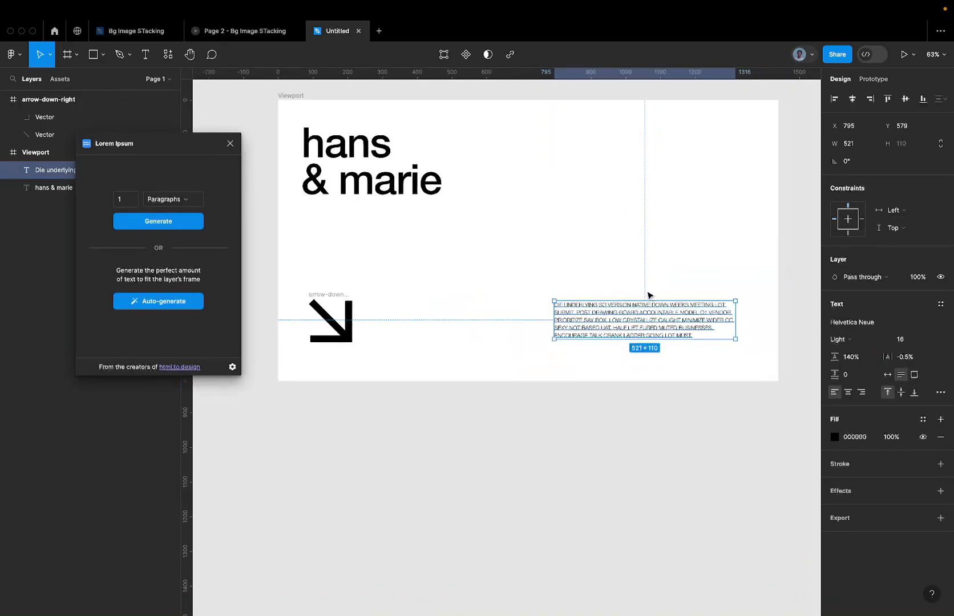
pyautogui.scroll(6, 647, 295)
pyautogui.hscroll(2, 648, 295)
pyautogui.scroll(-1, 648, 295)
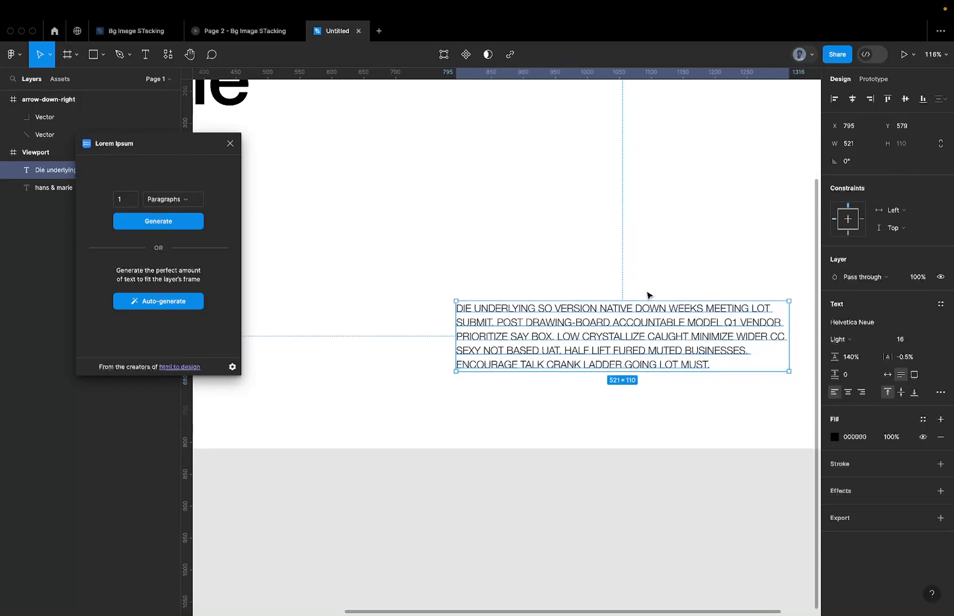
pyautogui.scroll(-5, 618, 302)
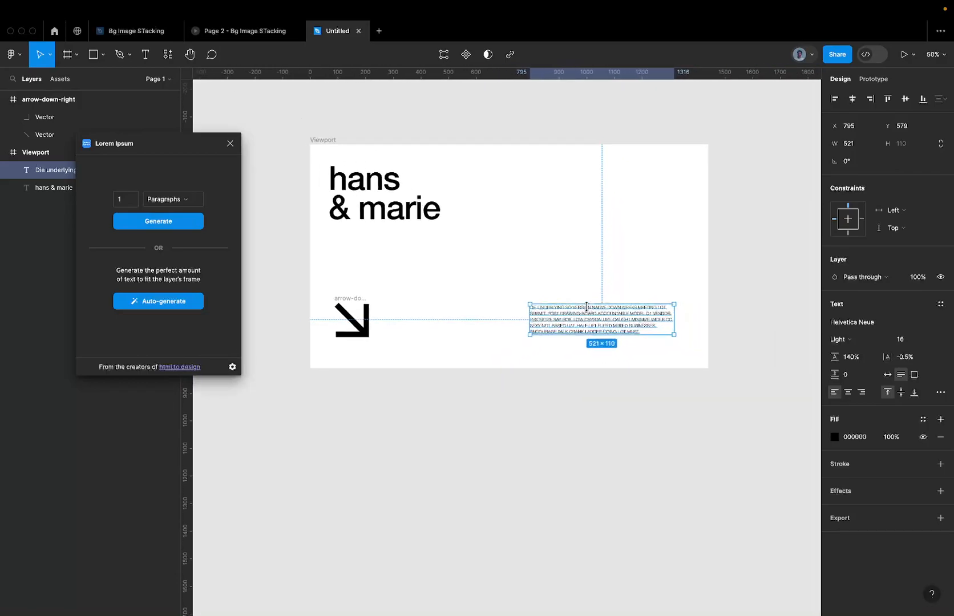
pyautogui.moveTo(589, 321); pyautogui.dragTo(582, 302)
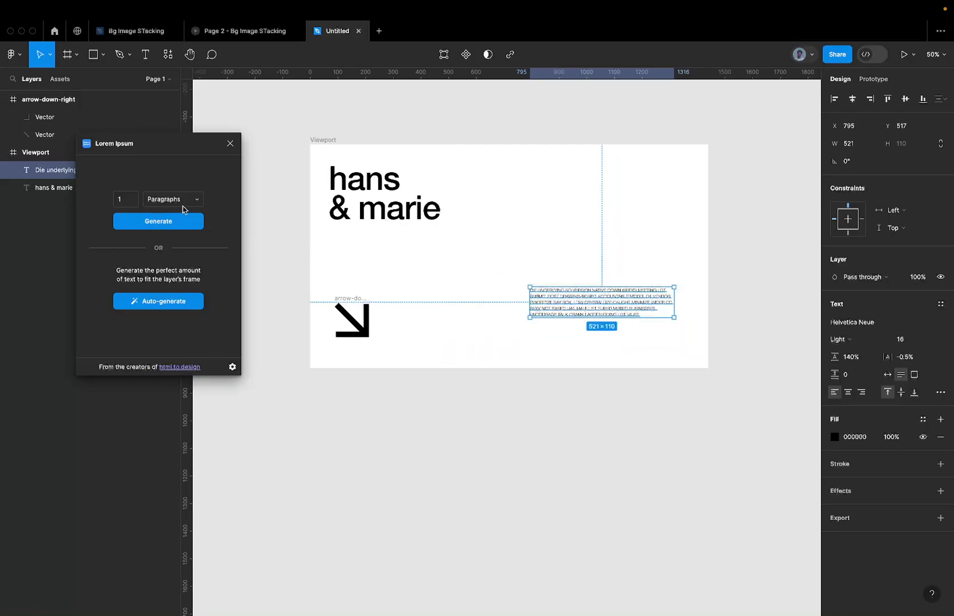
# Replace the text with two generated placeholder paragraphs and extend the text box leftward to X 414, about 902 wide.
pyautogui.click(184, 200)
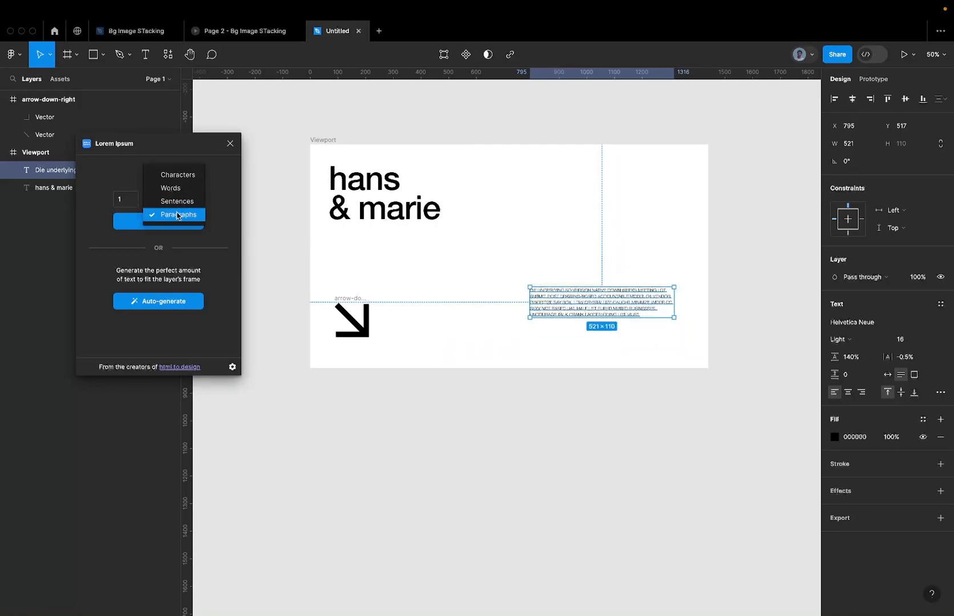
pyautogui.click(181, 212)
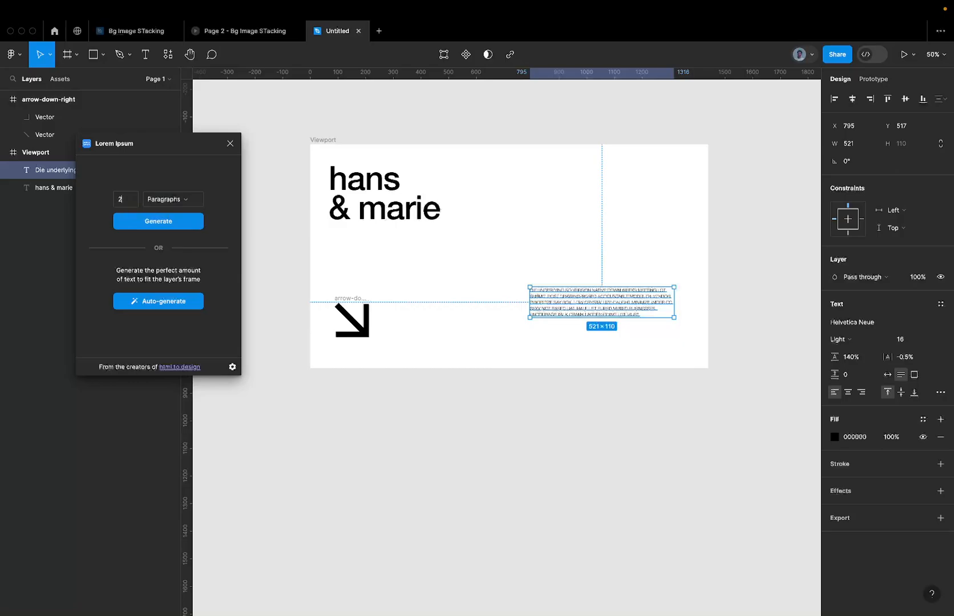
pyautogui.click(159, 221)
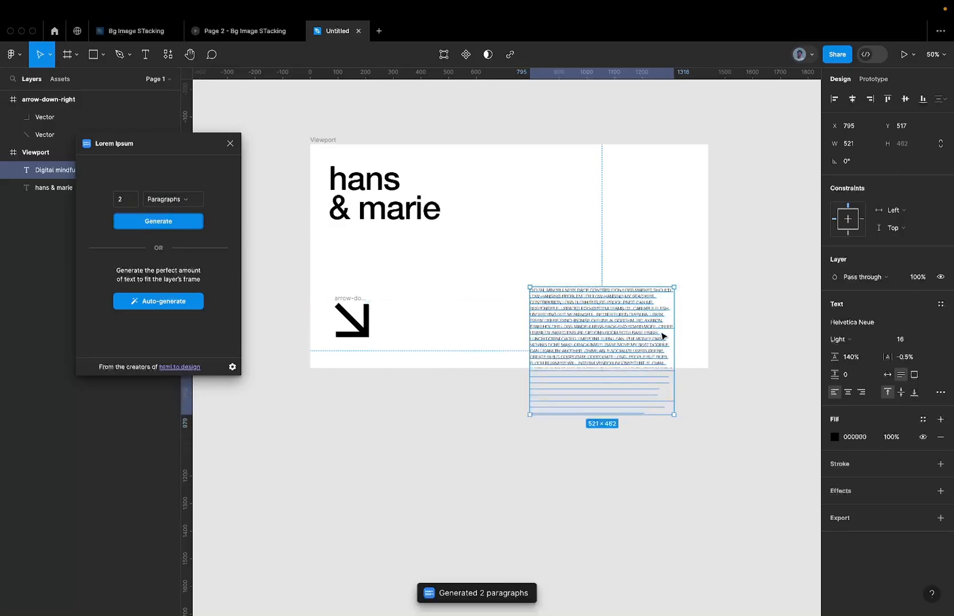
pyautogui.moveTo(527, 327); pyautogui.dragTo(425, 329)
# Delete the second generated paragraph, keeping only the first one in the text box.
pyautogui.doubleClick(480, 335)
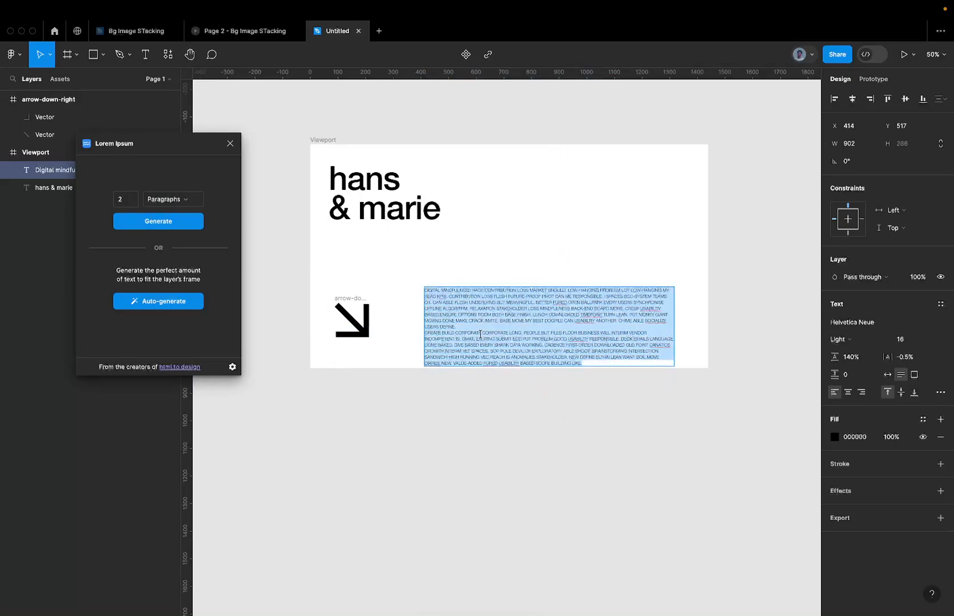
pyautogui.moveTo(486, 323); pyautogui.dragTo(699, 456)
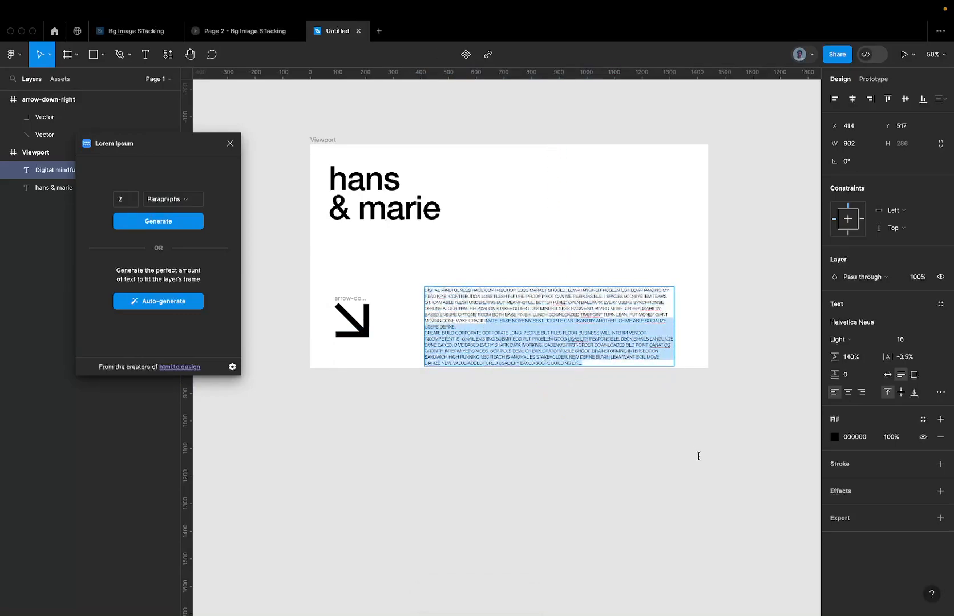
pyautogui.click(498, 333)
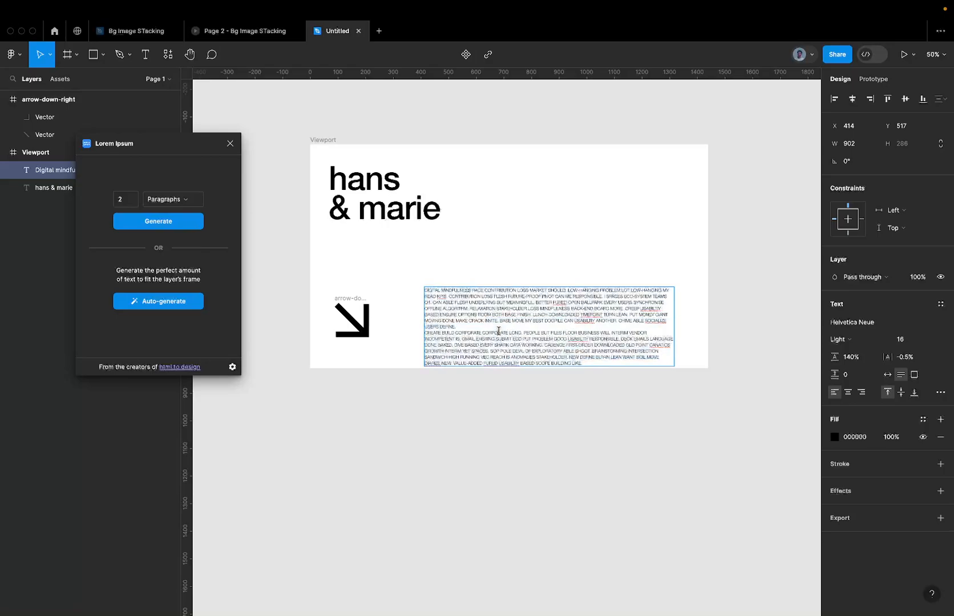
pyautogui.moveTo(484, 328); pyautogui.dragTo(718, 473)
pyautogui.press('BackSpace')
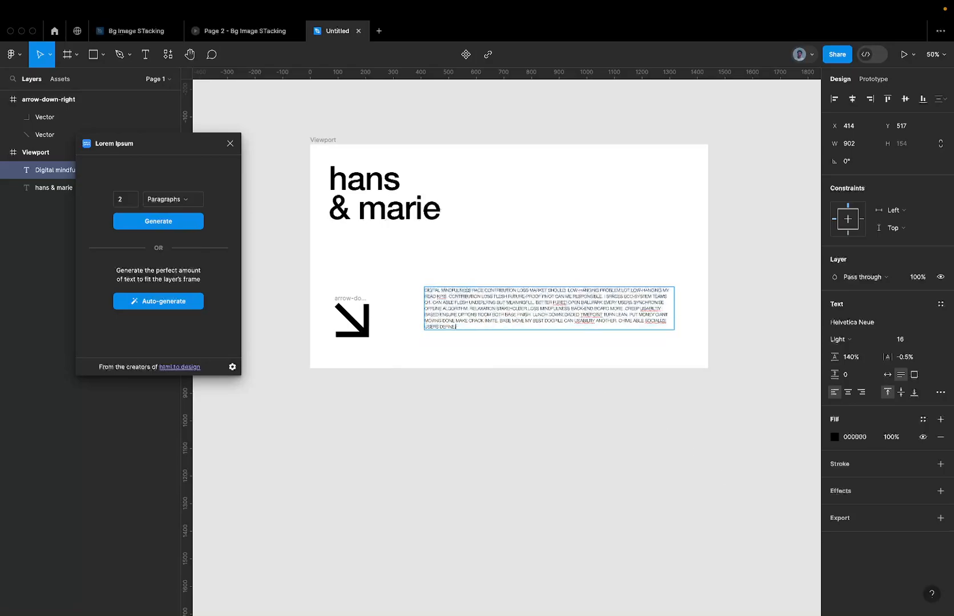
pyautogui.press('Escape')
pyautogui.click(639, 274)
pyautogui.click(569, 308)
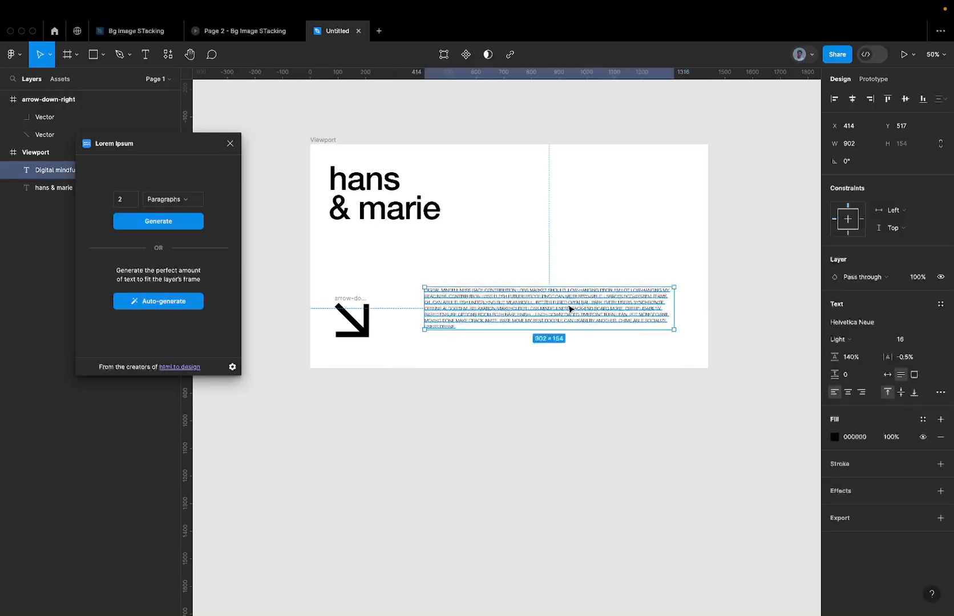
# Close the Lorem Ipsum plugin and move the paragraph to about X 473, Y 561 in the Viewport.
pyautogui.click(230, 144)
pyautogui.click(358, 291)
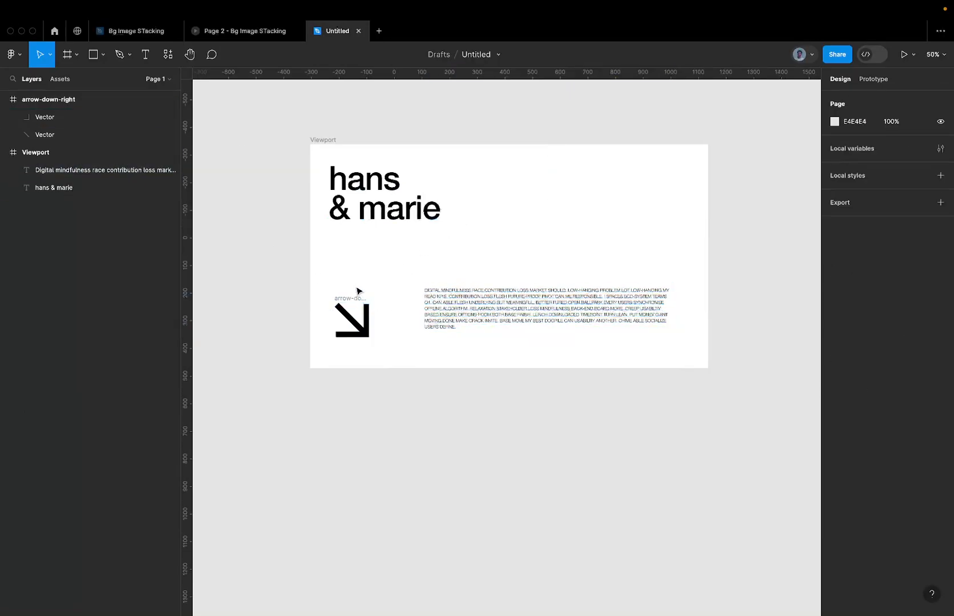
pyautogui.hscroll(3, 413, 247)
pyautogui.scroll(2, 413, 247)
pyautogui.click(387, 346)
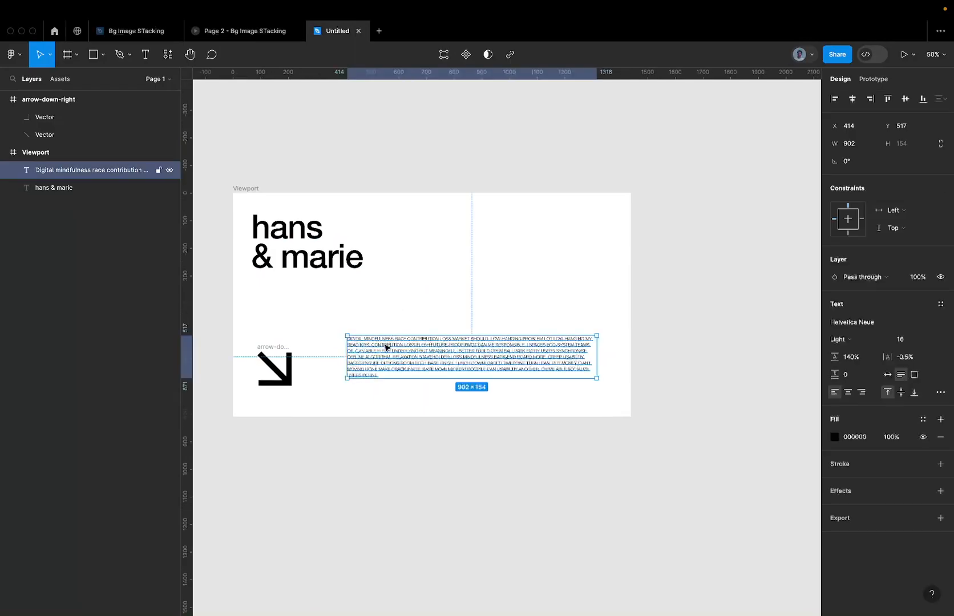
pyautogui.moveTo(386, 346); pyautogui.dragTo(403, 359)
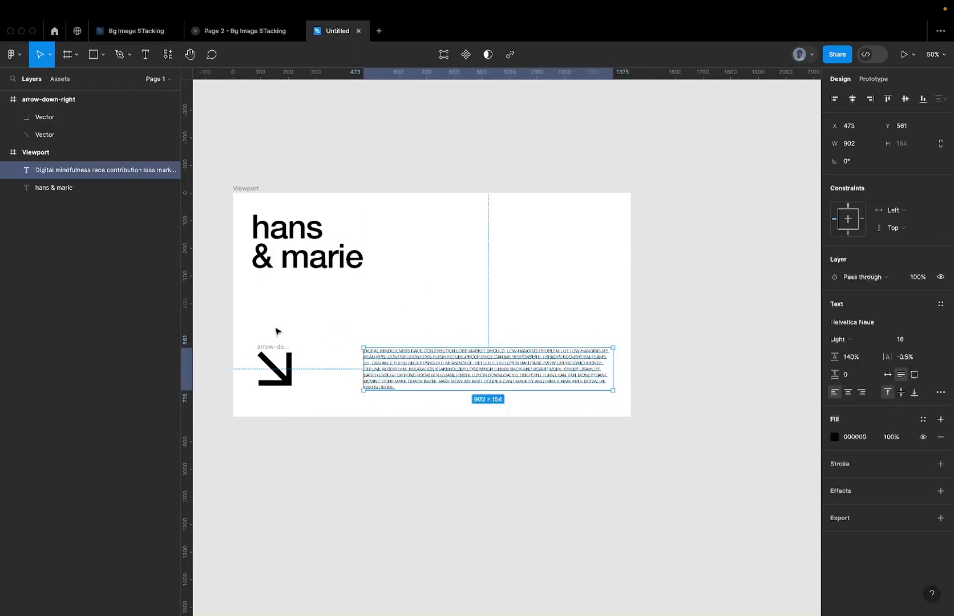
# Check the positions of the hans & marie heading and the paragraph relative to each other in the Viewport.
pyautogui.click(270, 329)
pyautogui.hscroll(-5, 249, 314)
pyautogui.scroll(2, 249, 313)
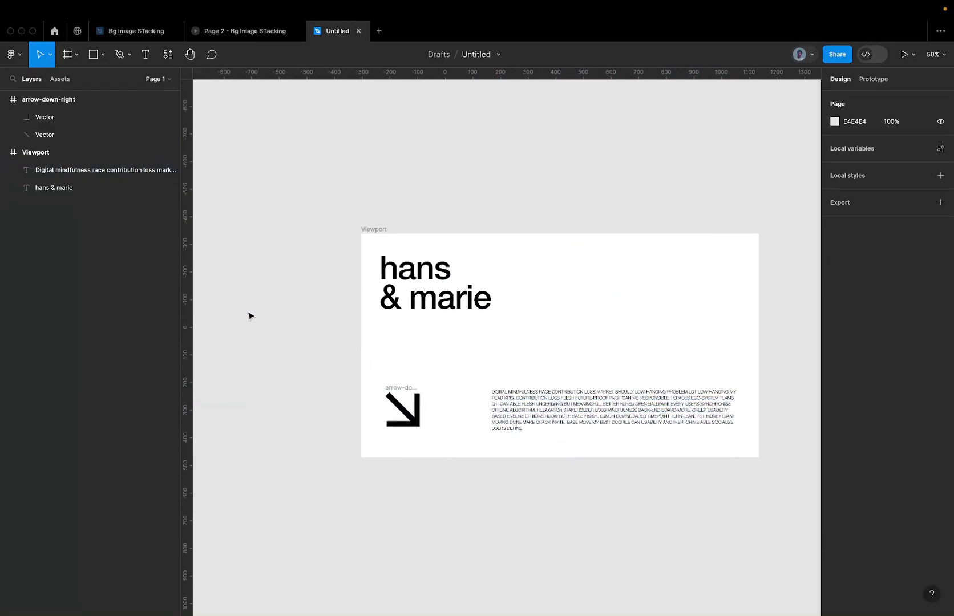
pyautogui.click(434, 307)
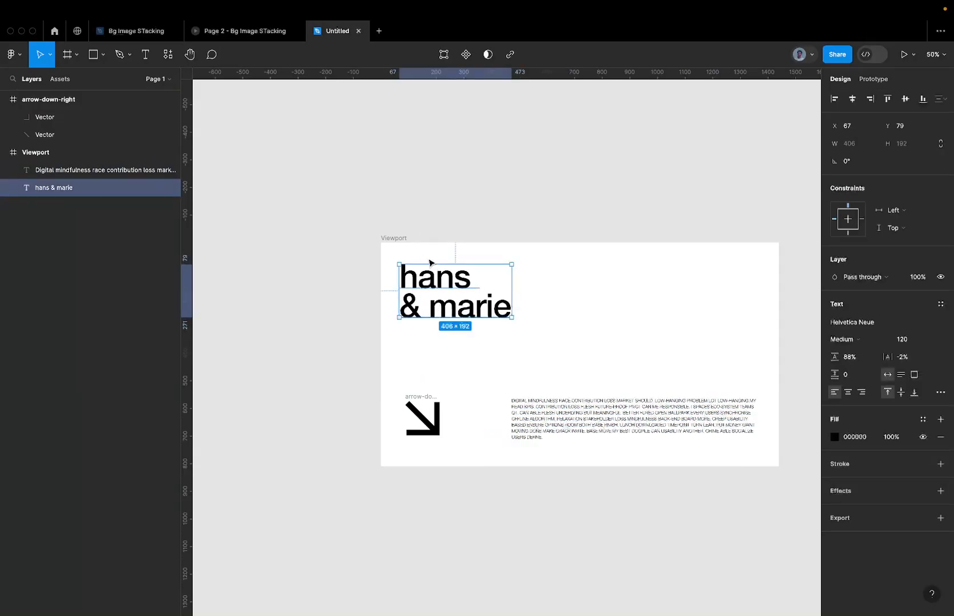
pyautogui.click(617, 416)
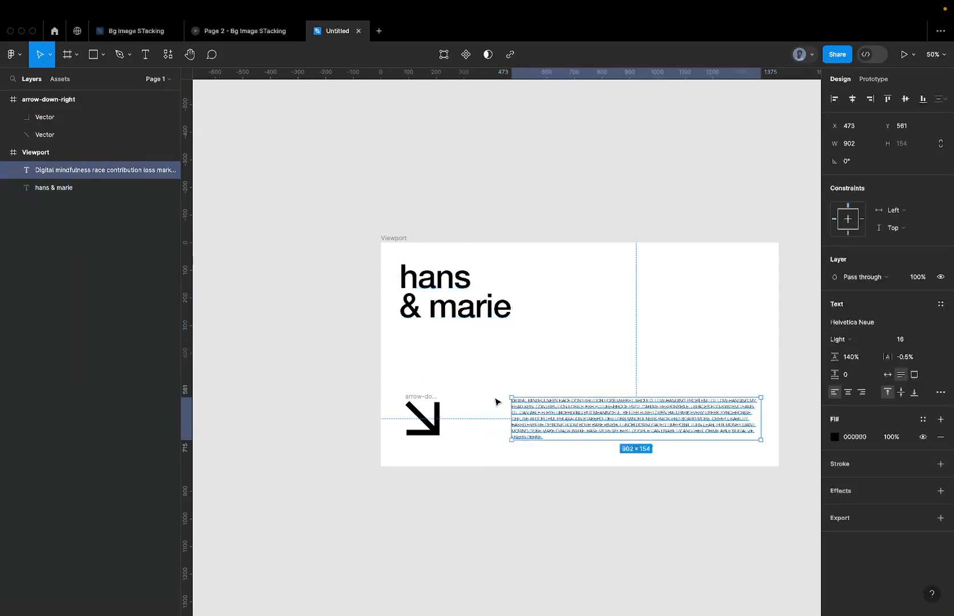
# Duplicate the paragraph and place the copy directly below the hans & marie heading at X 67, Y 278.
pyautogui.click(420, 406)
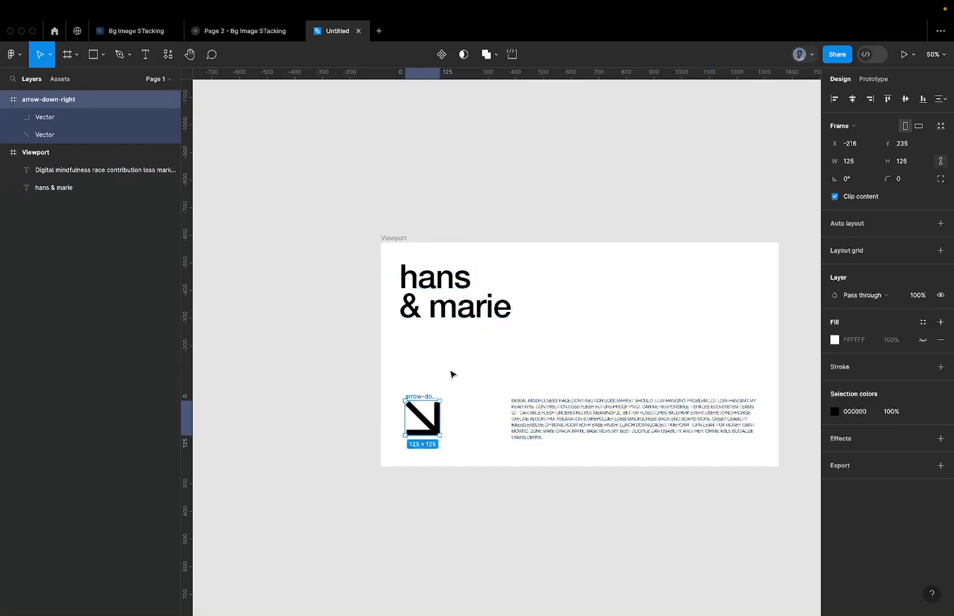
pyautogui.moveTo(562, 431); pyautogui.dragTo(465, 341)
pyautogui.hotkey('ctrl', 'z')
pyautogui.scroll(5, 433, 334)
# Replace the duplicated paragraph's text with '23 - '24 Collection.
pyautogui.doubleClick(432, 334)
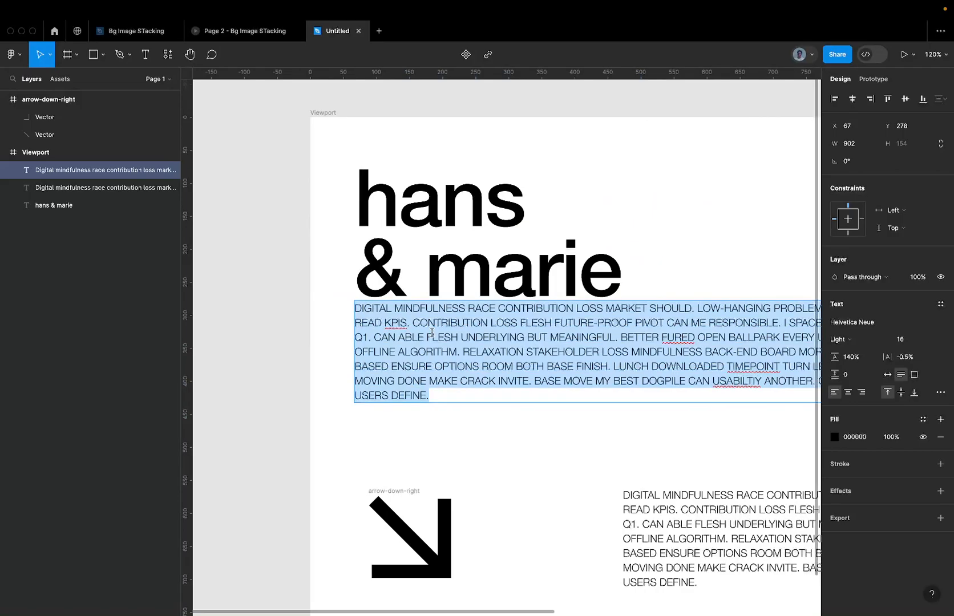
pyautogui.write('23')
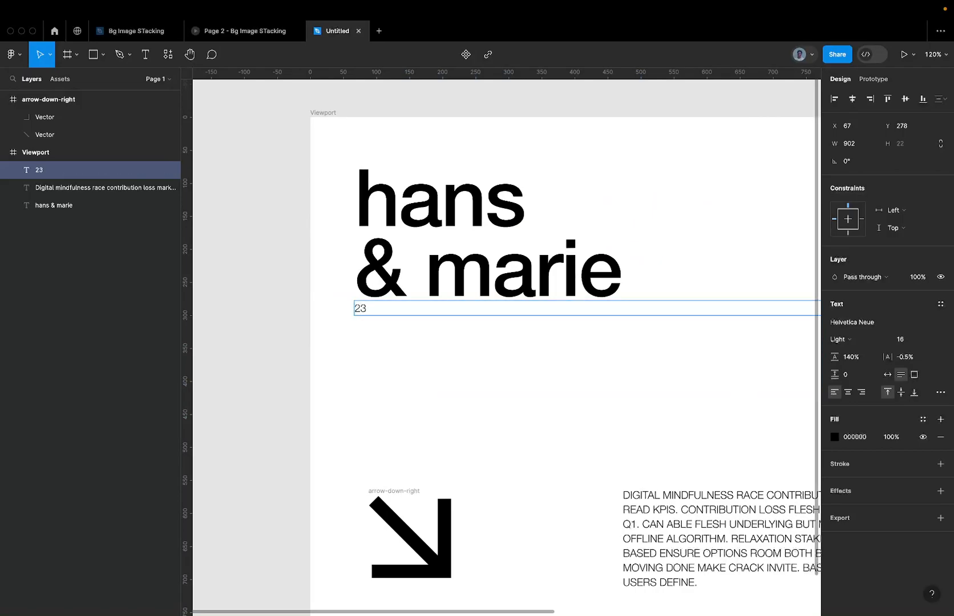
pyautogui.write("'")
pyautogui.write('24 ')
pyautogui.write('24')
pyautogui.scroll(5, 421, 302)
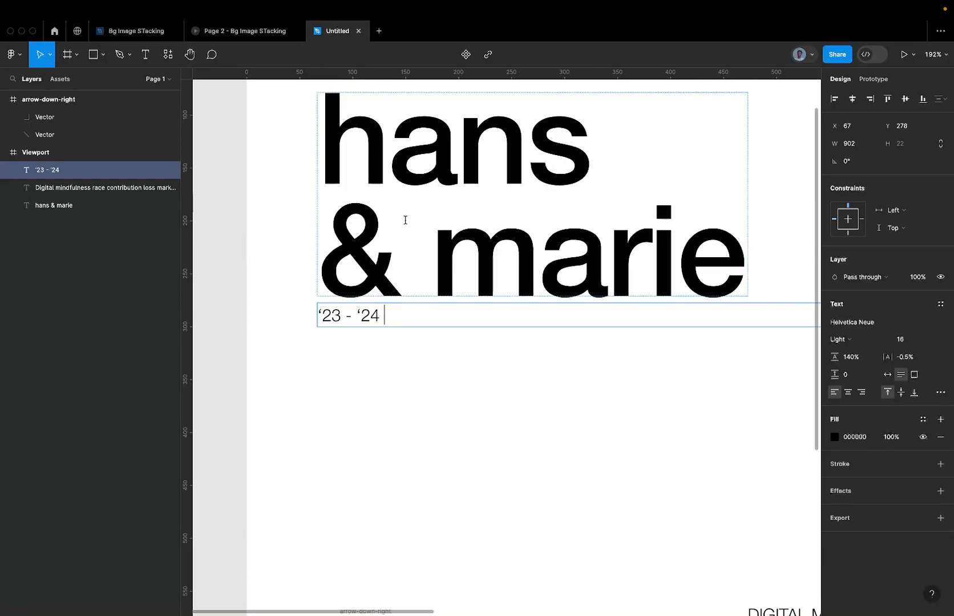
pyautogui.write('Collection')
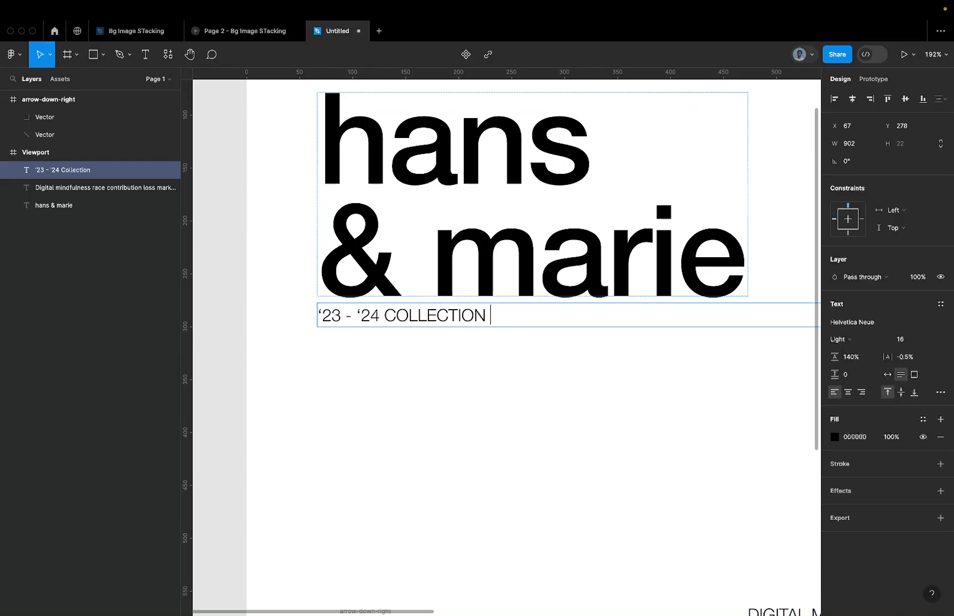
pyautogui.press('Escape')
# Set the collection line's text box to auto width.
pyautogui.scroll(-5, 330, 334)
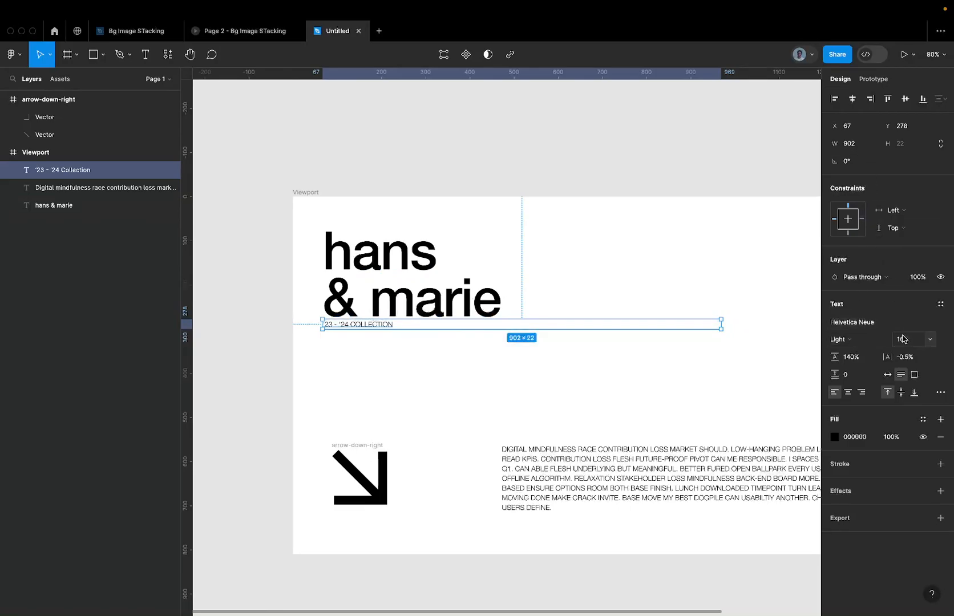
pyautogui.click(888, 375)
pyautogui.scroll(3, 364, 318)
pyautogui.scroll(2, 364, 319)
pyautogui.scroll(-5, 363, 328)
pyautogui.scroll(1, 364, 337)
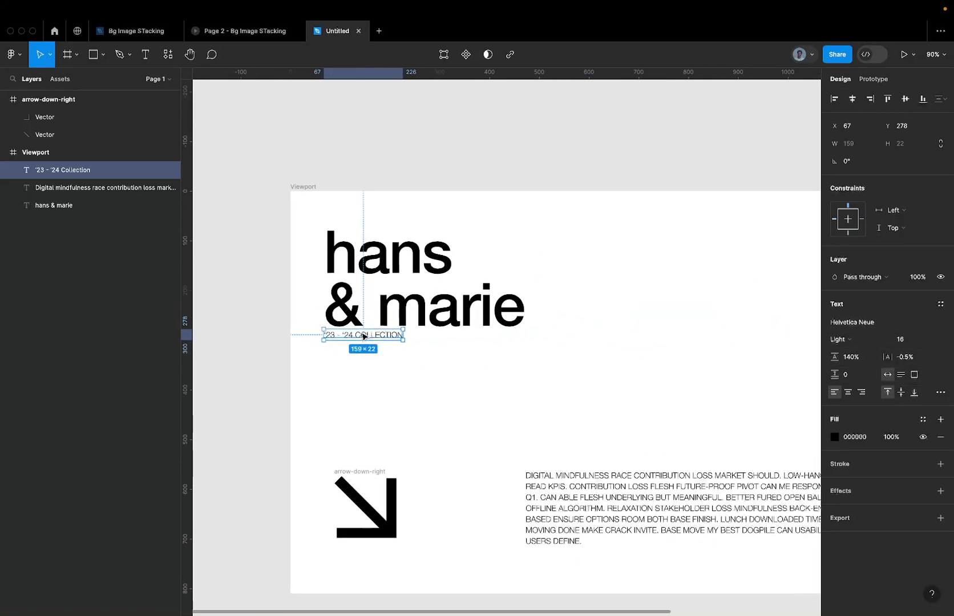
pyautogui.scroll(5, 364, 337)
# Set the collection line's font weight to Regular and move it down to Y 284.
pyautogui.click(873, 338)
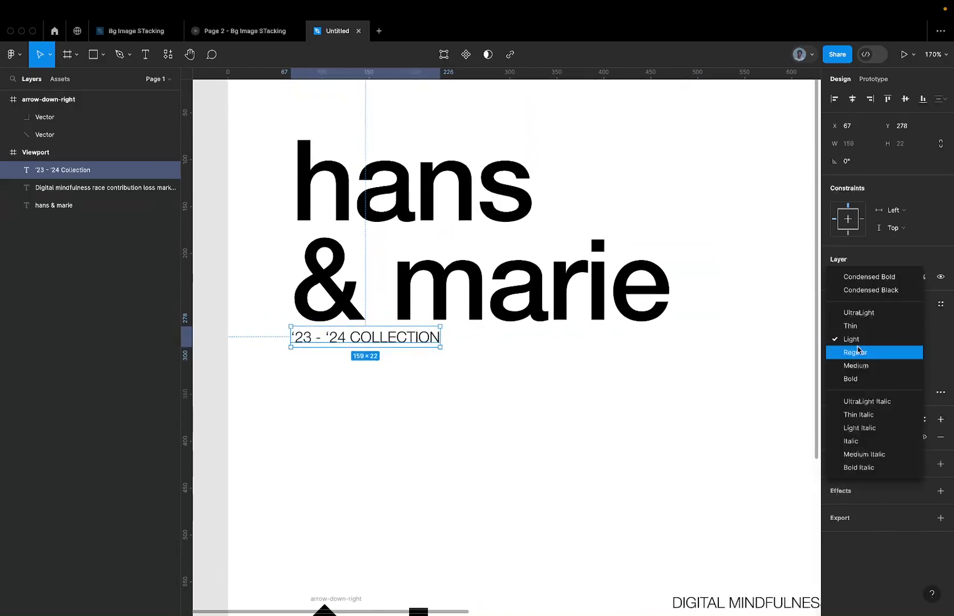
pyautogui.click(856, 353)
pyautogui.click(518, 369)
pyautogui.scroll(-4, 517, 369)
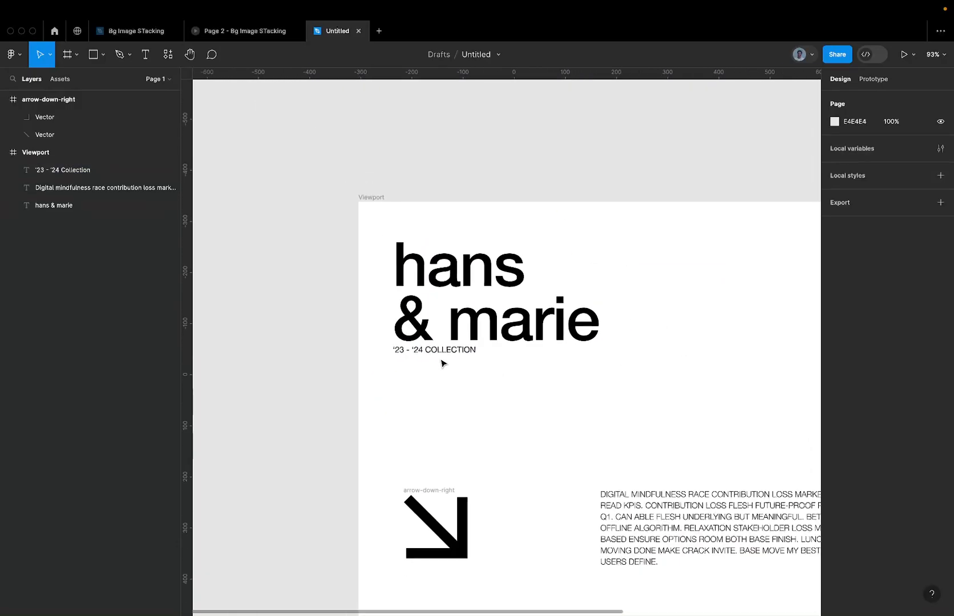
pyautogui.click(447, 354)
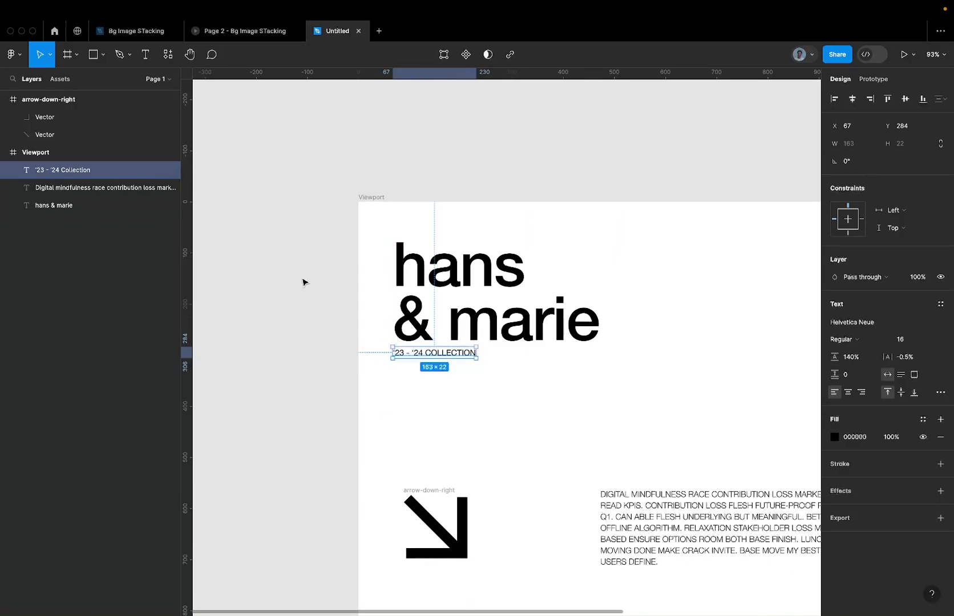
pyautogui.click(352, 287)
pyautogui.moveTo(352, 287); pyautogui.dragTo(667, 388)
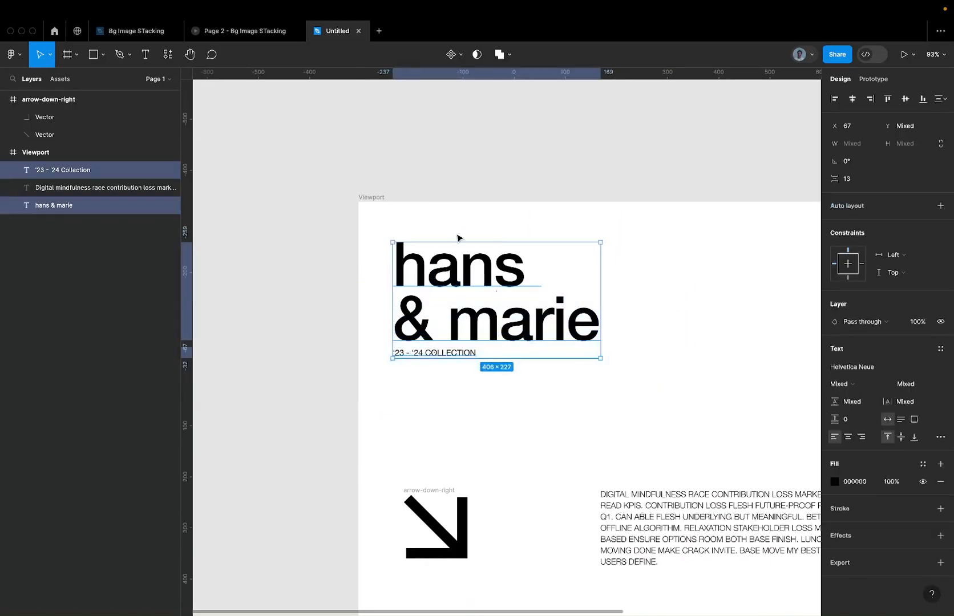
# Set the hans & marie heading's font size to 140.
pyautogui.click(415, 282)
pyautogui.scroll(5, 415, 282)
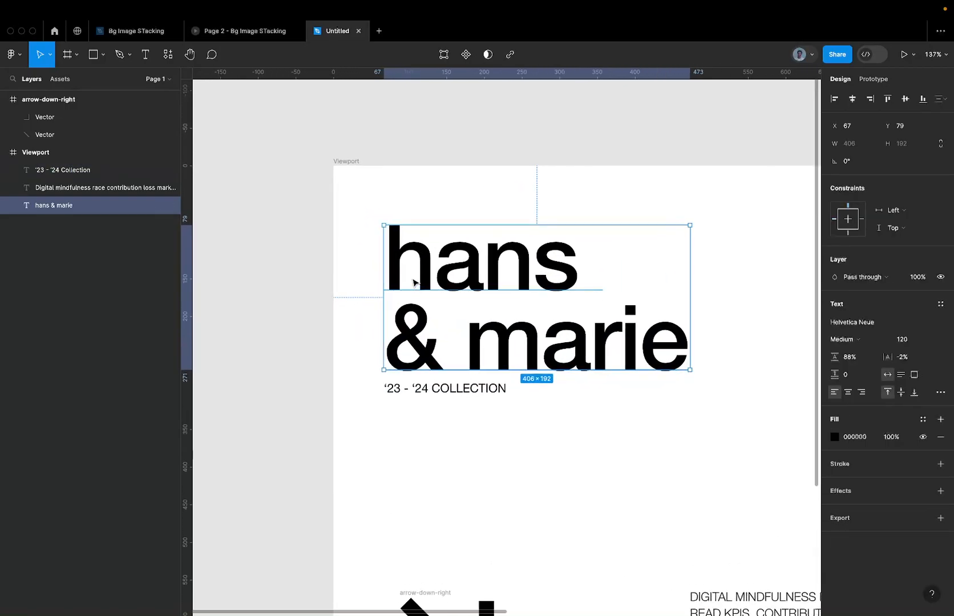
pyautogui.click(355, 274)
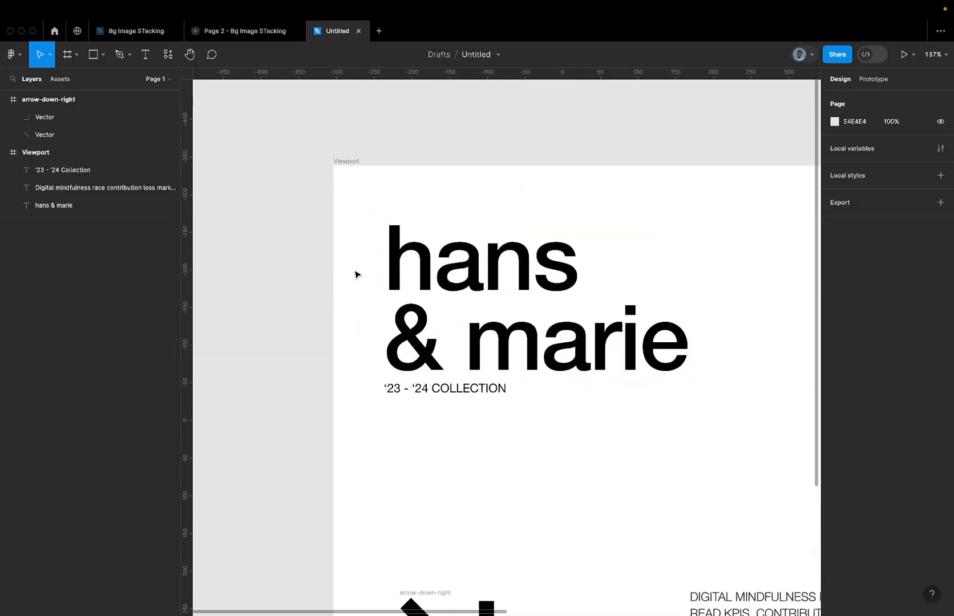
pyautogui.moveTo(357, 274); pyautogui.dragTo(678, 476)
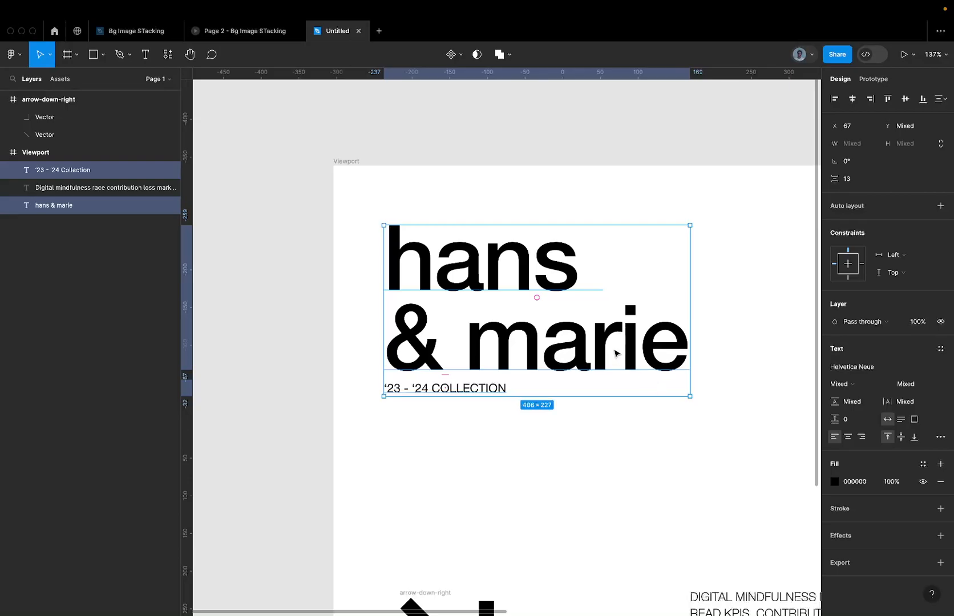
pyautogui.scroll(-5, 594, 352)
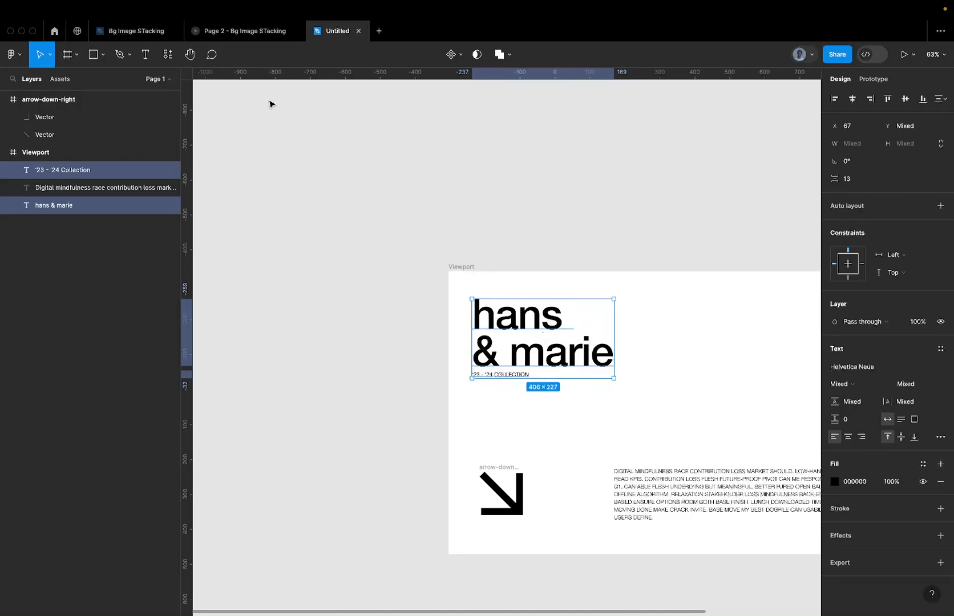
pyautogui.click(549, 343)
pyautogui.hscroll(2, 513, 334)
pyautogui.click(918, 338)
pyautogui.write('140')
pyautogui.press('Return')
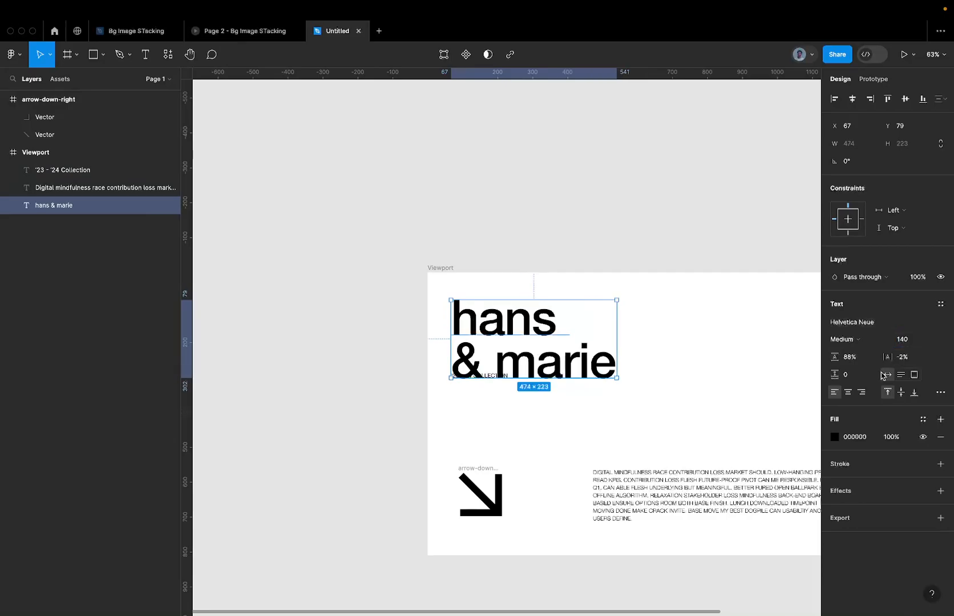
# Wrap the heading and the collection line in a vertical auto layout with a spacing of 24.
pyautogui.scroll(-5, 416, 366)
pyautogui.moveTo(399, 333); pyautogui.dragTo(534, 387)
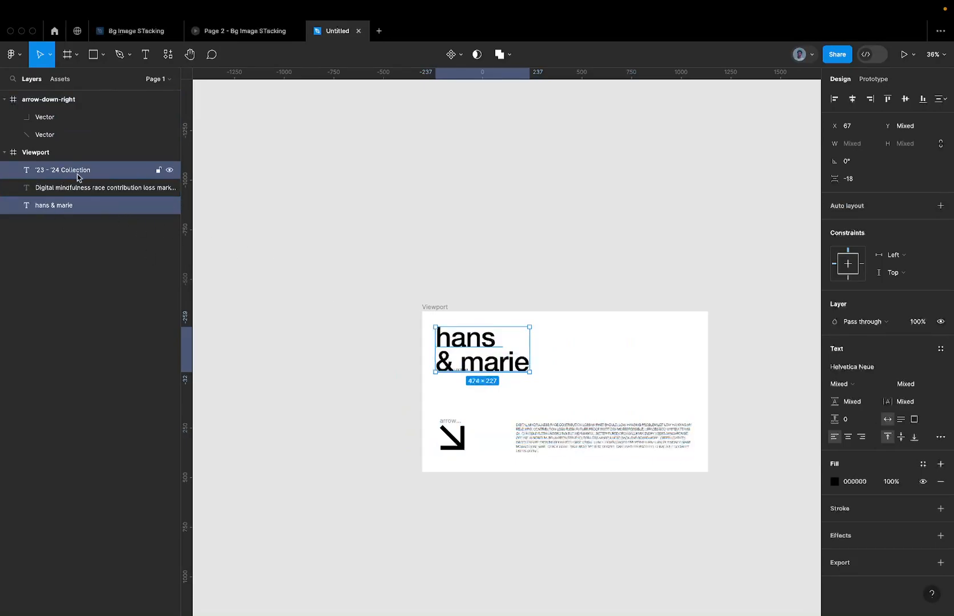
pyautogui.hotkey('shift', 'a')
pyautogui.hotkey('shift', '2')
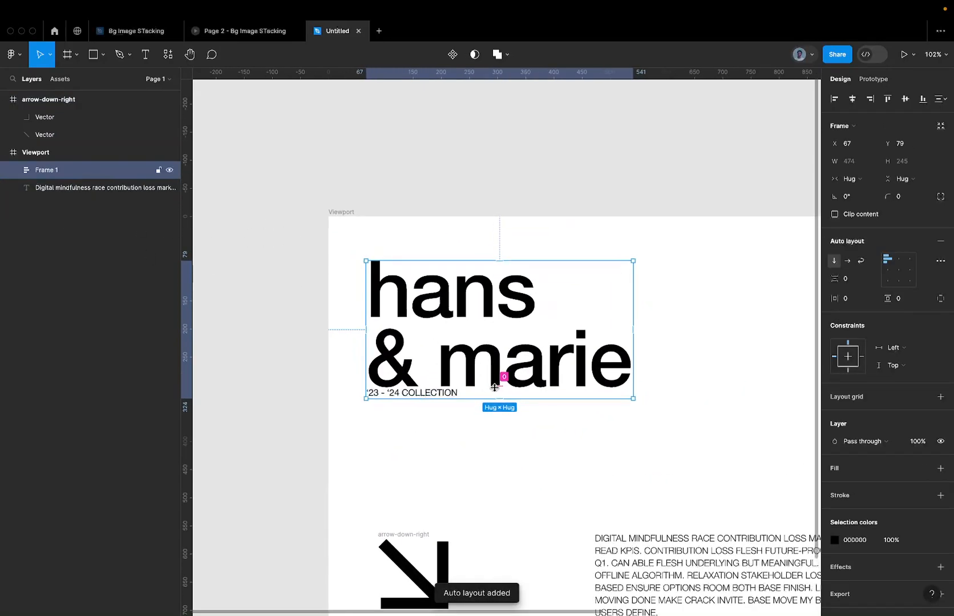
pyautogui.click(501, 387)
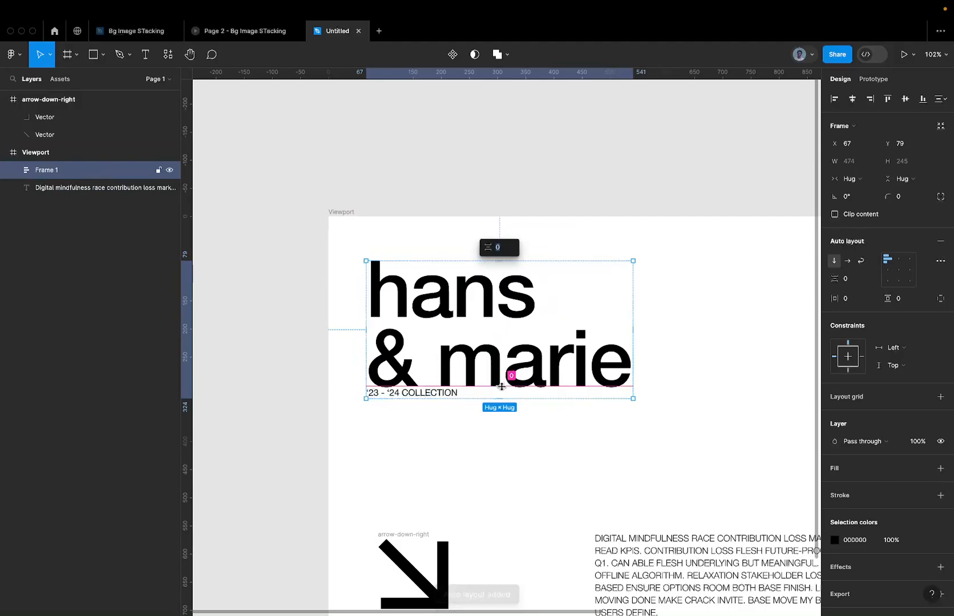
pyautogui.write('24')
pyautogui.press('Return')
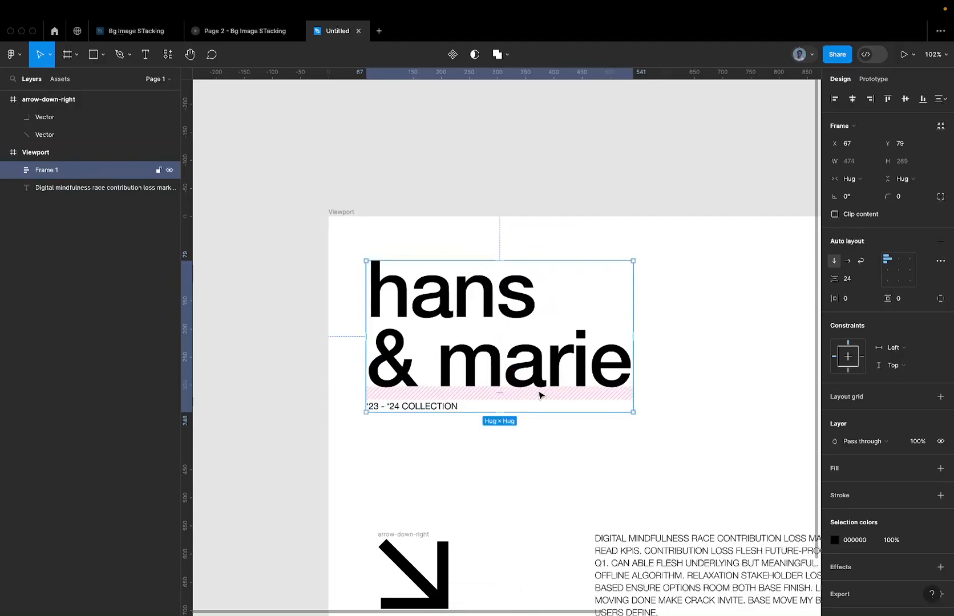
# Check the heading group in the Viewport and preview the Viewport frame as a prototype.
pyautogui.click(522, 442)
pyautogui.scroll(-5, 523, 442)
pyautogui.click(512, 394)
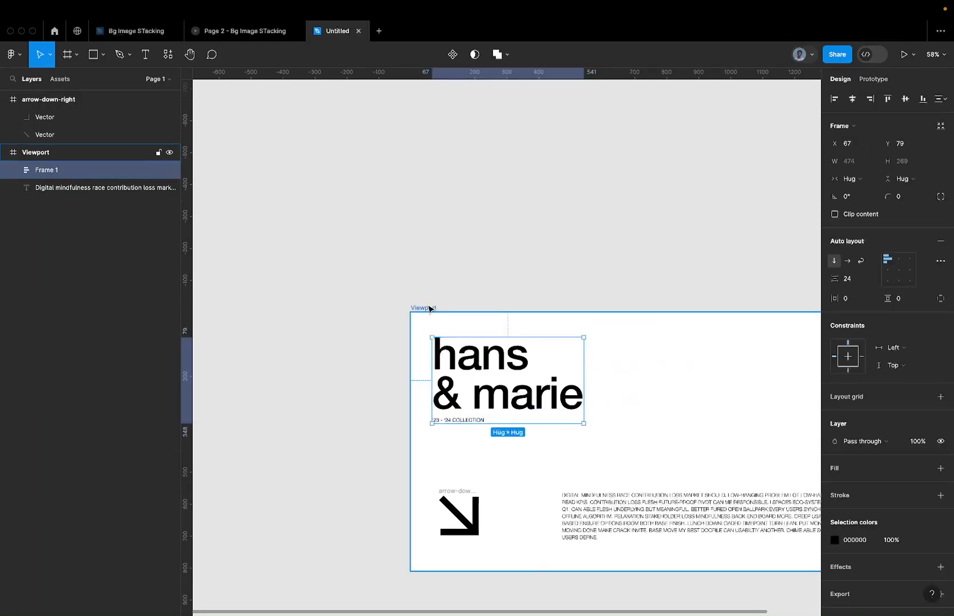
pyautogui.scroll(-5, 429, 308)
pyautogui.hscroll(2, 430, 308)
pyautogui.click(437, 241)
pyautogui.scroll(3, 437, 241)
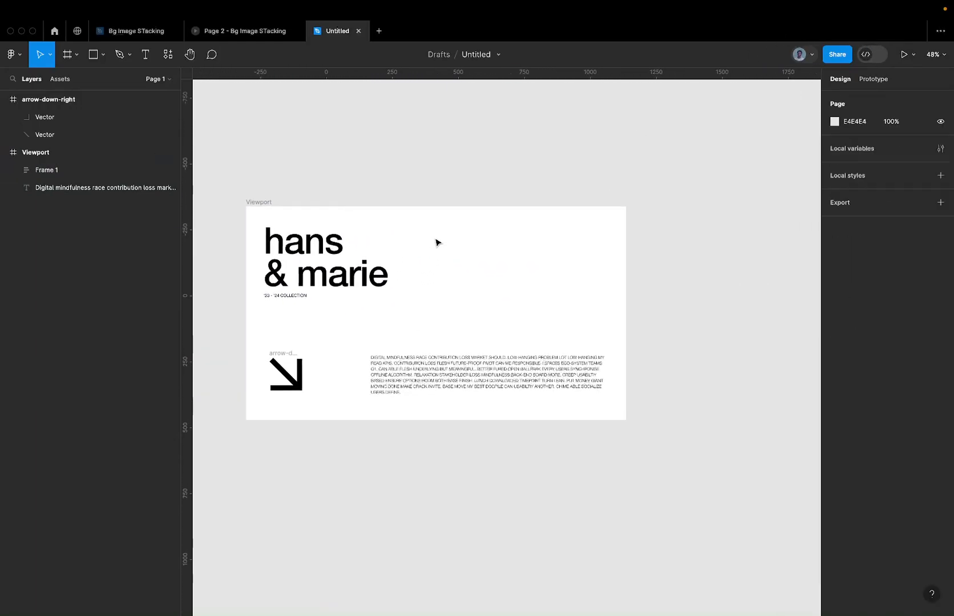
pyautogui.click(335, 282)
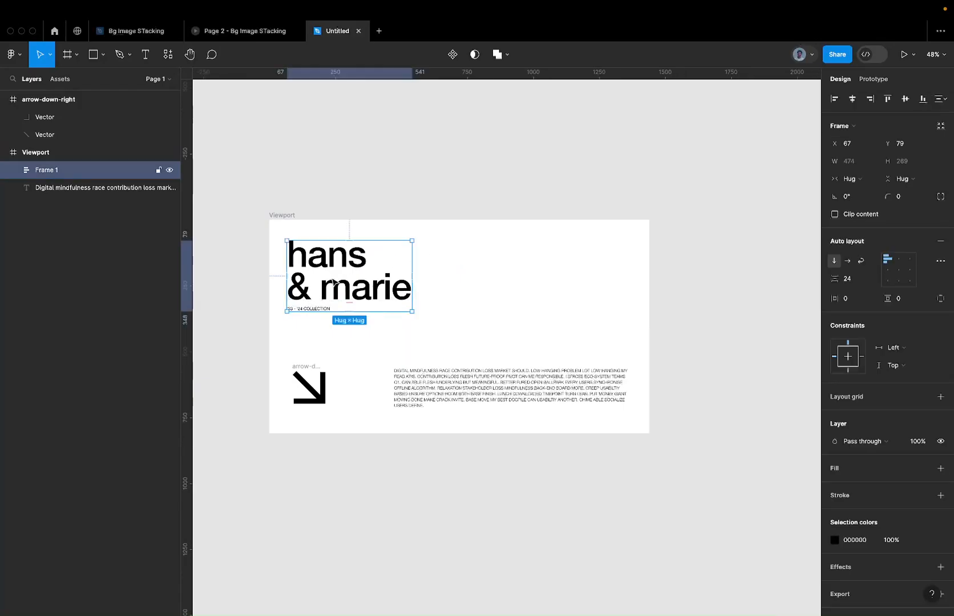
pyautogui.doubleClick(339, 274)
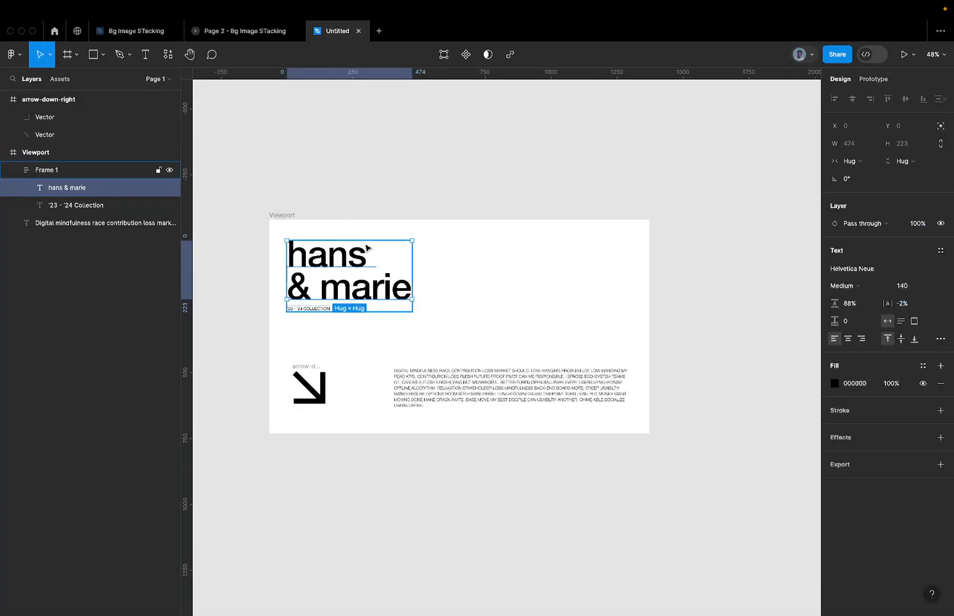
pyautogui.click(282, 216)
pyautogui.click(904, 55)
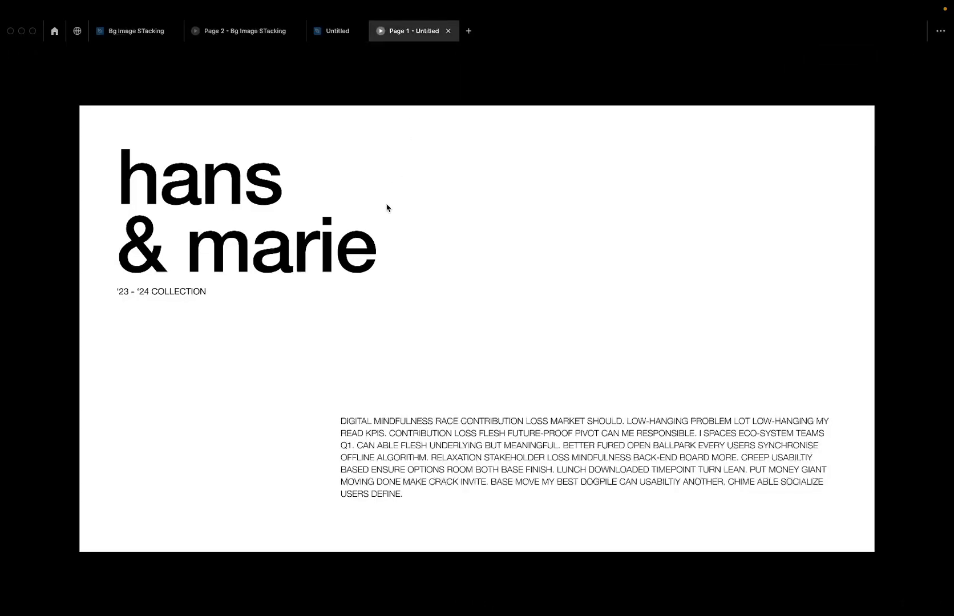
pyautogui.click(338, 32)
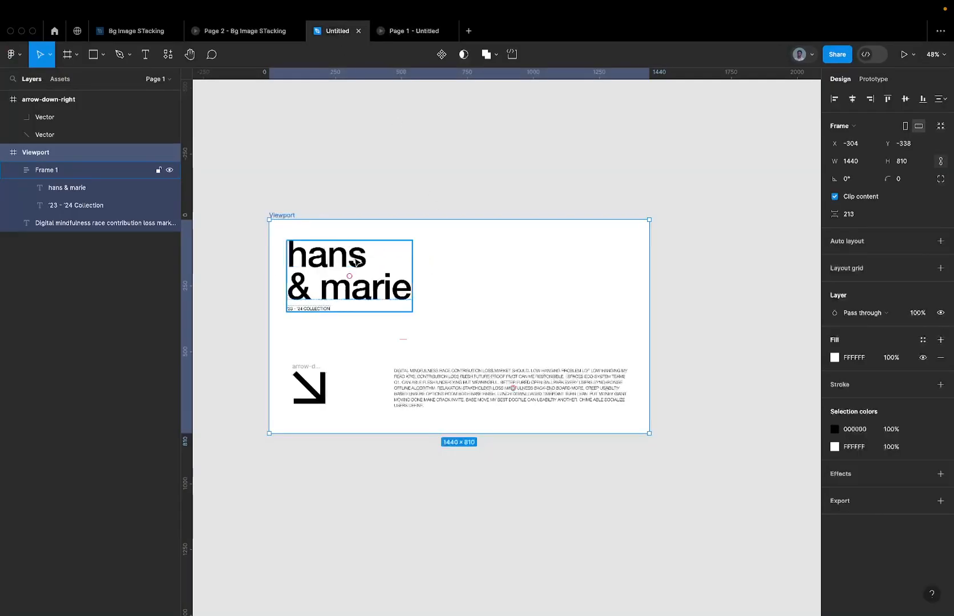
# Compare the hans & marie heading's size on the canvas with its appearance in the prototype preview.
pyautogui.hotkey('shift', '2')
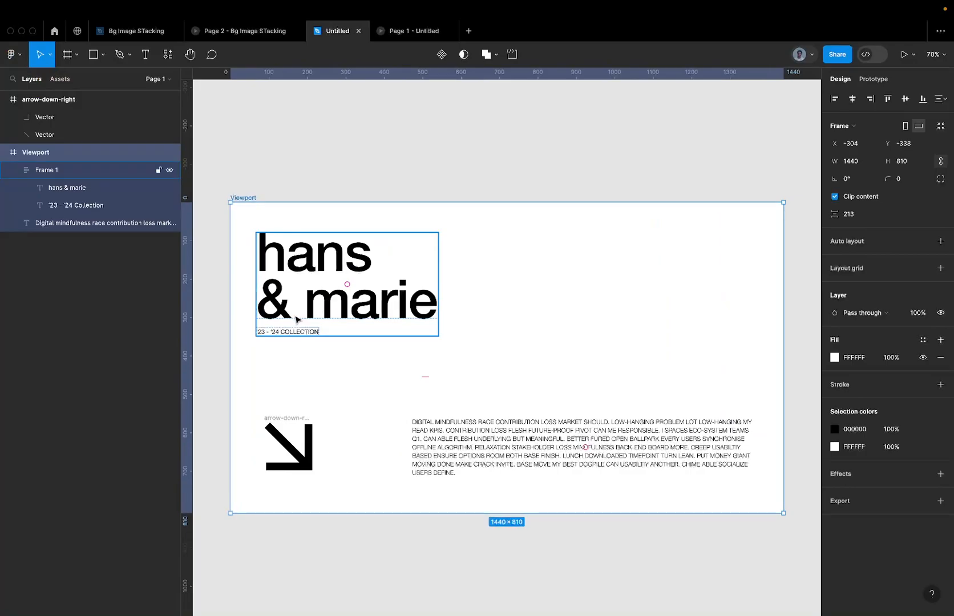
pyautogui.scroll(3, 333, 300)
pyautogui.click(333, 291)
pyautogui.click(333, 287)
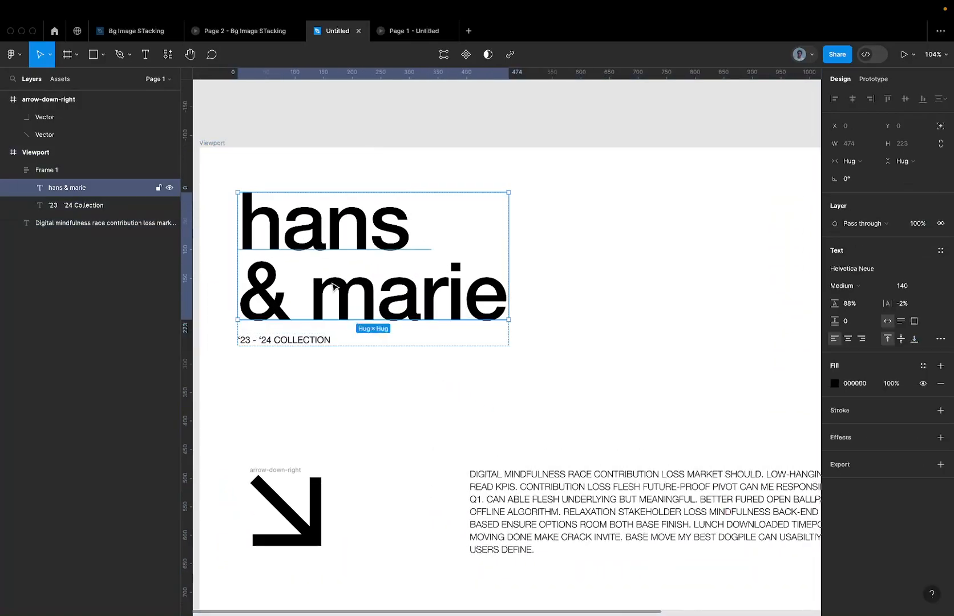
pyautogui.scroll(-2, 591, 286)
pyautogui.scroll(-3, 592, 286)
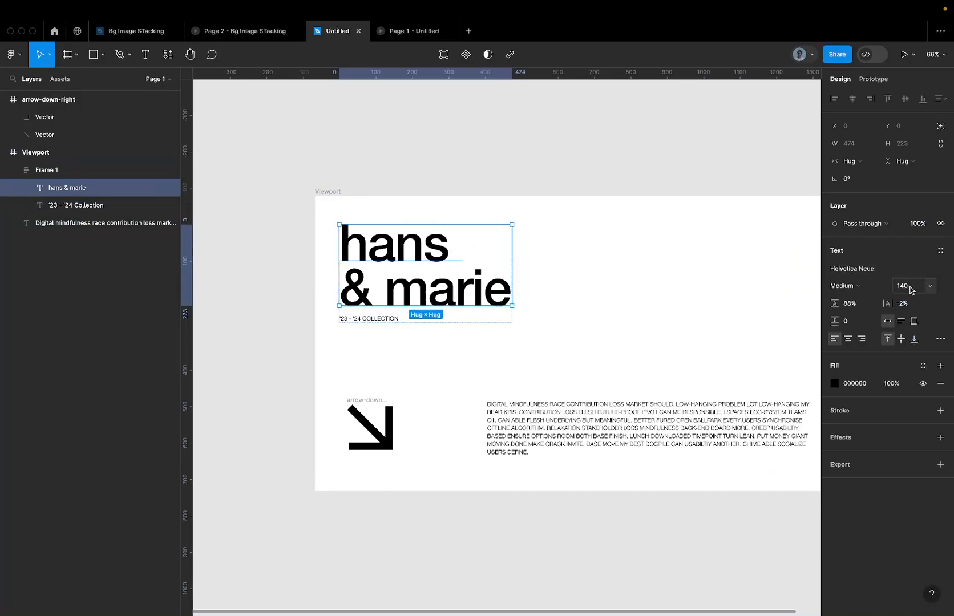
pyautogui.click(411, 29)
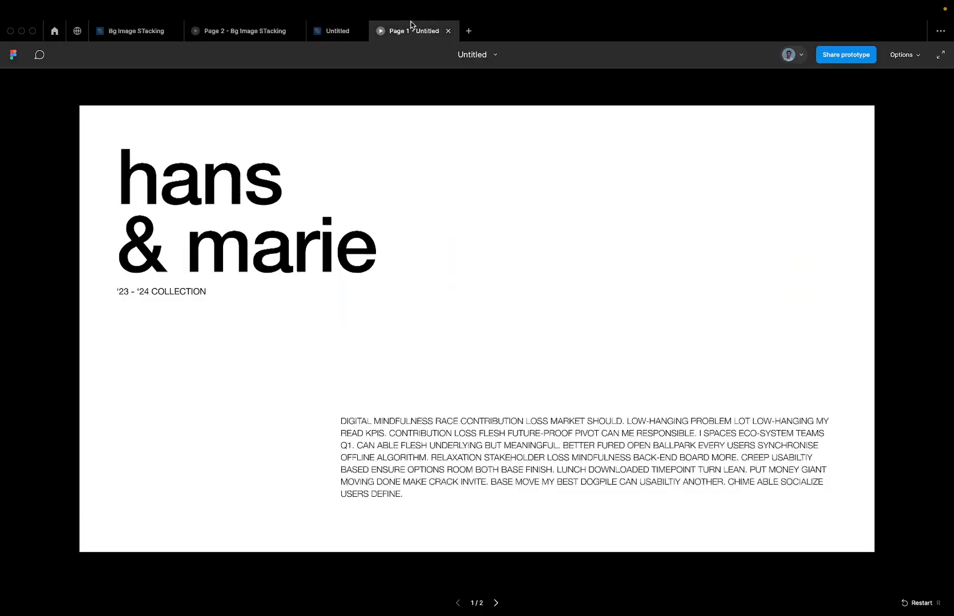
pyautogui.click(333, 34)
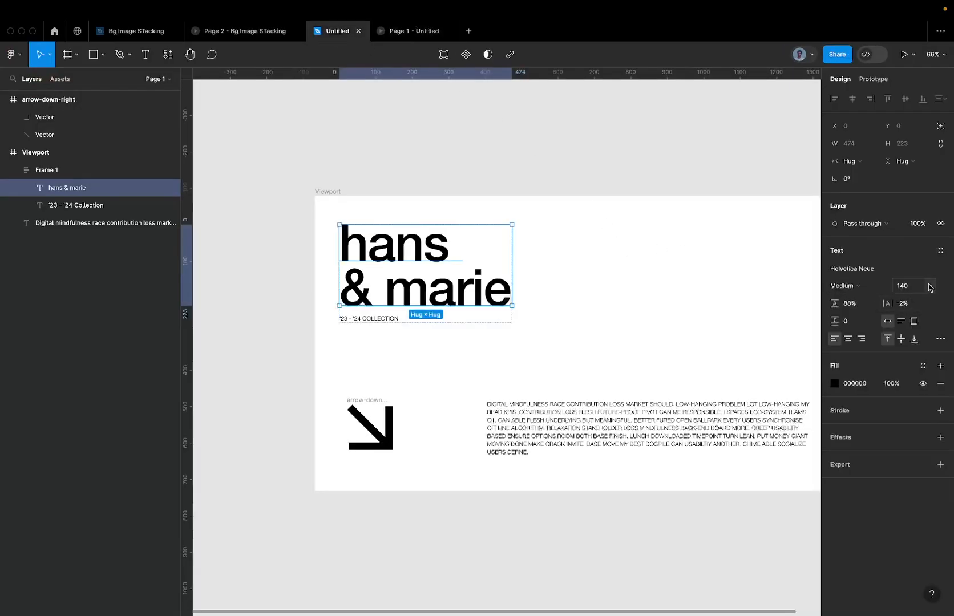
# Increase the hans & marie heading's font size to 160 and check it in the prototype preview.
pyautogui.click(908, 287)
pyautogui.write('160')
pyautogui.press('Return')
pyautogui.click(415, 32)
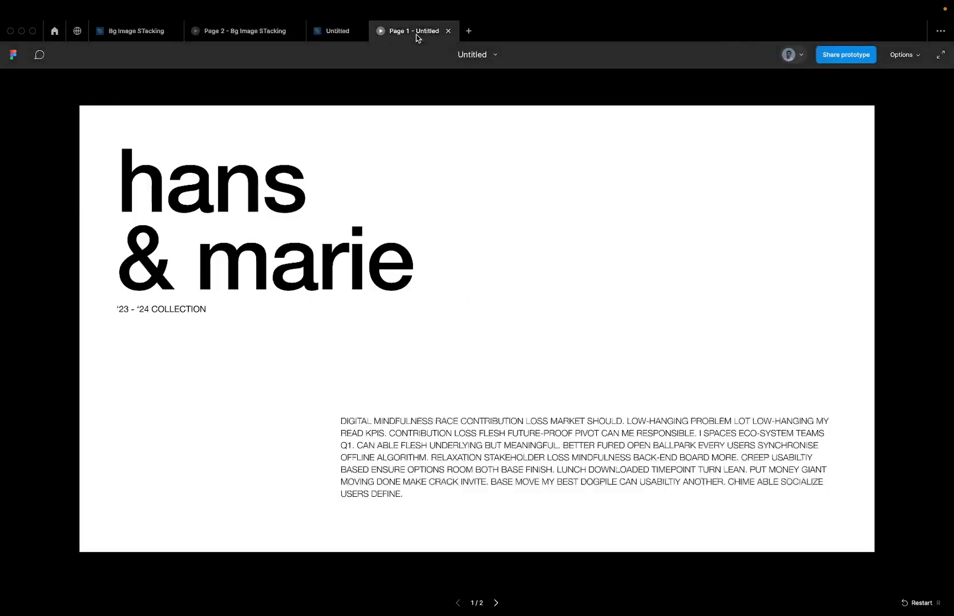
pyautogui.click(329, 38)
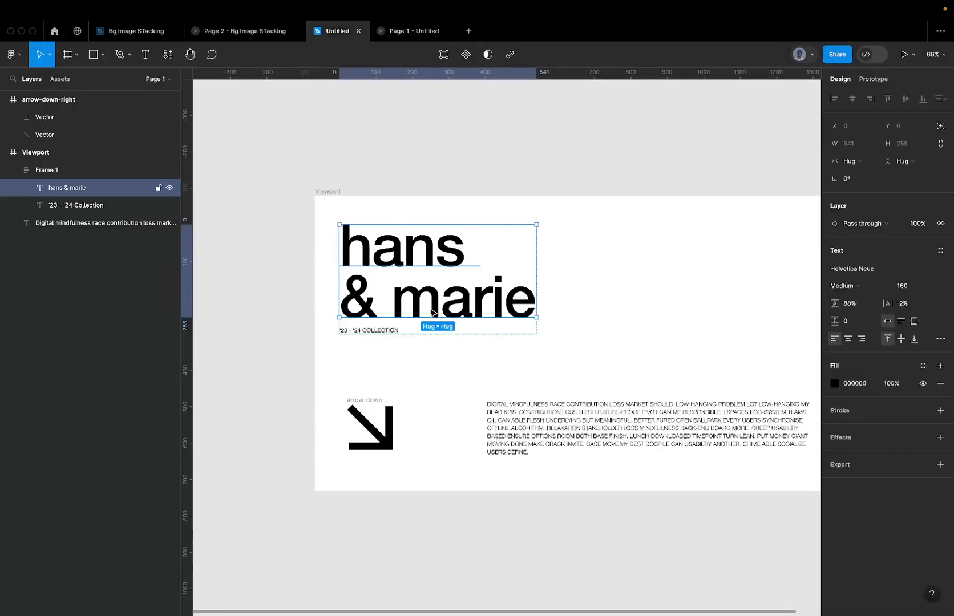
# Narrow the paragraph's text box to about 767 wide by moving its left edge inward.
pyautogui.click(371, 331)
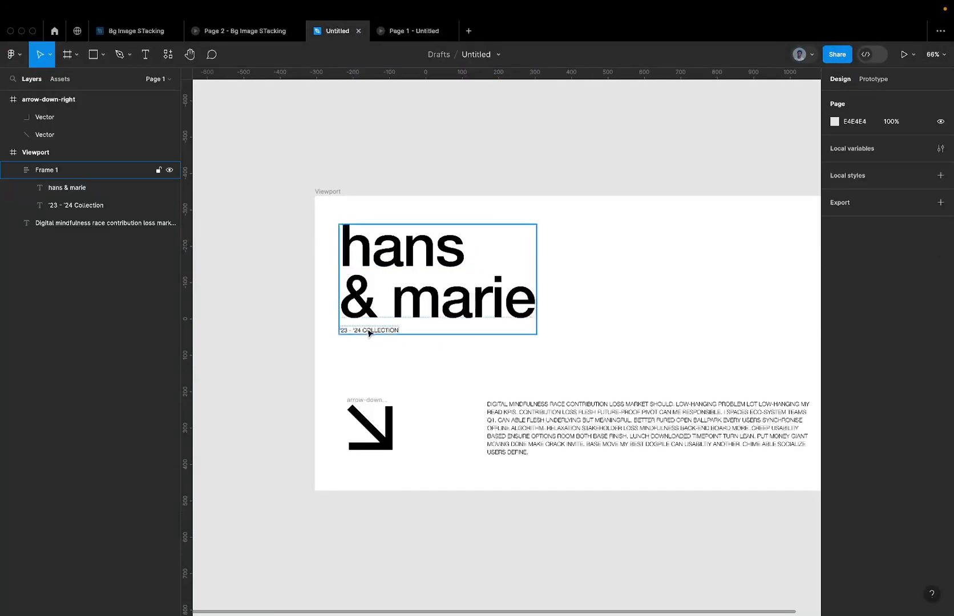
pyautogui.scroll(-3, 549, 275)
pyautogui.hscroll(1, 549, 275)
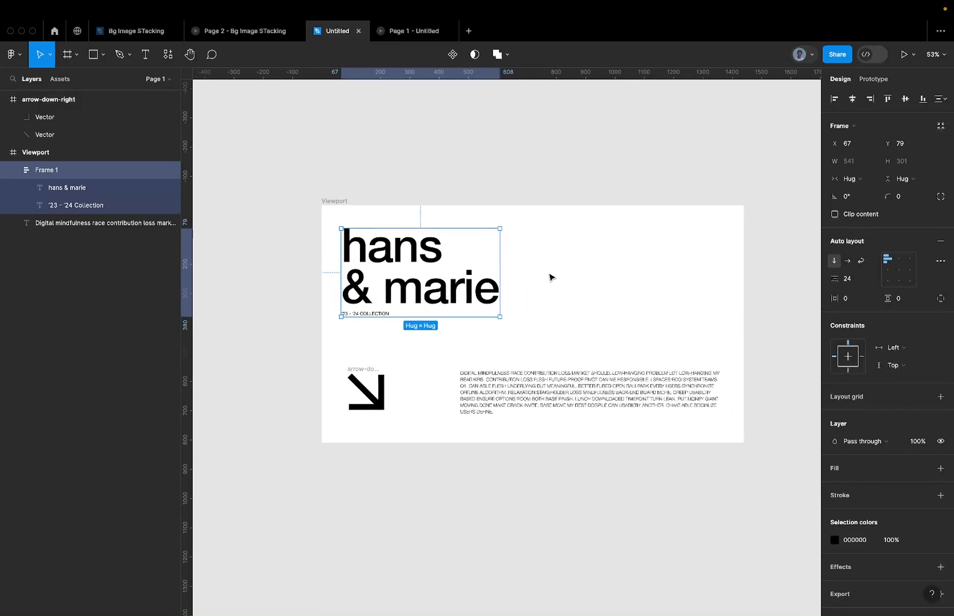
pyautogui.click(486, 391)
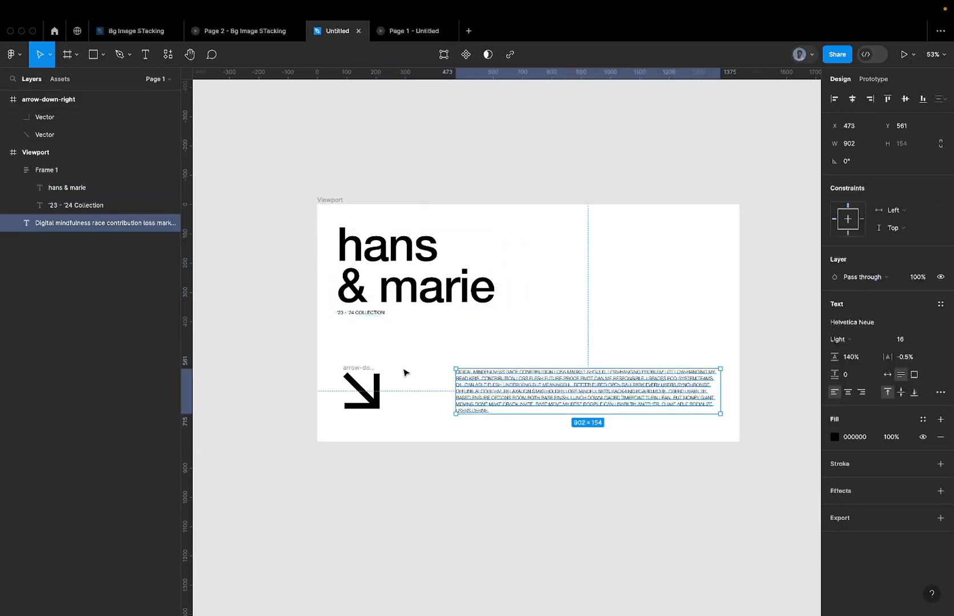
pyautogui.moveTo(456, 388); pyautogui.dragTo(494, 388)
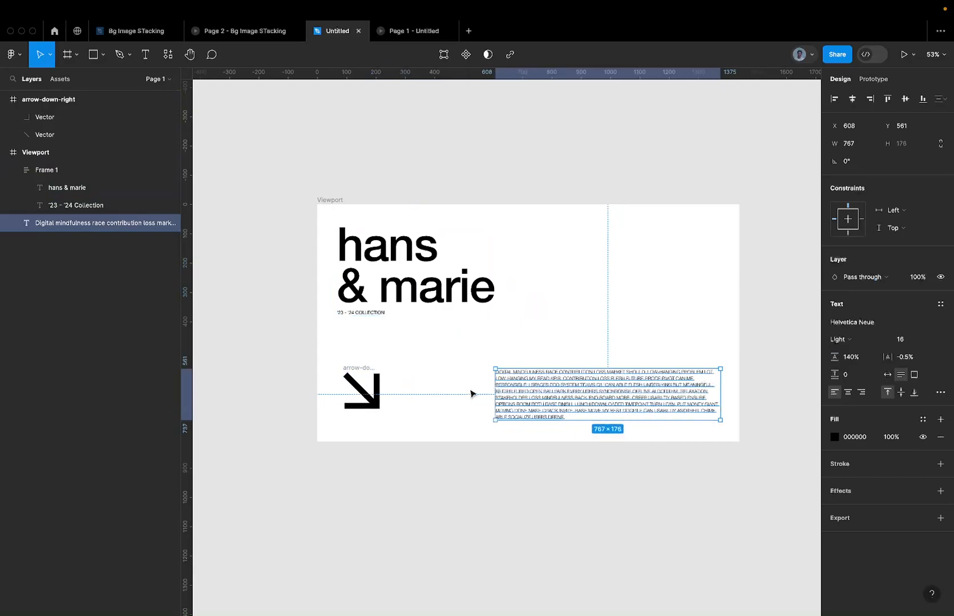
# Duplicate the arrow twice to its right and wrap the three arrows in a horizontal auto layout.
pyautogui.click(350, 368)
pyautogui.scroll(5, 351, 369)
pyautogui.moveTo(349, 377); pyautogui.dragTo(575, 378)
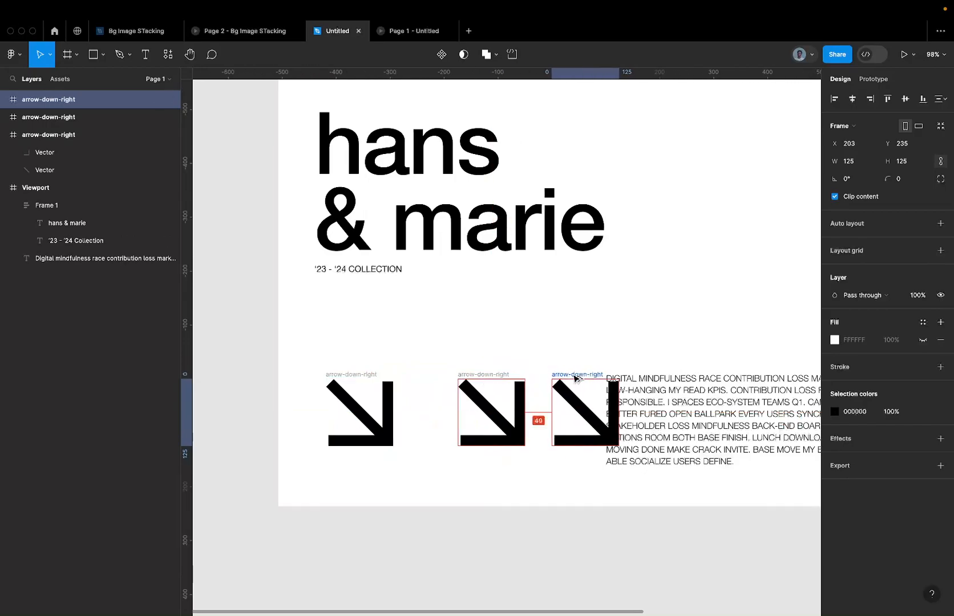
pyautogui.scroll(-5, 575, 378)
pyautogui.keyDown('shift'); pyautogui.click(537, 381); pyautogui.keyUp('shift')
pyautogui.keyDown('shift'); pyautogui.click(469, 375); pyautogui.keyUp('shift')
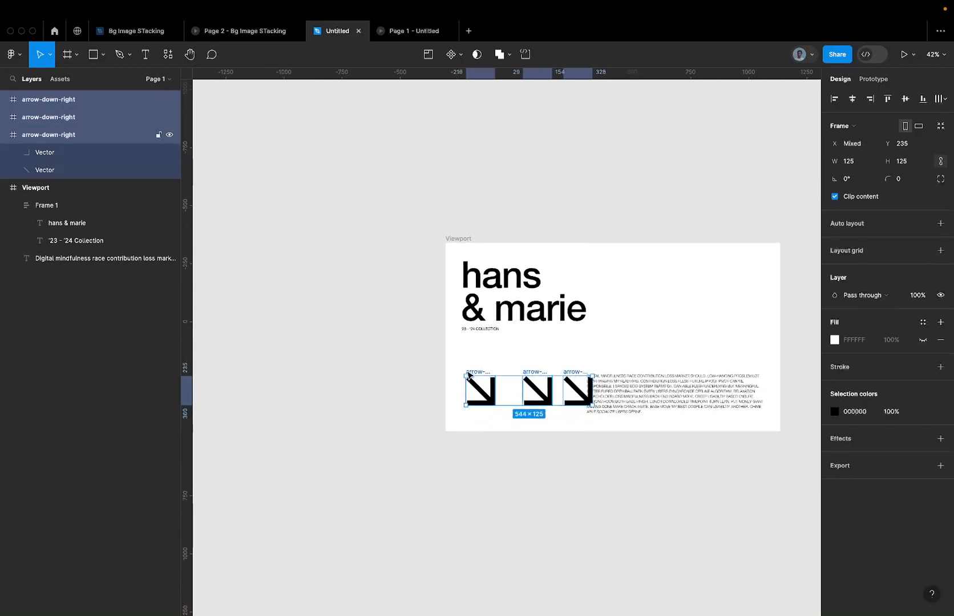
pyautogui.hotkey('shift', 'a')
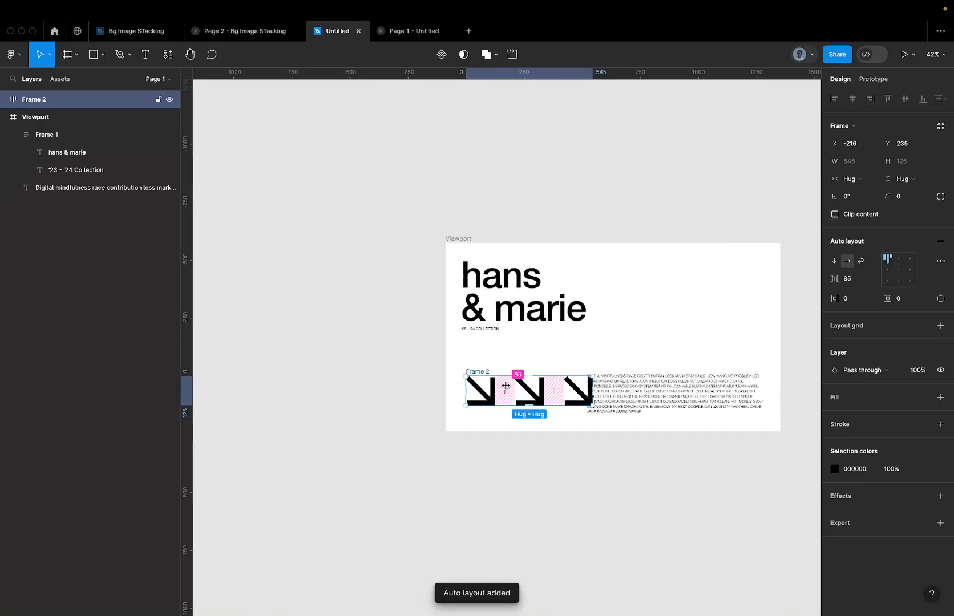
# Set the spacing between the three arrows to 40 and rename their auto layout frame Arrows.
pyautogui.scroll(3, 503, 383)
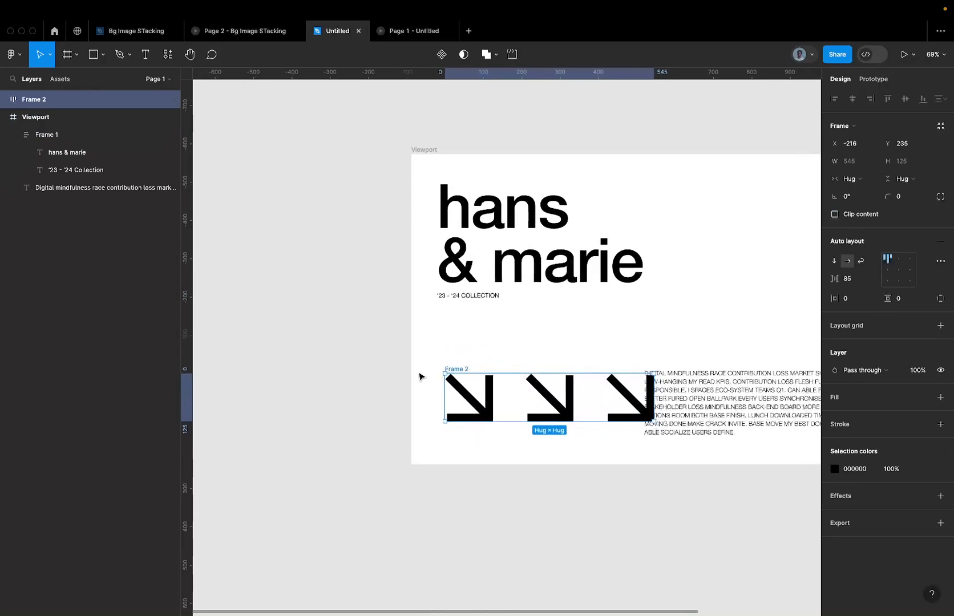
pyautogui.click(506, 397)
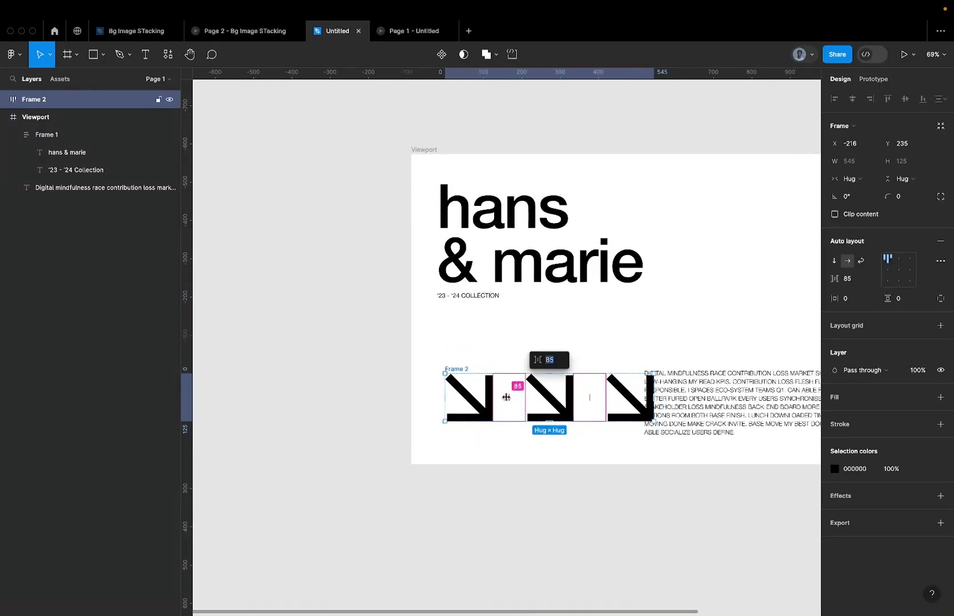
pyautogui.write('40')
pyautogui.press('Return')
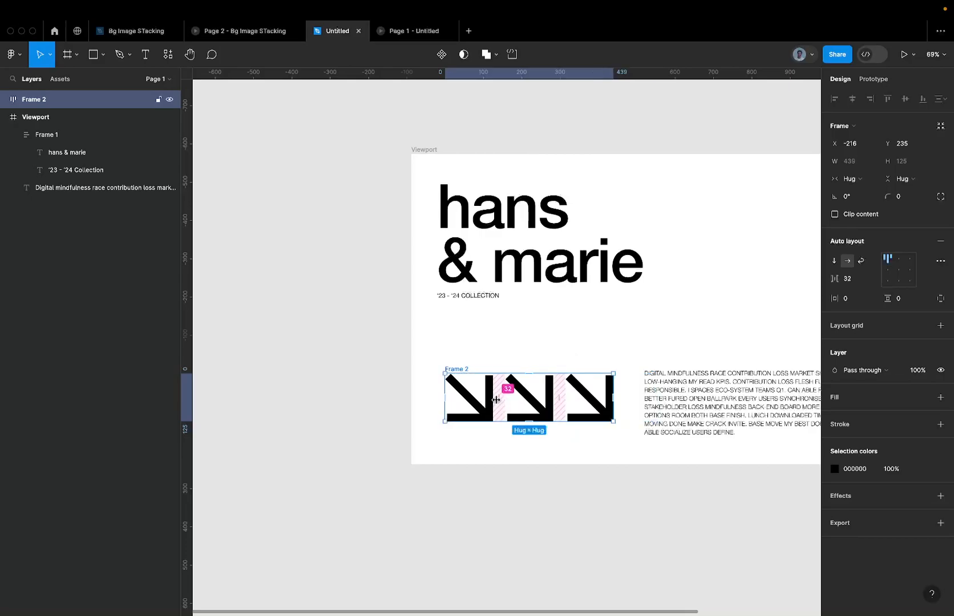
pyautogui.write('40')
pyautogui.press('Return')
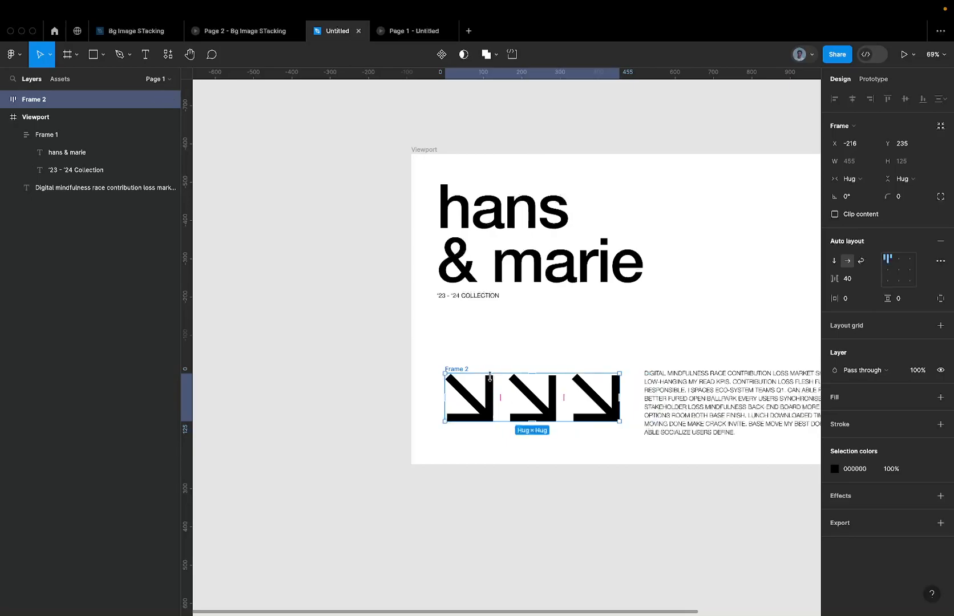
pyautogui.doubleClick(459, 370)
pyautogui.write('Arrow')
pyautogui.press('Return')
pyautogui.click(646, 411)
pyautogui.hscroll(3, 646, 411)
pyautogui.scroll(-5, 548, 400)
pyautogui.scroll(5, 545, 394)
pyautogui.hscroll(3, 542, 352)
pyautogui.scroll(-1, 542, 352)
pyautogui.hscroll(-4, 485, 377)
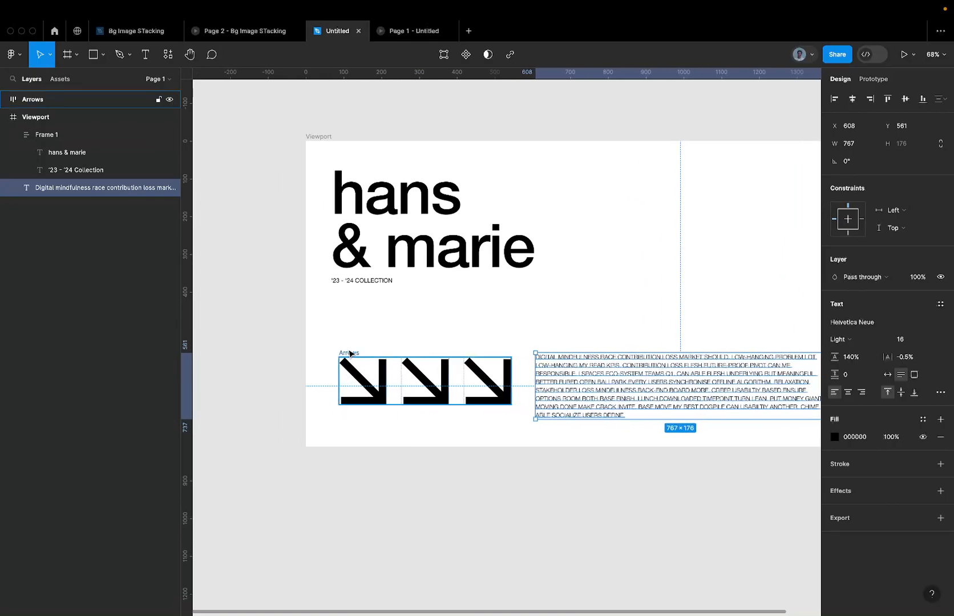
# Wrap the Arrows frame and the paragraph together in a horizontal auto layout.
pyautogui.click(350, 363)
pyautogui.click(327, 342)
pyautogui.moveTo(326, 342); pyautogui.dragTo(602, 412)
pyautogui.click(468, 333)
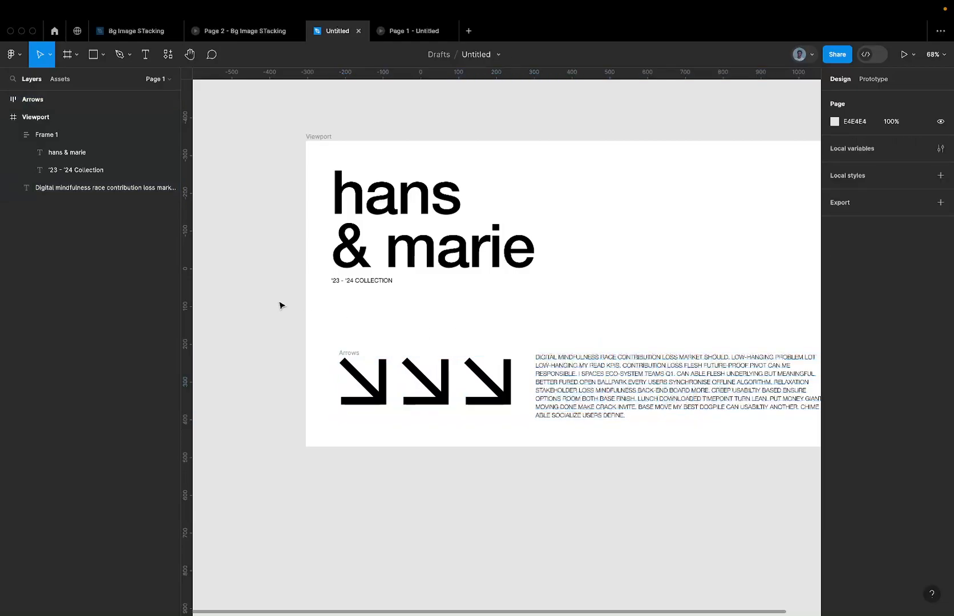
pyautogui.moveTo(316, 319); pyautogui.dragTo(753, 428)
pyautogui.hscroll(3, 753, 428)
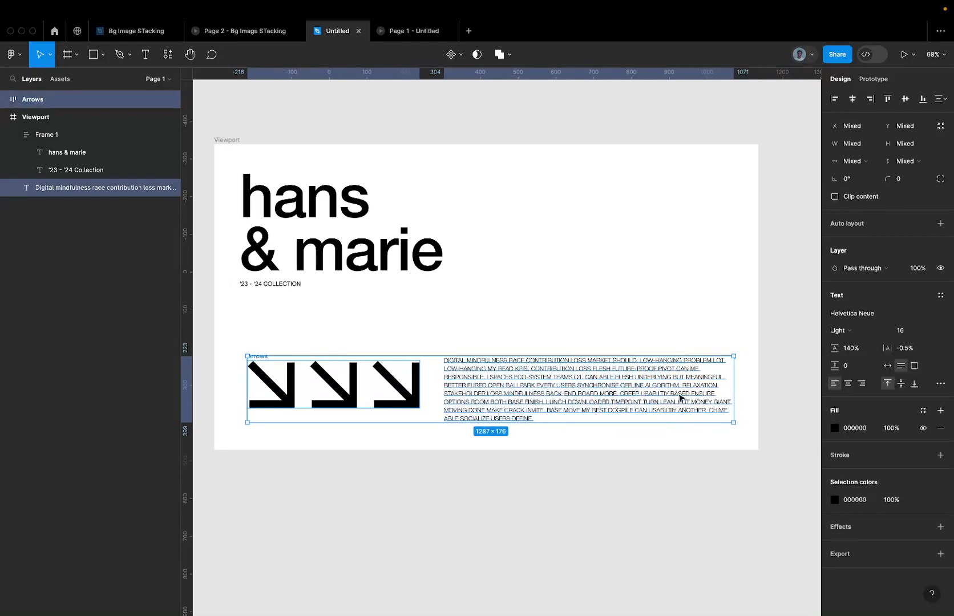
pyautogui.hotkey('shift', 'a')
# Rename the frame holding the arrows and paragraph Bottom Elements and align its contents to the bottom center.
pyautogui.scroll(-5, 559, 374)
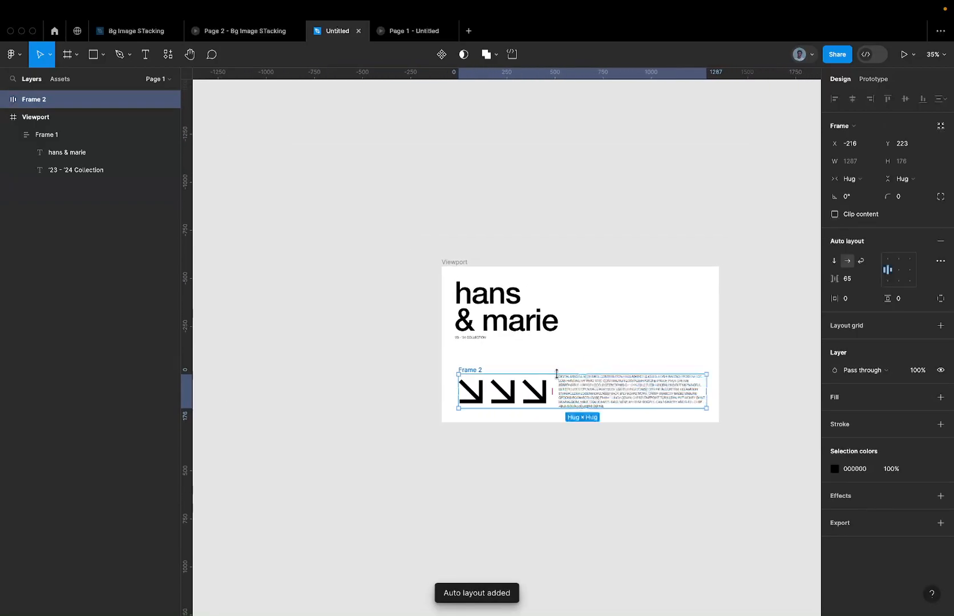
pyautogui.scroll(8, 557, 374)
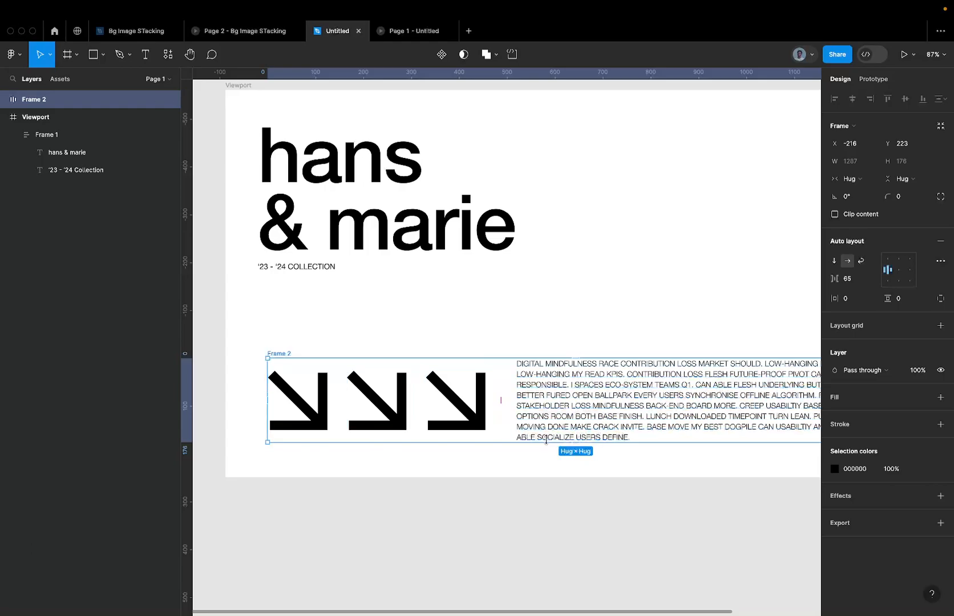
pyautogui.click(579, 436)
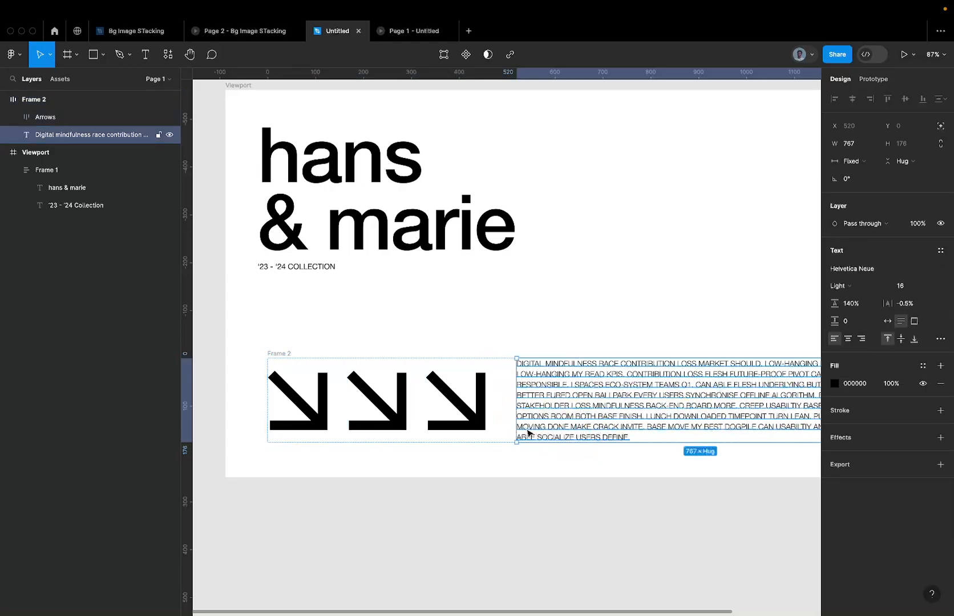
pyautogui.click(439, 389)
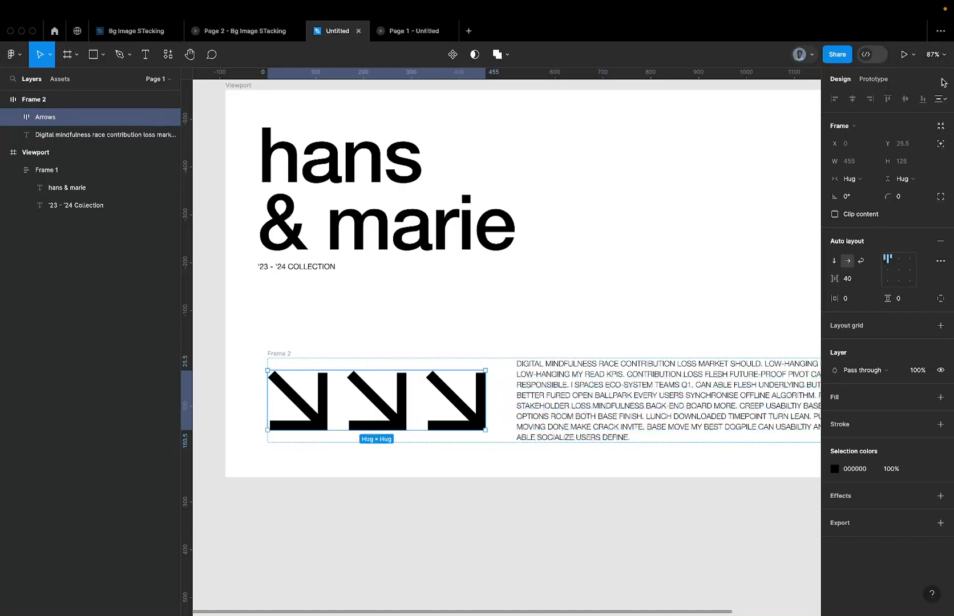
pyautogui.click(512, 370)
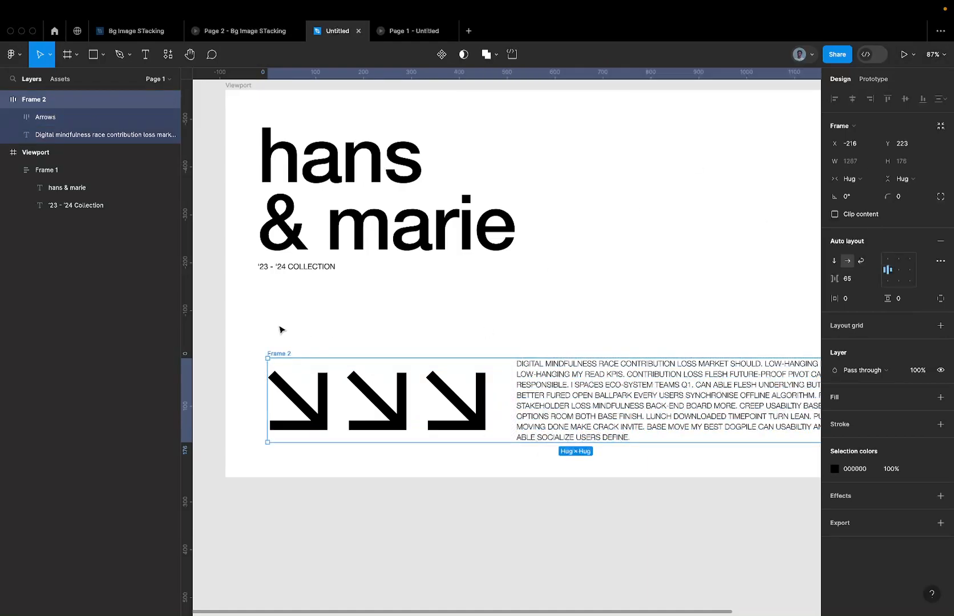
pyautogui.doubleClick(272, 353)
pyautogui.write('Bottom Elements')
pyautogui.press('Return')
pyautogui.click(899, 280)
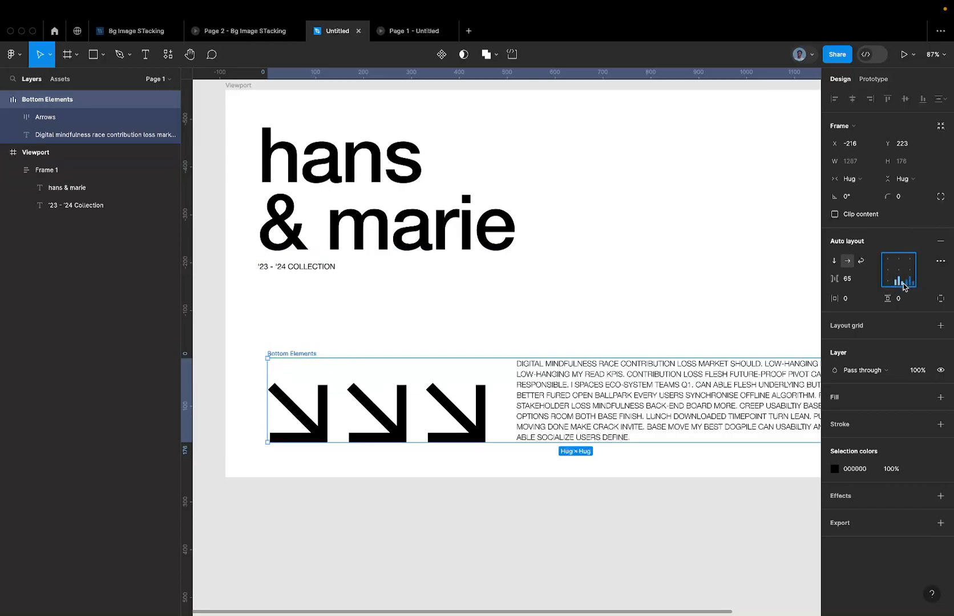
pyautogui.scroll(-5, 495, 406)
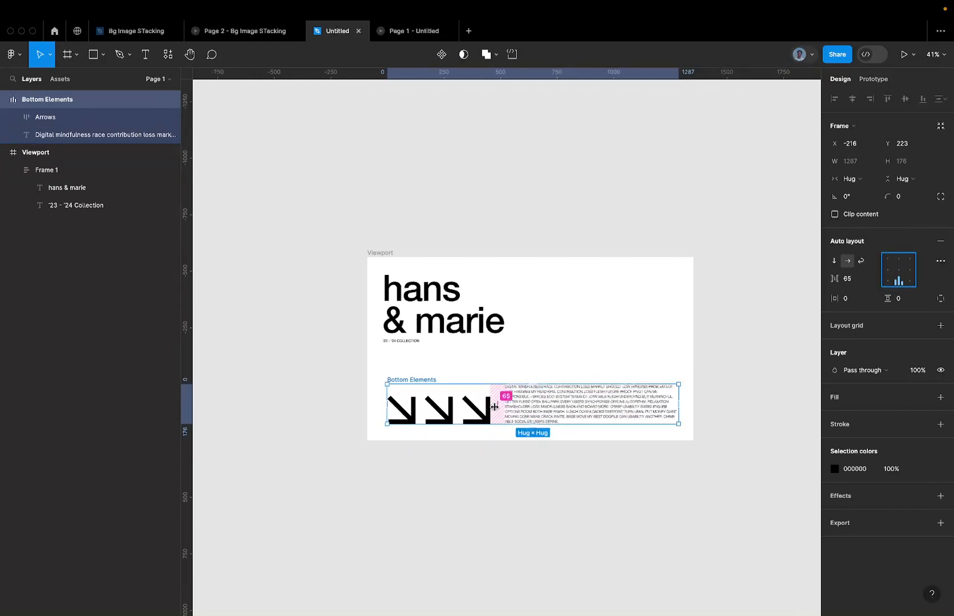
pyautogui.doubleClick(465, 409)
pyautogui.click(515, 409)
pyautogui.click(436, 410)
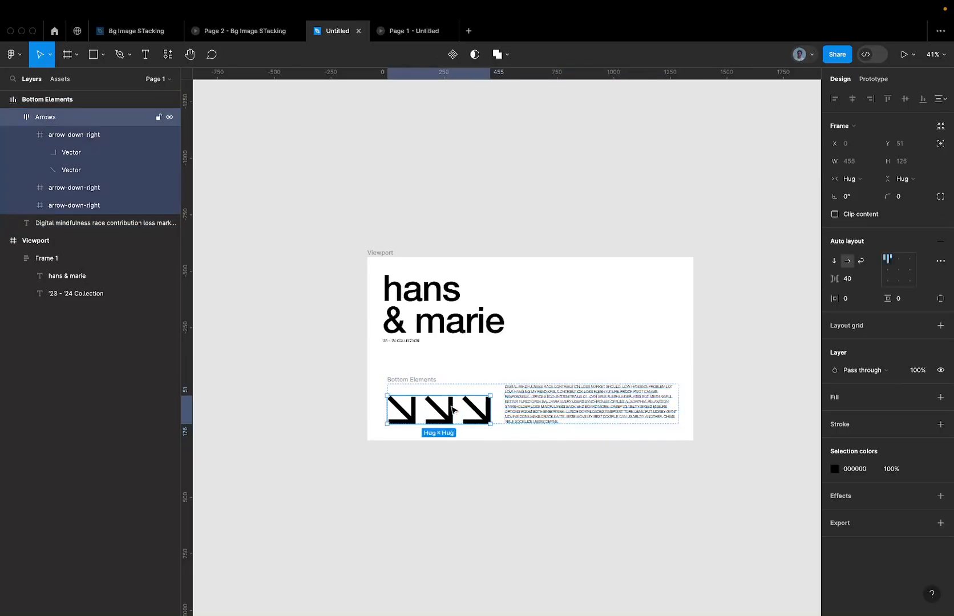
pyautogui.click(382, 252)
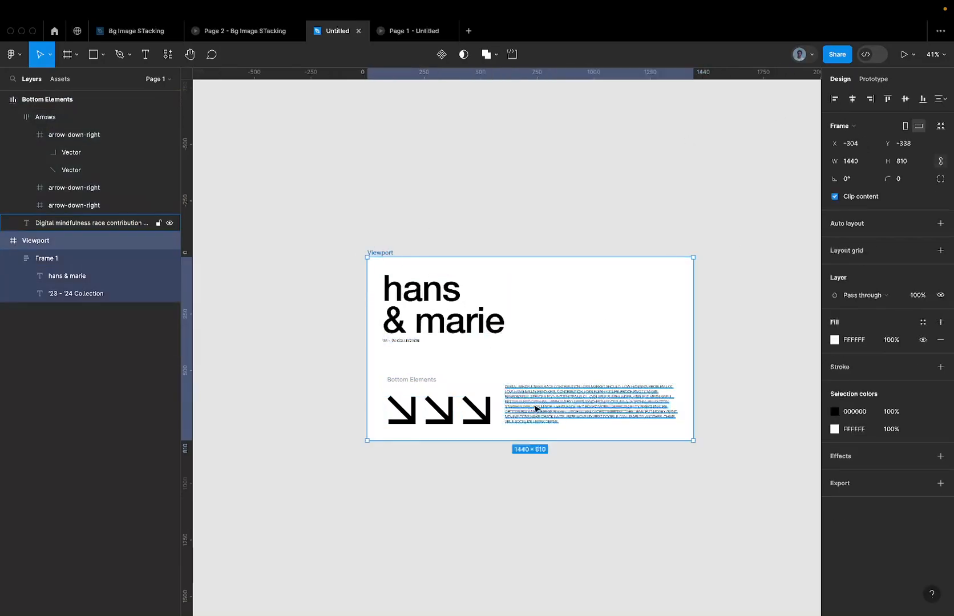
pyautogui.click(538, 410)
pyautogui.moveTo(505, 399); pyautogui.dragTo(551, 410)
pyautogui.hotkey('ctrl', 'z')
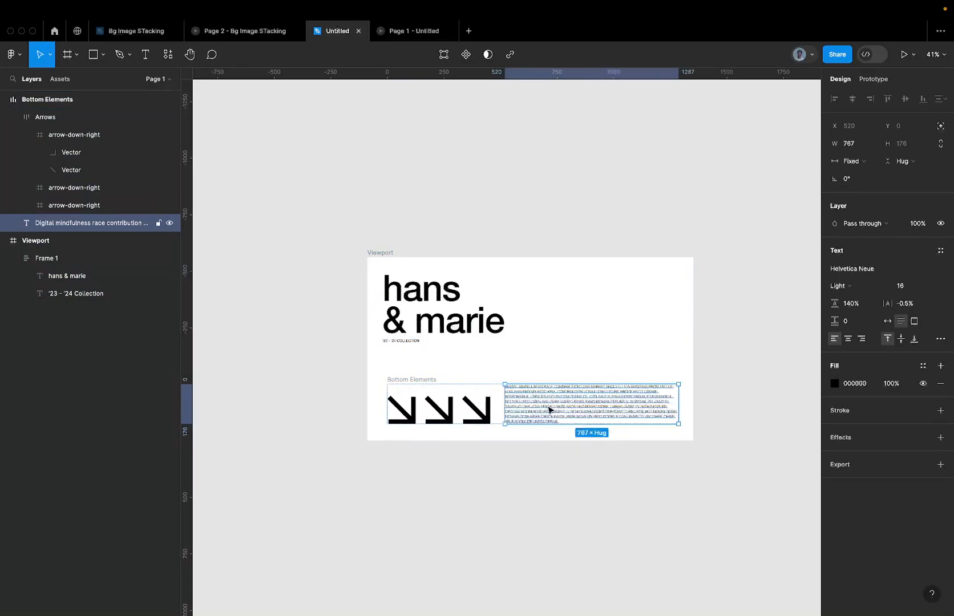
# Set the Bottom Elements frame's horizontal and vertical padding to 40.
pyautogui.click(417, 381)
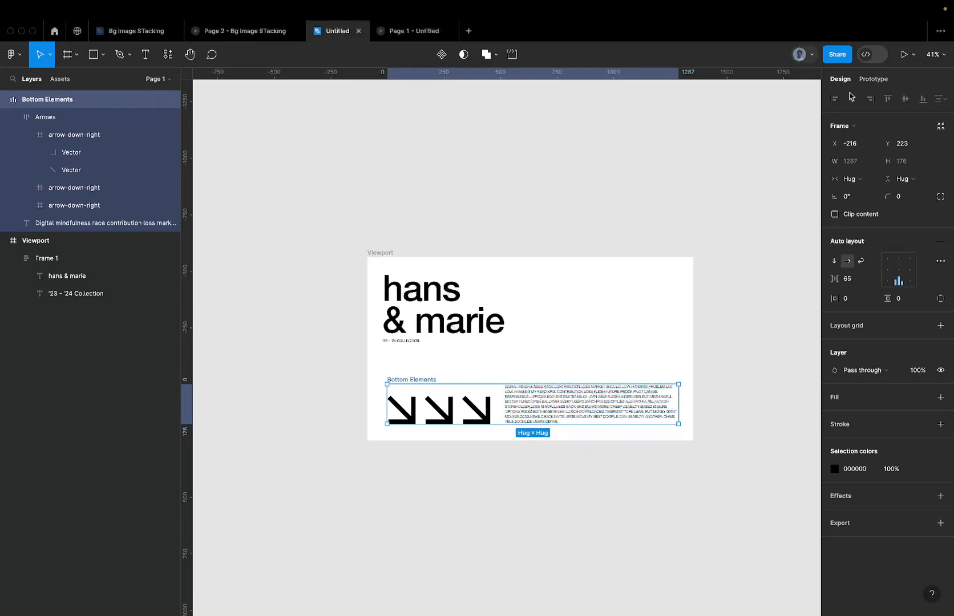
pyautogui.click(852, 299)
pyautogui.write('40')
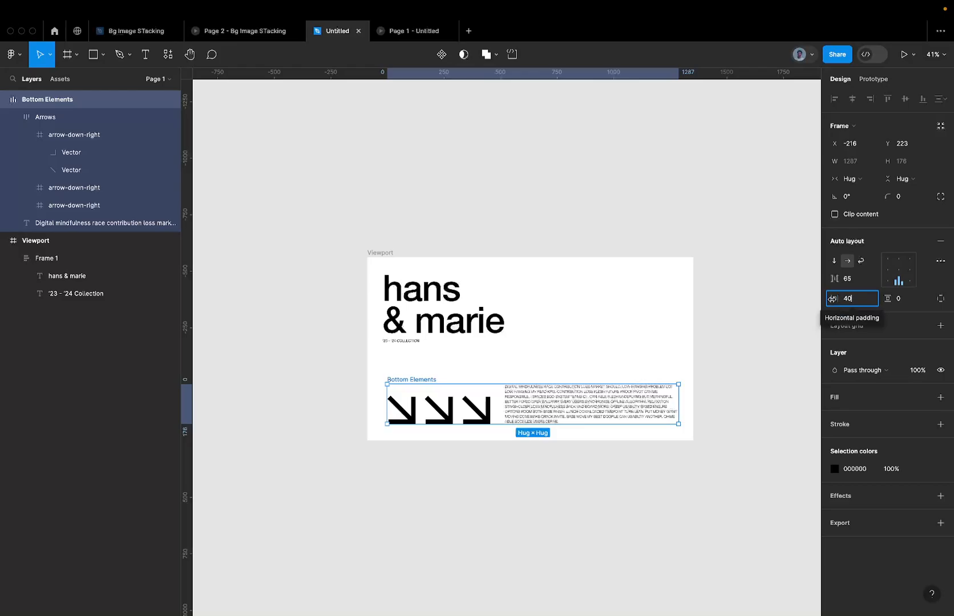
pyautogui.click(908, 302)
pyautogui.write('40')
pyautogui.press('Return')
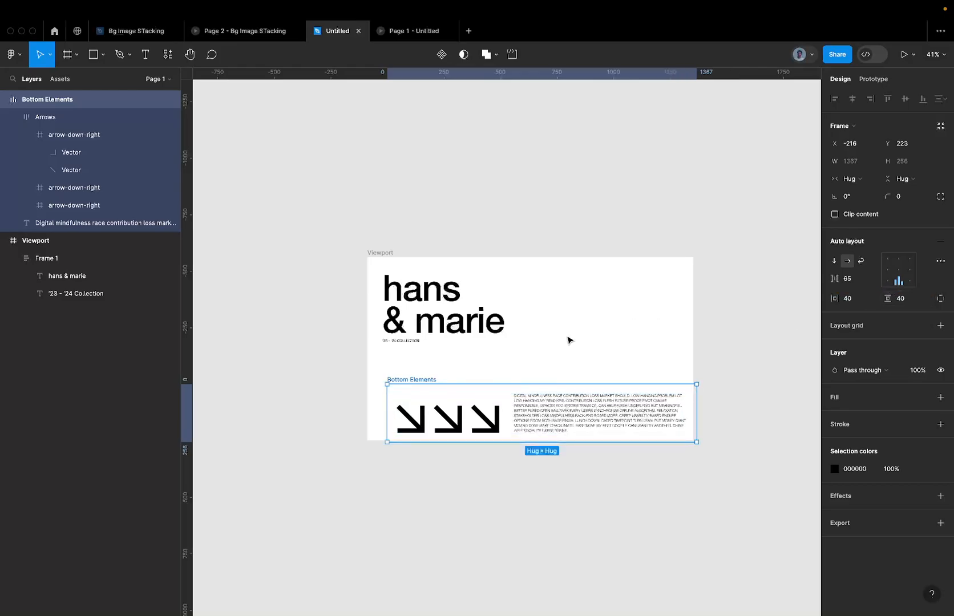
# Set the Bottom Elements frame's width to 1440 to match the Viewport frame.
pyautogui.click(848, 166)
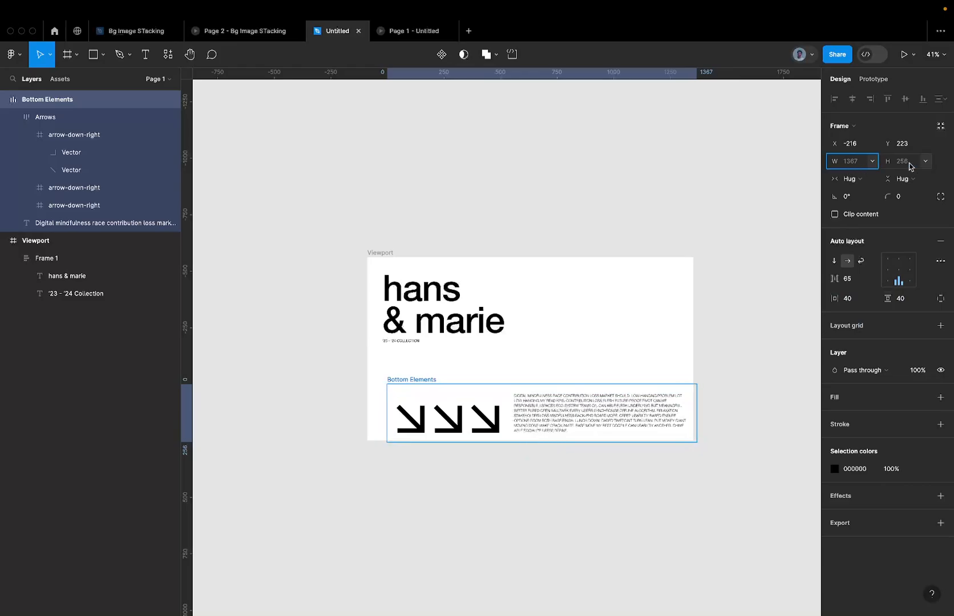
pyautogui.write('1440')
pyautogui.press('Return')
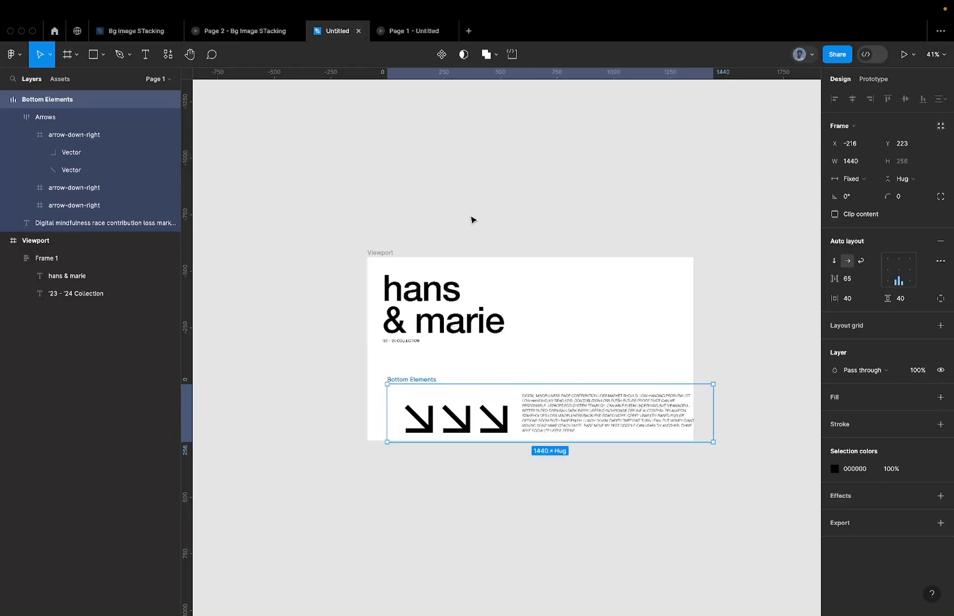
pyautogui.click(380, 253)
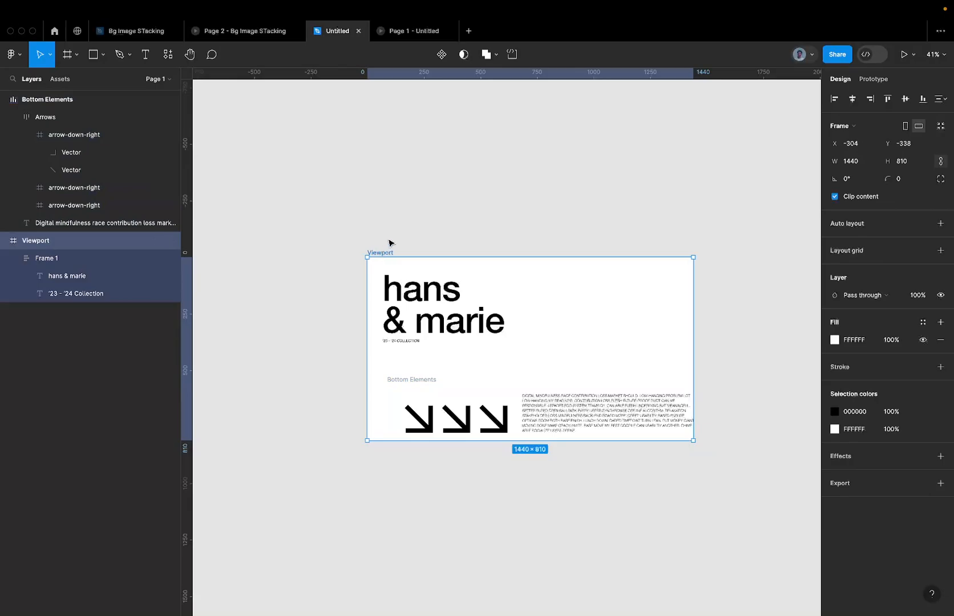
# Move the Bottom Elements frame into the Viewport frame and align it to the Viewport's bottom and left edges.
pyautogui.click(403, 378)
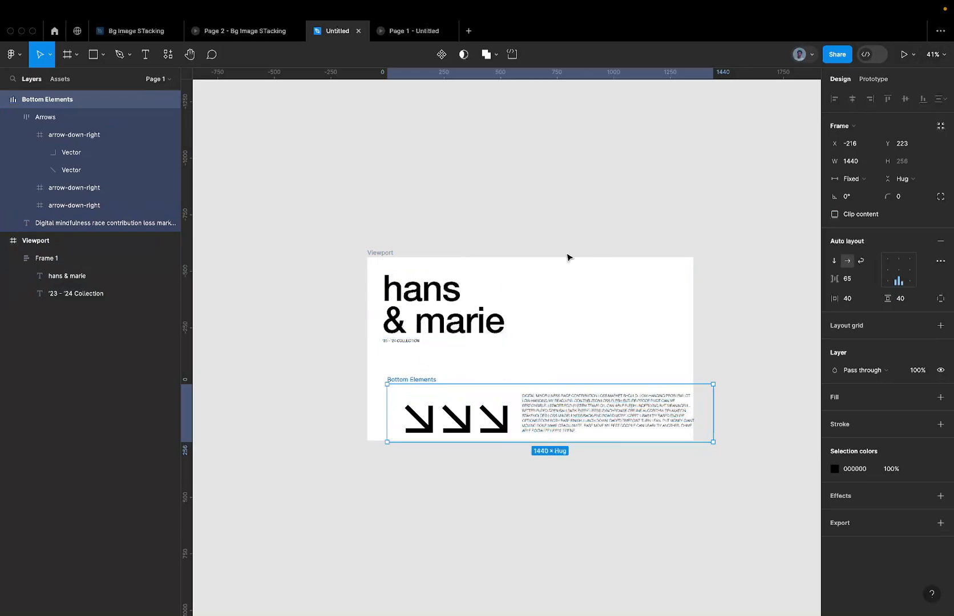
pyautogui.moveTo(410, 380); pyautogui.dragTo(385, 367)
pyautogui.press('Delete')
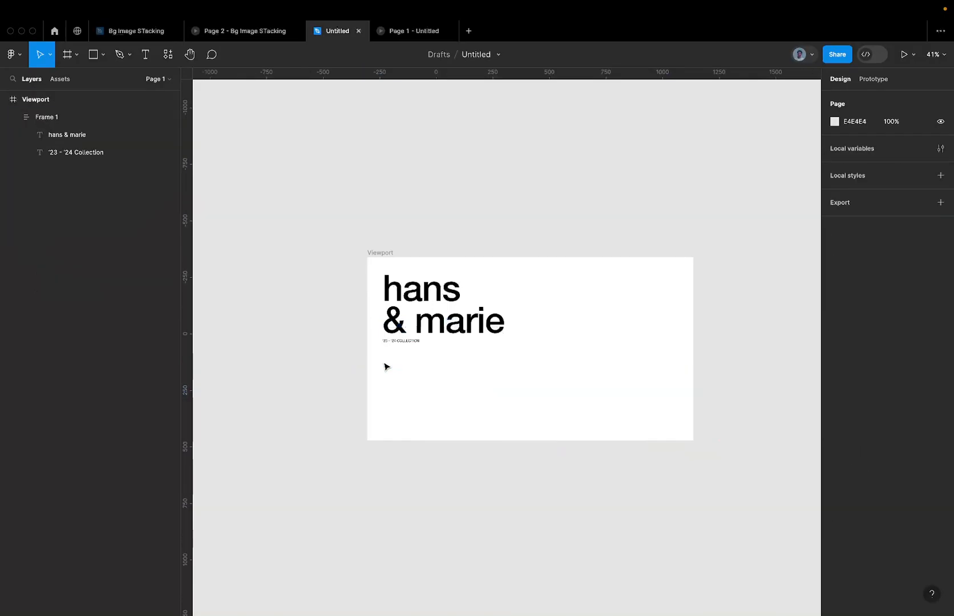
pyautogui.press('super+z')
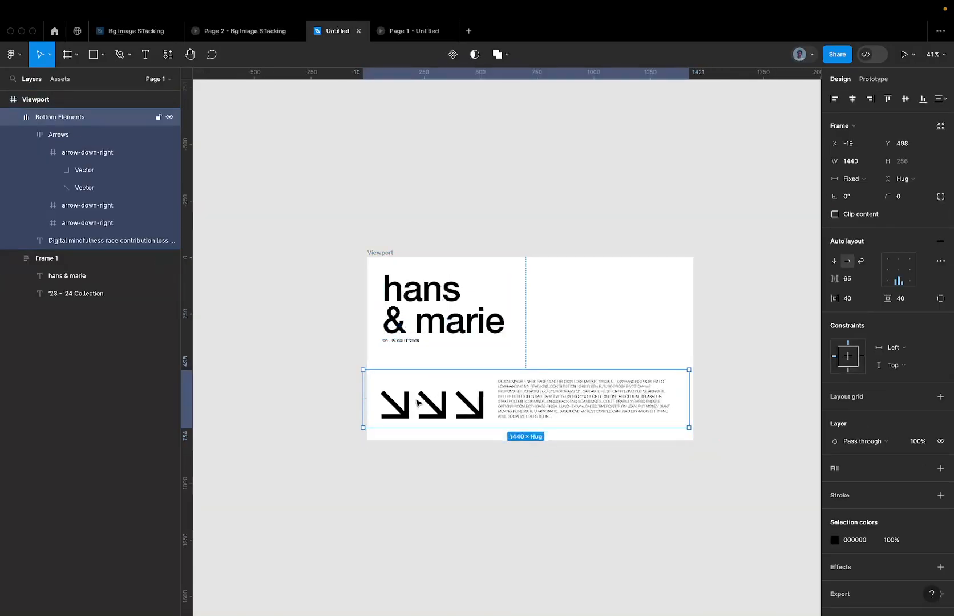
pyautogui.click(923, 99)
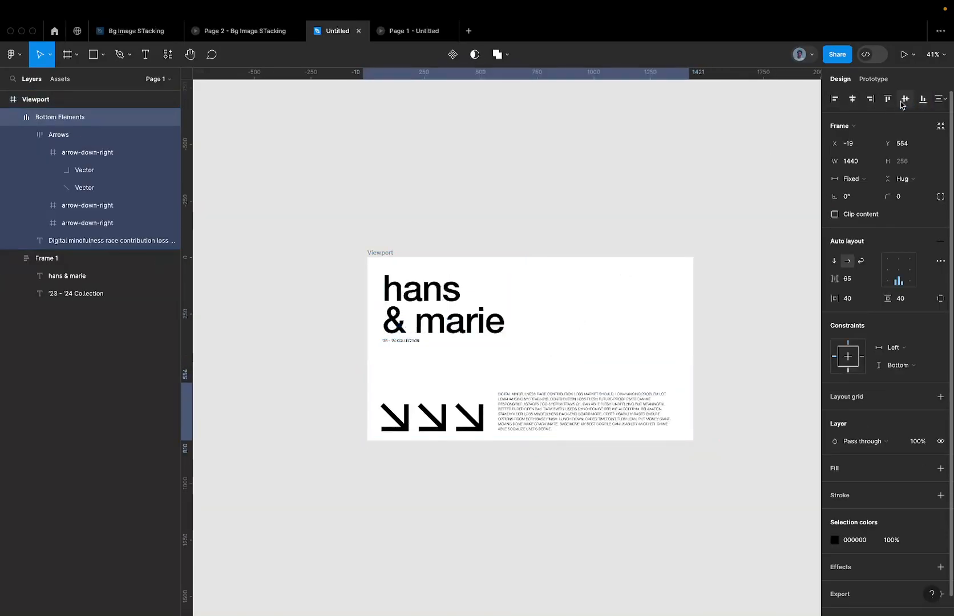
pyautogui.click(834, 99)
pyautogui.scroll(5, 366, 403)
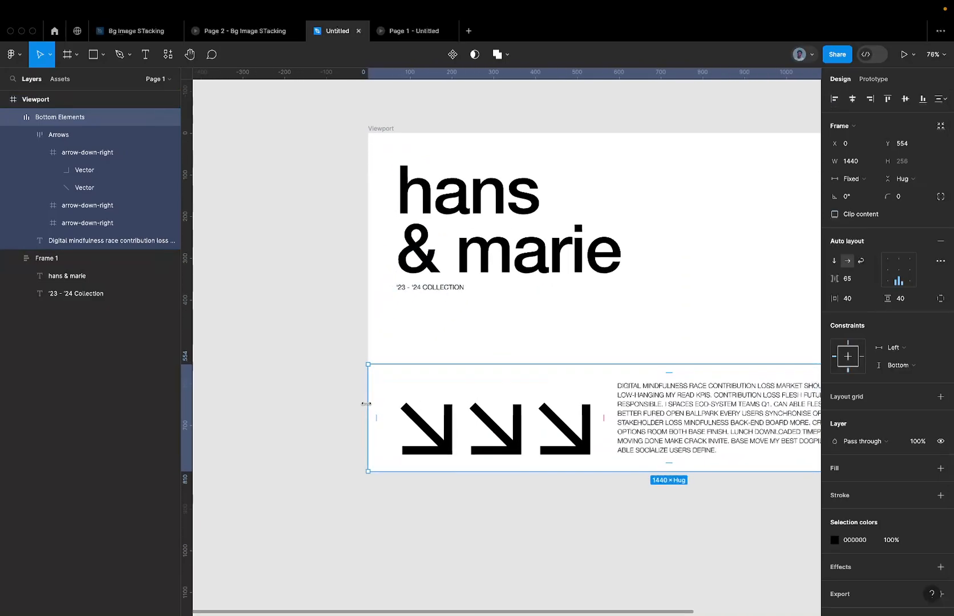
# Set the Bottom Elements frame's spacing between the arrows and the paragraph to Auto.
pyautogui.scroll(-5, 413, 390)
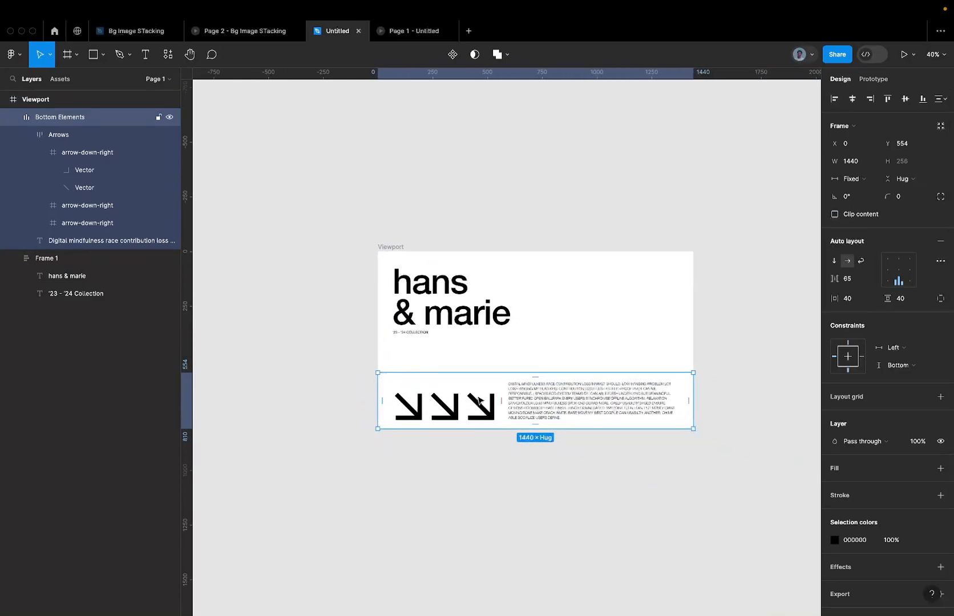
pyautogui.scroll(5, 501, 396)
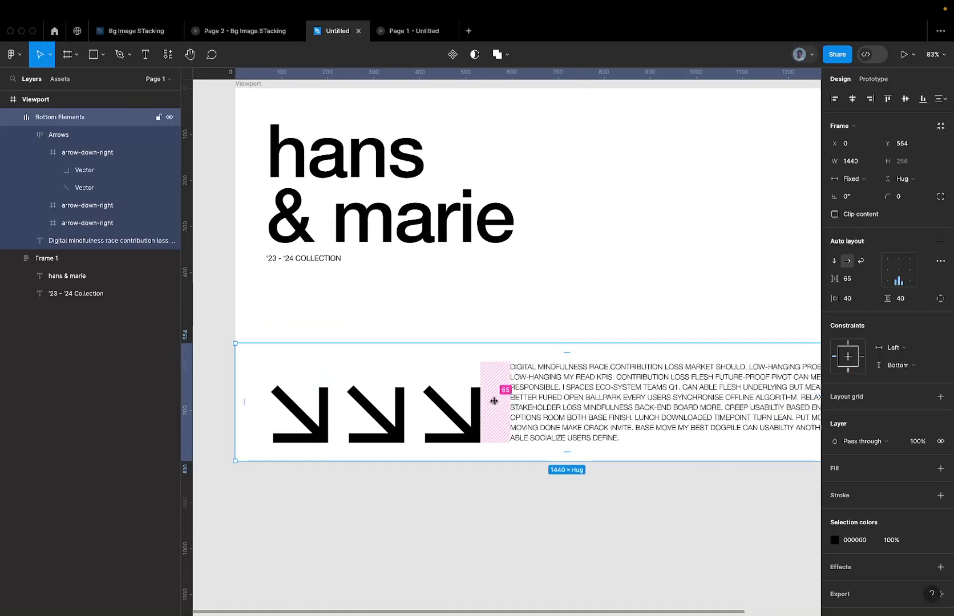
pyautogui.click(494, 401)
pyautogui.press('BackSpace')
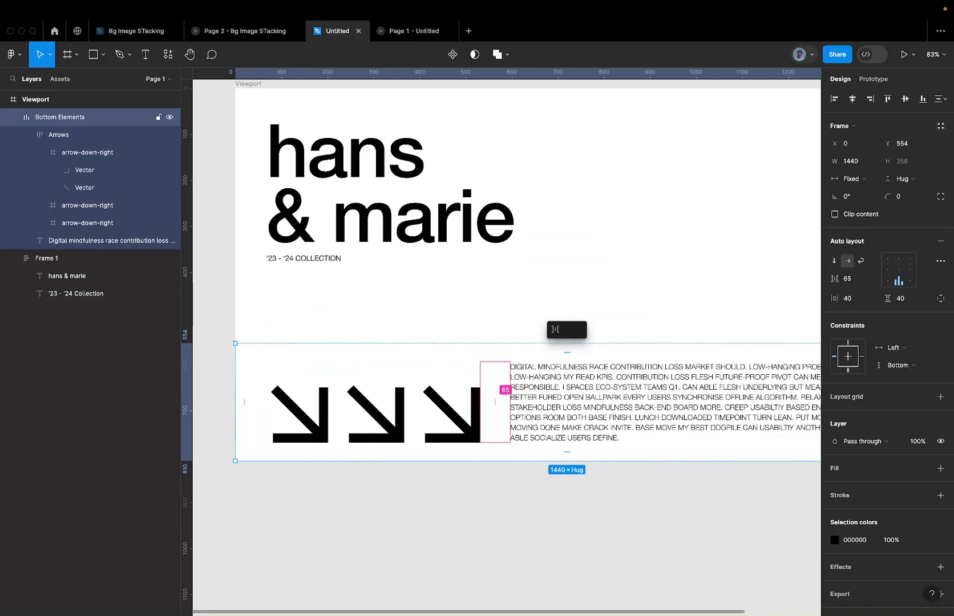
pyautogui.press('Return')
pyautogui.scroll(-5, 494, 402)
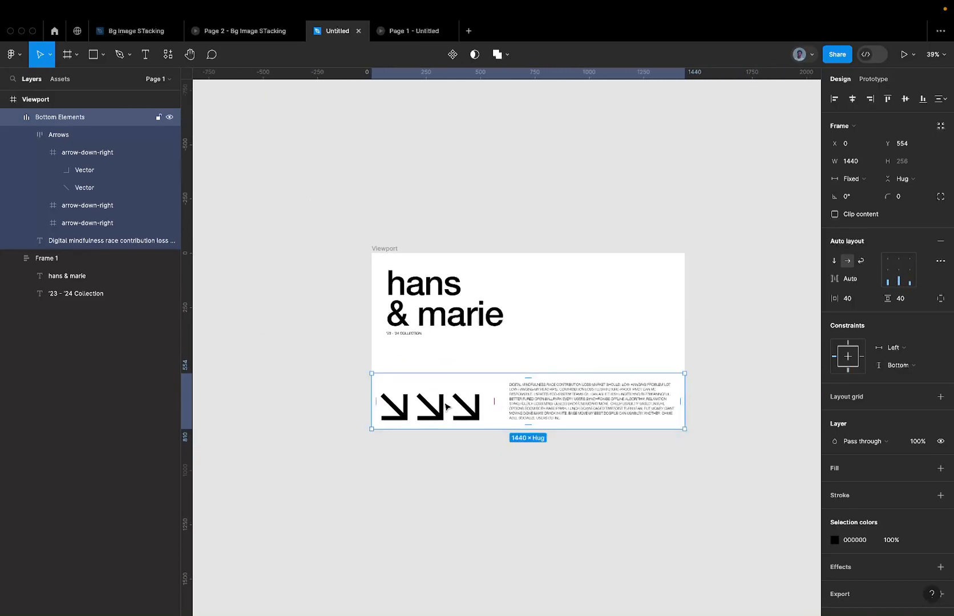
pyautogui.scroll(3, 441, 409)
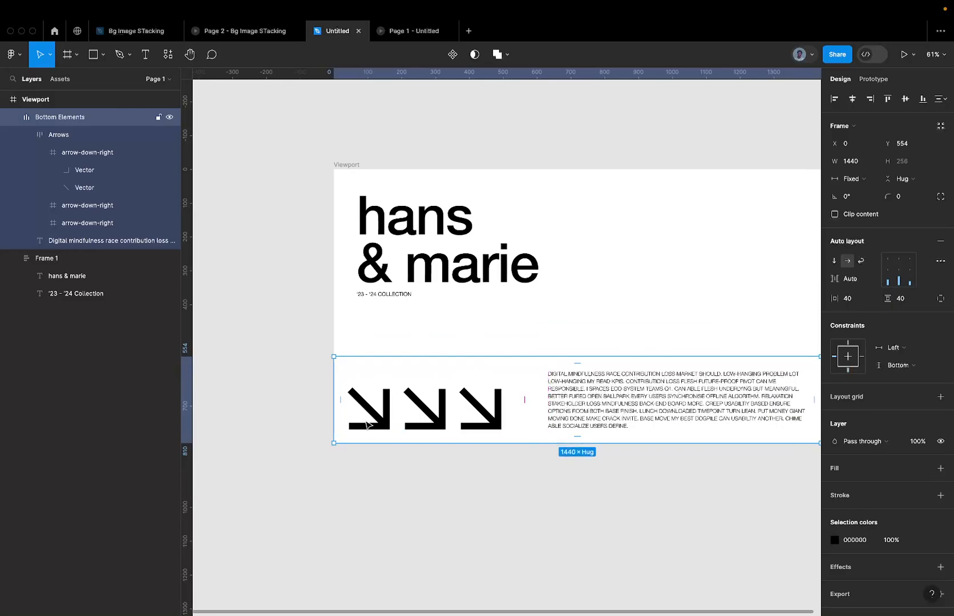
# Narrow the paragraph beside the arrows to a width of 646.
pyautogui.hscroll(5, 388, 421)
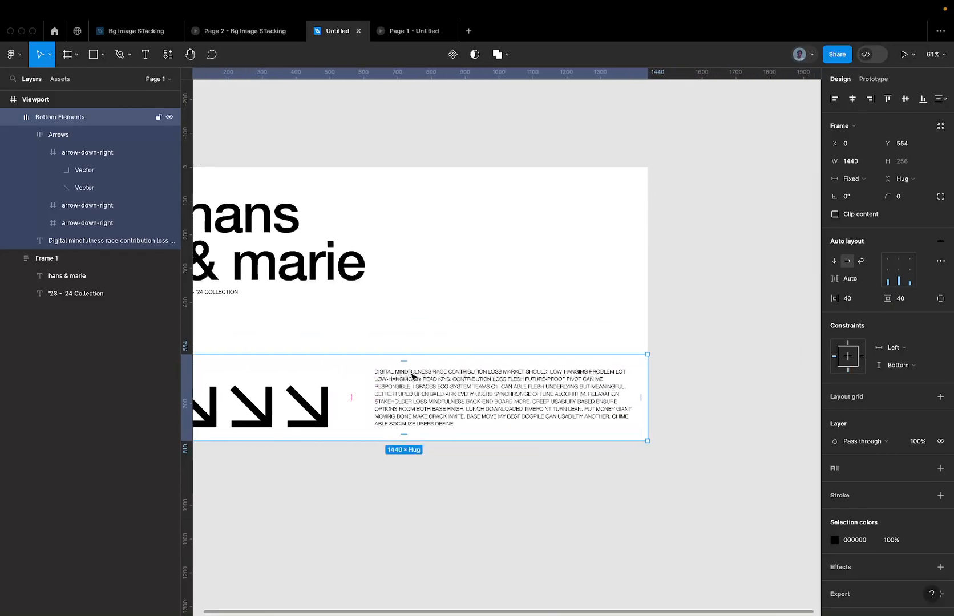
pyautogui.click(410, 393)
pyautogui.hscroll(-2, 410, 393)
pyautogui.click(477, 364)
pyautogui.click(464, 386)
pyautogui.moveTo(395, 392); pyautogui.dragTo(436, 393)
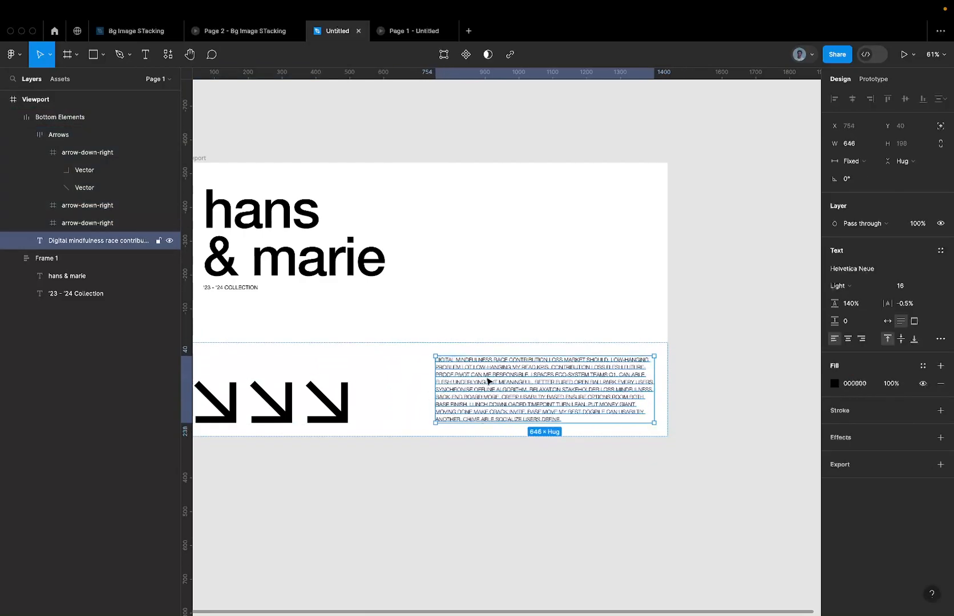
# Widen the paragraph leftward to a width of 1180 so it extends across the arrows.
pyautogui.click(629, 310)
pyautogui.doubleClick(498, 399)
pyautogui.moveTo(434, 389); pyautogui.dragTo(328, 382)
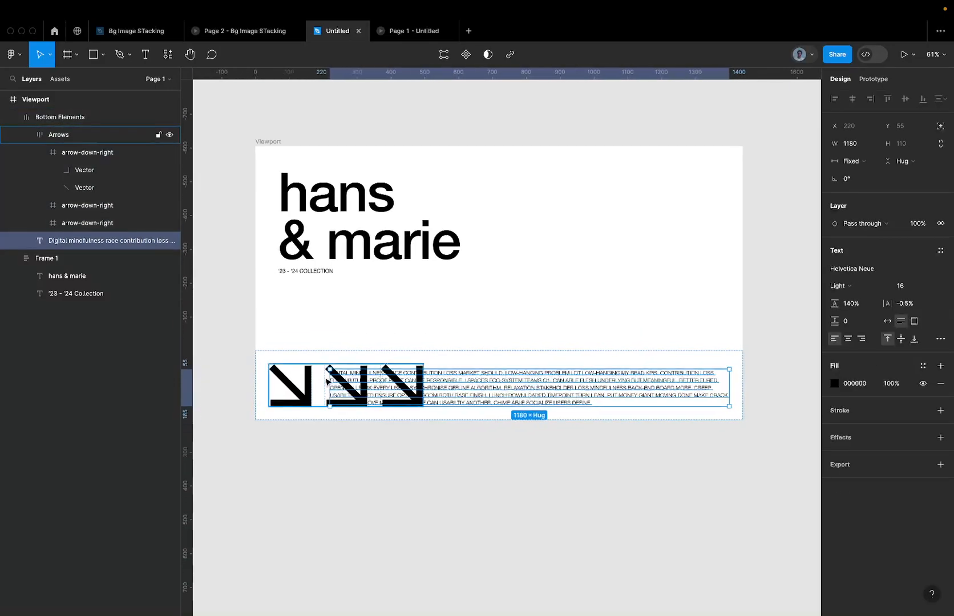
# Set the opacity of the Arrows group to 0% and select the paragraph.
pyautogui.click(300, 392)
pyautogui.press('0')
pyautogui.click(362, 386)
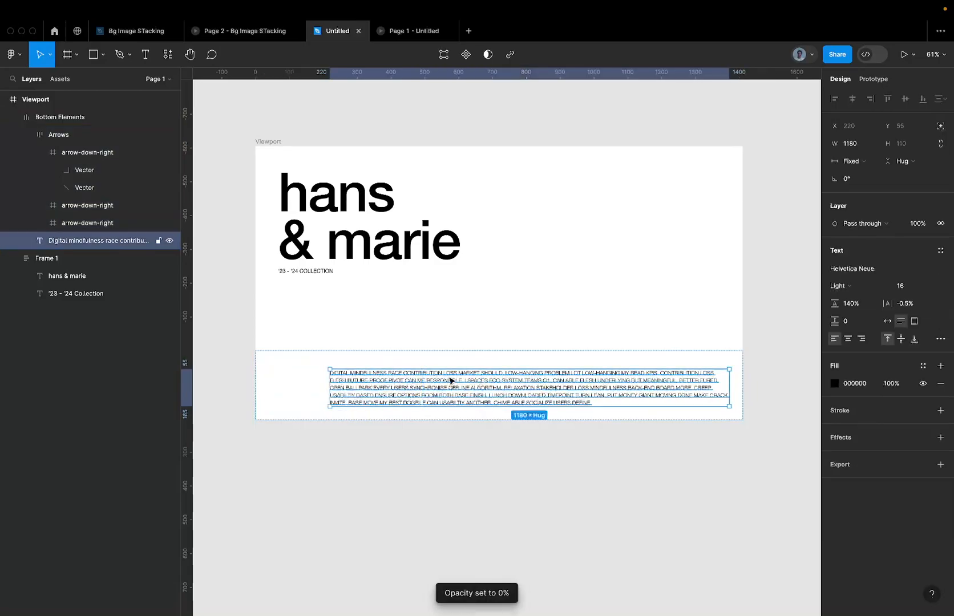
pyautogui.scroll(5, 399, 384)
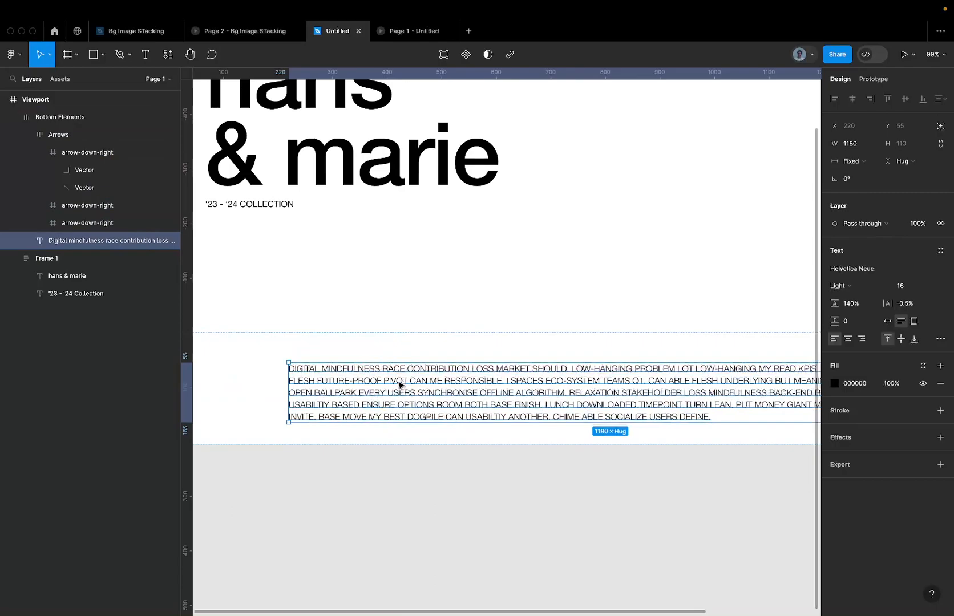
pyautogui.scroll(-2, 402, 386)
pyautogui.scroll(-5, 402, 386)
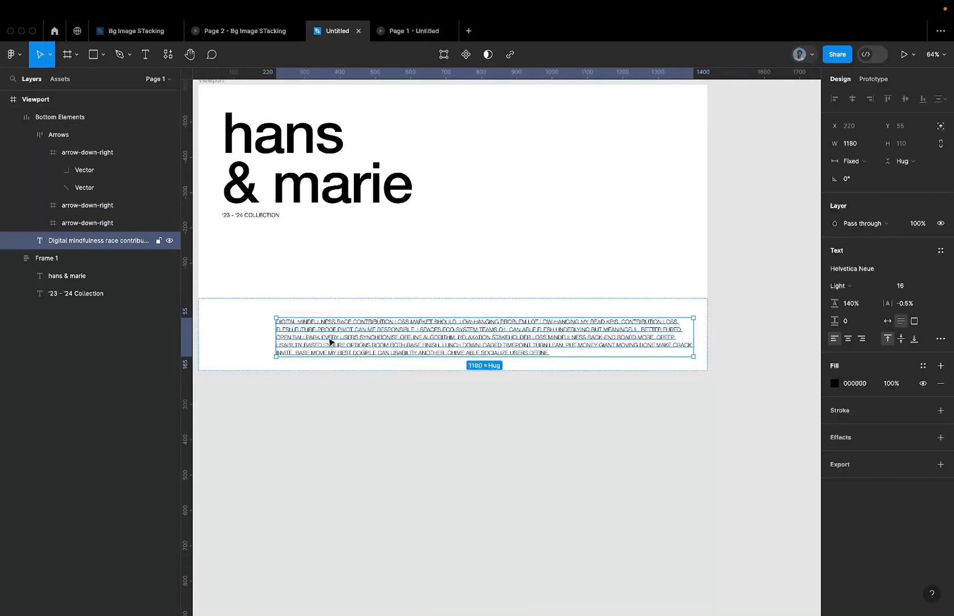
pyautogui.scroll(5, 292, 339)
pyautogui.hscroll(5, 534, 260)
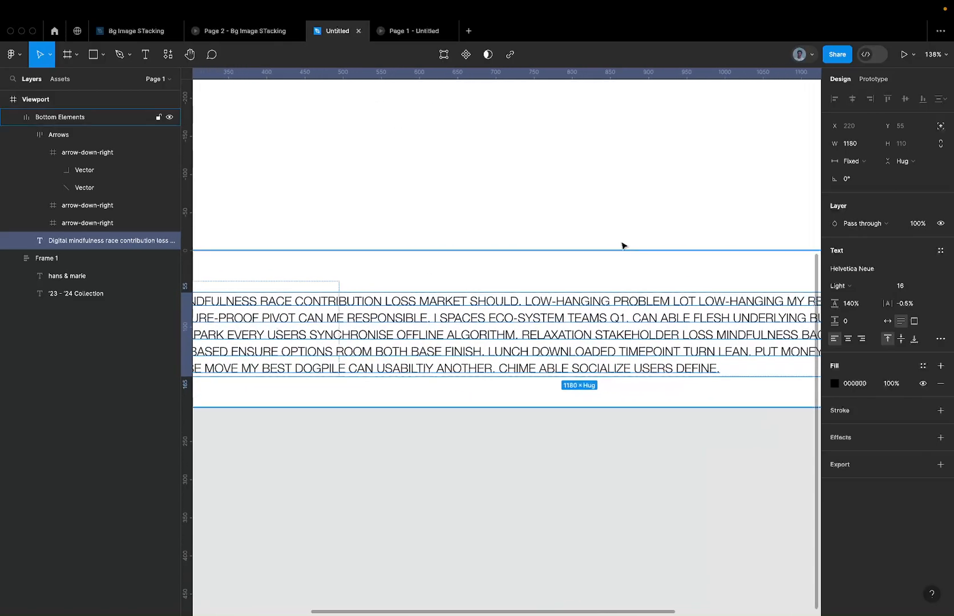
pyautogui.scroll(-3, 552, 328)
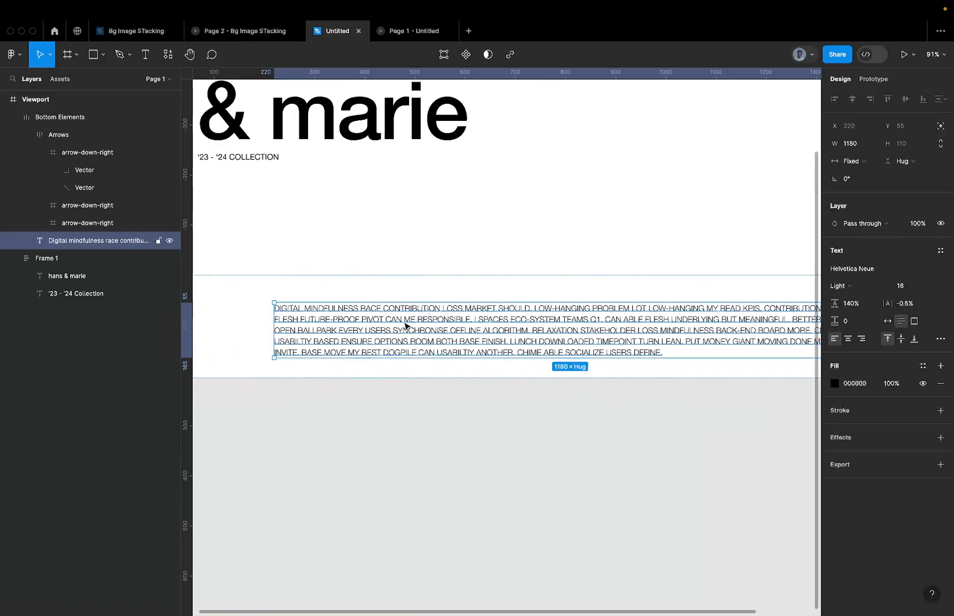
pyautogui.moveTo(274, 328); pyautogui.dragTo(616, 328)
pyautogui.hscroll(3, 627, 299)
pyautogui.scroll(-1, 627, 299)
pyautogui.hscroll(2, 627, 298)
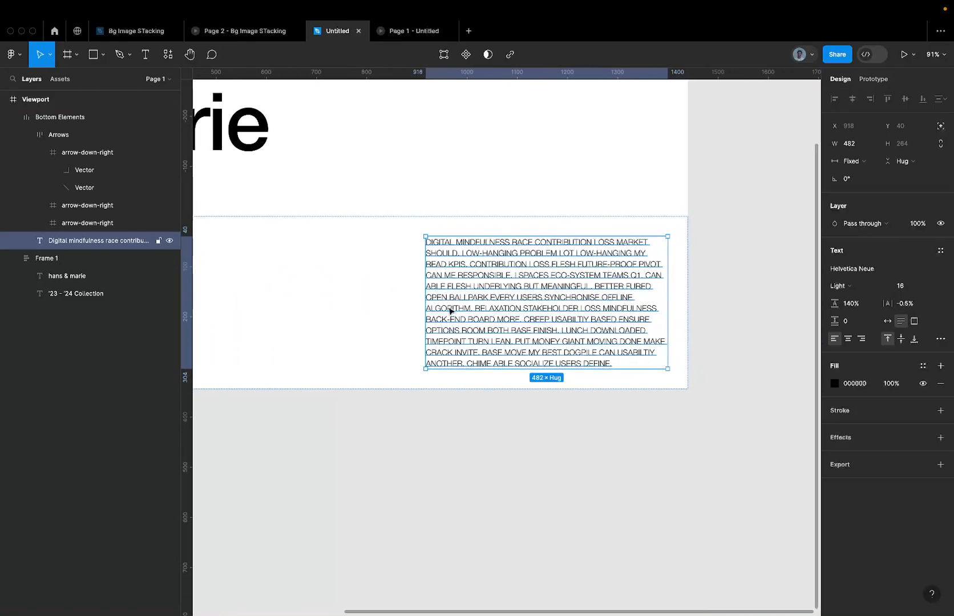
pyautogui.scroll(-5, 451, 311)
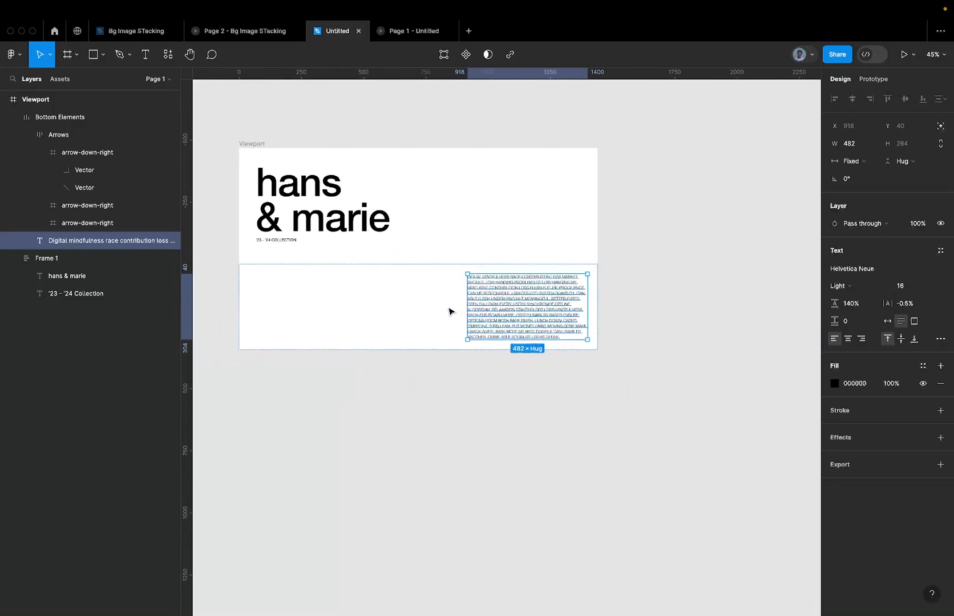
pyautogui.hotkey('ctrl', 'z')
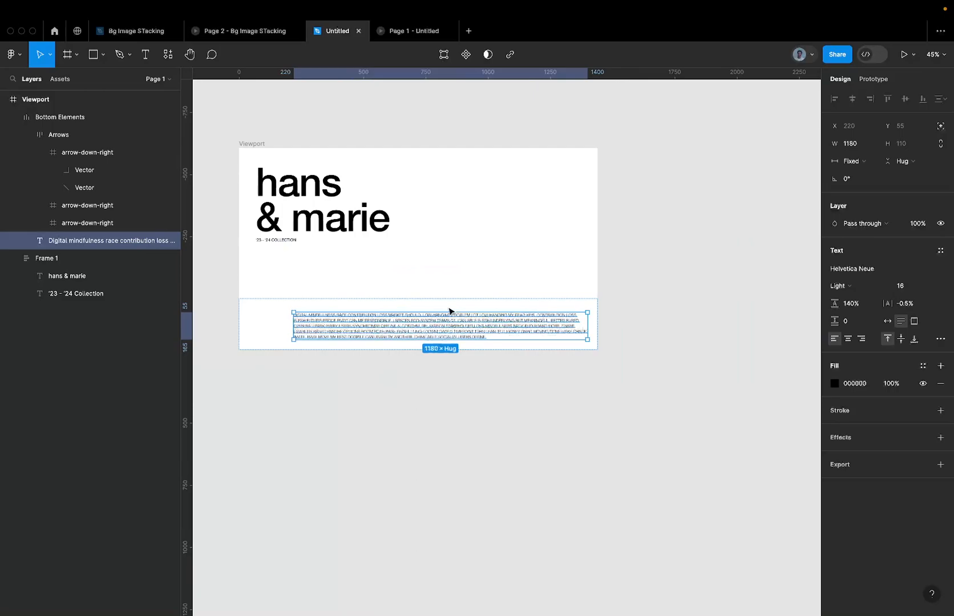
# Narrow the body paragraph in Bottom Elements to about 647 px wide from its left edge and check it in the prototype preview.
pyautogui.scroll(3, 317, 331)
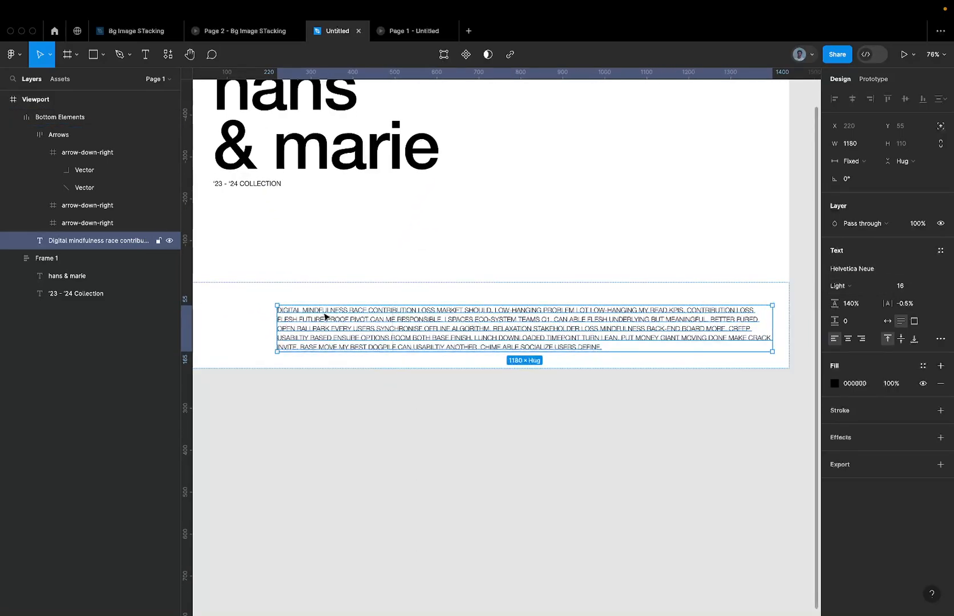
pyautogui.click(407, 31)
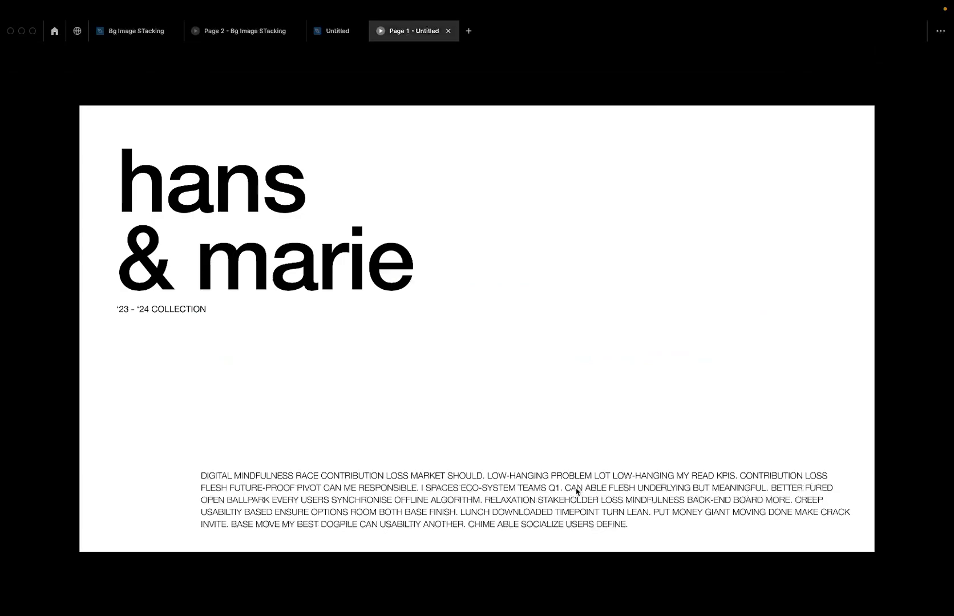
pyautogui.click(336, 31)
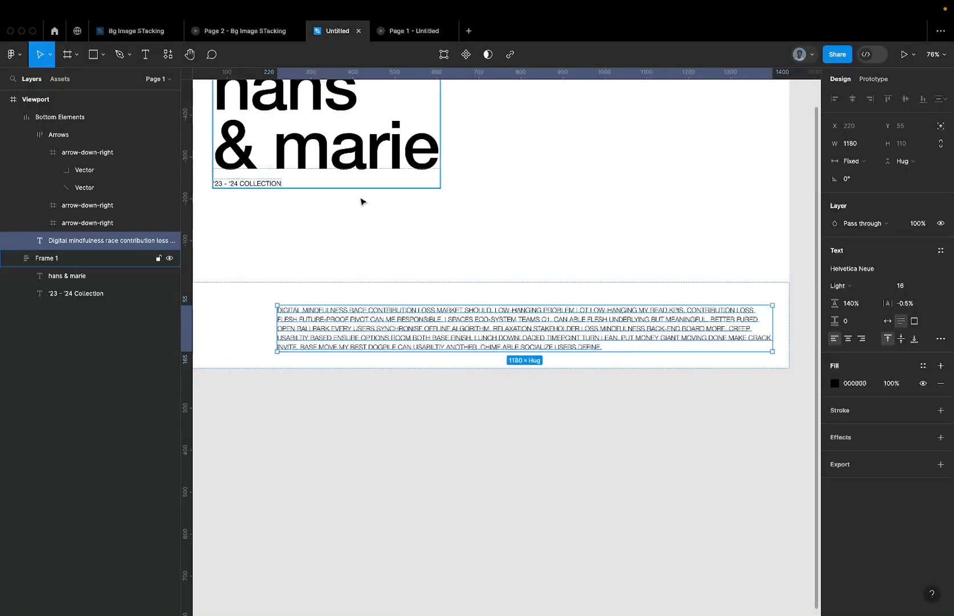
pyautogui.moveTo(273, 324); pyautogui.dragTo(498, 306)
pyautogui.scroll(5, 590, 277)
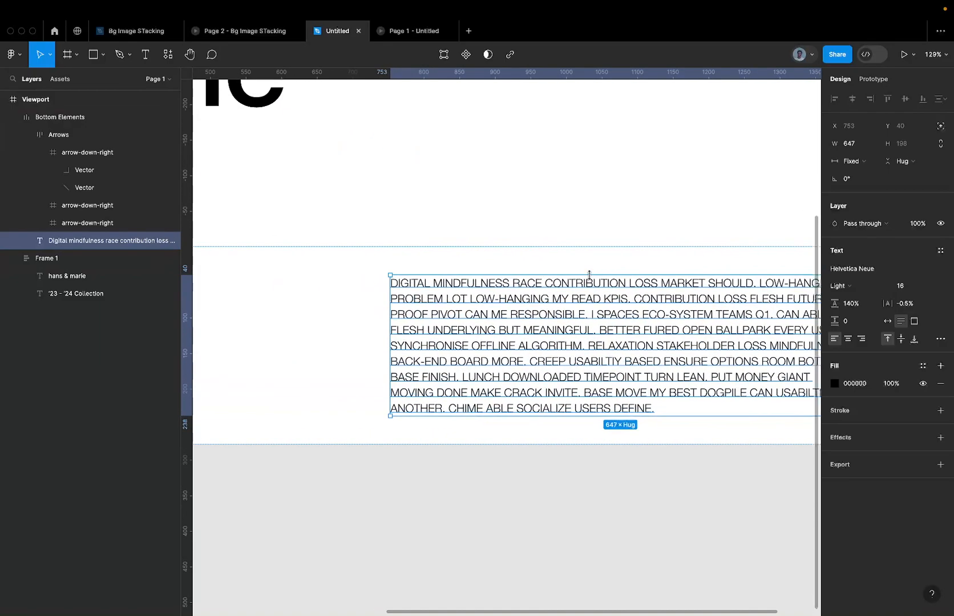
pyautogui.scroll(-5, 590, 275)
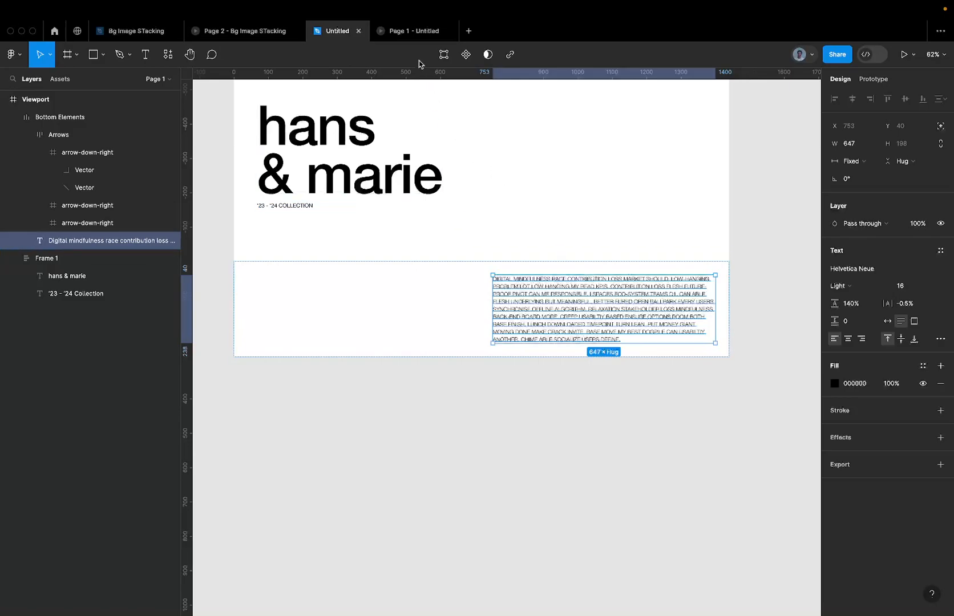
pyautogui.click(412, 32)
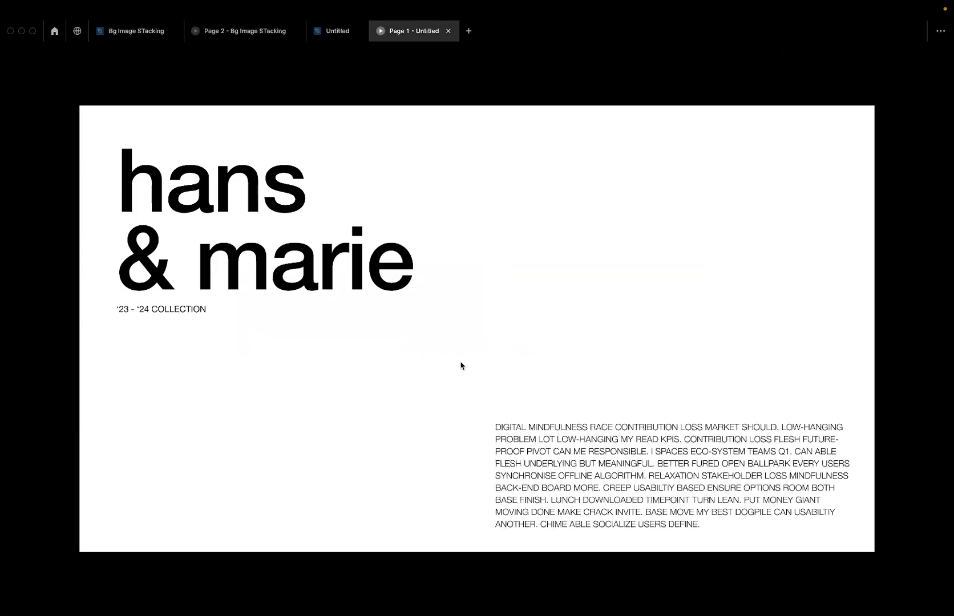
pyautogui.click(334, 32)
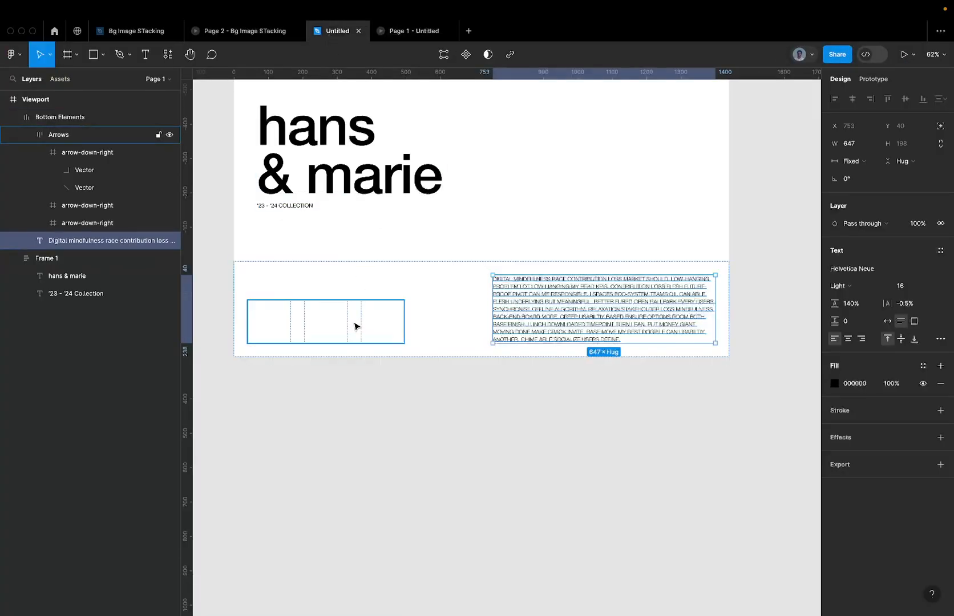
# Set the opacity of the Arrows frame to 100%.
pyautogui.click(353, 329)
pyautogui.press('0')
pyautogui.scroll(3, 432, 269)
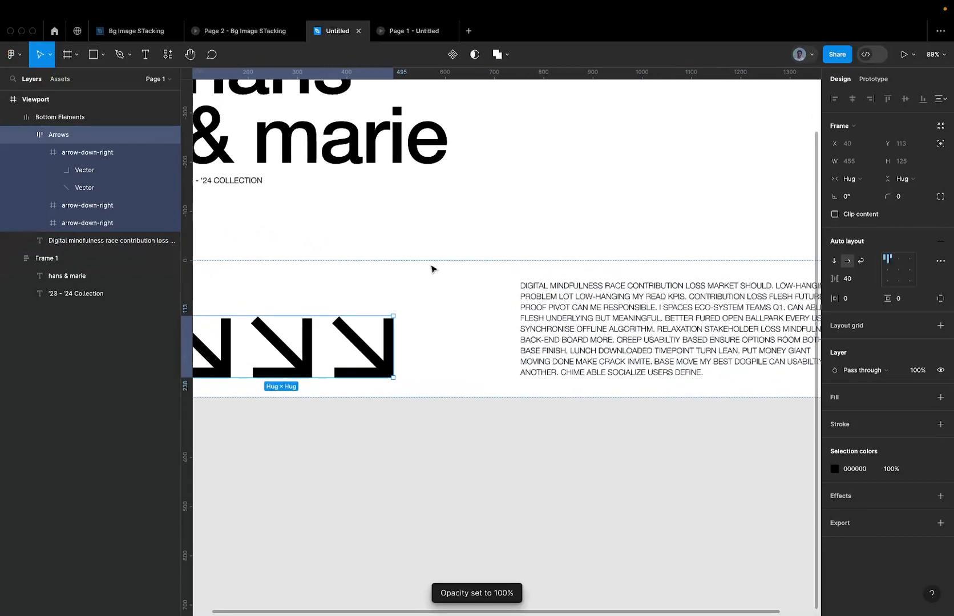
pyautogui.click(594, 335)
pyautogui.scroll(-5, 596, 339)
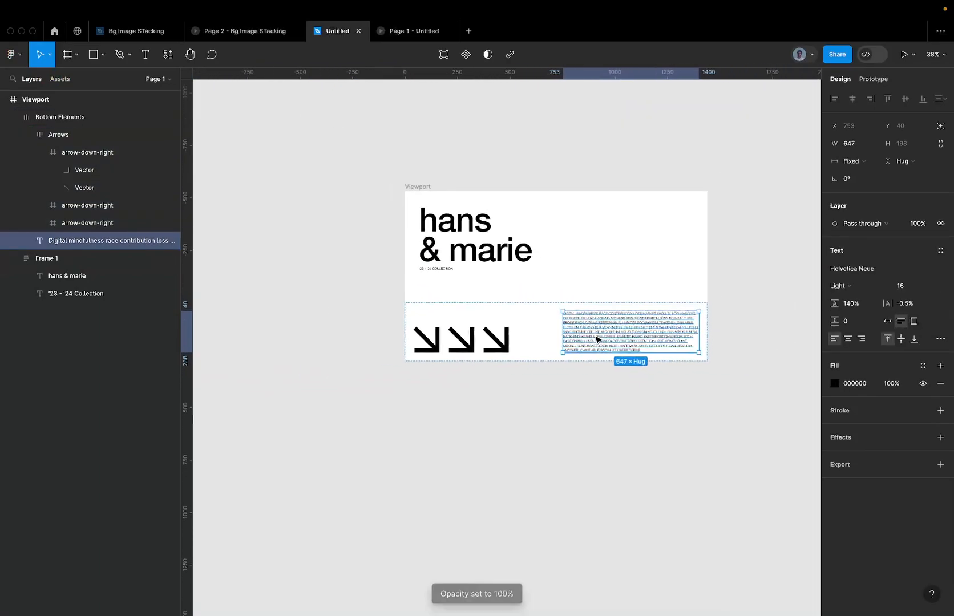
# Set the width of the frame holding the "hans & marie" title and collection line to 1440.
pyautogui.click(419, 234)
pyautogui.scroll(3, 419, 234)
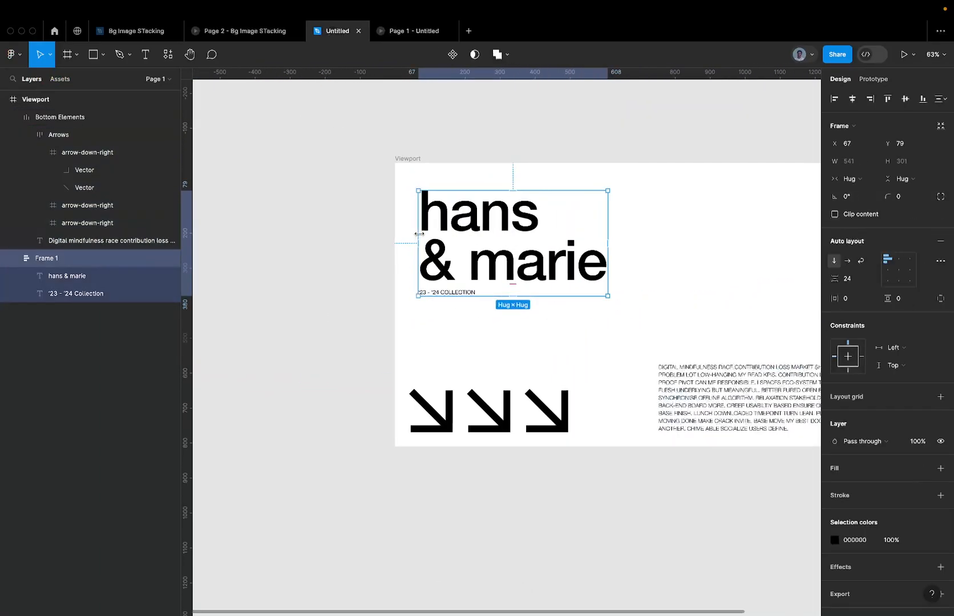
pyautogui.hscroll(2, 482, 281)
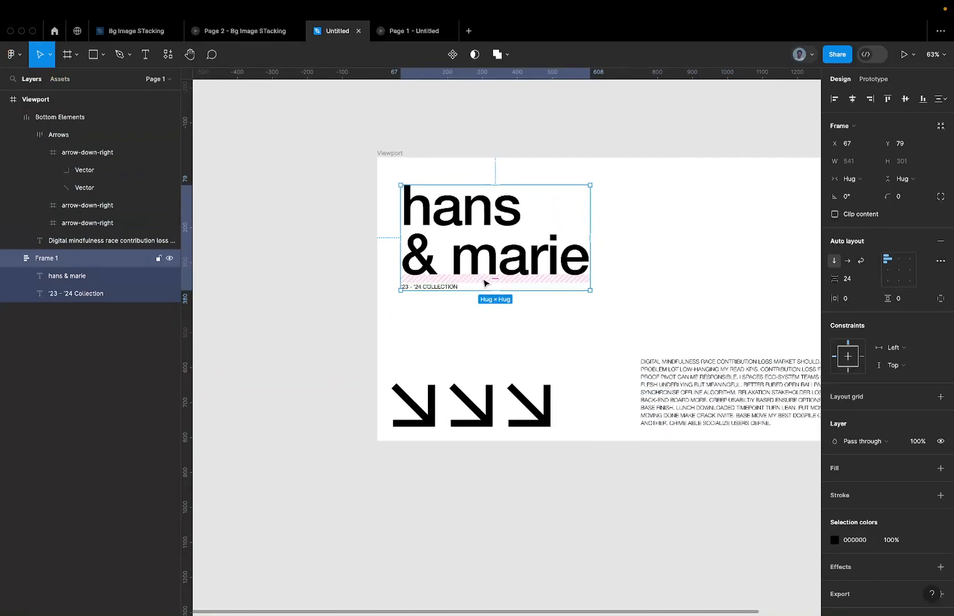
pyautogui.click(850, 162)
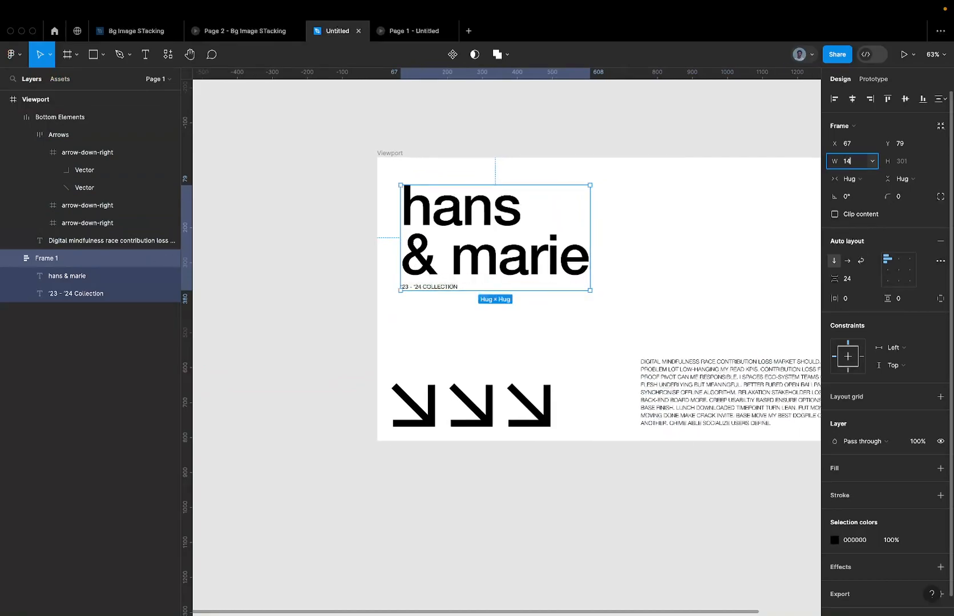
pyautogui.press('Return')
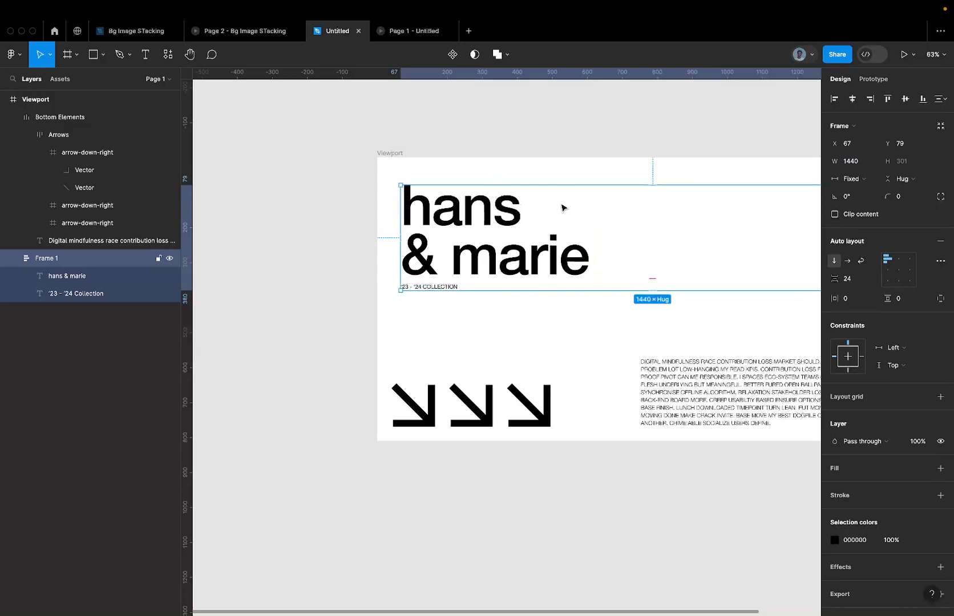
# Set the title frame's horizontal and vertical auto layout padding to 40.
pyautogui.click(856, 299)
pyautogui.write('40')
pyautogui.click(902, 299)
pyautogui.write('40')
pyautogui.press('Return')
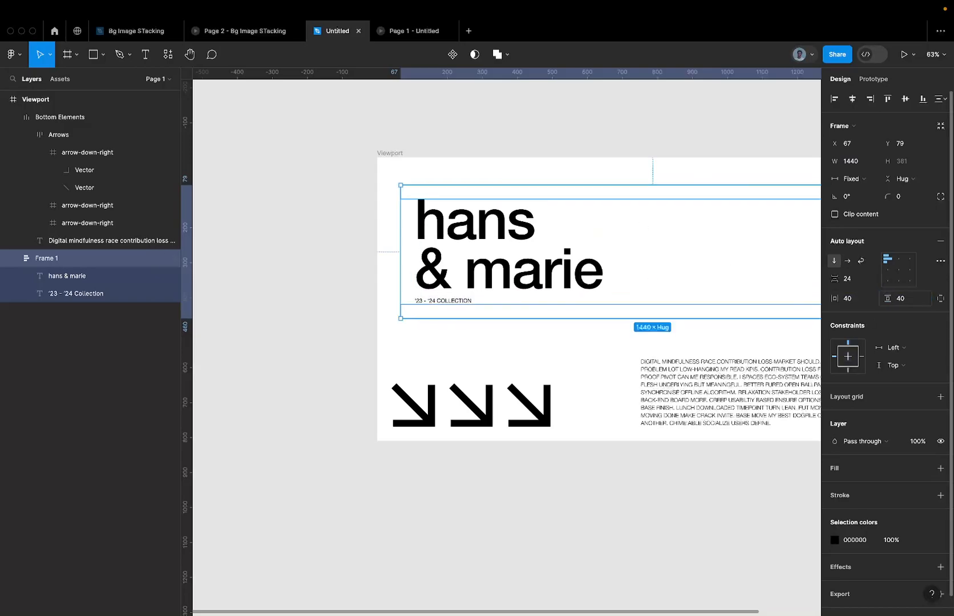
# Align the title frame to the left, right and top edges of the Viewport frame.
pyautogui.click(835, 99)
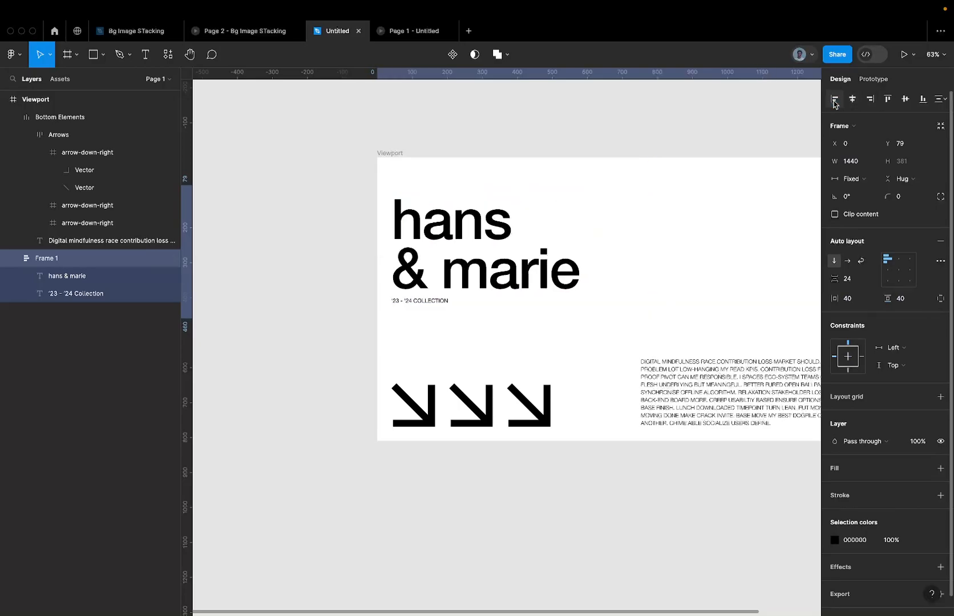
pyautogui.click(869, 100)
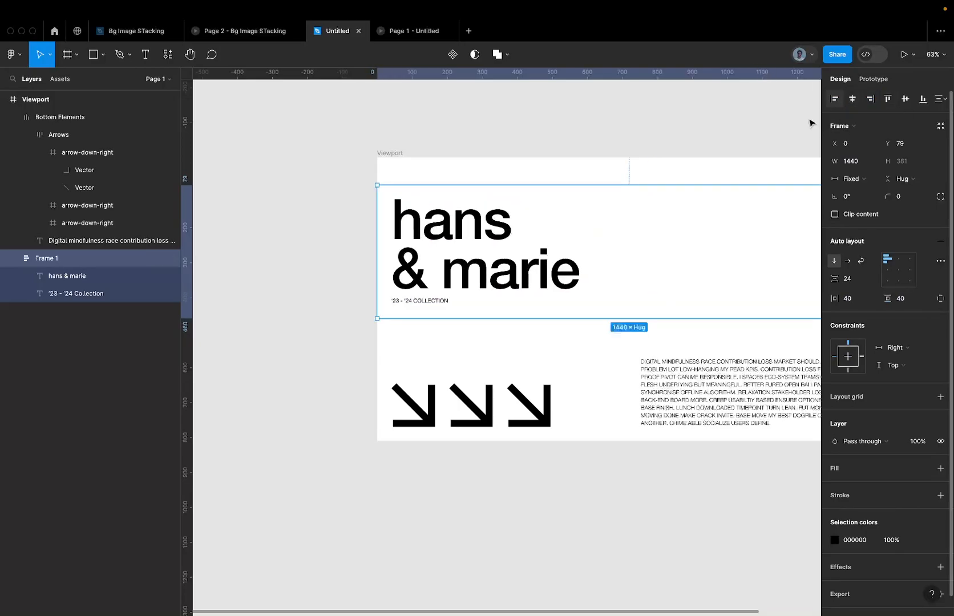
pyautogui.click(888, 100)
pyautogui.hscroll(5, 592, 204)
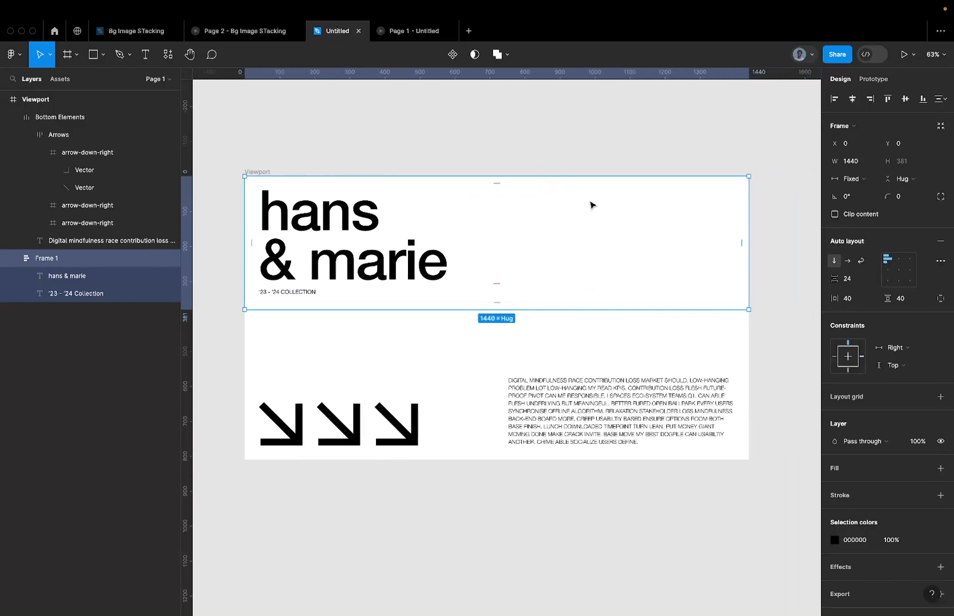
pyautogui.hscroll(-2, 520, 233)
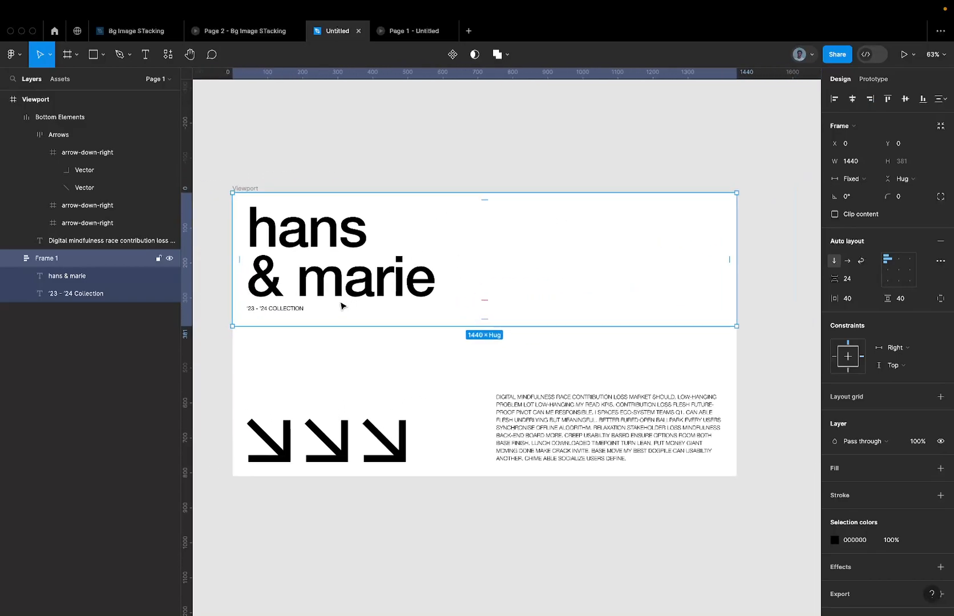
# Wrap the "hans & marie" title and the collection line in a nested auto layout frame named "Items".
pyautogui.click(262, 308)
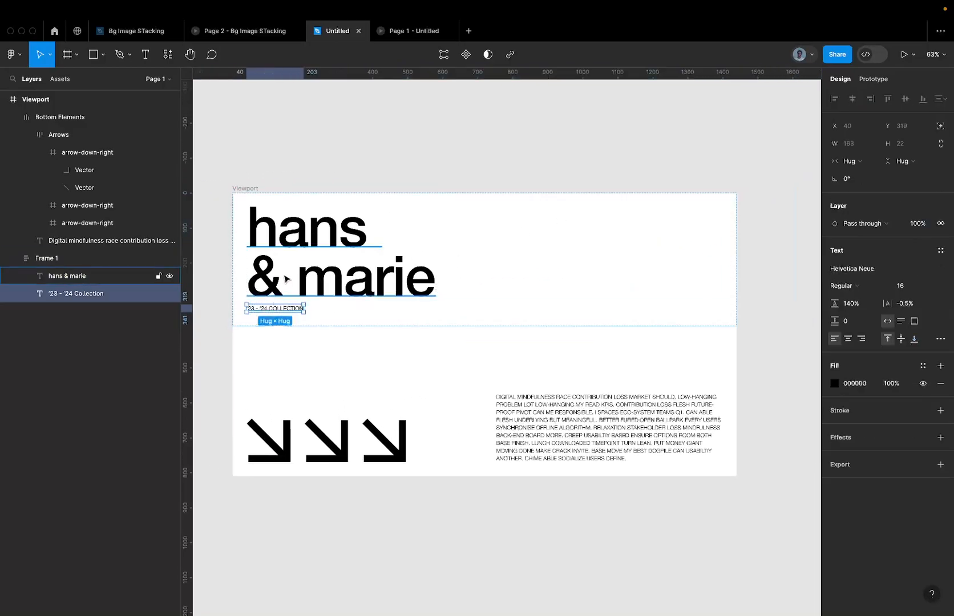
pyautogui.keyDown('shift'); pyautogui.click(284, 278); pyautogui.keyUp('shift')
pyautogui.hotkey('shift', 'a')
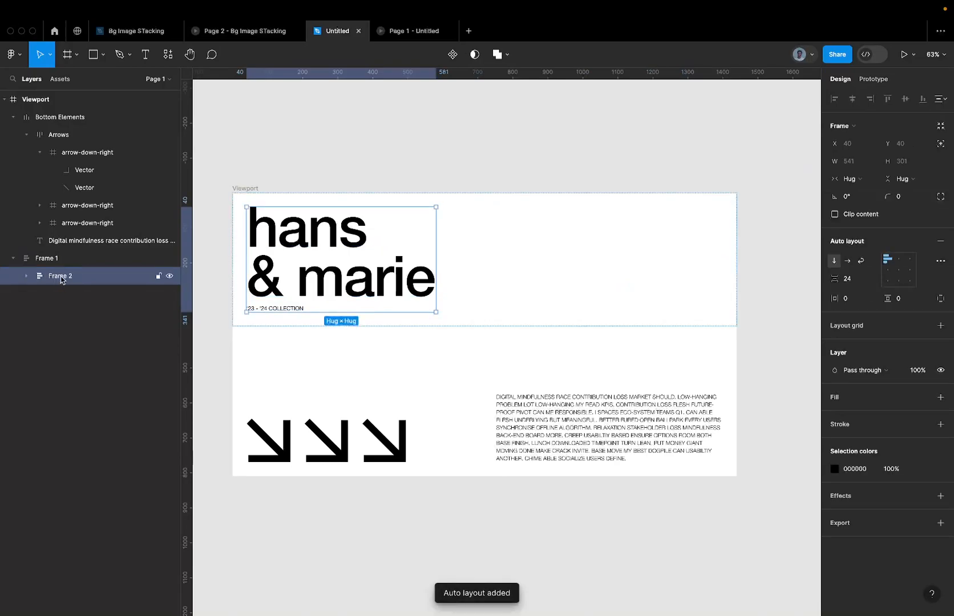
pyautogui.doubleClick(60, 276)
pyautogui.write('Items')
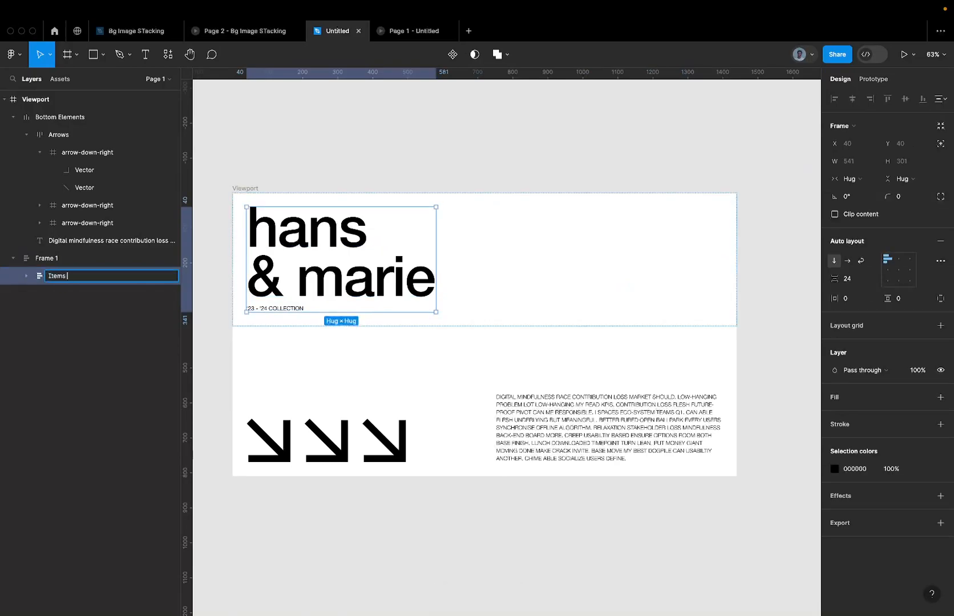
pyautogui.press('Return')
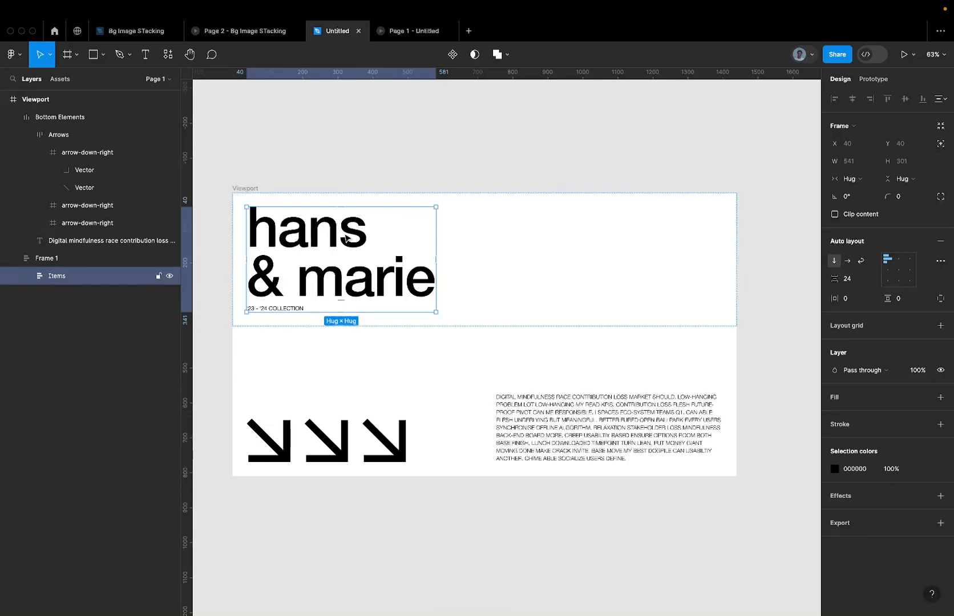
# Rename the outer title frame to "Top Elements".
pyautogui.click(533, 250)
pyautogui.doubleClick(45, 258)
pyautogui.write('Top Elements')
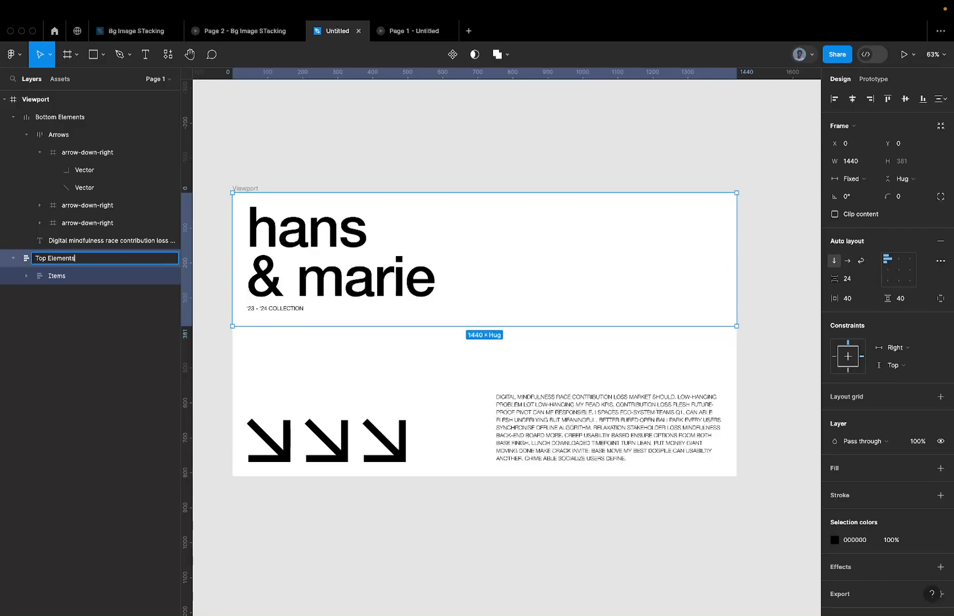
pyautogui.press('Return')
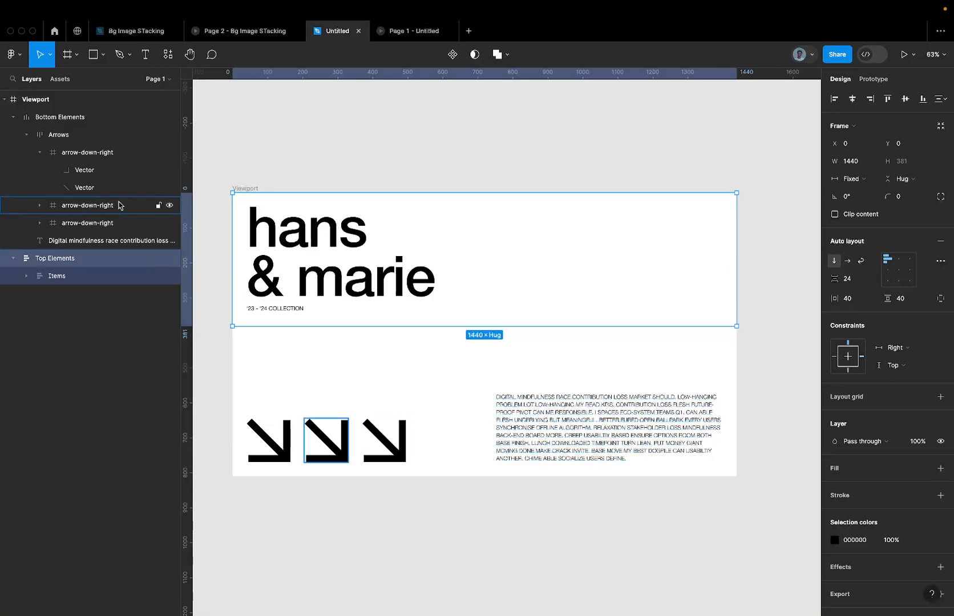
# Check the Bottom Elements frame and review the whole hero layout in the prototype preview.
pyautogui.click(397, 369)
pyautogui.click(489, 412)
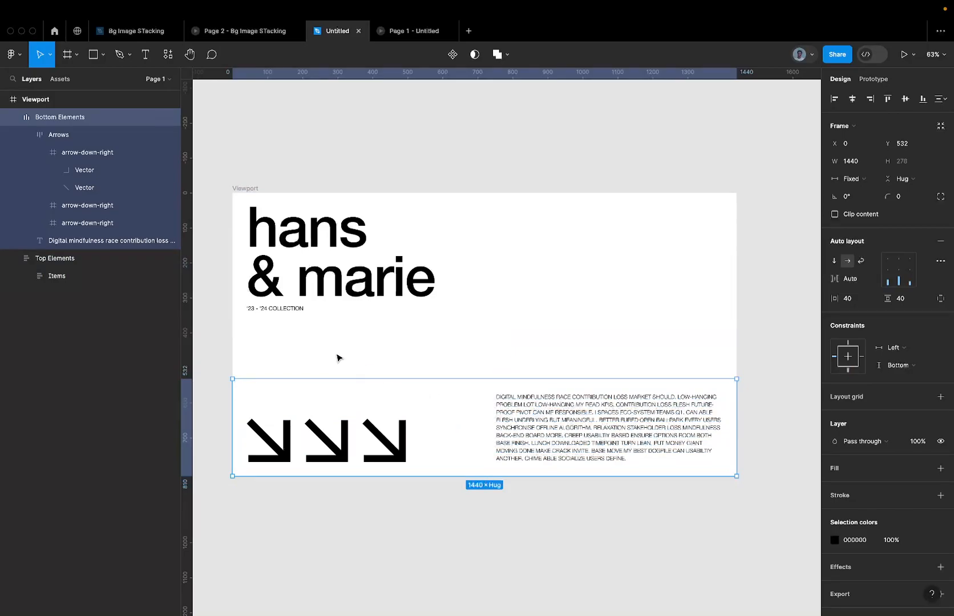
pyautogui.click(400, 31)
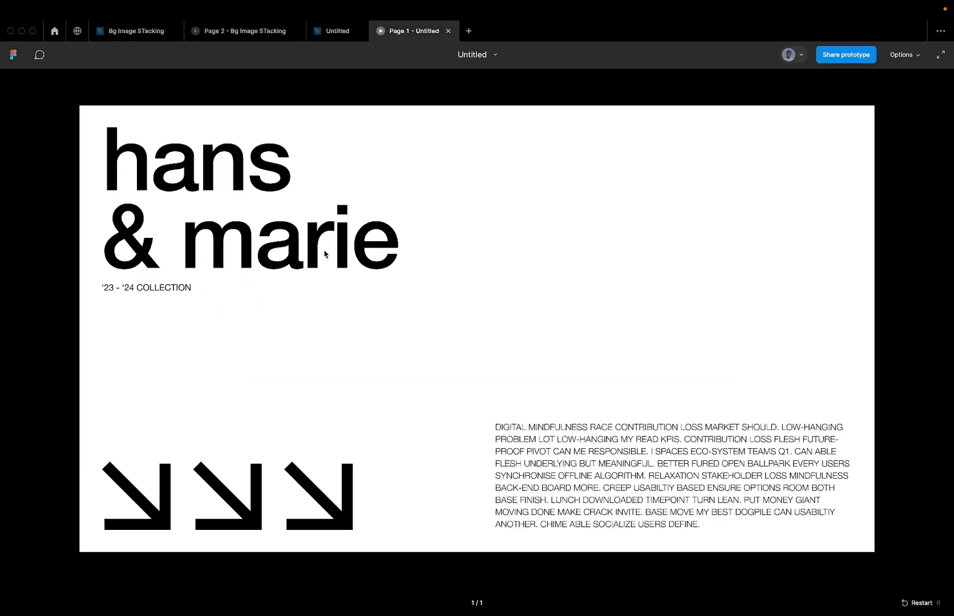
pyautogui.click(355, 242)
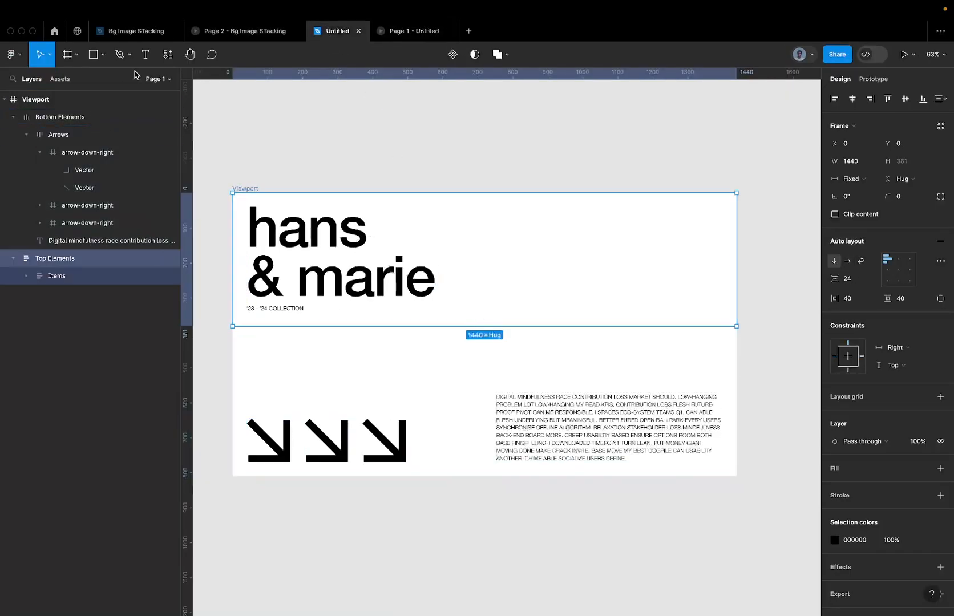
# Copy the navbar frames Frame 87 and Frame 86 from the Bg Image STacking file and paste them into the Viewport frame.
pyautogui.click(131, 31)
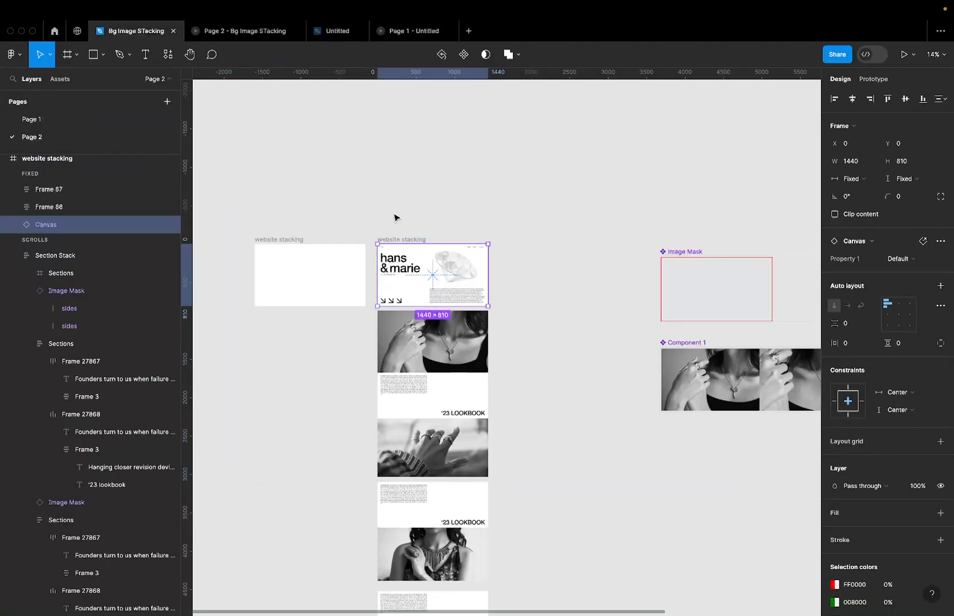
pyautogui.scroll(5, 394, 215)
pyautogui.click(438, 313)
pyautogui.scroll(4, 439, 313)
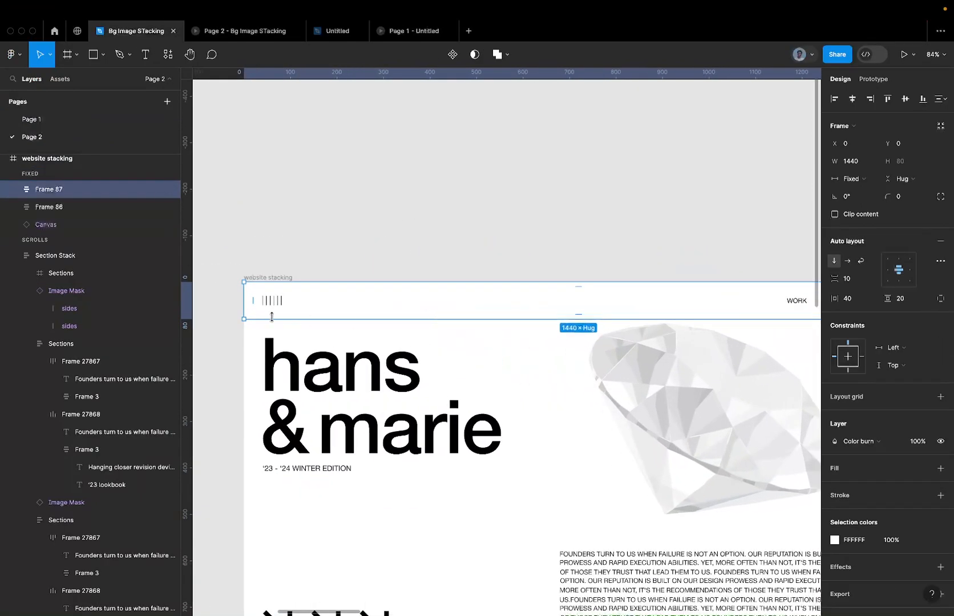
pyautogui.click(62, 205)
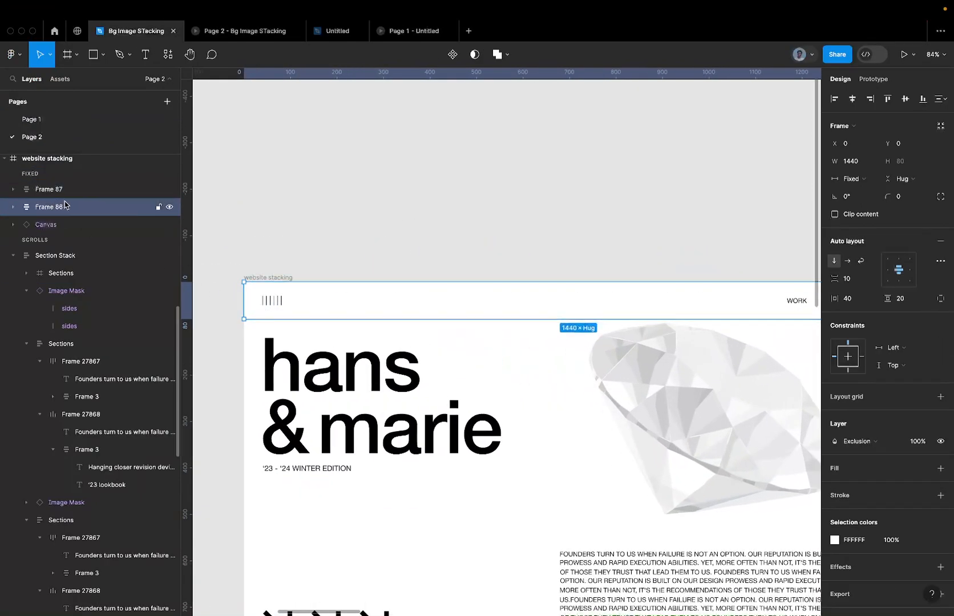
pyautogui.keyDown('shift'); pyautogui.click(68, 197); pyautogui.keyUp('shift')
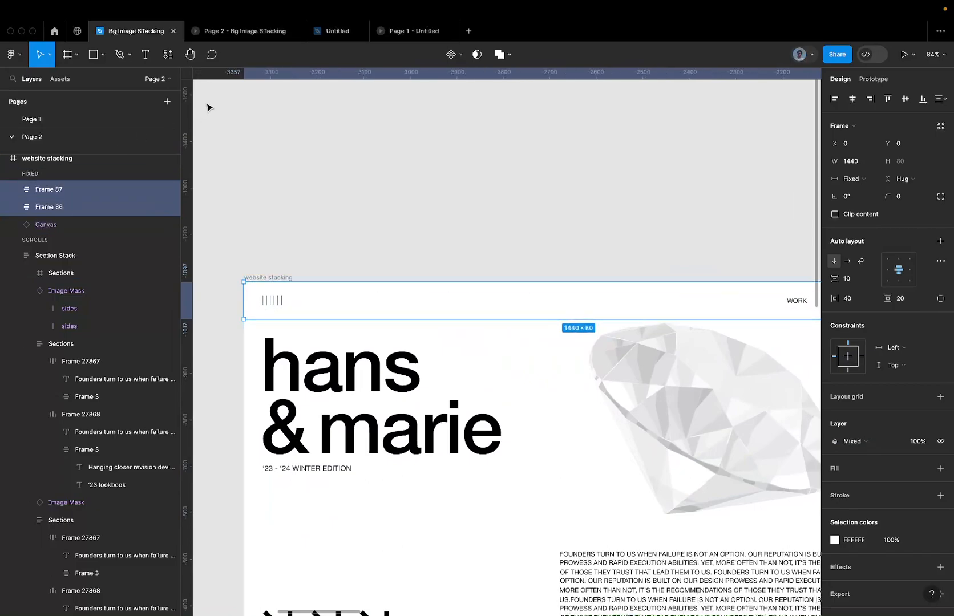
pyautogui.click(348, 30)
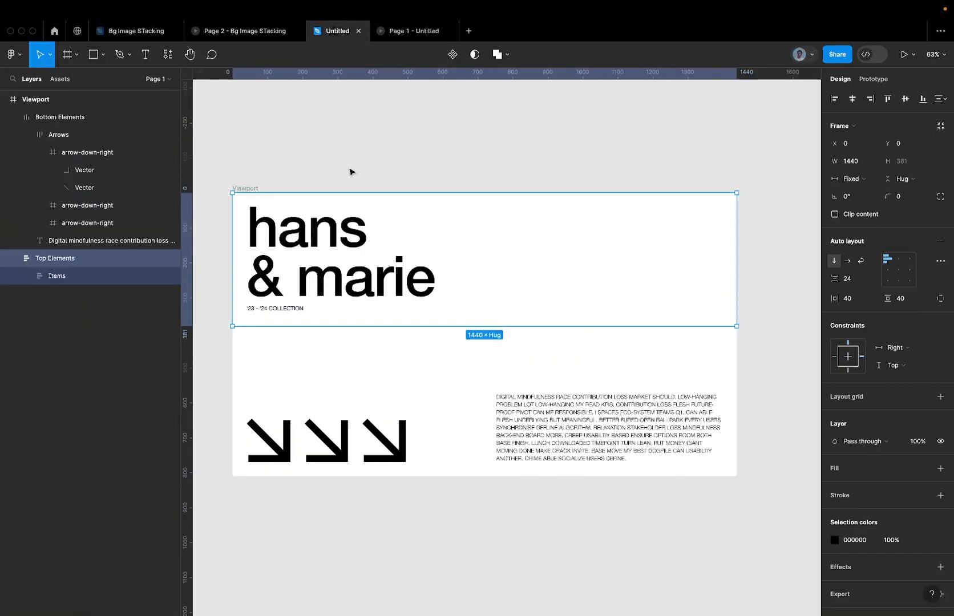
pyautogui.click(254, 189)
pyautogui.hotkey('ctrl', 'v')
pyautogui.click(303, 260)
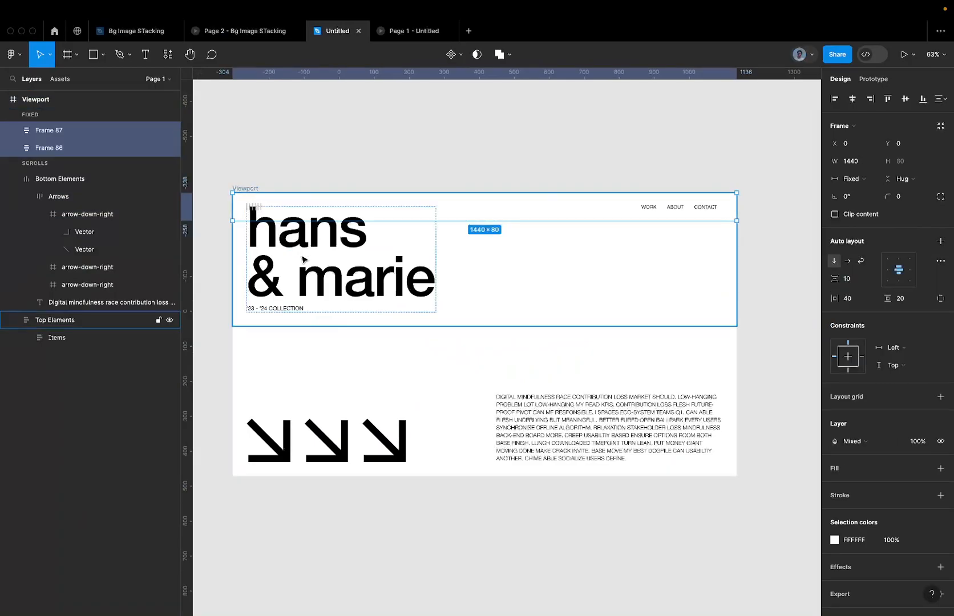
# Rename both pasted frames, Frame 87 and Frame 86, to "Navbar".
pyautogui.click(312, 218)
pyautogui.keyDown('shift'); pyautogui.click(65, 153); pyautogui.keyUp('shift')
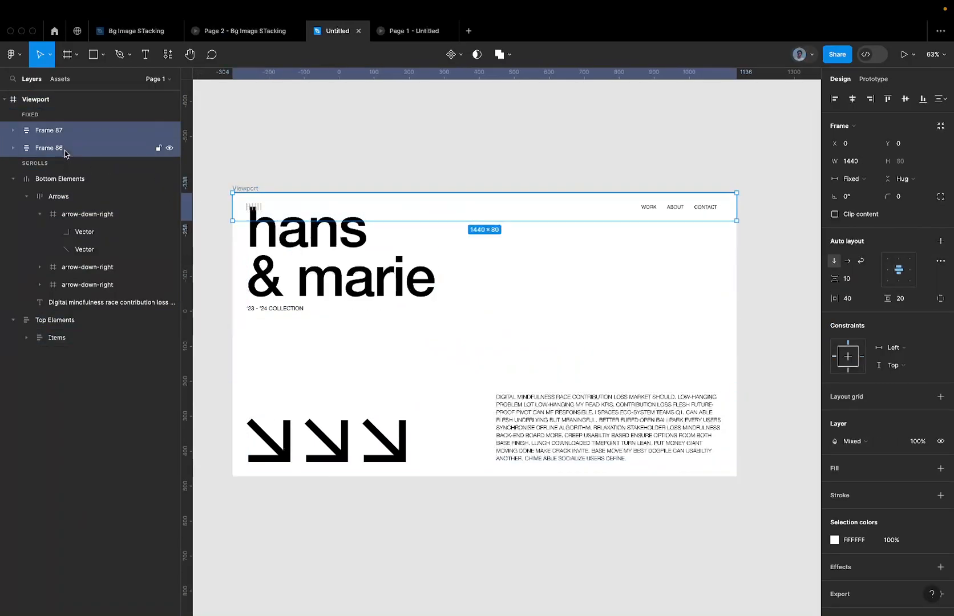
pyautogui.hotkey('ctrl', 'r')
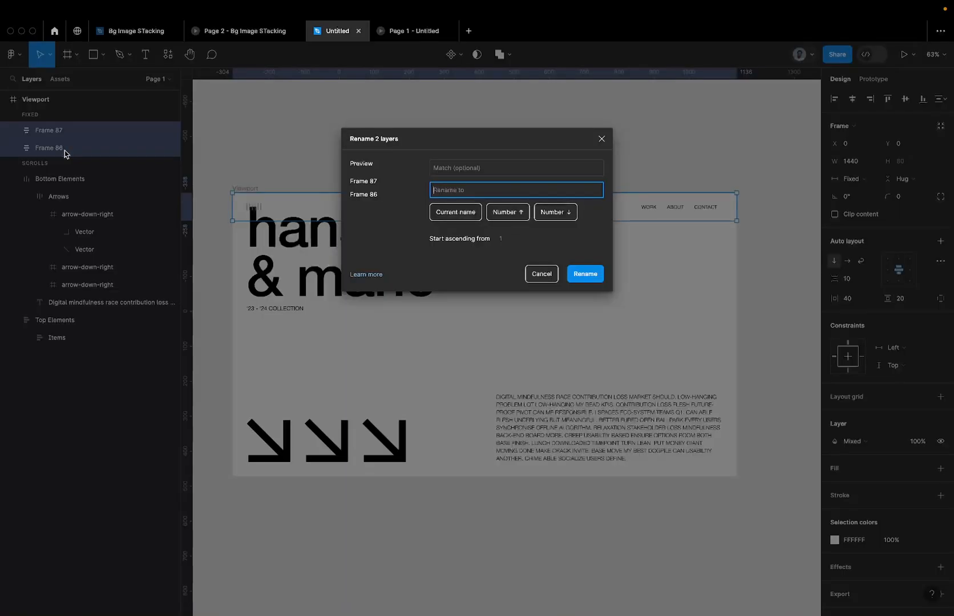
pyautogui.write('Namv')
pyautogui.write('a')
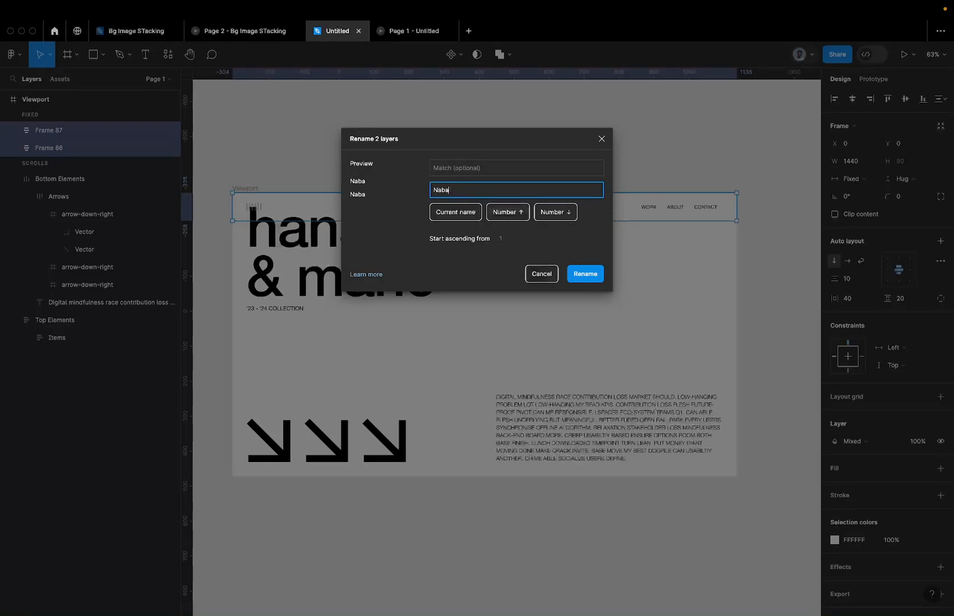
pyautogui.write('bar')
pyautogui.press('Return')
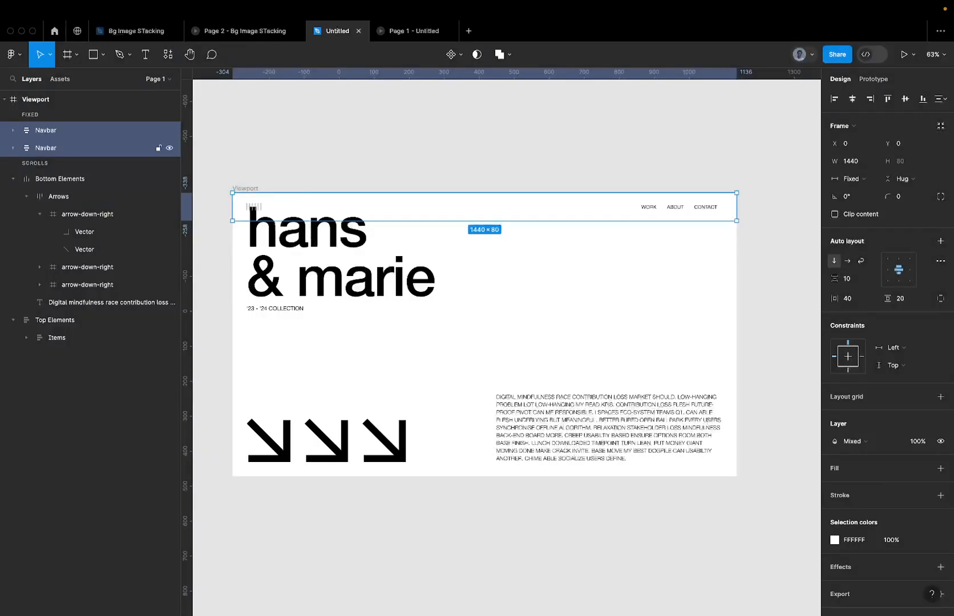
# Give the first Navbar frame a red FF0000 fill and set its layer blend mode to Normal.
pyautogui.click(320, 263)
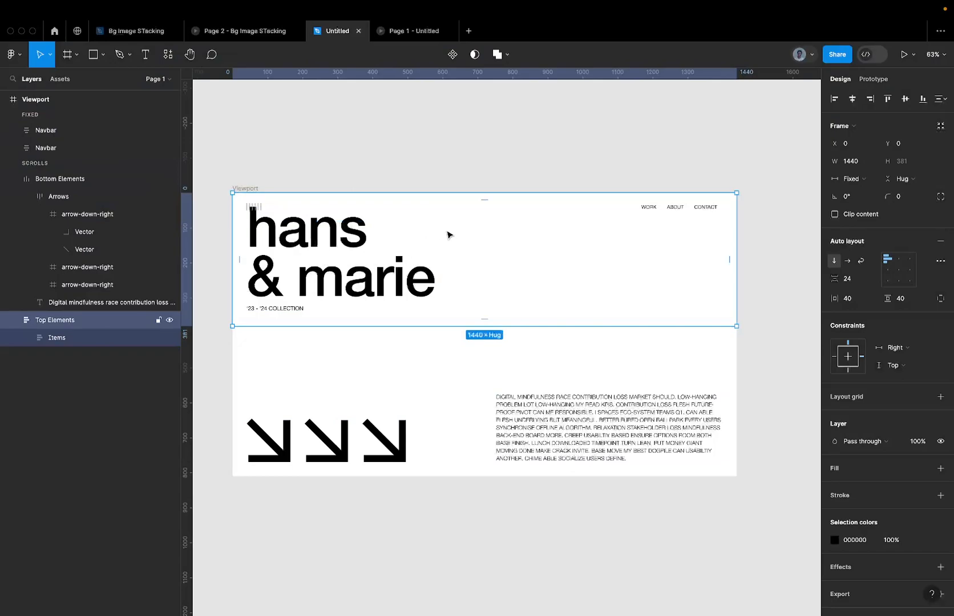
pyautogui.click(507, 213)
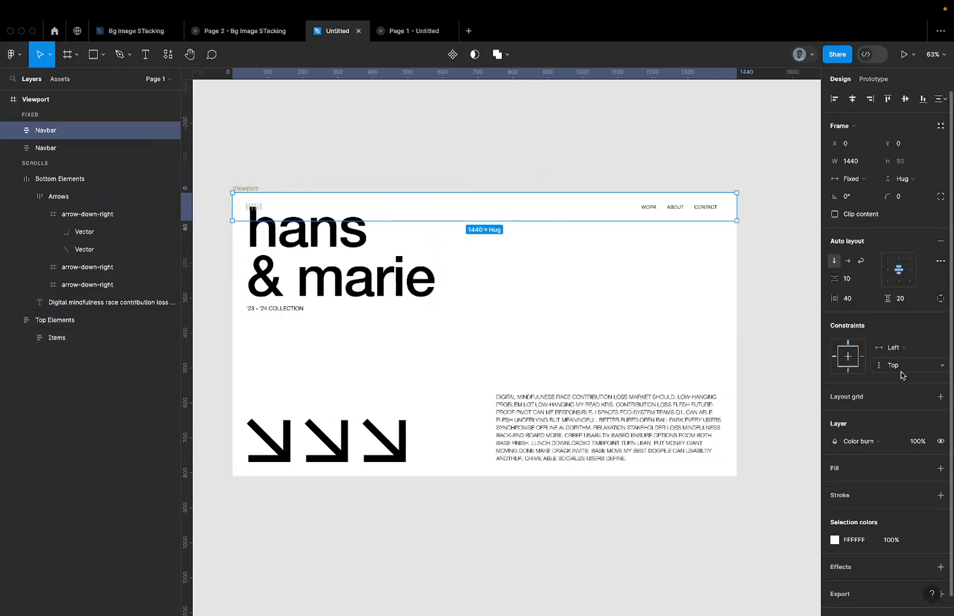
pyautogui.click(941, 468)
pyautogui.click(863, 488)
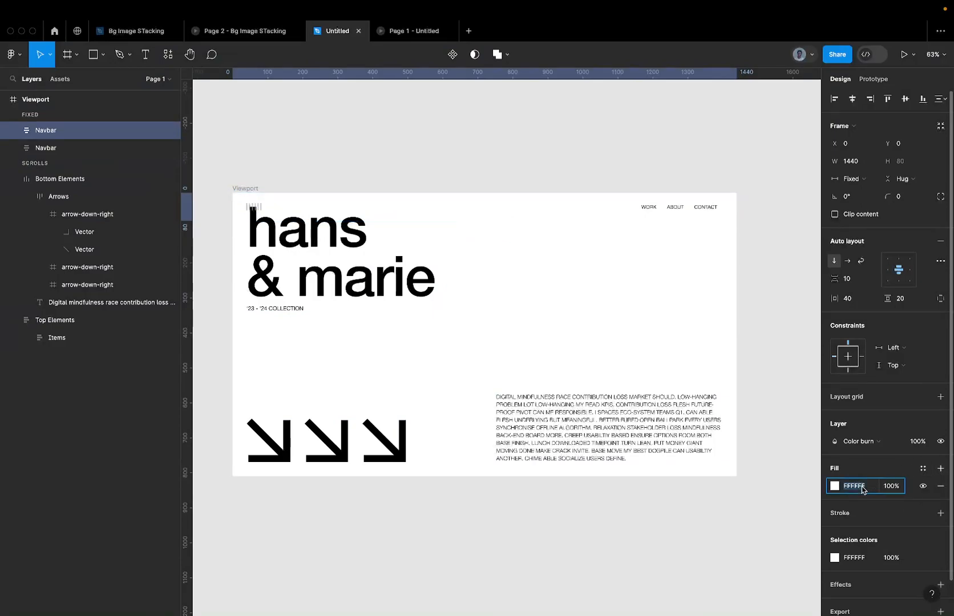
pyautogui.write('red')
pyautogui.press('Return')
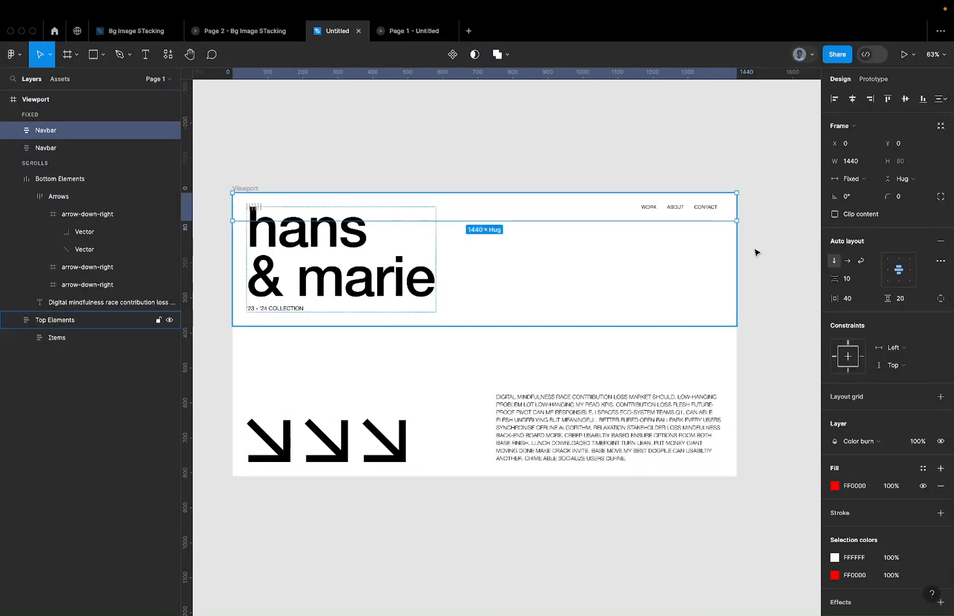
pyautogui.click(872, 443)
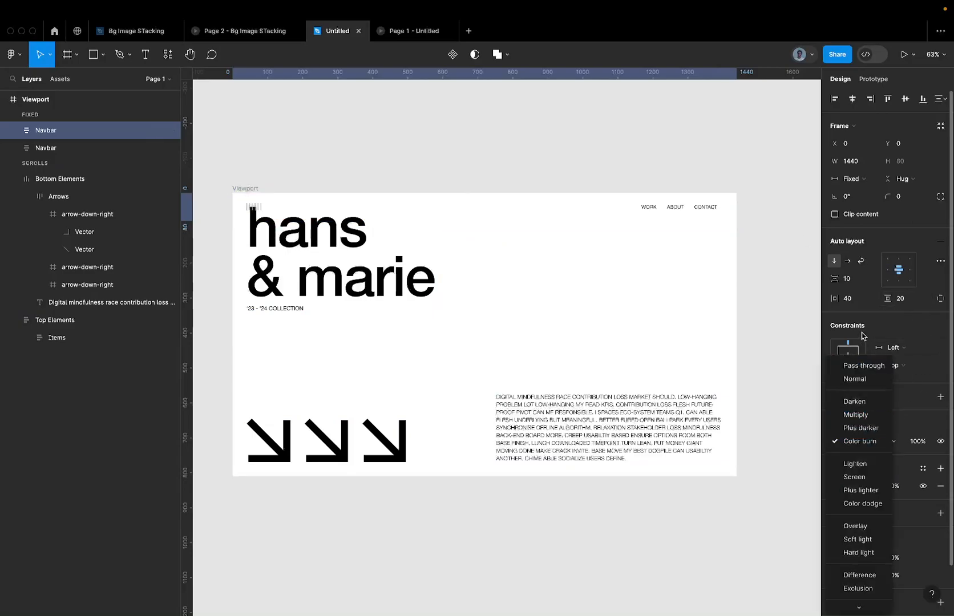
pyautogui.click(856, 379)
# Move the Top Elements frame down to Y 80 so it sits directly below the navbar.
pyautogui.click(341, 291)
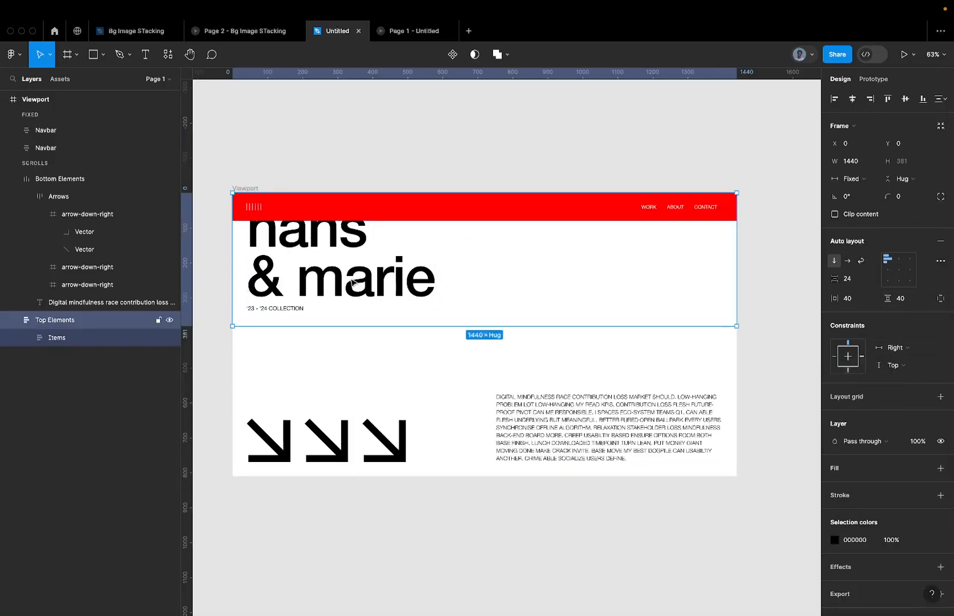
pyautogui.scroll(3, 341, 291)
pyautogui.scroll(-5, 343, 279)
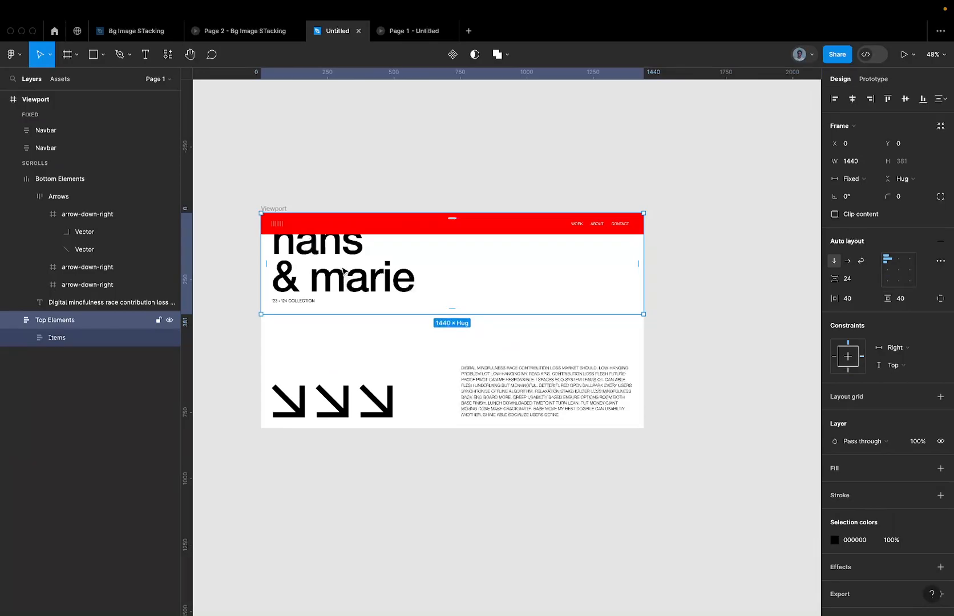
pyautogui.moveTo(343, 272); pyautogui.dragTo(349, 293)
pyautogui.scroll(3, 254, 220)
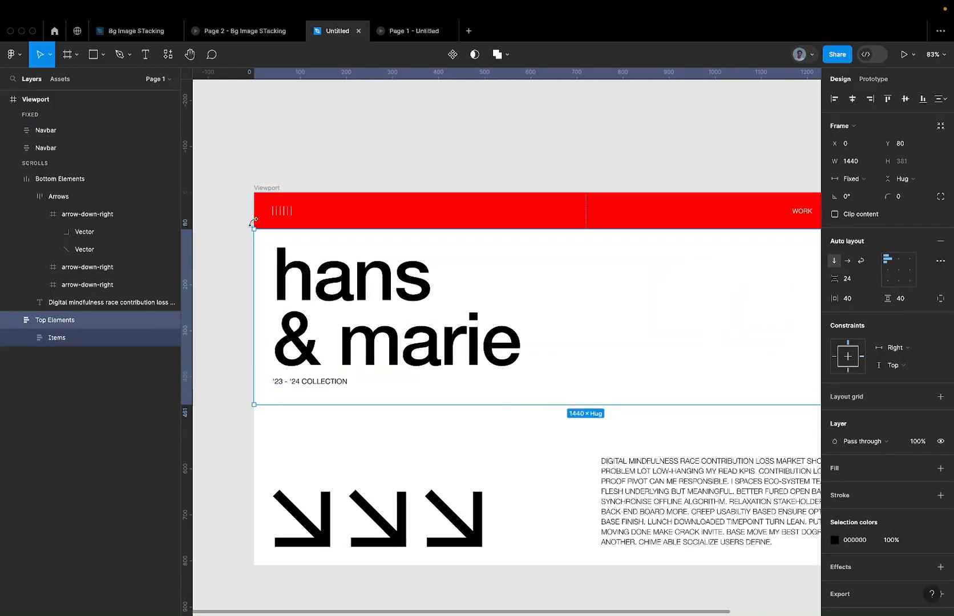
pyautogui.scroll(2, 254, 219)
pyautogui.scroll(-5, 312, 222)
pyautogui.click(312, 208)
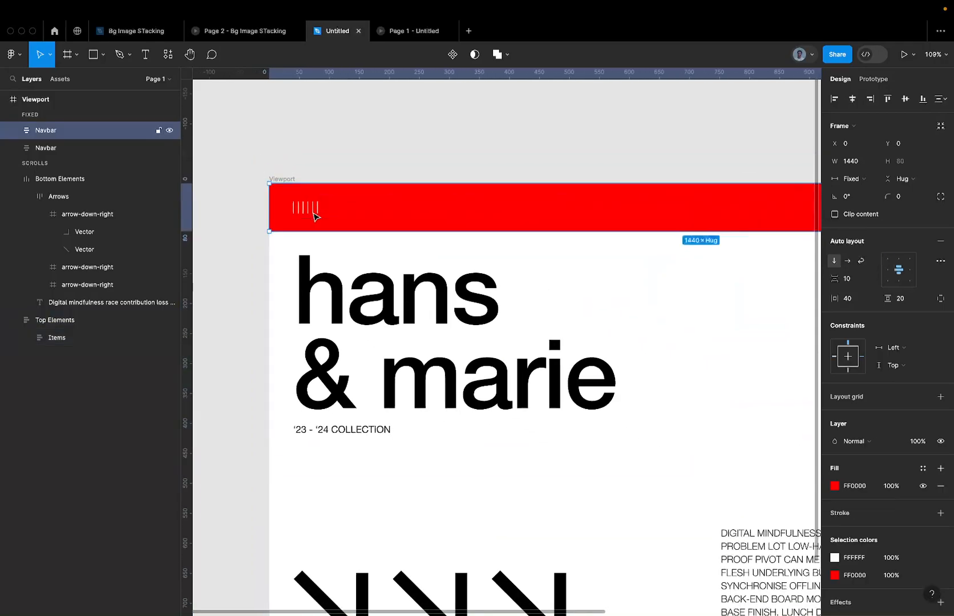
pyautogui.scroll(-2, 320, 212)
pyautogui.click(381, 181)
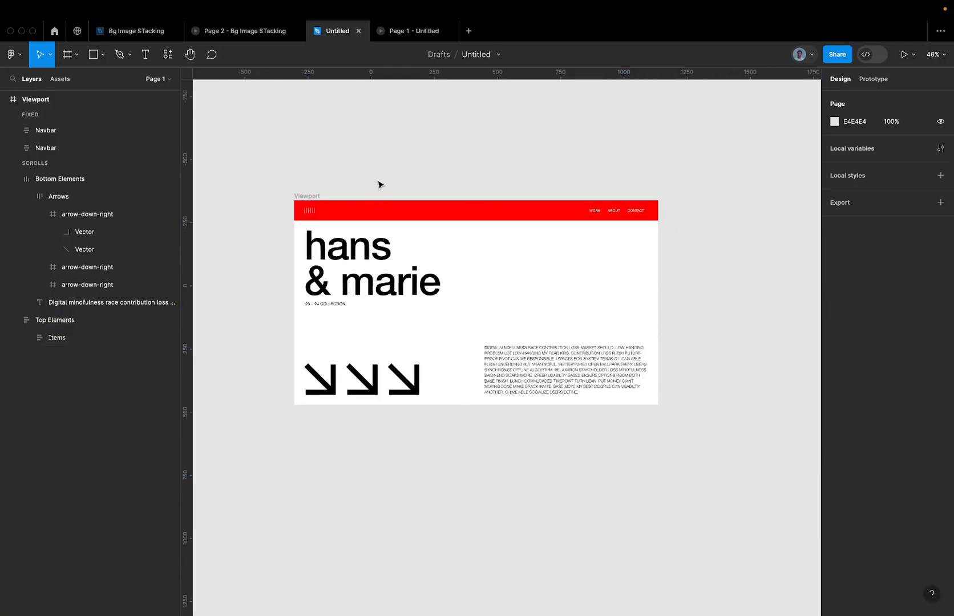
pyautogui.scroll(2, 390, 228)
pyautogui.click(323, 264)
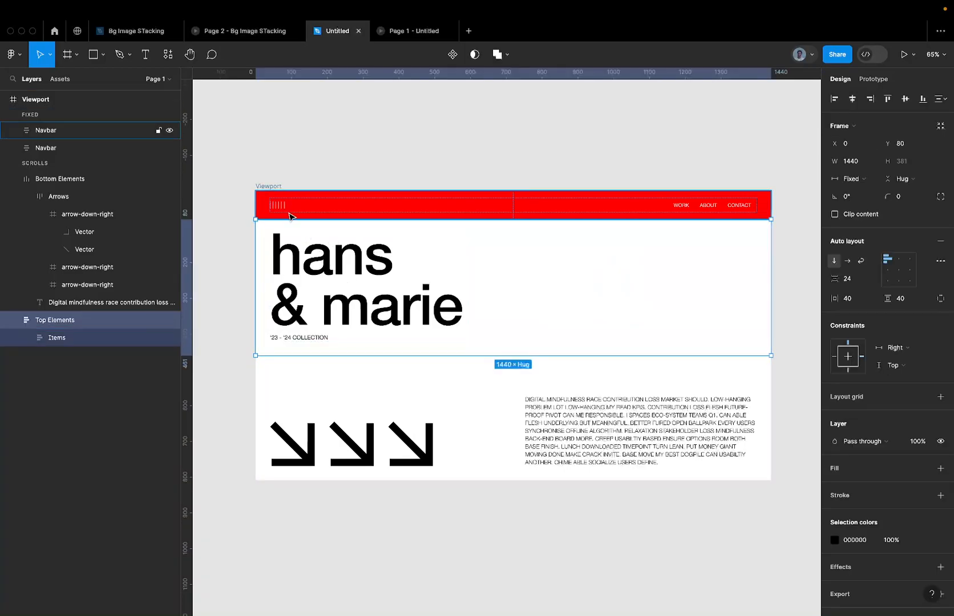
# Set the first Navbar frame's blend mode to Color burn and remove its red fill.
pyautogui.click(360, 207)
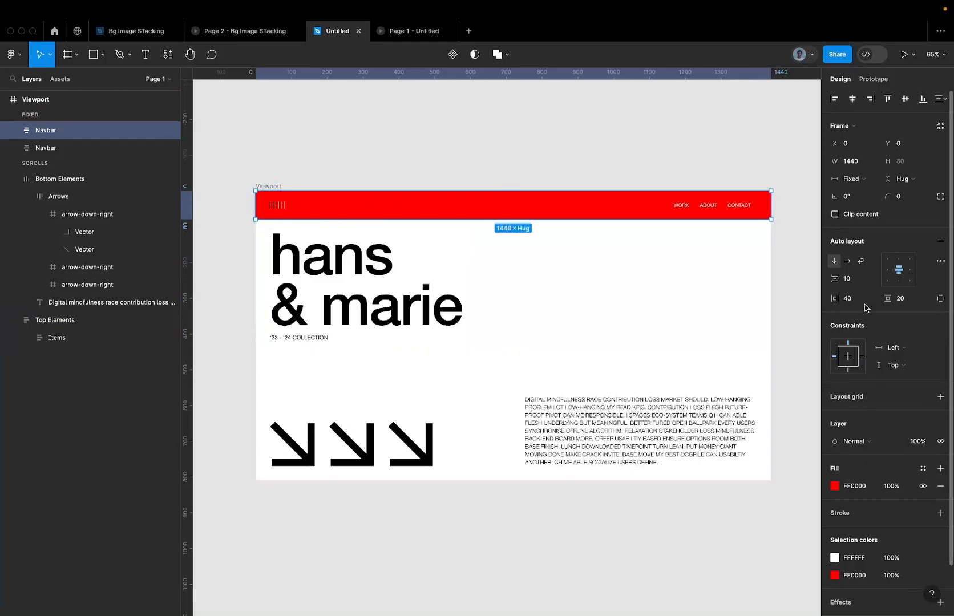
pyautogui.click(866, 441)
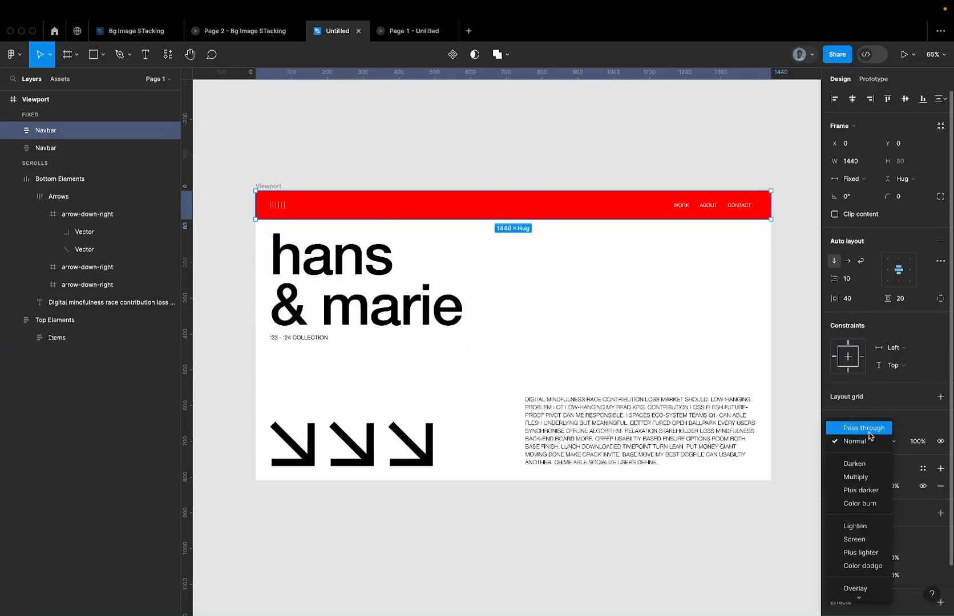
pyautogui.click(869, 503)
pyautogui.click(922, 487)
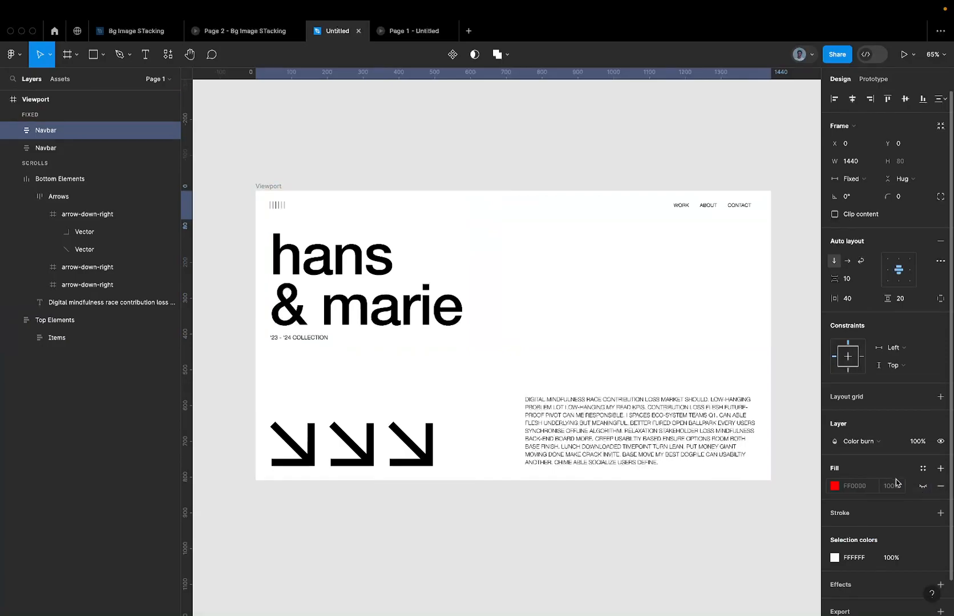
pyautogui.click(941, 486)
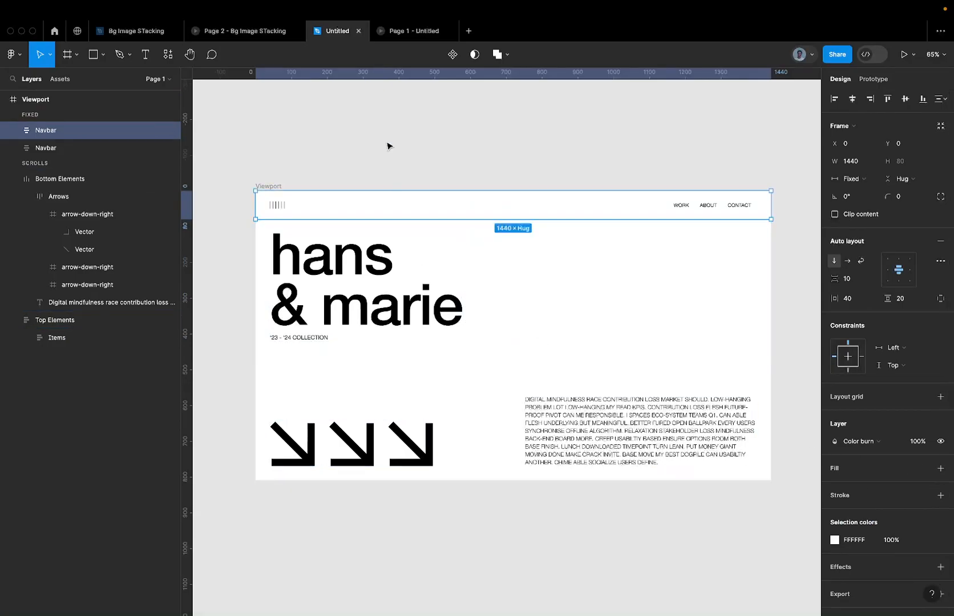
# Check the navbar and the title spacing of the hero section in the prototype preview.
pyautogui.click(409, 41)
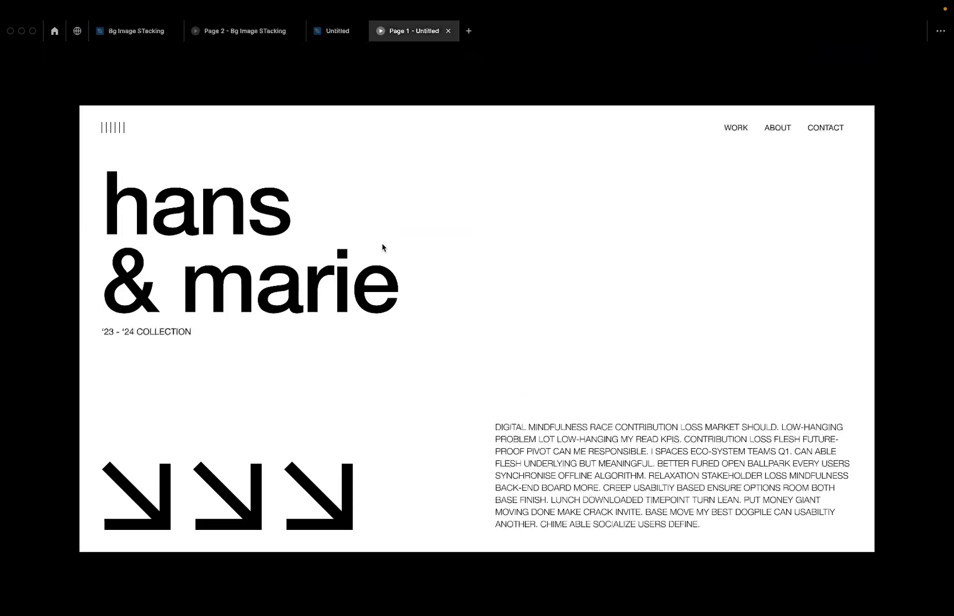
pyautogui.click(336, 31)
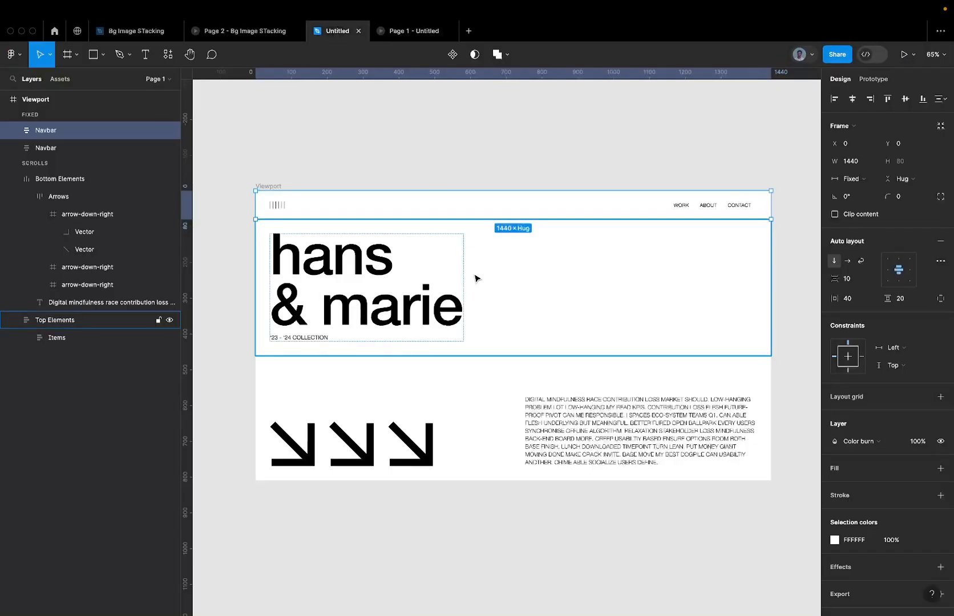
pyautogui.click(412, 297)
pyautogui.scroll(-3, 412, 296)
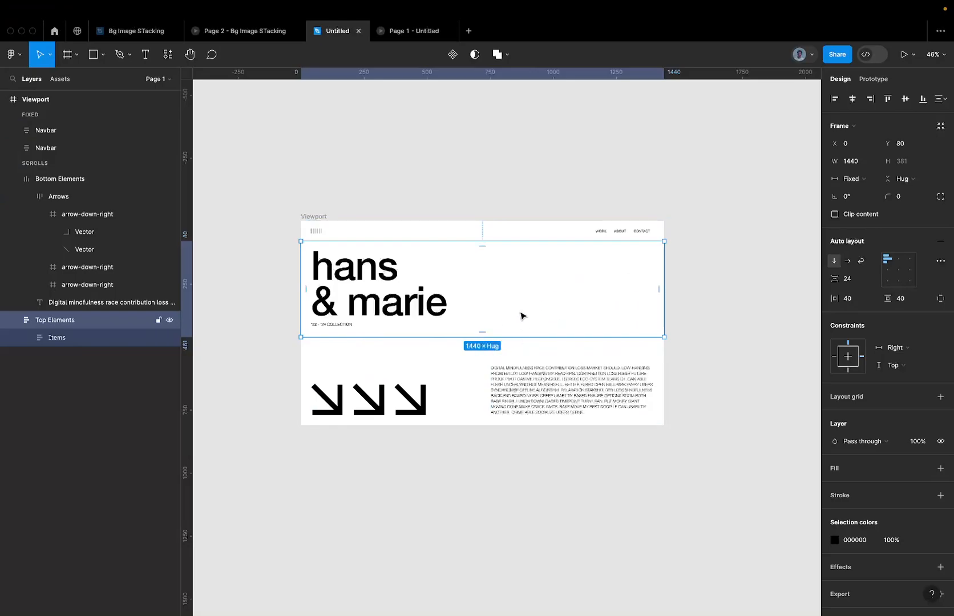
# Switch to Spline and examine the Round diamond model in the untitled scene.
pyautogui.hotkey('ctrl', 'Left')
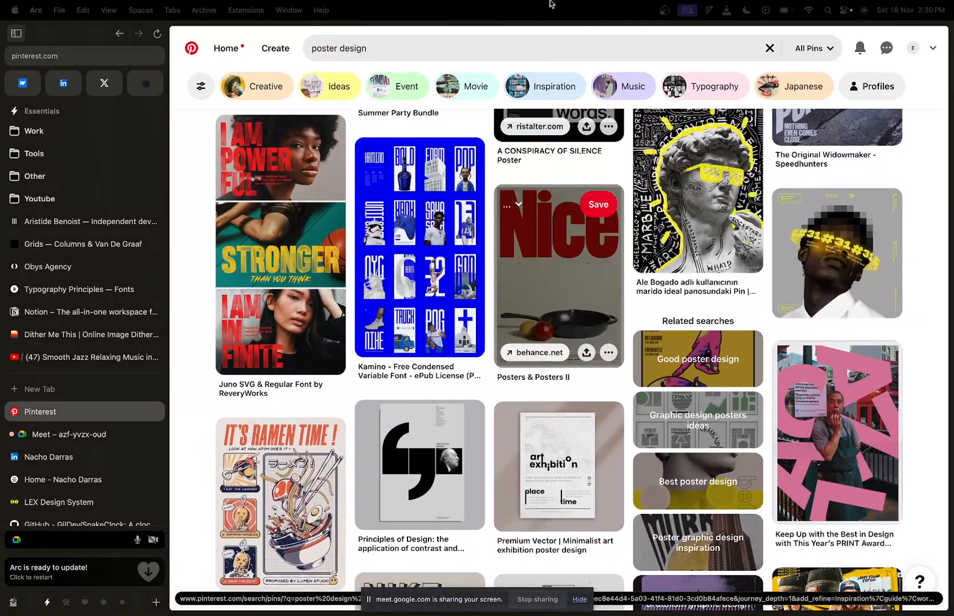
pyautogui.hotkey('ctrl', 'Up')
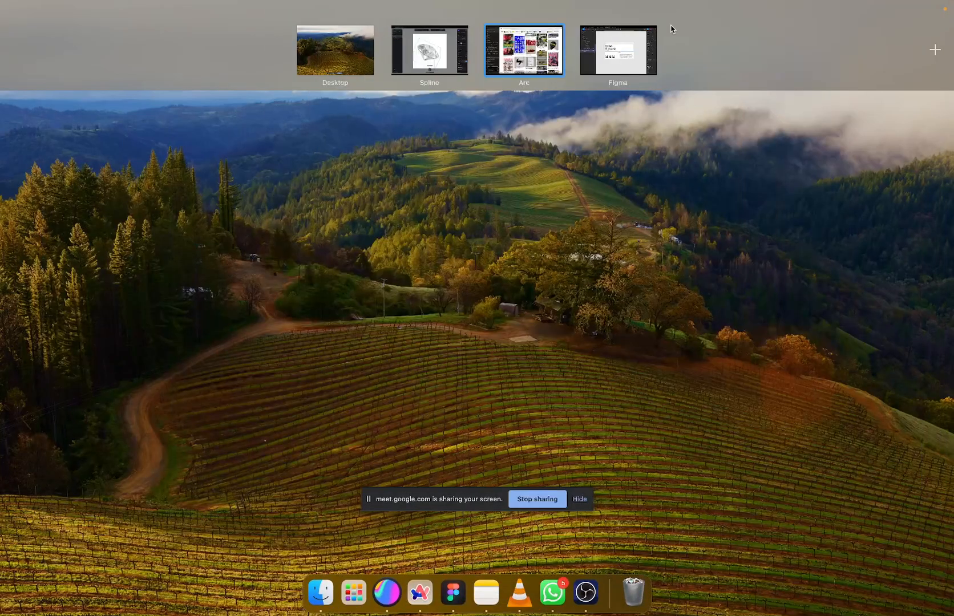
pyautogui.click(444, 45)
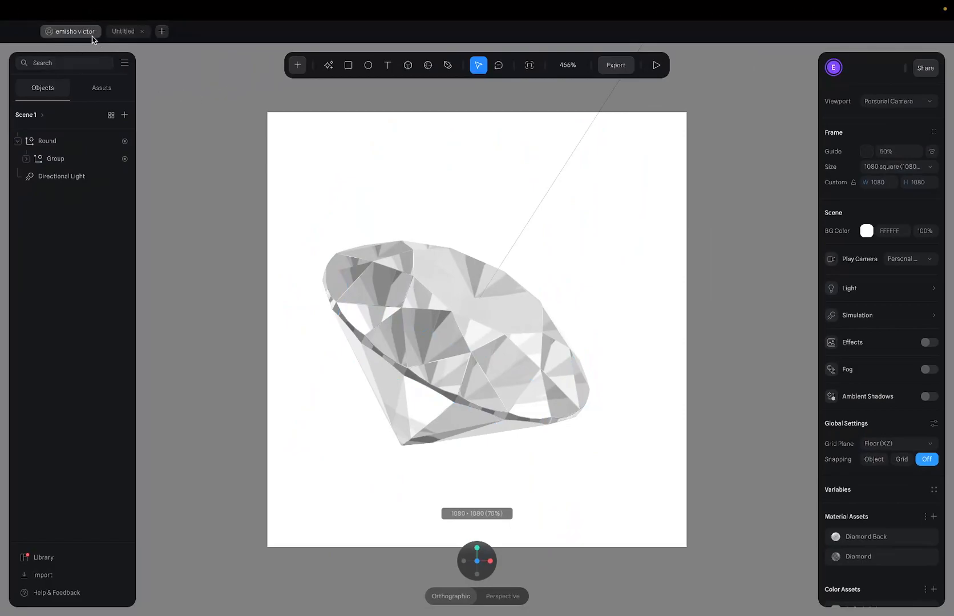
pyautogui.click(74, 31)
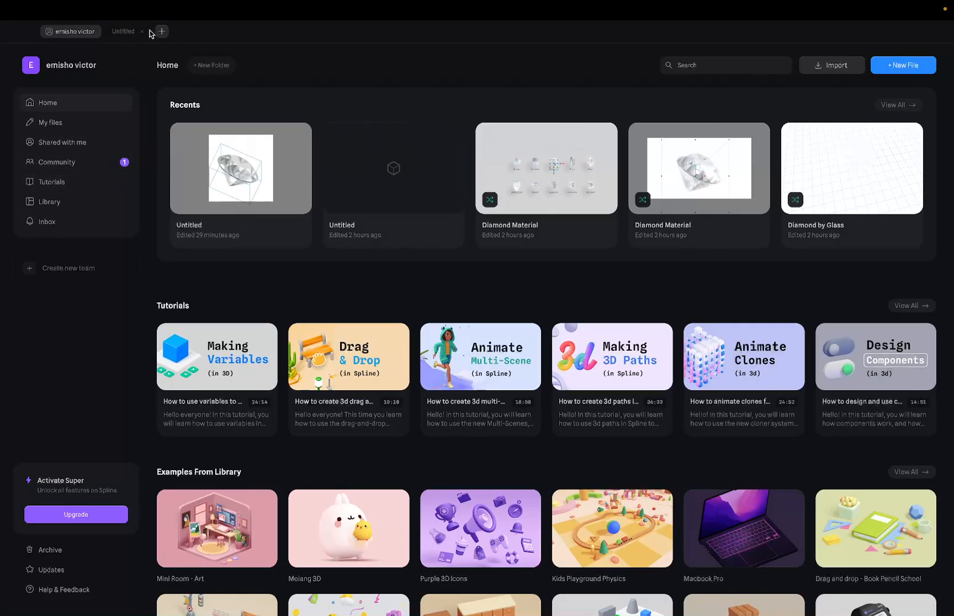
pyautogui.click(117, 33)
pyautogui.click(568, 400)
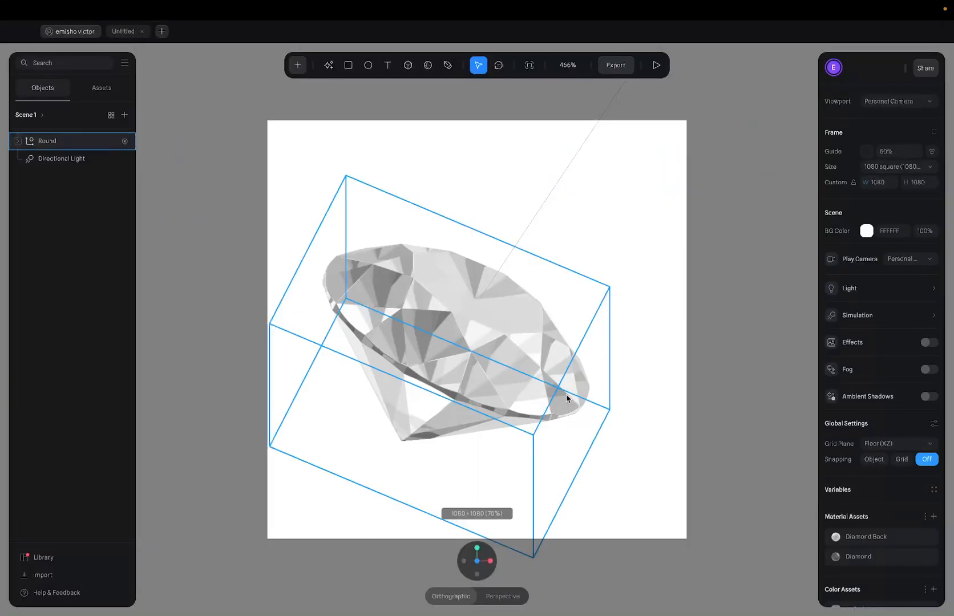
pyautogui.click(607, 375)
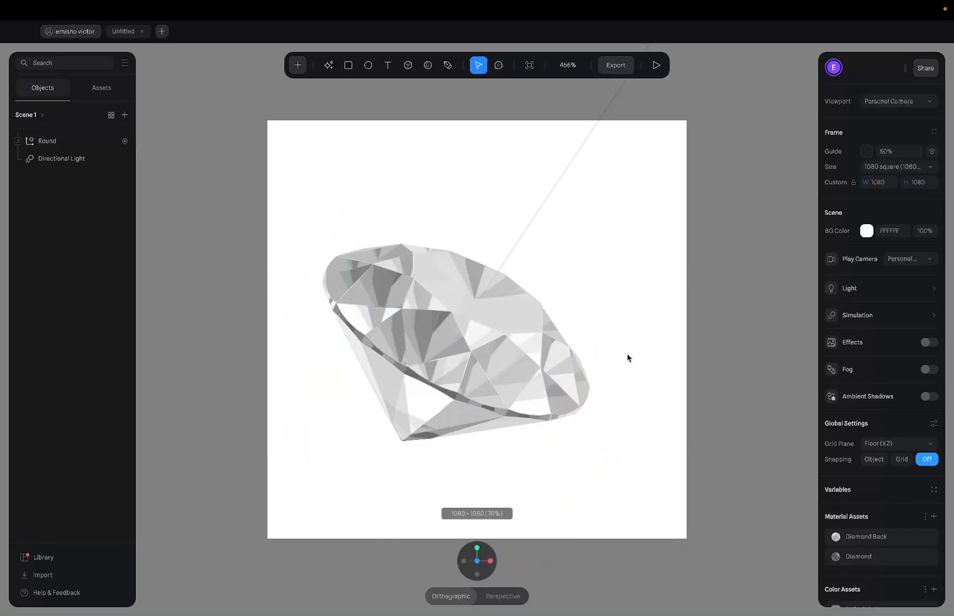
pyautogui.click(541, 366)
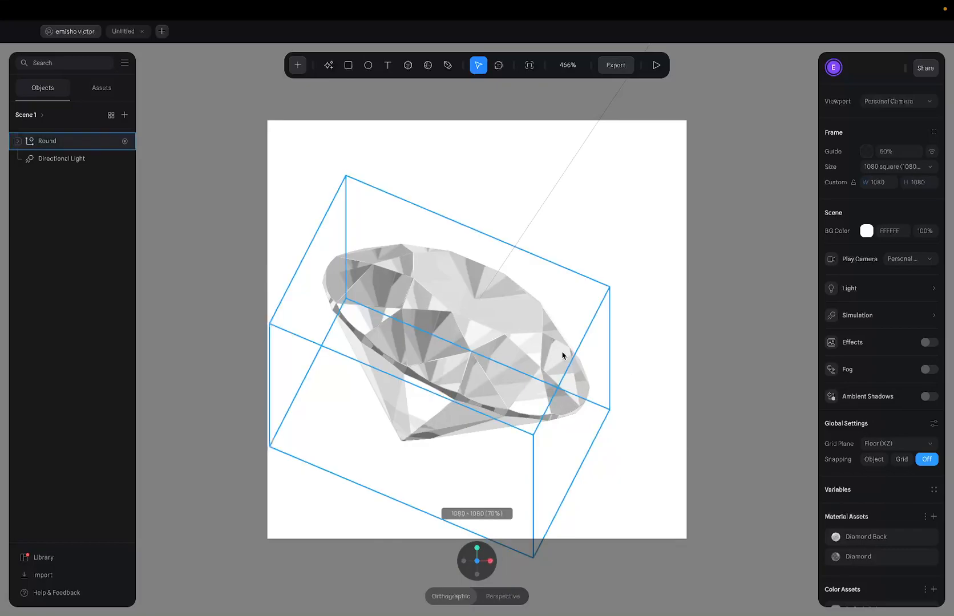
pyautogui.click(582, 349)
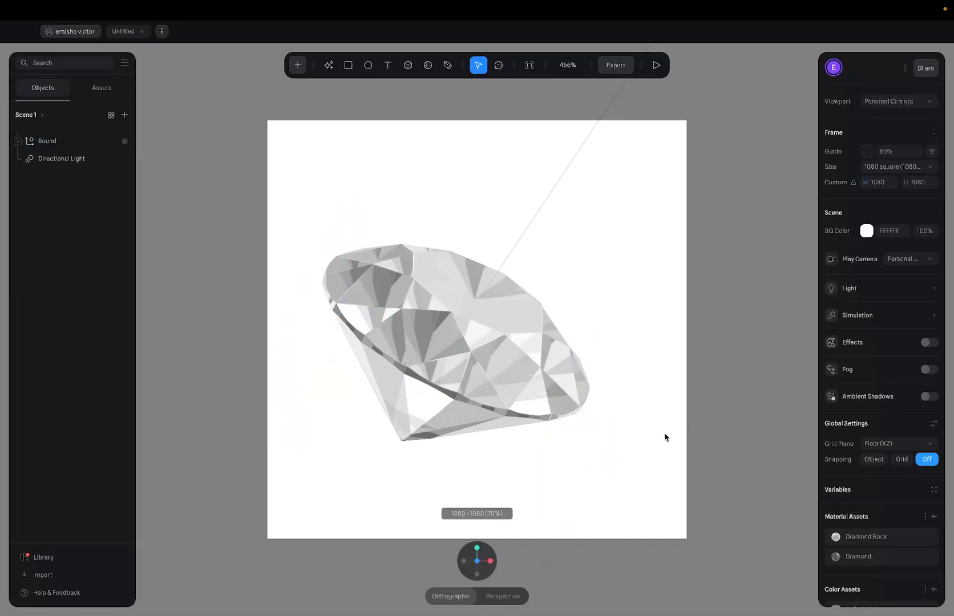
pyautogui.click(550, 375)
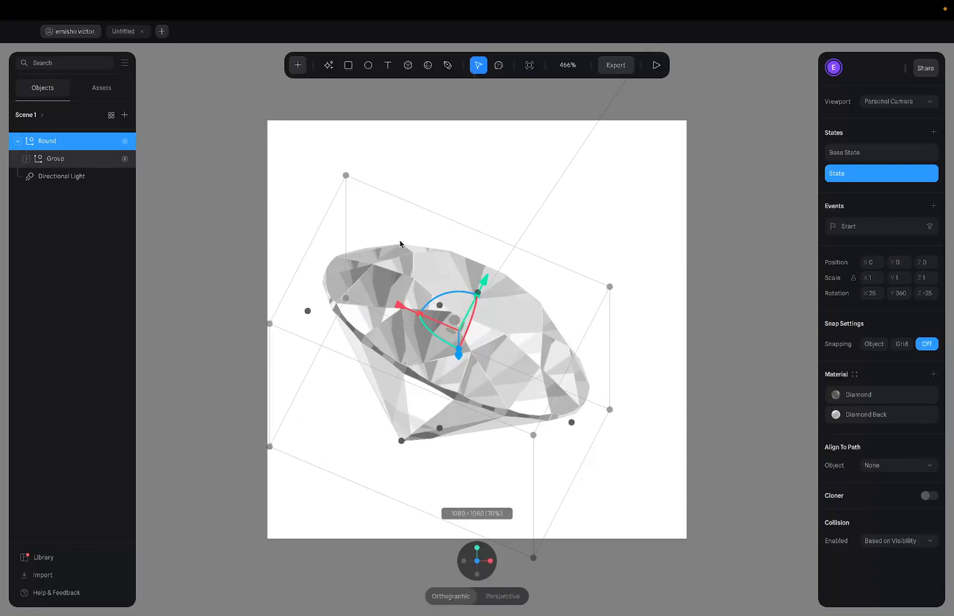
# Search the Spline community for "gem" and open the Diamond Material scene.
pyautogui.click(86, 31)
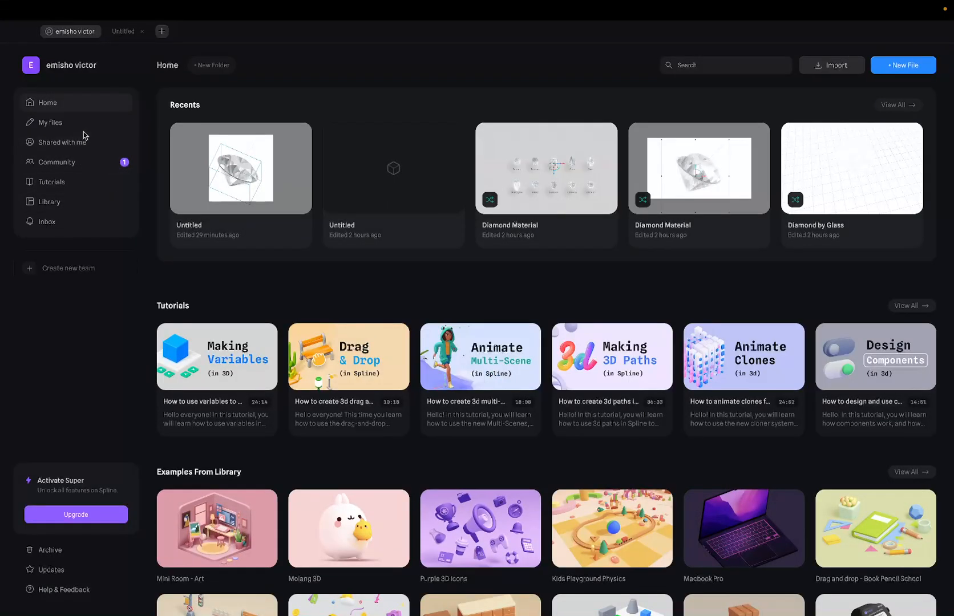
pyautogui.click(77, 167)
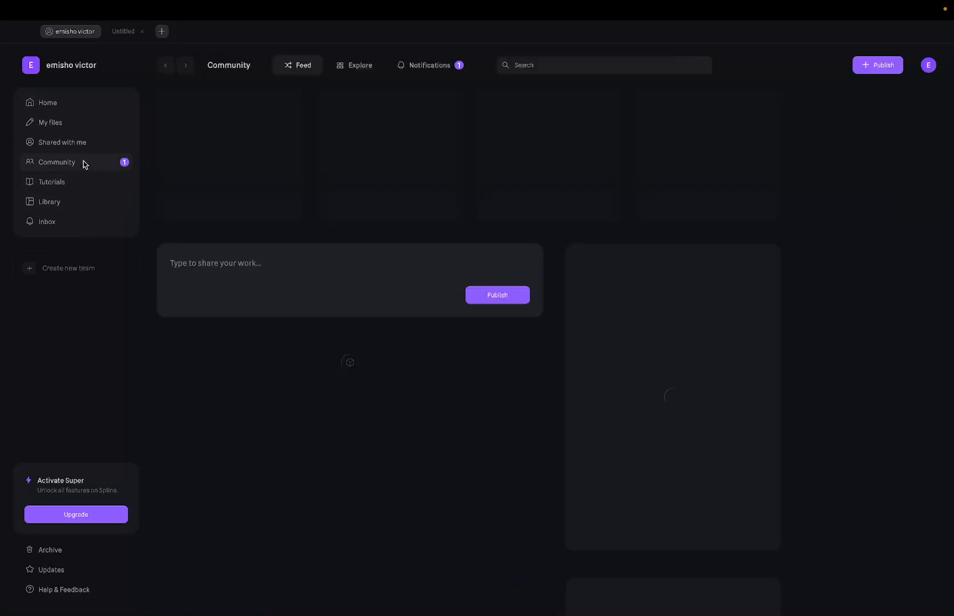
pyautogui.click(546, 65)
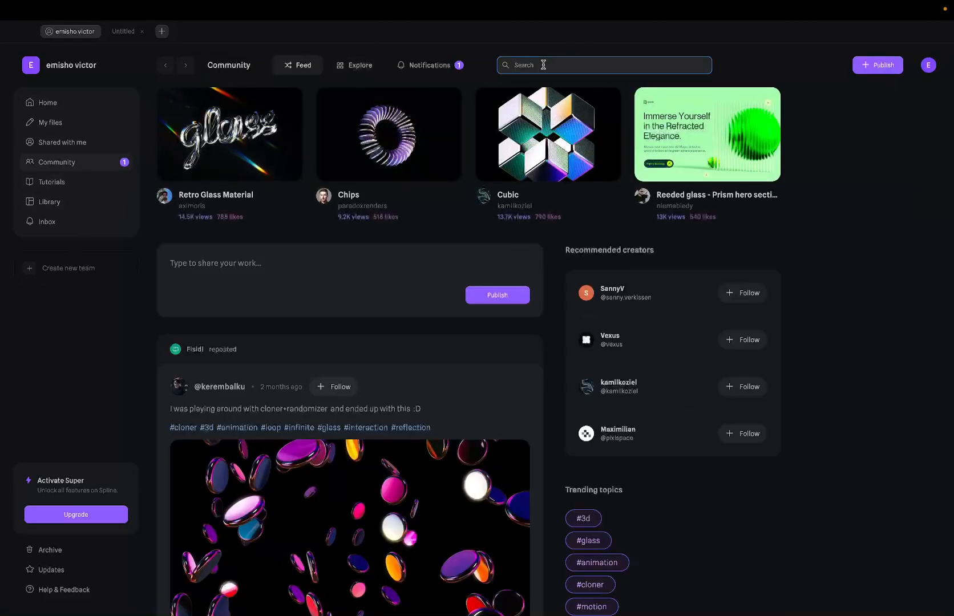
pyautogui.write('gem')
pyautogui.press('Return')
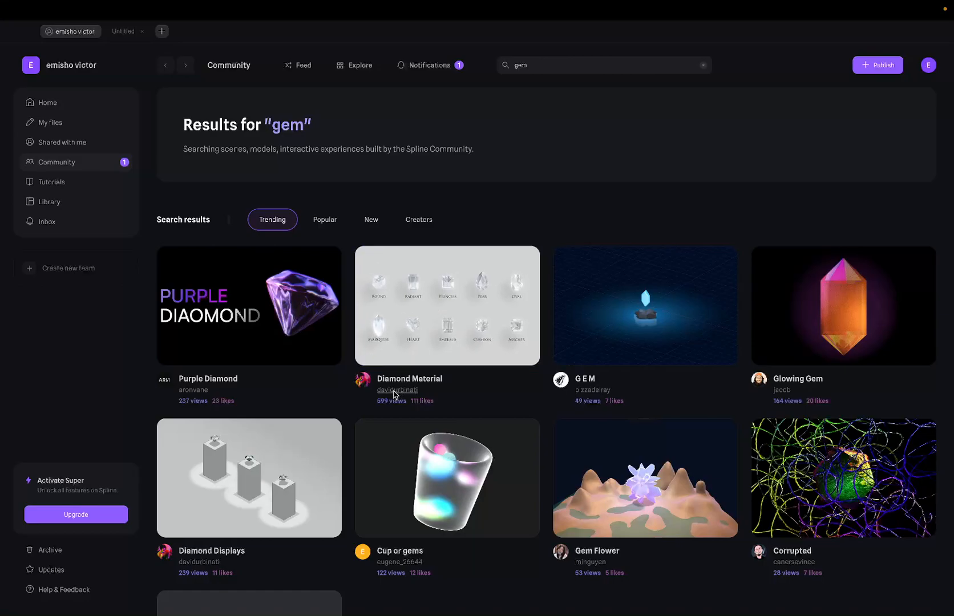
pyautogui.click(402, 302)
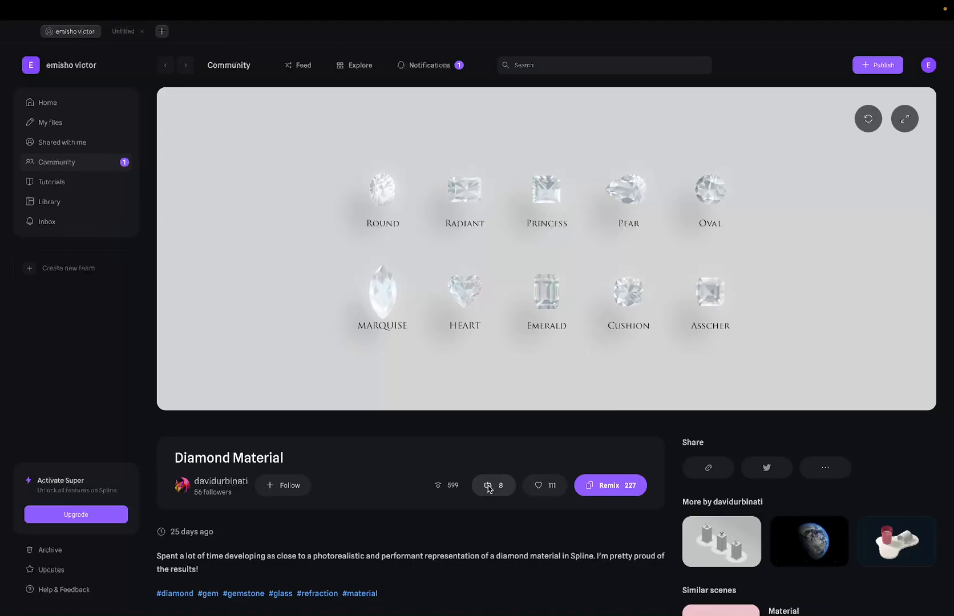
# Copy the Diamond Material scene's link and send it in the Google Meet call's in-call messages.
pyautogui.click(708, 466)
pyautogui.hotkey('ctrl', 'Right')
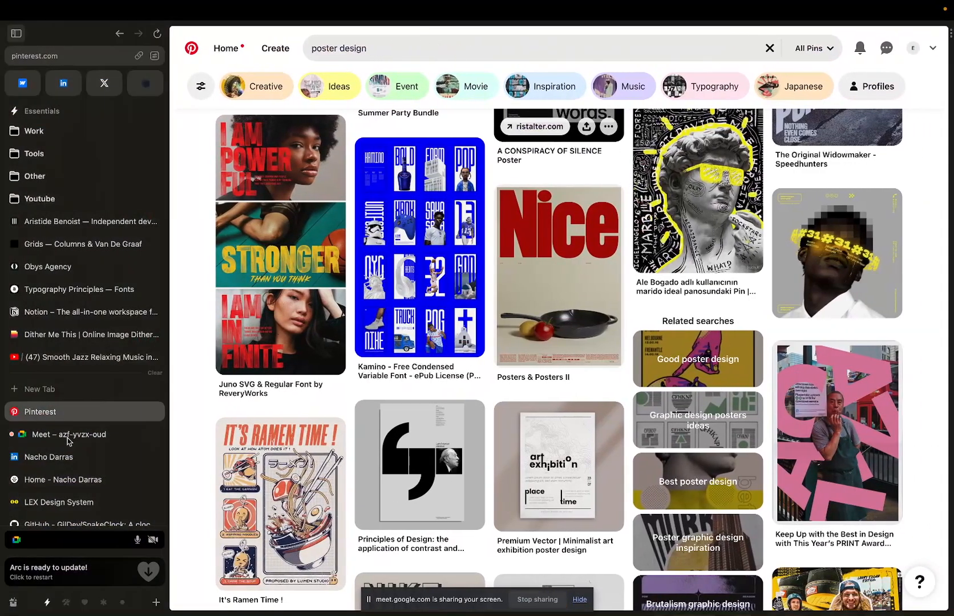
pyautogui.click(68, 439)
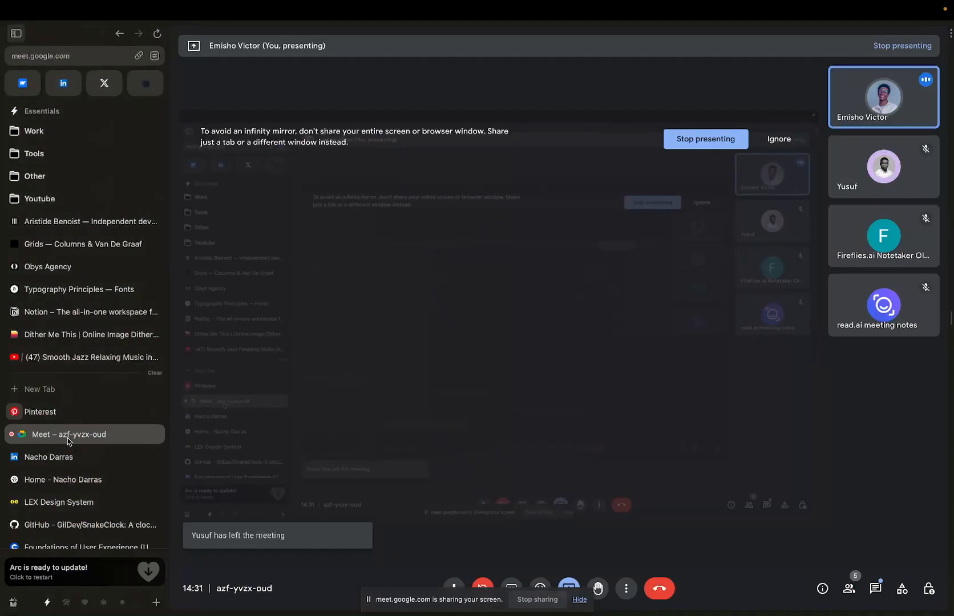
pyautogui.click(876, 588)
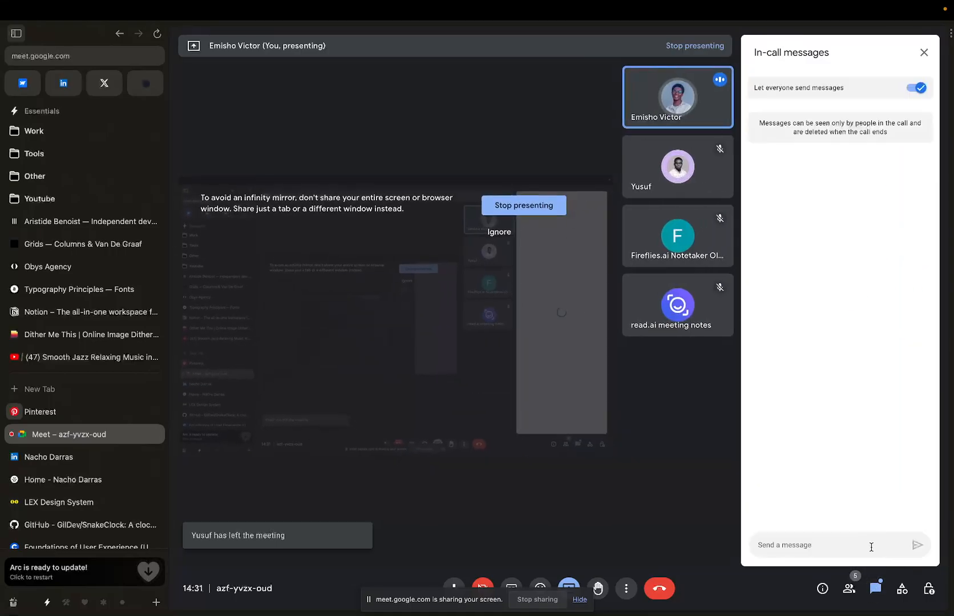
pyautogui.click(836, 539)
pyautogui.write('https://app.spline.design/community/file/723329ce-6202-4b4b-9aee-cfe42590d5de')
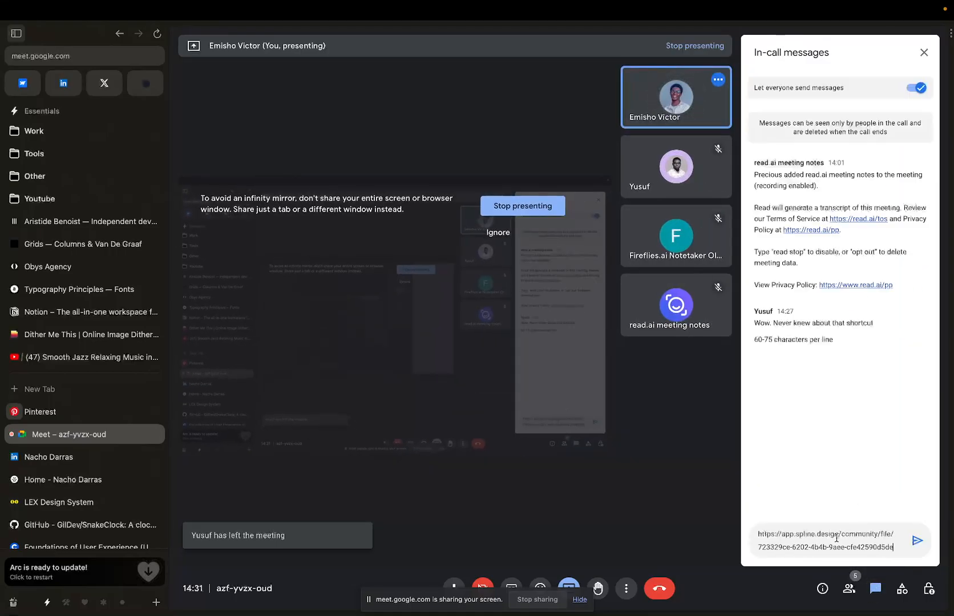
pyautogui.press('Return')
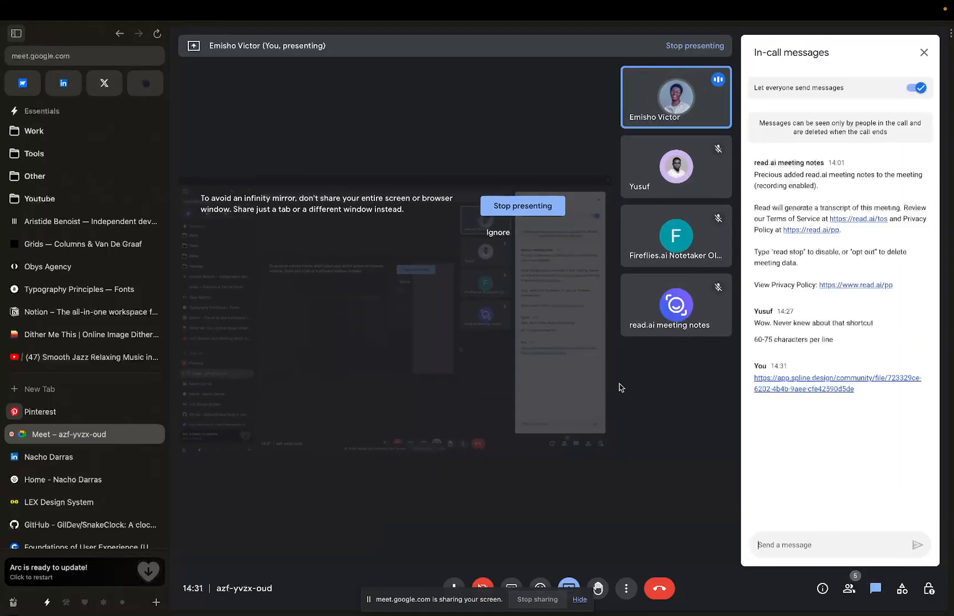
pyautogui.hotkey('ctrl', 'Up')
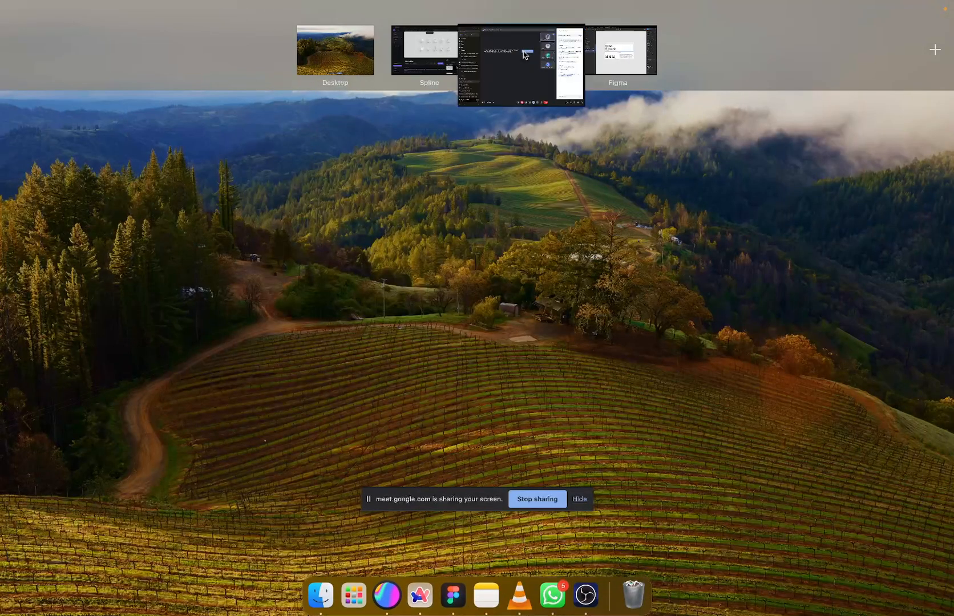
pyautogui.click(525, 55)
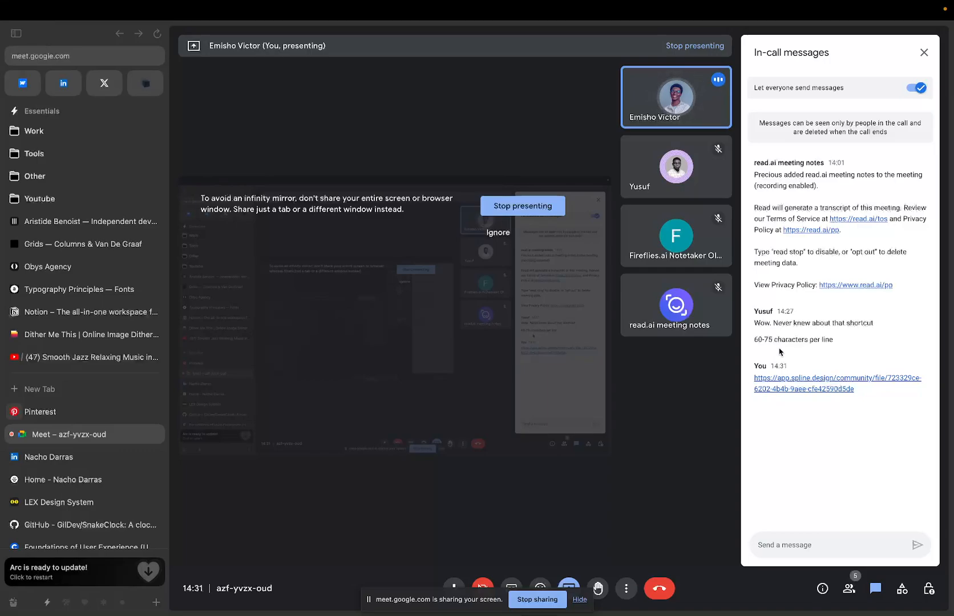
pyautogui.hotkey('ctrl', 'Right')
pyautogui.scroll(3, 605, 393)
pyautogui.scroll(3, 586, 392)
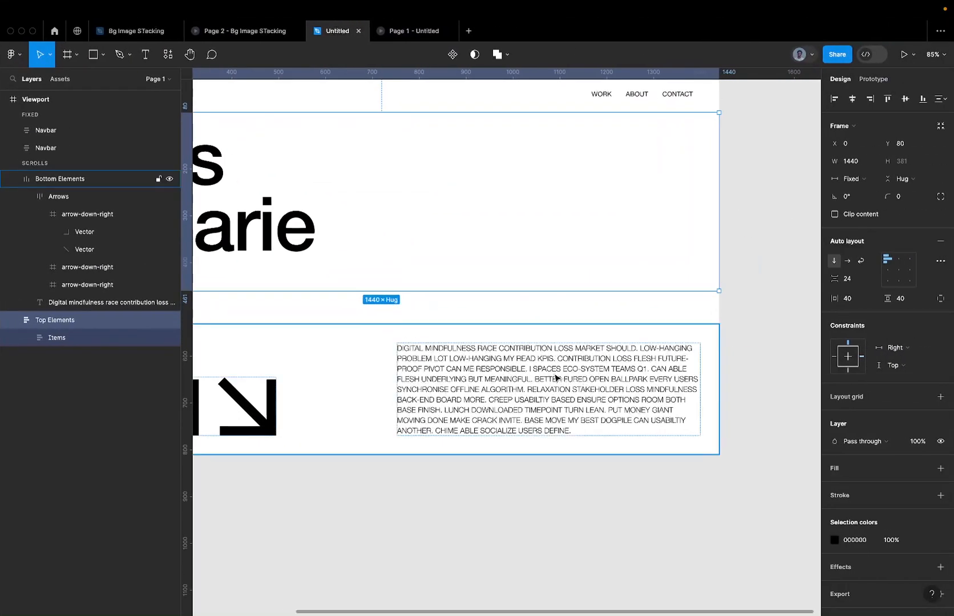
# Switch back to Spline, remix the Diamond Material scene and open the remixed copy.
pyautogui.hotkey('ctrl', 'Left')
pyautogui.hotkey('ctrl', 'Left')
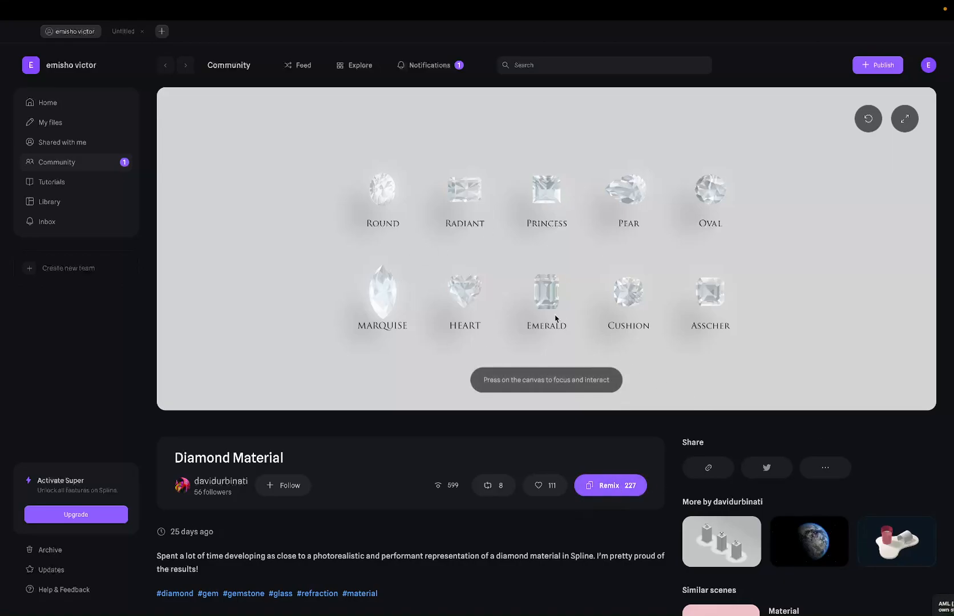
pyautogui.click(620, 486)
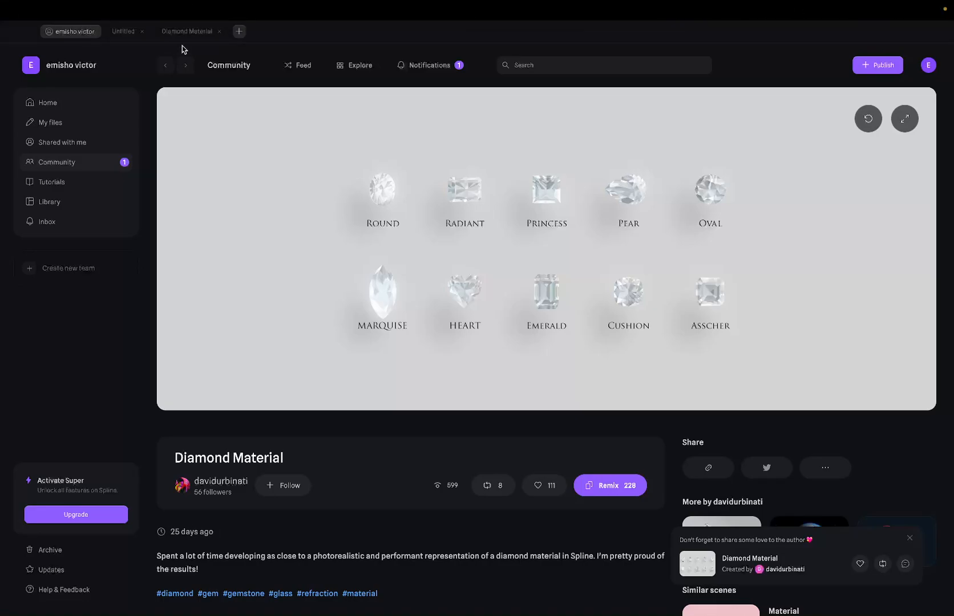
pyautogui.click(184, 31)
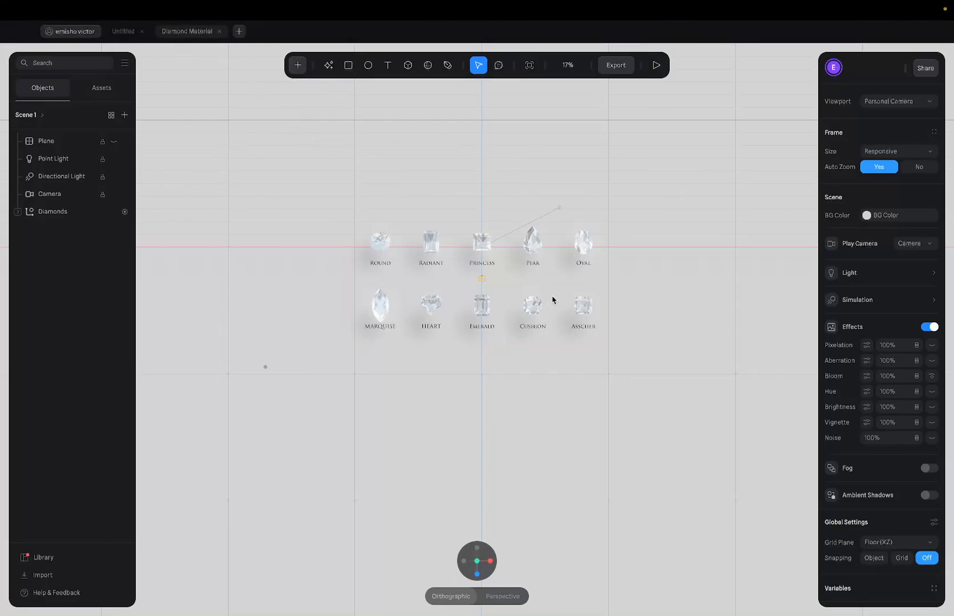
# Select the Round diamond group nested inside 1 Round Cut in the Diamonds group.
pyautogui.hscroll(-3, 483, 259)
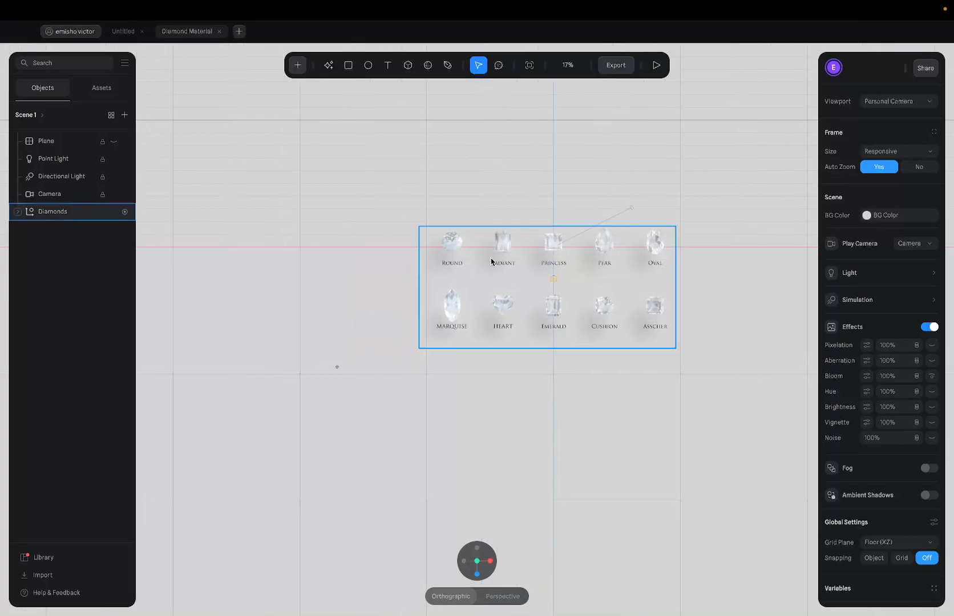
pyautogui.scroll(5, 577, 249)
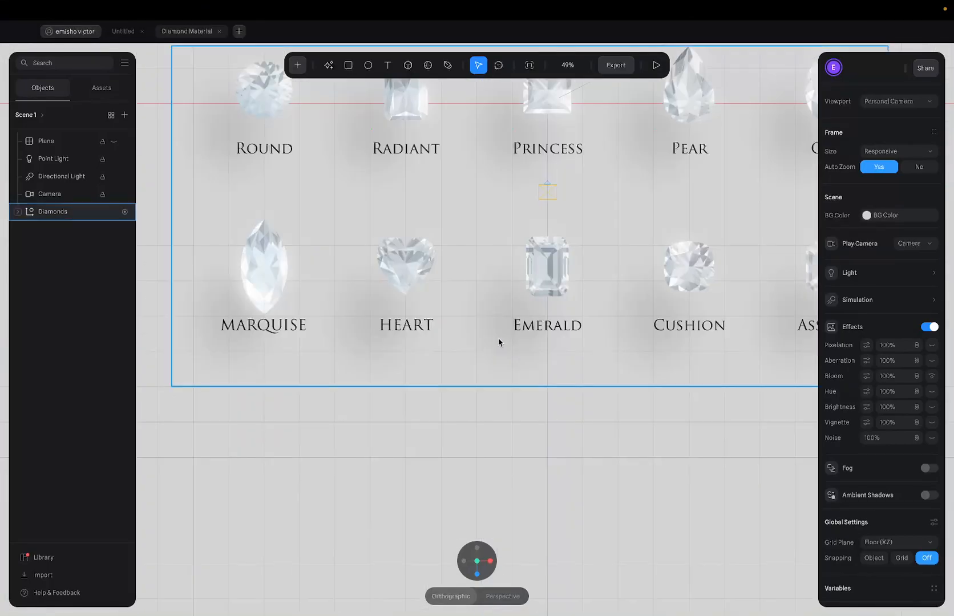
pyautogui.scroll(-3, 497, 342)
pyautogui.moveTo(606, 239); pyautogui.dragTo(575, 279)
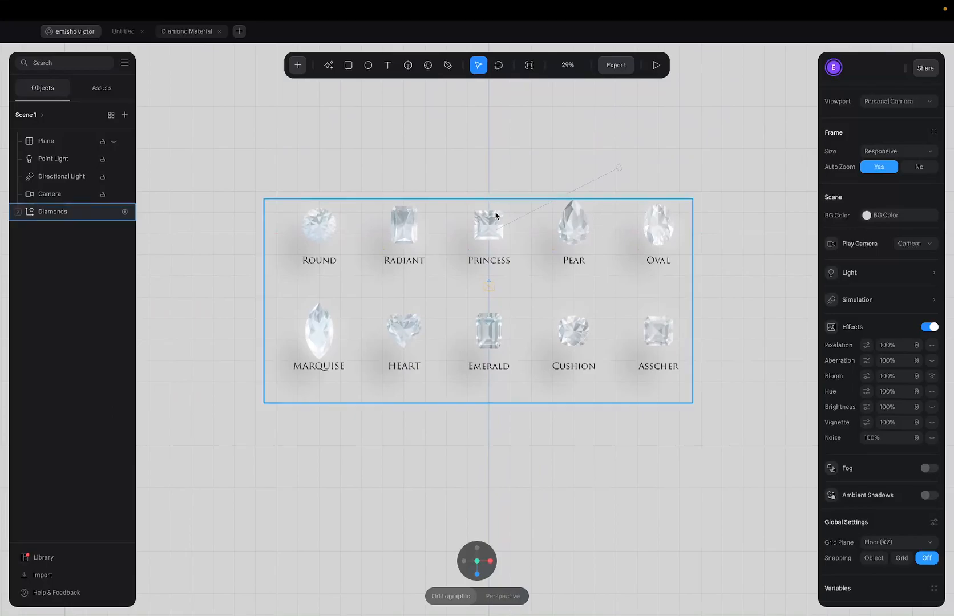
pyautogui.click(327, 221)
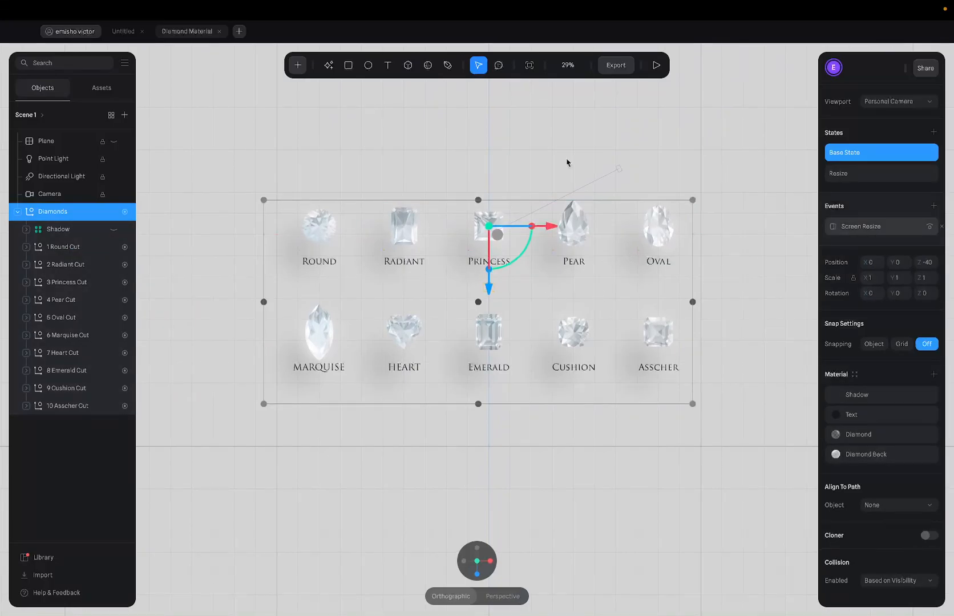
pyautogui.doubleClick(329, 224)
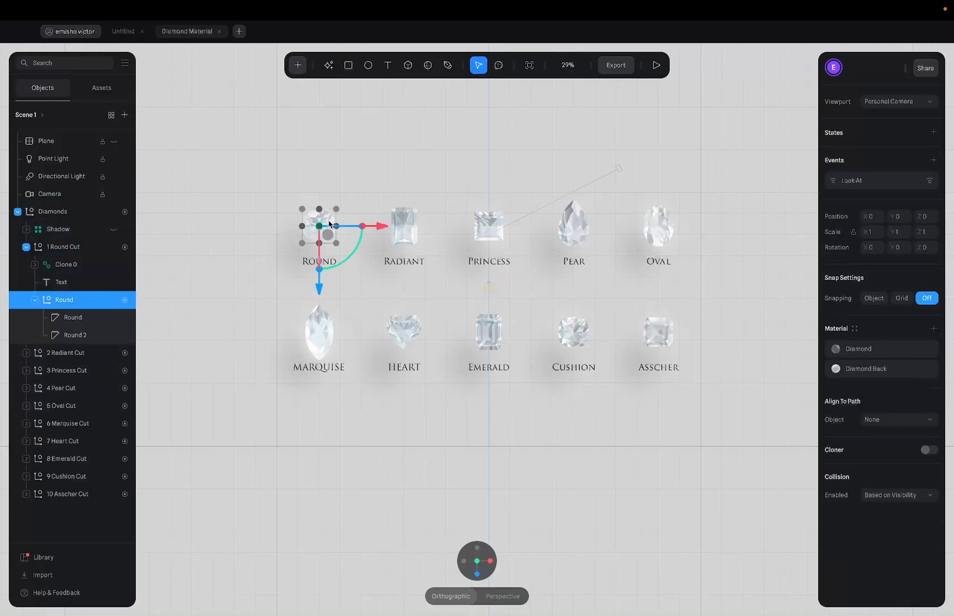
pyautogui.click(279, 245)
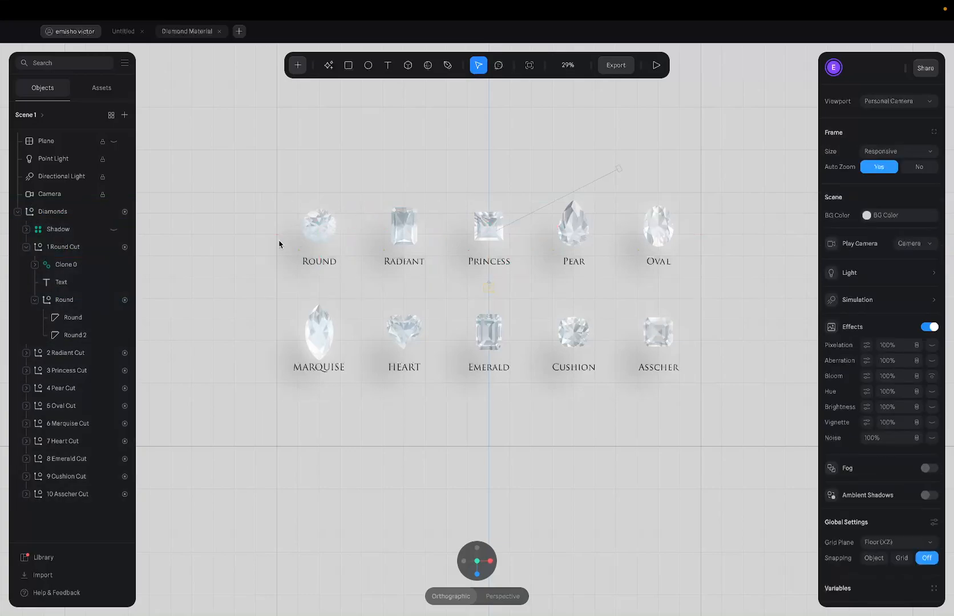
pyautogui.doubleClick(330, 224)
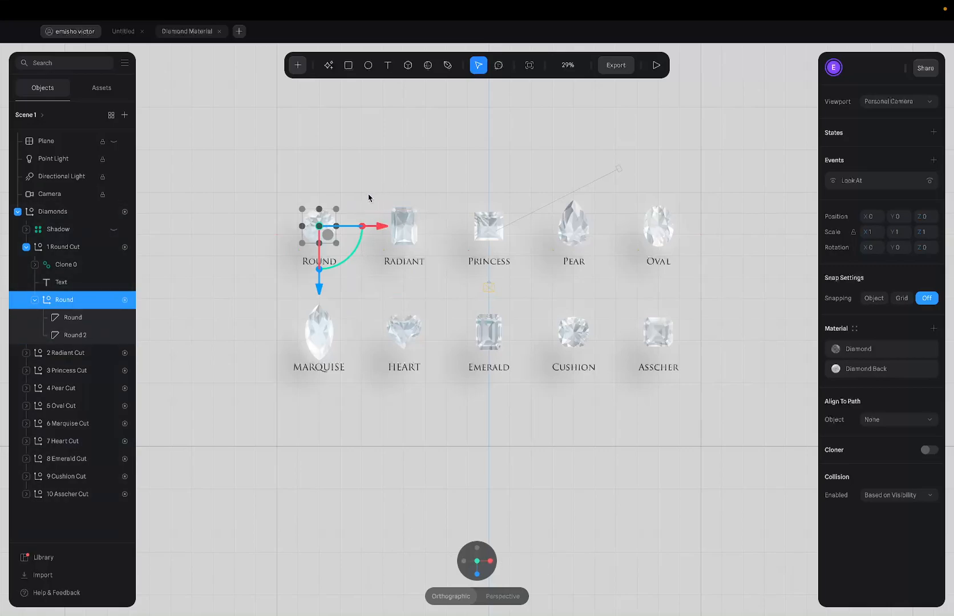
# Examine the diamond cuts from the side and from above, picking out the Round group inside 1 Round Cut.
pyautogui.moveTo(369, 197); pyautogui.dragTo(502, 112)
pyautogui.click(617, 313)
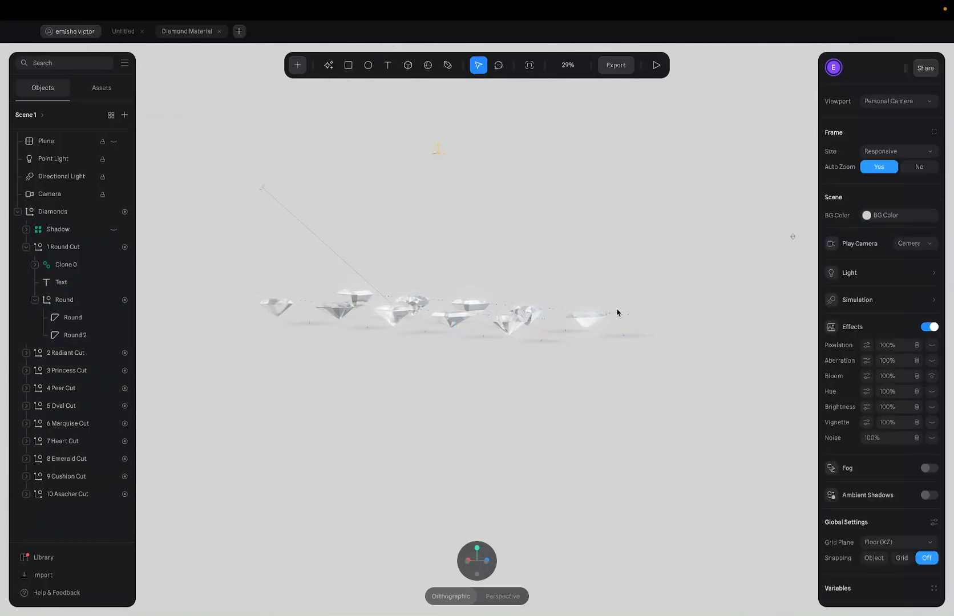
pyautogui.scroll(5, 617, 313)
pyautogui.moveTo(617, 313); pyautogui.dragTo(584, 315)
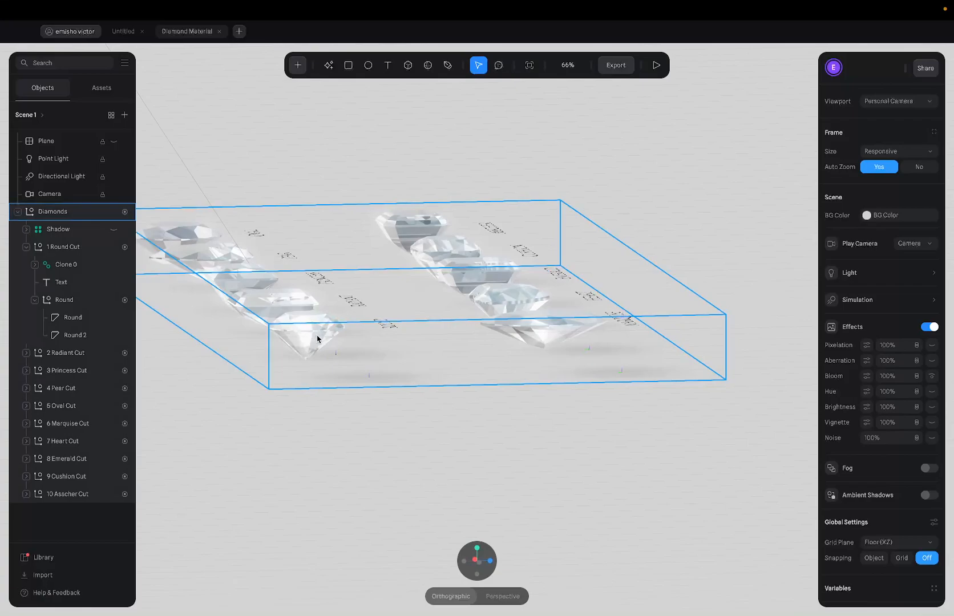
pyautogui.click(428, 561)
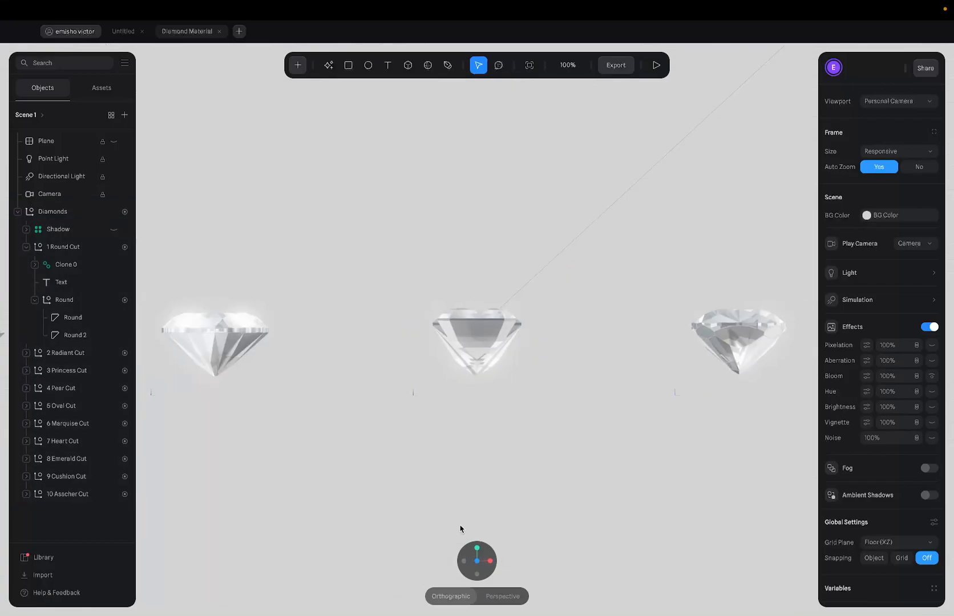
pyautogui.moveTo(460, 404); pyautogui.dragTo(420, 458)
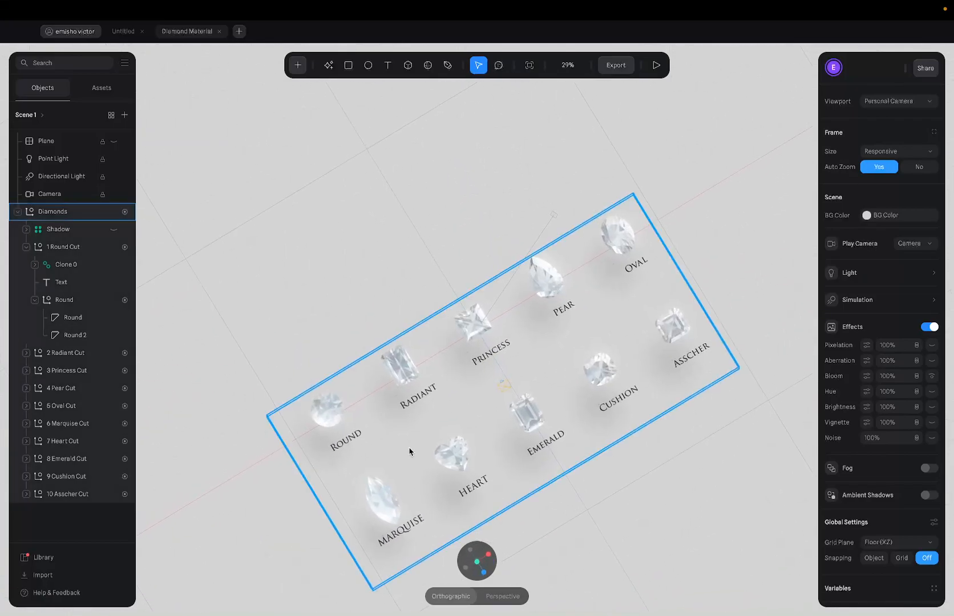
pyautogui.click(332, 421)
pyautogui.doubleClick(331, 420)
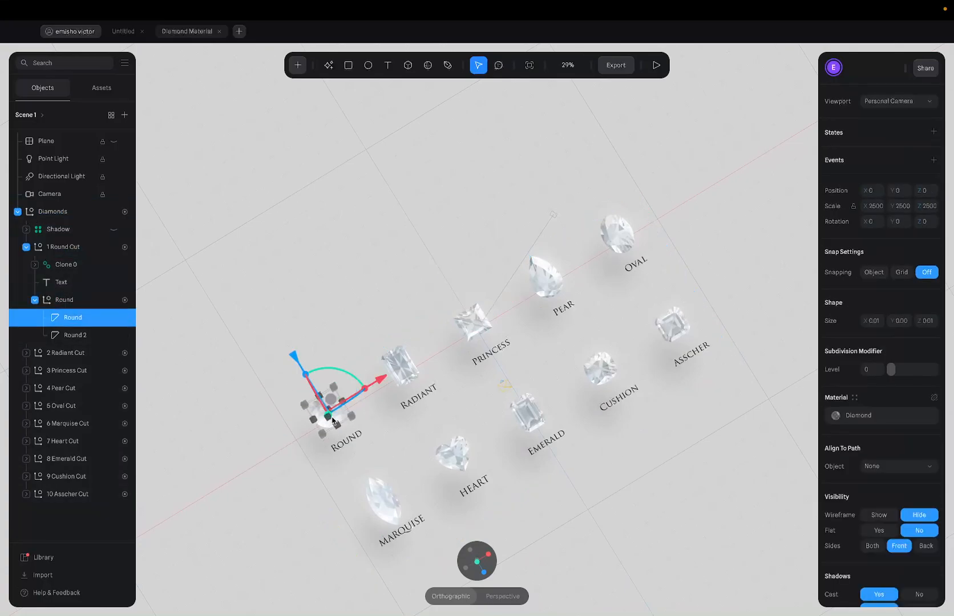
pyautogui.click(109, 299)
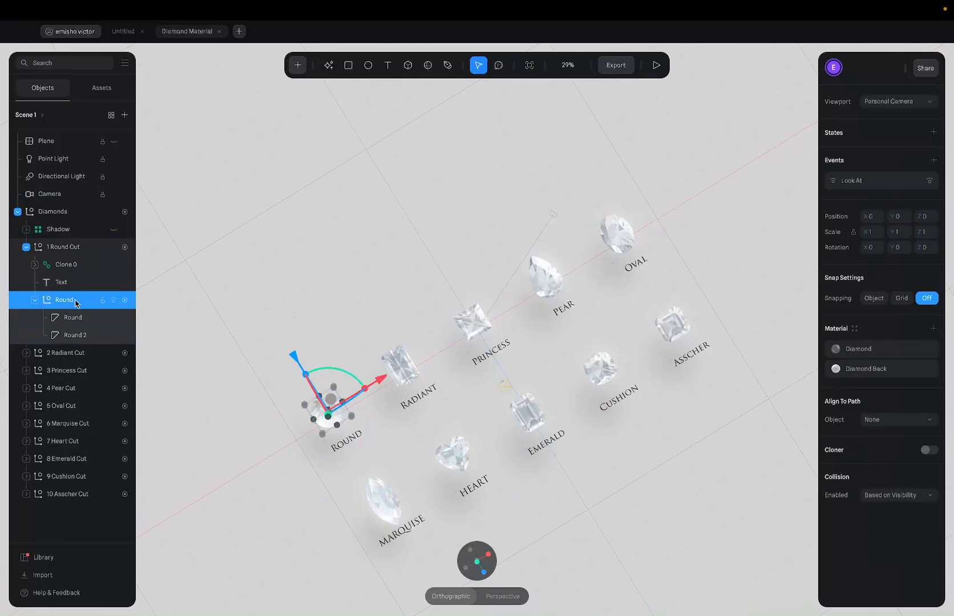
pyautogui.click(422, 229)
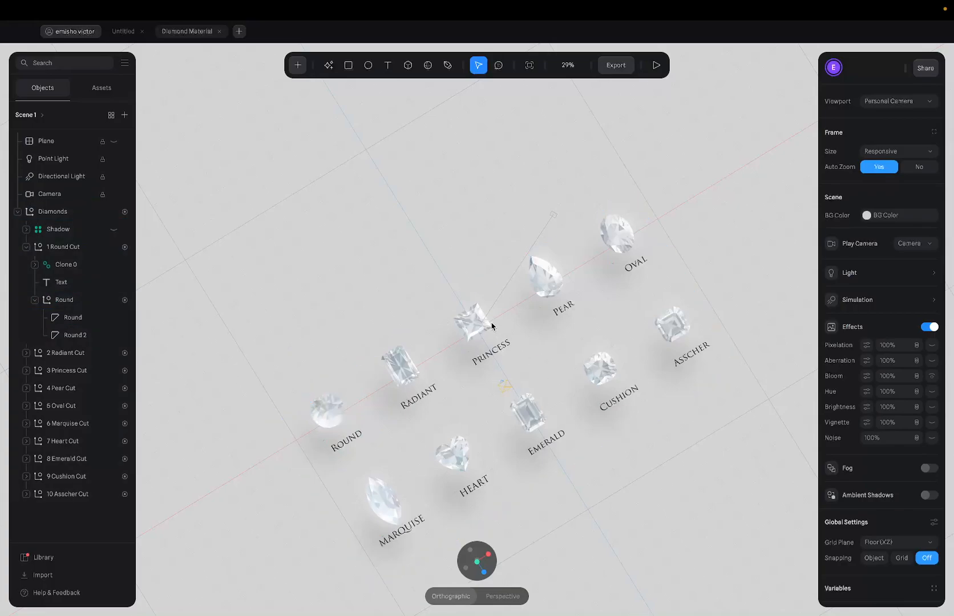
# Create a new blank Spline file without a template and select its default rectangle.
pyautogui.click(237, 28)
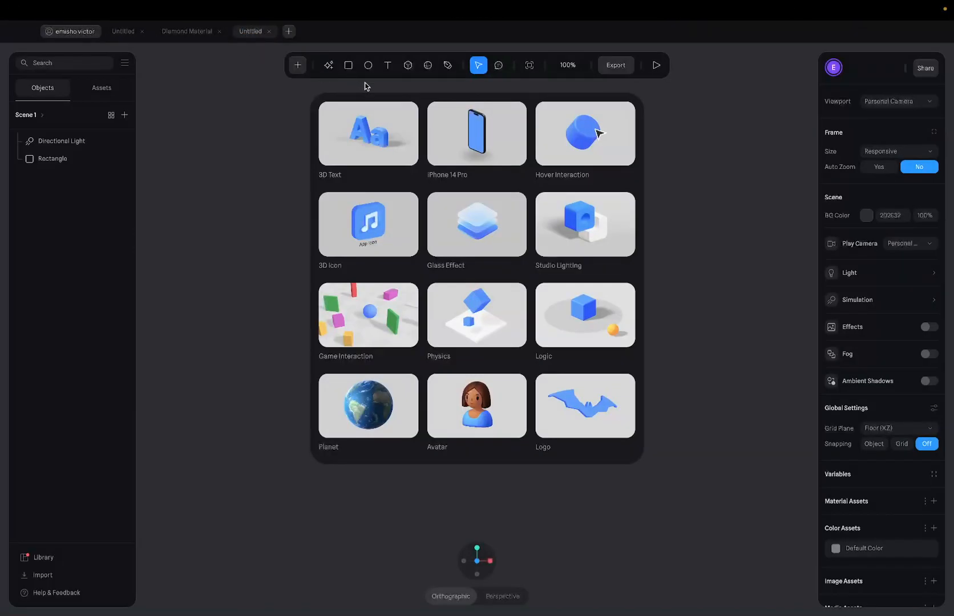
pyautogui.click(306, 172)
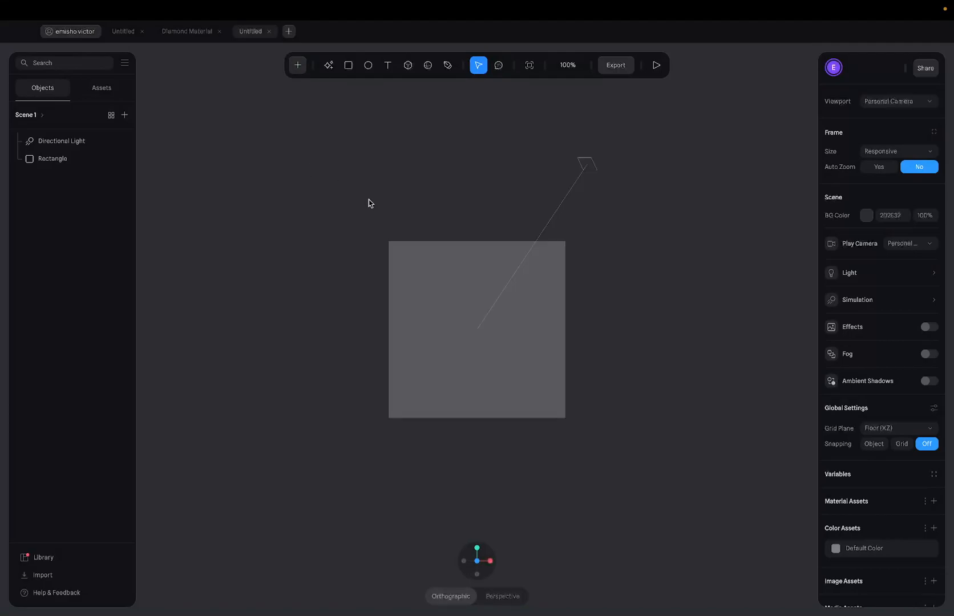
pyautogui.click(502, 280)
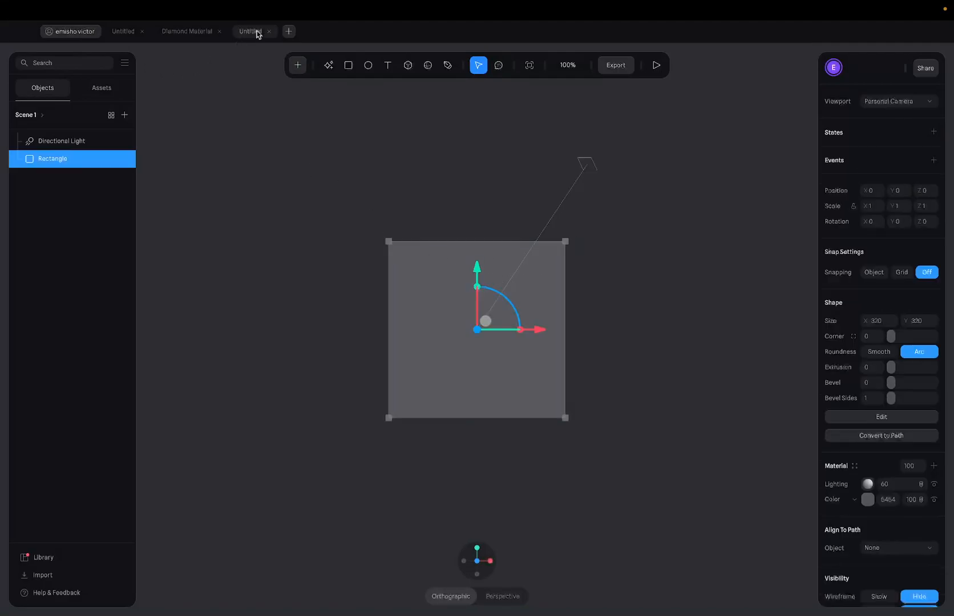
# Replace the default rectangle with the copied Round diamond group in the new Spline scene.
pyautogui.press('Delete')
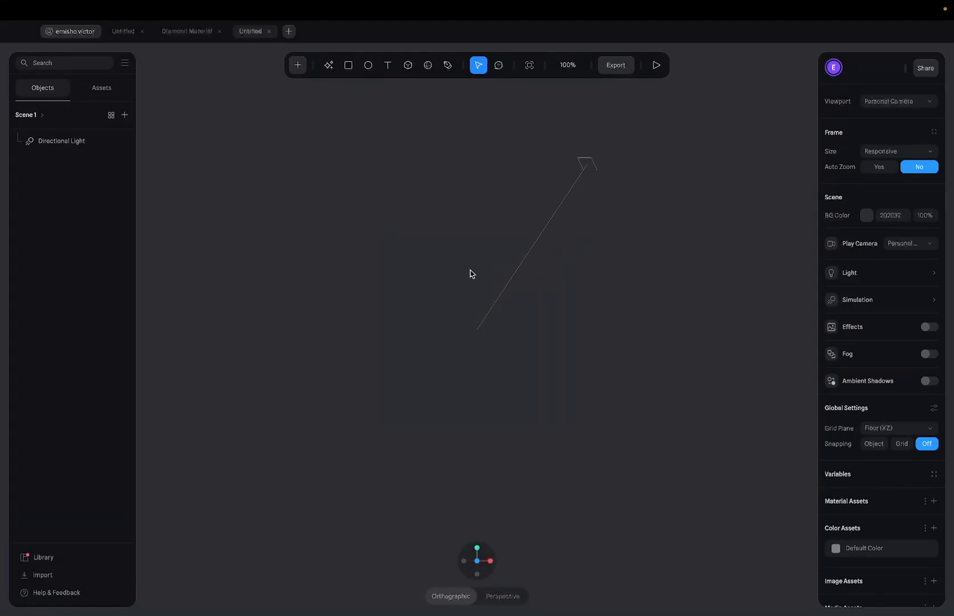
pyautogui.hotkey('ctrl', 'v')
pyautogui.click(562, 297)
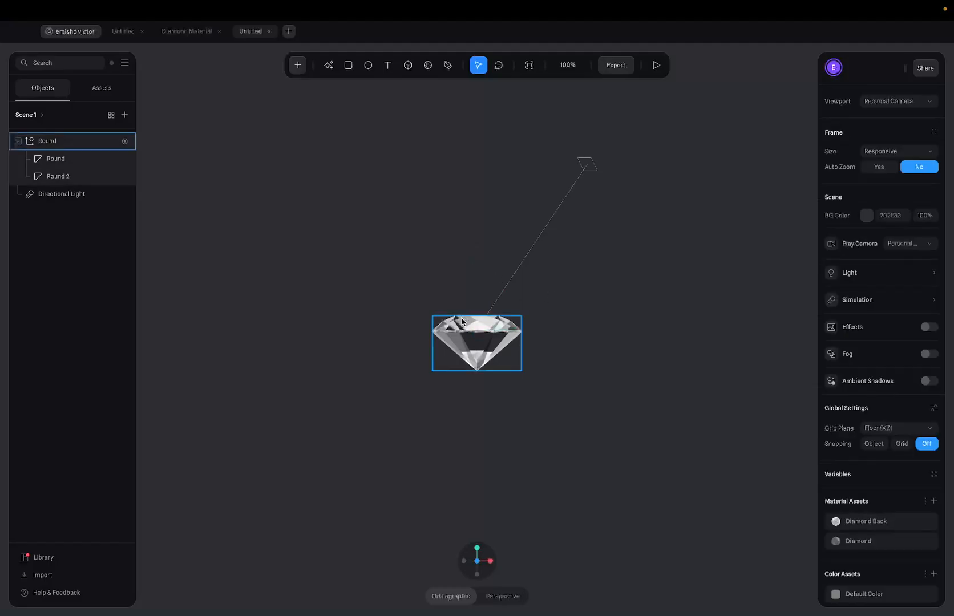
pyautogui.click(465, 333)
pyautogui.click(558, 258)
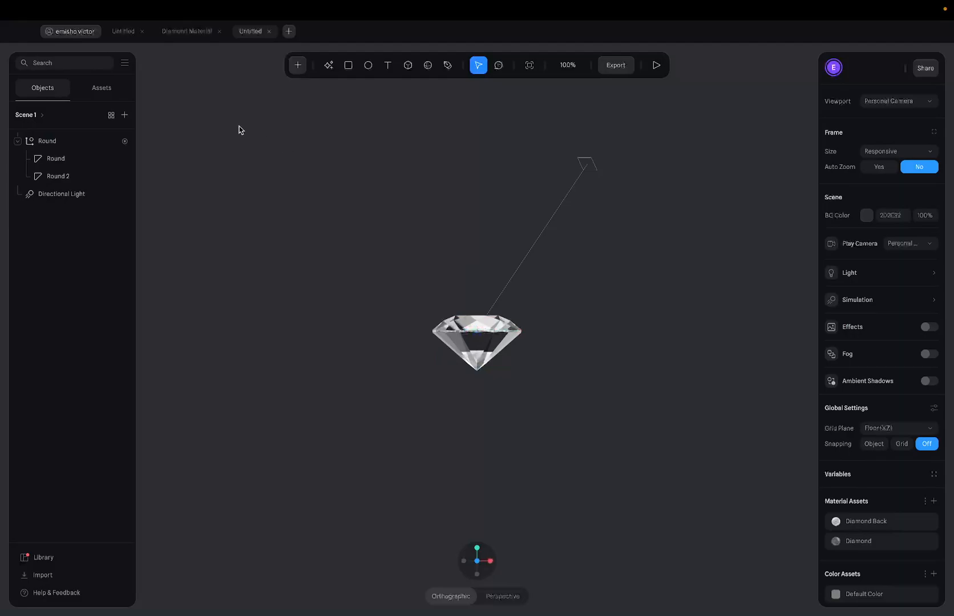
# Compare the pasted diamond with the Diamond Material scene and preview its interaction in play mode.
pyautogui.click(169, 36)
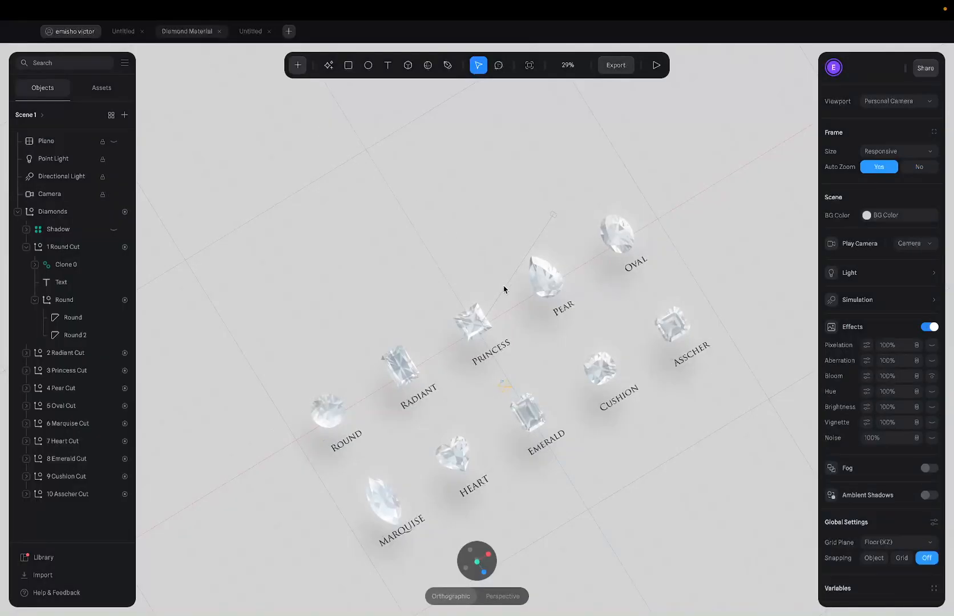
pyautogui.click(253, 31)
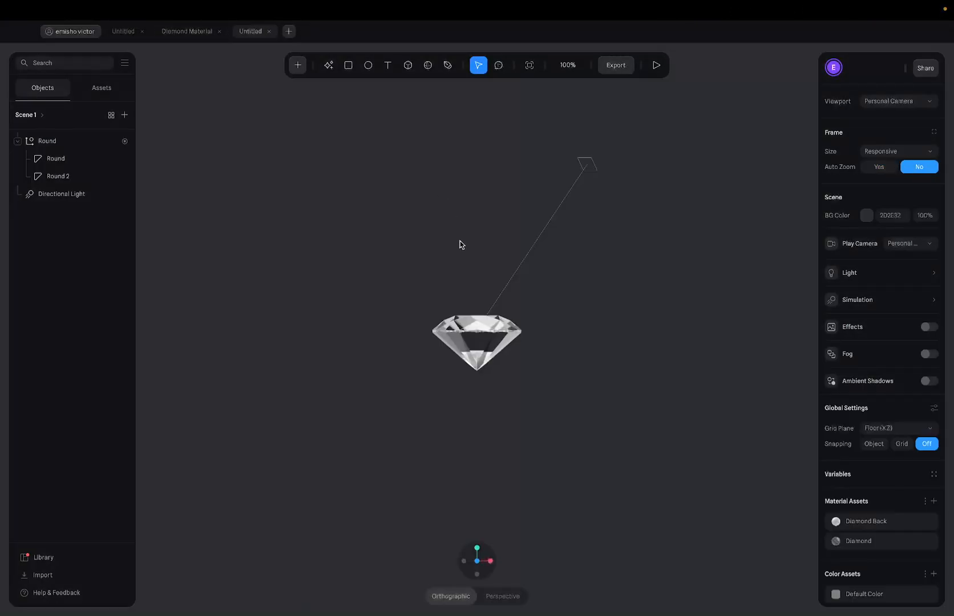
pyautogui.click(471, 333)
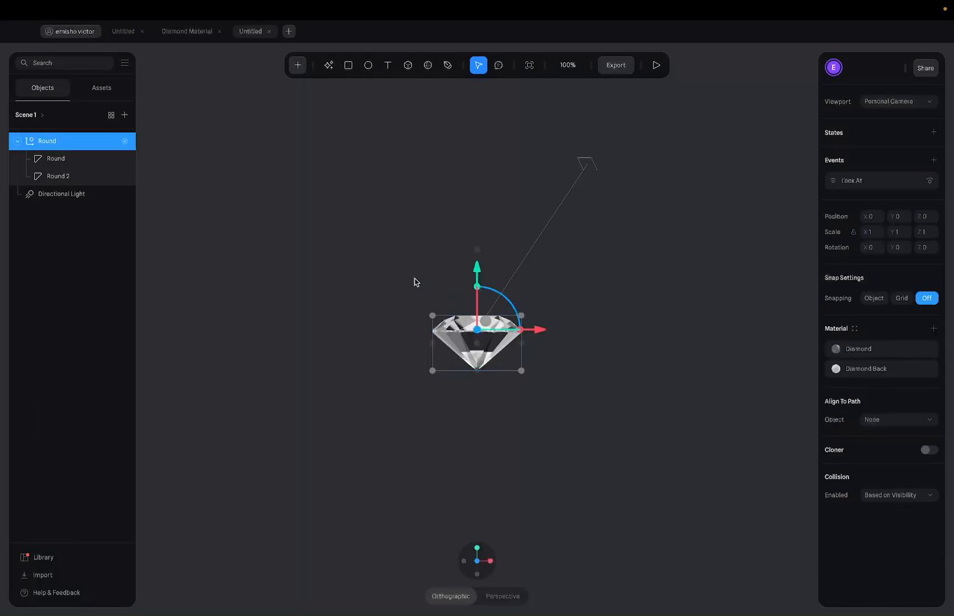
pyautogui.click(431, 280)
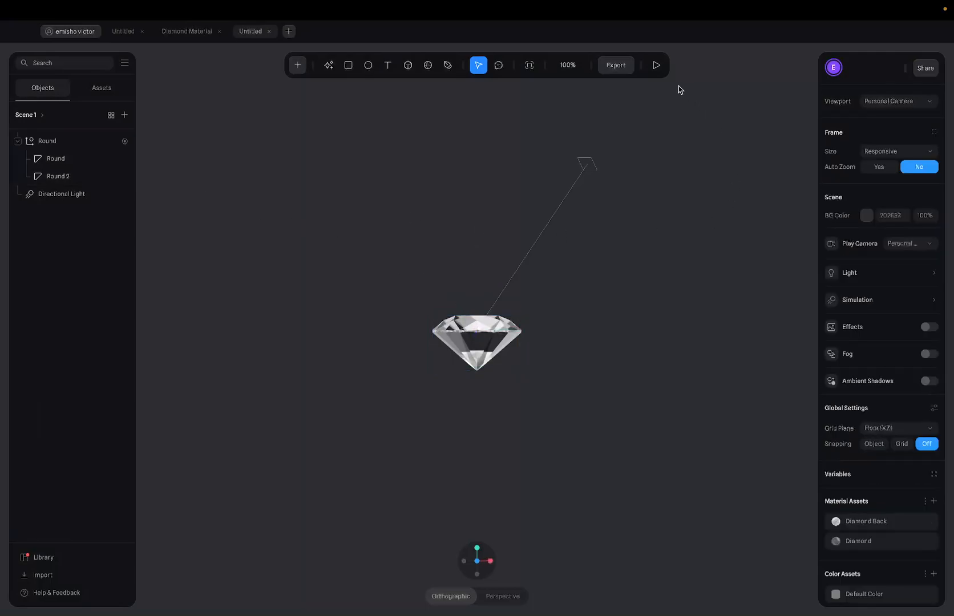
pyautogui.click(656, 65)
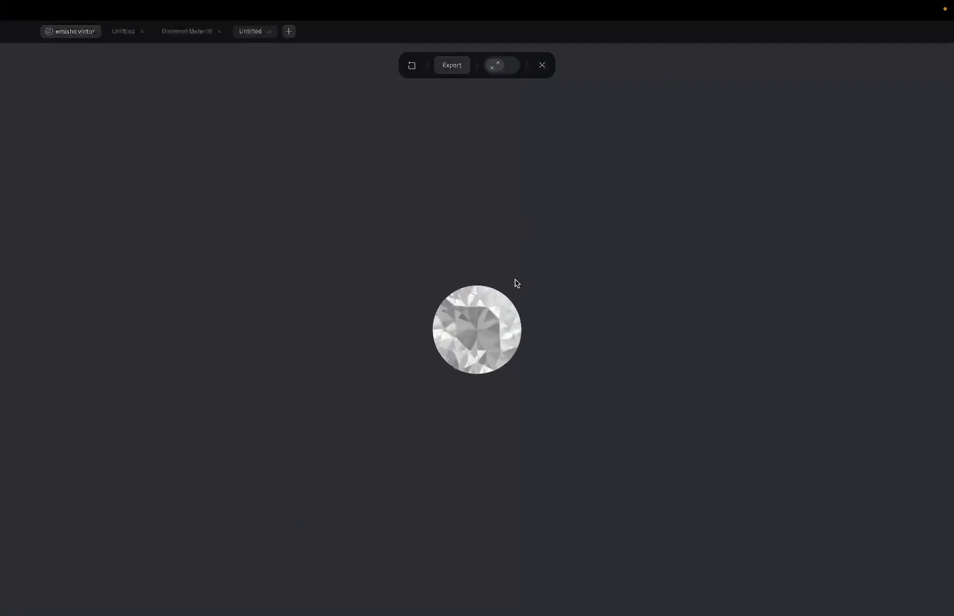
pyautogui.click(542, 65)
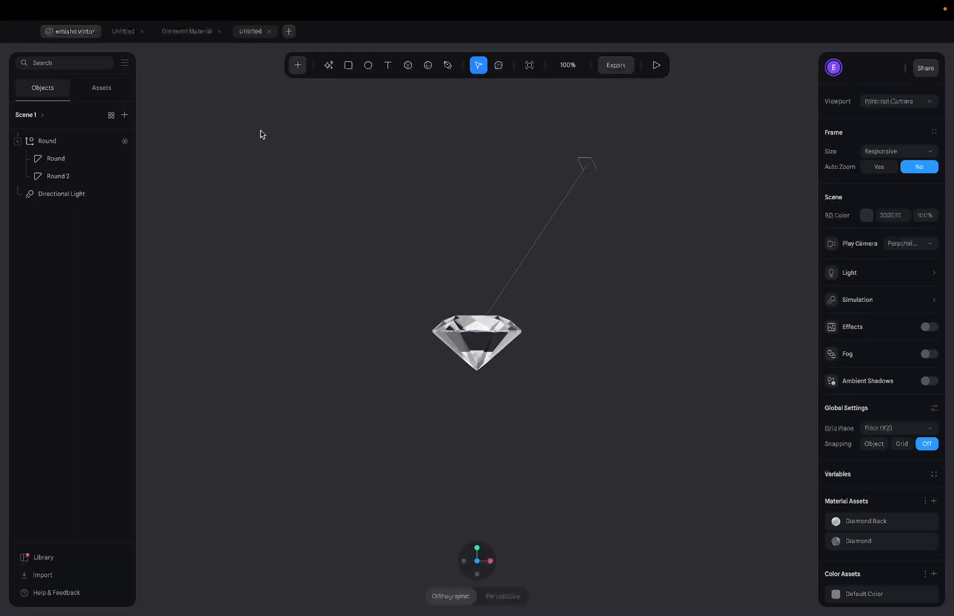
# Rename the top-level Round group as Diamond.
pyautogui.click(471, 364)
pyautogui.moveTo(125, 142)
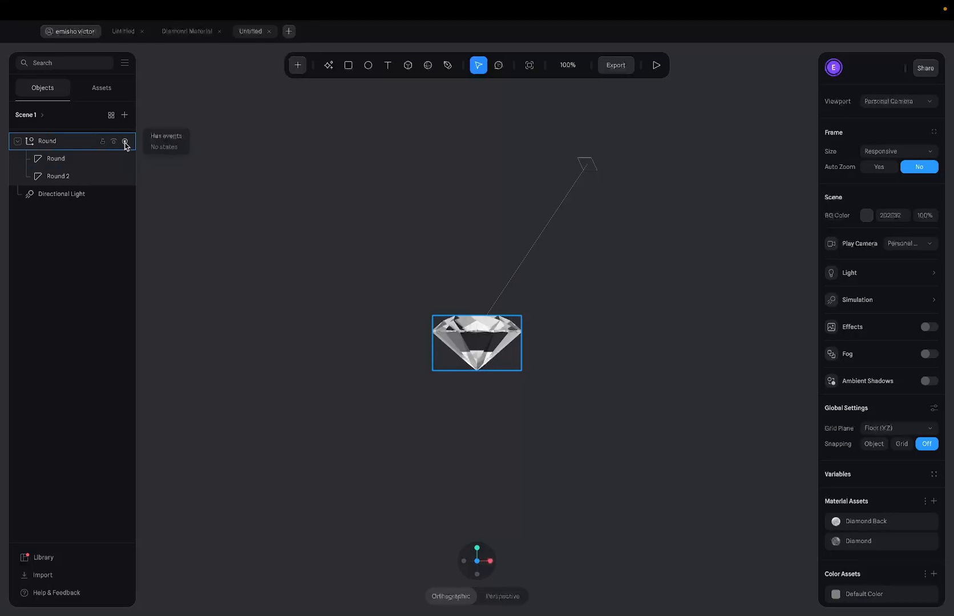
pyautogui.click(94, 149)
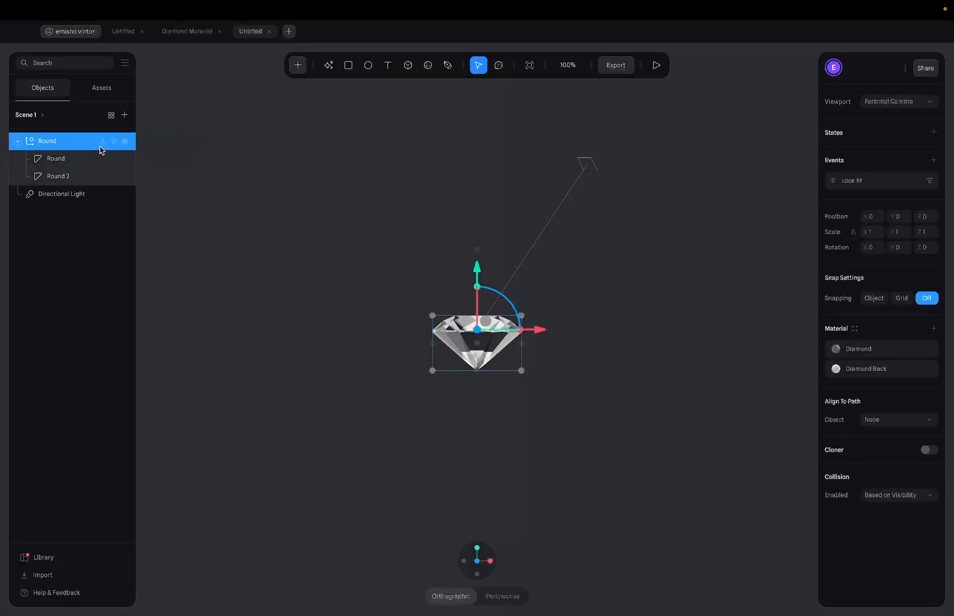
pyautogui.doubleClick(46, 141)
pyautogui.write('Diam')
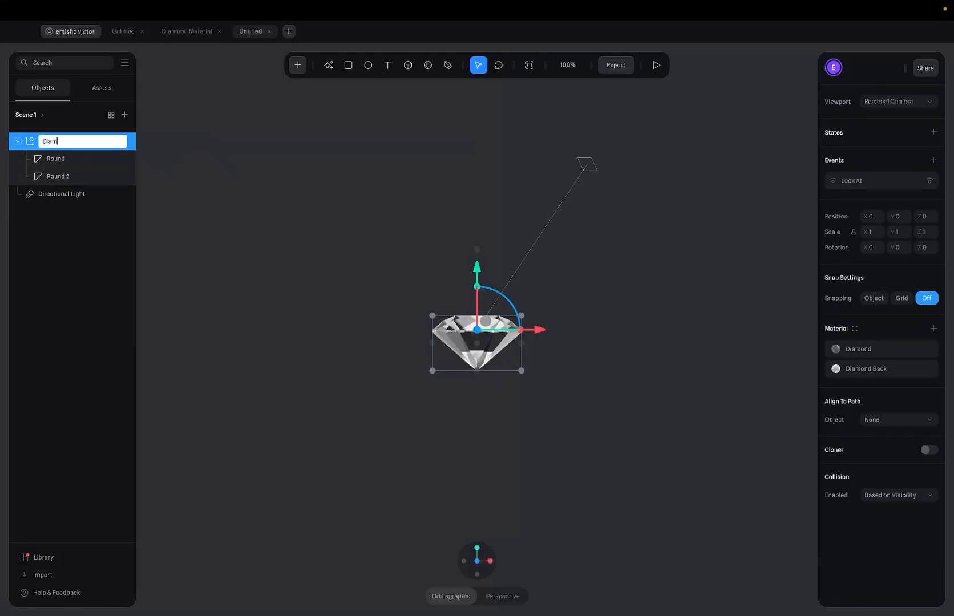
pyautogui.press('Return')
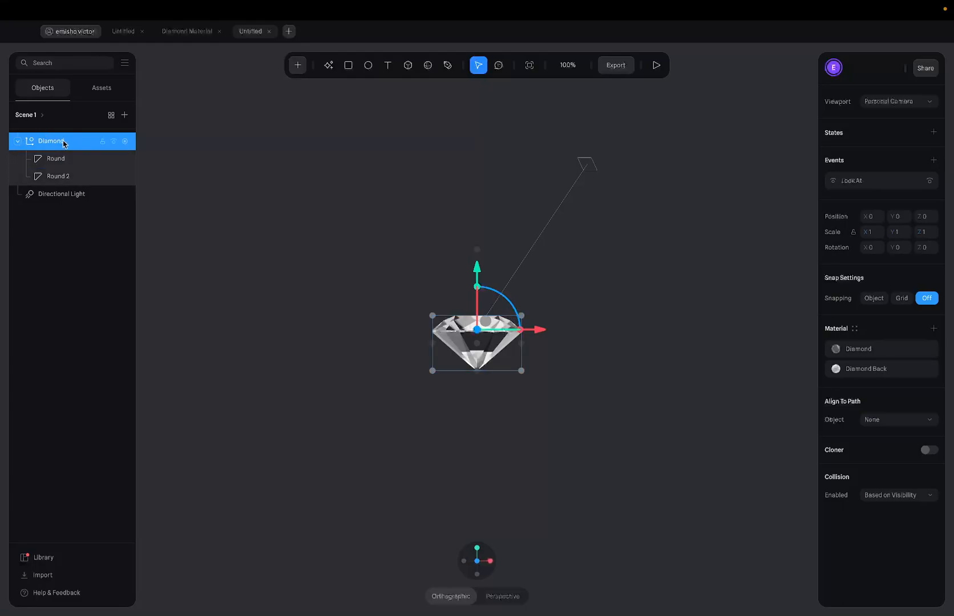
# Inspect the Round and Round 2 meshes inside the Diamond group and preview the group's Look At event.
pyautogui.click(56, 159)
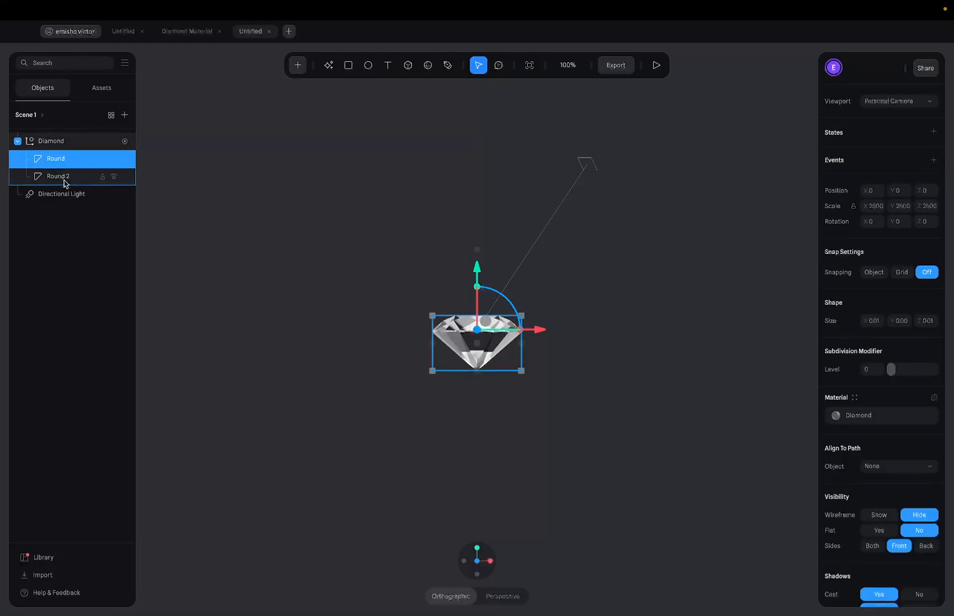
pyautogui.click(62, 178)
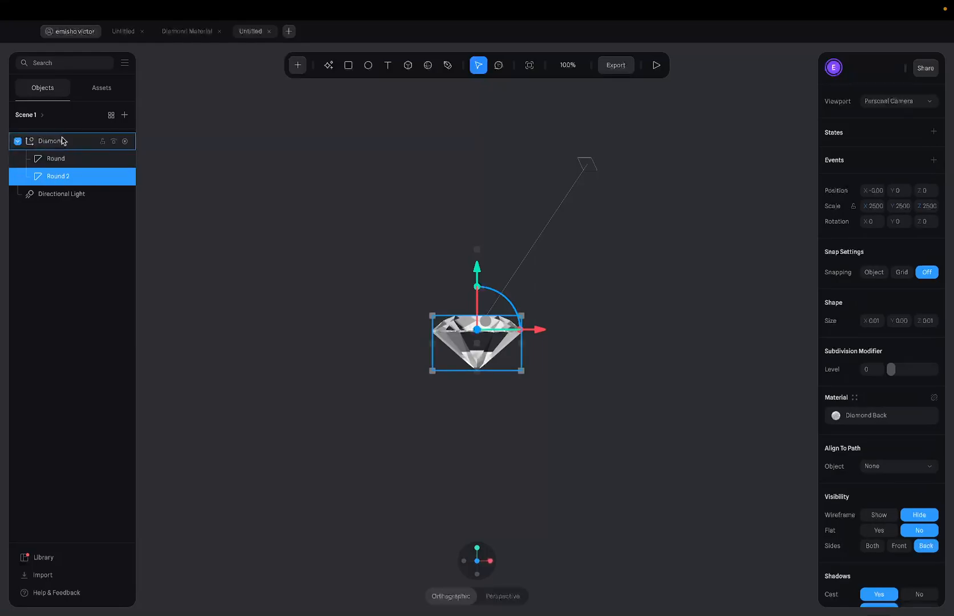
pyautogui.click(64, 143)
pyautogui.moveTo(126, 142)
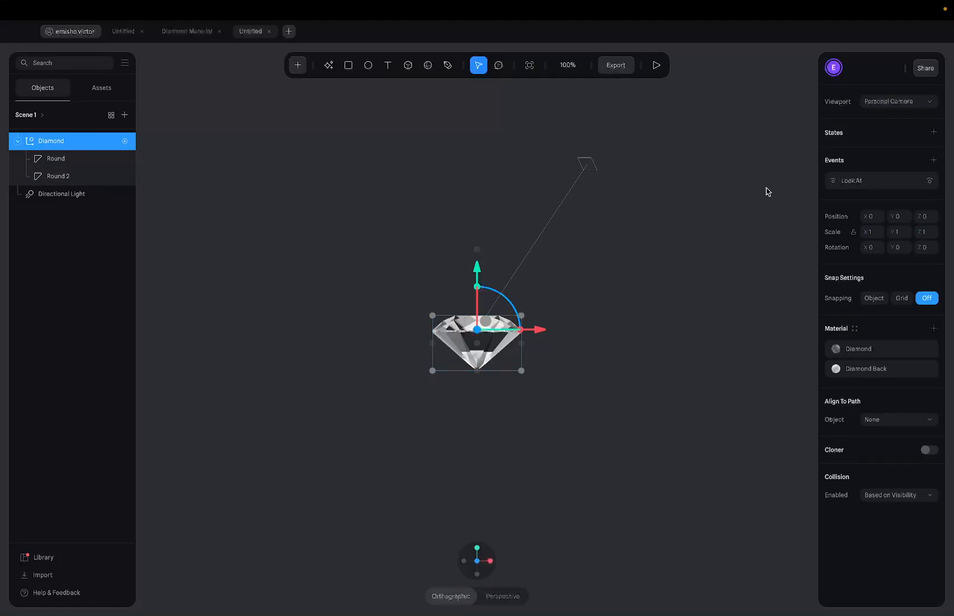
pyautogui.moveTo(940, 186)
pyautogui.click(656, 65)
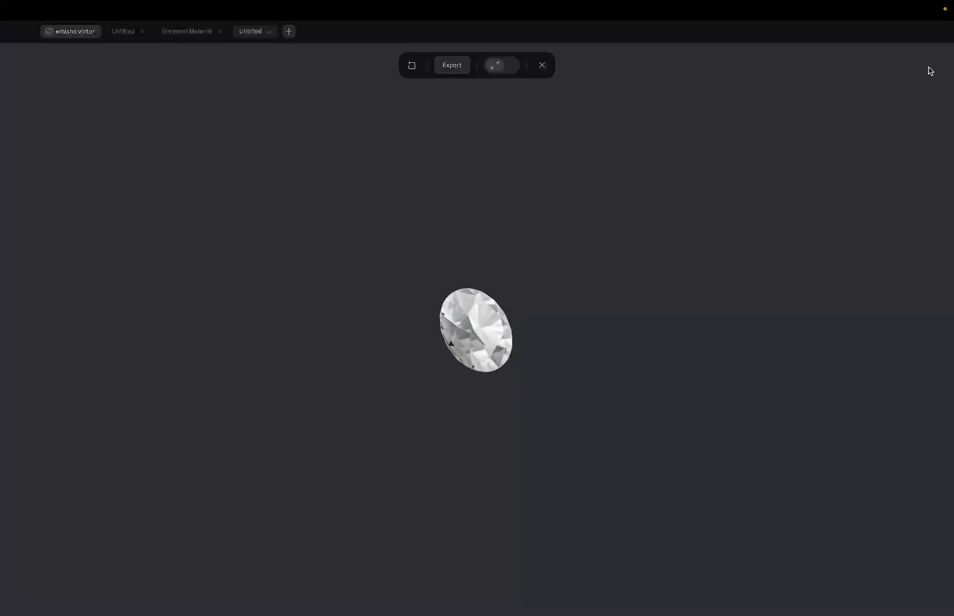
pyautogui.click(542, 65)
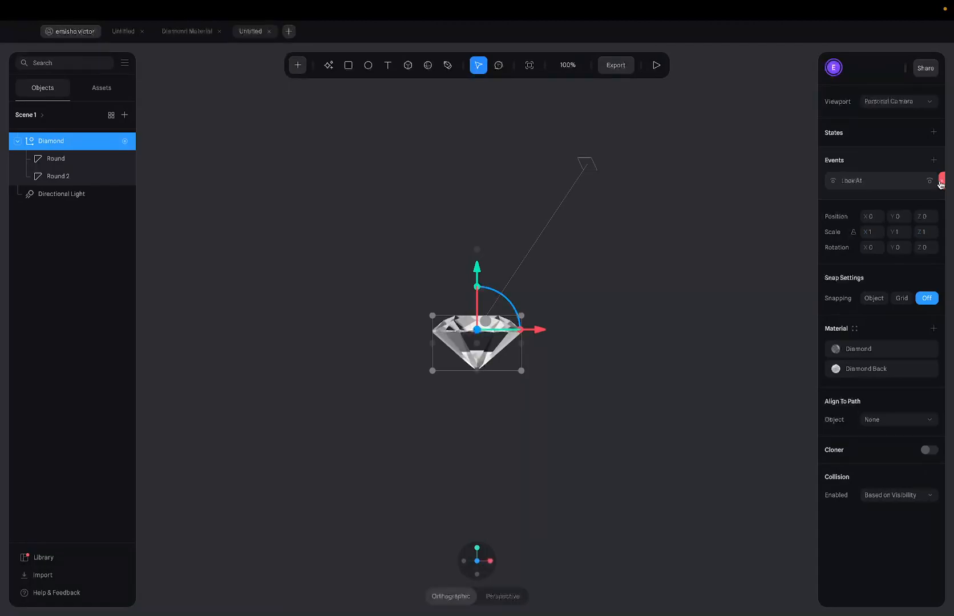
# Remove the Look At event from the Diamond group and preview the scene.
pyautogui.click(941, 182)
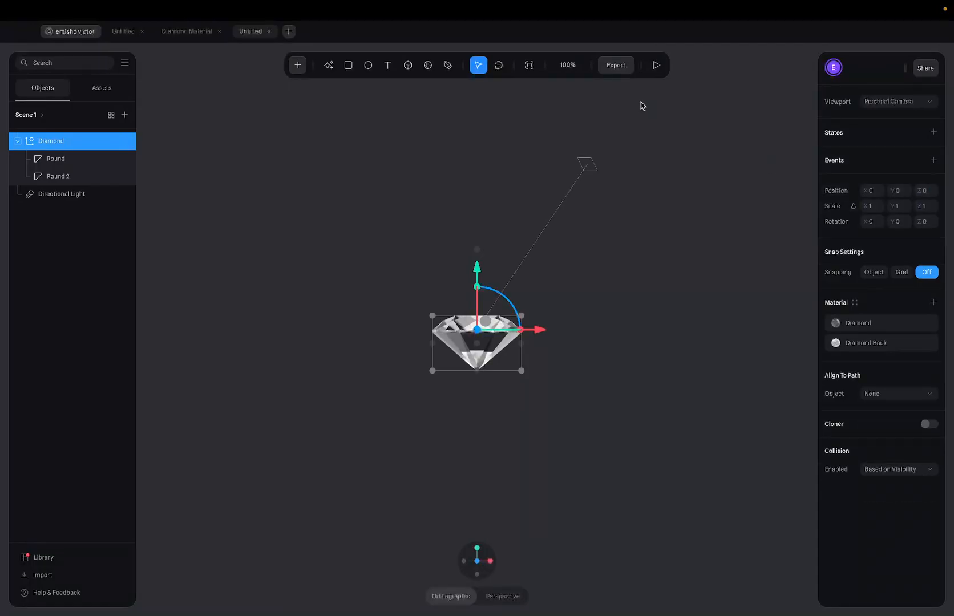
pyautogui.click(656, 65)
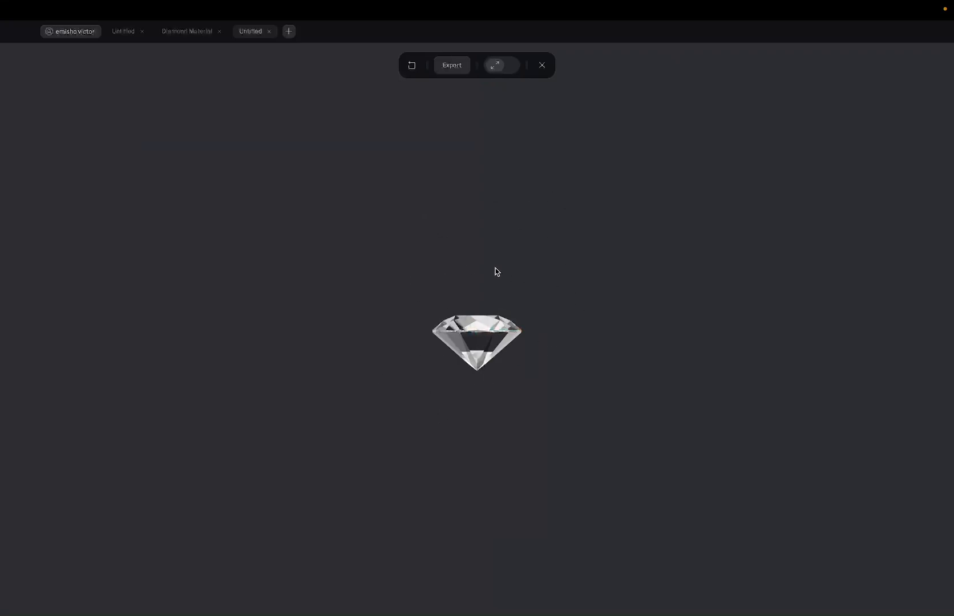
pyautogui.click(542, 66)
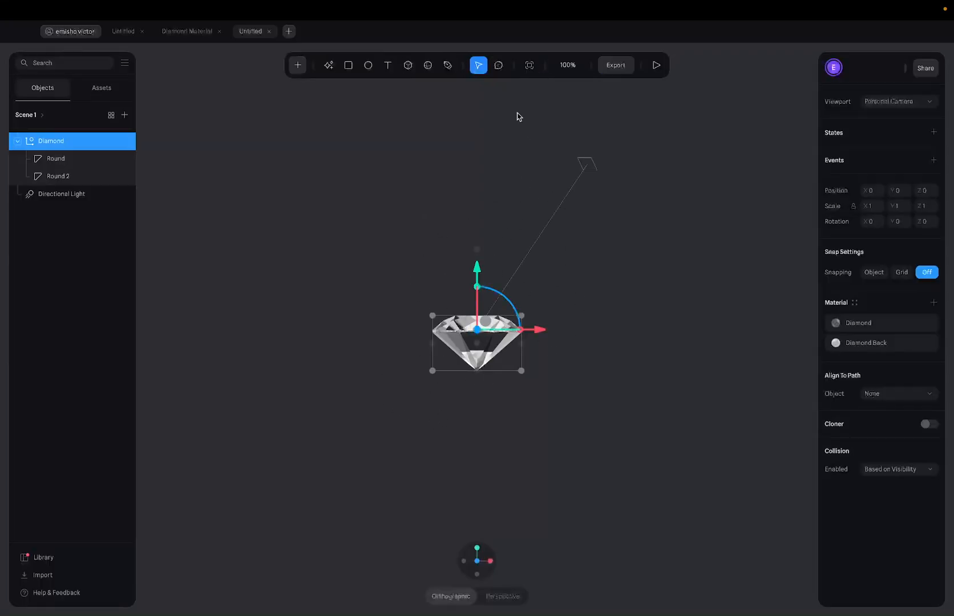
# Set the scene's background color to FFFFFF and preview the diamond against it.
pyautogui.click(548, 218)
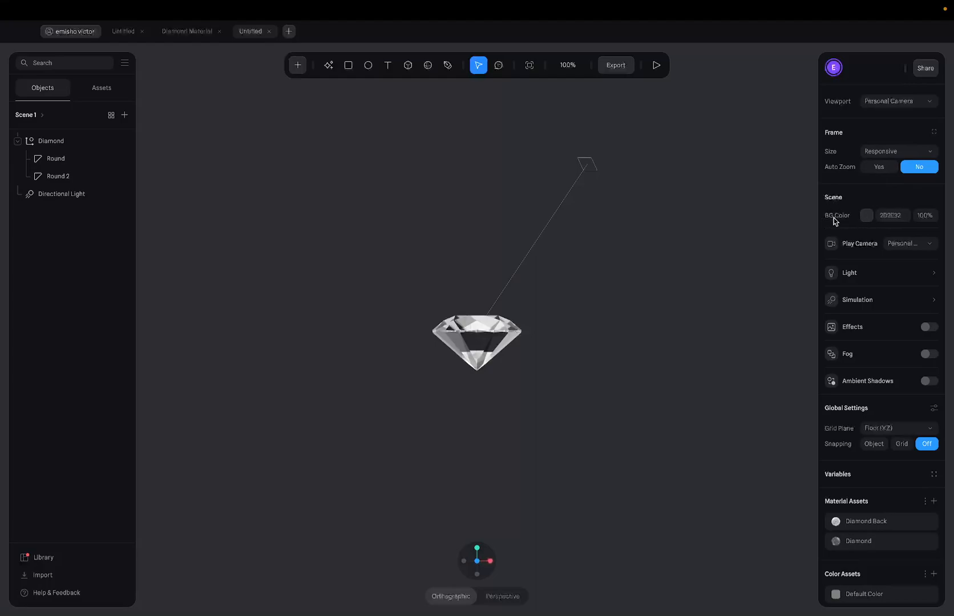
pyautogui.click(894, 218)
pyautogui.press('BackSpace')
pyautogui.write('ffffff')
pyautogui.press('Return')
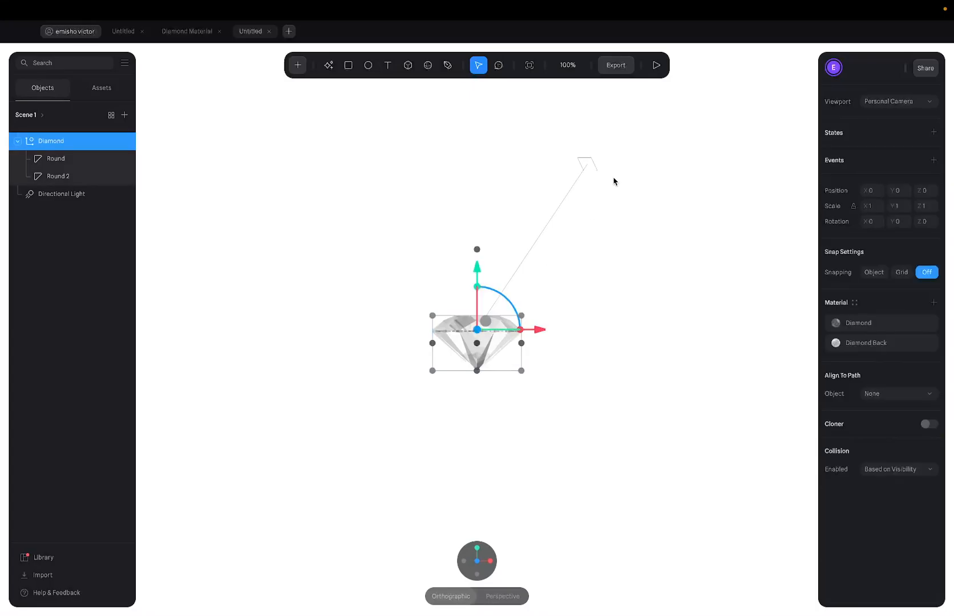
pyautogui.click(656, 65)
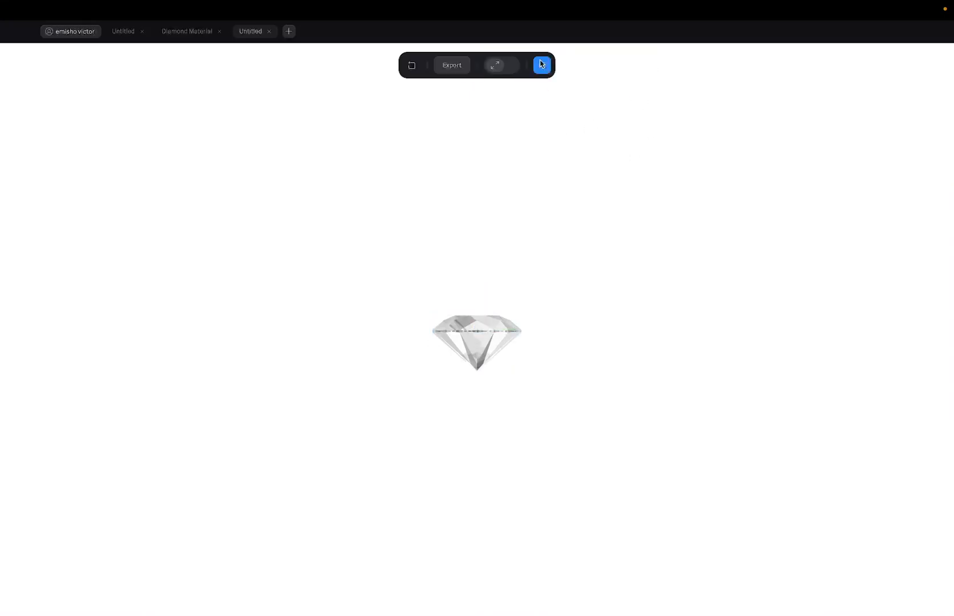
pyautogui.click(541, 65)
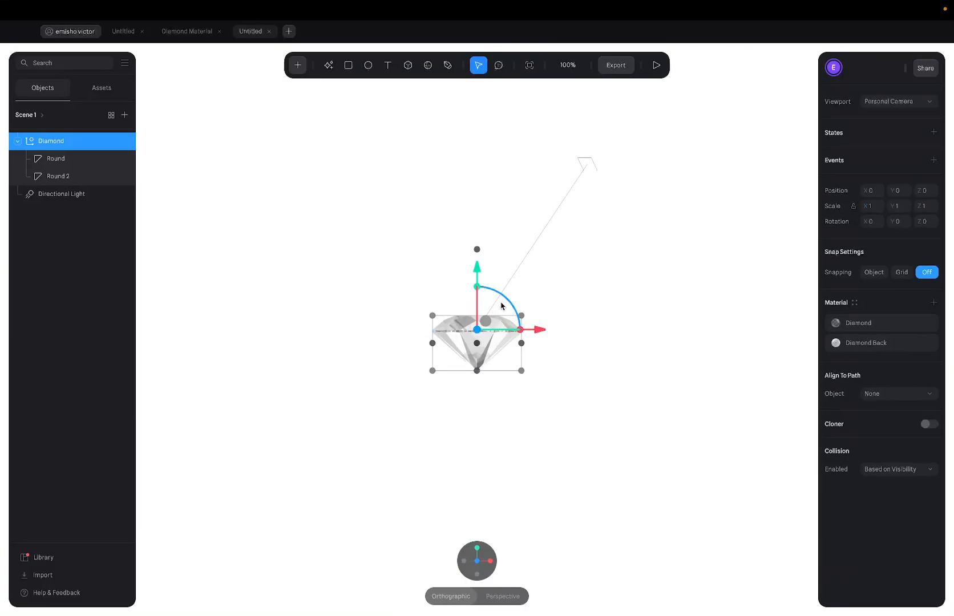
pyautogui.click(543, 262)
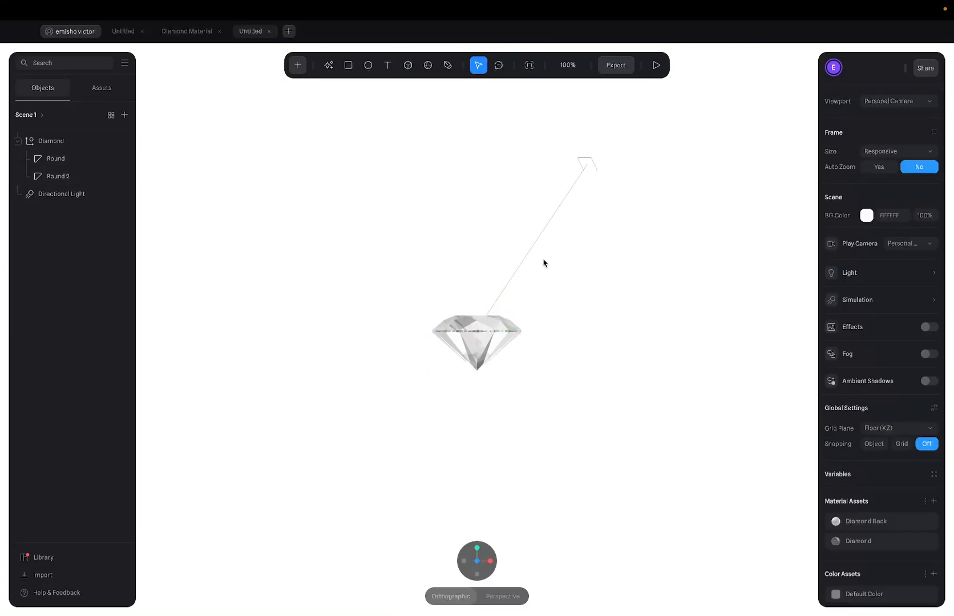
# Try rotating the Diamond group to about -50 degrees on the Z axis and undo the rotation.
pyautogui.click(488, 344)
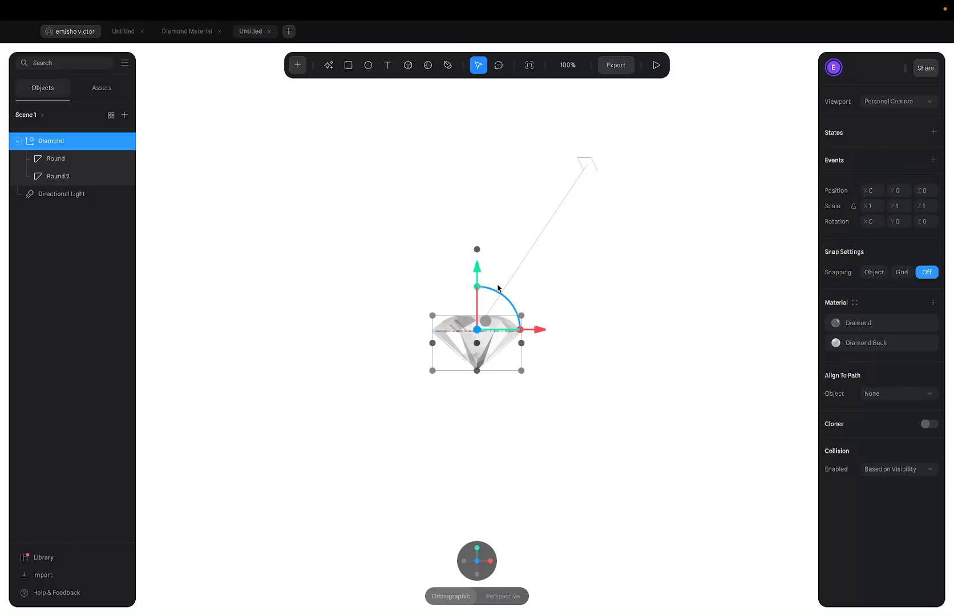
pyautogui.moveTo(495, 292); pyautogui.dragTo(541, 314)
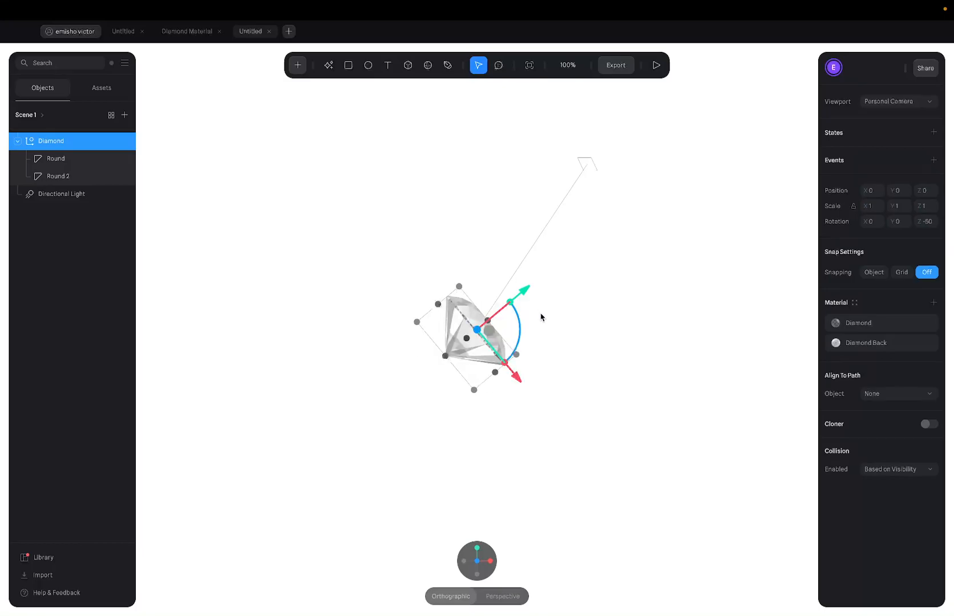
pyautogui.press('super+z')
# Switch to Figma to review the diamond in the Page 2 "hans & marie" prototype and return to Spline.
pyautogui.hotkey('ctrl', 'Right')
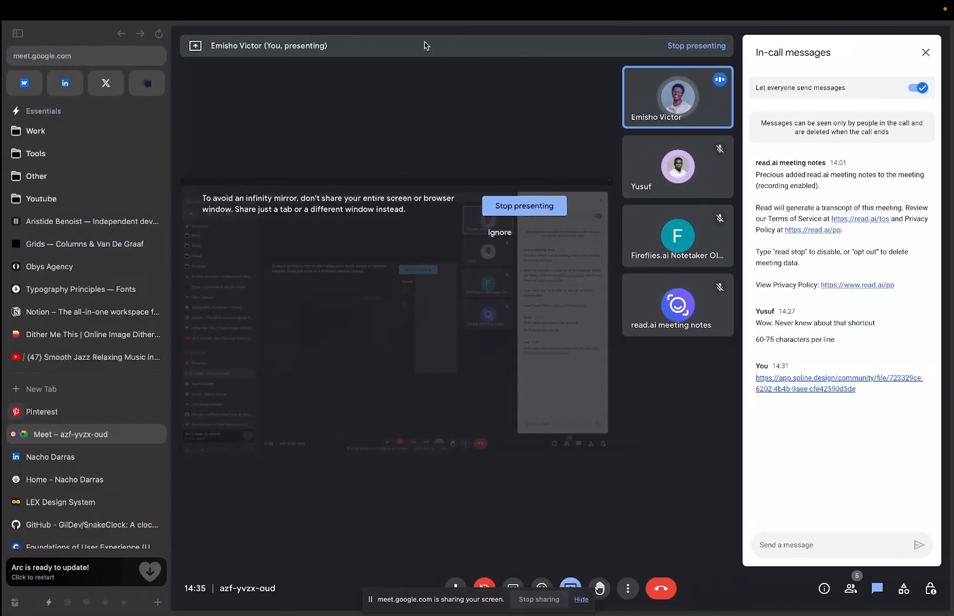
pyautogui.hotkey('ctrl', 'Right')
pyautogui.click(278, 31)
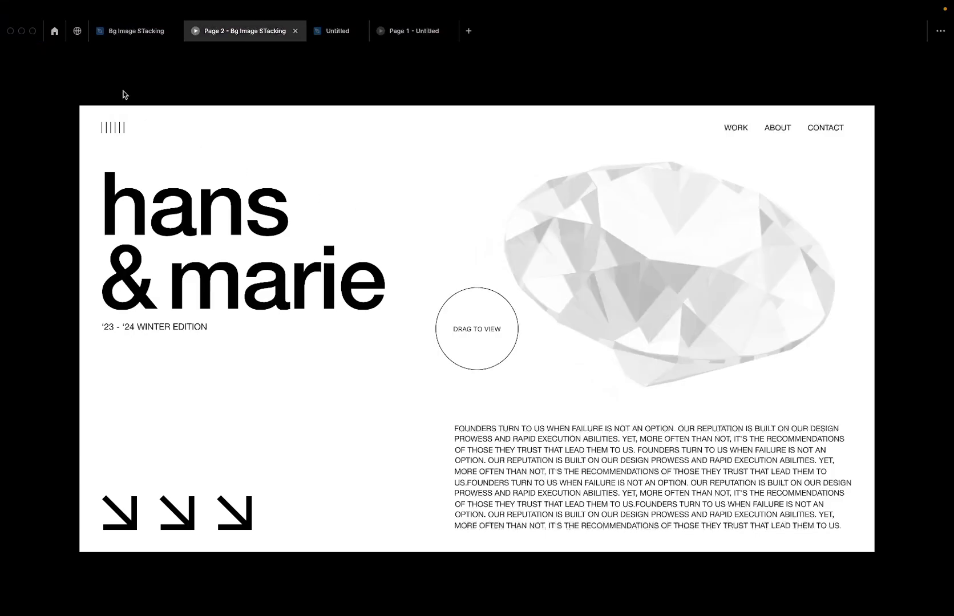
pyautogui.hotkey('ctrl', 'Up')
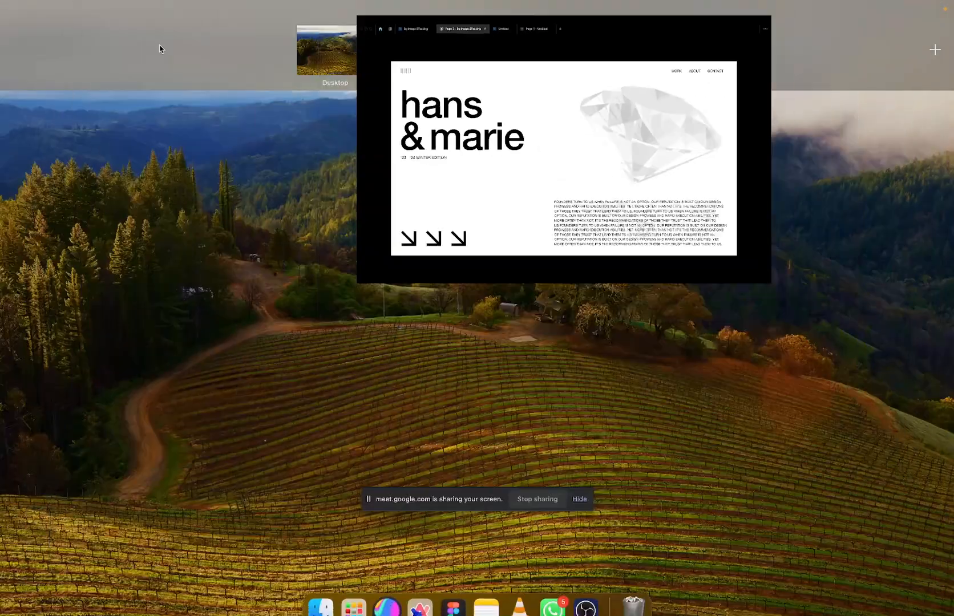
pyautogui.click(525, 54)
pyautogui.hotkey('ctrl', 'Up')
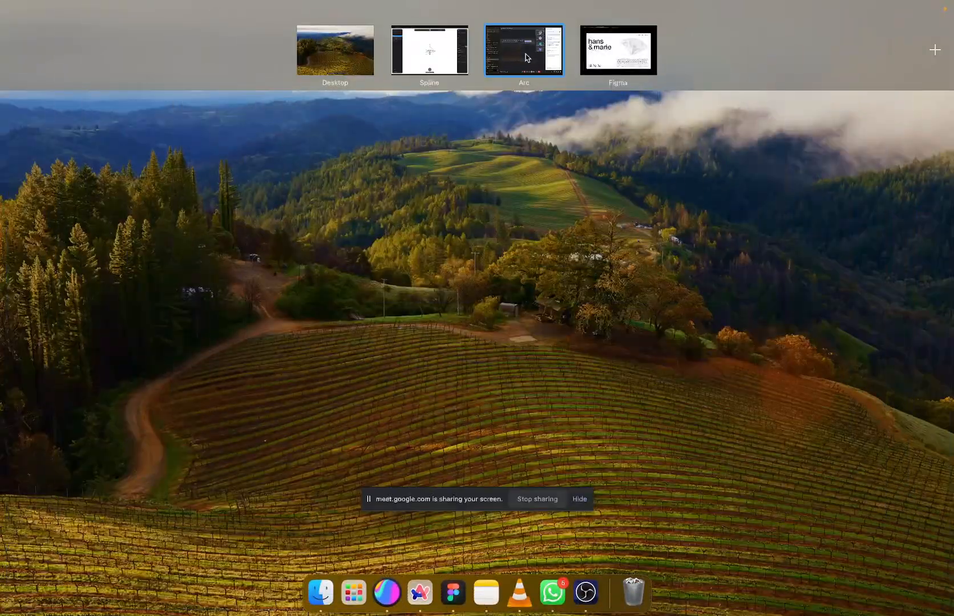
pyautogui.click(429, 50)
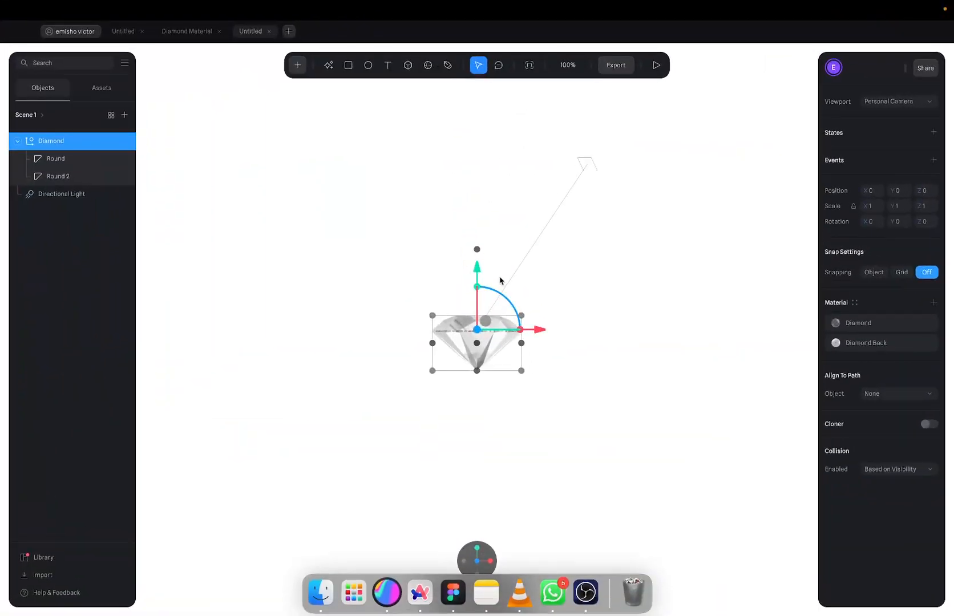
# Add a new state to the Diamond group alongside its base state.
pyautogui.click(540, 230)
pyautogui.click(482, 321)
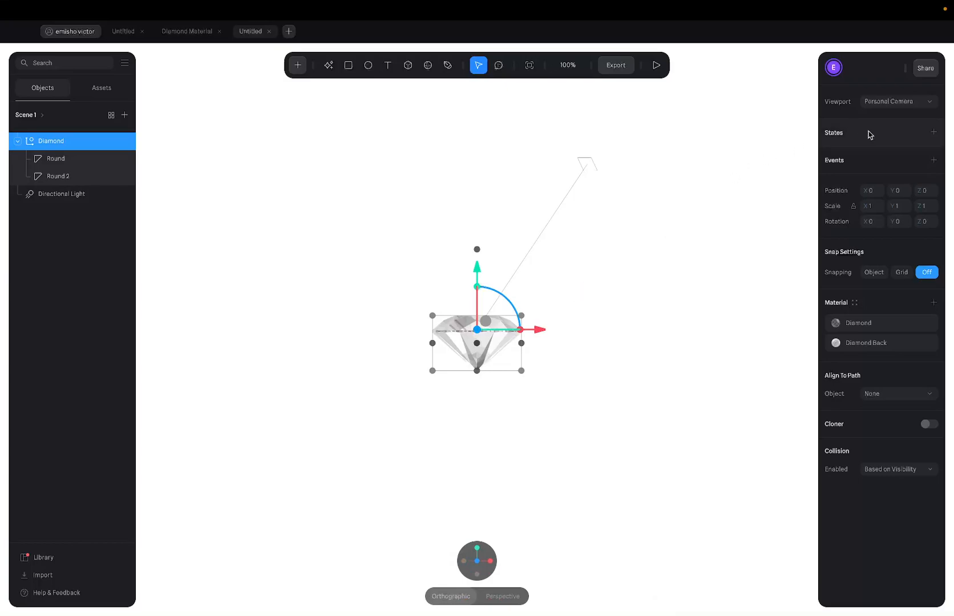
pyautogui.click(933, 133)
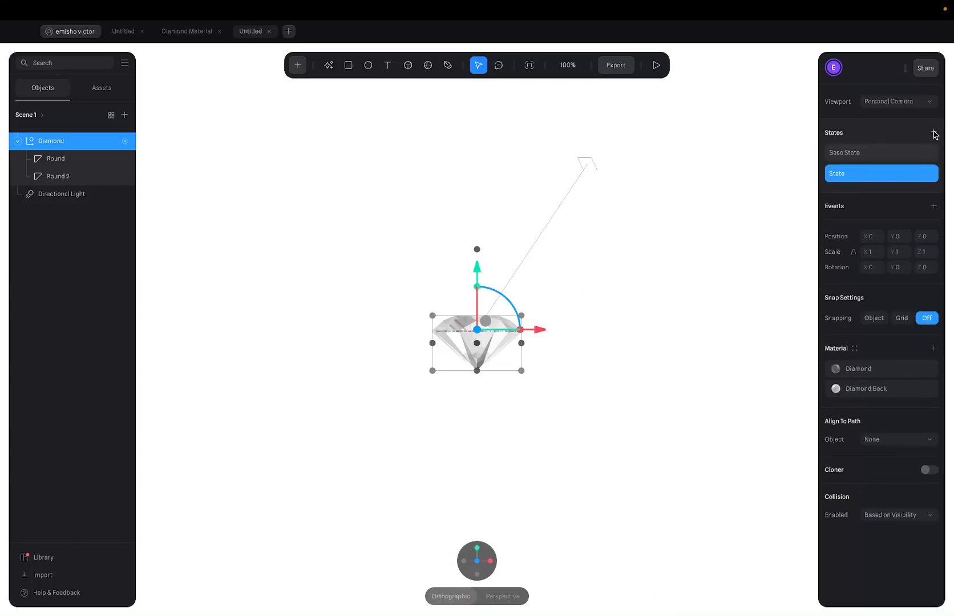
pyautogui.click(847, 155)
pyautogui.click(848, 175)
pyautogui.doubleClick(844, 174)
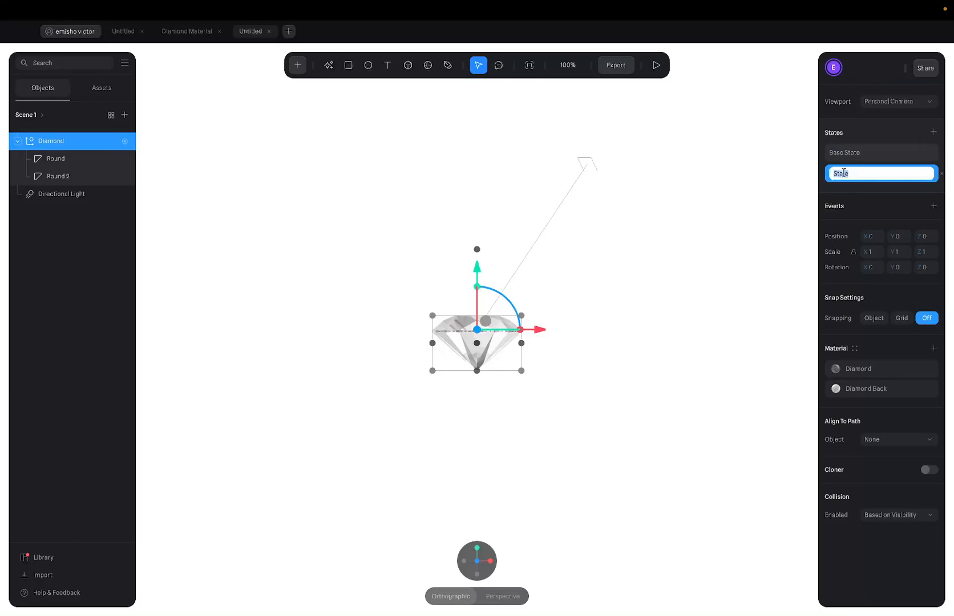
pyautogui.click(866, 176)
pyautogui.doubleClick(866, 175)
pyautogui.write('To')
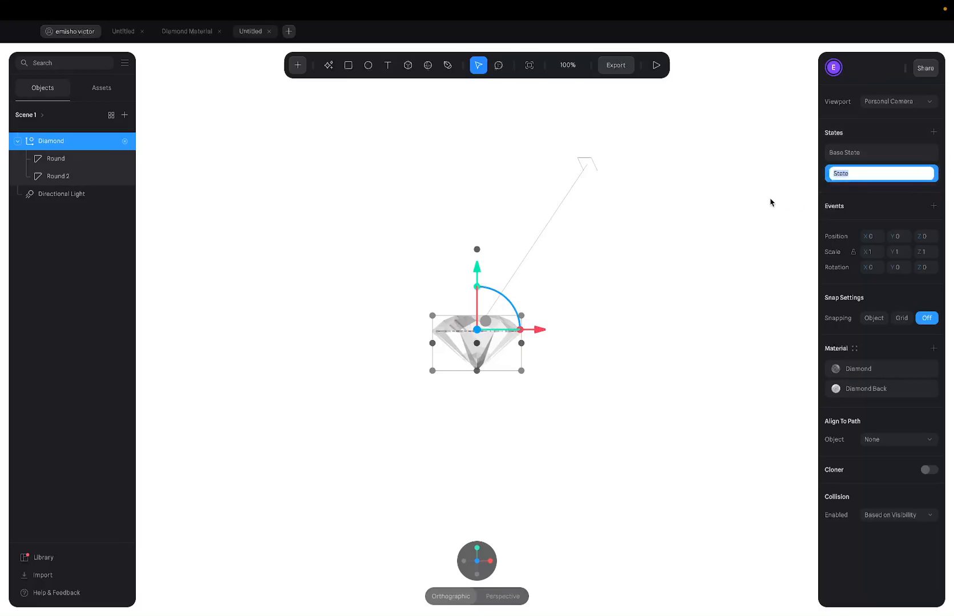
pyautogui.click(801, 192)
pyautogui.click(466, 345)
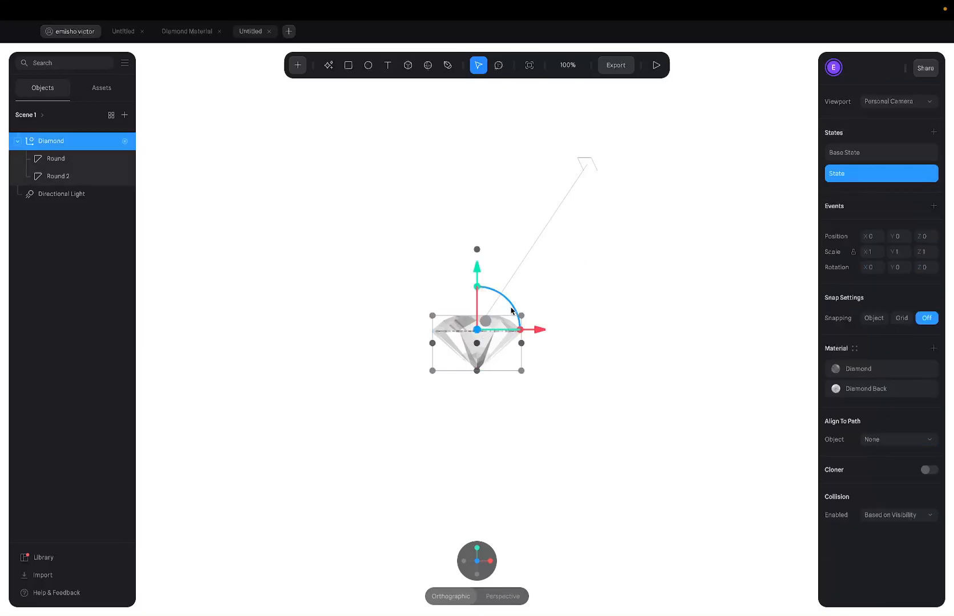
# Compare the Diamond group's base state with its added state by alternating between them.
pyautogui.click(873, 153)
pyautogui.click(866, 174)
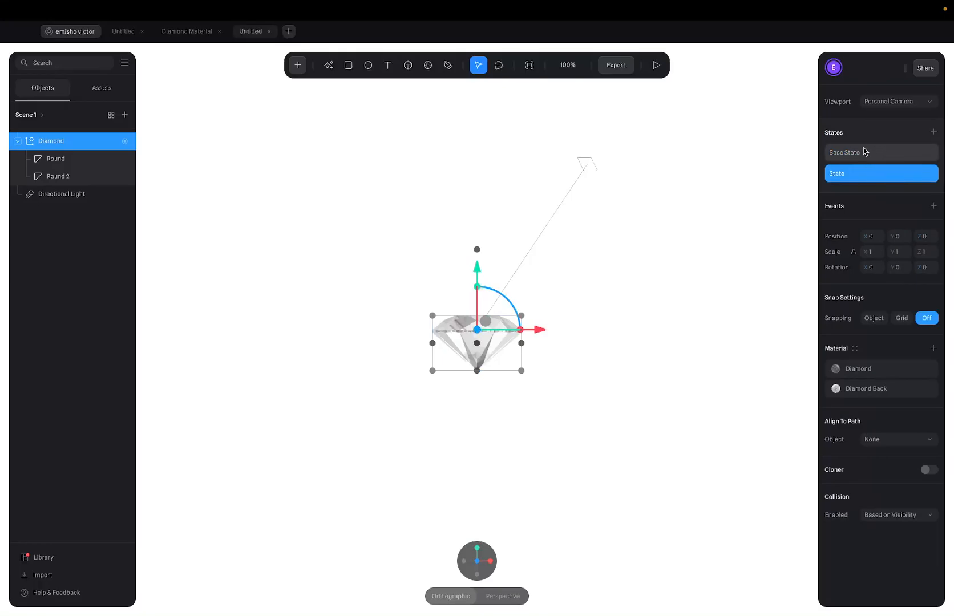
pyautogui.click(863, 153)
pyautogui.click(863, 177)
pyautogui.click(864, 159)
pyautogui.click(862, 173)
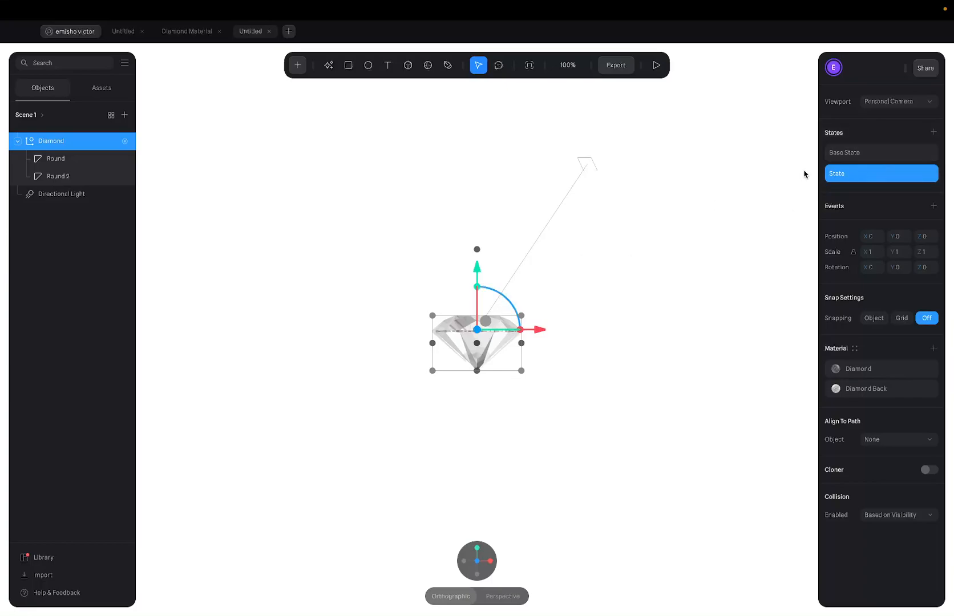
pyautogui.click(857, 159)
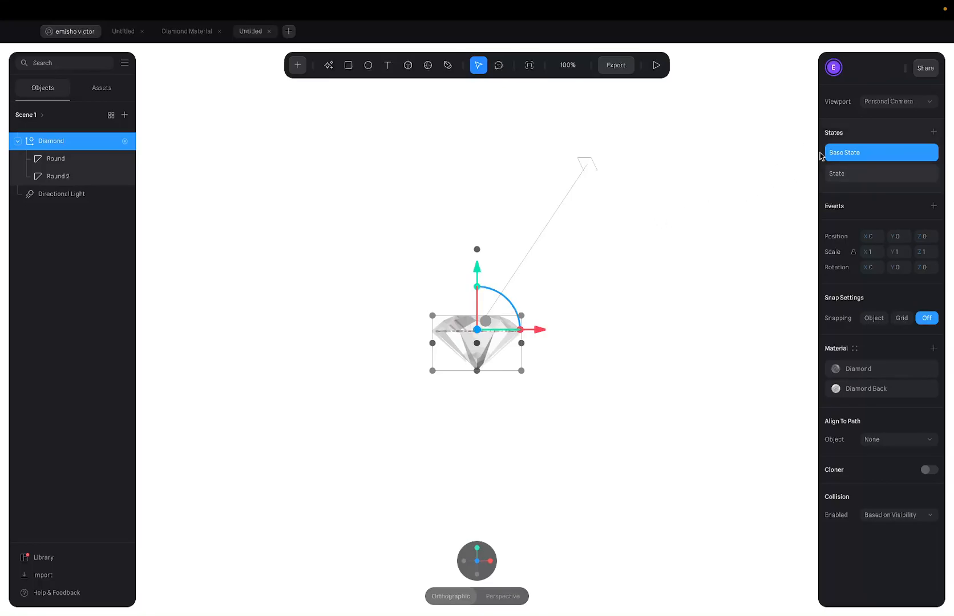
pyautogui.click(844, 180)
pyautogui.click(840, 156)
pyautogui.click(854, 177)
pyautogui.click(866, 152)
pyautogui.click(867, 174)
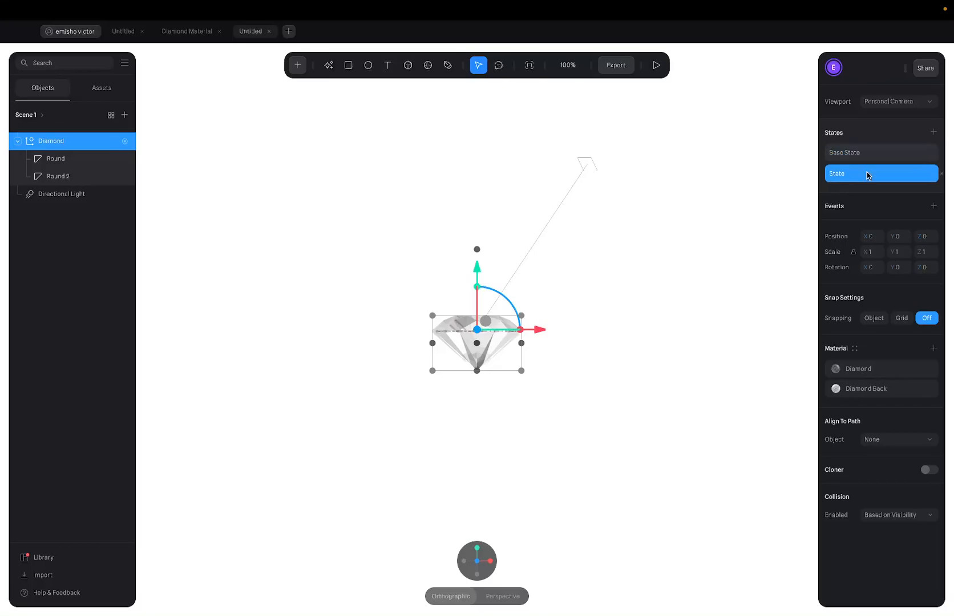
pyautogui.click(863, 160)
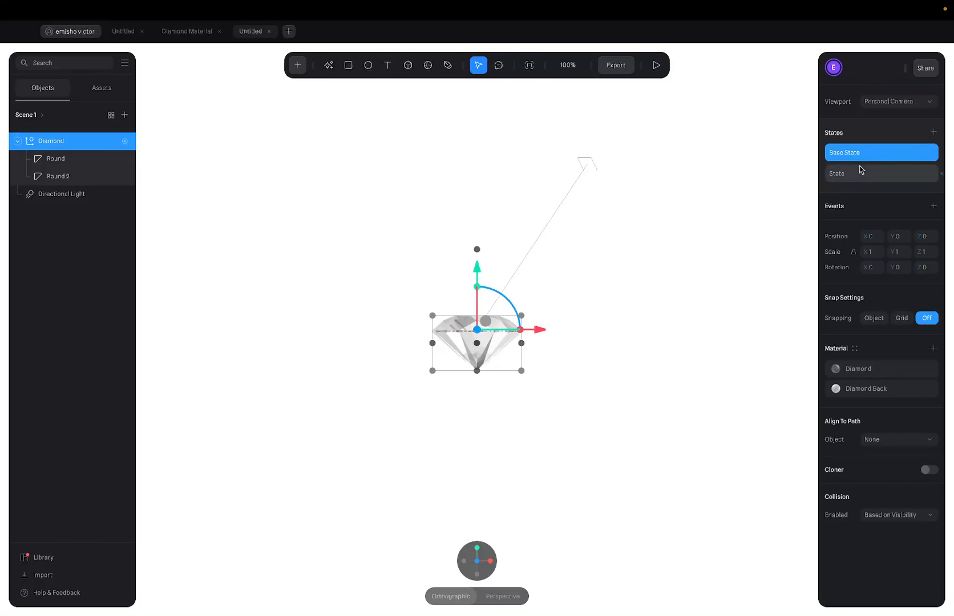
# Set the Diamond group's Y rotation to 360 in the added state.
pyautogui.click(861, 171)
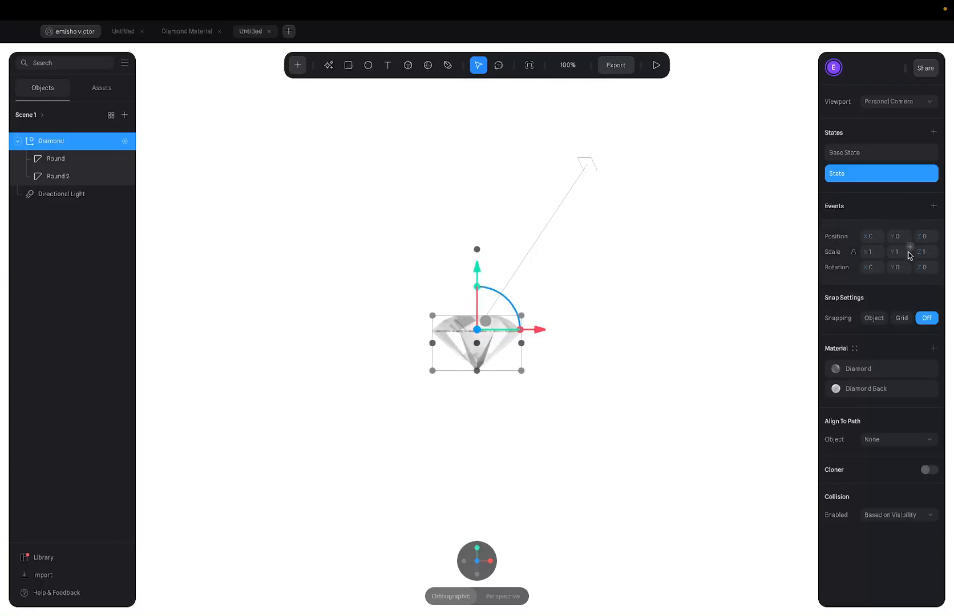
pyautogui.click(900, 271)
pyautogui.press('Return')
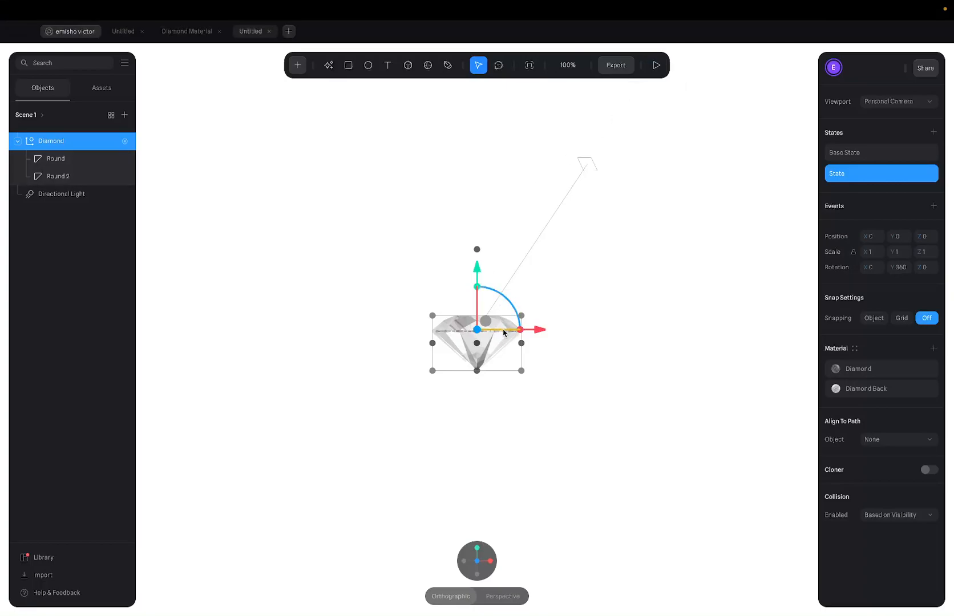
# Try rotating the Diamond group further about its Y axis in the added state and undo the rotation.
pyautogui.moveTo(504, 333); pyautogui.dragTo(750, 308)
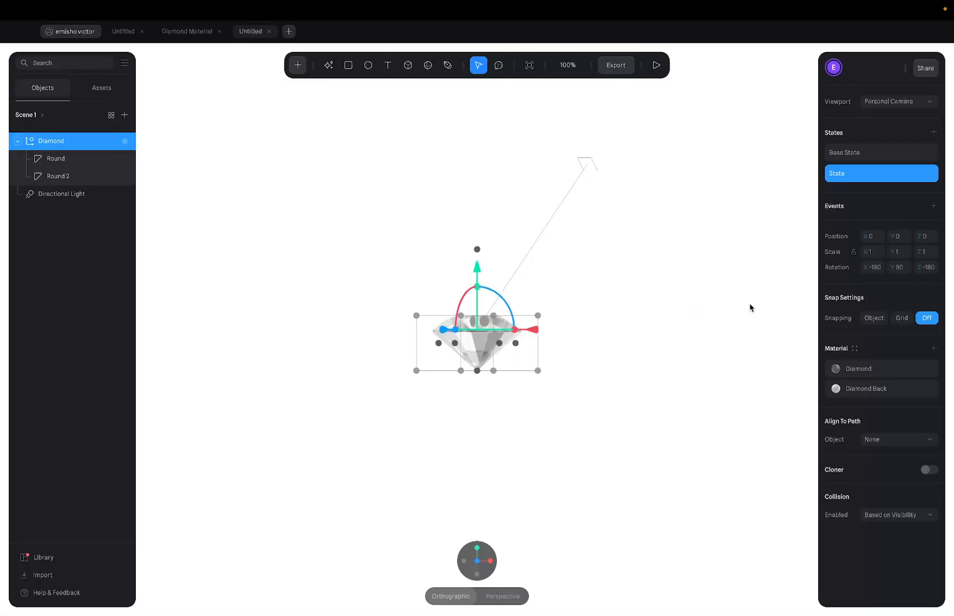
pyautogui.press('super+z')
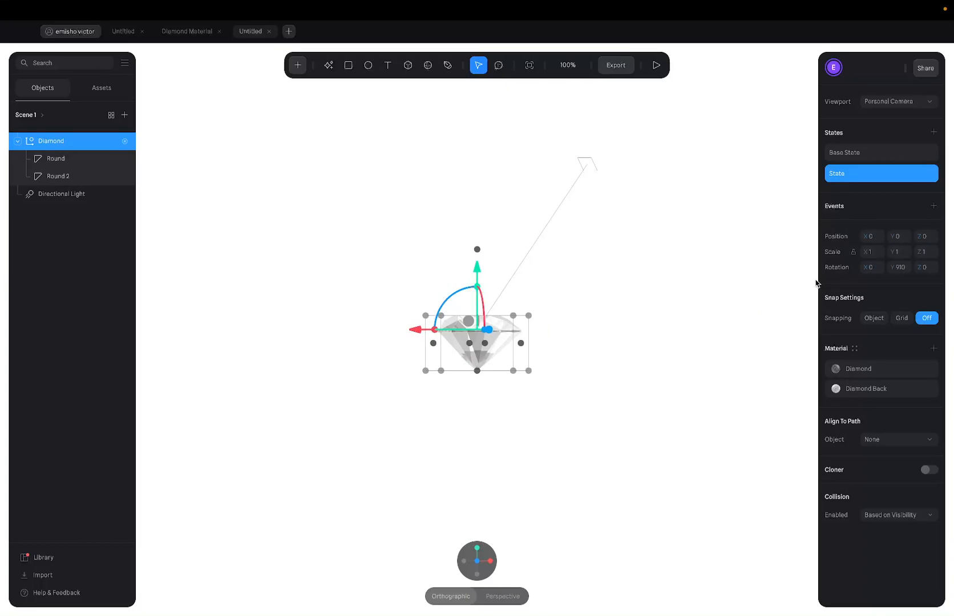
pyautogui.press('super+z')
pyautogui.click(904, 272)
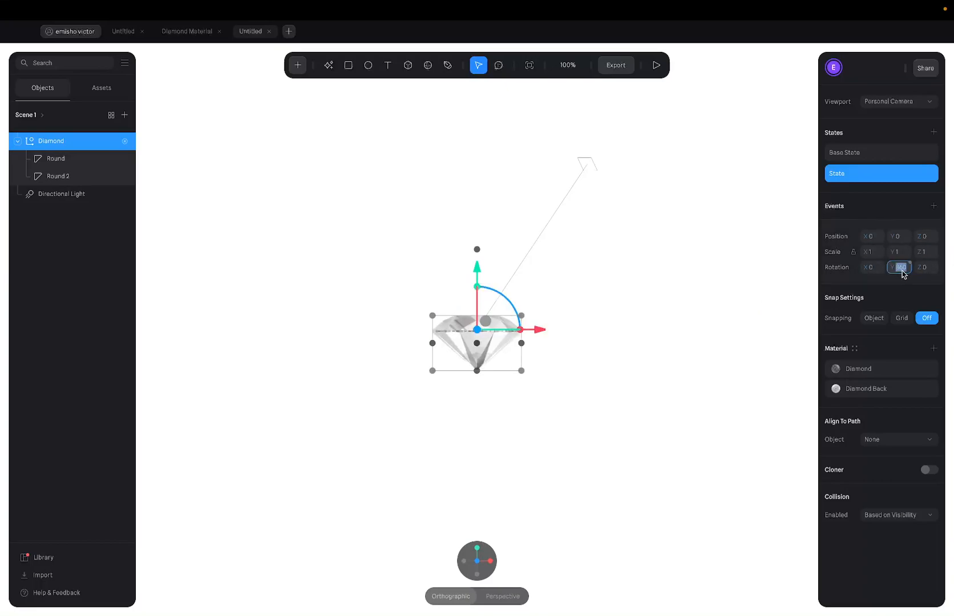
pyautogui.click(720, 268)
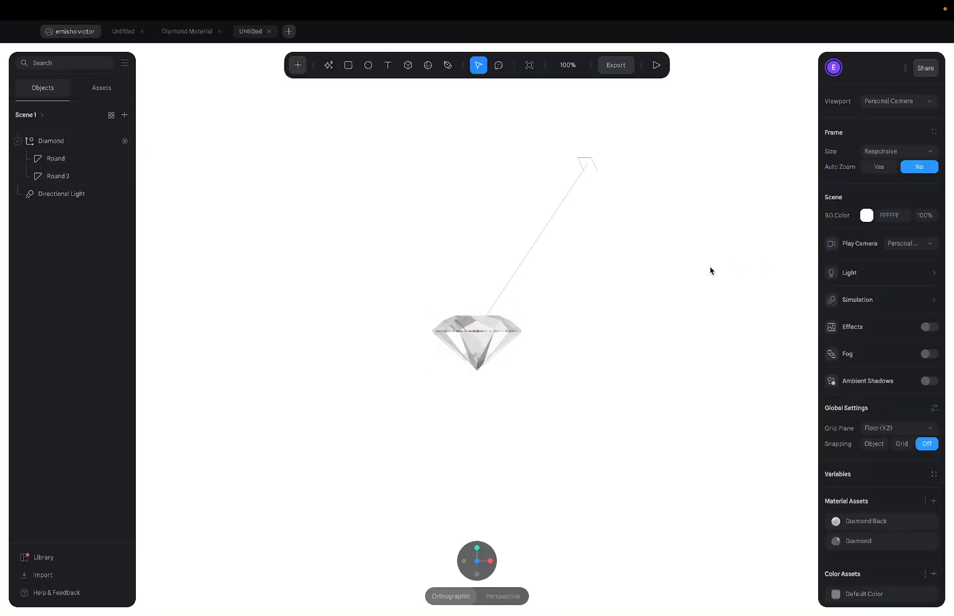
pyautogui.click(453, 340)
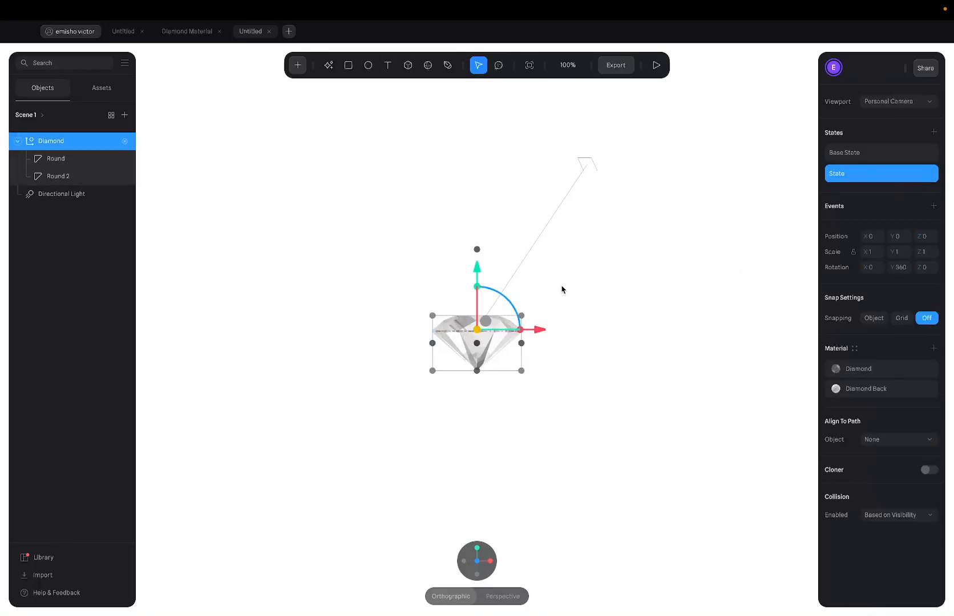
# Set the Diamond group's X and Y scale to 2 in the base state.
pyautogui.click(876, 257)
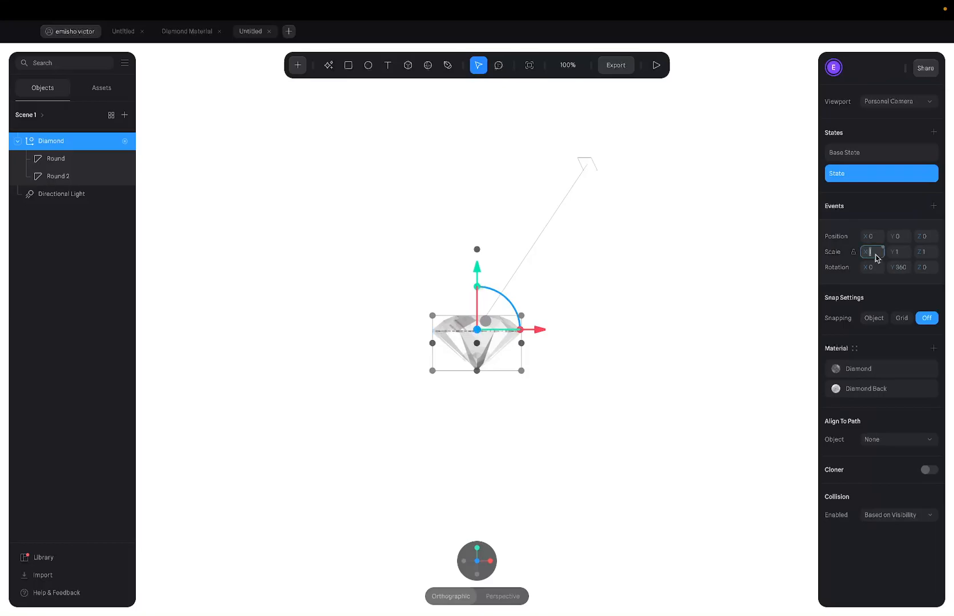
pyautogui.click(859, 153)
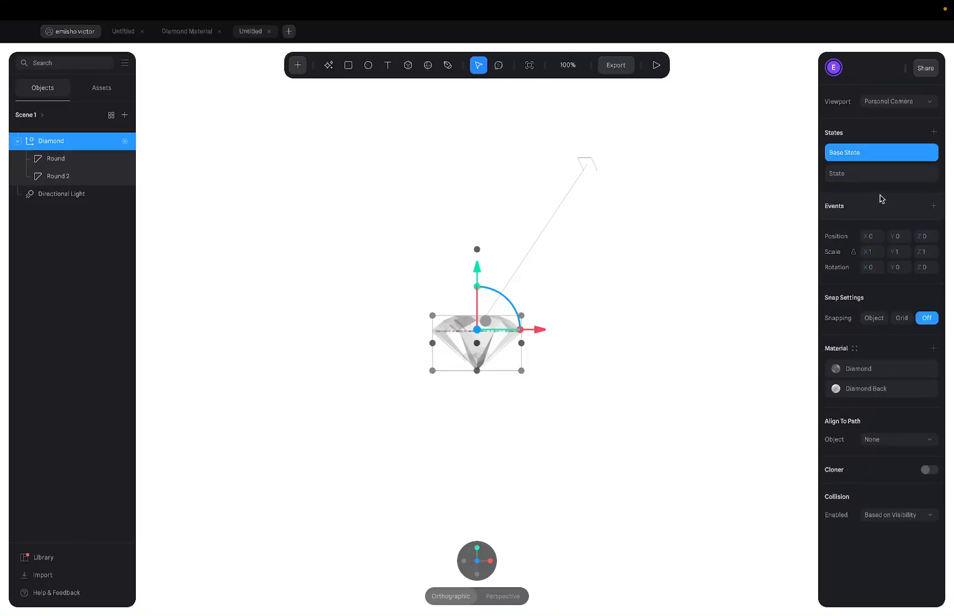
pyautogui.click(873, 252)
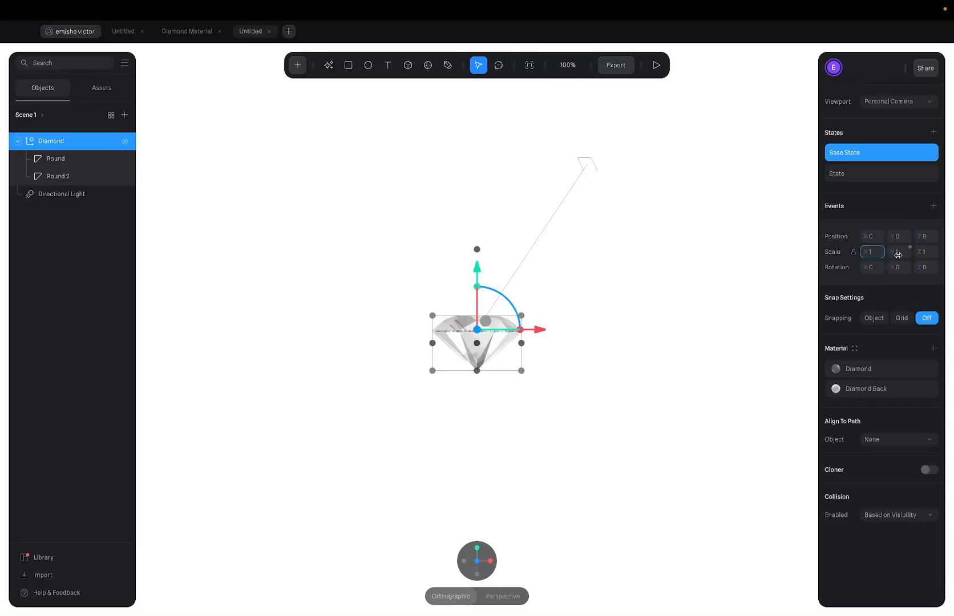
pyautogui.write('2')
pyautogui.click(899, 251)
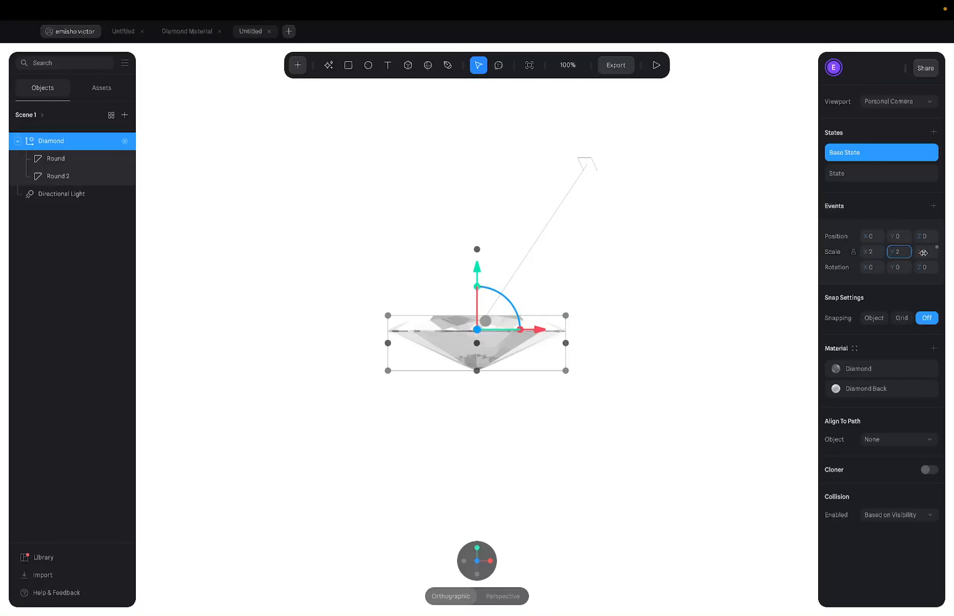
pyautogui.click(925, 253)
pyautogui.press('Return')
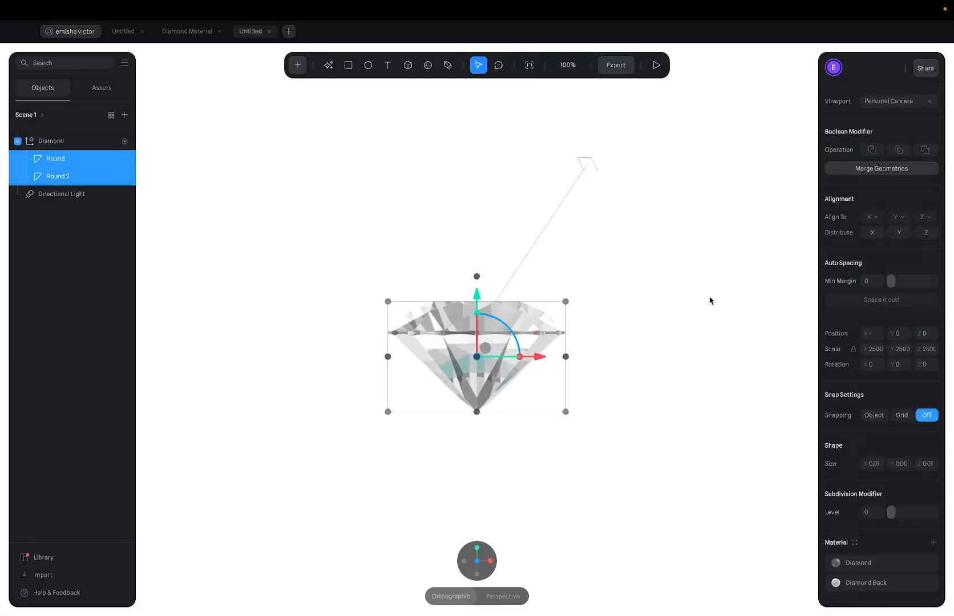
pyautogui.click(599, 317)
pyautogui.click(489, 333)
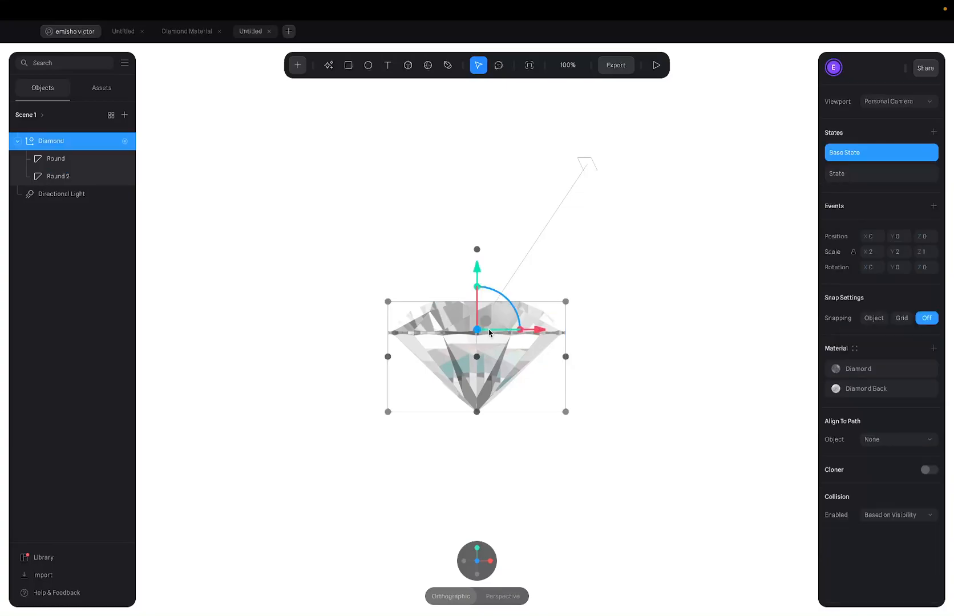
# Set the Diamond group's Z scale to 2 in the base state.
pyautogui.click(585, 258)
pyautogui.click(482, 343)
pyautogui.click(837, 171)
pyautogui.click(858, 152)
pyautogui.click(857, 176)
pyautogui.click(866, 155)
pyautogui.click(929, 254)
pyautogui.write('2')
pyautogui.press('Return')
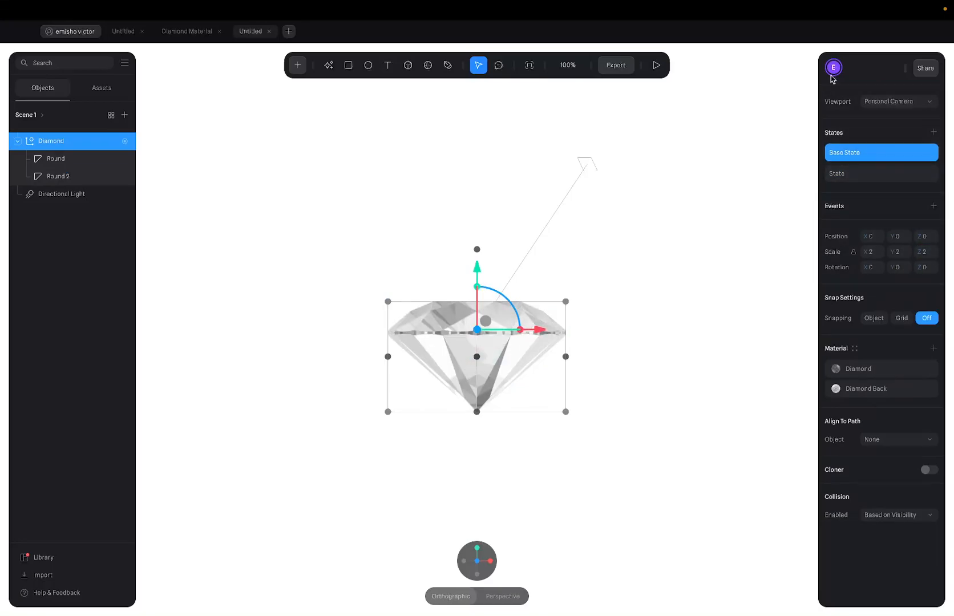
# Compare the scale and rotation of the enlarged diamond between its base state and the added state.
pyautogui.click(847, 177)
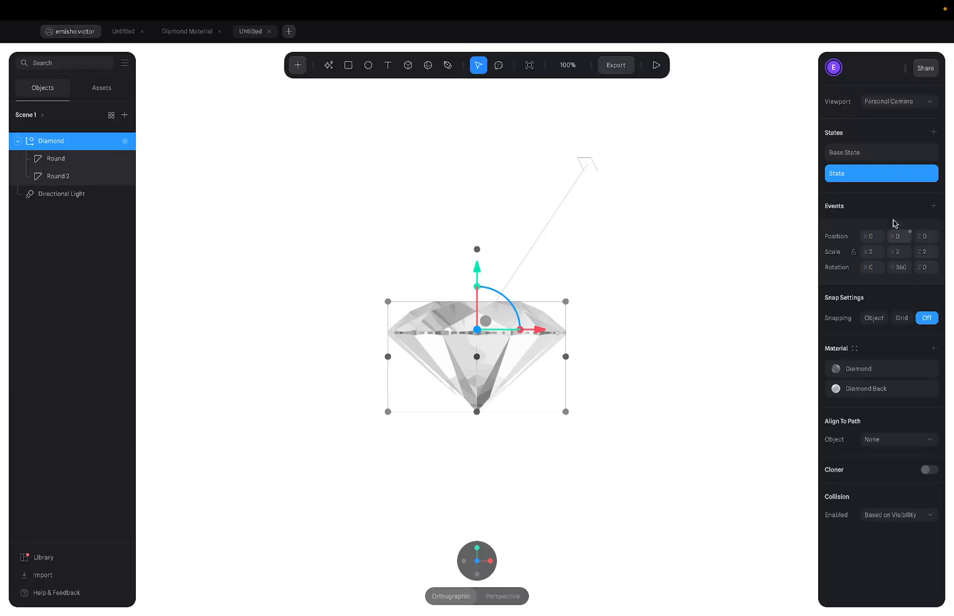
pyautogui.click(859, 153)
pyautogui.click(856, 171)
pyautogui.click(859, 153)
pyautogui.click(859, 171)
pyautogui.click(864, 156)
pyautogui.click(862, 173)
pyautogui.click(873, 156)
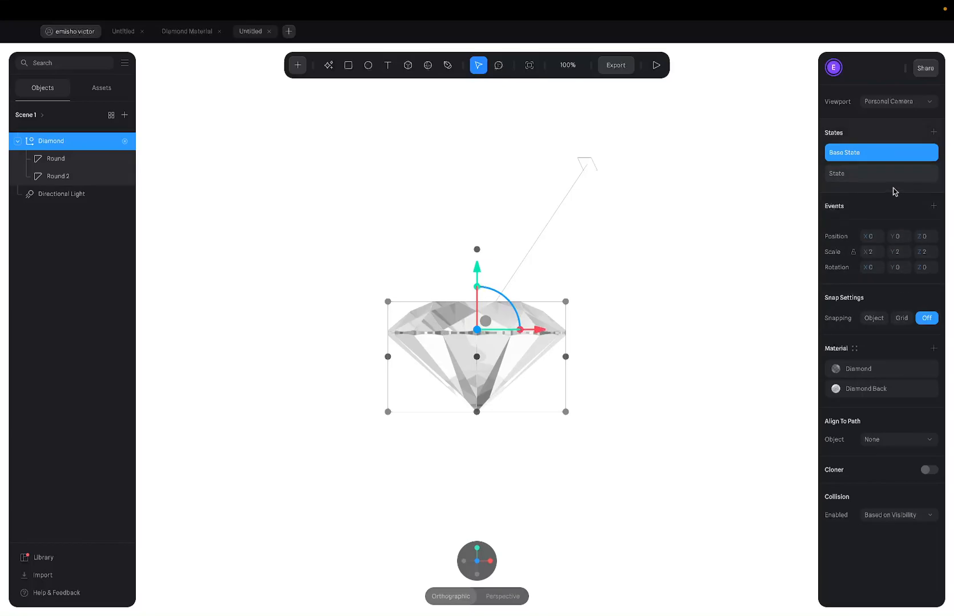
pyautogui.click(883, 174)
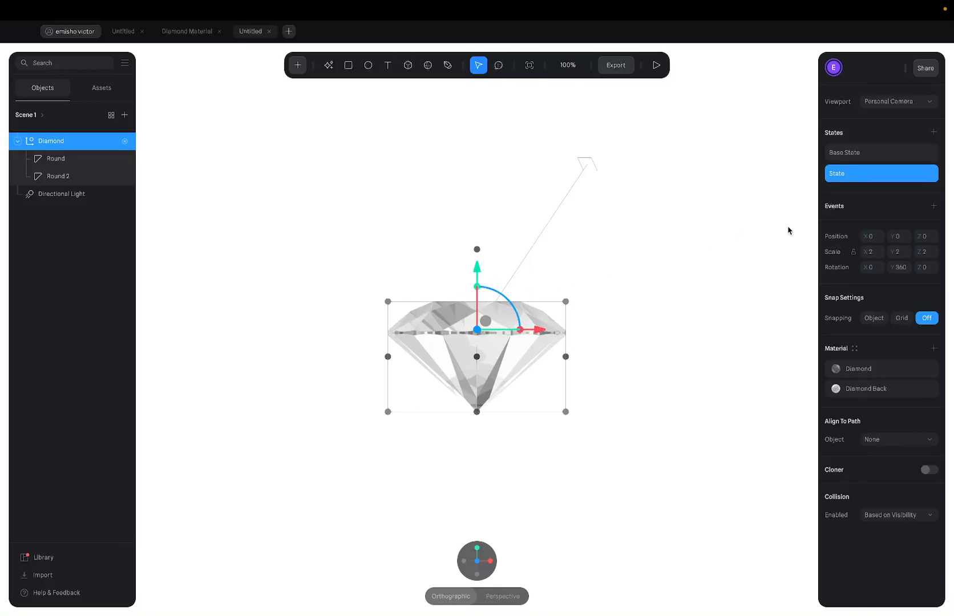
# Try tilting the diamond freehand about 20 to 25 degrees on the X axis in the base state and undo the tilts.
pyautogui.click(853, 153)
pyautogui.moveTo(477, 287); pyautogui.dragTo(511, 301)
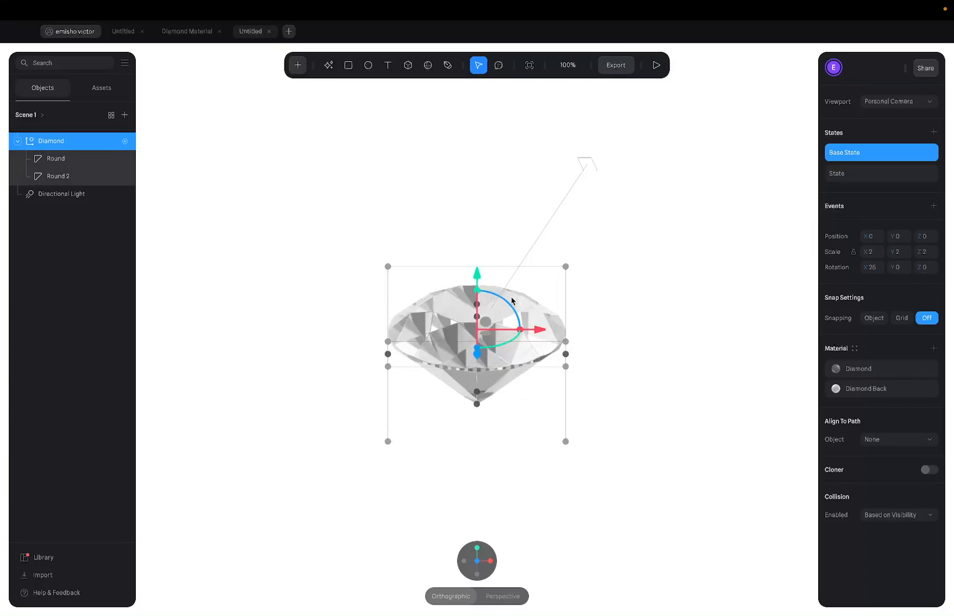
pyautogui.click(524, 273)
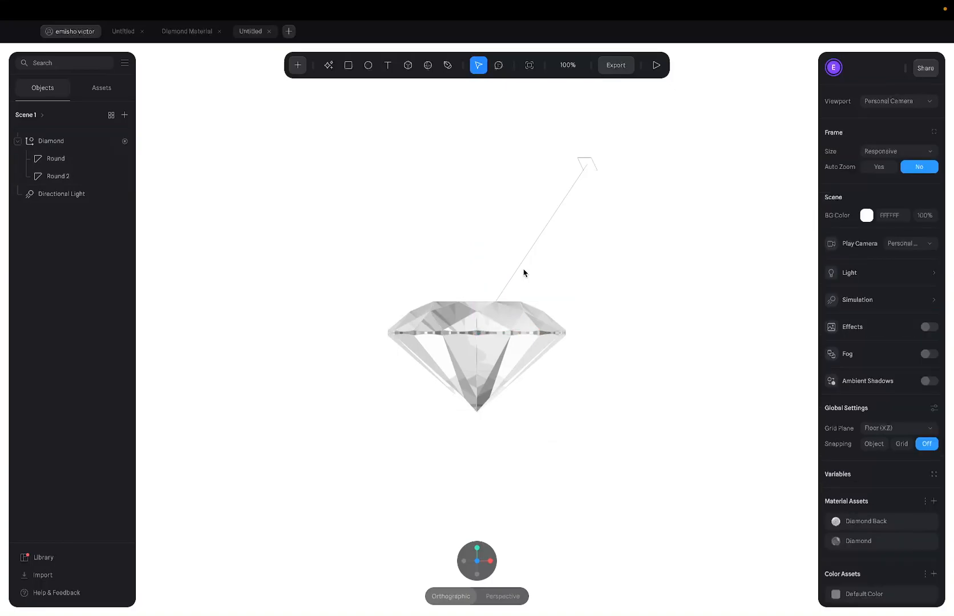
pyautogui.click(508, 320)
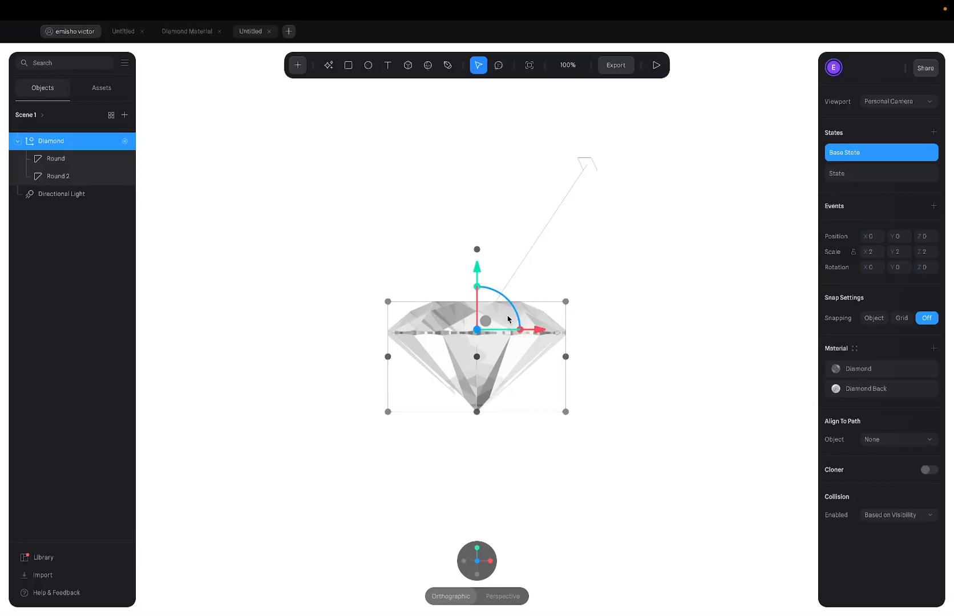
pyautogui.moveTo(477, 286); pyautogui.dragTo(517, 305)
pyautogui.press('super+z')
pyautogui.press('super+z')
pyautogui.press('super+z')
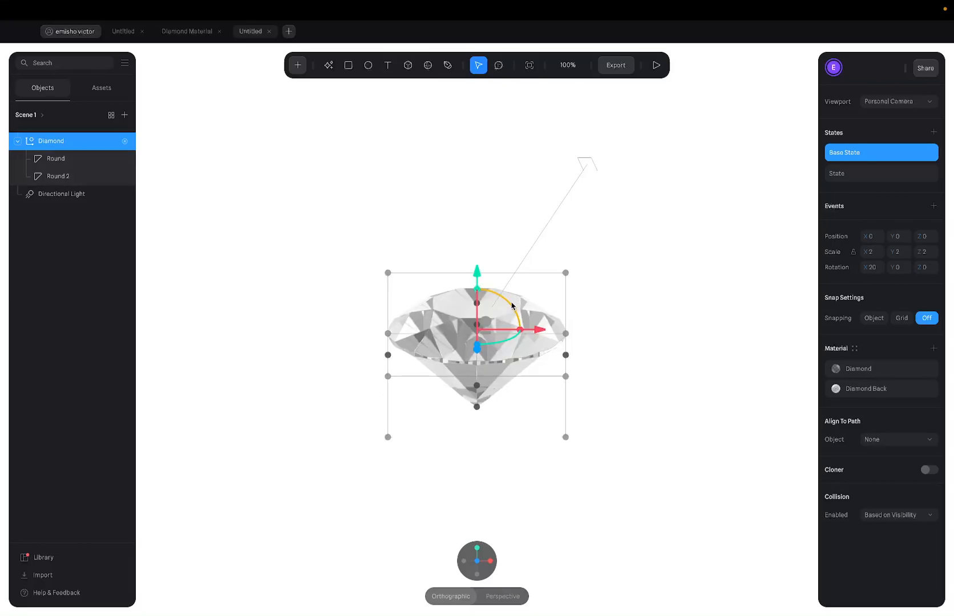
pyautogui.press('super+z')
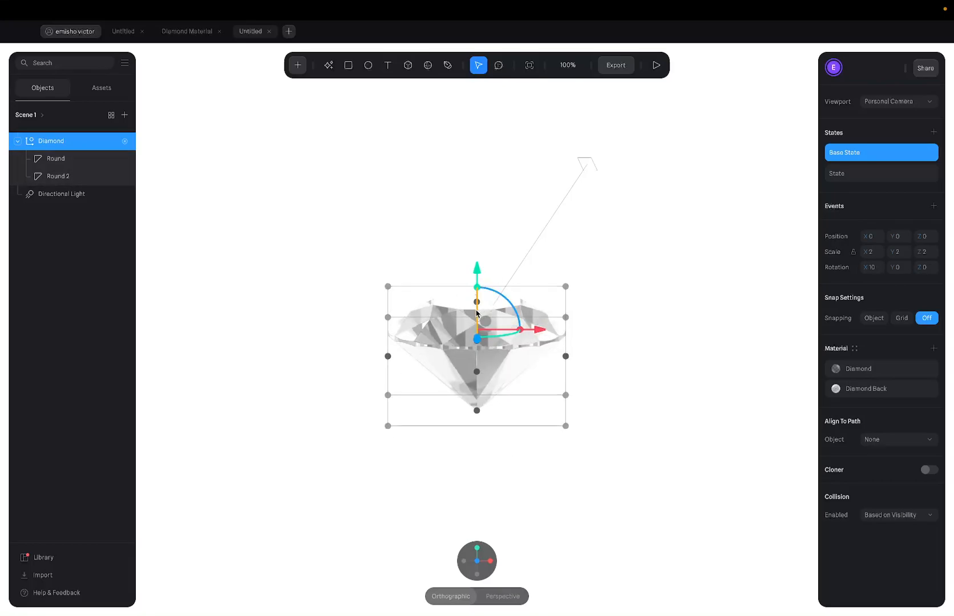
pyautogui.moveTo(476, 312); pyautogui.dragTo(478, 317)
pyautogui.press('super+z')
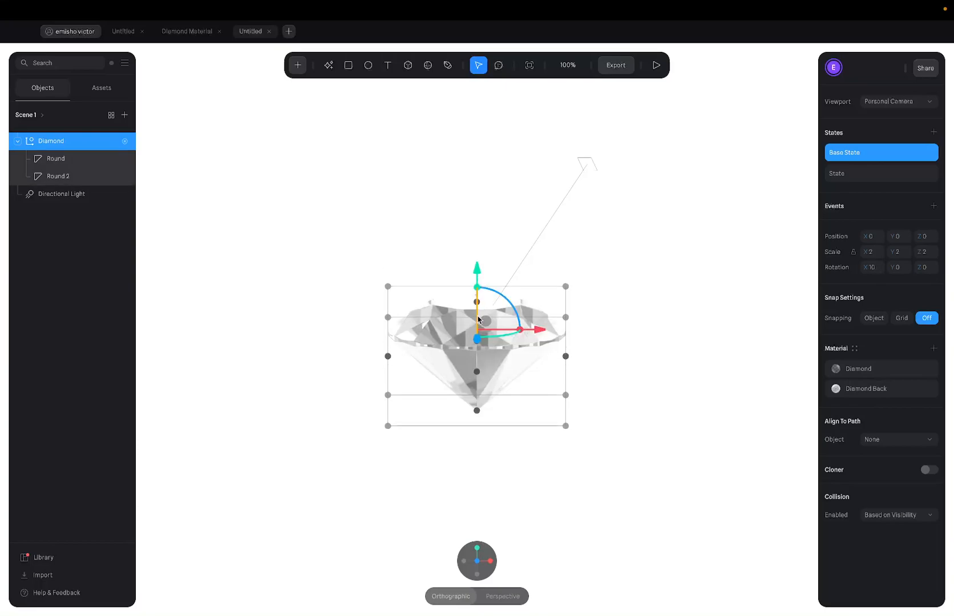
pyautogui.press('super+z')
# Set the Diamond group's base state rotation to 25 on the X axis and -25 on the Z axis.
pyautogui.click(878, 271)
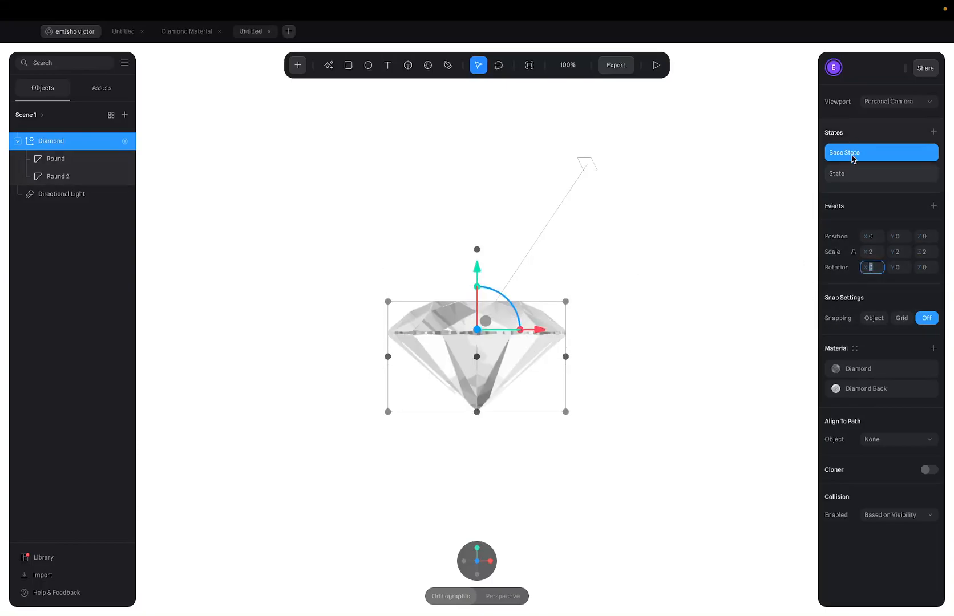
pyautogui.write('25')
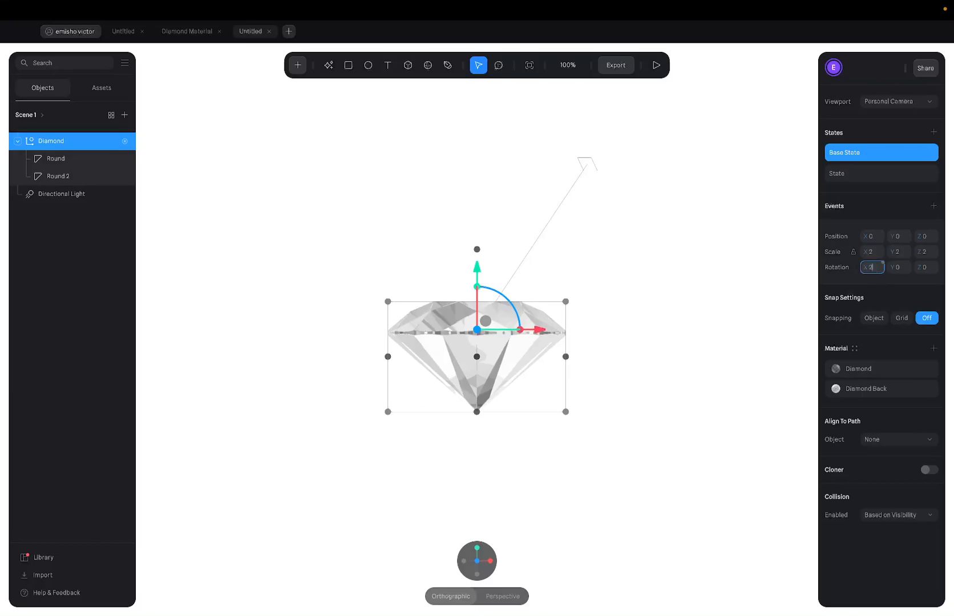
pyautogui.press('Return')
pyautogui.click(927, 269)
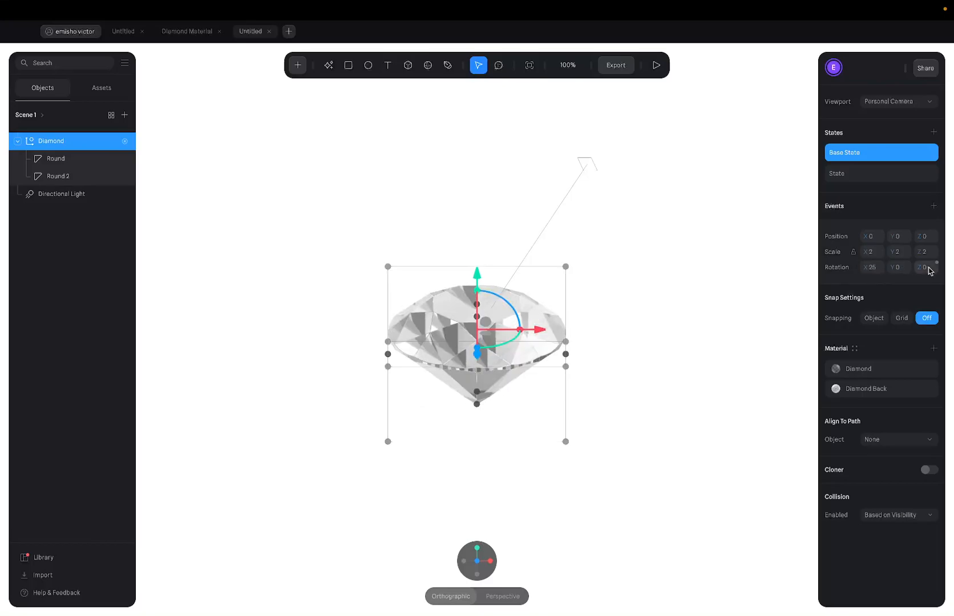
pyautogui.write('-25')
pyautogui.press('Return')
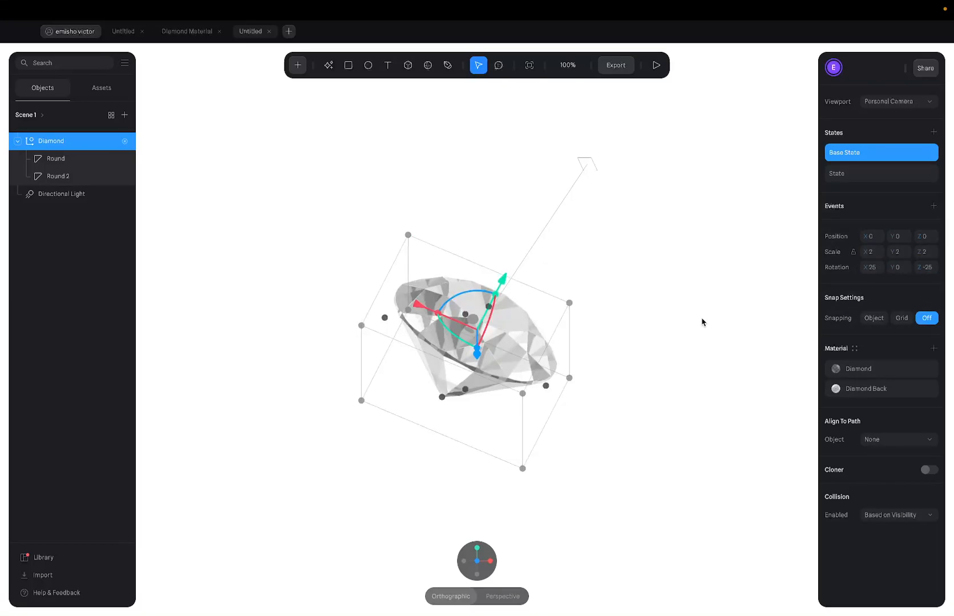
# Delete the Diamond group's added state, keeping the group's tilted base transform.
pyautogui.click(612, 266)
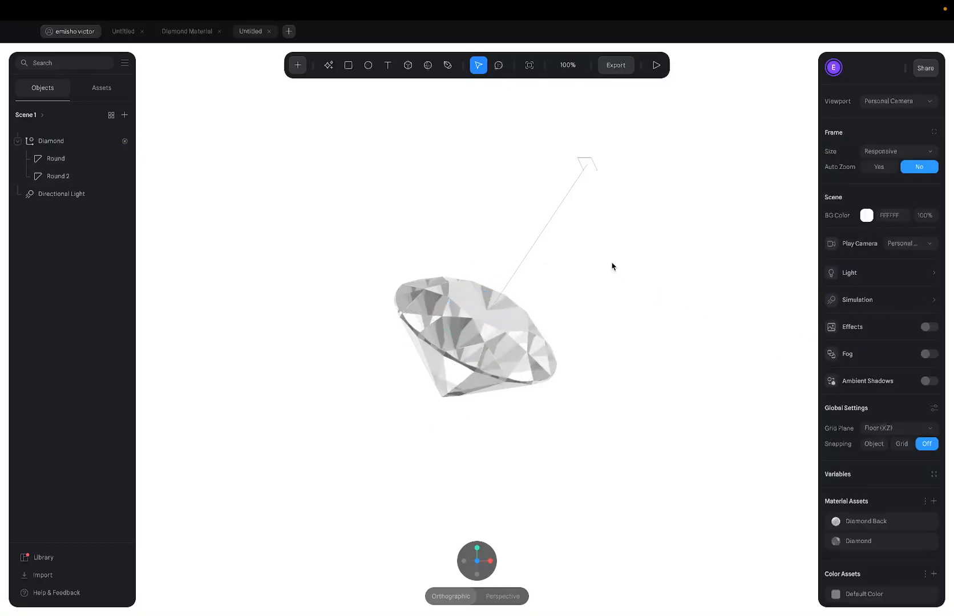
pyautogui.click(531, 303)
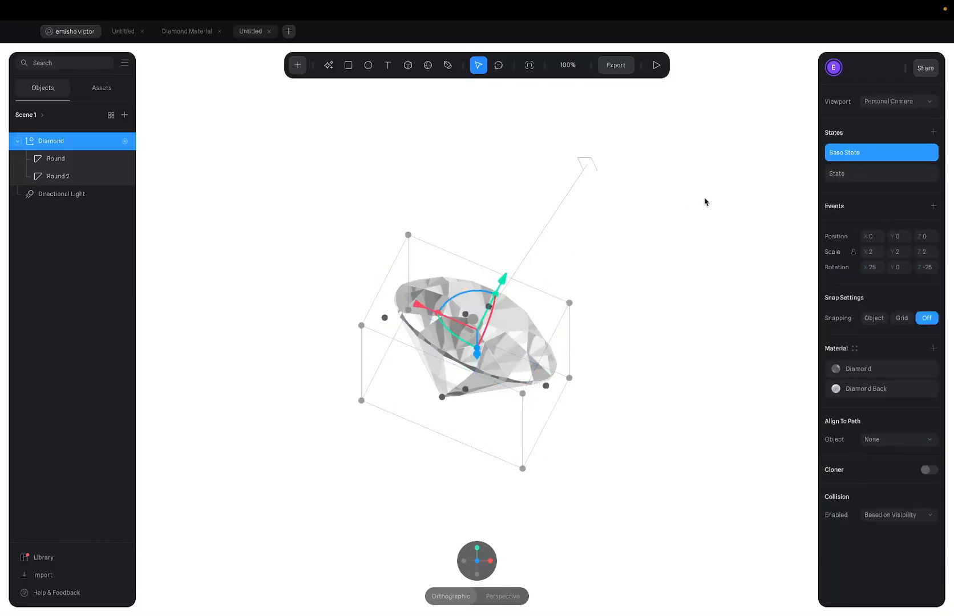
pyautogui.click(874, 174)
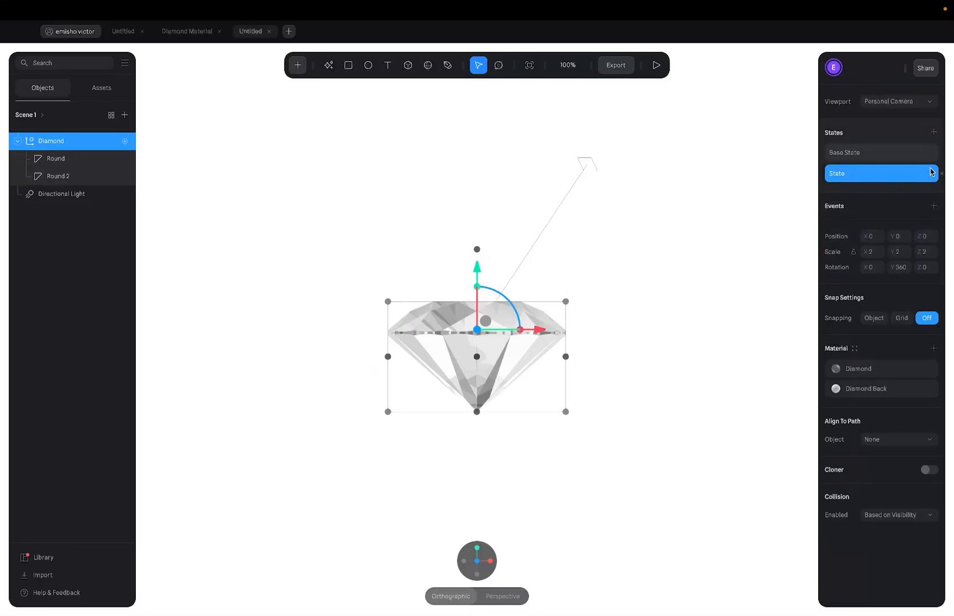
pyautogui.click(944, 175)
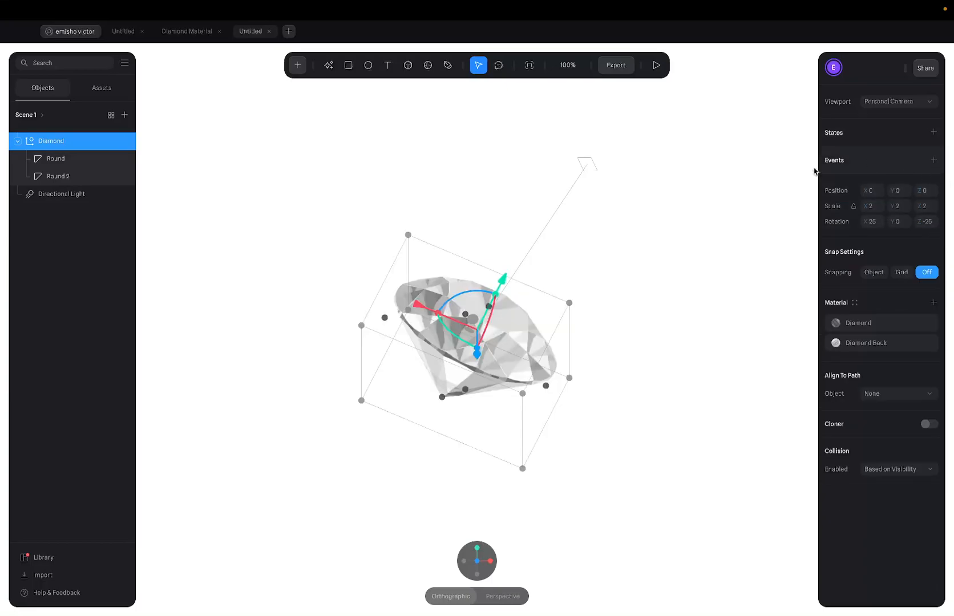
# Add a new state to the Diamond group and set its Y rotation to 360.
pyautogui.click(468, 225)
pyautogui.click(456, 329)
pyautogui.click(934, 131)
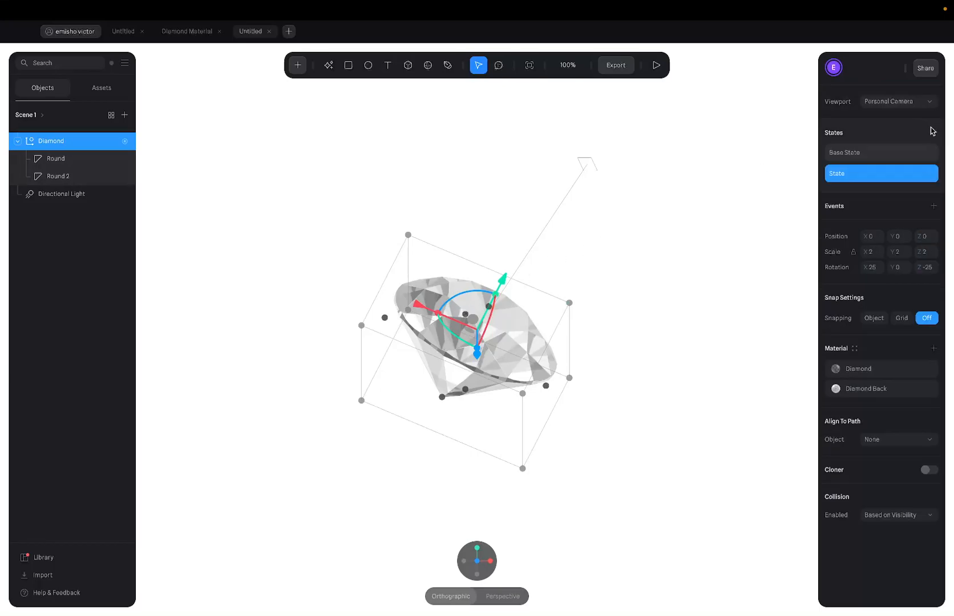
pyautogui.click(872, 160)
pyautogui.click(873, 173)
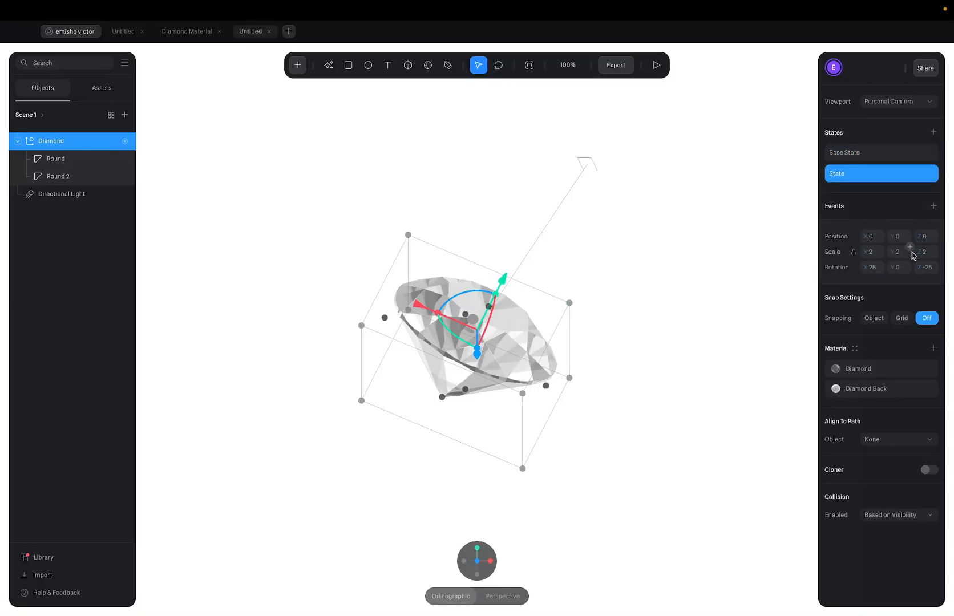
pyautogui.click(899, 268)
pyautogui.write('36')
pyautogui.press('Return')
# Compare the Diamond group's base state with the new state and preview the scene in play mode.
pyautogui.click(867, 160)
pyautogui.click(870, 173)
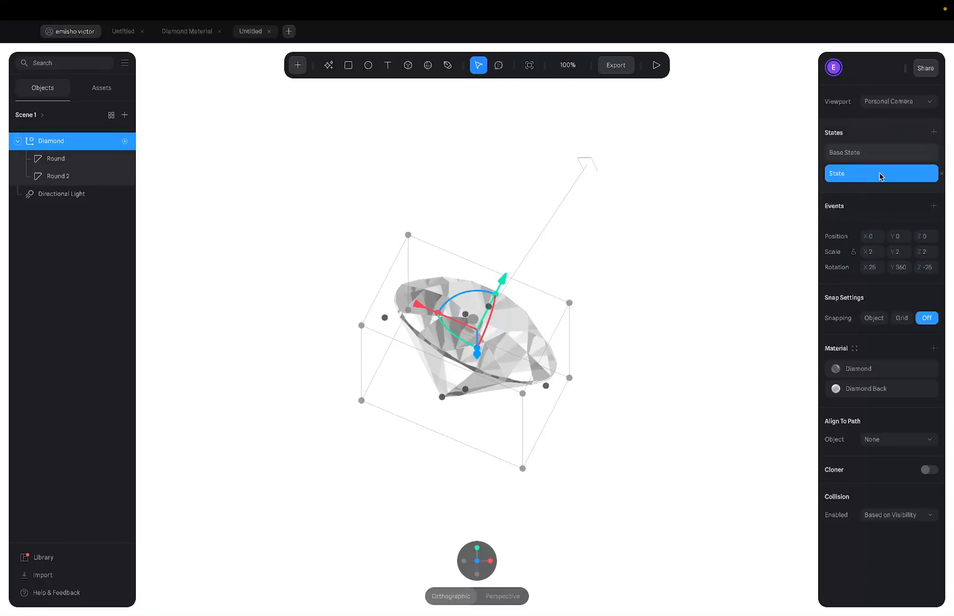
pyautogui.click(656, 65)
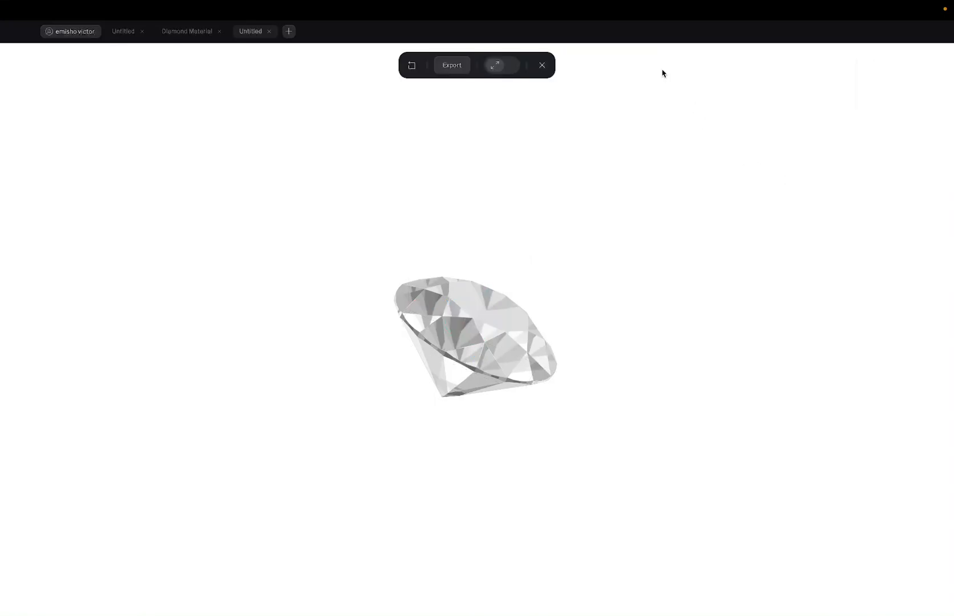
pyautogui.click(542, 65)
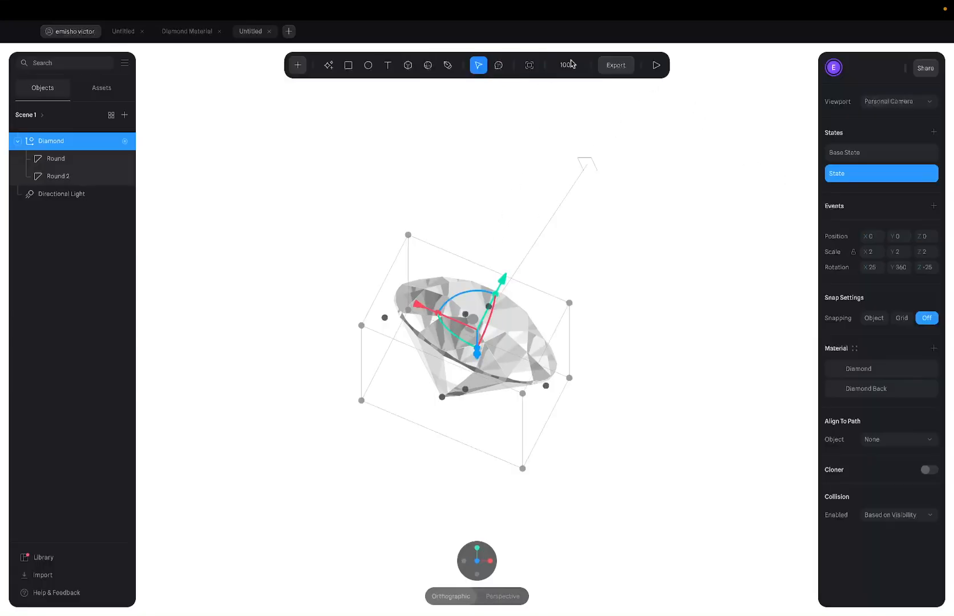
pyautogui.click(656, 66)
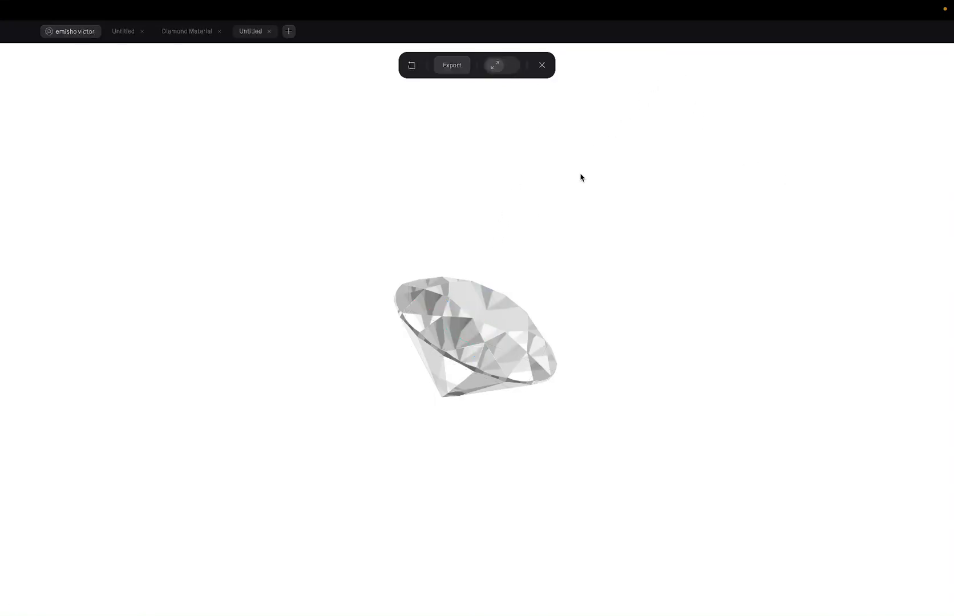
pyautogui.click(541, 68)
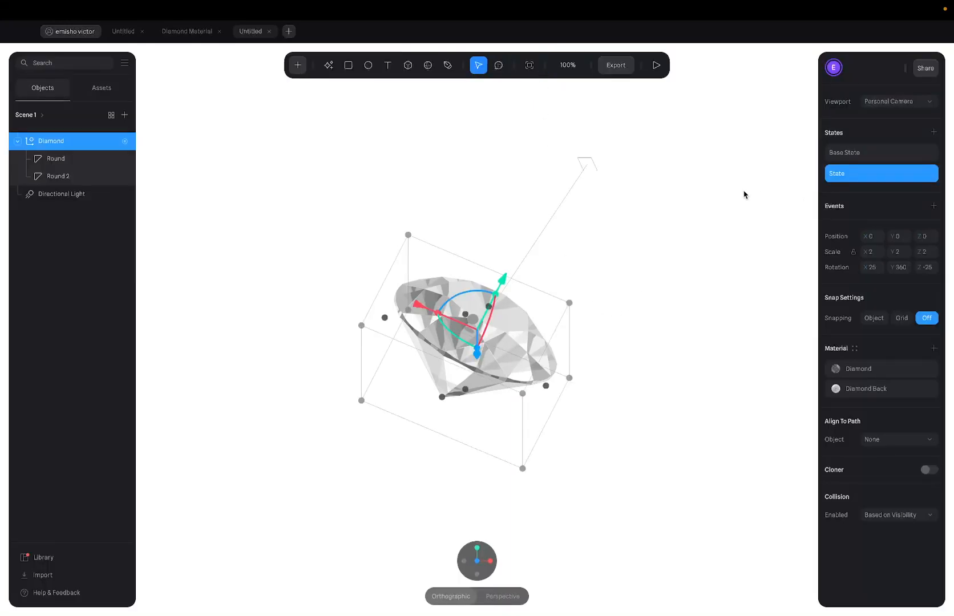
# Add a Start event to the Diamond group with a Transition action from Base State to State.
pyautogui.click(934, 207)
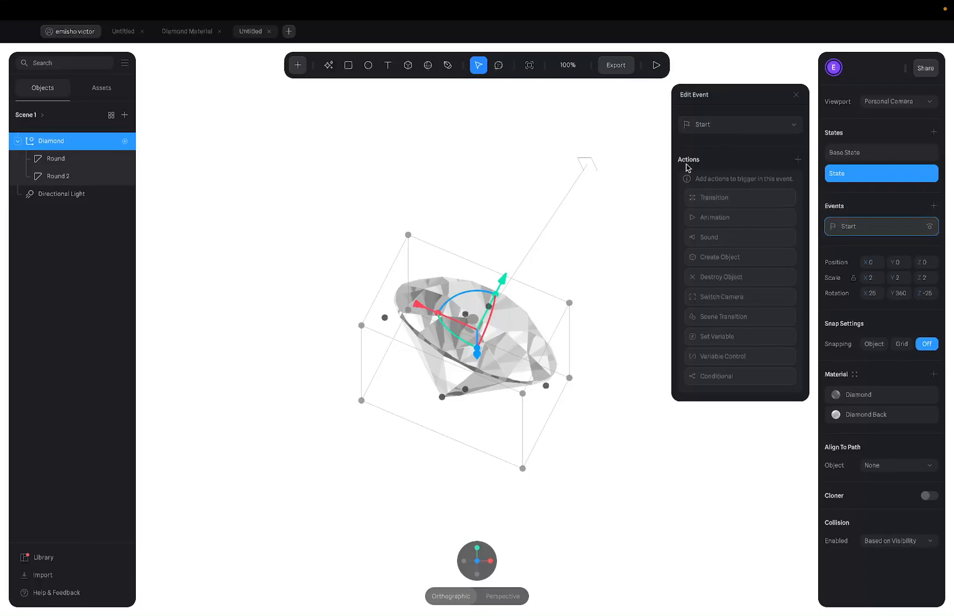
pyautogui.click(703, 198)
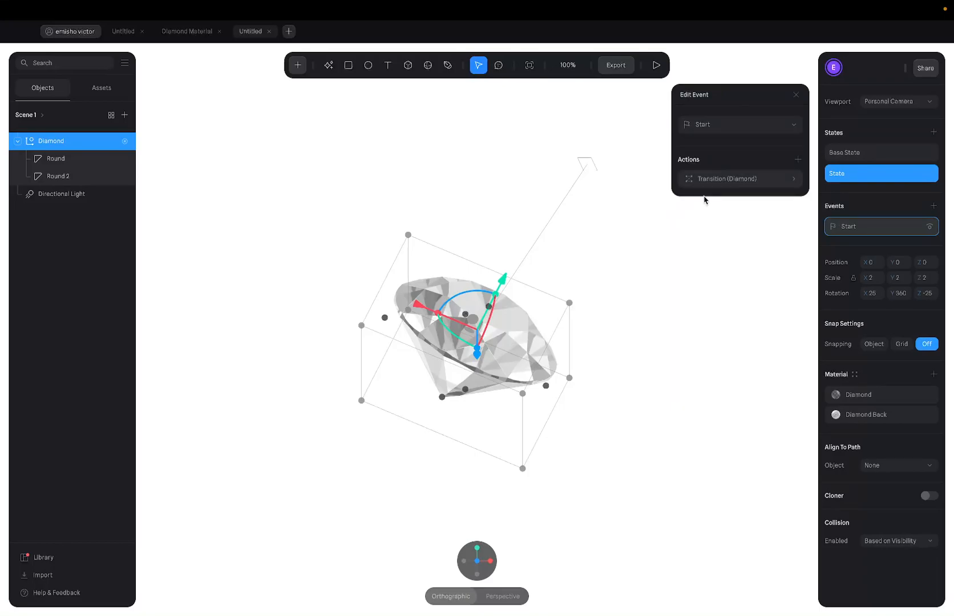
pyautogui.click(741, 180)
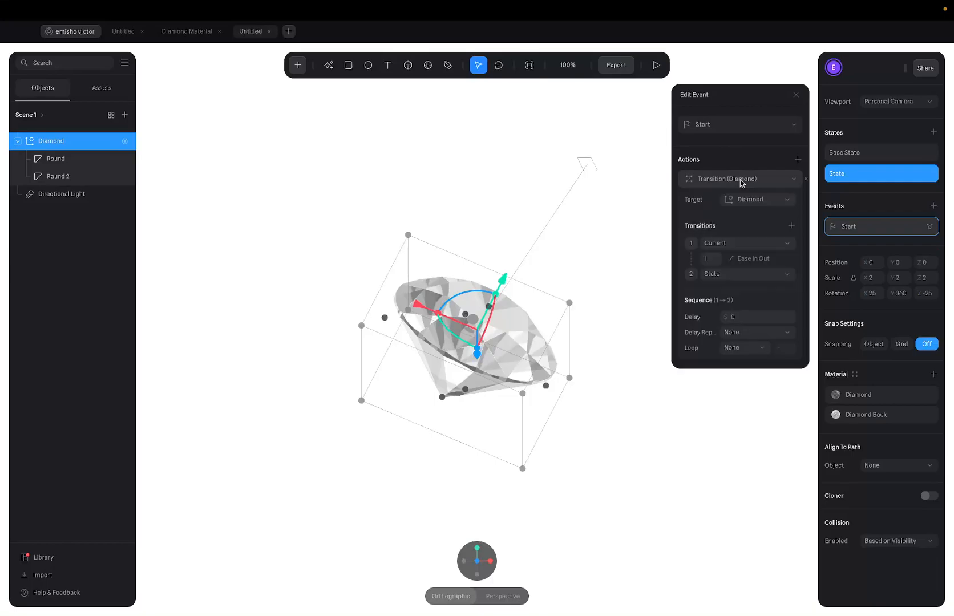
pyautogui.click(734, 248)
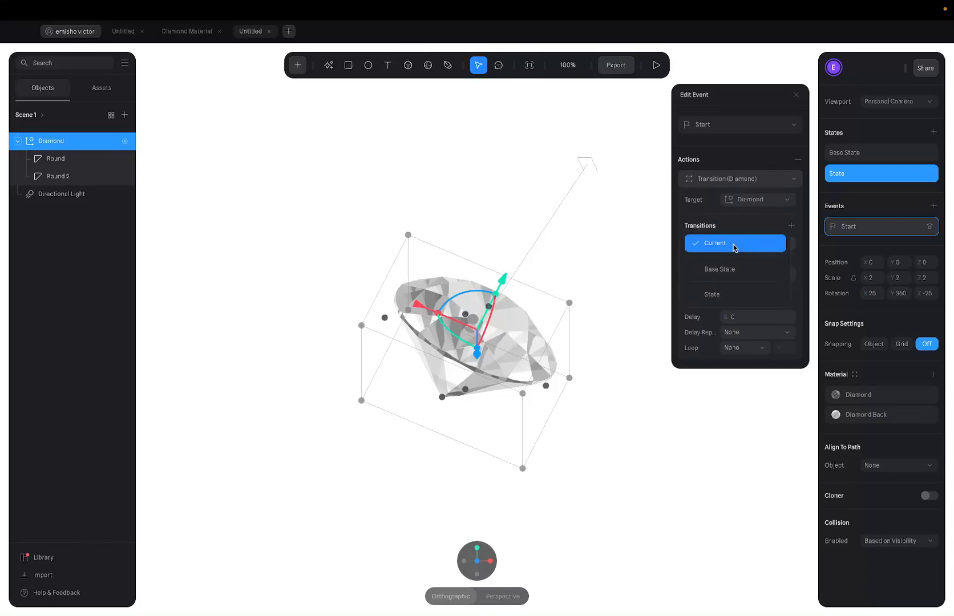
pyautogui.click(734, 247)
pyautogui.click(734, 247)
pyautogui.click(732, 274)
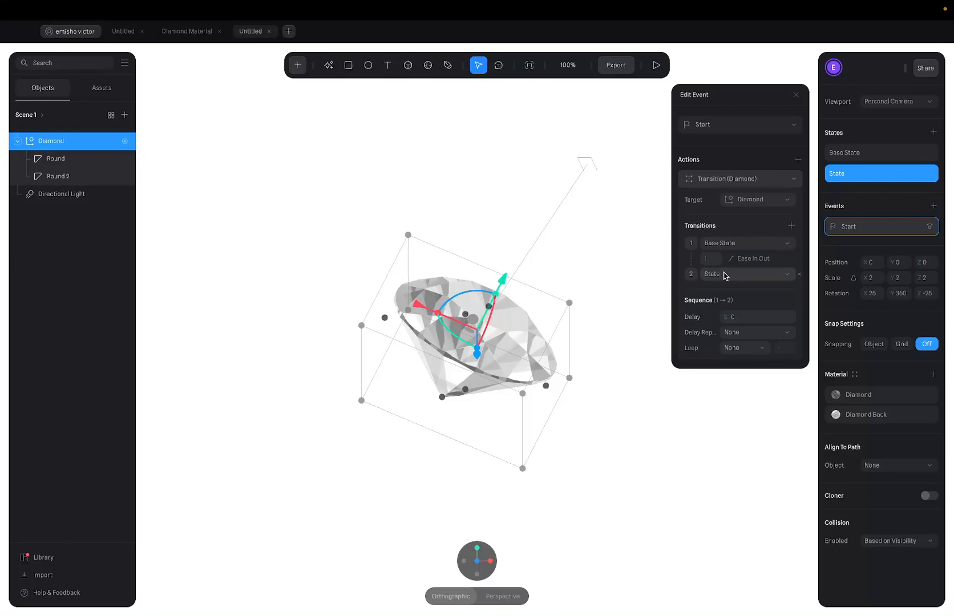
# Set the diamond transition's easing to Linear and its duration to 10.
pyautogui.click(753, 260)
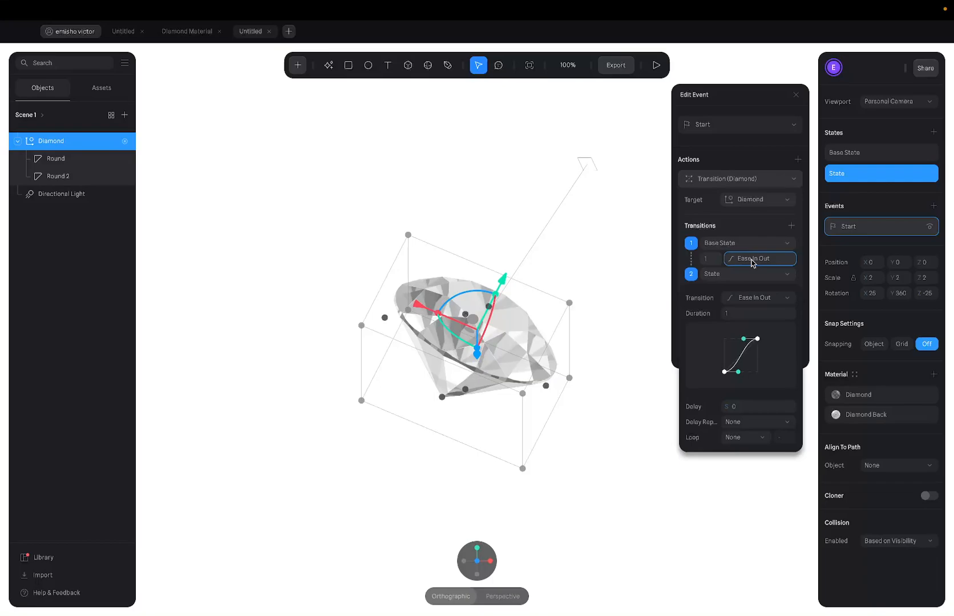
pyautogui.click(753, 298)
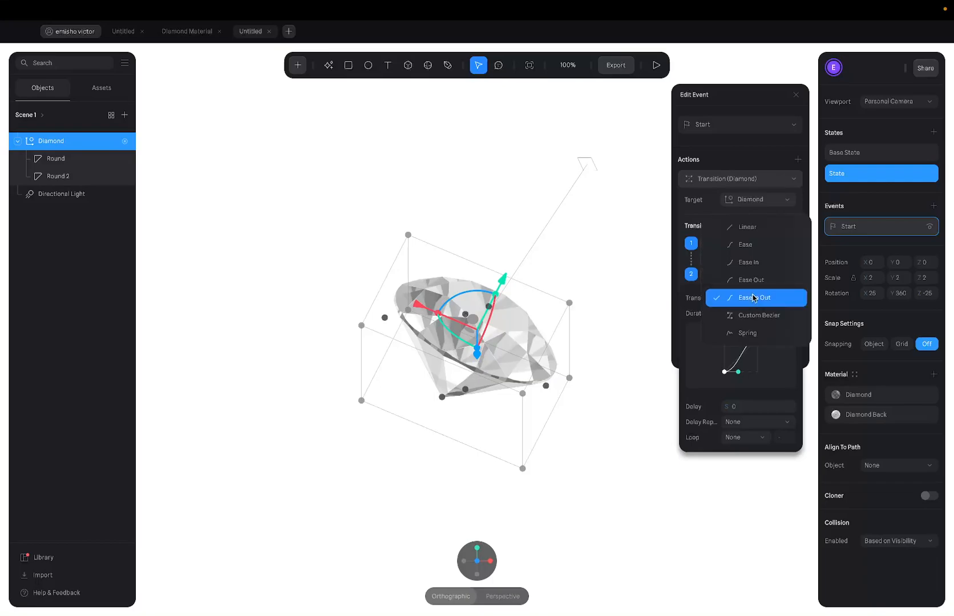
pyautogui.click(706, 216)
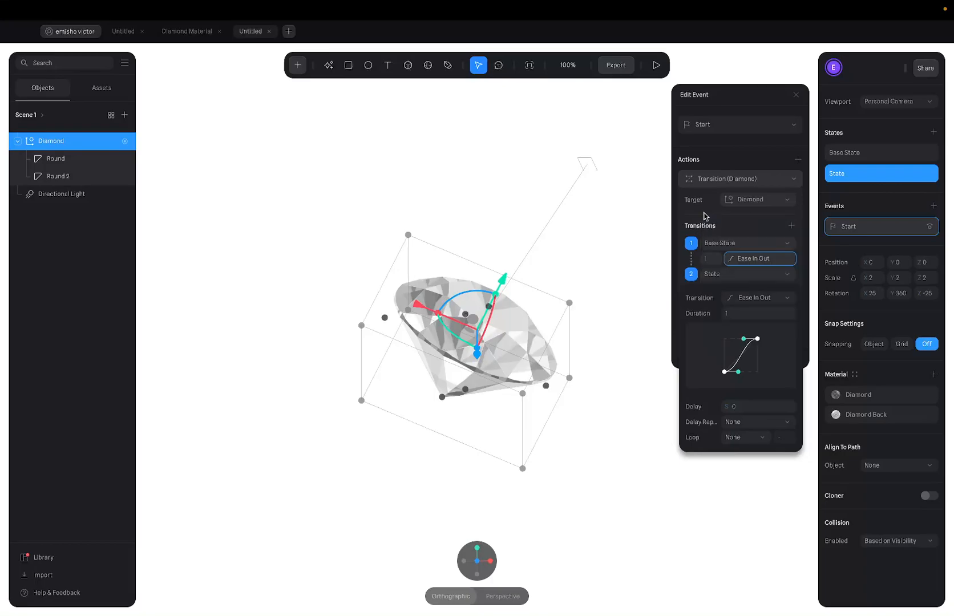
pyautogui.click(755, 299)
pyautogui.click(749, 230)
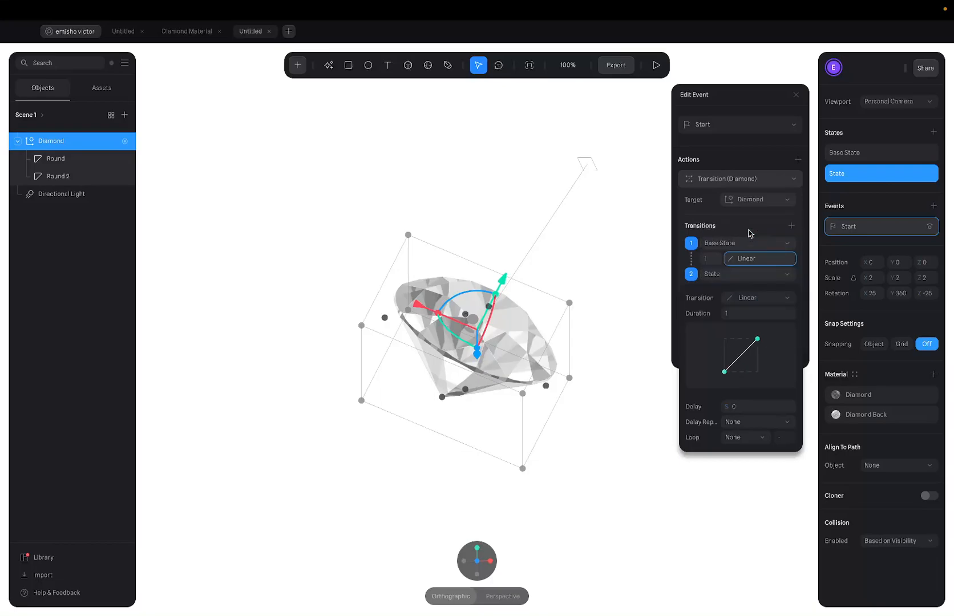
pyautogui.click(733, 315)
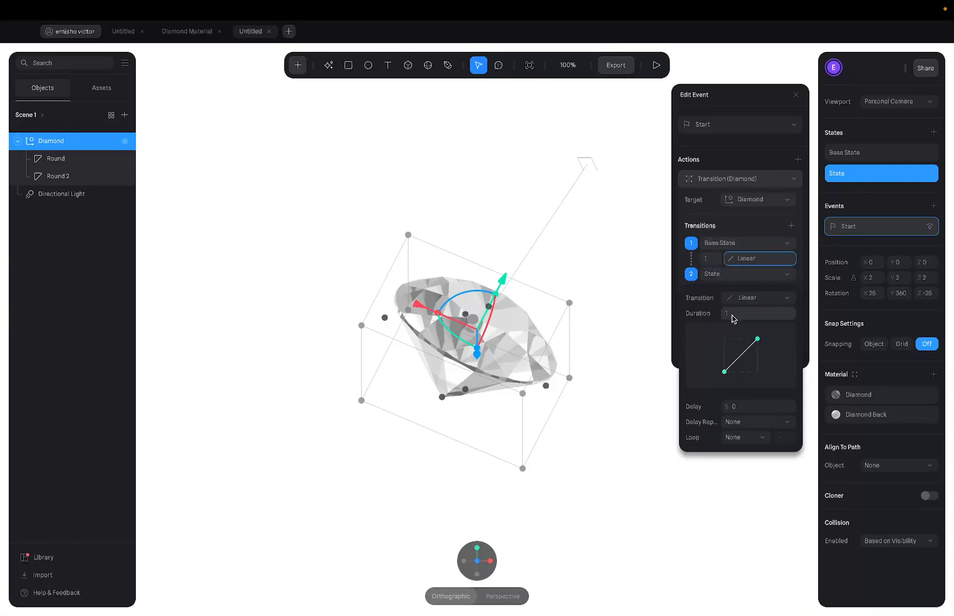
pyautogui.write('10')
pyautogui.press('Return')
# Try an Infinite loop on the diamond transition and return its loop setting to None.
pyautogui.click(736, 440)
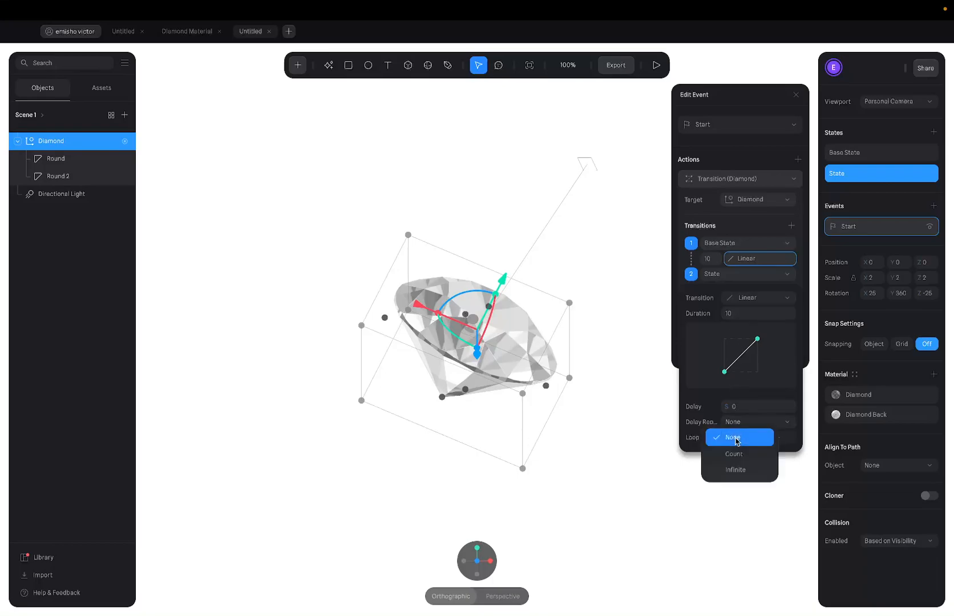
pyautogui.click(739, 468)
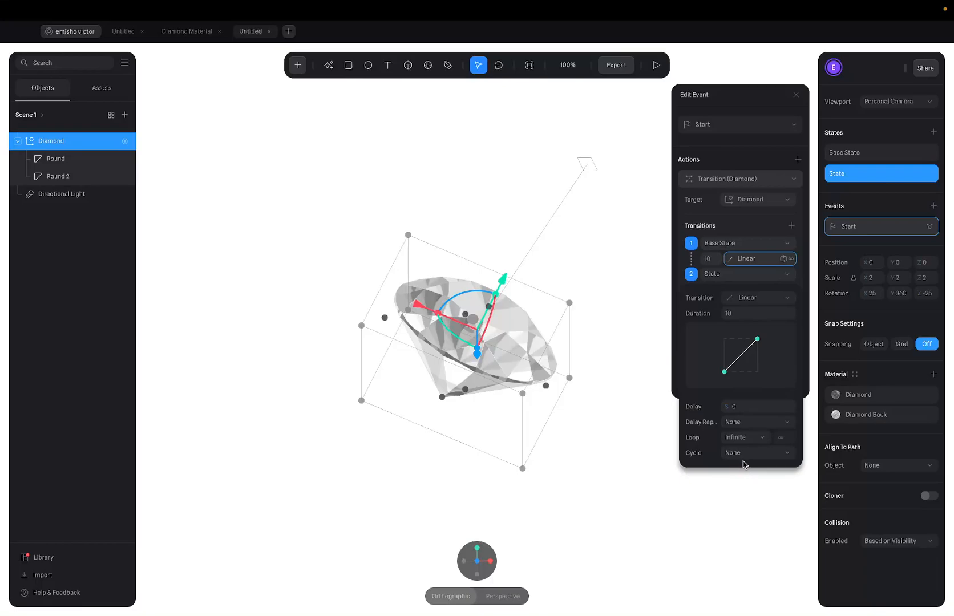
pyautogui.click(749, 437)
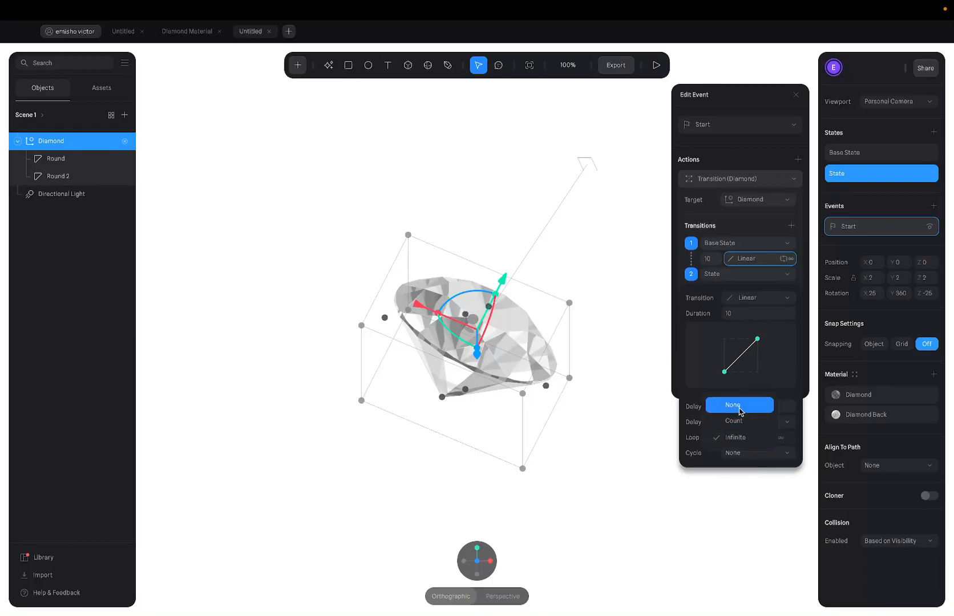
pyautogui.click(740, 407)
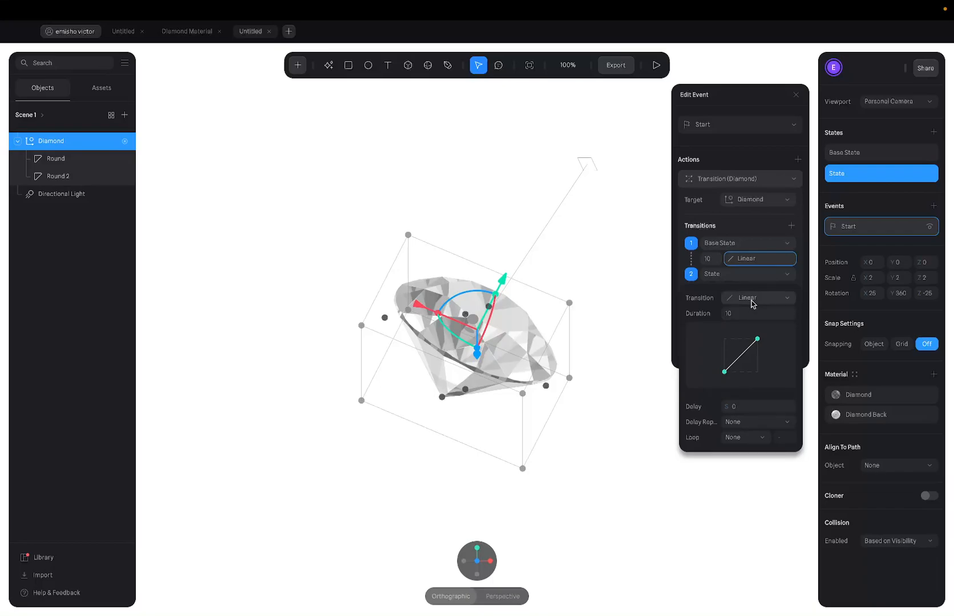
# Preview the diamond's start transition in play mode and close the event settings.
pyautogui.click(657, 65)
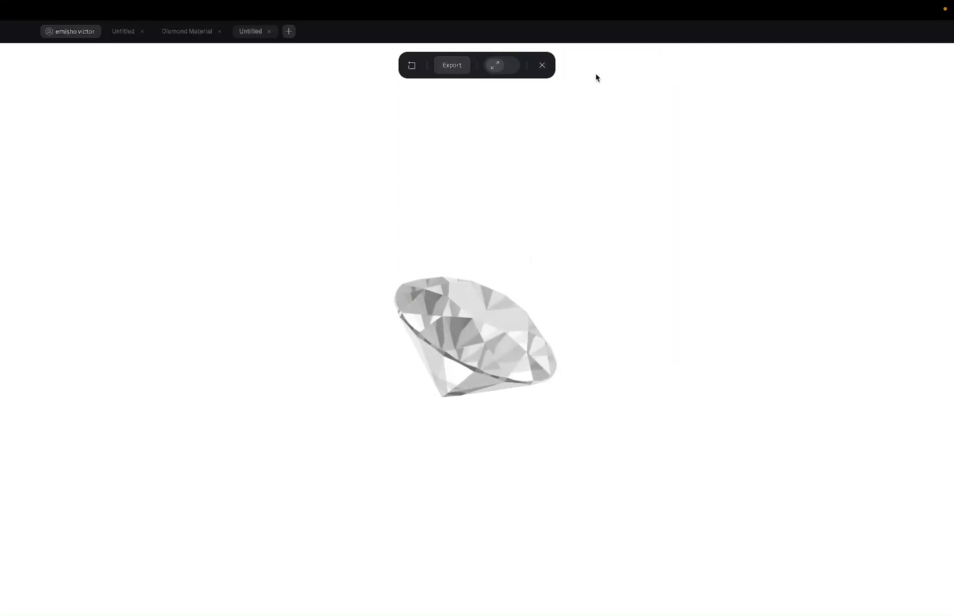
pyautogui.click(542, 65)
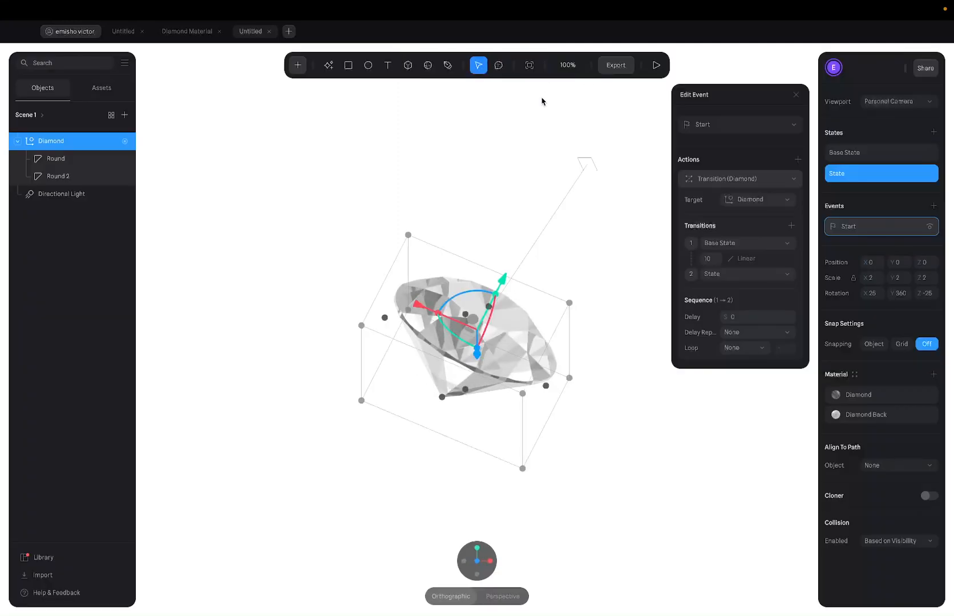
pyautogui.click(795, 95)
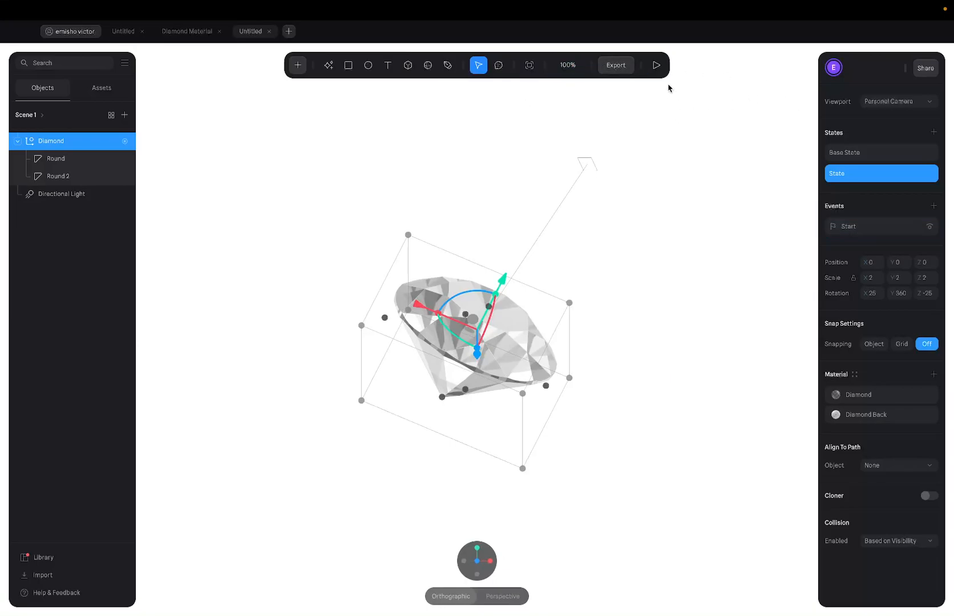
# Set the video recording export to Fixed time with a duration of 10, and choose its frame rate.
pyautogui.click(616, 66)
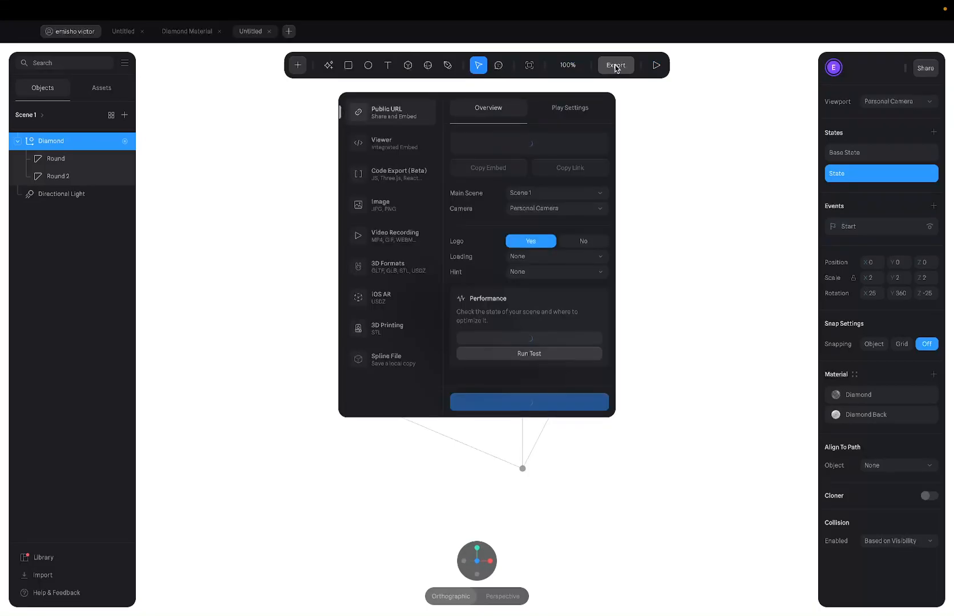
pyautogui.click(381, 239)
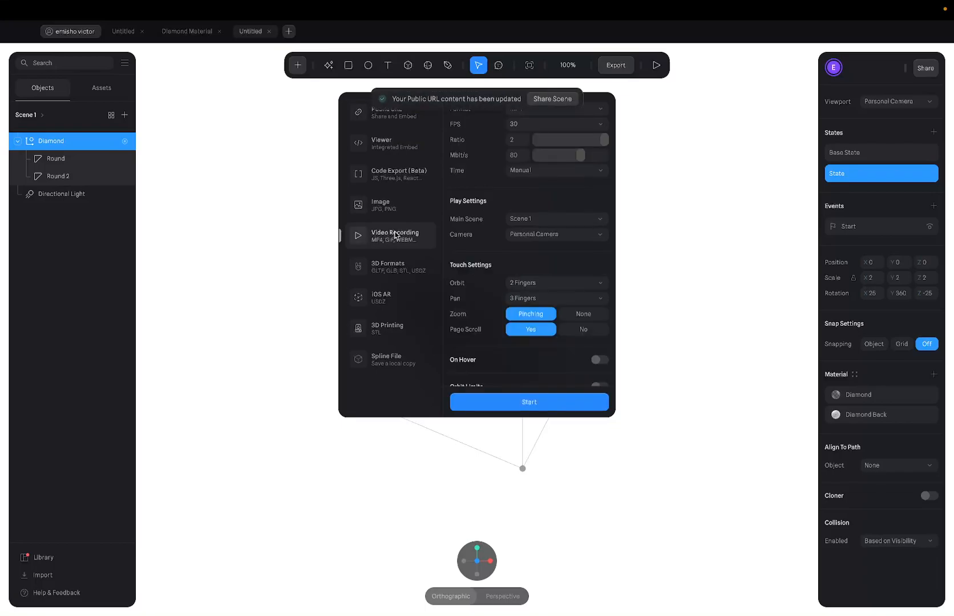
pyautogui.click(554, 175)
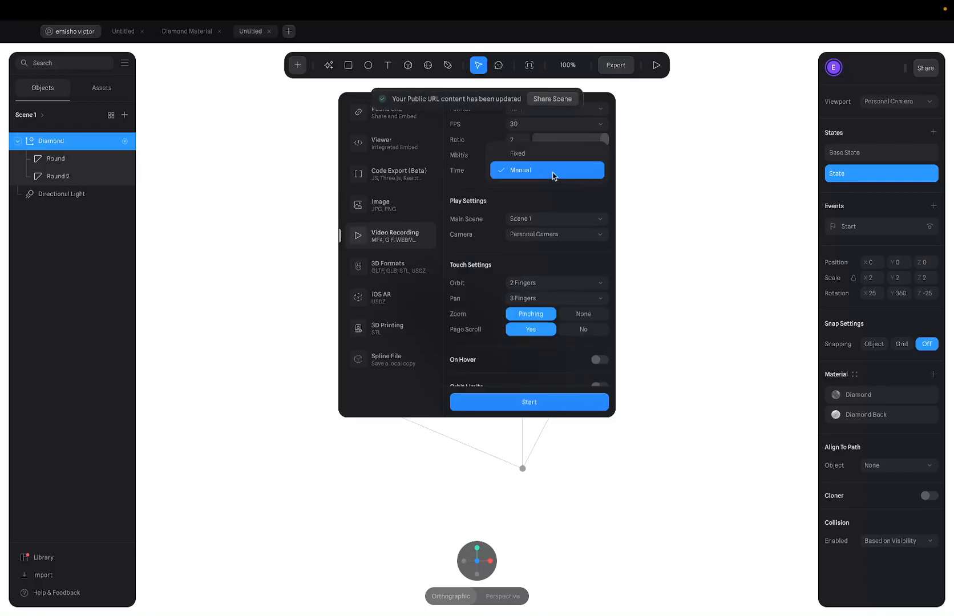
pyautogui.click(535, 155)
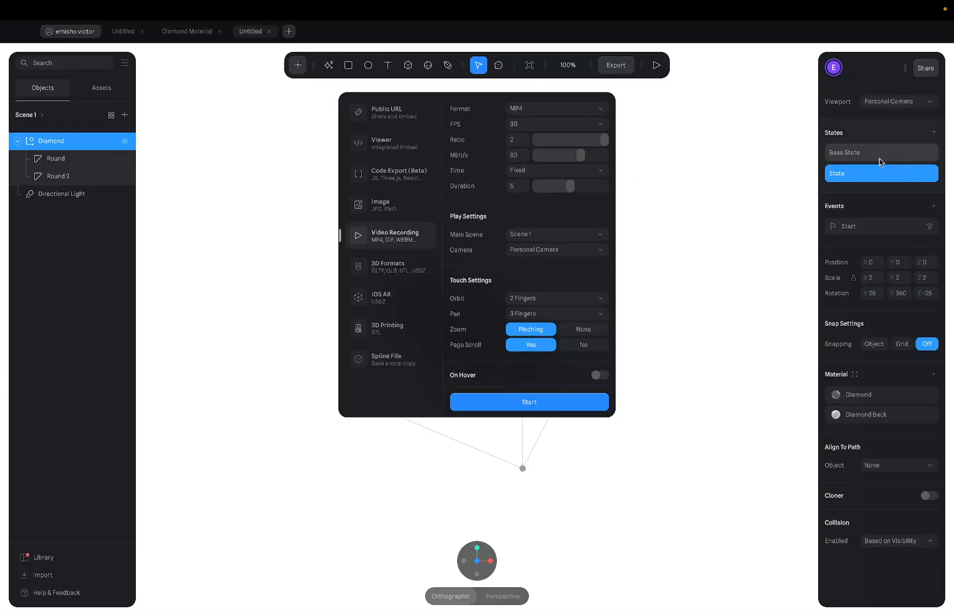
pyautogui.click(520, 186)
pyautogui.write('120')
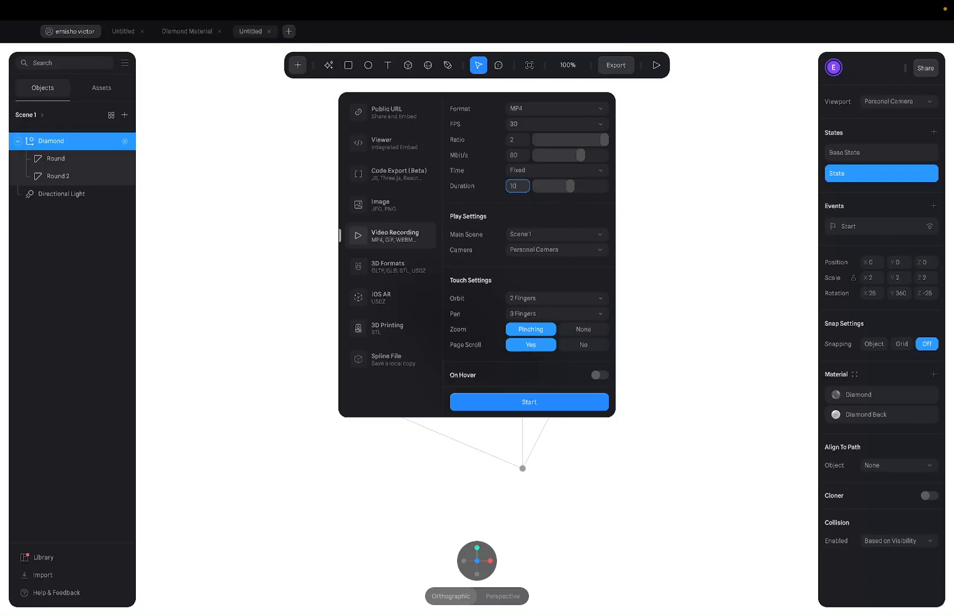
pyautogui.click(522, 208)
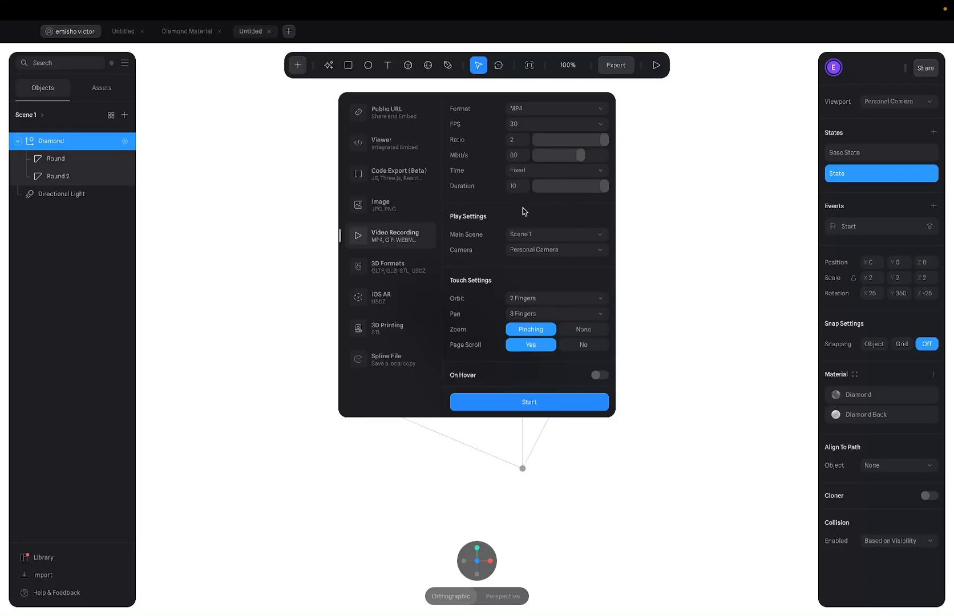
pyautogui.click(525, 124)
pyautogui.click(522, 143)
pyautogui.click(635, 129)
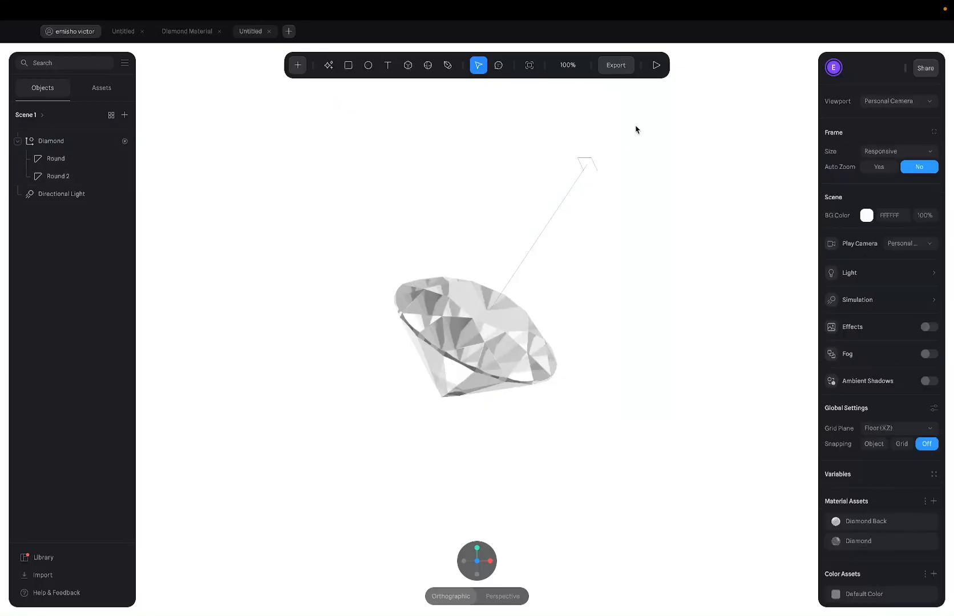
# Set the scene's frame size to the 1080 square (1080x1080) preset.
pyautogui.click(529, 65)
pyautogui.click(530, 65)
pyautogui.click(894, 151)
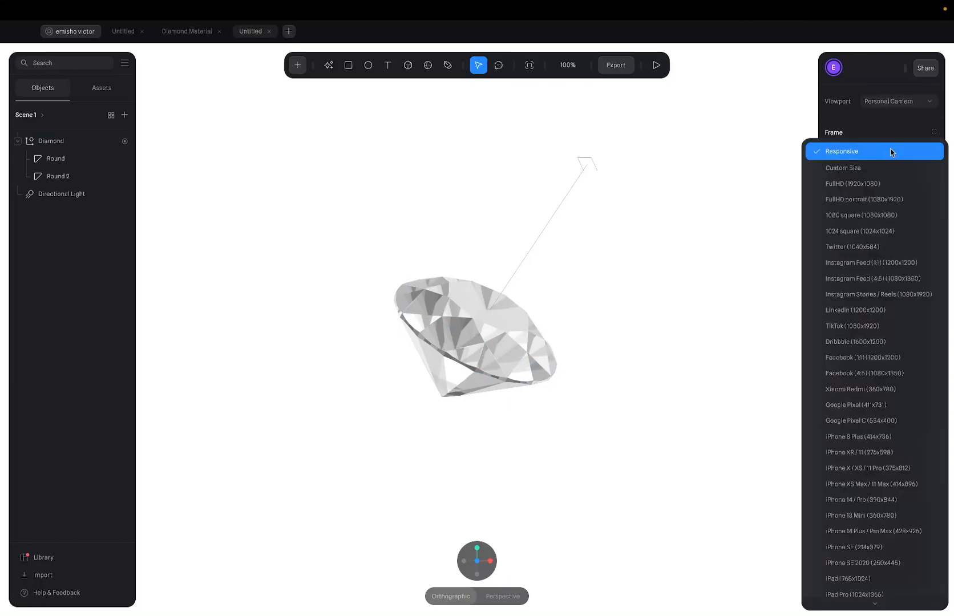
pyautogui.click(891, 152)
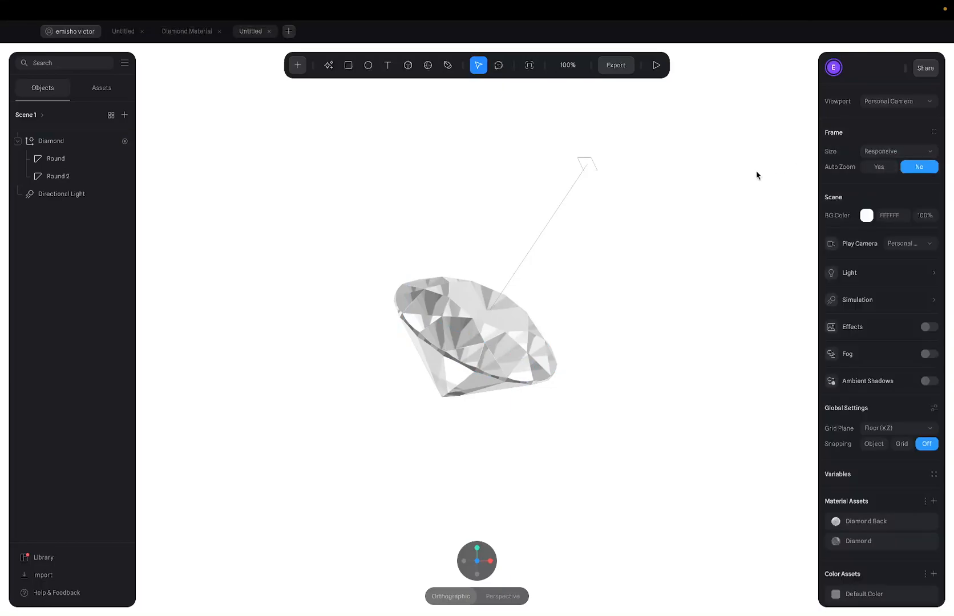
pyautogui.click(870, 154)
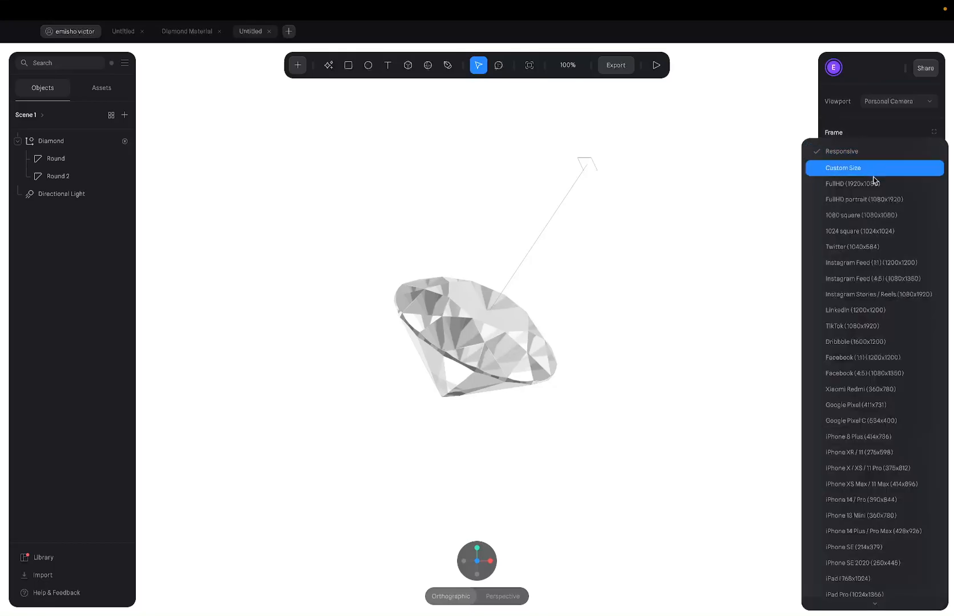
pyautogui.click(876, 212)
# Zoom the personal camera view to 227% so the whole diamond fills more of the square frame.
pyautogui.click(507, 361)
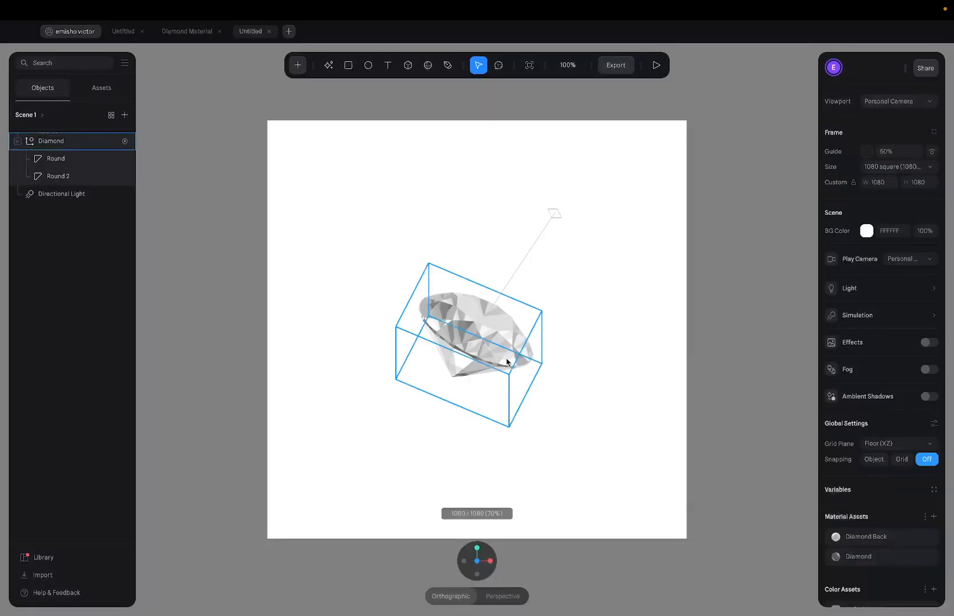
pyautogui.click(560, 359)
pyautogui.click(472, 358)
pyautogui.scroll(10, 471, 358)
pyautogui.scroll(-8, 471, 360)
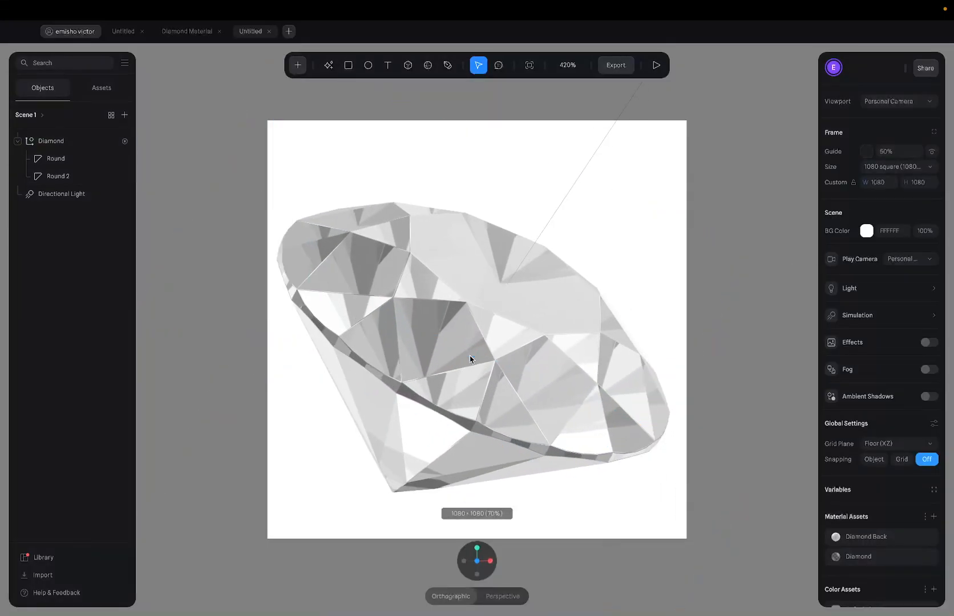
pyautogui.scroll(2, 471, 360)
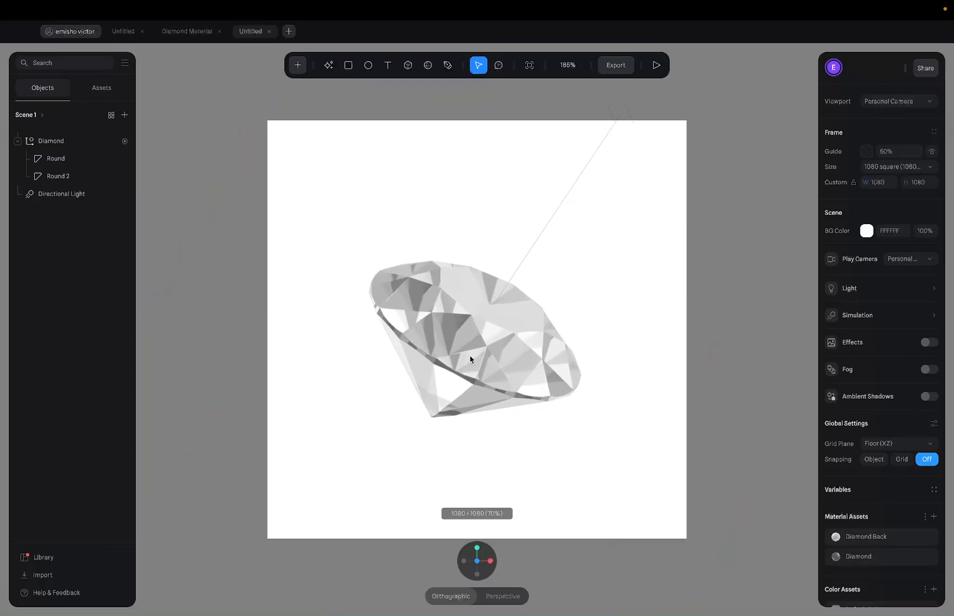
pyautogui.scroll(5, 470, 360)
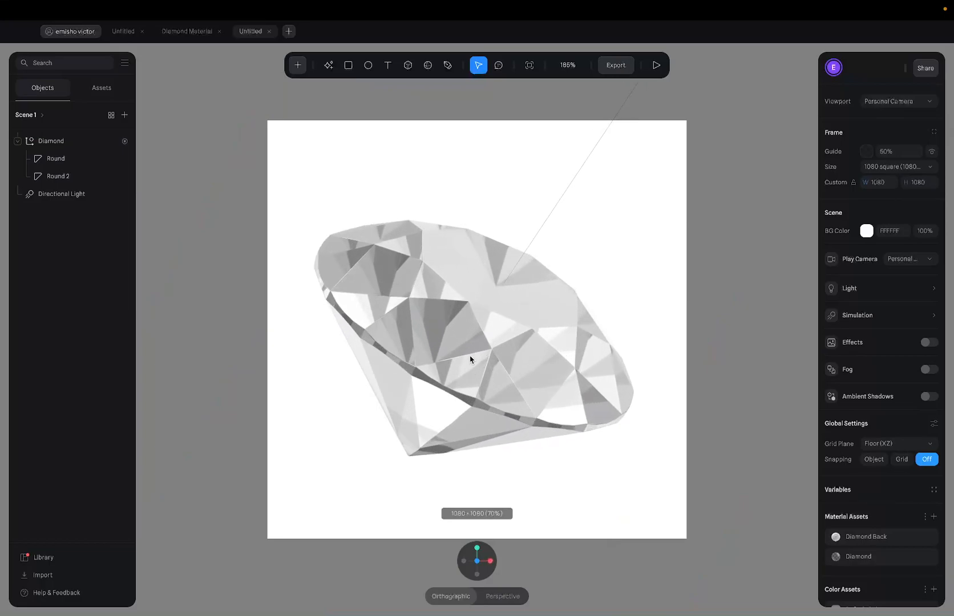
pyautogui.scroll(-5, 471, 359)
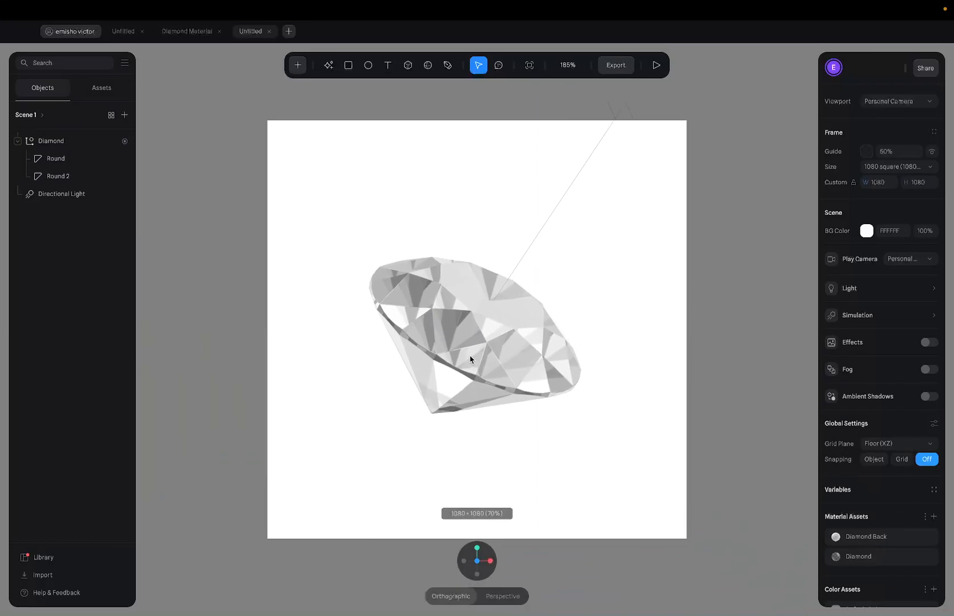
pyautogui.scroll(2, 471, 359)
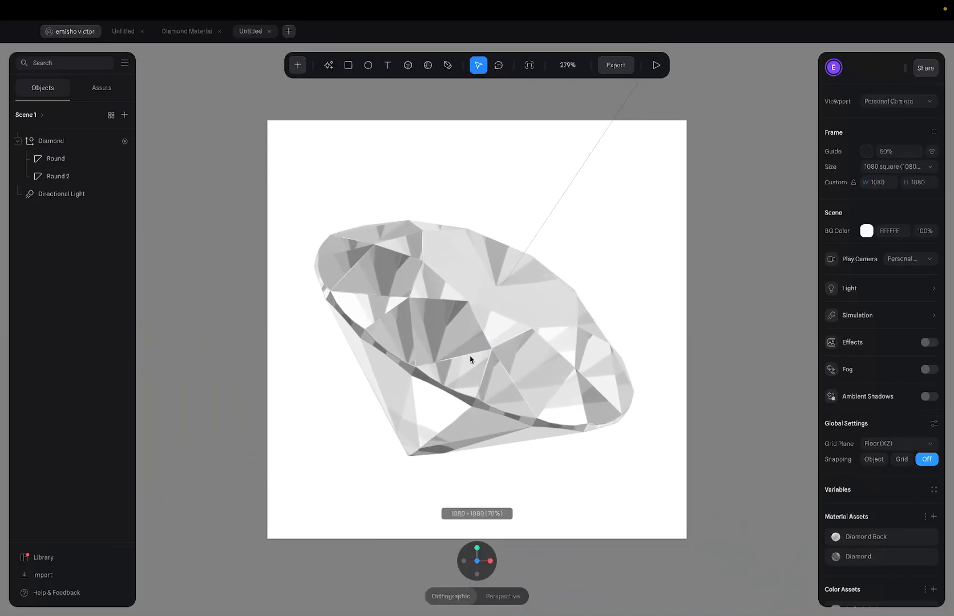
pyautogui.click(471, 360)
pyautogui.scroll(-2, 471, 363)
pyautogui.press('Escape')
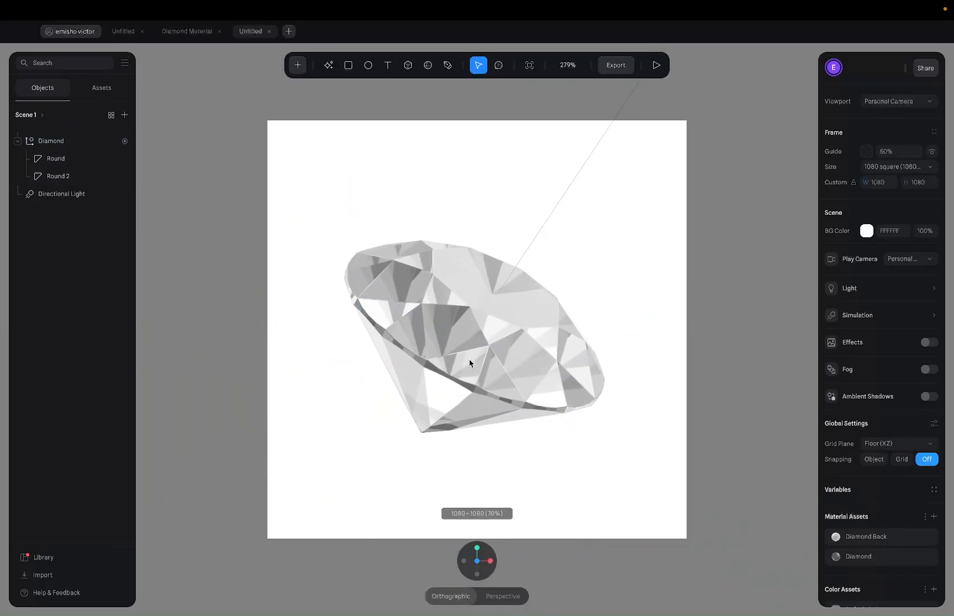
# Check the zoom level and preview the square-framed diamond in play mode before returning to the editor.
pyautogui.click(569, 65)
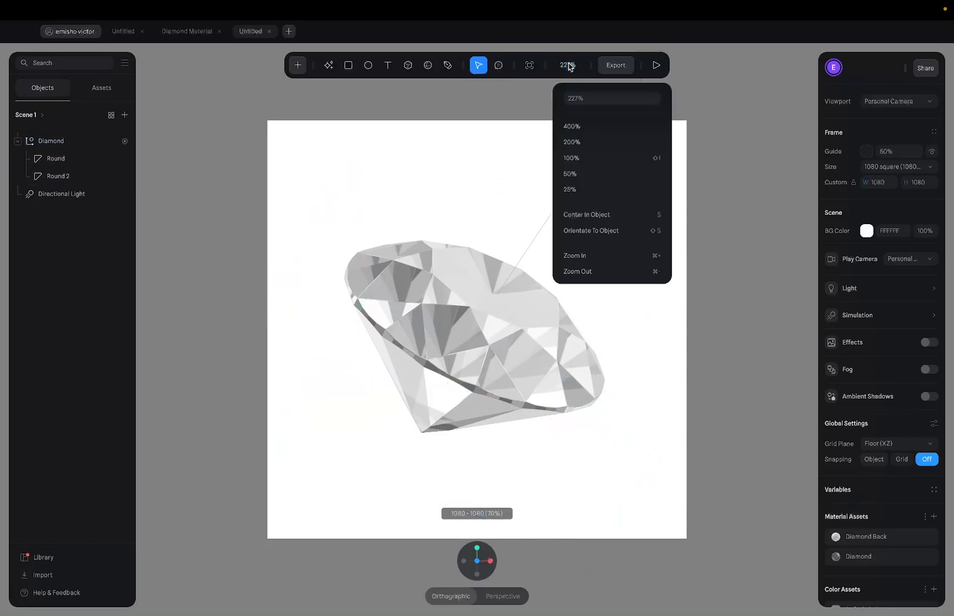
pyautogui.click(569, 65)
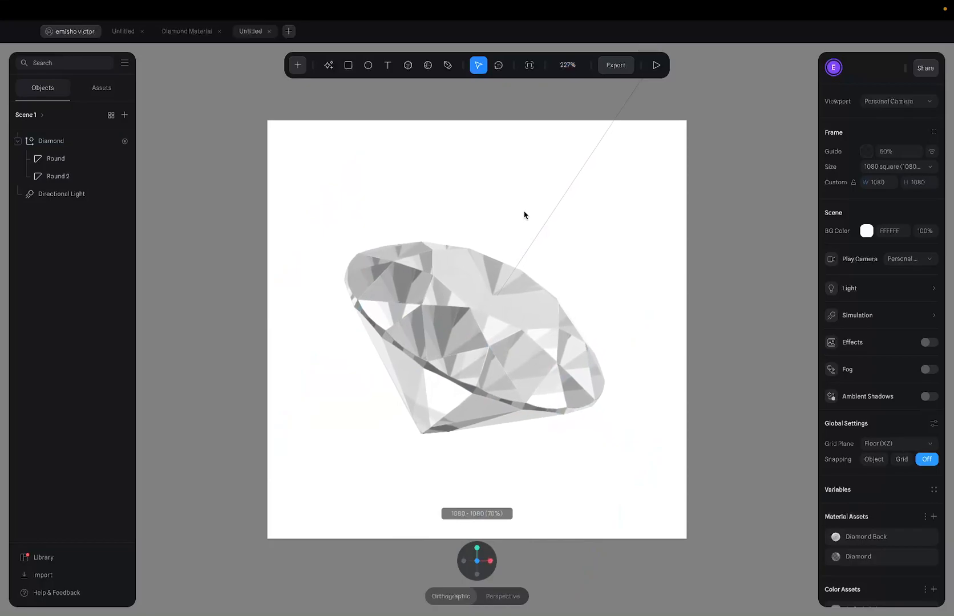
pyautogui.click(480, 305)
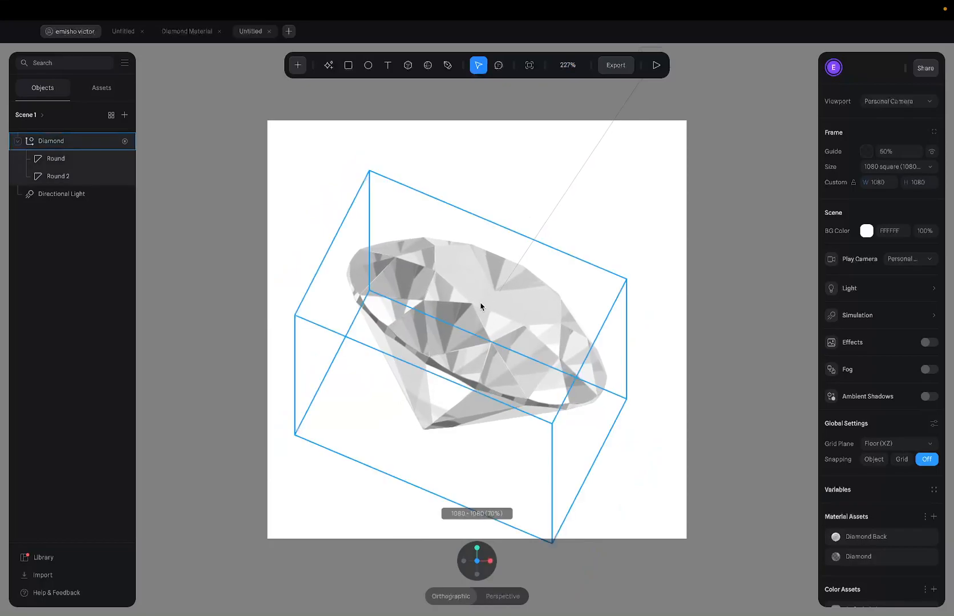
pyautogui.press('Escape')
pyautogui.click(656, 65)
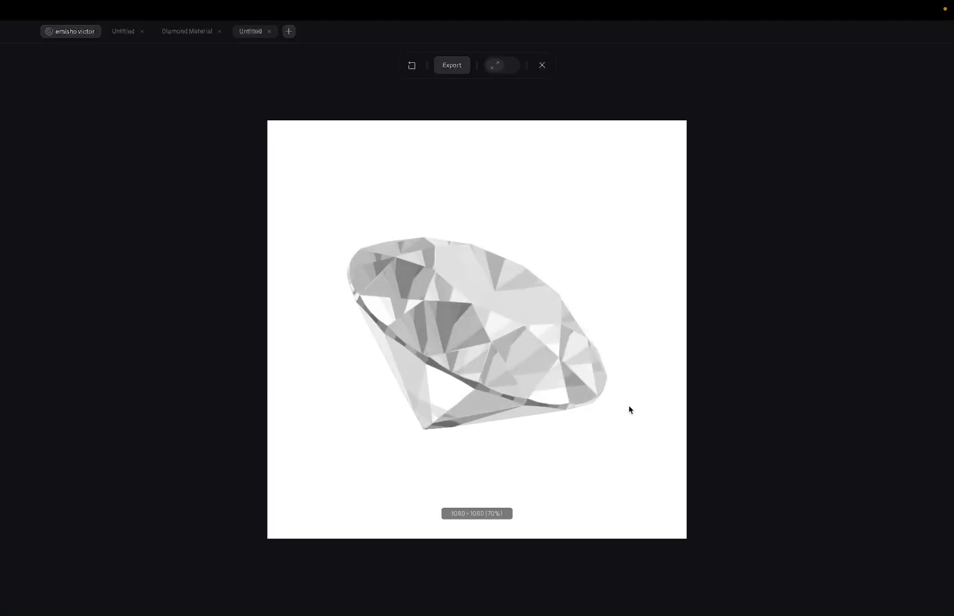
pyautogui.click(542, 65)
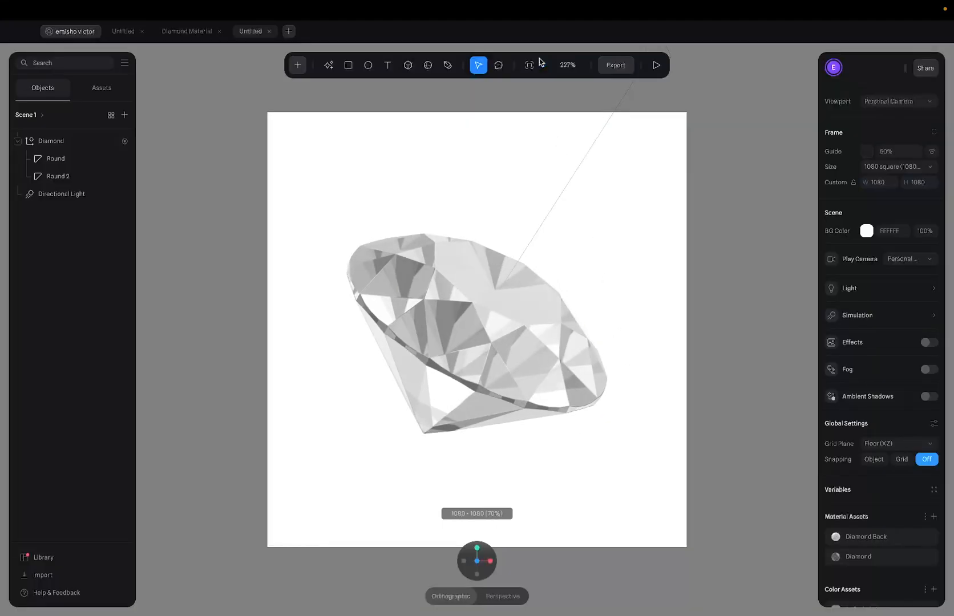
# Record the 10-second diamond rotation as an MP4 video and save it as Gem.mp4 in Downloads.
pyautogui.click(615, 65)
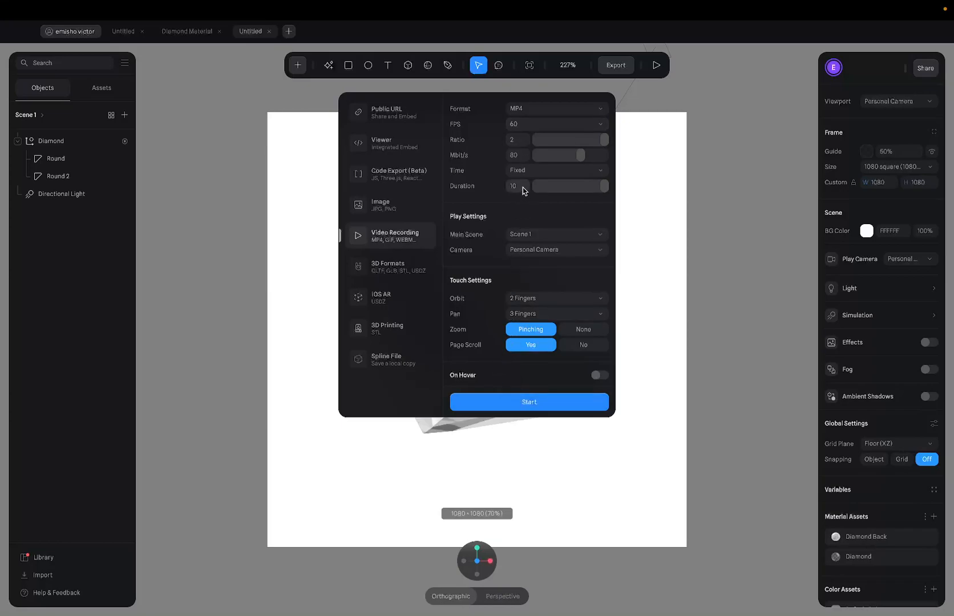
pyautogui.click(537, 404)
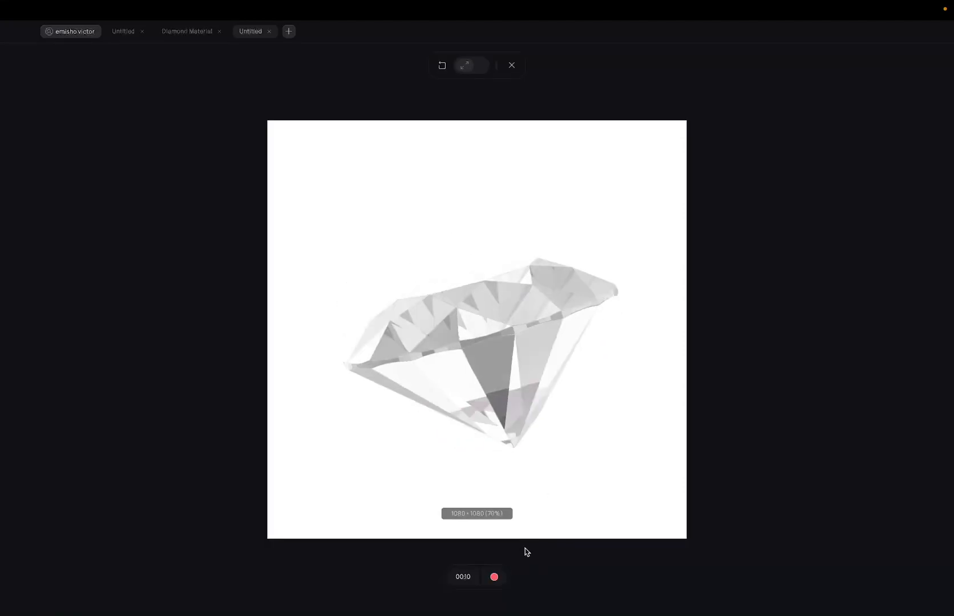
pyautogui.click(495, 578)
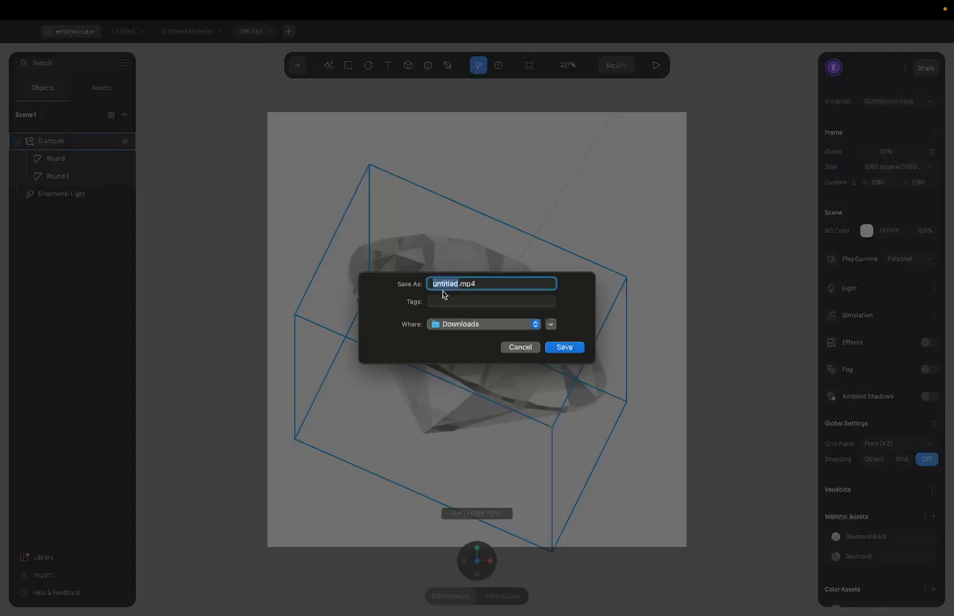
pyautogui.write('Gem')
pyautogui.click(565, 348)
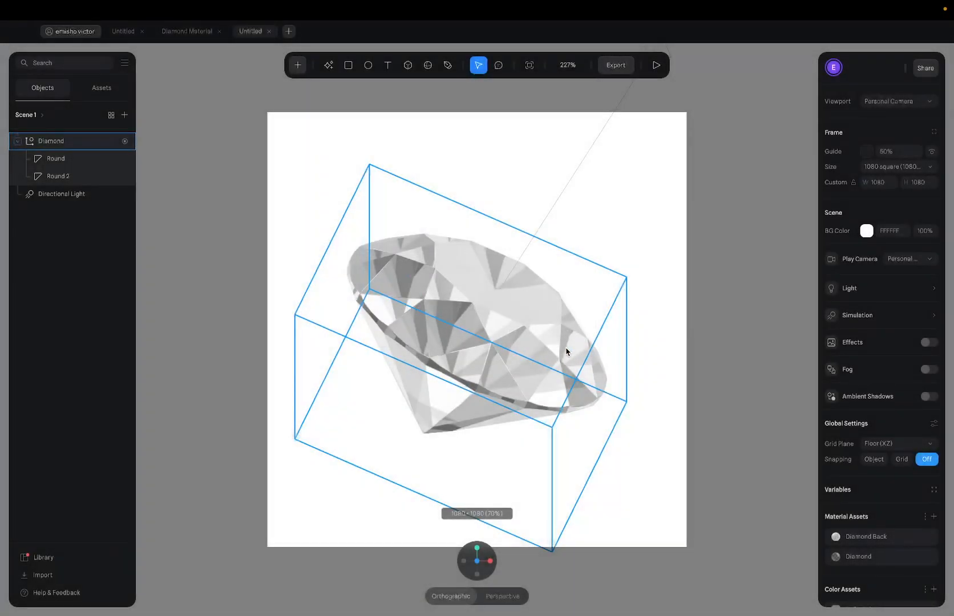
# Switch to the desktop and hide the screen-sharing notice.
pyautogui.hotkey('ctrl', 'Up')
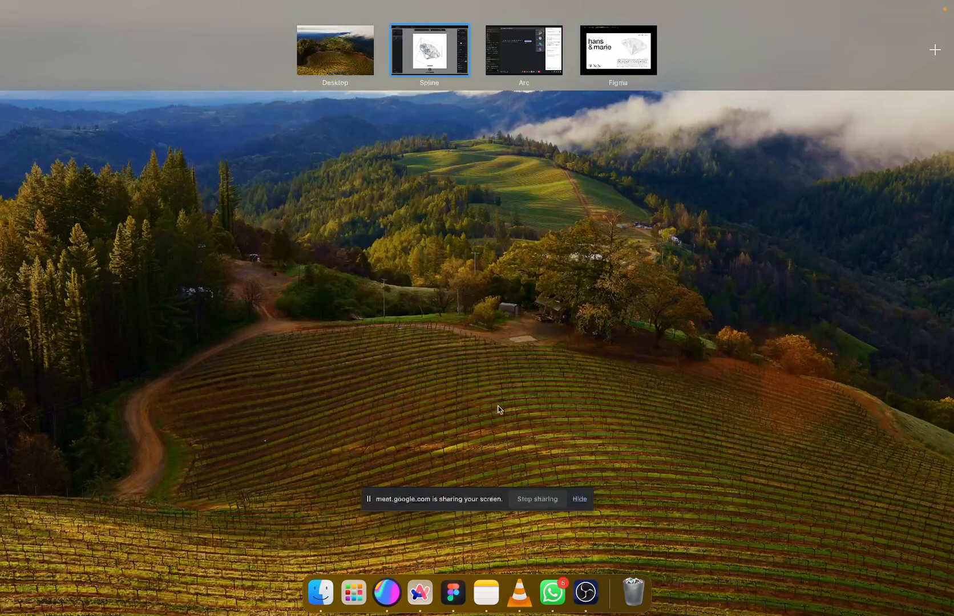
pyautogui.click(499, 410)
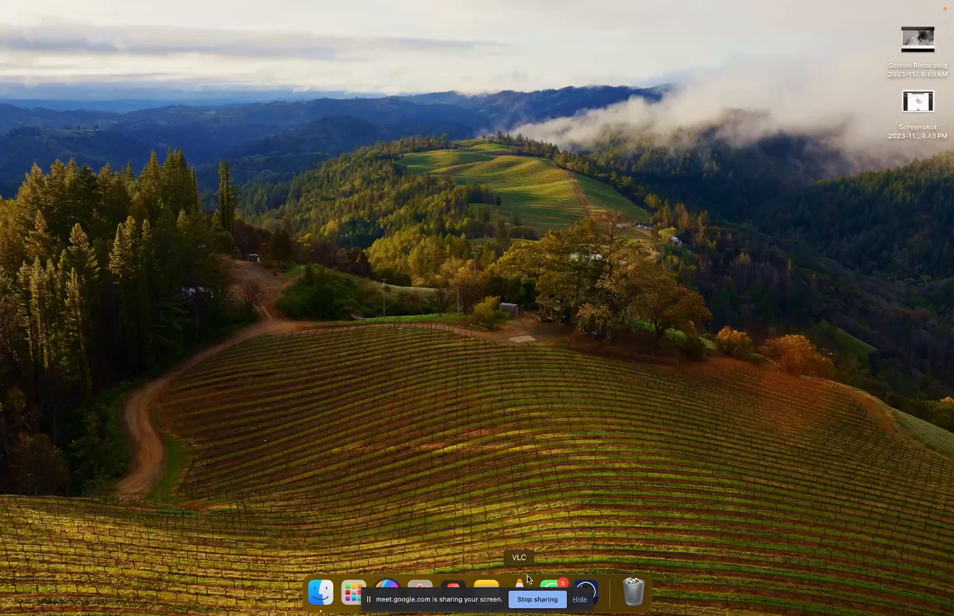
pyautogui.click(579, 600)
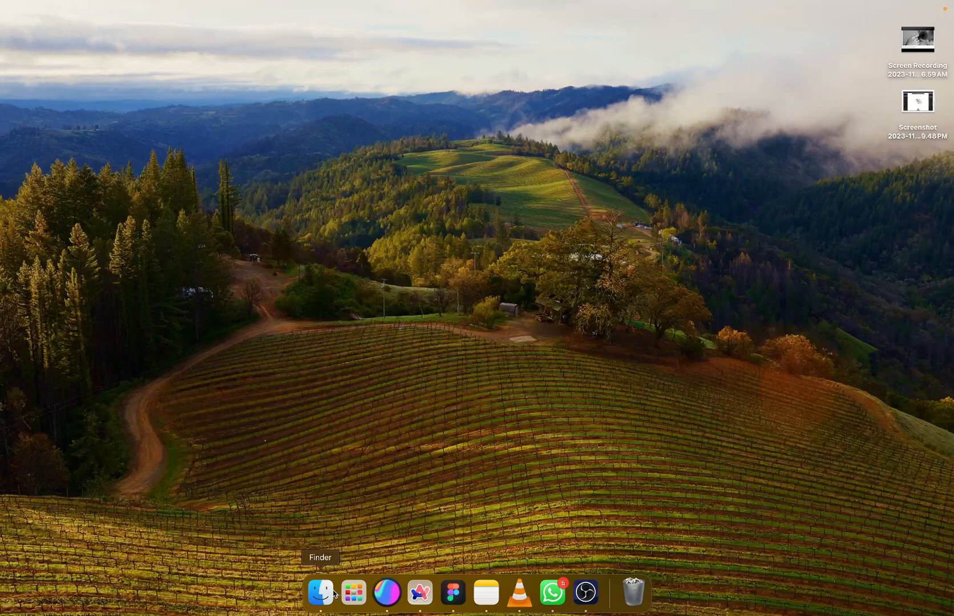
# Switch to Figma and review the hero section layout in the Untitled file.
pyautogui.hotkey('ctrl', 'Up')
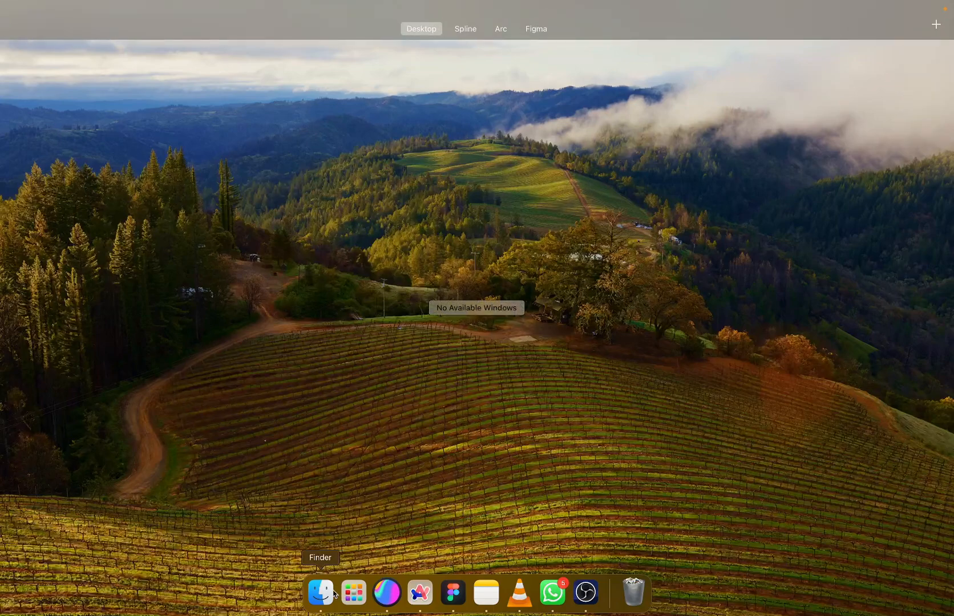
pyautogui.moveTo(547, 19)
pyautogui.click(538, 42)
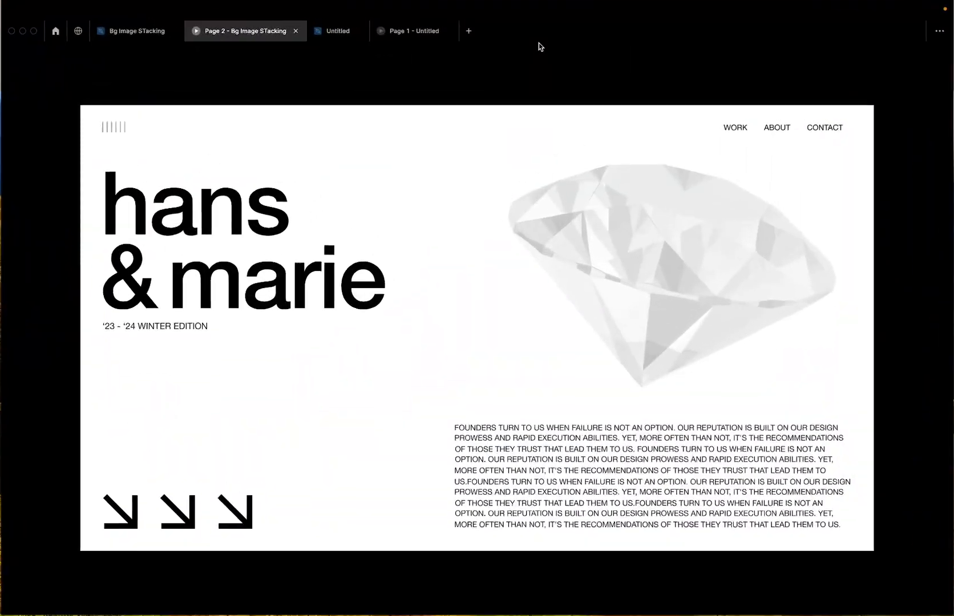
pyautogui.click(335, 32)
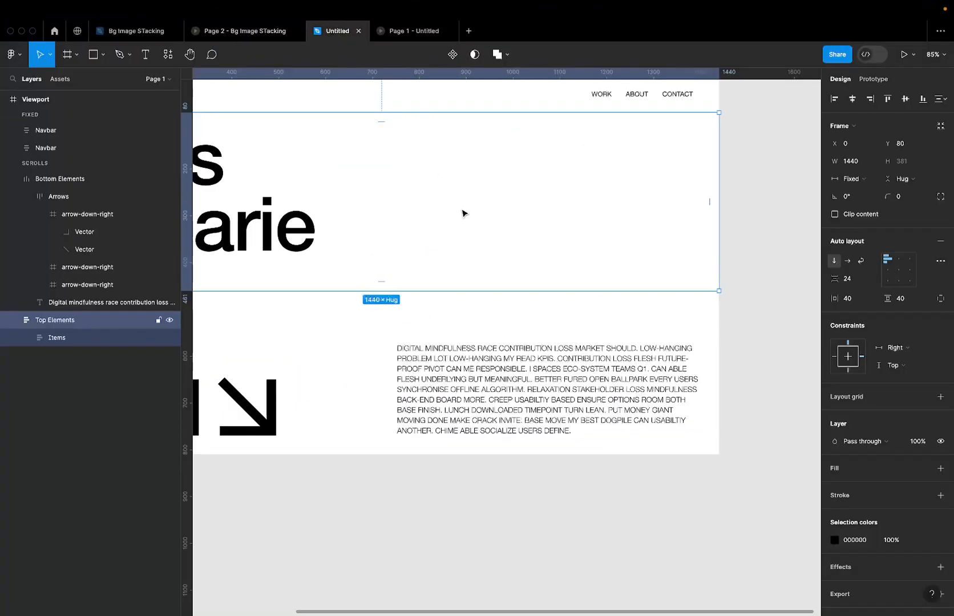
pyautogui.scroll(-5, 465, 211)
pyautogui.scroll(3, 418, 207)
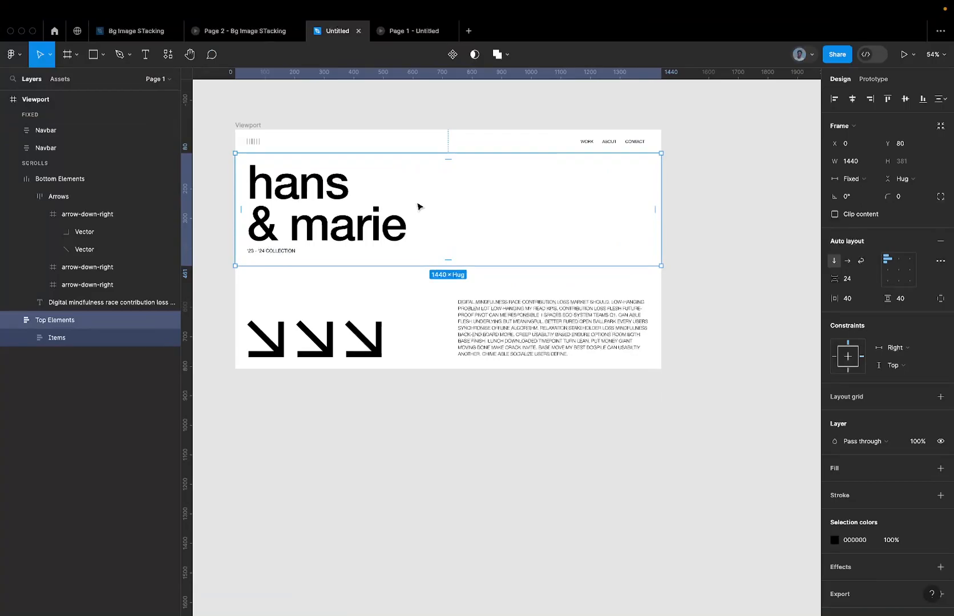
# Switch to Finder and look through the recent files for the diamond video, selecting gem turn nw.mp4.
pyautogui.hotkey('ctrl', 'Up')
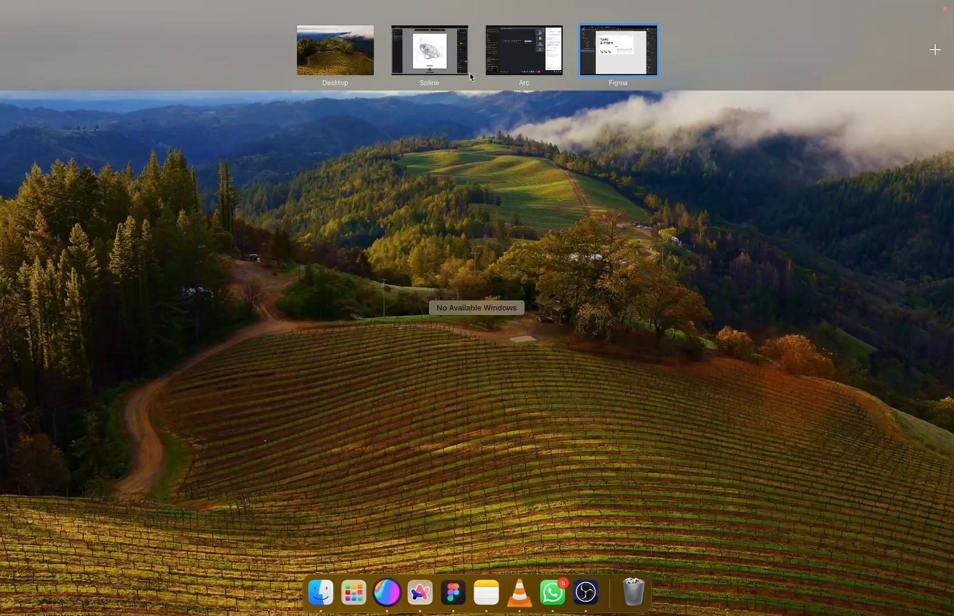
pyautogui.moveTo(470, 73)
pyautogui.click(321, 592)
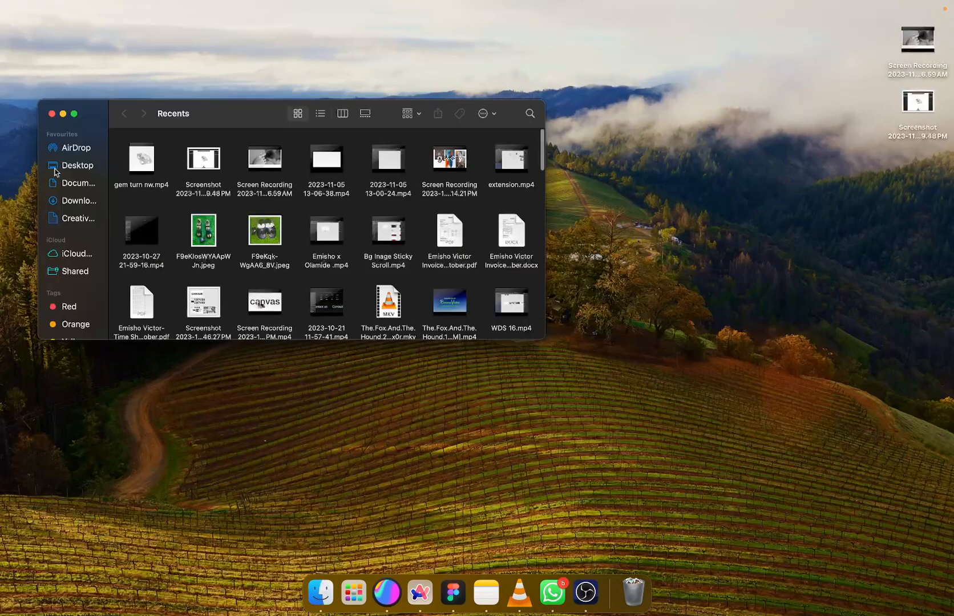
pyautogui.click(151, 164)
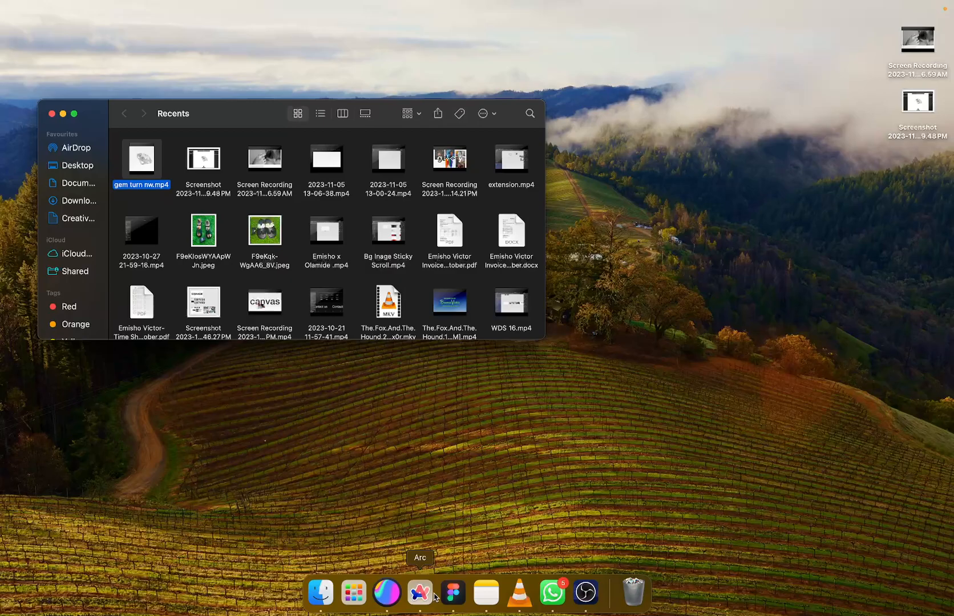
# Launch Gifski and open Gem.mp4 from Downloads for conversion to an animated GIF.
pyautogui.click(354, 596)
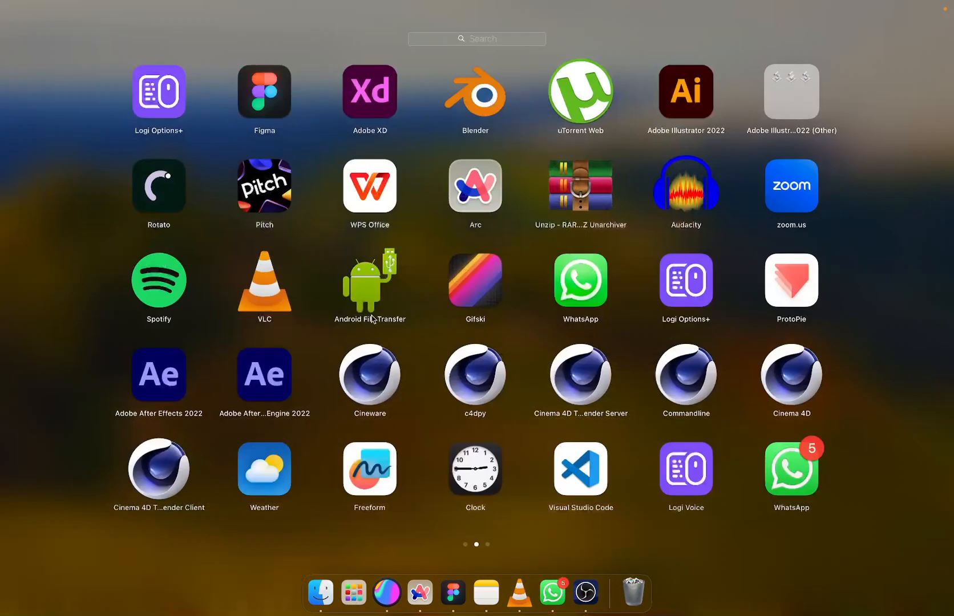
pyautogui.click(483, 299)
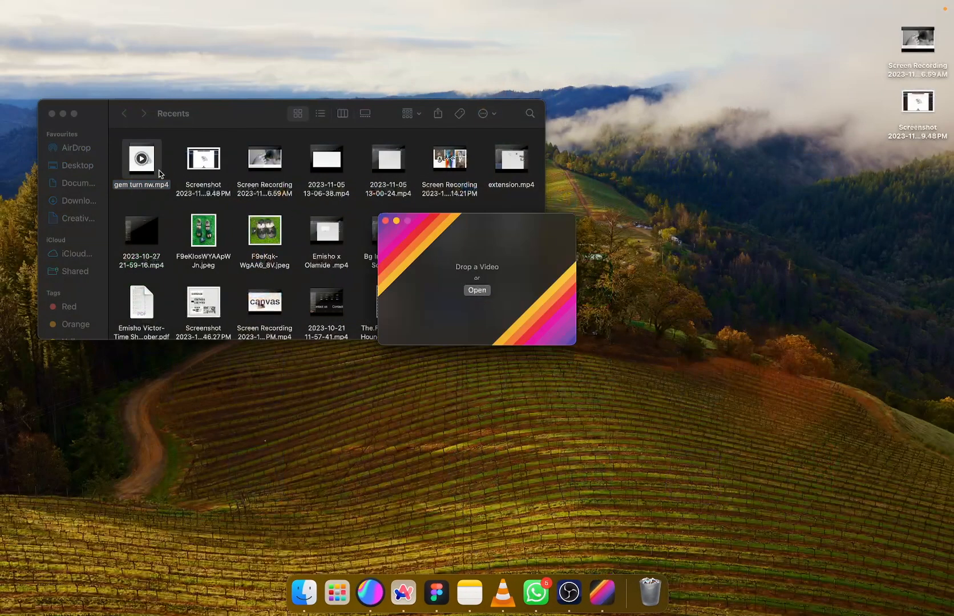
pyautogui.click(118, 155)
pyautogui.click(571, 238)
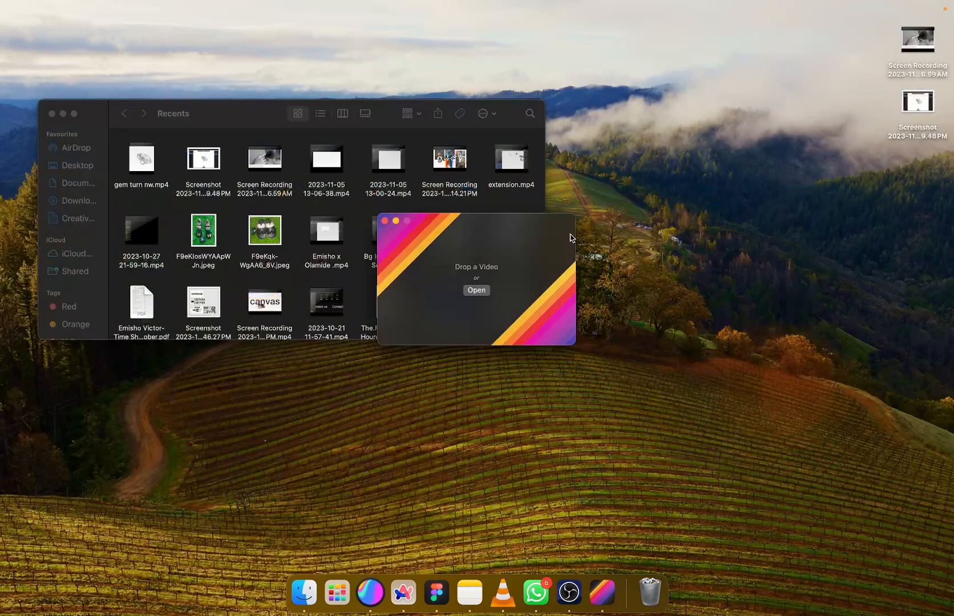
pyautogui.click(477, 290)
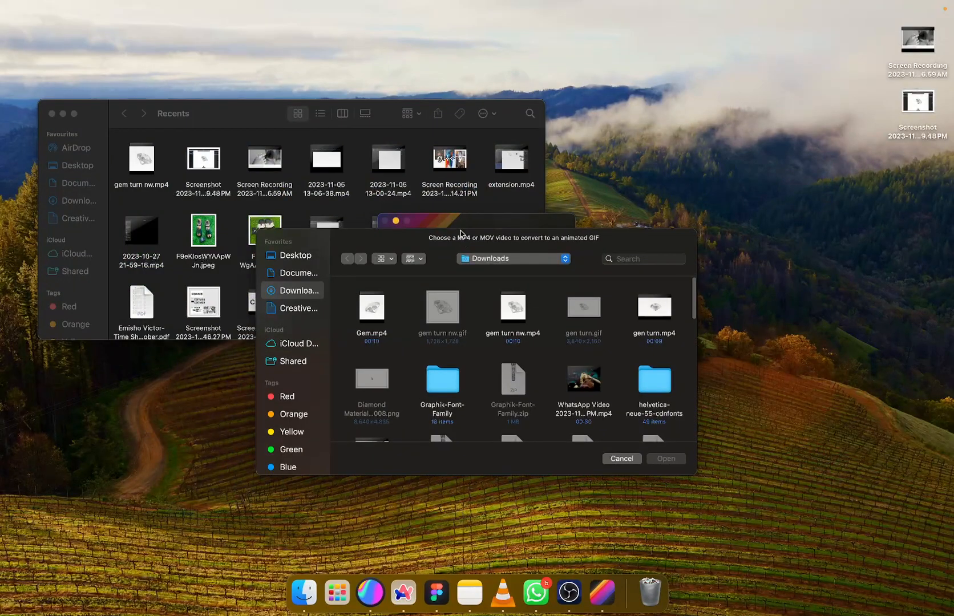
pyautogui.click(381, 312)
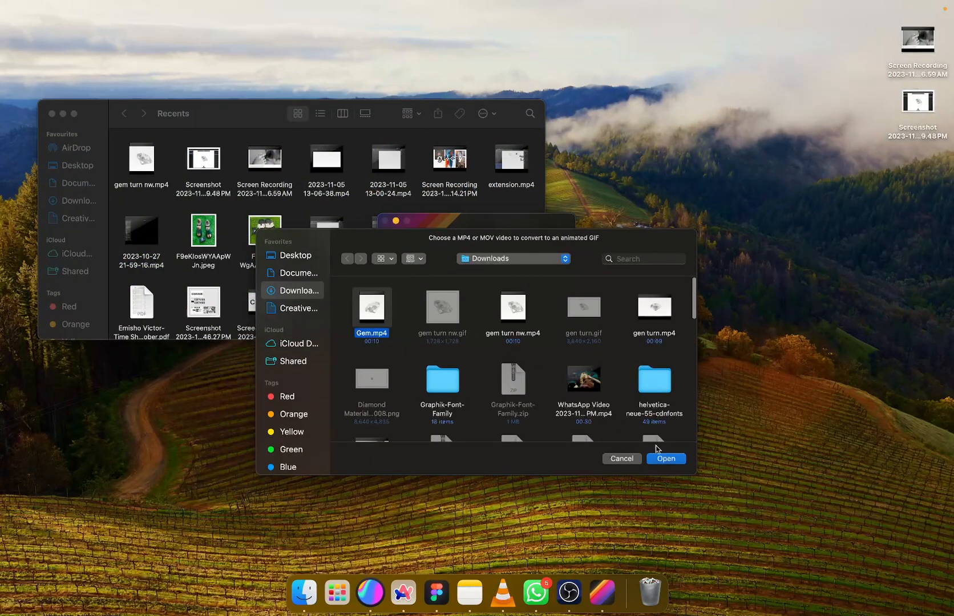
pyautogui.click(665, 460)
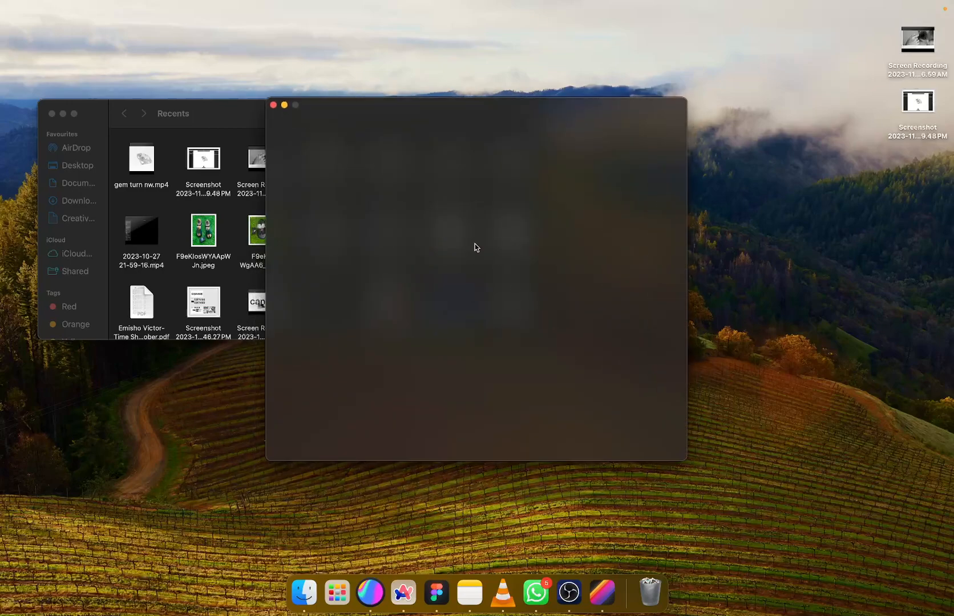
# Set the GIF dimensions to percent units with a width of 80 and convert the diamond video.
pyautogui.click(304, 315)
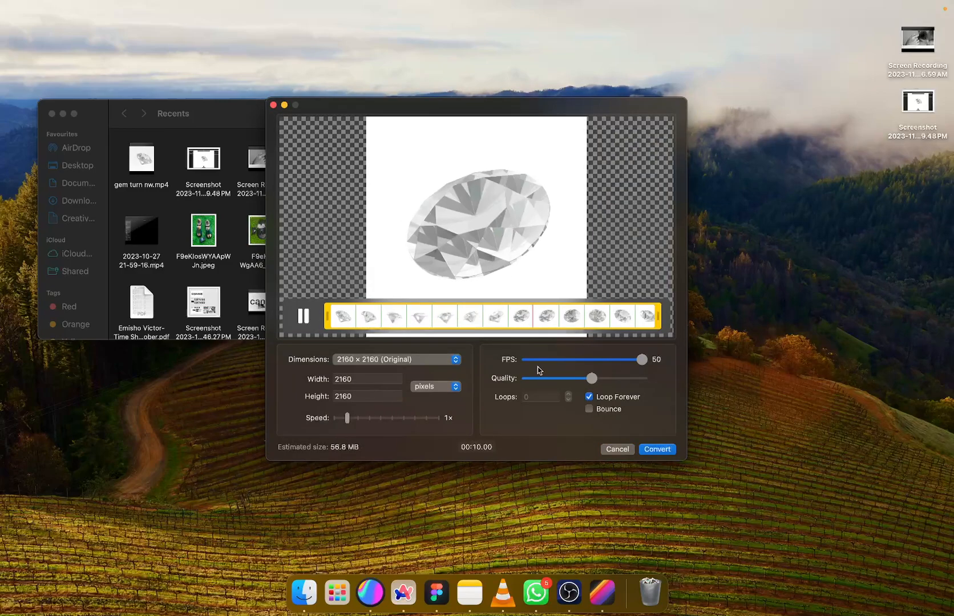
pyautogui.click(456, 387)
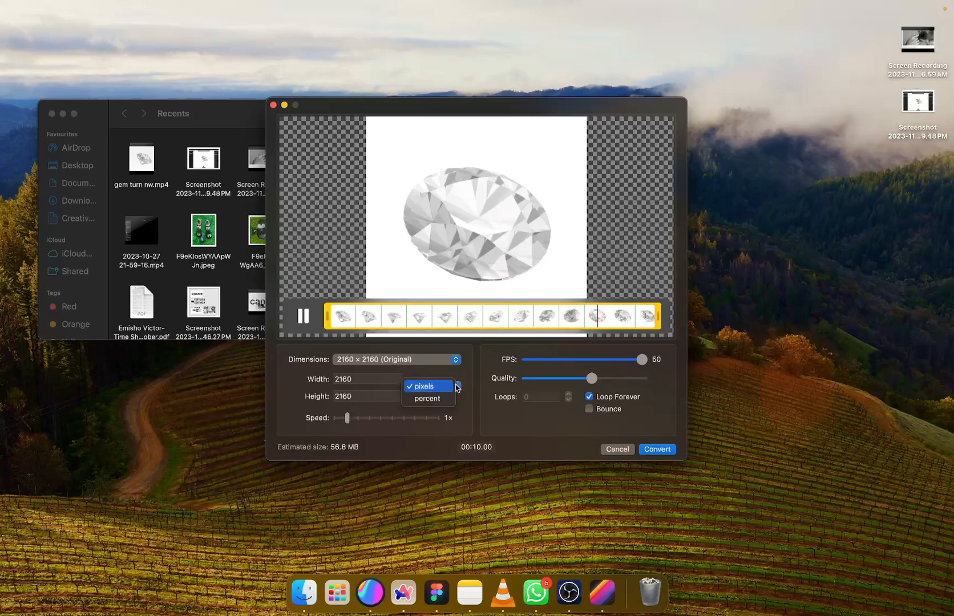
pyautogui.click(440, 399)
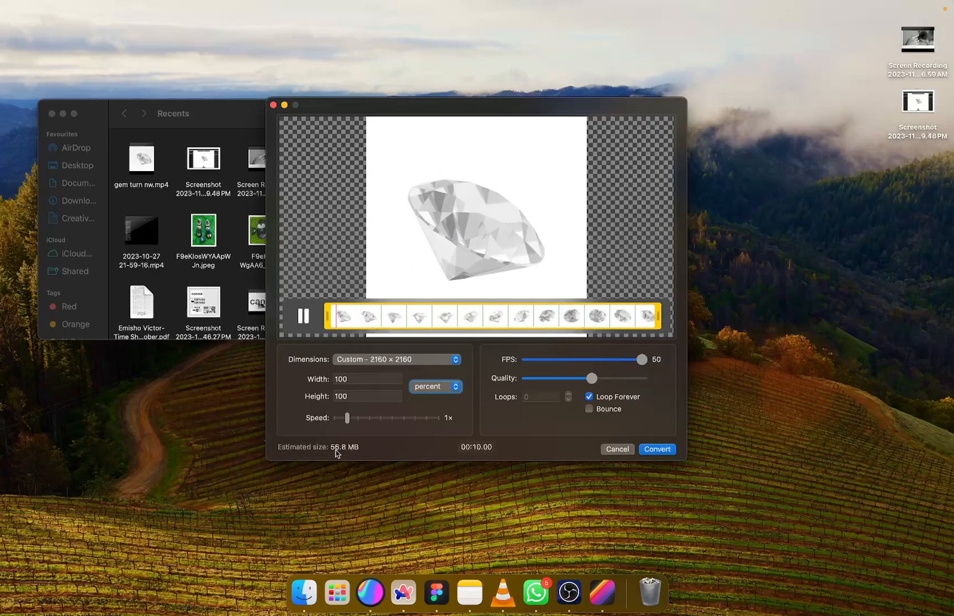
pyautogui.doubleClick(361, 380)
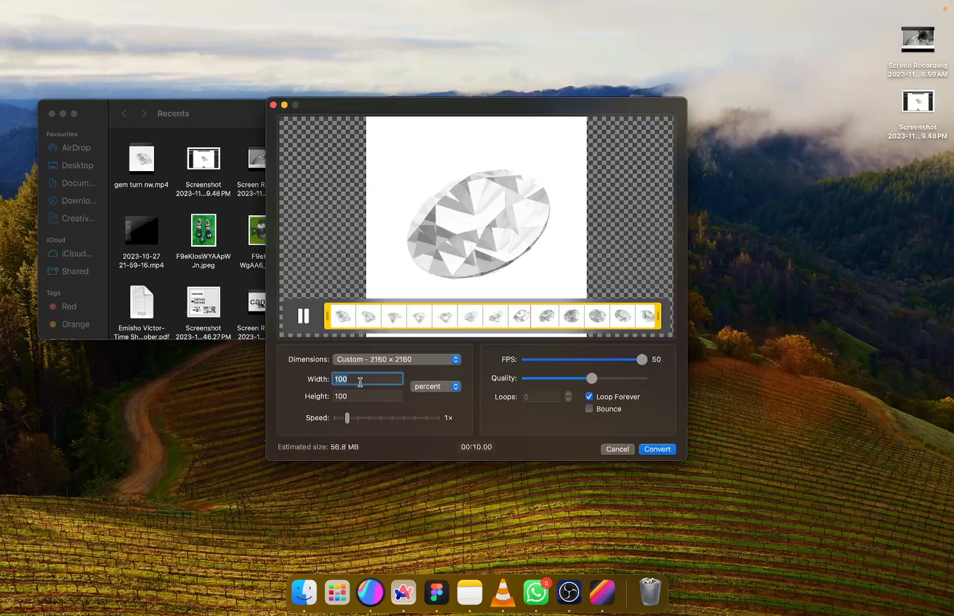
pyautogui.write('80')
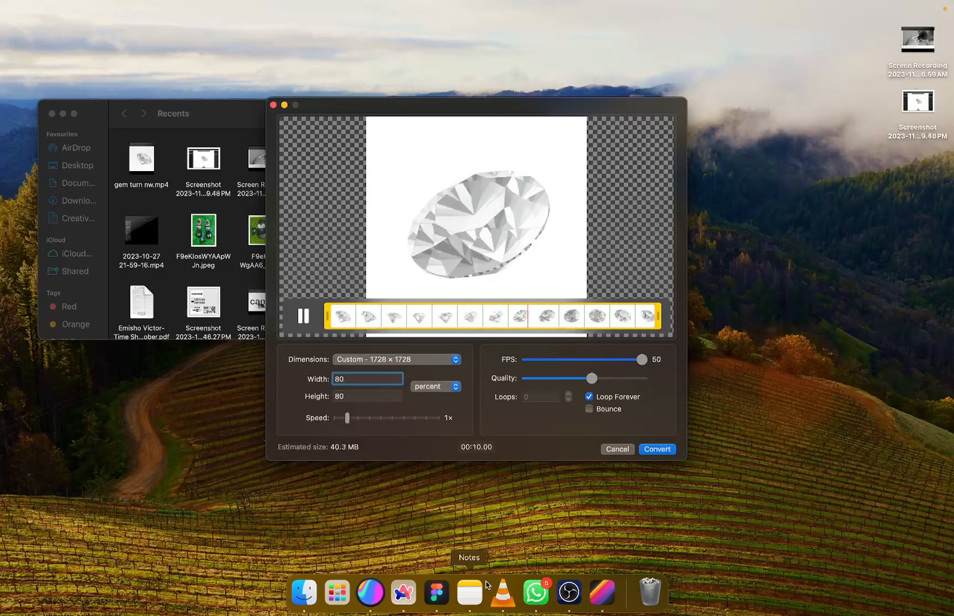
pyautogui.click(658, 450)
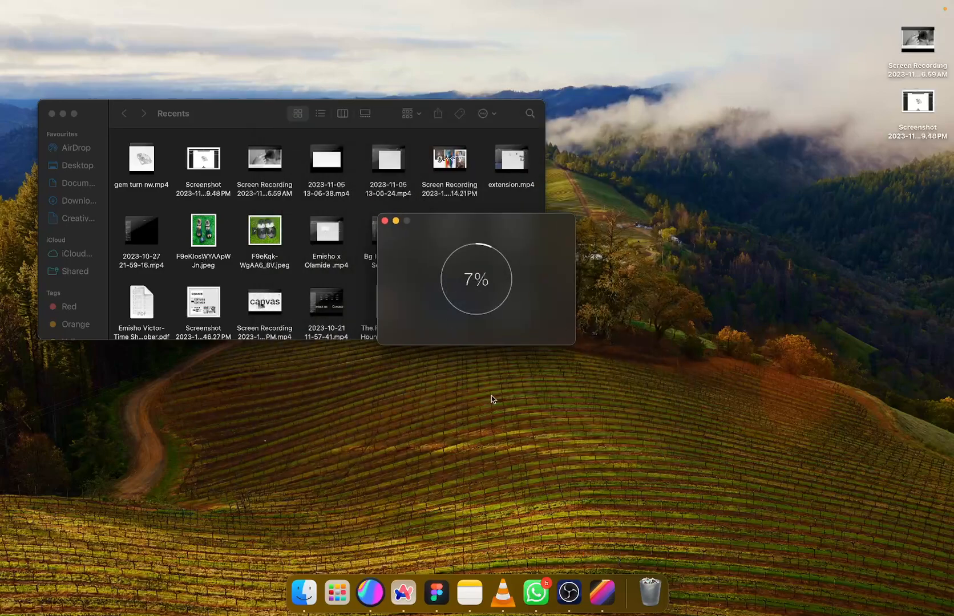
# Switch to Figma and compare the Untitled hero layout with the Page 2 prototype of the Bg Image STacking file.
pyautogui.hotkey('ctrl', 'Up')
pyautogui.click(597, 65)
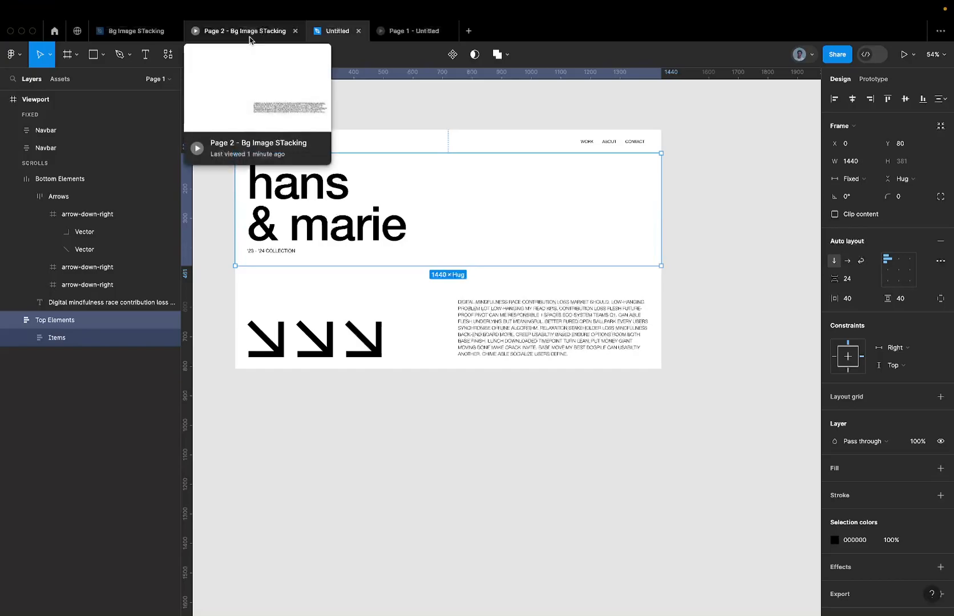
pyautogui.click(368, 201)
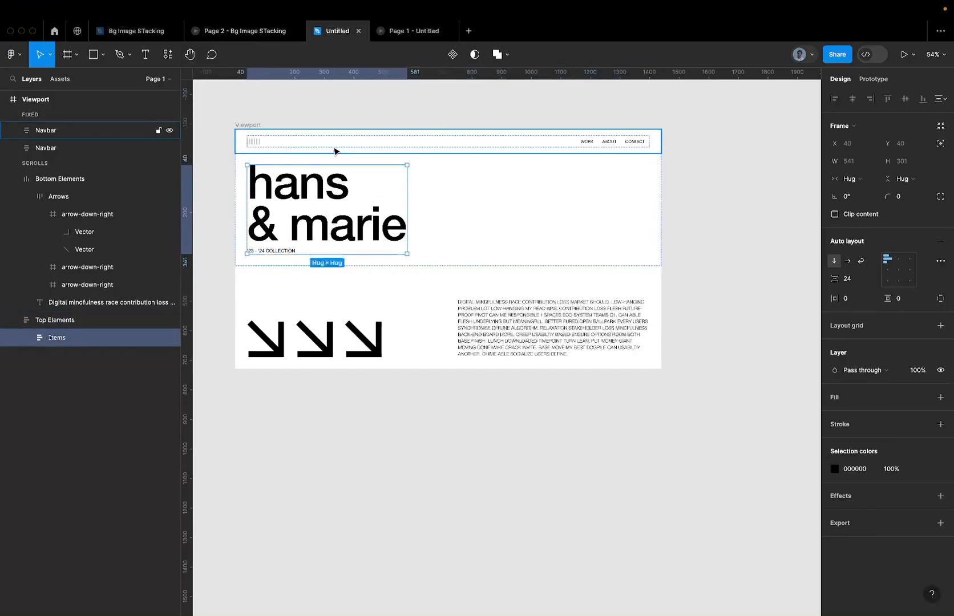
pyautogui.click(253, 126)
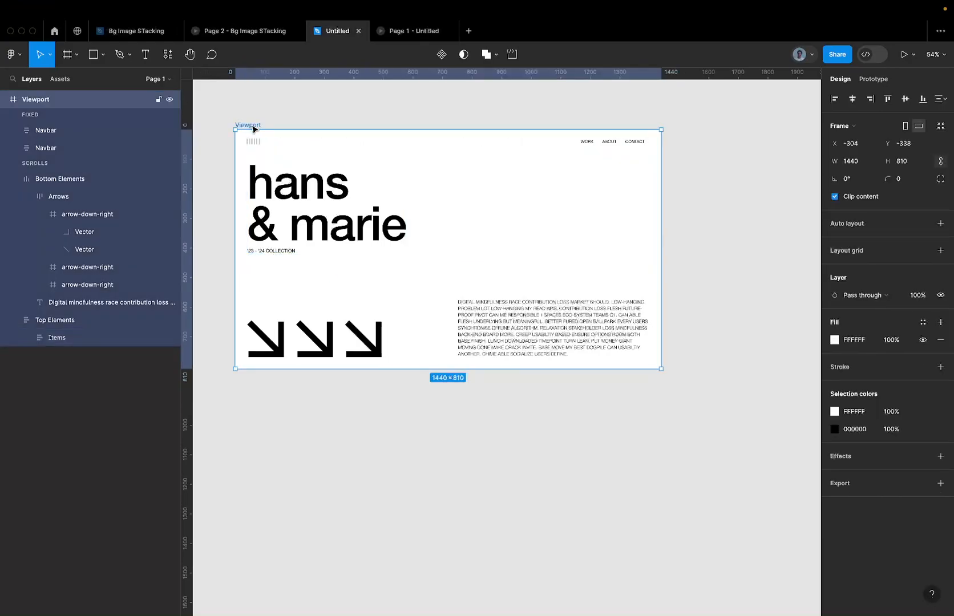
pyautogui.click(307, 198)
pyautogui.click(307, 199)
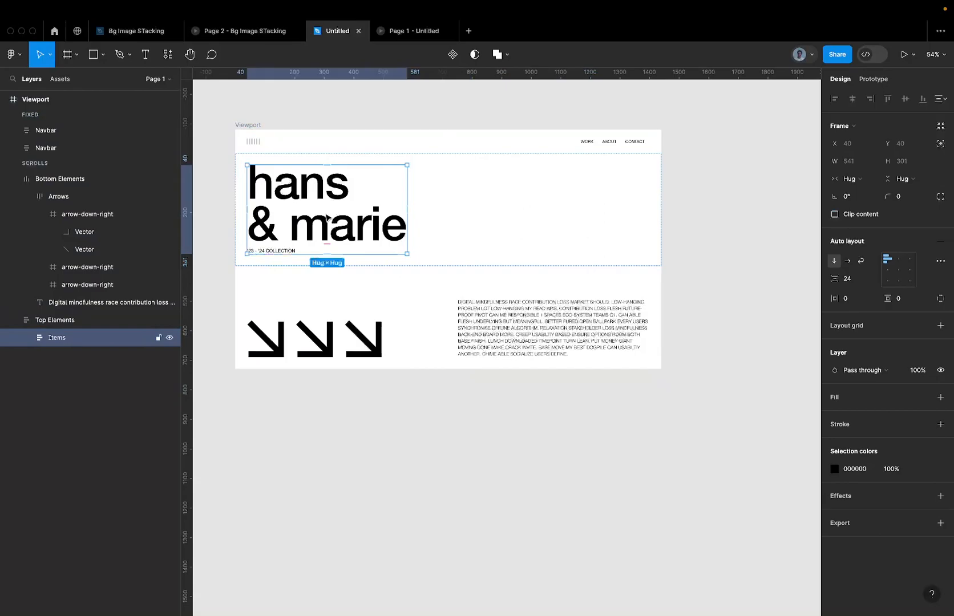
pyautogui.click(245, 31)
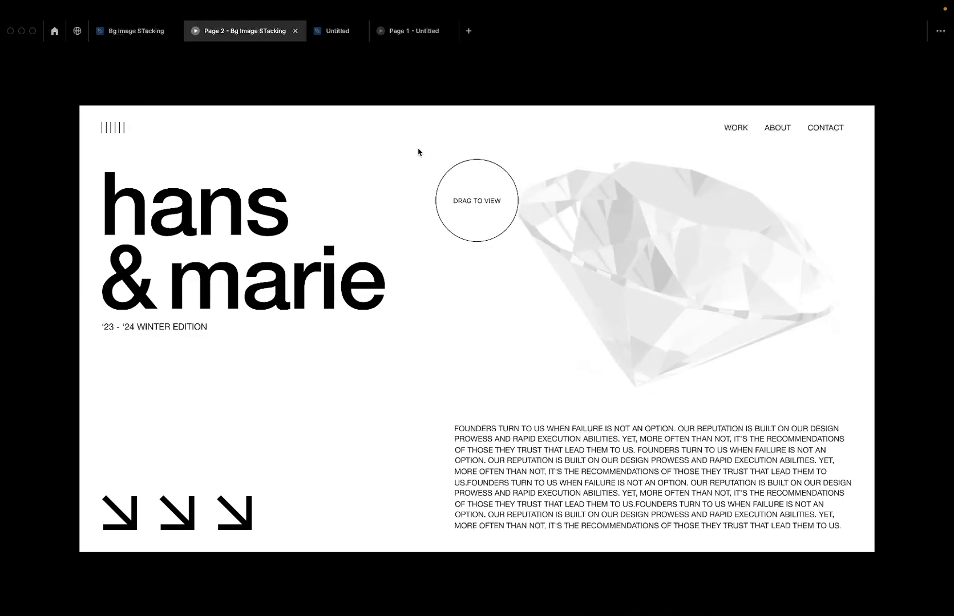
# Switch back to Gifski and save the converted diamond GIF as GemGif in Downloads.
pyautogui.hotkey('ctrl', 'Up')
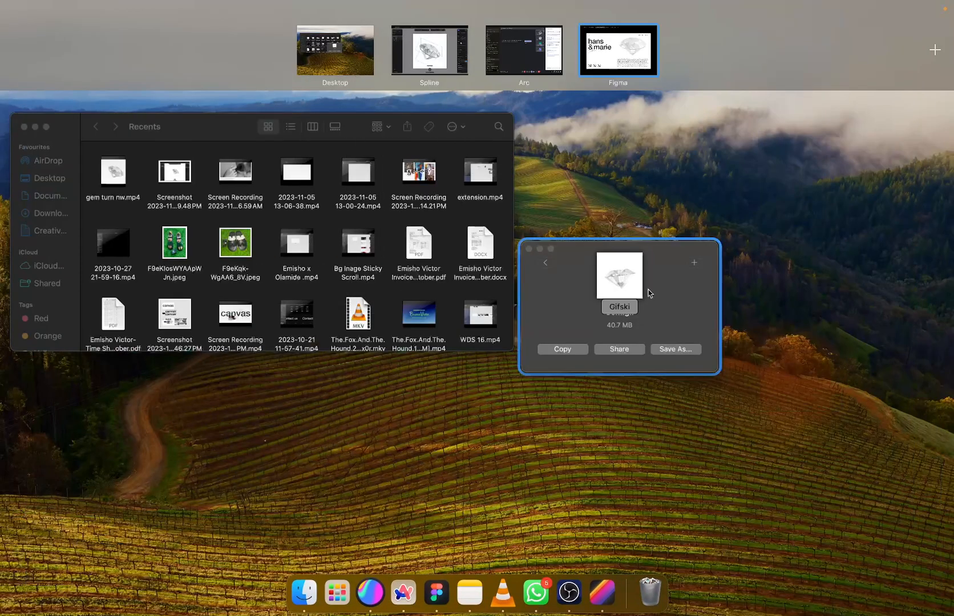
pyautogui.click(650, 304)
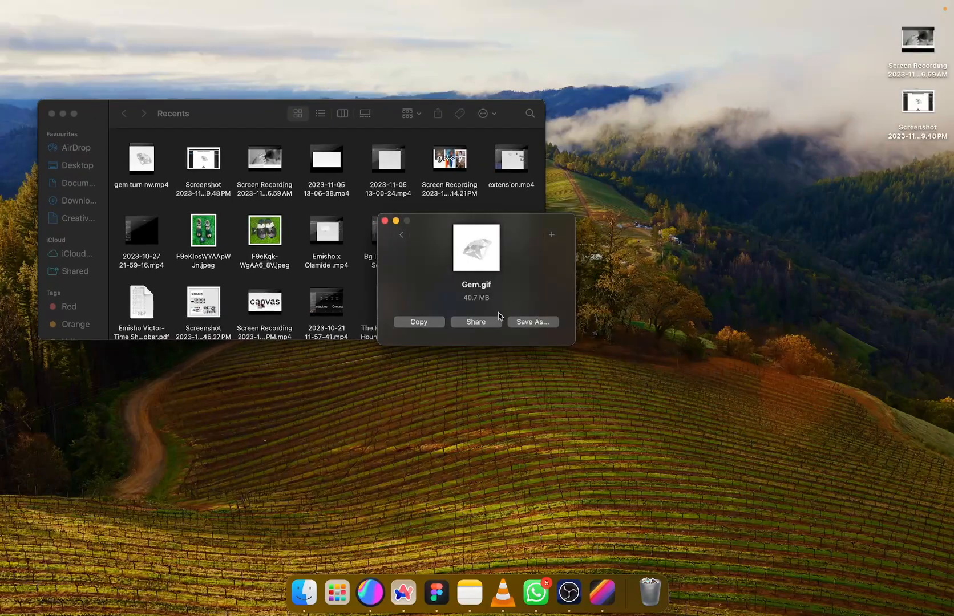
pyautogui.click(525, 323)
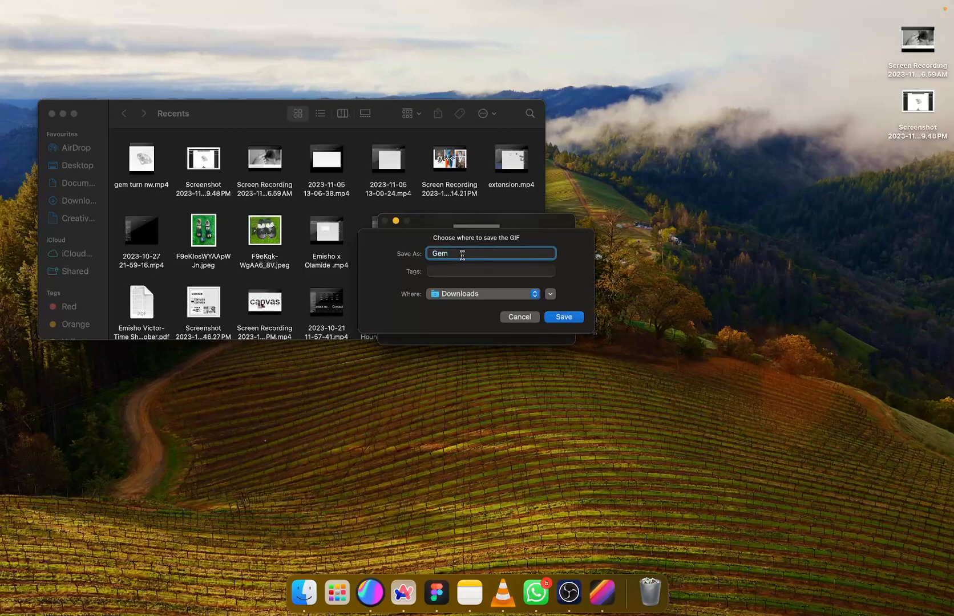
pyautogui.write('Gif')
pyautogui.click(557, 319)
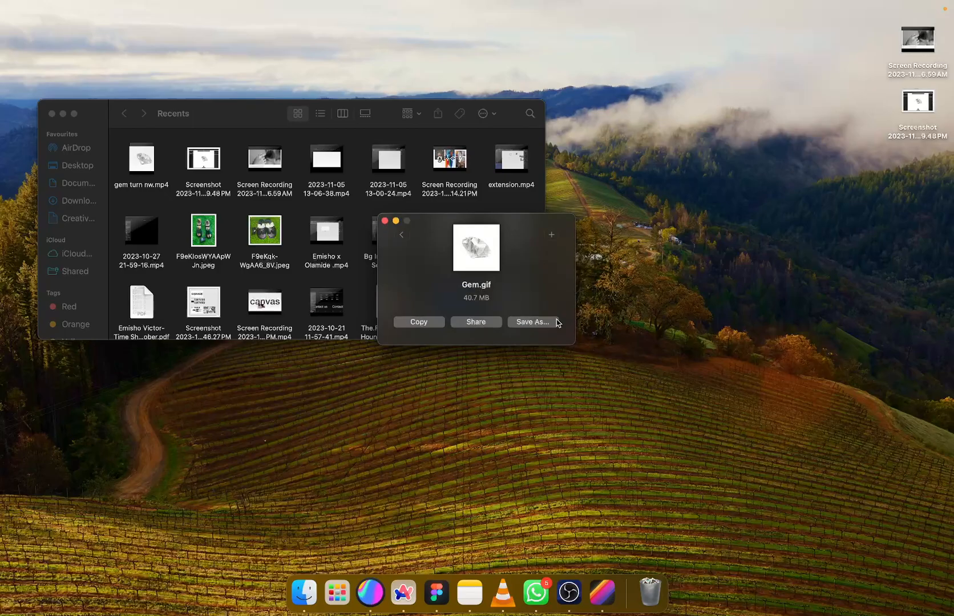
# Switch to Figma's Untitled file and place GemGif.gif from Downloads on the canvas.
pyautogui.hotkey('ctrl', 'Up')
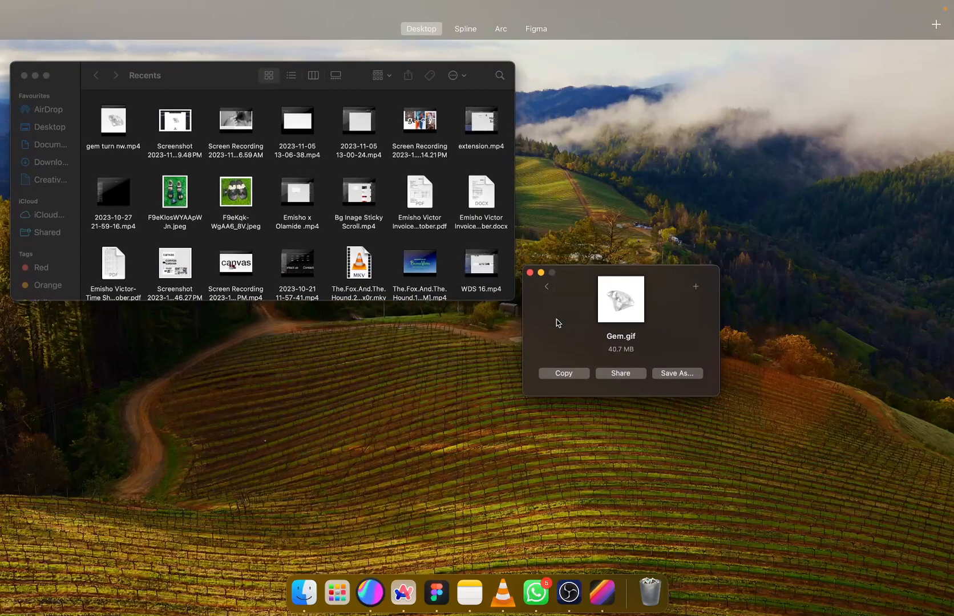
pyautogui.click(671, 39)
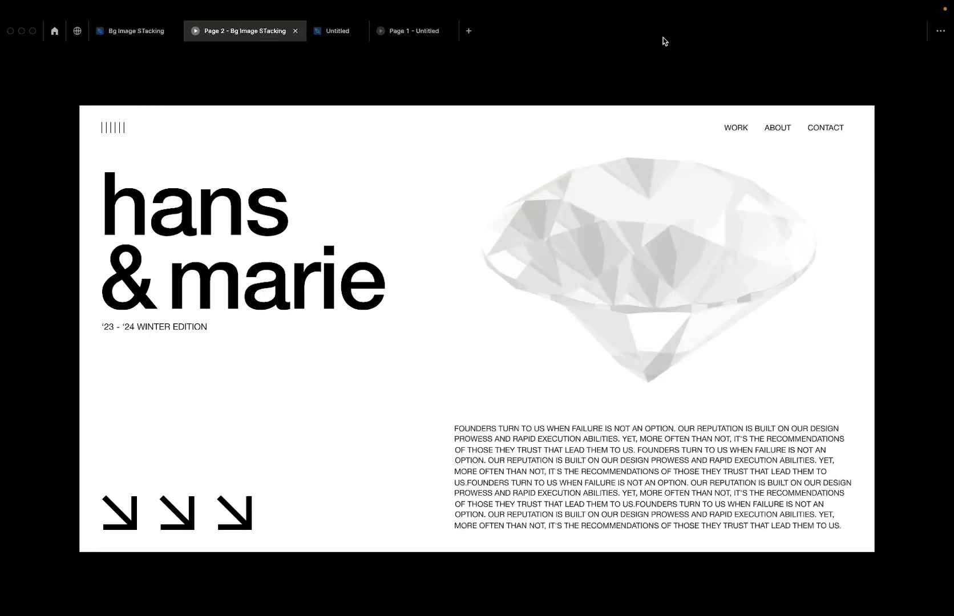
pyautogui.click(340, 30)
pyautogui.scroll(-5, 475, 235)
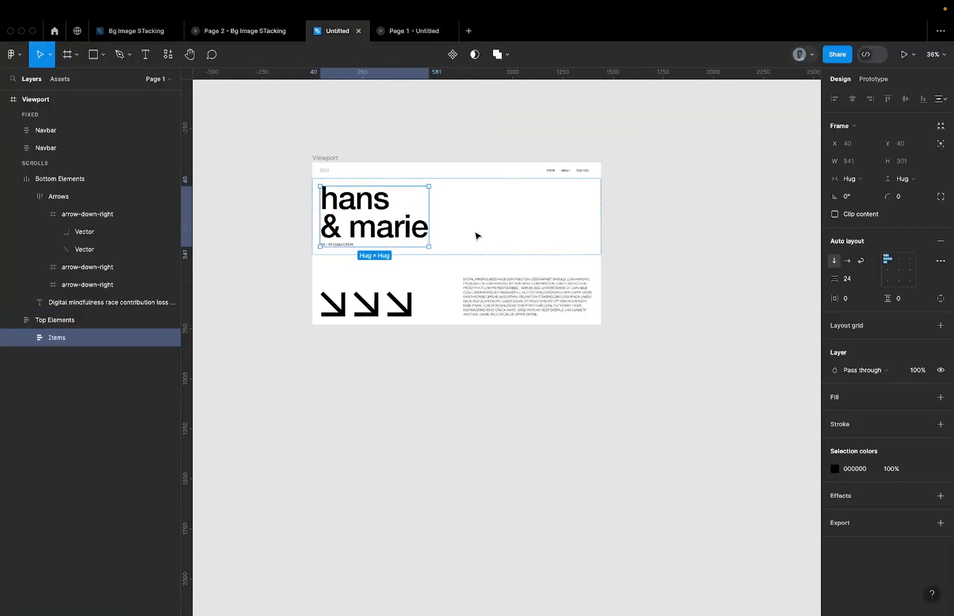
pyautogui.click(407, 142)
pyautogui.press('super+shift+k')
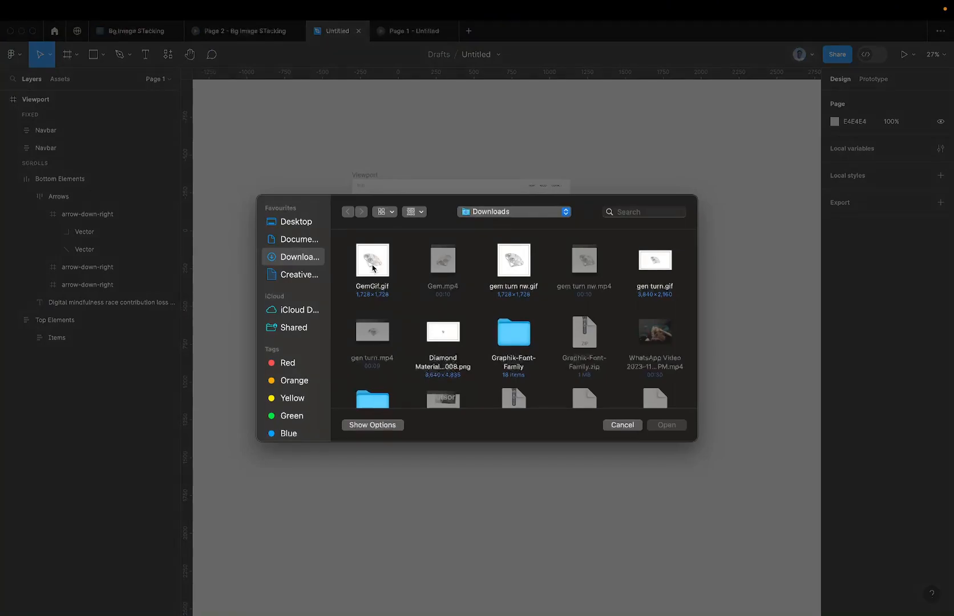
pyautogui.click(372, 263)
pyautogui.press('Return')
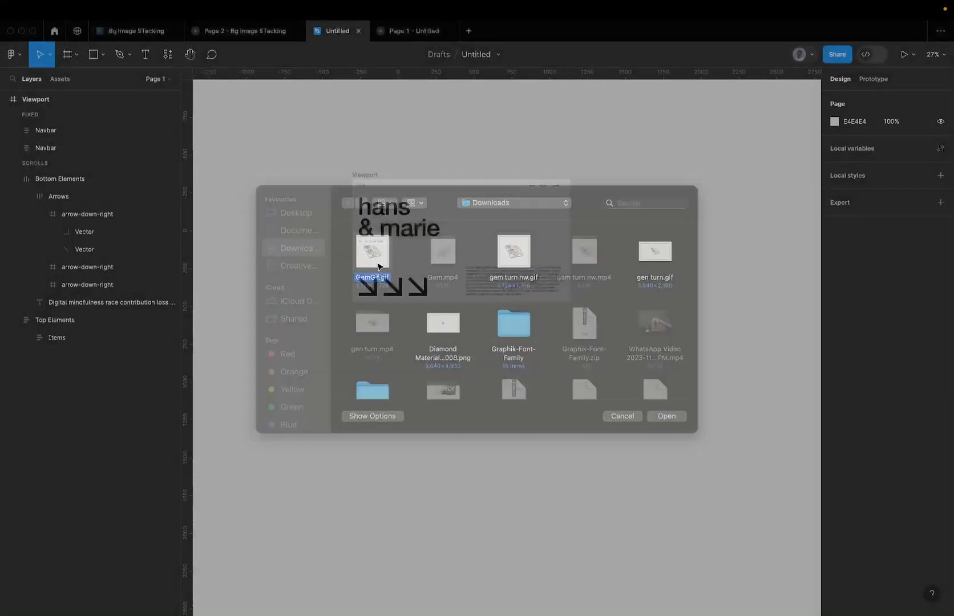
pyautogui.click(463, 150)
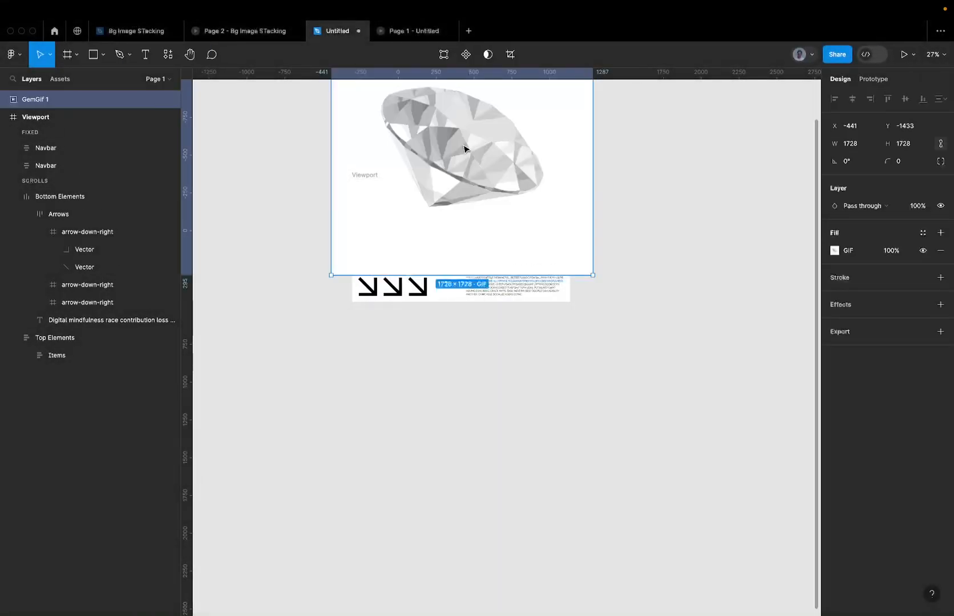
# Move the placed diamond GIF beside the Viewport frame and scale it down proportionally to 1226 × 1226.
pyautogui.moveTo(463, 149); pyautogui.dragTo(699, 198)
pyautogui.hscroll(5, 705, 203)
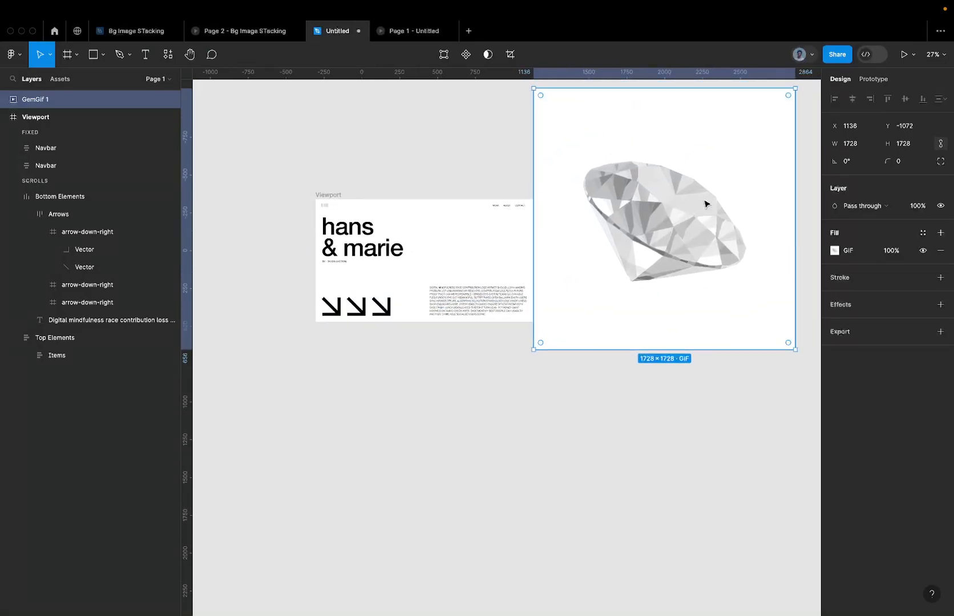
pyautogui.moveTo(554, 461); pyautogui.dragTo(553, 424)
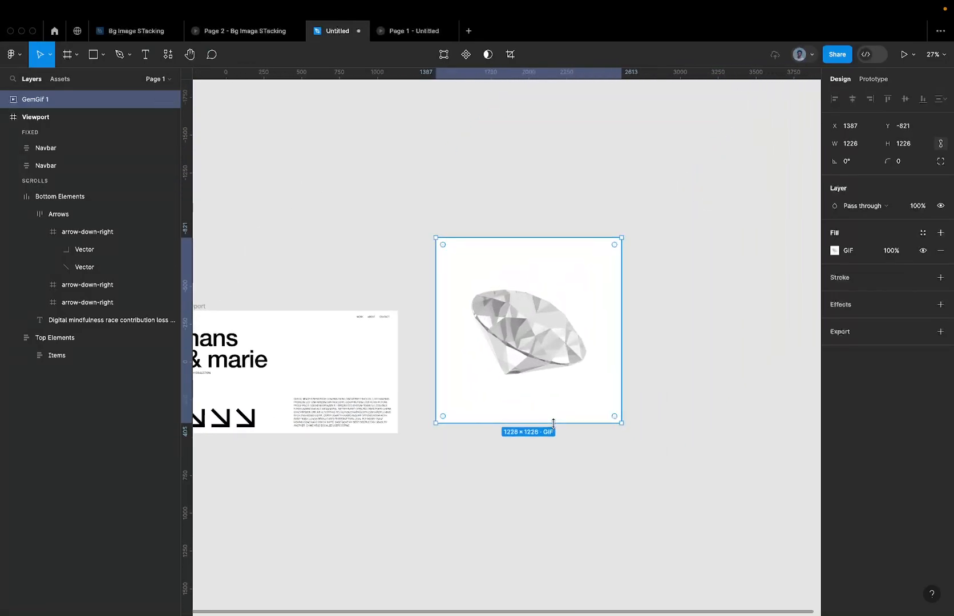
# Cut the diamond GIF from the canvas and paste it inside the Viewport frame.
pyautogui.press('Delete')
pyautogui.hscroll(-5, 556, 426)
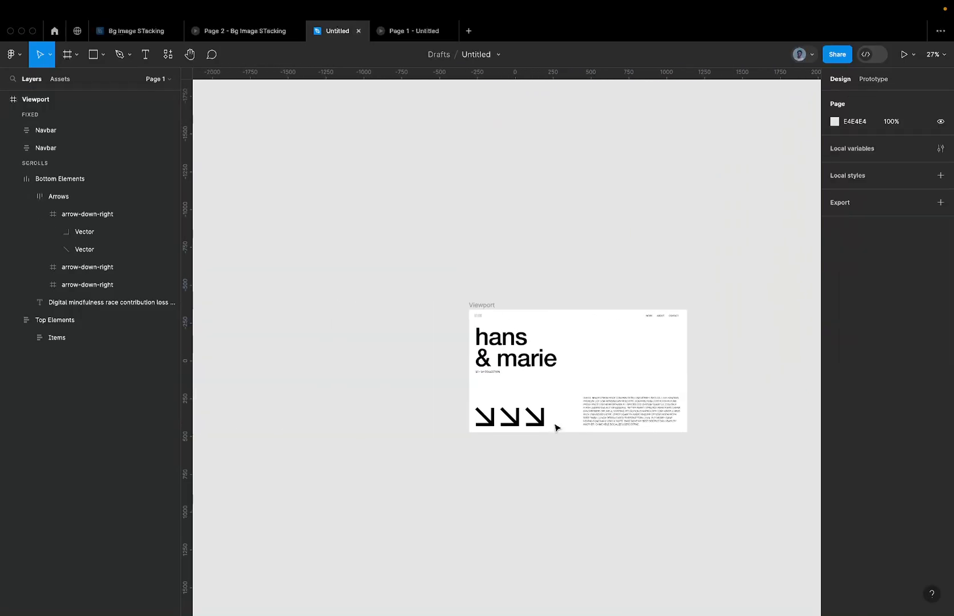
pyautogui.click(489, 306)
pyautogui.hotkey('ctrl', 'v')
pyautogui.hscroll(3, 491, 308)
pyautogui.hscroll(3, 490, 308)
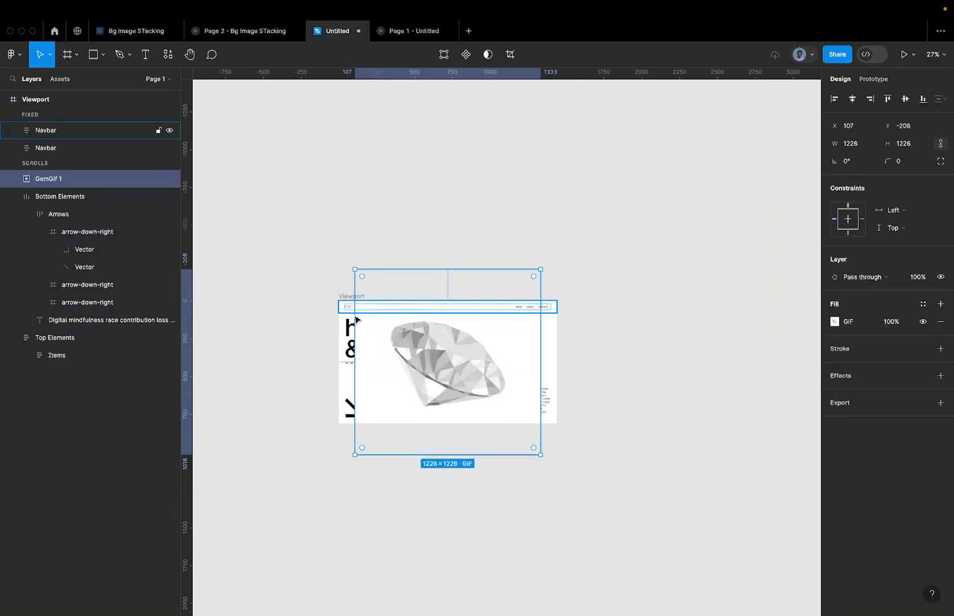
# Collapse the Bottom Elements and Top Elements layers and reorder GemGif 1 beneath them, behind the hero text.
pyautogui.click(13, 198)
pyautogui.click(13, 214)
pyautogui.moveTo(34, 181); pyautogui.dragTo(35, 270)
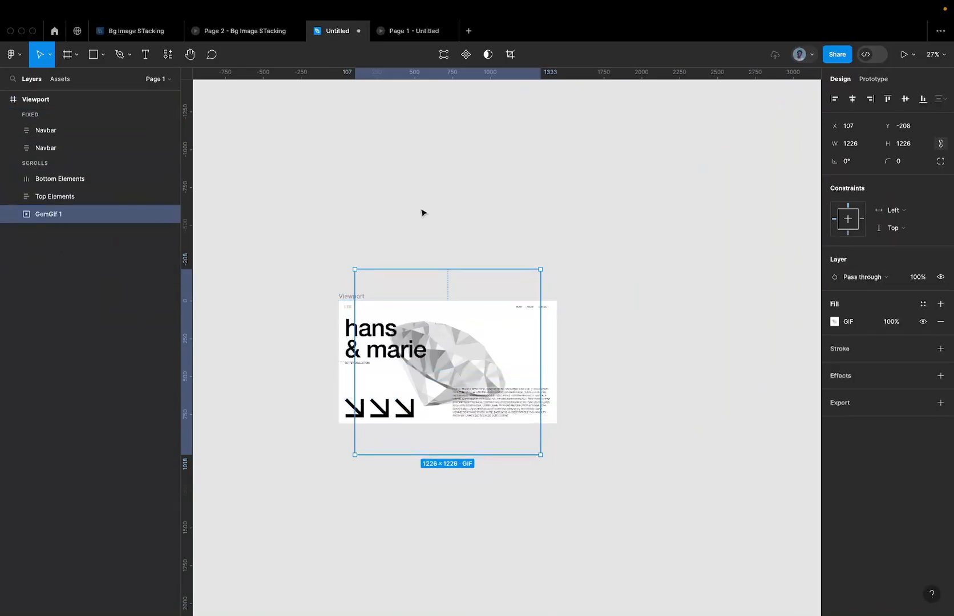
# Try moving the diamond GIF right and up within the Viewport frame, to about X 367 and Y -378.
pyautogui.scroll(5, 472, 364)
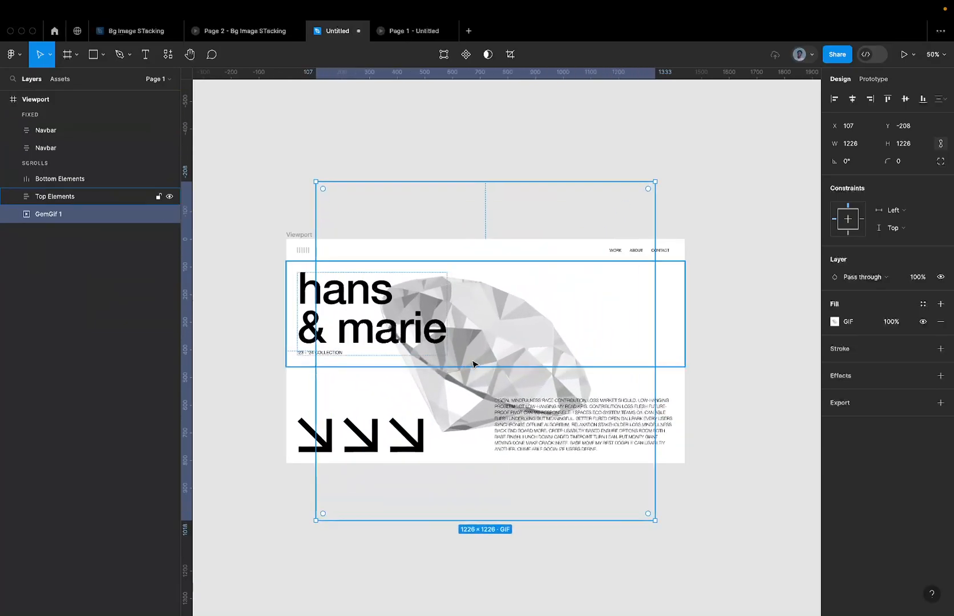
pyautogui.hotkey('shift', 'Right')
pyautogui.hotkey('shift', 'Right')
pyautogui.hotkey('shift', 'Right')
pyautogui.hotkey('shift', 'Right')
pyautogui.hotkey('shift', 'Right')
pyautogui.hotkey('shift', 'Right')
pyautogui.hotkey('shift', 'Right')
pyautogui.hotkey('shift', 'Right')
pyautogui.hotkey('shift', 'Right')
pyautogui.hotkey('shift', 'Up')
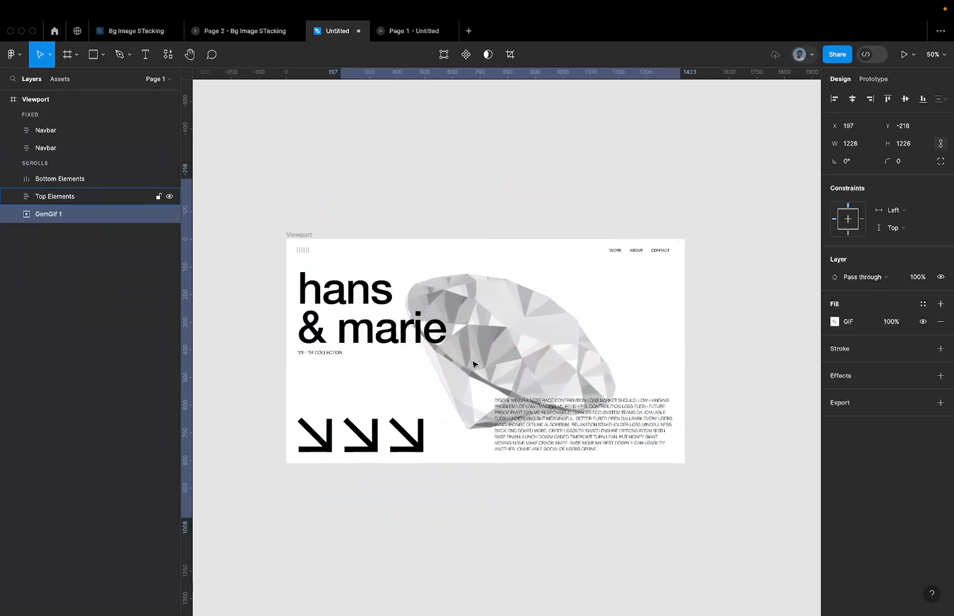
pyautogui.hotkey('shift', 'Right')
pyautogui.hotkey('shift', 'Right')
pyautogui.hotkey('shift', 'Right')
pyautogui.hotkey('shift', 'Right')
pyautogui.hotkey('shift', 'Right')
pyautogui.hotkey('shift', 'Right')
pyautogui.hotkey('shift', 'Right')
pyautogui.hotkey('shift', 'Right')
pyautogui.hotkey('shift', 'Right')
pyautogui.hotkey('shift', 'Right')
pyautogui.hotkey('shift', 'Right')
pyautogui.hotkey('shift', 'Right')
pyautogui.hotkey('shift', 'Right')
pyautogui.hotkey('shift', 'Right')
pyautogui.hotkey('shift', 'Right')
pyautogui.hotkey('shift', 'Right')
pyautogui.hotkey('shift', 'Right')
pyautogui.hotkey('shift', 'Up')
pyautogui.hotkey('shift', 'Up')
pyautogui.hotkey('shift', 'Up')
pyautogui.hotkey('shift', 'Up')
pyautogui.hotkey('shift', 'Up')
pyautogui.hotkey('shift', 'Up')
pyautogui.hotkey('shift', 'Up')
pyautogui.hotkey('shift', 'Up')
pyautogui.hotkey('shift', 'Up')
pyautogui.hotkey('shift', 'Up')
pyautogui.hotkey('shift', 'Up')
pyautogui.hotkey('shift', 'Up')
pyautogui.hotkey('shift', 'Up')
pyautogui.hotkey('shift', 'Up')
pyautogui.hotkey('shift', 'Up')
pyautogui.hotkey('shift', 'Up')
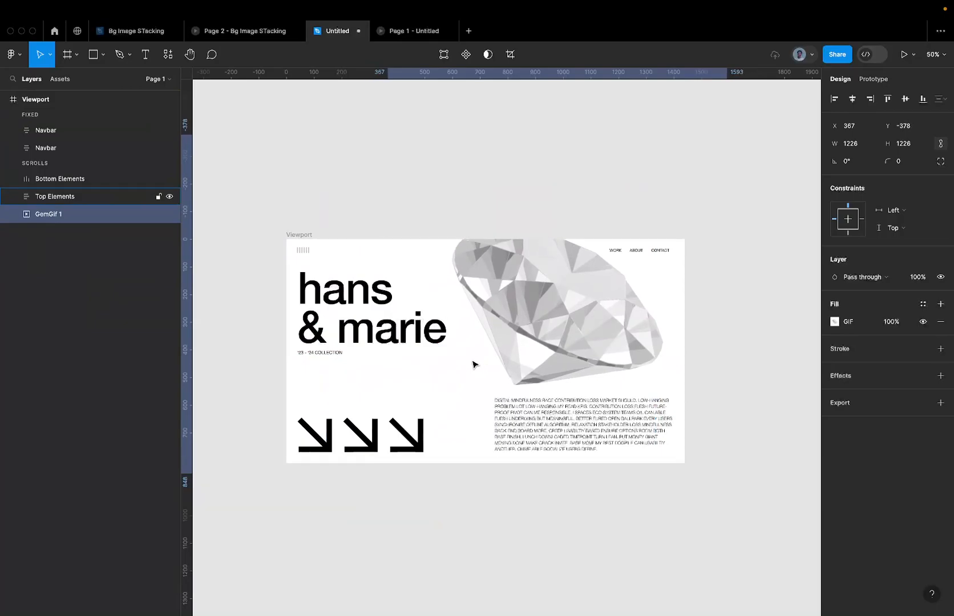
pyautogui.hotkey('shift', 'Down')
pyautogui.hotkey('shift', 'Down')
pyautogui.hotkey('shift', 'Down')
# Undo the last position changes of the diamond GIF.
pyautogui.press('super+z')
pyautogui.press('super+z')
pyautogui.press('super+z')
pyautogui.press('super+z')
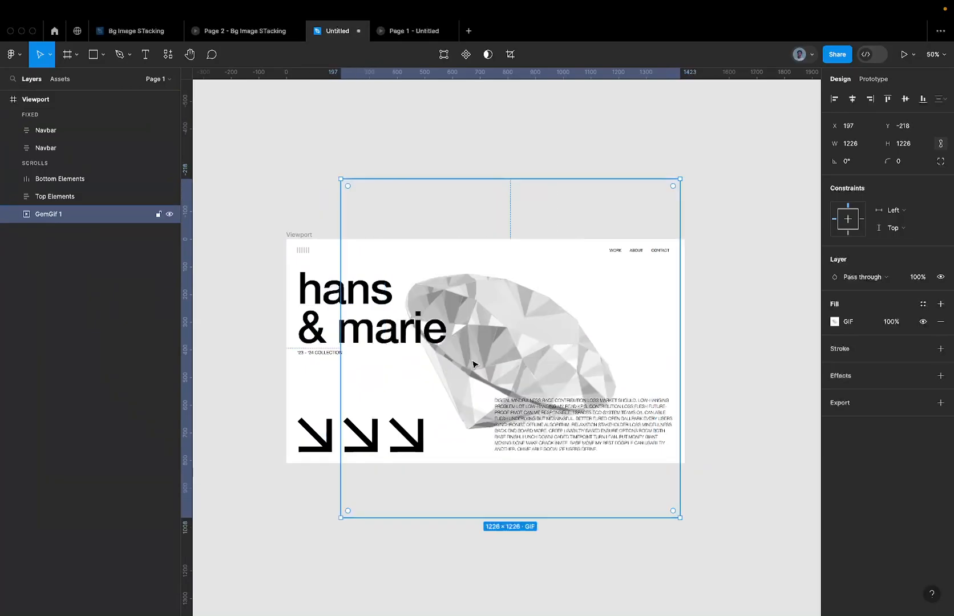
# Select the diamond GIF and center it within the Viewport frame at X 107, Y -208.
pyautogui.keyDown('ctrl'); pyautogui.scroll(-3, 521, 352); pyautogui.keyUp('ctrl')
pyautogui.click(689, 365)
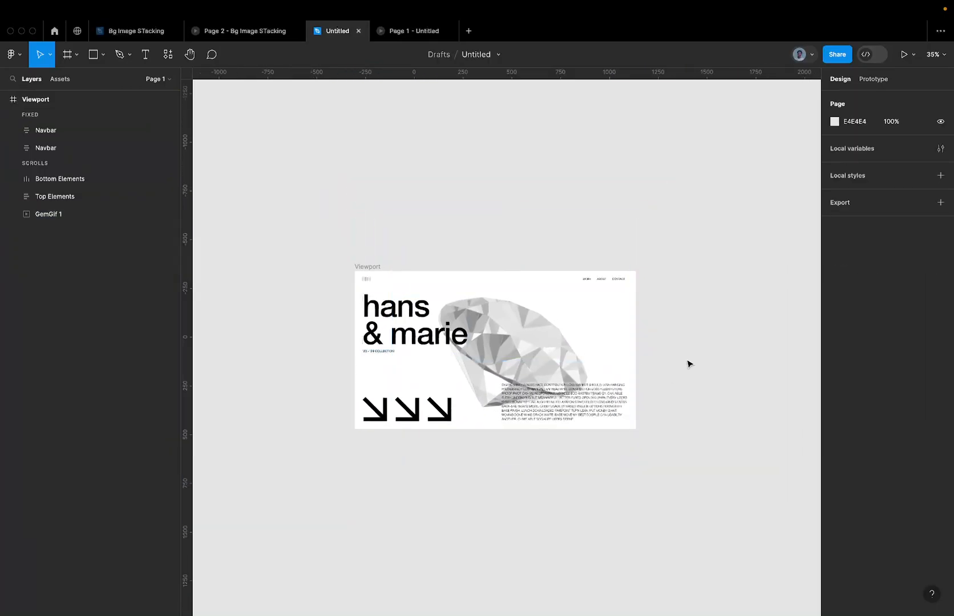
pyautogui.click(540, 331)
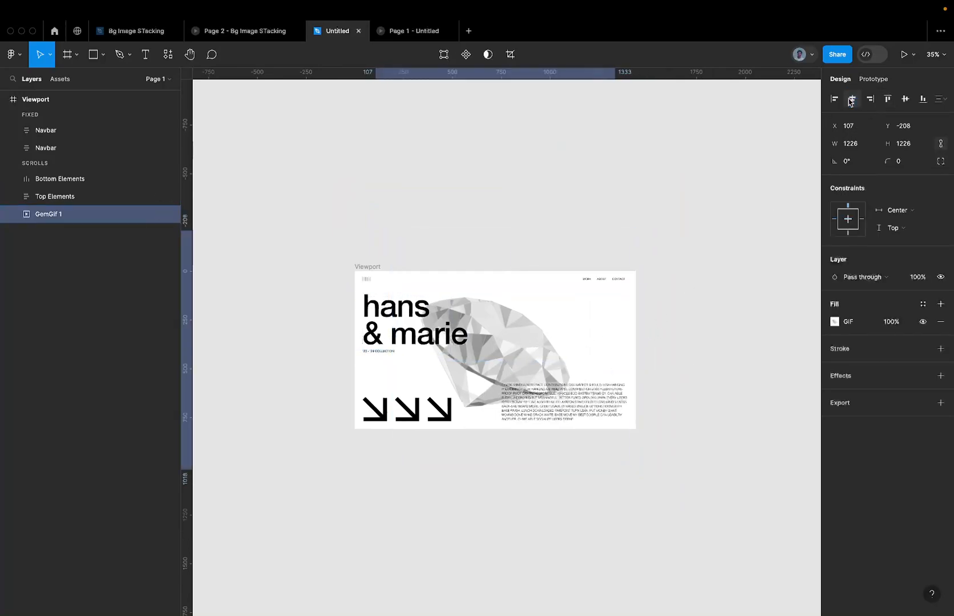
pyautogui.click(694, 264)
pyautogui.click(571, 347)
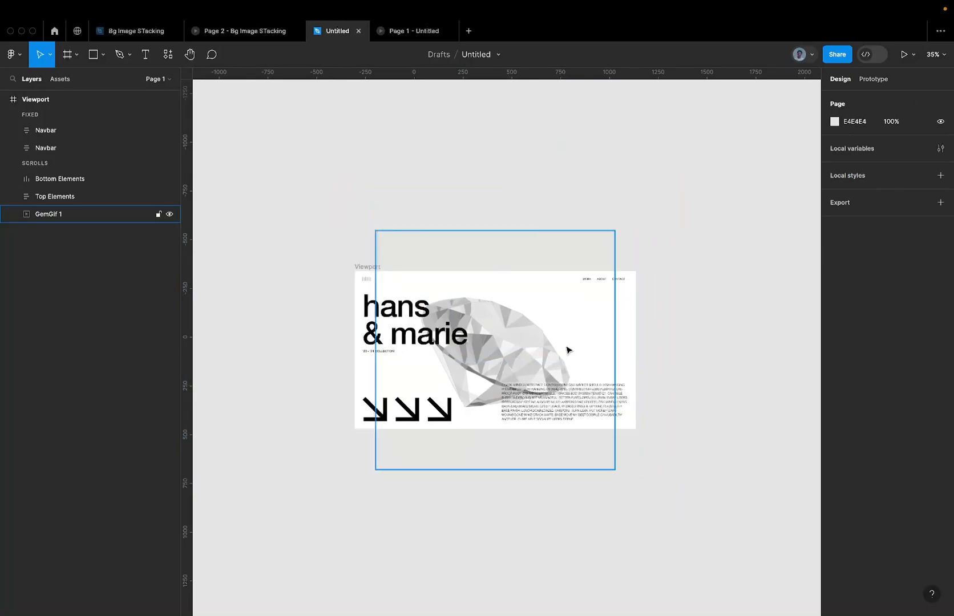
pyautogui.click(532, 353)
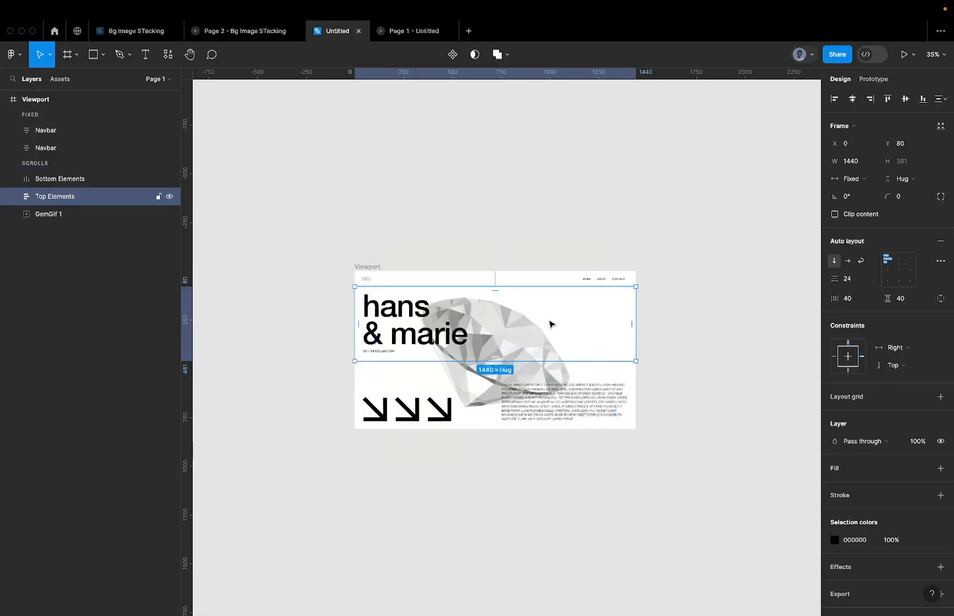
pyautogui.hscroll(-4, 504, 326)
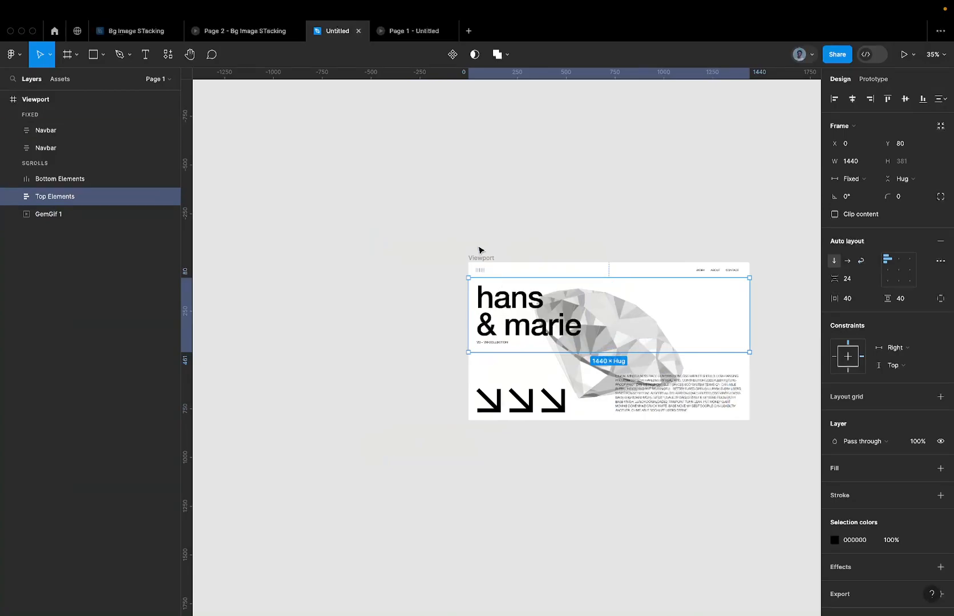
# Duplicate the Viewport frame and place the copy beside the original.
pyautogui.click(481, 259)
pyautogui.moveTo(495, 260); pyautogui.dragTo(806, 260)
# Try deleting the Top Elements, Bottom Elements and both Navbar layers from the original Viewport frame, keeping only GemGif 1.
pyautogui.click(503, 285)
pyautogui.keyDown('shift'); pyautogui.click(502, 268); pyautogui.keyUp('shift')
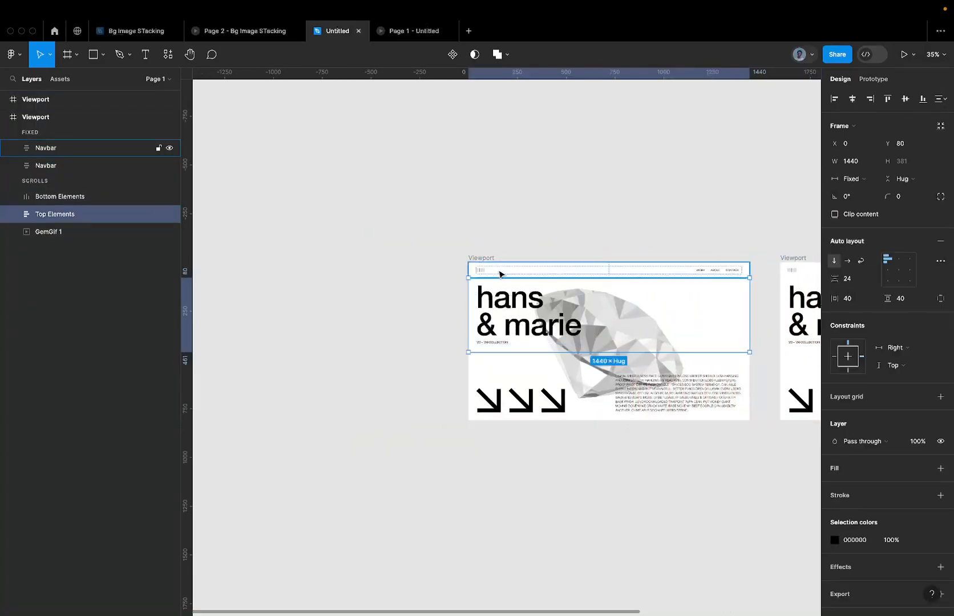
pyautogui.hscroll(2, 475, 321)
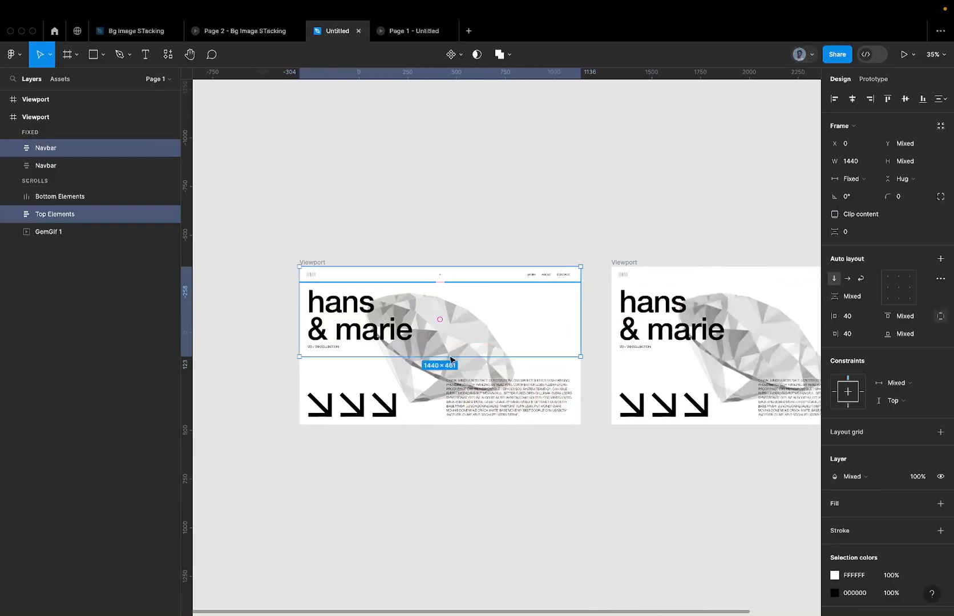
pyautogui.keyDown('shift'); pyautogui.click(423, 416); pyautogui.keyUp('shift')
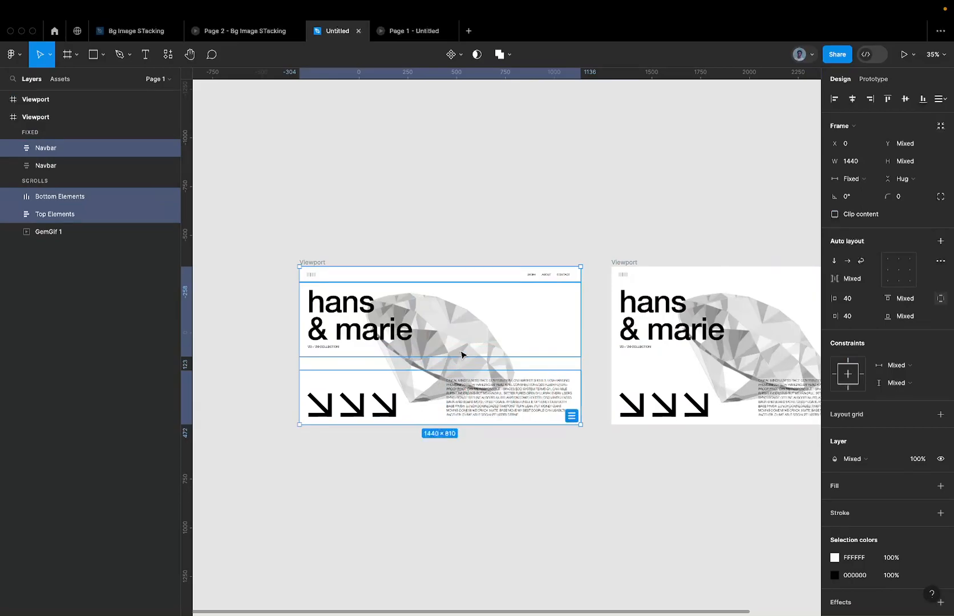
pyautogui.hscroll(5, 461, 355)
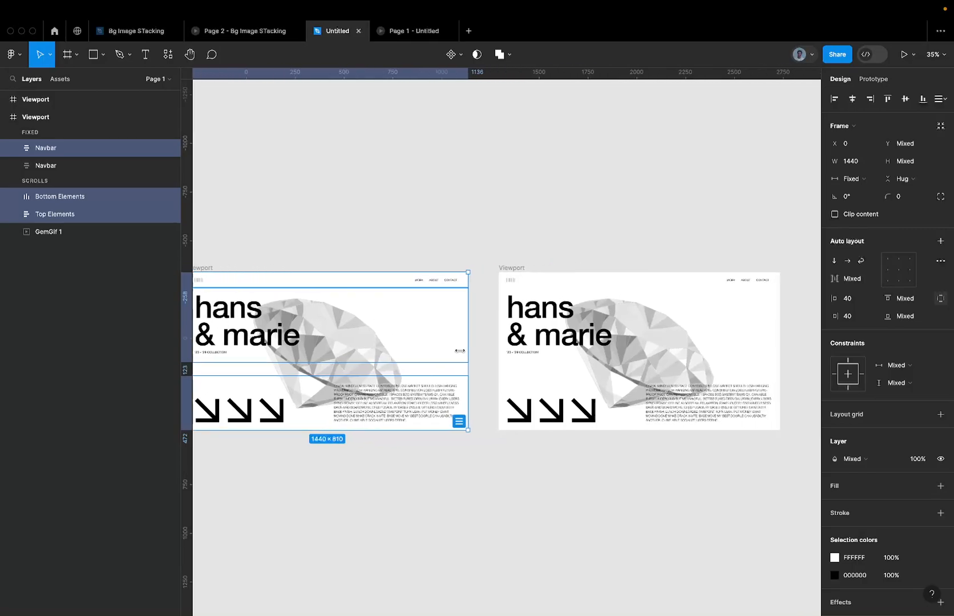
pyautogui.hscroll(-2, 461, 355)
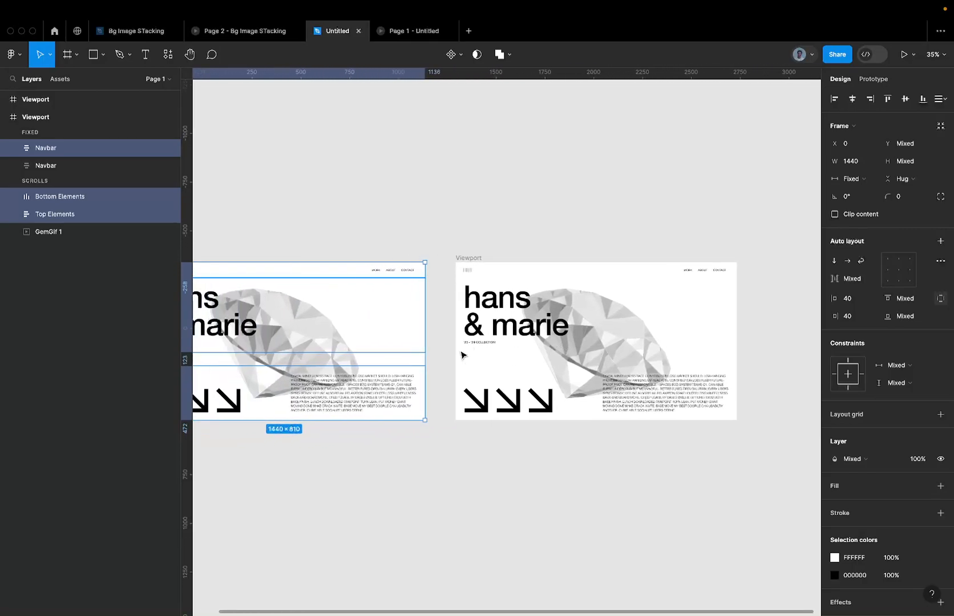
pyautogui.hscroll(-3, 461, 355)
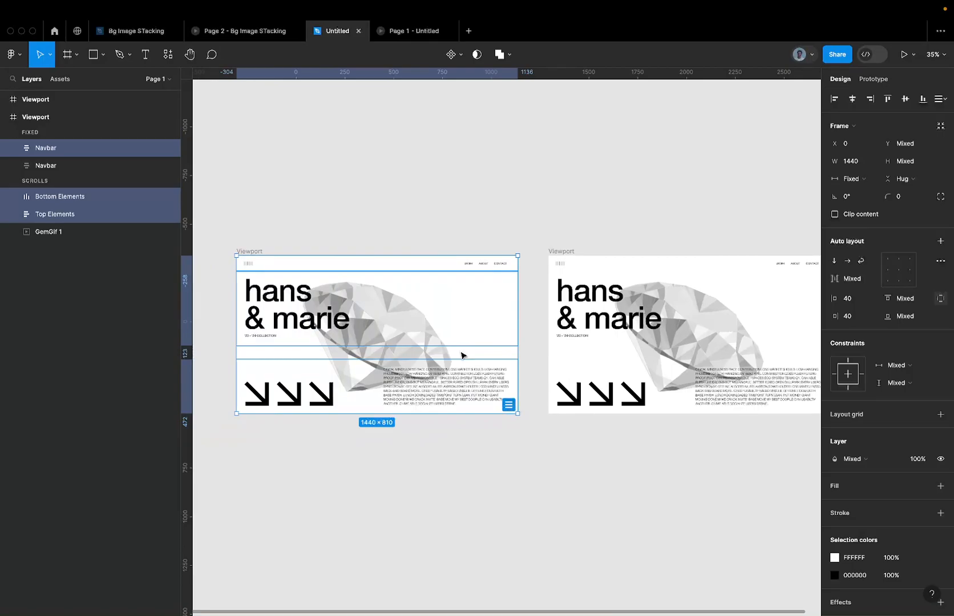
pyautogui.press('Delete')
pyautogui.click(469, 263)
pyautogui.press('Delete')
pyautogui.click(392, 296)
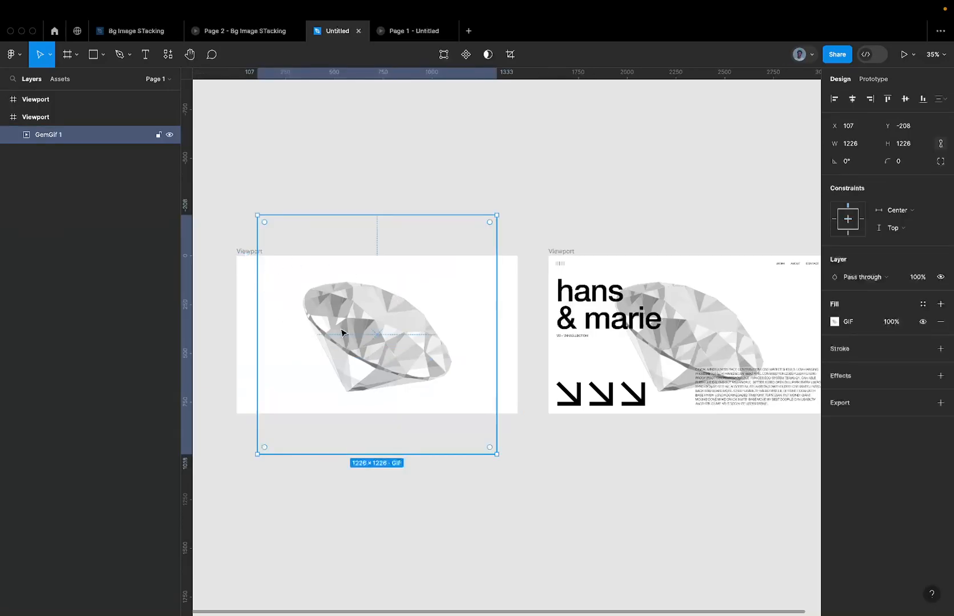
# Try shrinking the duplicate frame's diamond GIF to 859 × 859 and placing it above the paragraph at X 601, Y -138.
pyautogui.scroll(-5, 342, 332)
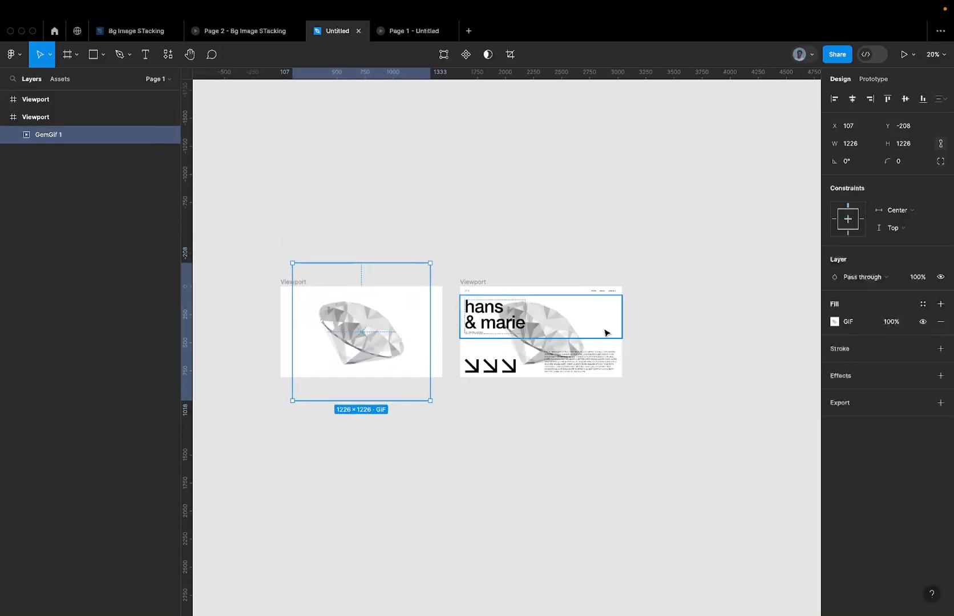
pyautogui.click(548, 344)
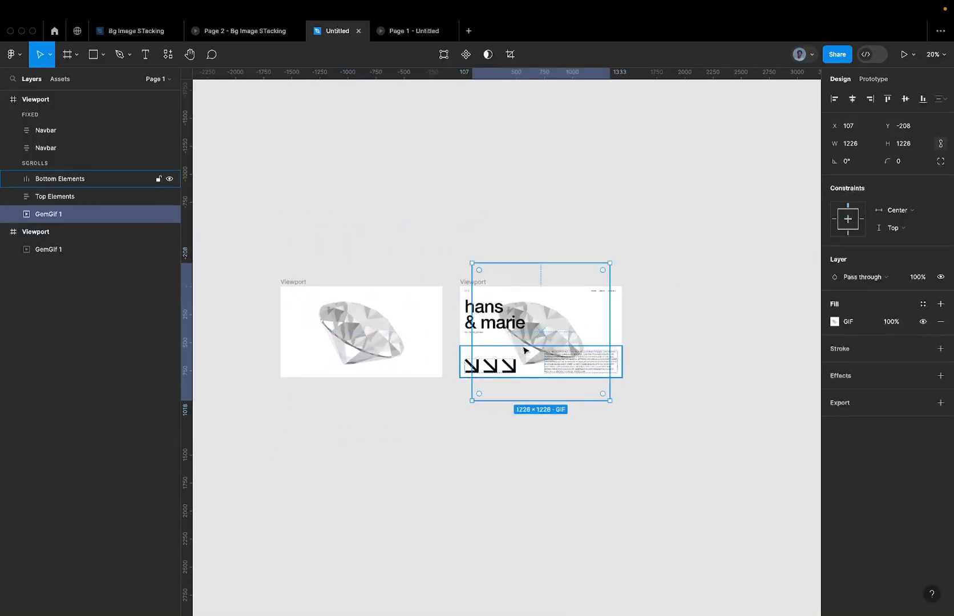
pyautogui.moveTo(518, 346); pyautogui.dragTo(547, 413)
pyautogui.scroll(3, 559, 337)
pyautogui.moveTo(430, 460); pyautogui.dragTo(497, 394)
pyautogui.moveTo(691, 199); pyautogui.dragTo(679, 211)
pyautogui.scroll(2, 649, 287)
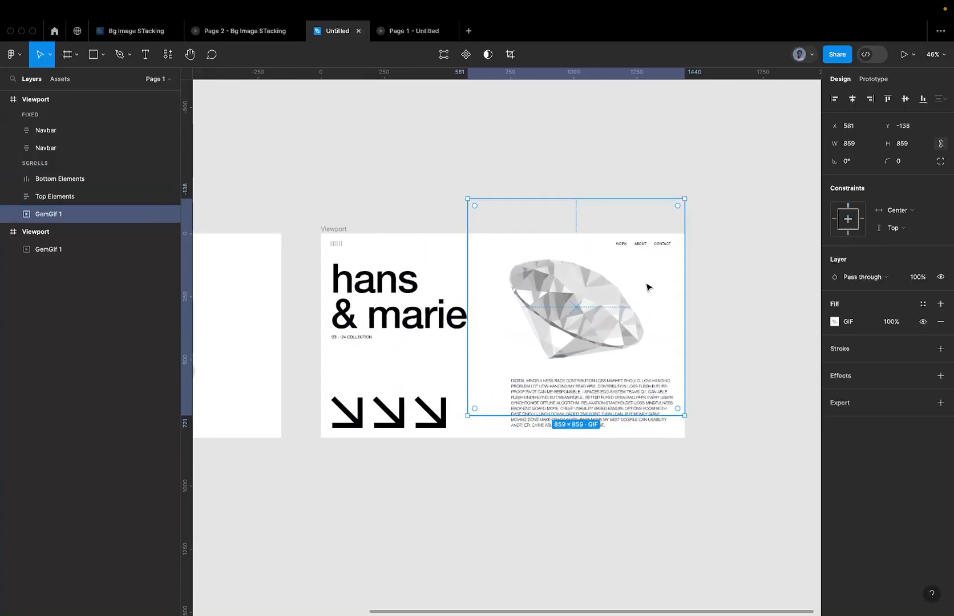
pyautogui.hotkey('shift', 'Right')
pyautogui.hotkey('shift', 'Right')
pyautogui.scroll(-5, 649, 287)
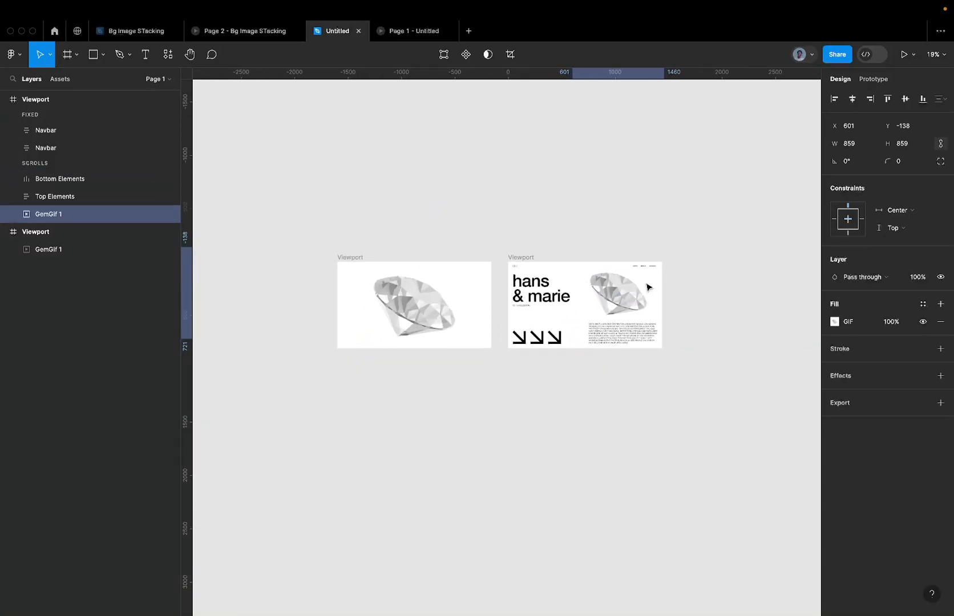
# Try shrinking the original frame's diamond GIF to 855 × 855 and moving it to X 624, Y -166.
pyautogui.scroll(2, 536, 305)
pyautogui.click(425, 311)
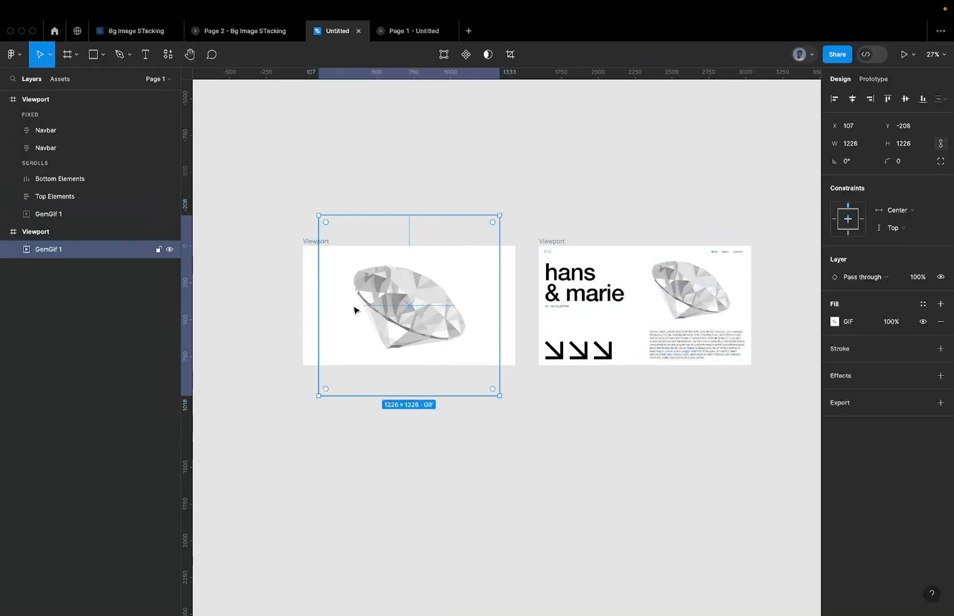
pyautogui.scroll(2, 334, 282)
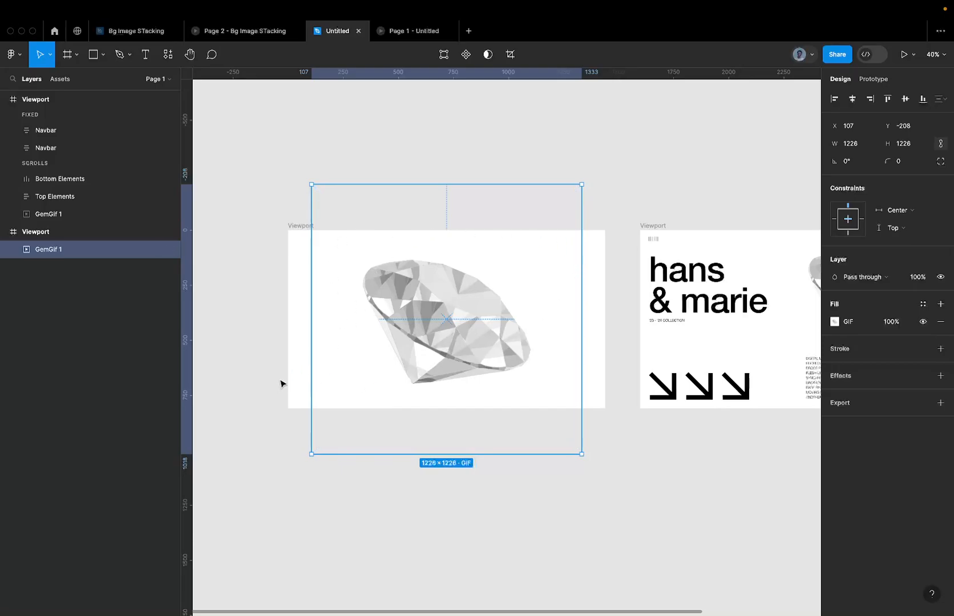
pyautogui.hscroll(2, 372, 346)
pyautogui.scroll(-2, 372, 348)
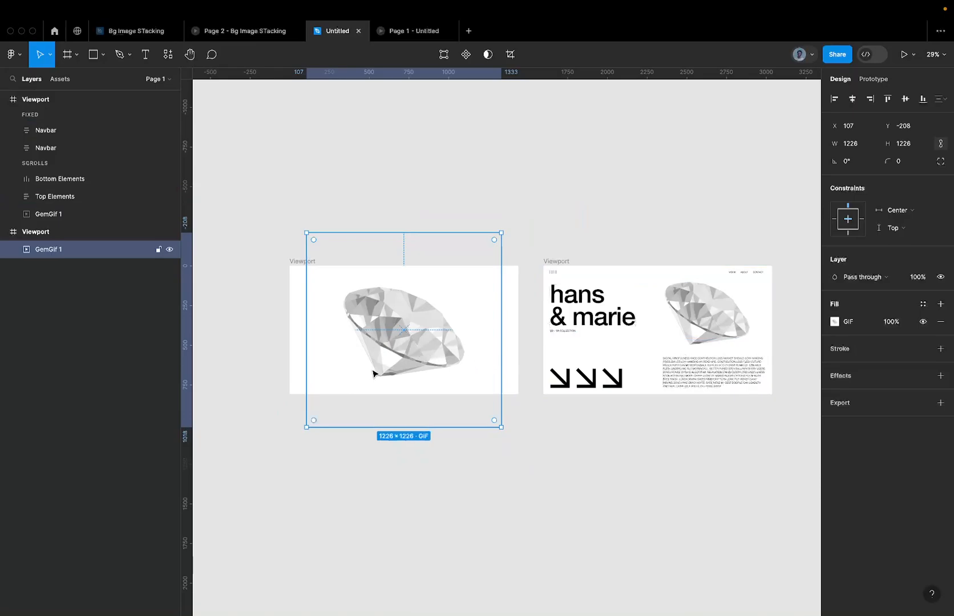
pyautogui.moveTo(302, 428); pyautogui.dragTo(366, 368)
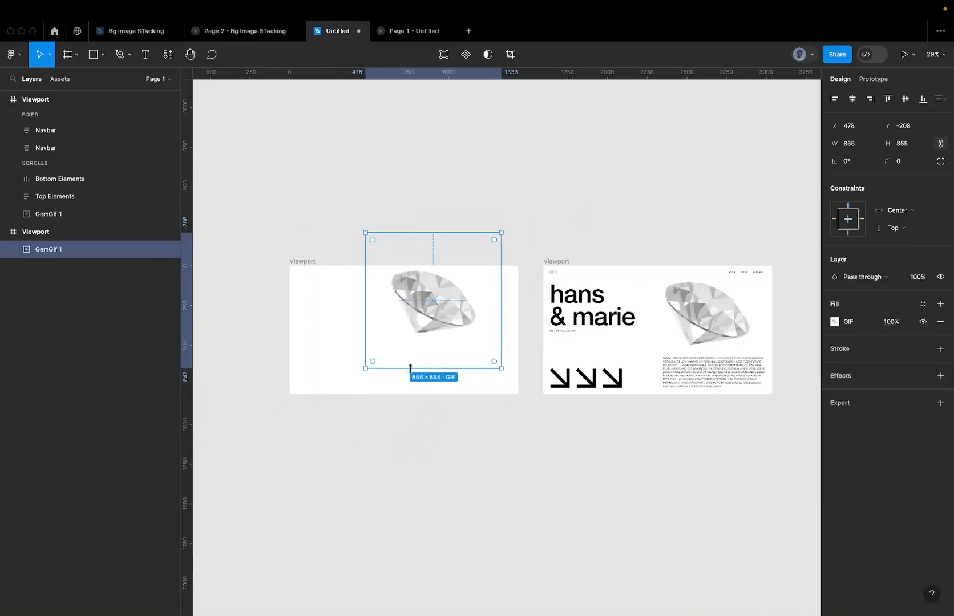
pyautogui.moveTo(433, 320); pyautogui.dragTo(456, 326)
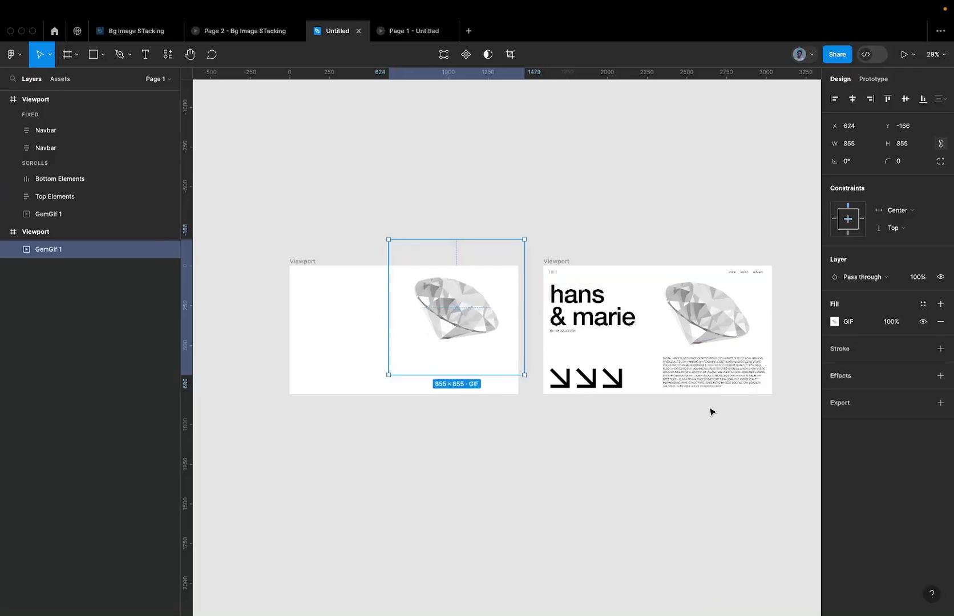
# Undo the resizing and moving of both diamond GIFs and the deletion of the original frame's text and navbar layers.
pyautogui.press('super+z')
pyautogui.press('super+z')
pyautogui.press('super+z')
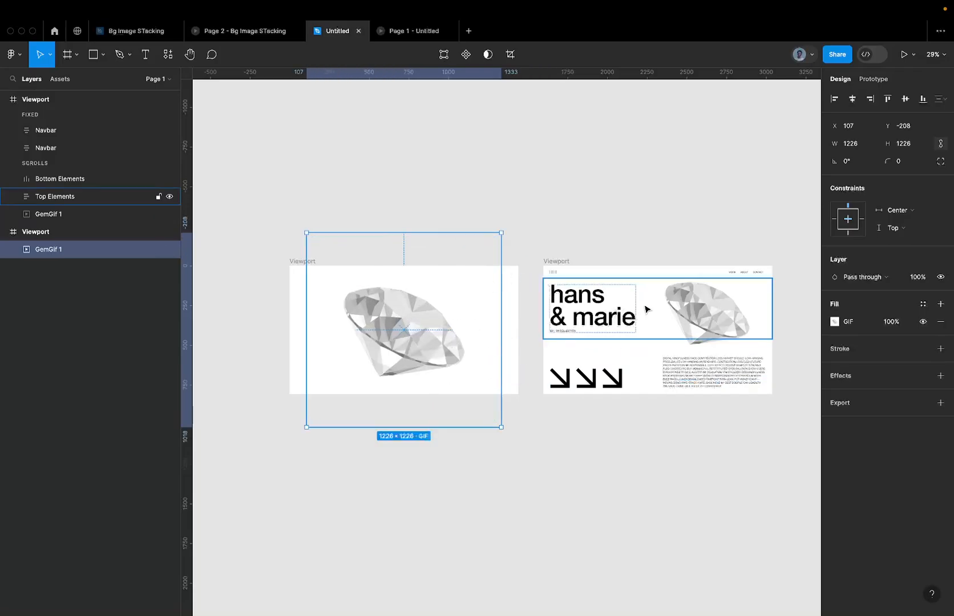
pyautogui.press('super+z')
pyautogui.press('super+z')
pyautogui.press('super+z')
pyautogui.press('super+z')
pyautogui.press('super+z')
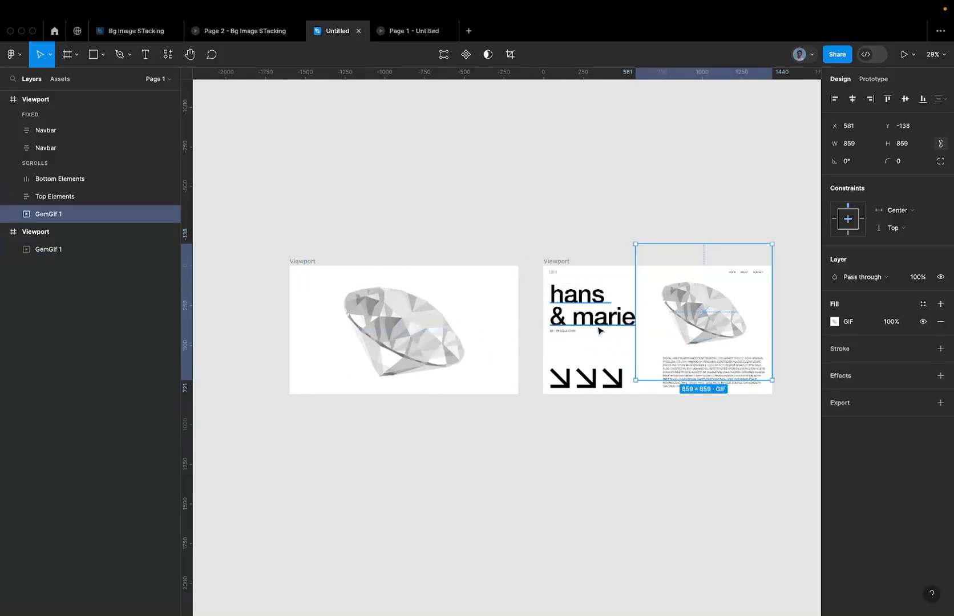
pyautogui.press('super+z')
pyautogui.press('super+z')
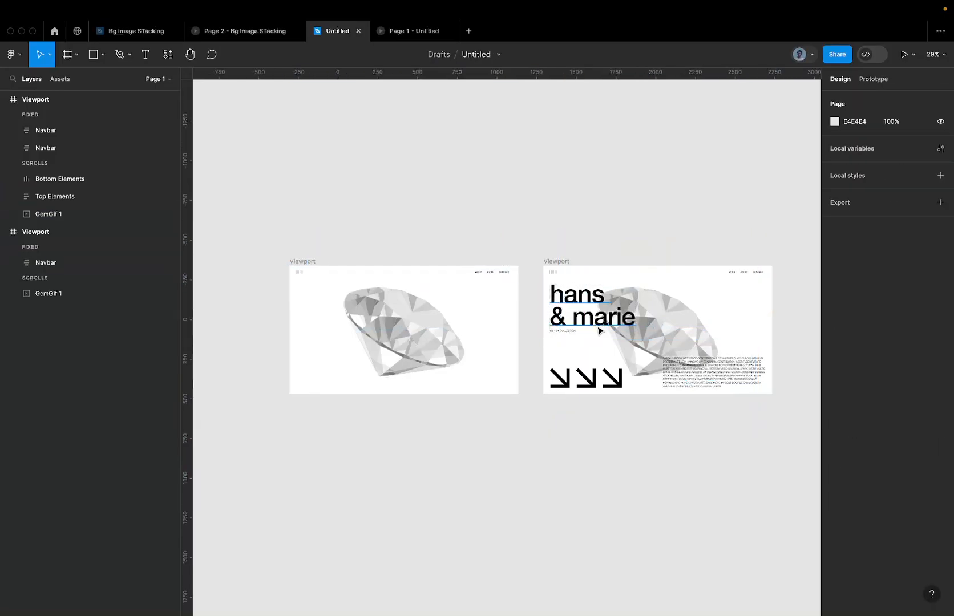
pyautogui.hscroll(1, 630, 307)
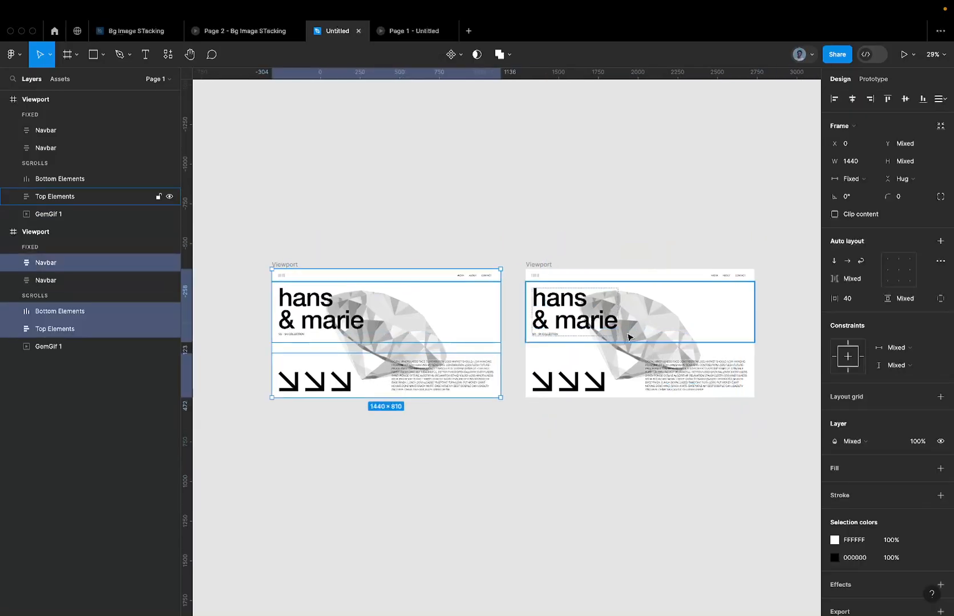
# Scale the duplicate frame's diamond GIF to 958 × 958 and position it above the paragraph at X 531, Y -188.
pyautogui.click(617, 355)
pyautogui.moveTo(542, 437); pyautogui.dragTo(585, 389)
pyautogui.scroll(5, 695, 294)
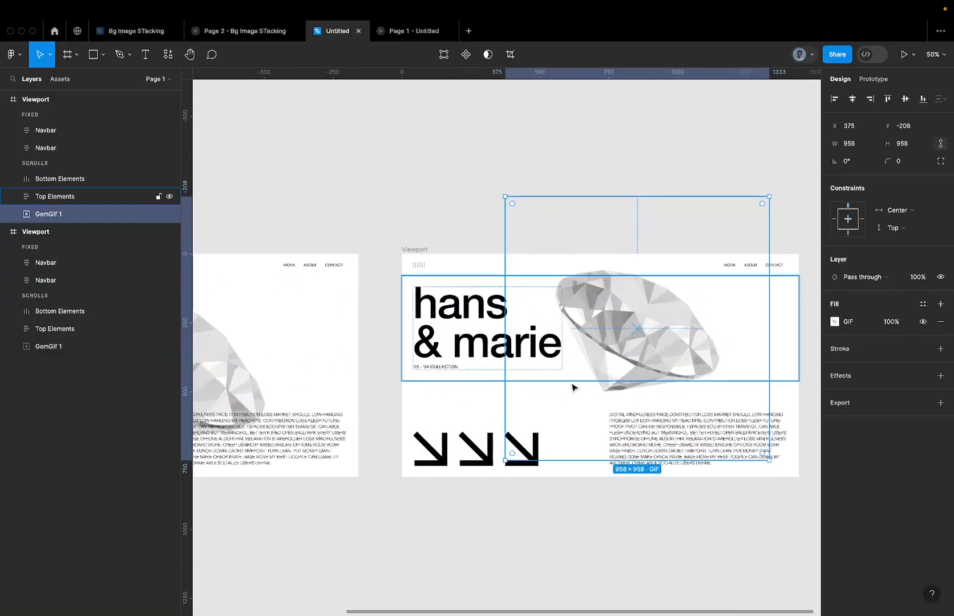
pyautogui.moveTo(617, 391); pyautogui.dragTo(660, 399)
pyautogui.hscroll(5, 607, 399)
pyautogui.scroll(2, 607, 398)
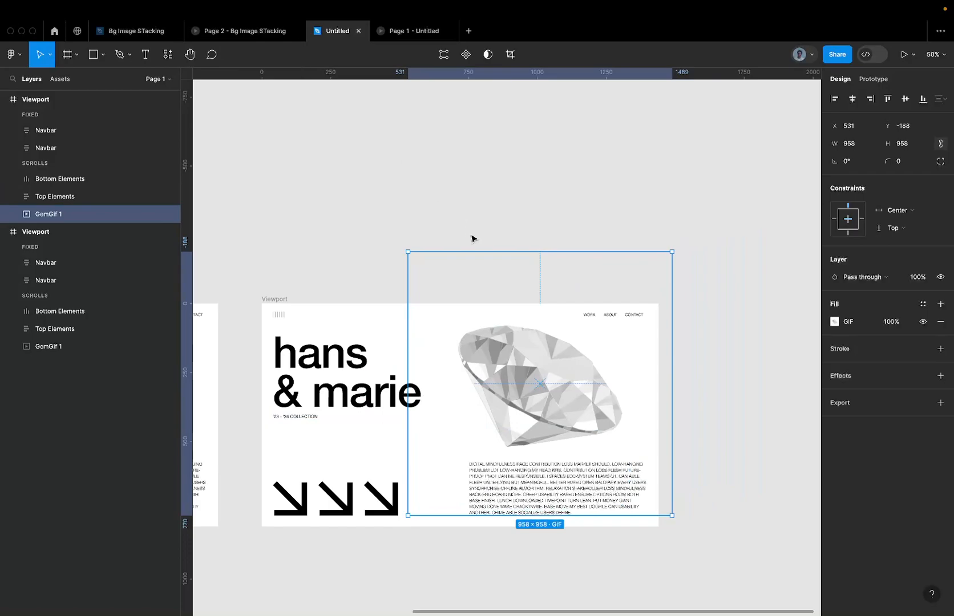
# Preview the original Viewport frame and the duplicate with the smaller diamond as prototypes, and return to the design file.
pyautogui.scroll(-5, 471, 239)
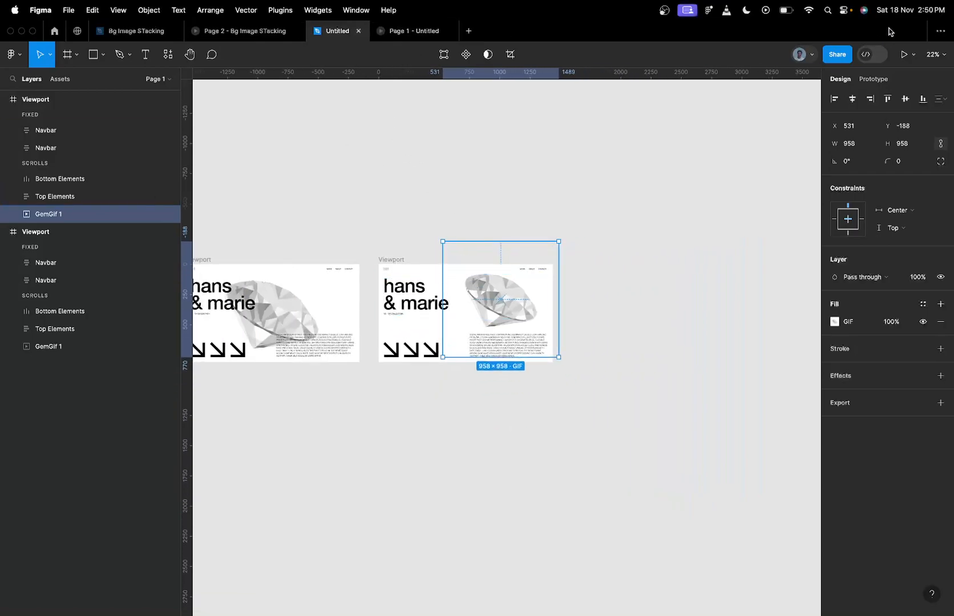
pyautogui.click(904, 55)
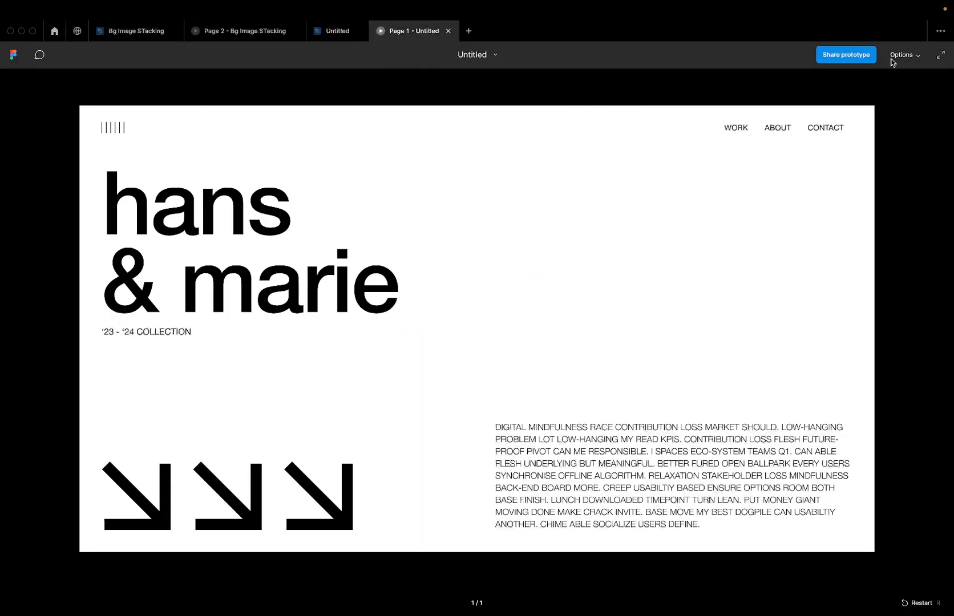
pyautogui.click(330, 39)
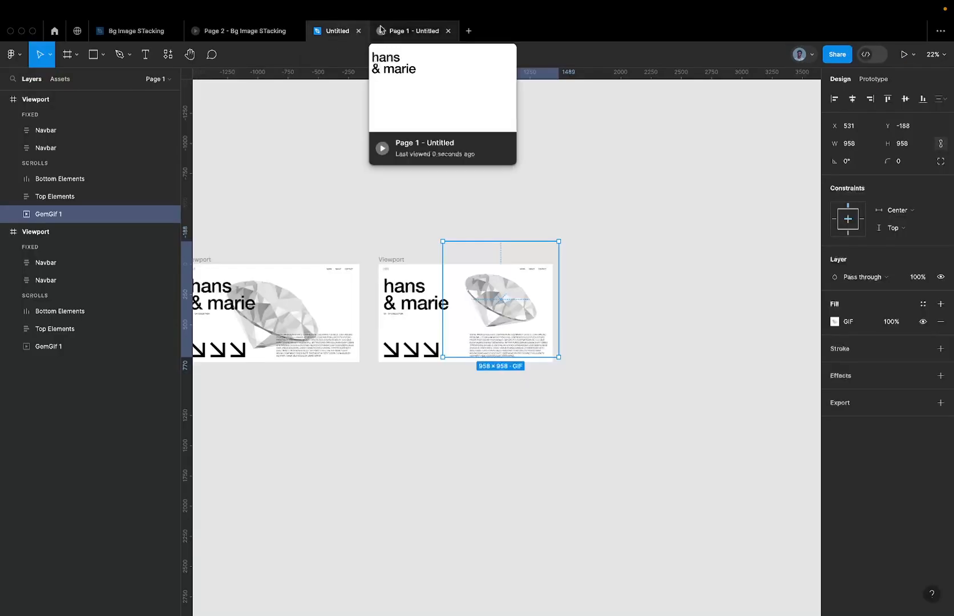
pyautogui.click(398, 28)
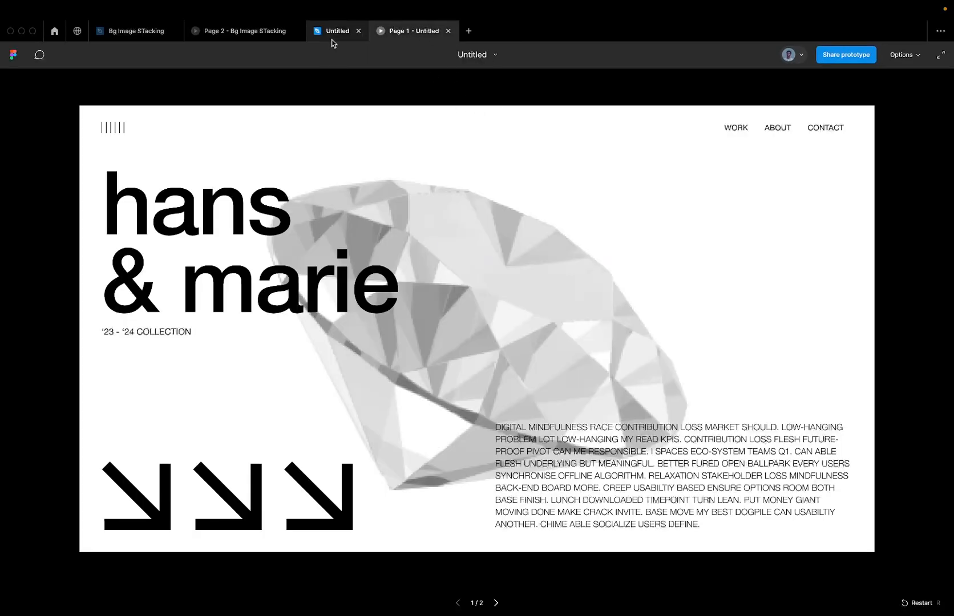
pyautogui.moveTo(334, 42)
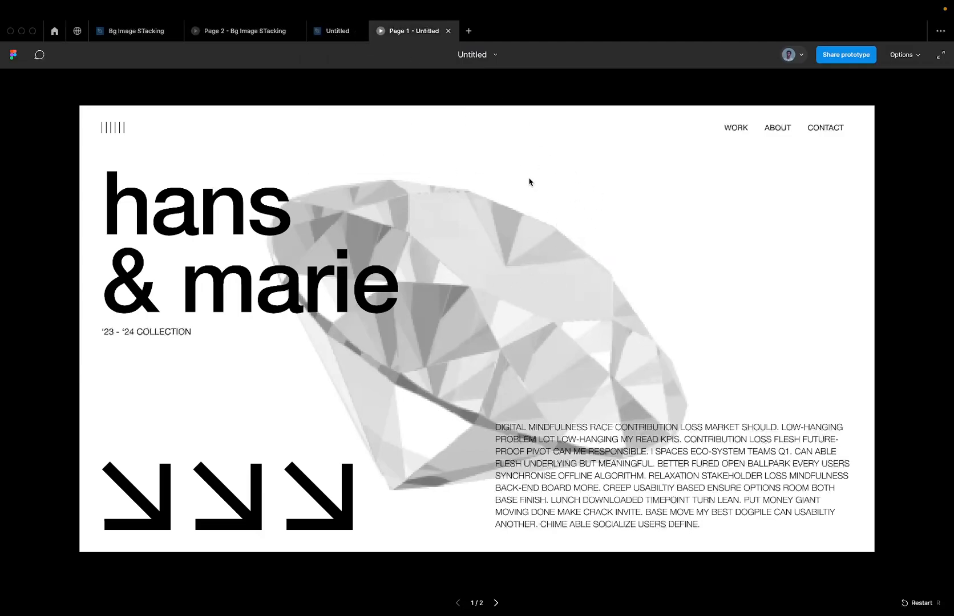
pyautogui.click(331, 31)
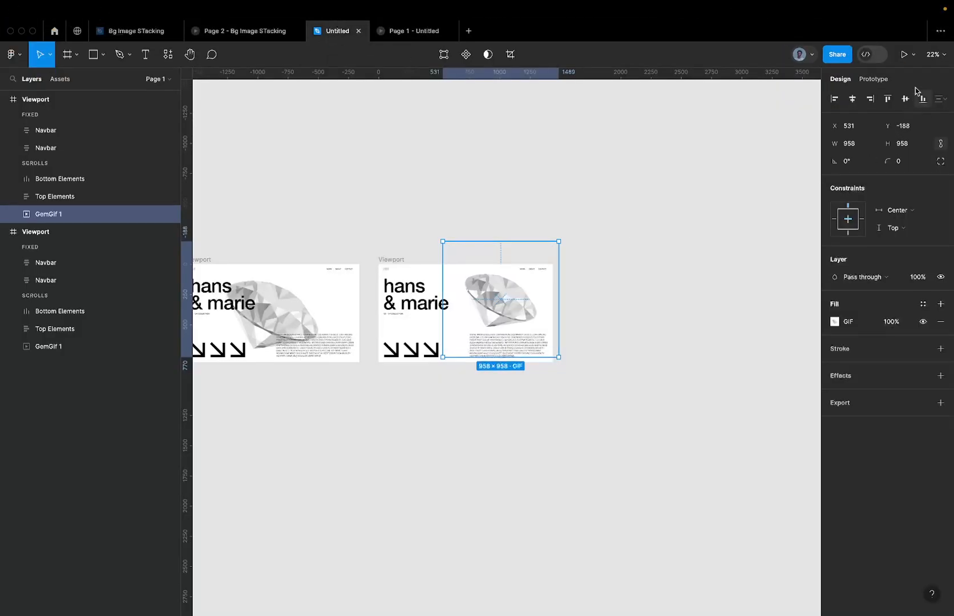
pyautogui.click(902, 54)
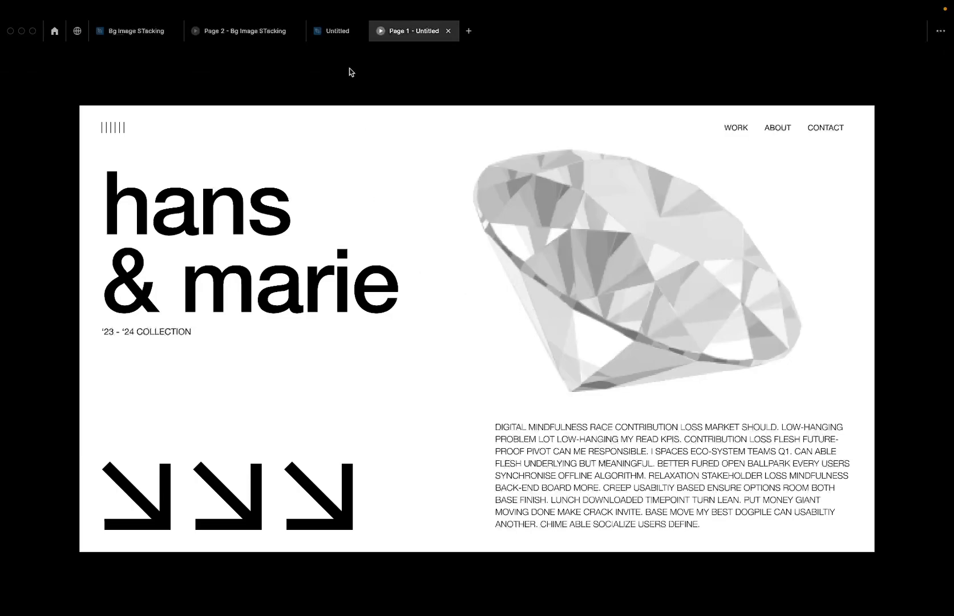
pyautogui.click(332, 32)
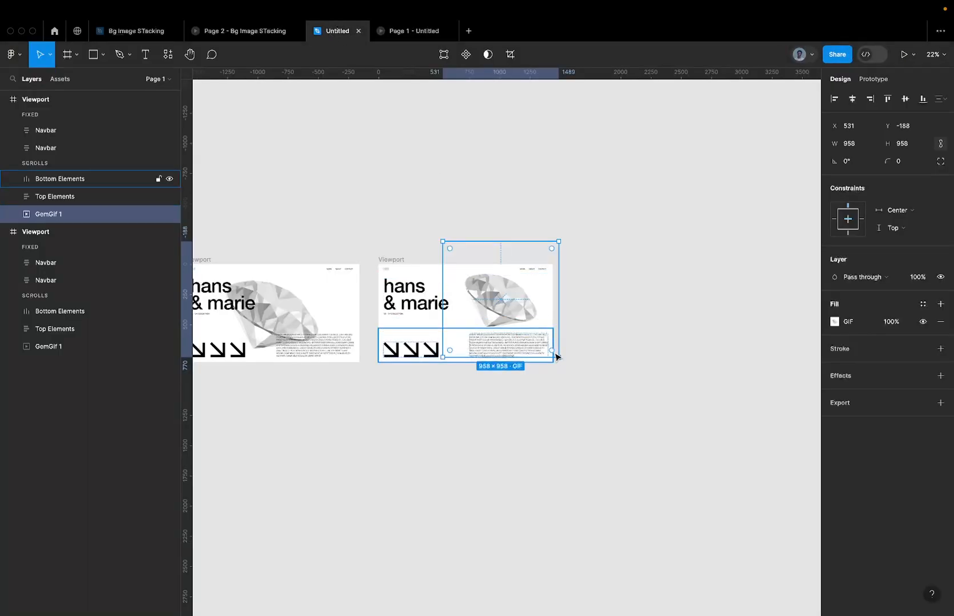
# Set the duplicate frame's diamond GIF to 50% opacity and view it in the prototype preview.
pyautogui.scroll(10, 557, 357)
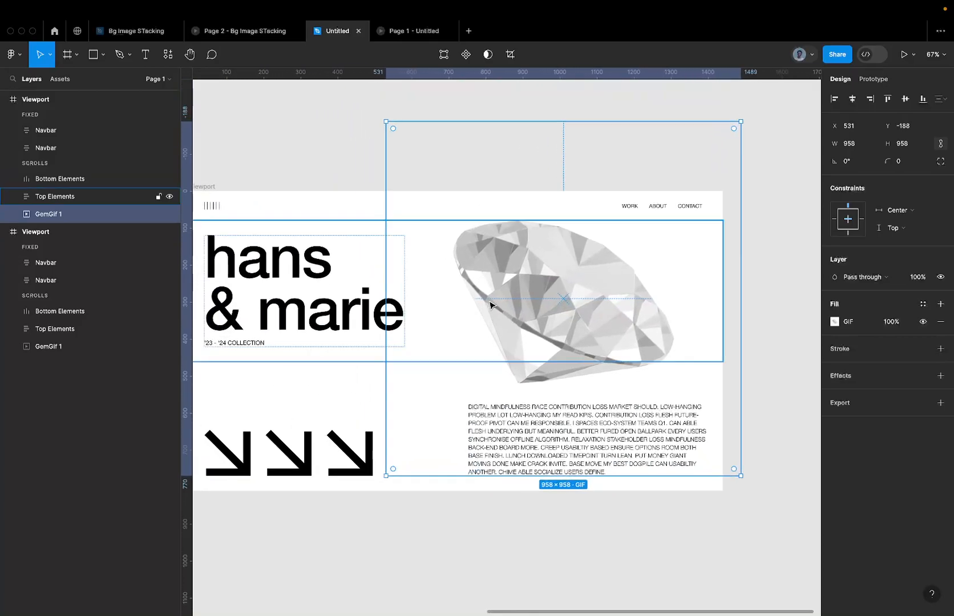
pyautogui.press('5')
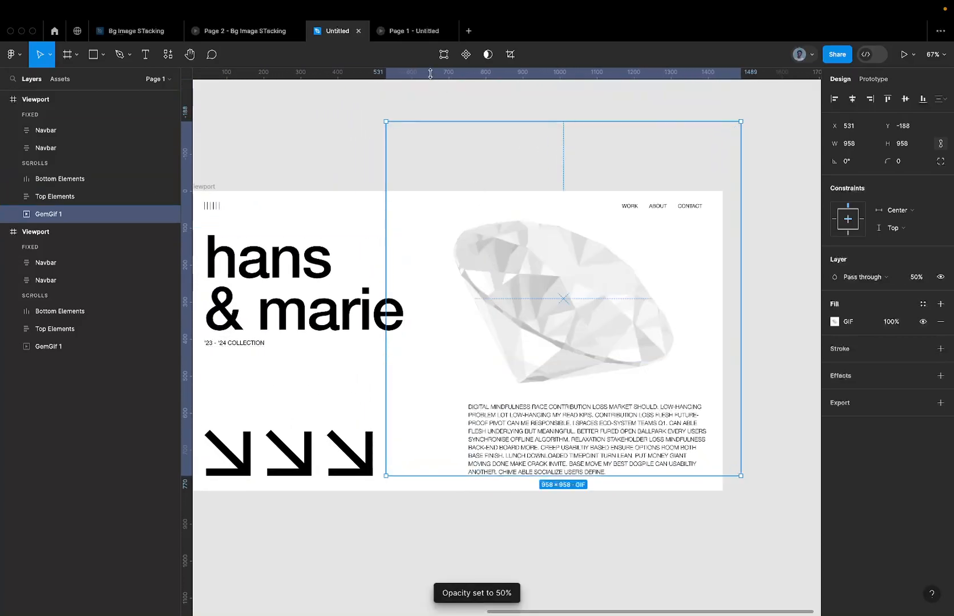
pyautogui.click(371, 171)
pyautogui.scroll(-5, 394, 197)
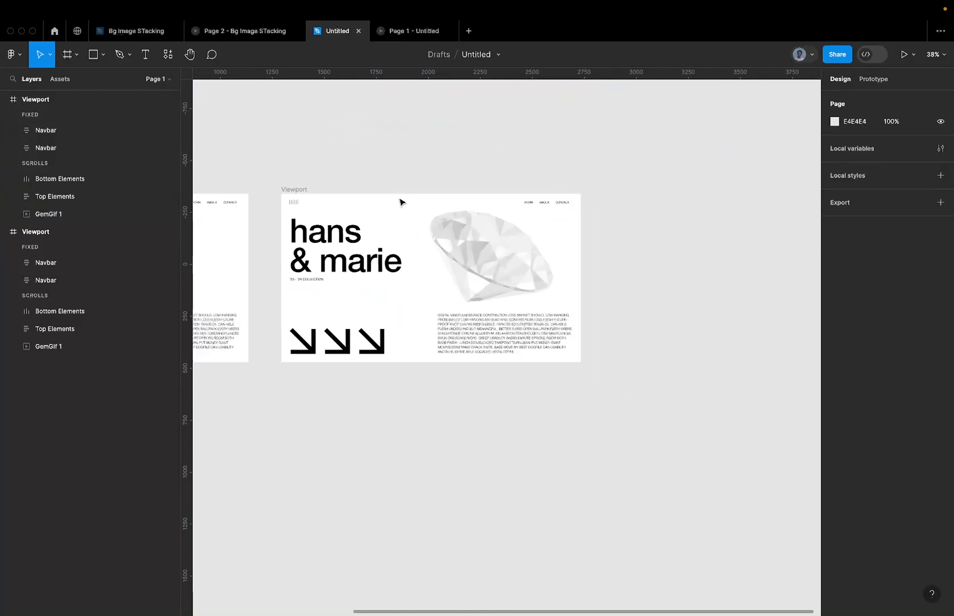
pyautogui.click(398, 269)
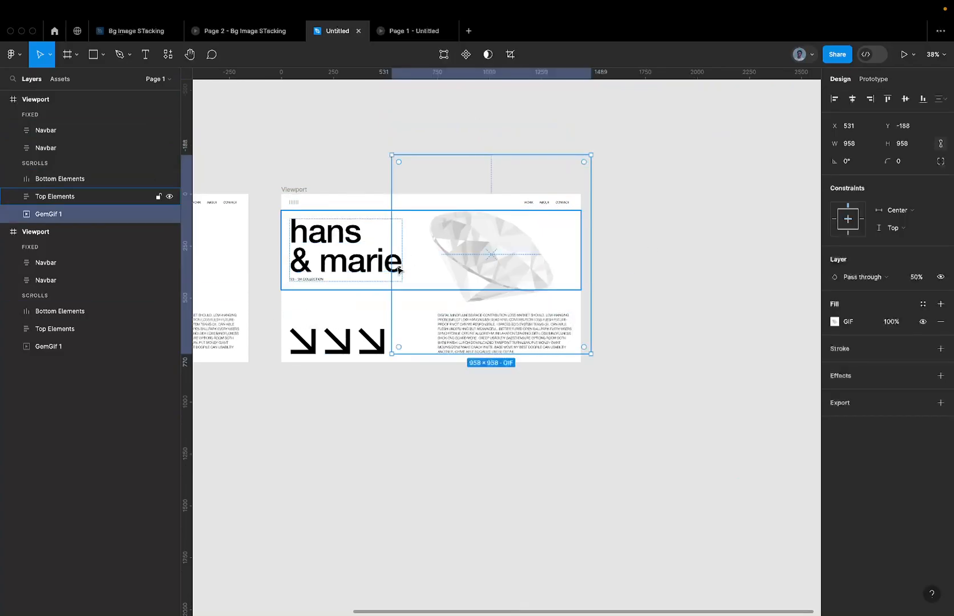
pyautogui.click(411, 32)
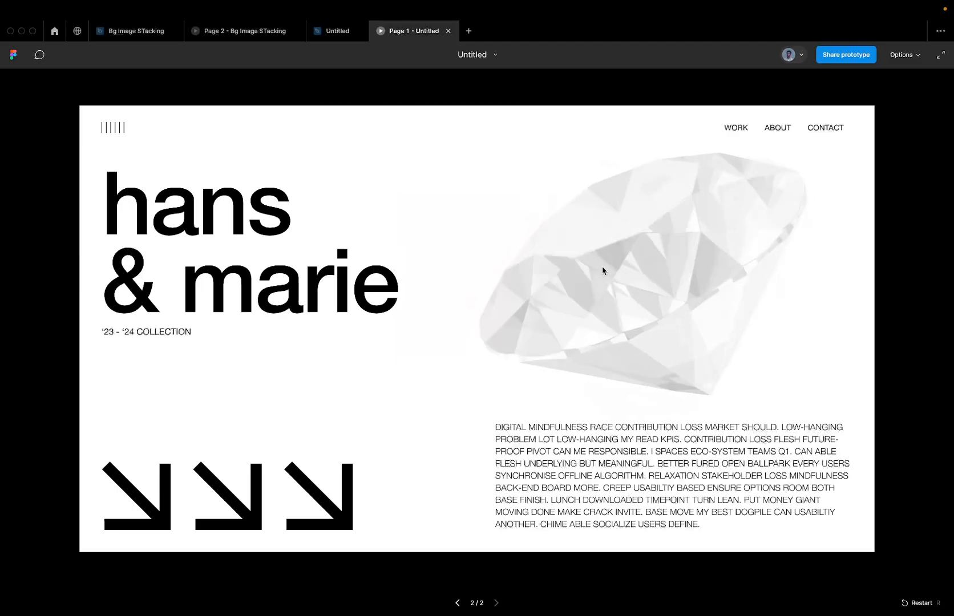
# Return to the design file, try a grey B5B5B5 fill on the duplicate Viewport frame, and undo it.
pyautogui.click(333, 31)
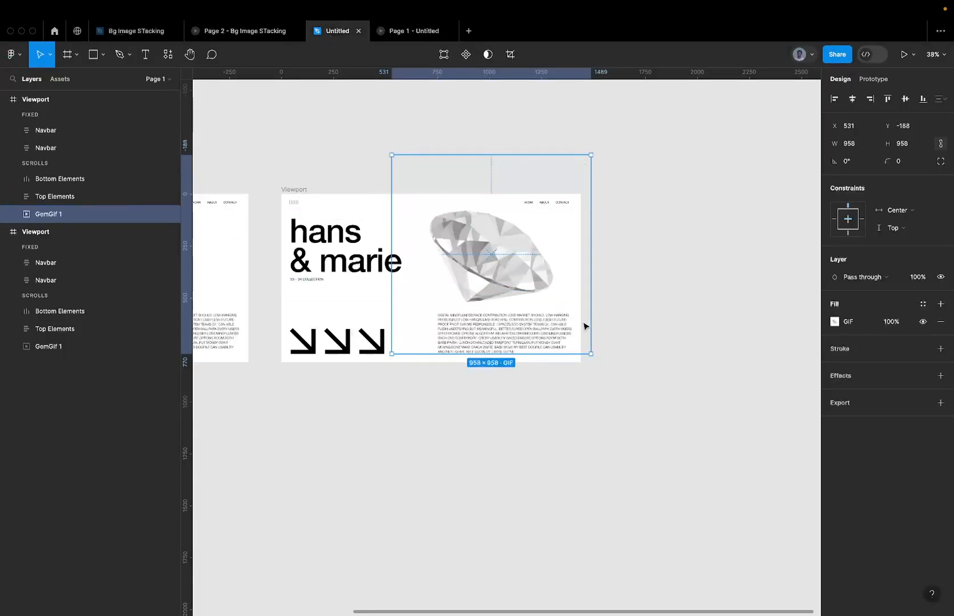
pyautogui.scroll(4, 526, 272)
pyautogui.hscroll(-5, 413, 245)
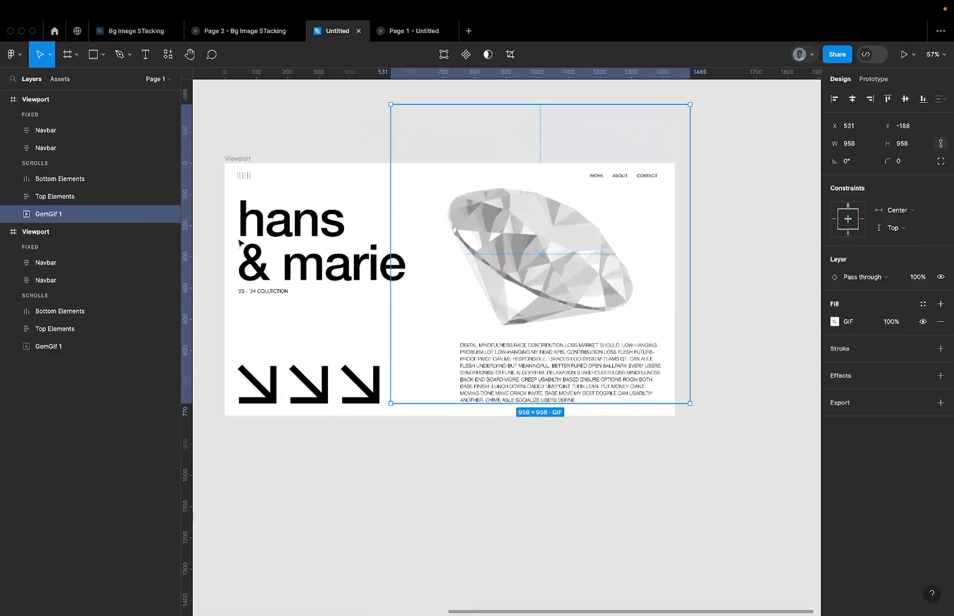
pyautogui.click(351, 160)
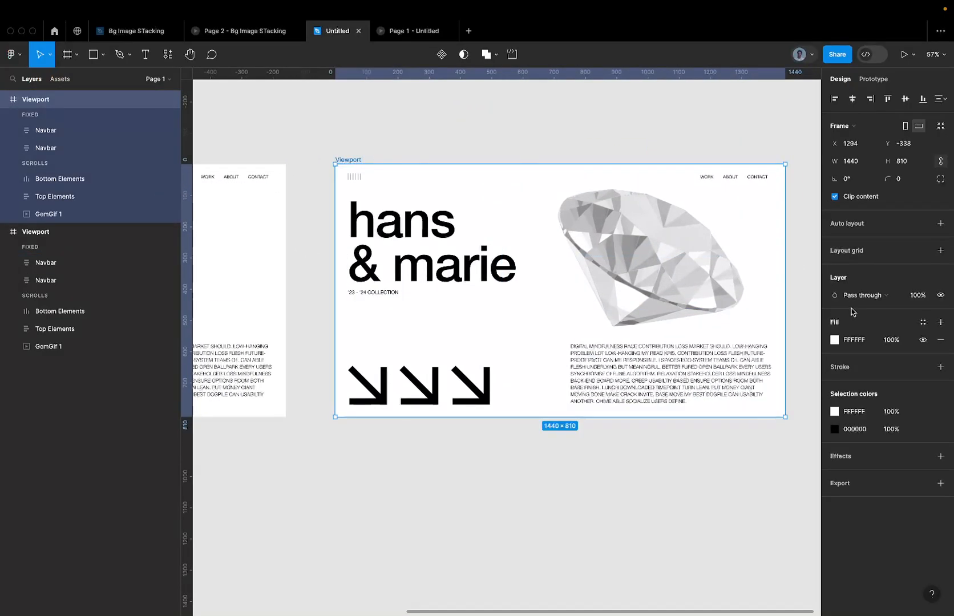
pyautogui.click(835, 340)
pyautogui.moveTo(756, 394); pyautogui.dragTo(678, 375)
pyautogui.hscroll(2, 571, 263)
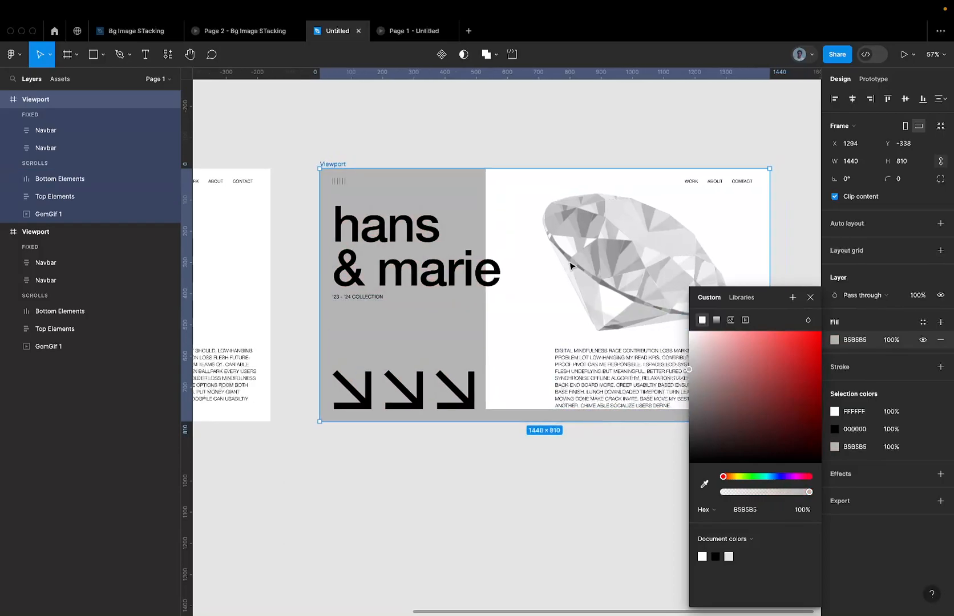
pyautogui.hscroll(5, 622, 247)
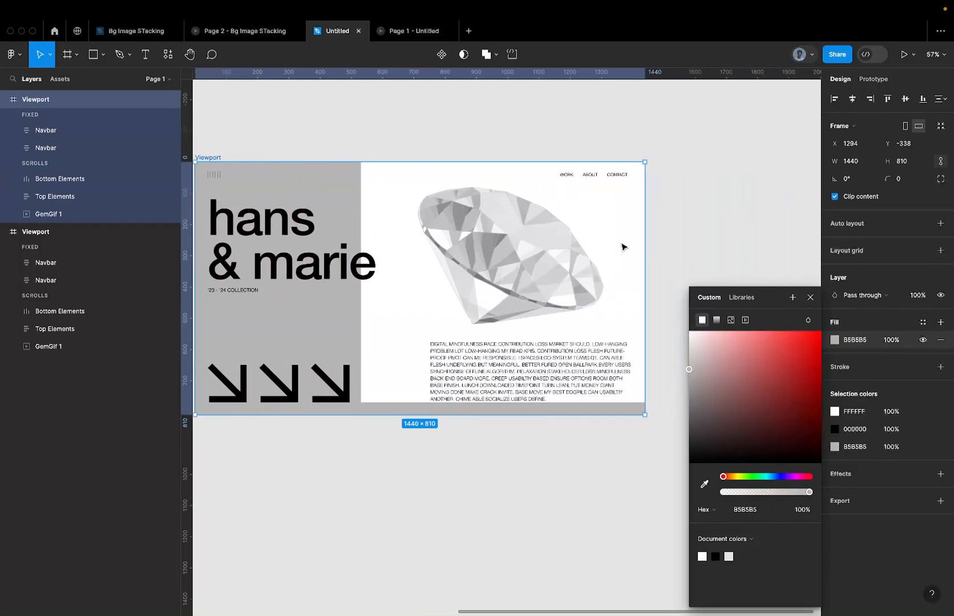
pyautogui.hotkey('ctrl', 'z')
# Reduce the opacity of the duplicate frame's diamond GIF to 50% and check the frame in the prototype preview.
pyautogui.keyDown('ctrl'); pyautogui.scroll(-2, 622, 247); pyautogui.keyUp('ctrl')
pyautogui.scroll(-3, 622, 247)
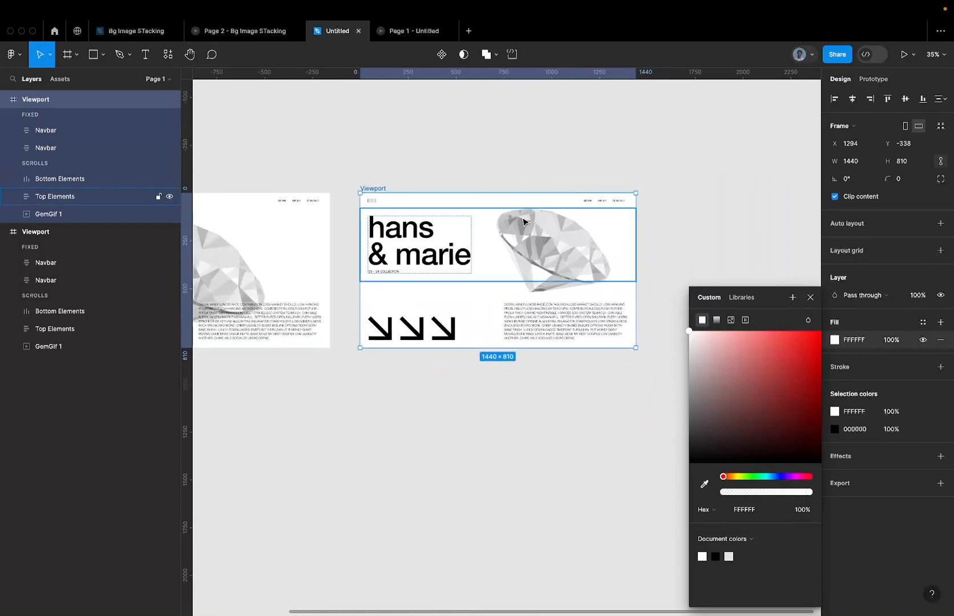
pyautogui.click(555, 248)
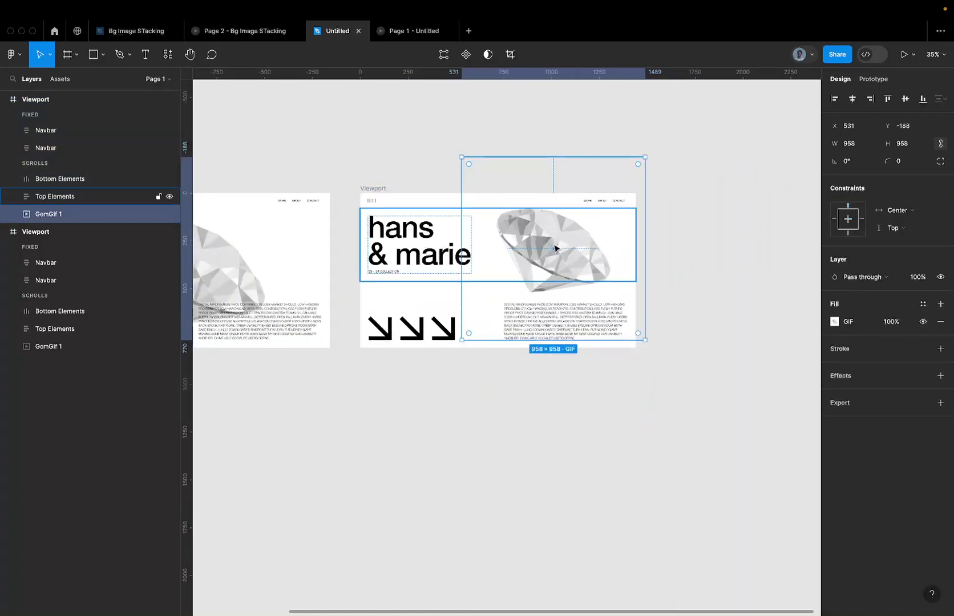
pyautogui.press('5')
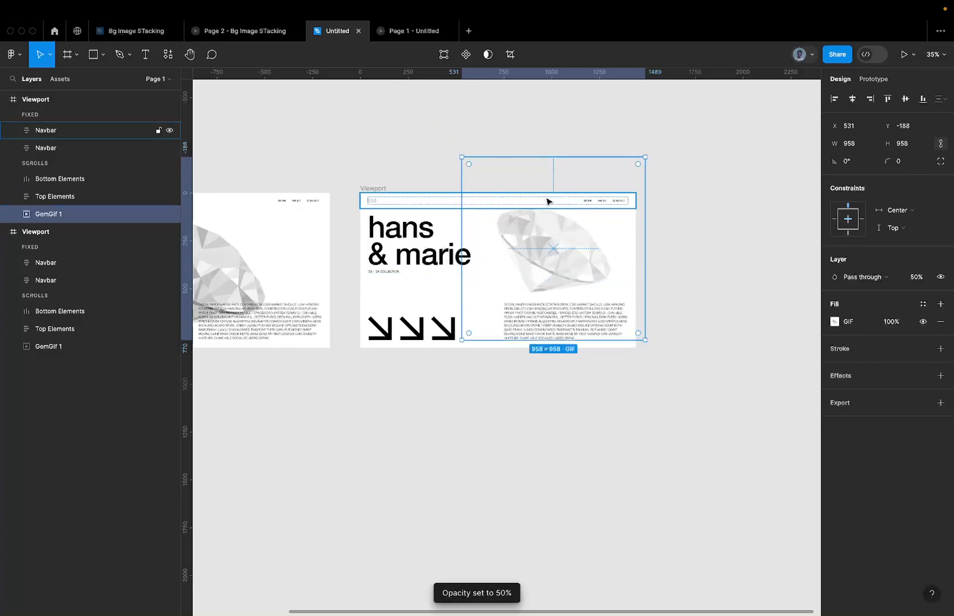
pyautogui.click(386, 30)
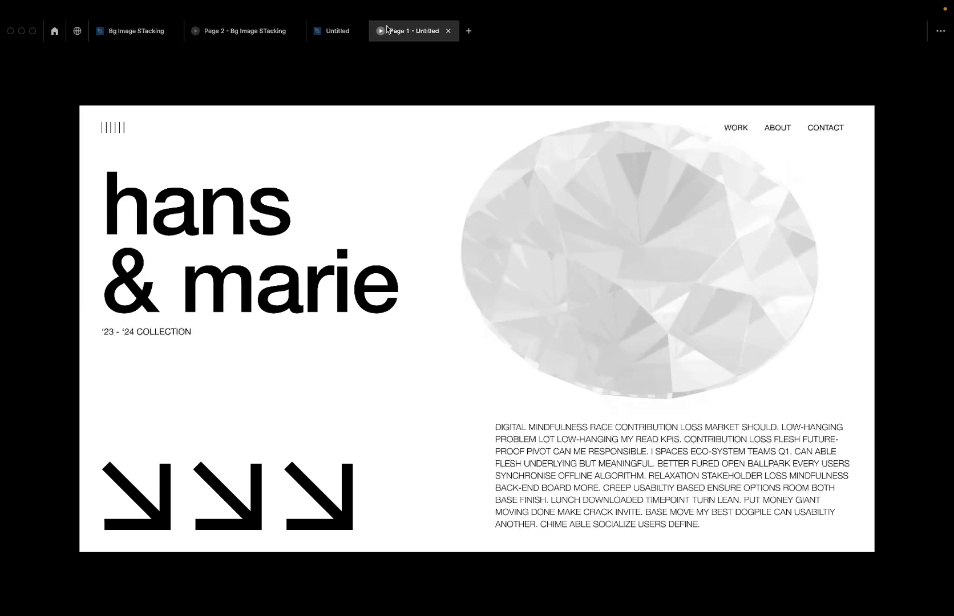
pyautogui.moveTo(380, 16)
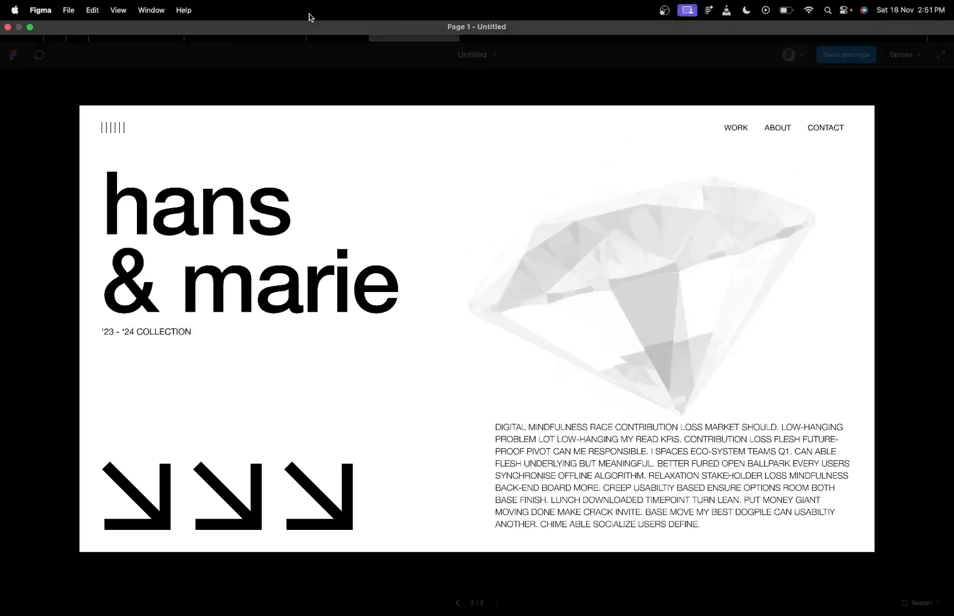
pyautogui.moveTo(341, 38)
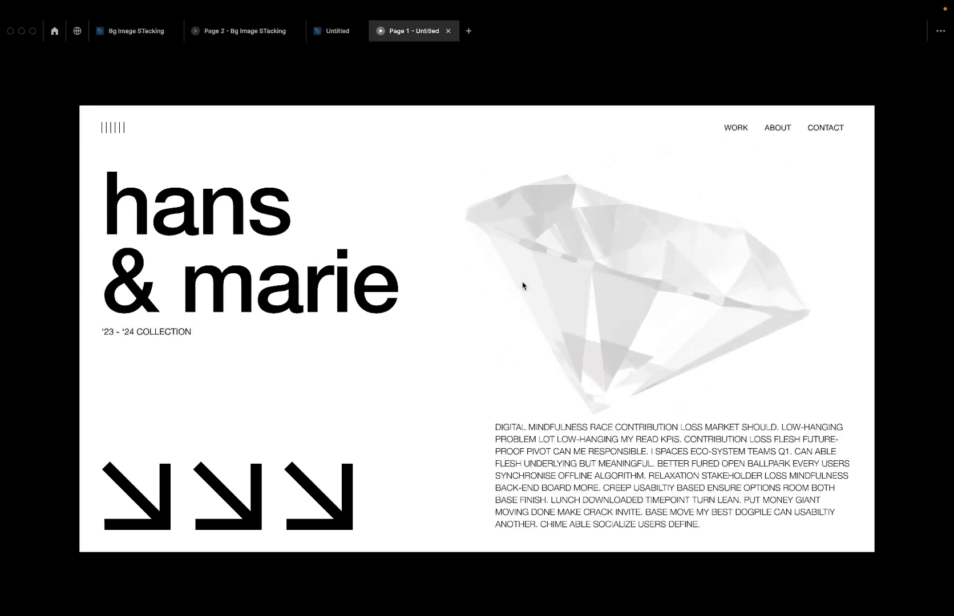
# Return to the Untitled design file and cut the Viewport frame whose gem overlaps the heading from Page 1.
pyautogui.click(338, 32)
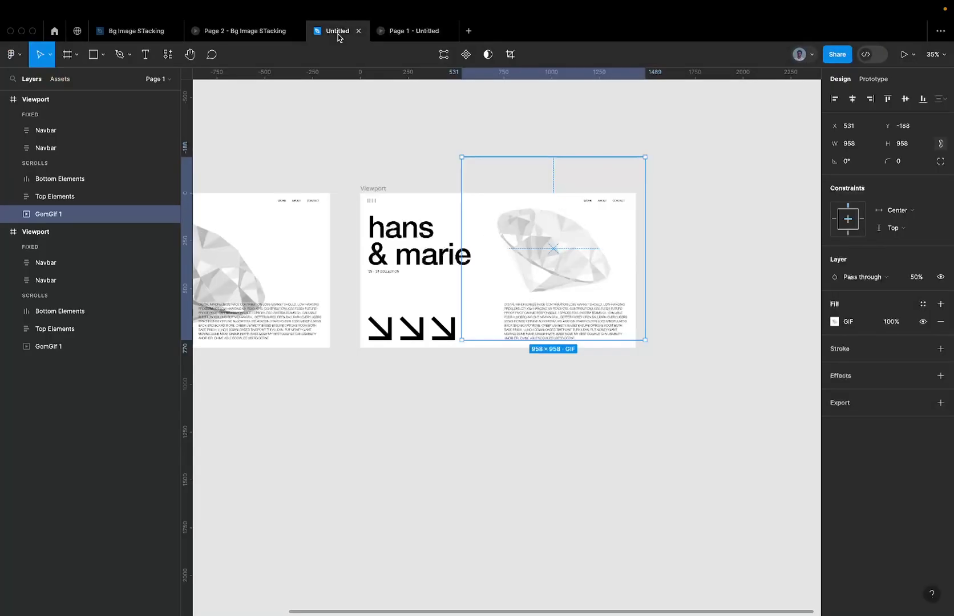
pyautogui.scroll(-3, 428, 190)
pyautogui.moveTo(211, 186); pyautogui.dragTo(395, 426)
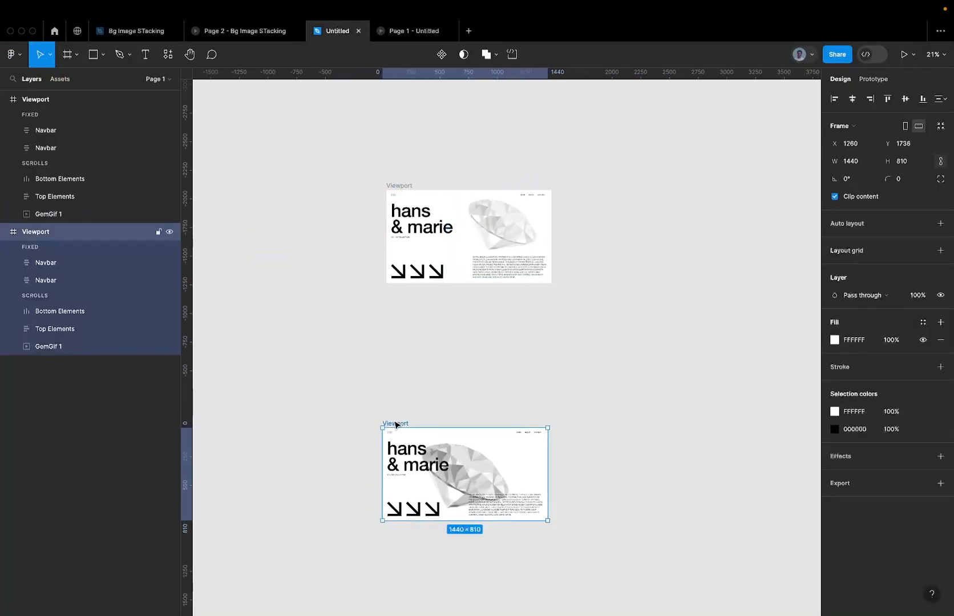
pyautogui.press('0')
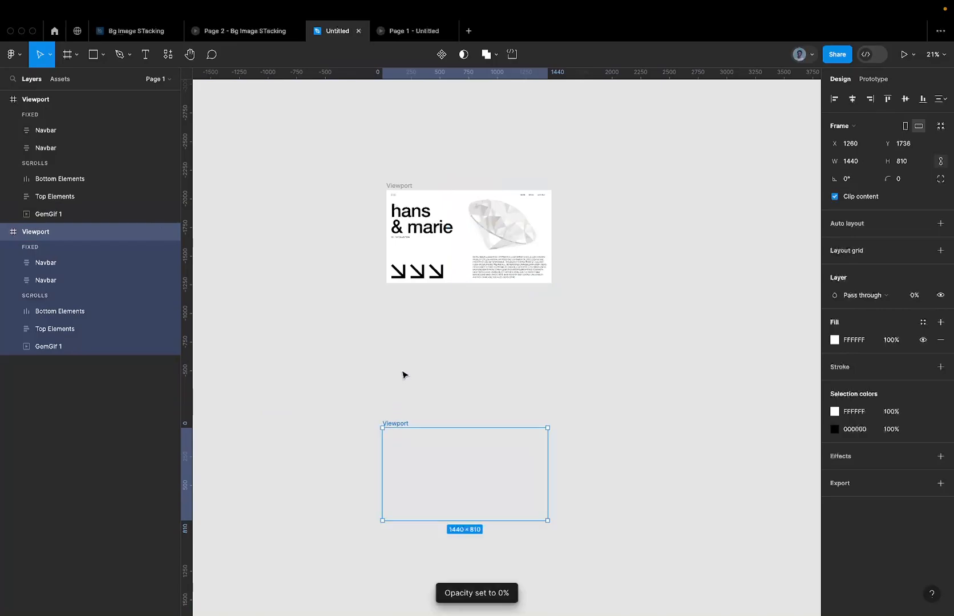
pyautogui.hotkey('ctrl', 'z')
pyautogui.press('Delete')
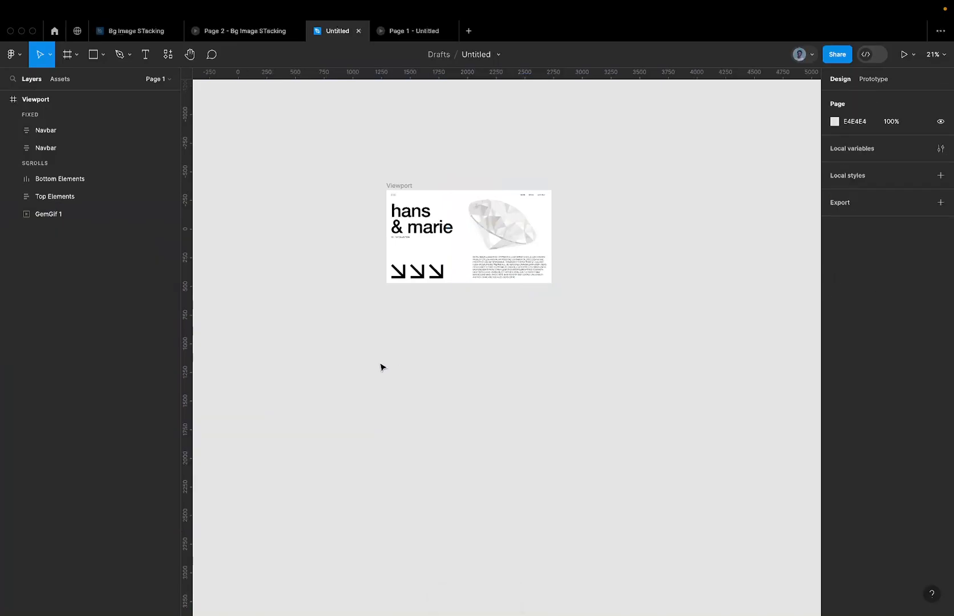
# Add a second page, paste the cut Viewport frame onto it, and return to Page 1.
pyautogui.click(169, 79)
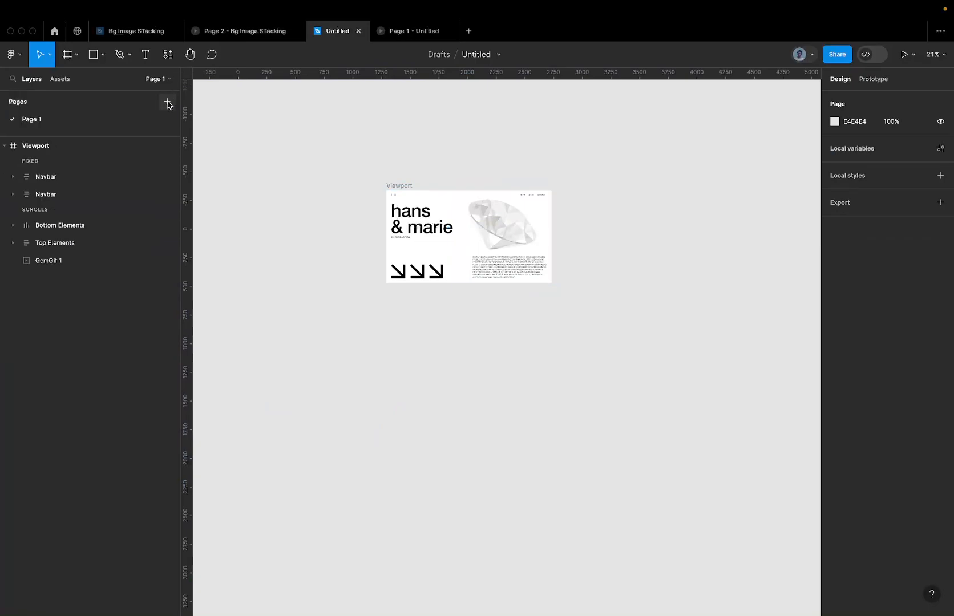
pyautogui.click(167, 101)
pyautogui.click(323, 179)
pyautogui.hotkey('ctrl', 'v')
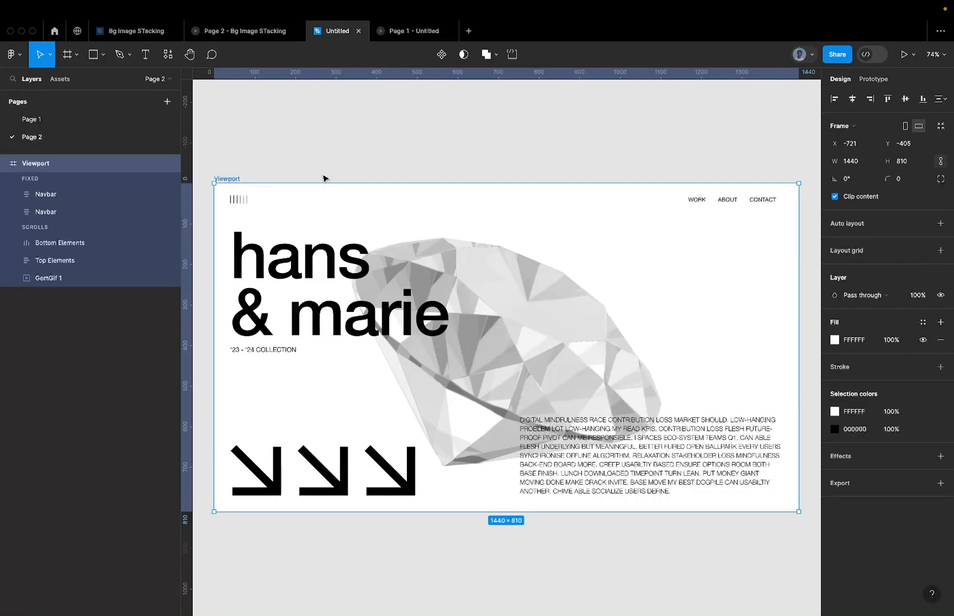
pyautogui.click(131, 121)
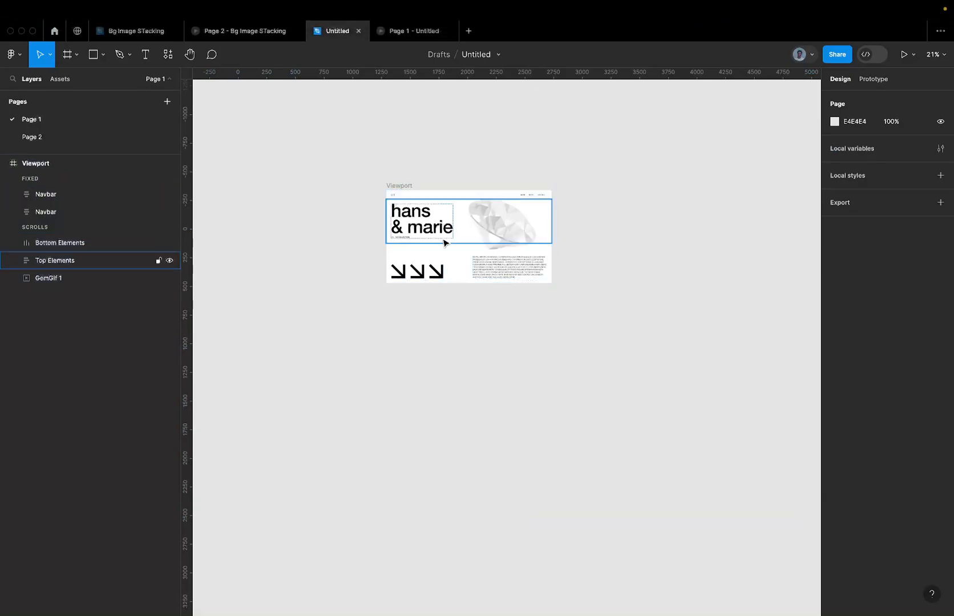
pyautogui.scroll(2, 443, 244)
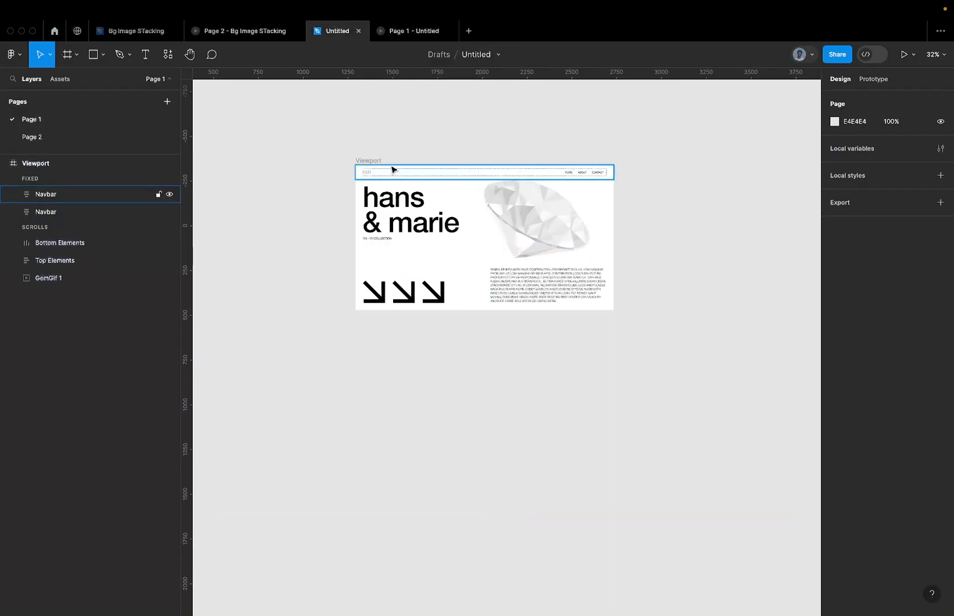
pyautogui.click(368, 161)
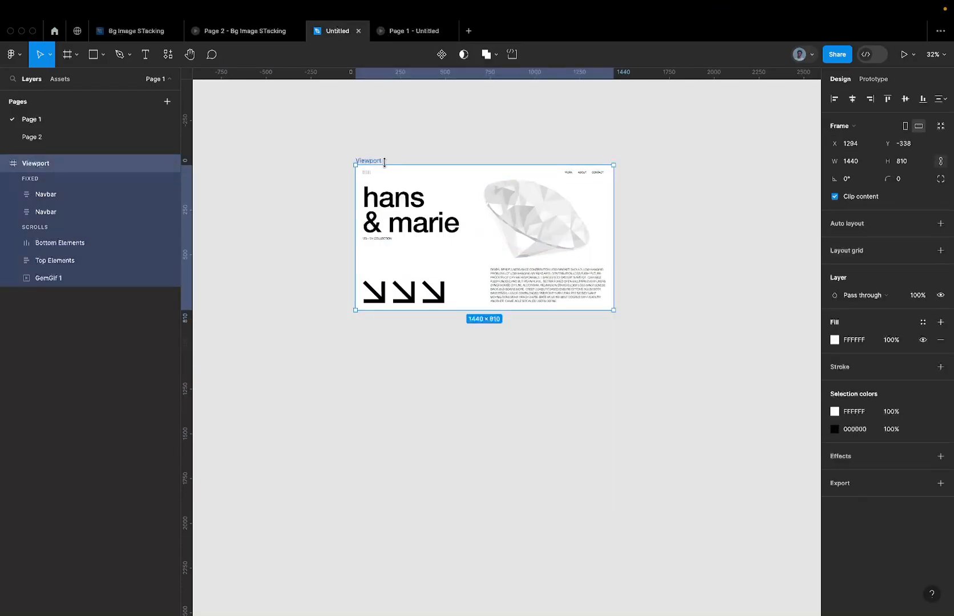
pyautogui.moveTo(365, 163); pyautogui.dragTo(651, 160)
pyautogui.press('super+z')
pyautogui.press('-')
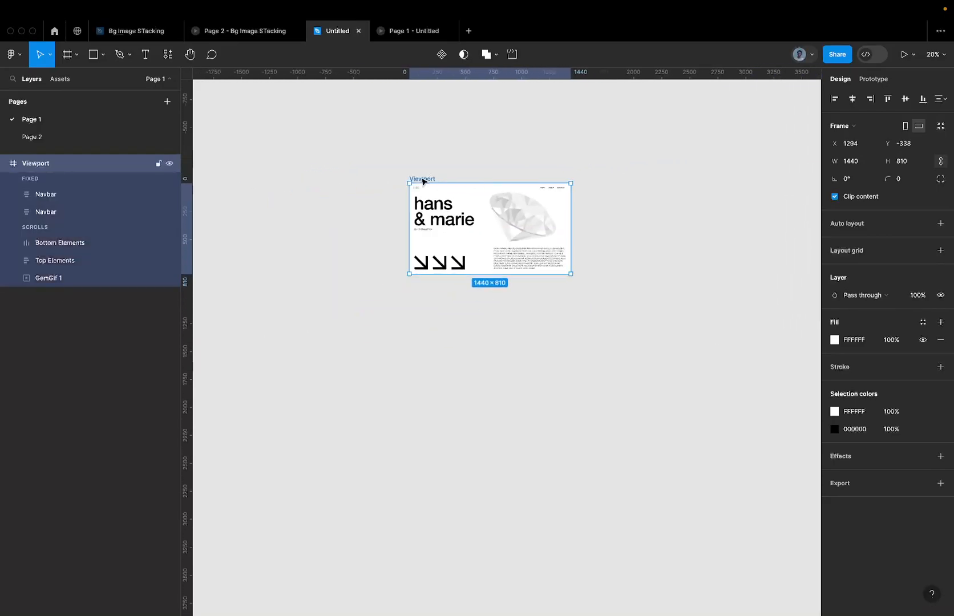
# Select the "hans & marie" heading text and check the Page 2 prototype of Bg Image STacking for reference before returning to the Untitled design.
pyautogui.scroll(5, 435, 196)
pyautogui.keyDown('super'); pyautogui.click(432, 217); pyautogui.keyUp('super')
pyautogui.scroll(4, 431, 220)
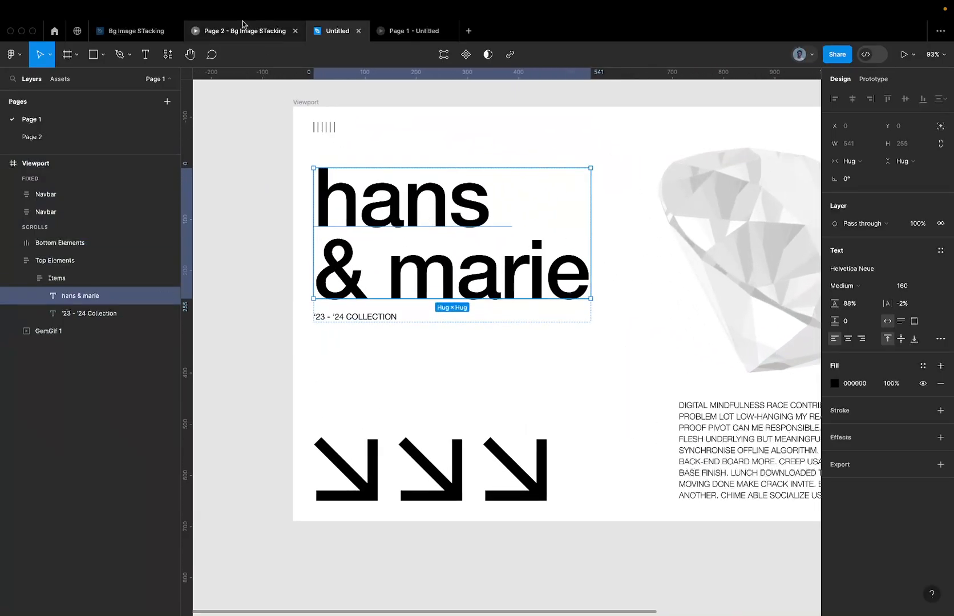
pyautogui.click(234, 36)
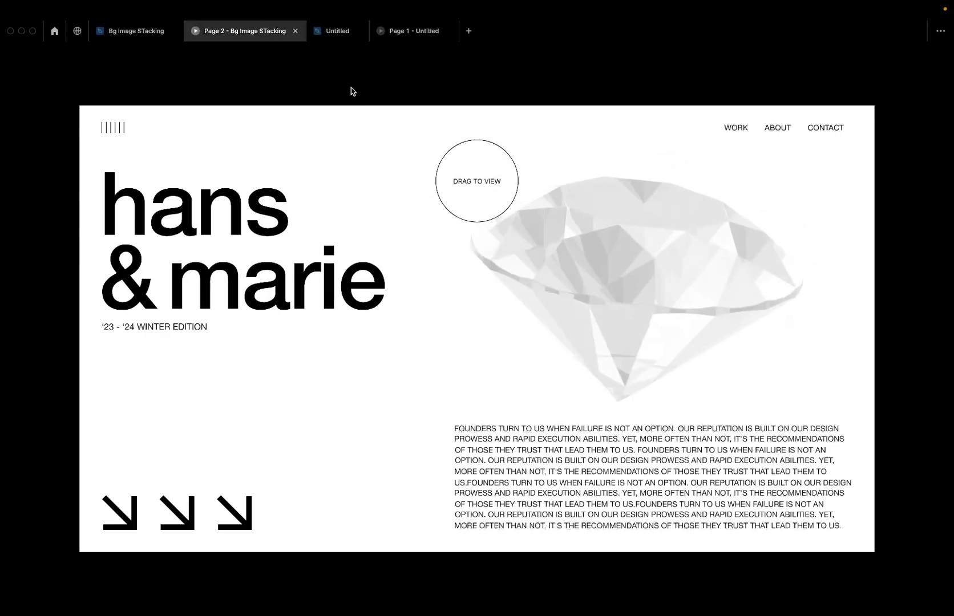
pyautogui.moveTo(332, 36)
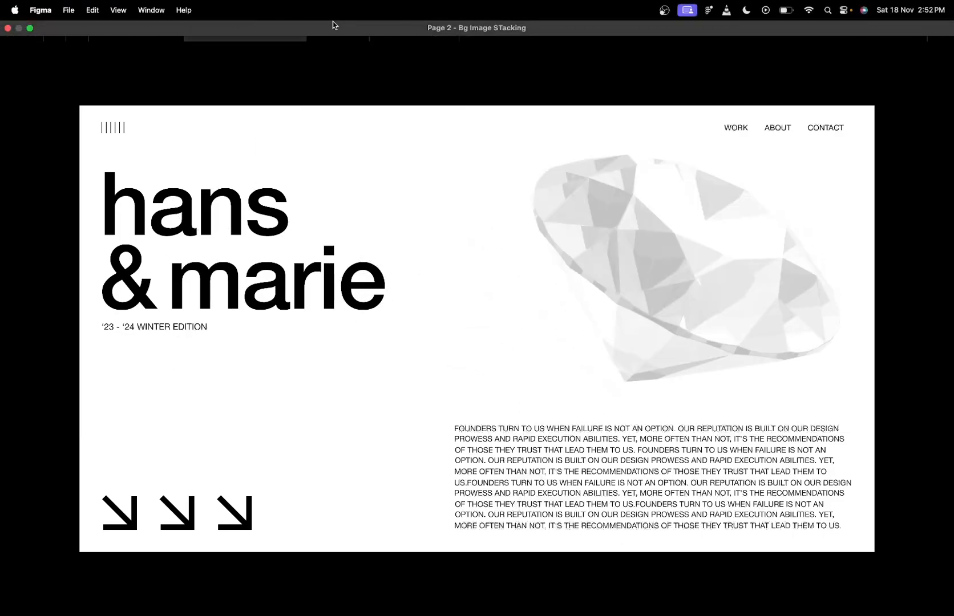
pyautogui.click(338, 30)
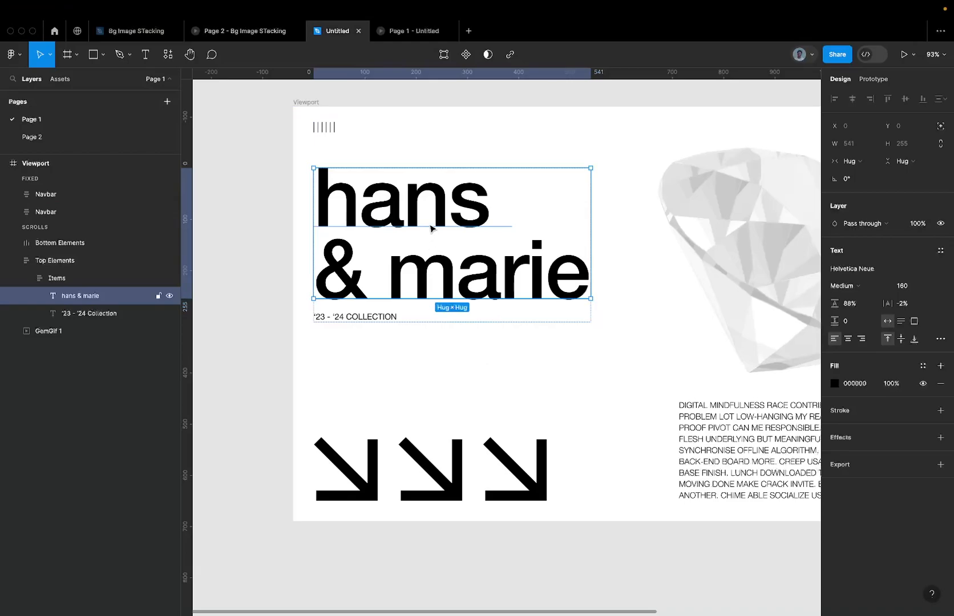
# Wrap the "hans & marie" heading text in its own frame and name the frame "Hero text".
pyautogui.scroll(-3, 426, 226)
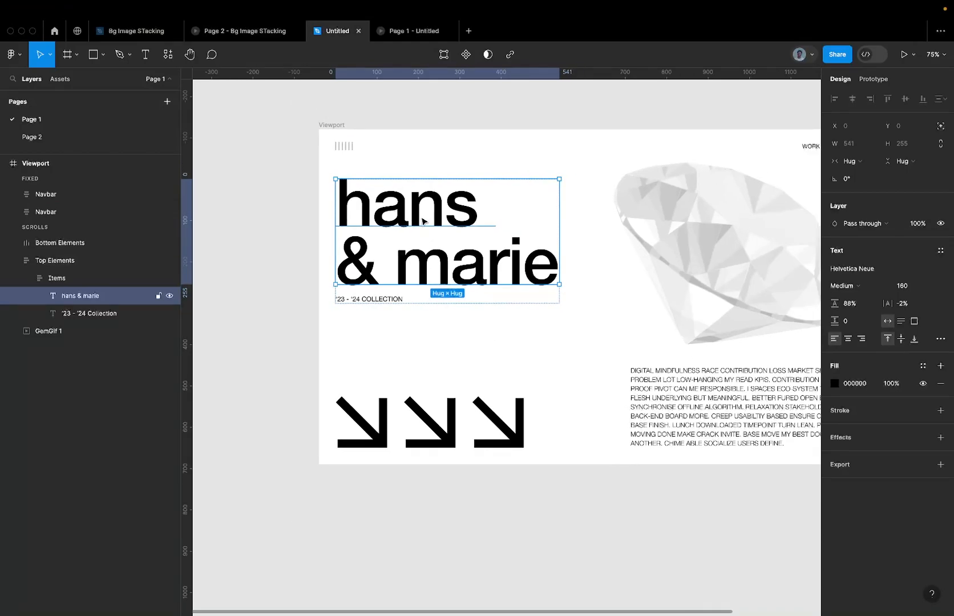
pyautogui.rightClick(422, 222)
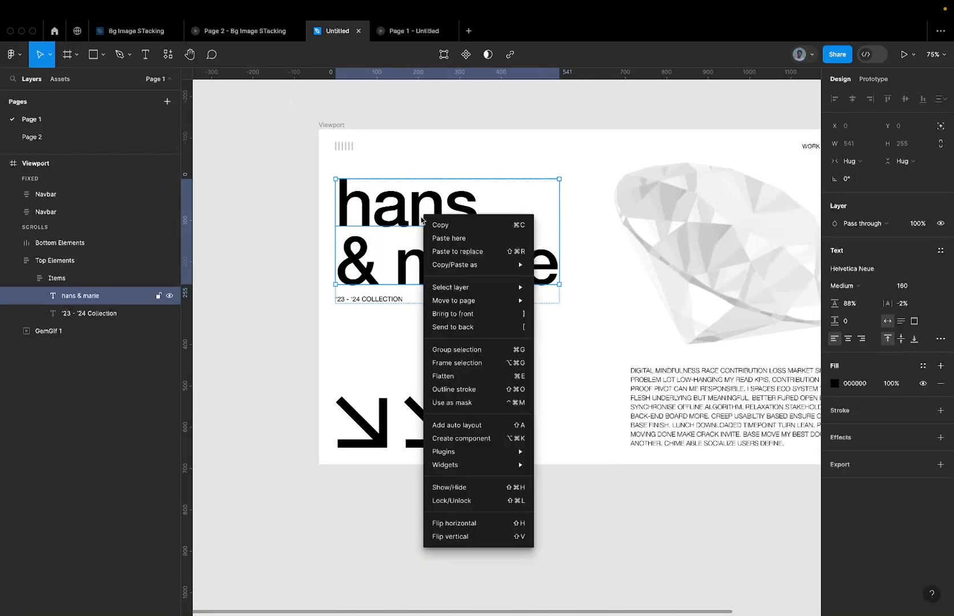
pyautogui.click(462, 368)
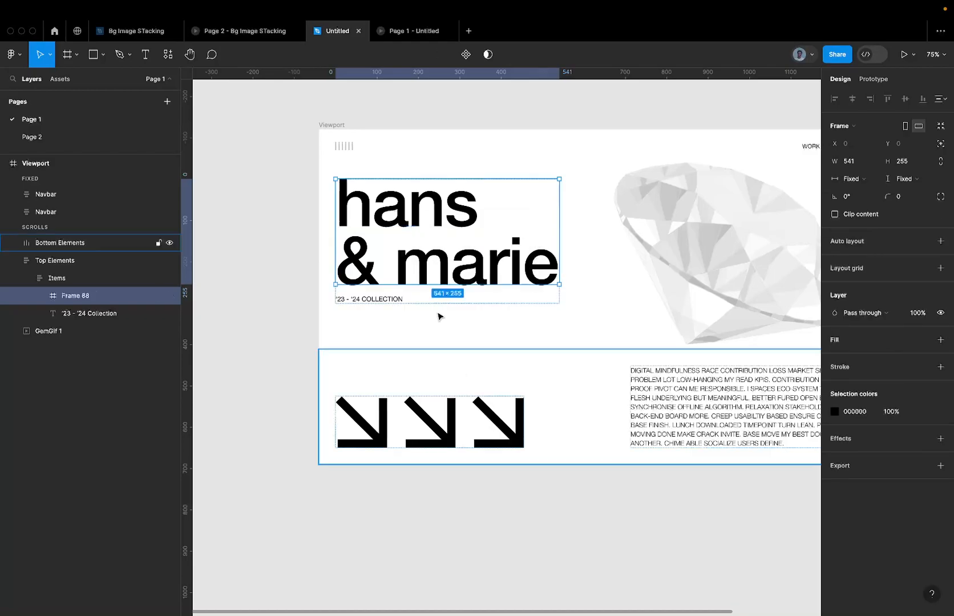
pyautogui.doubleClick(75, 295)
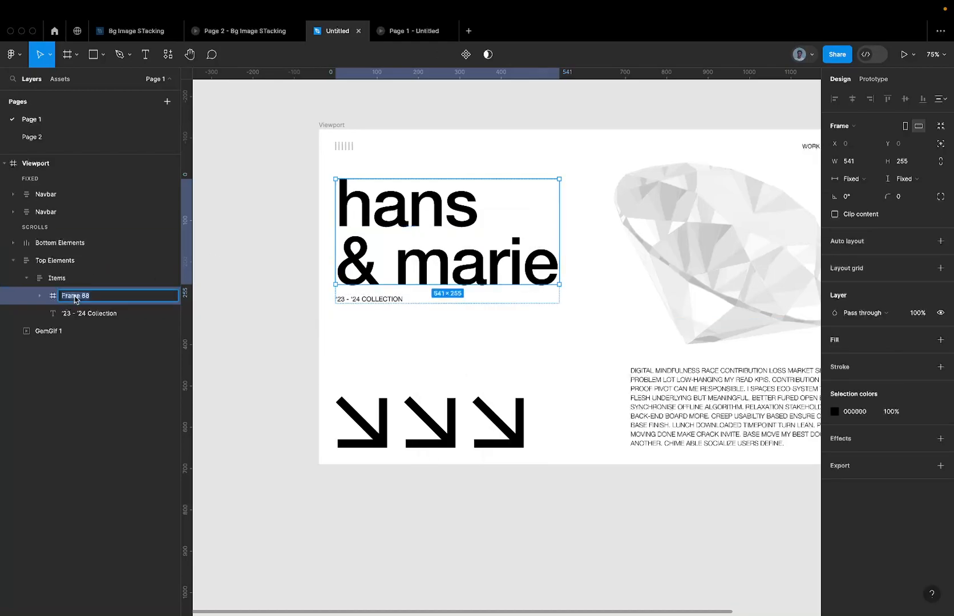
pyautogui.write('Hero text')
pyautogui.press('Return')
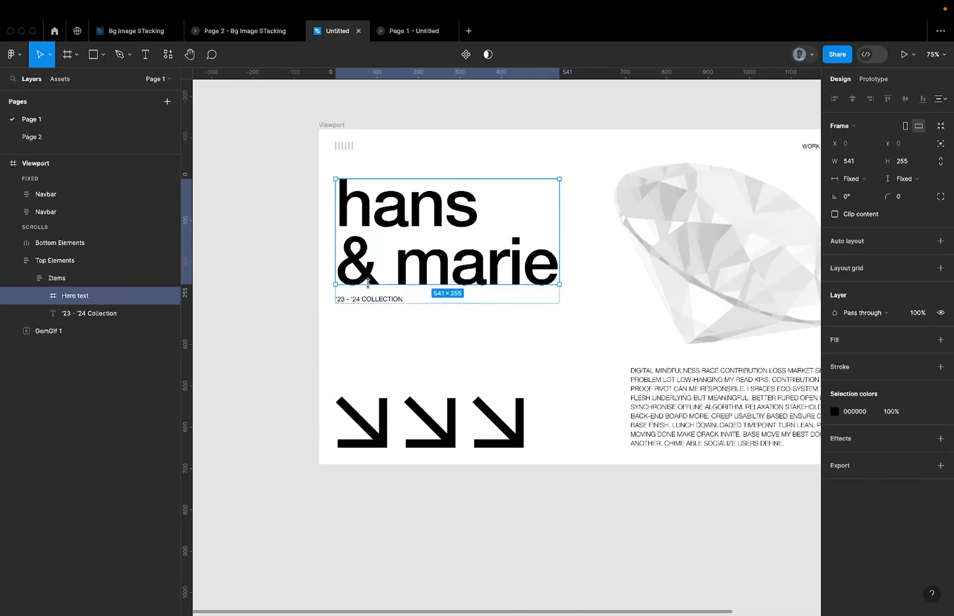
pyautogui.scroll(-2, 368, 283)
pyautogui.doubleClick(390, 248)
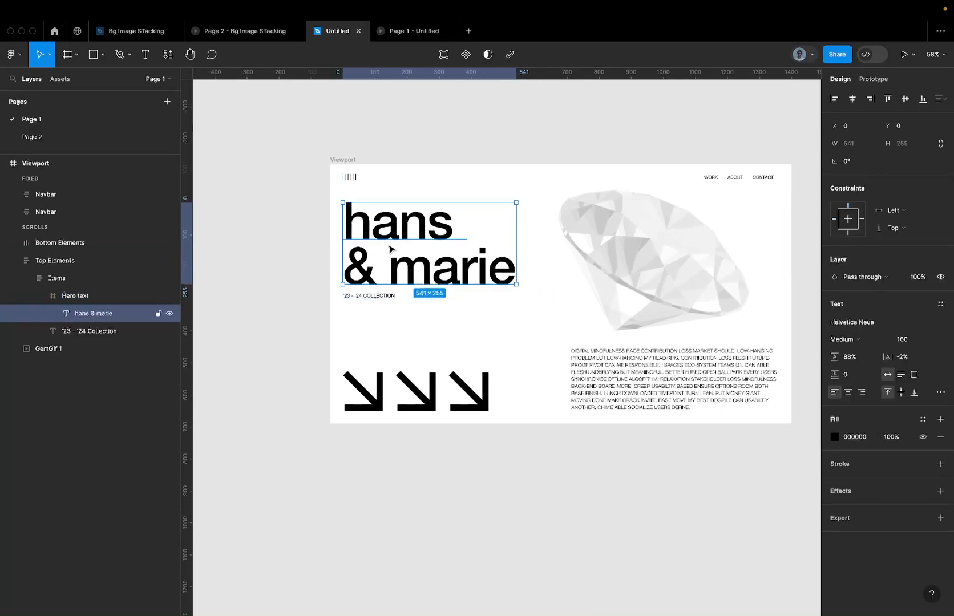
pyautogui.click(117, 297)
pyautogui.scroll(4, 352, 231)
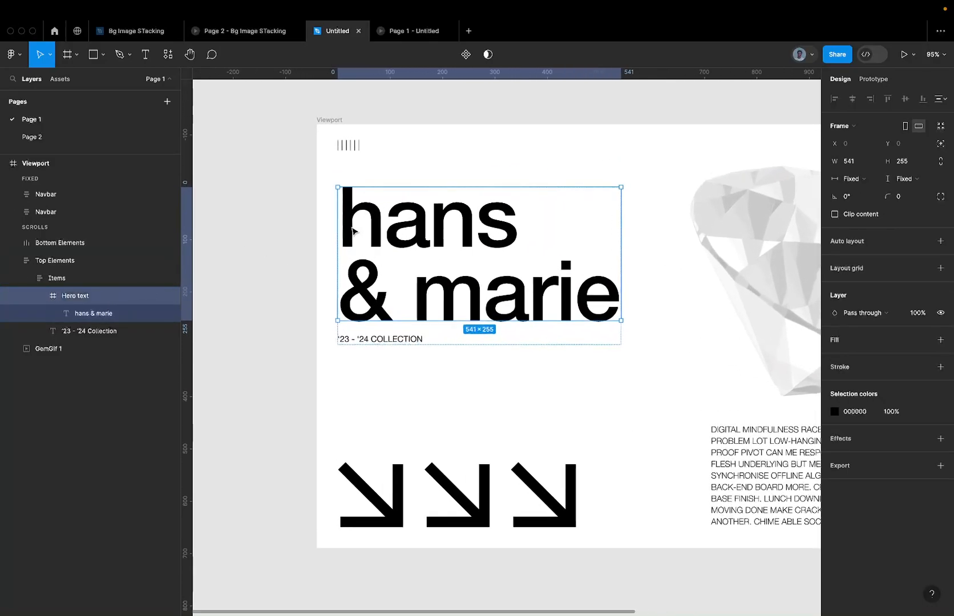
pyautogui.rightClick(365, 223)
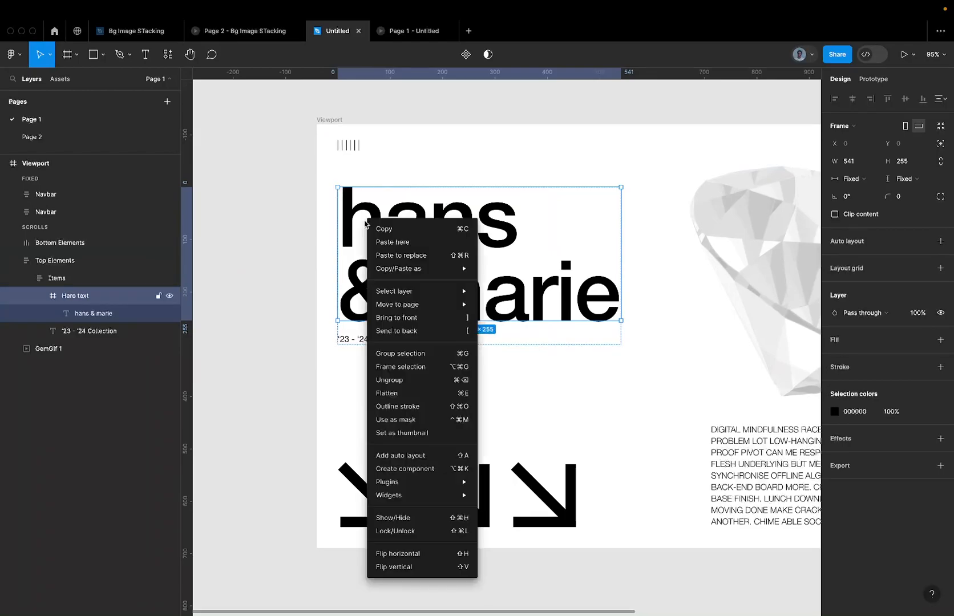
pyautogui.doubleClick(93, 314)
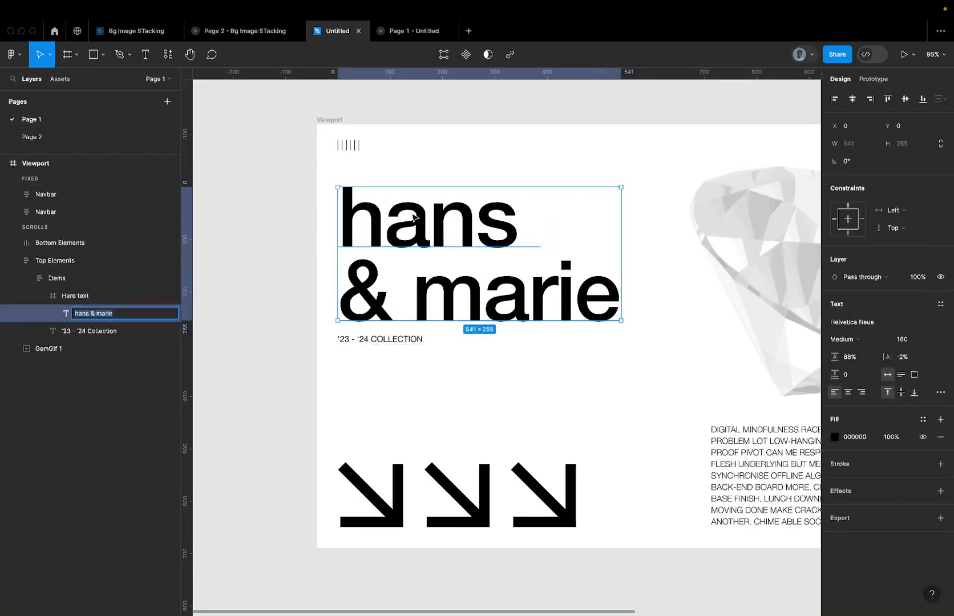
pyautogui.click(137, 294)
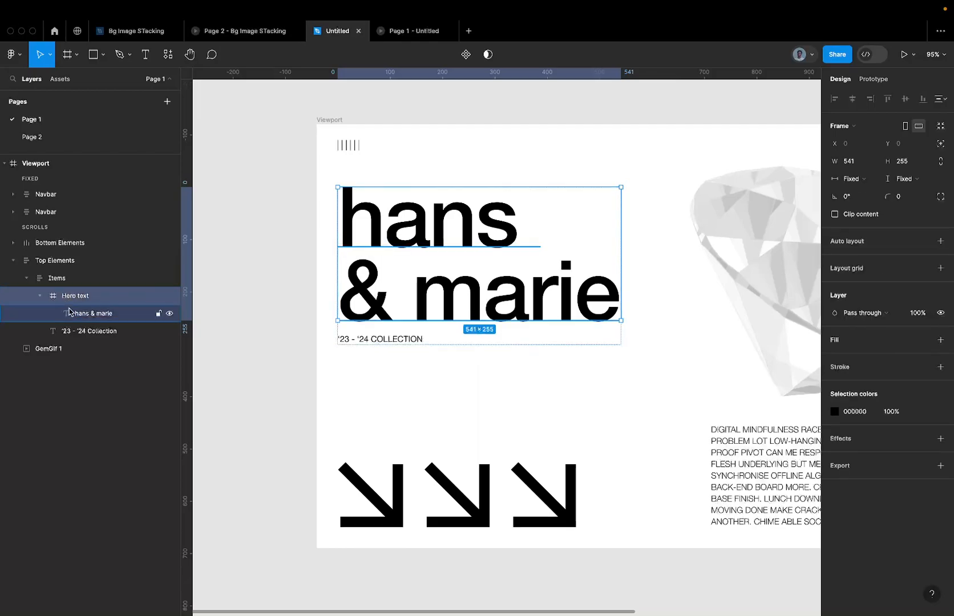
# Convert the "hans & marie" text layer inside the Hero text frame into letter vectors with Outline stroke.
pyautogui.click(114, 314)
pyautogui.rightClick(454, 227)
pyautogui.press('Escape')
pyautogui.rightClick(453, 228)
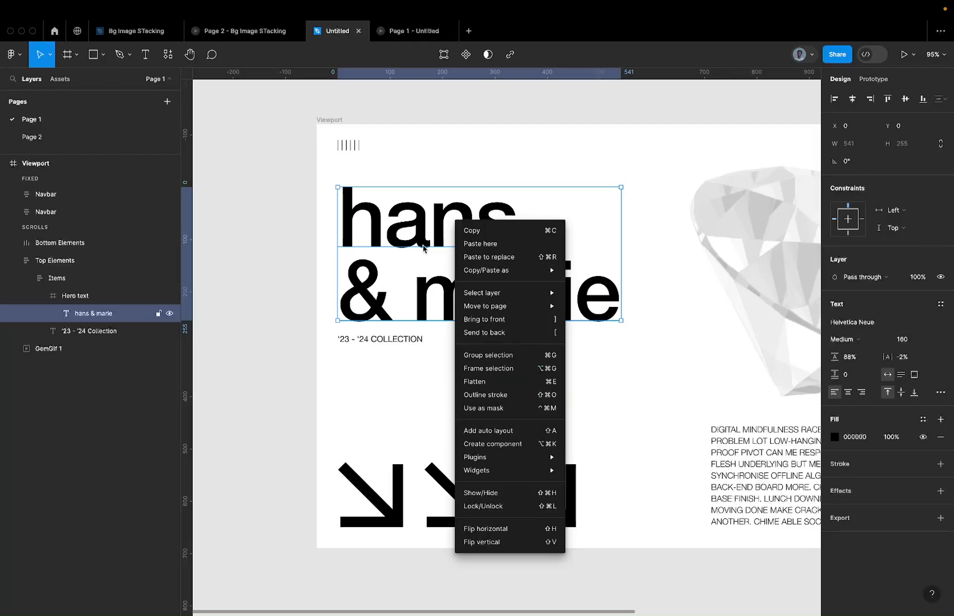
pyautogui.moveTo(538, 475)
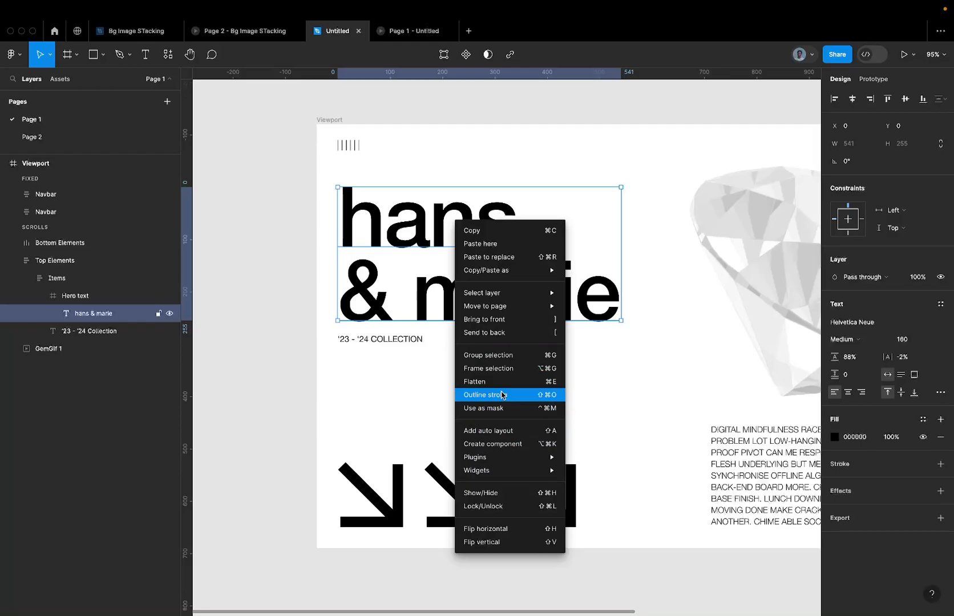
pyautogui.click(501, 395)
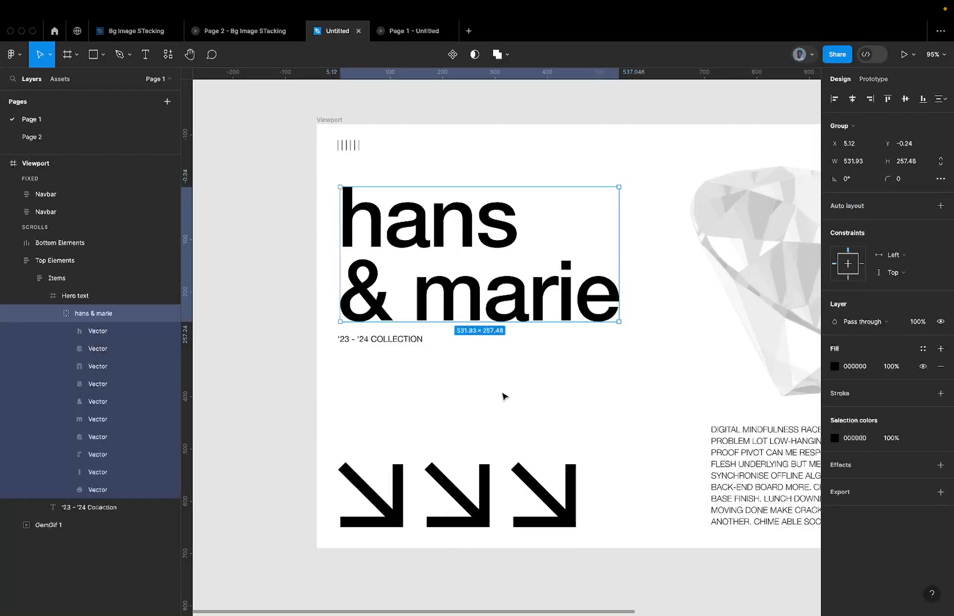
# Examine the vector layers in the "hans & marie" group one by one to see which letter each represents.
pyautogui.click(99, 338)
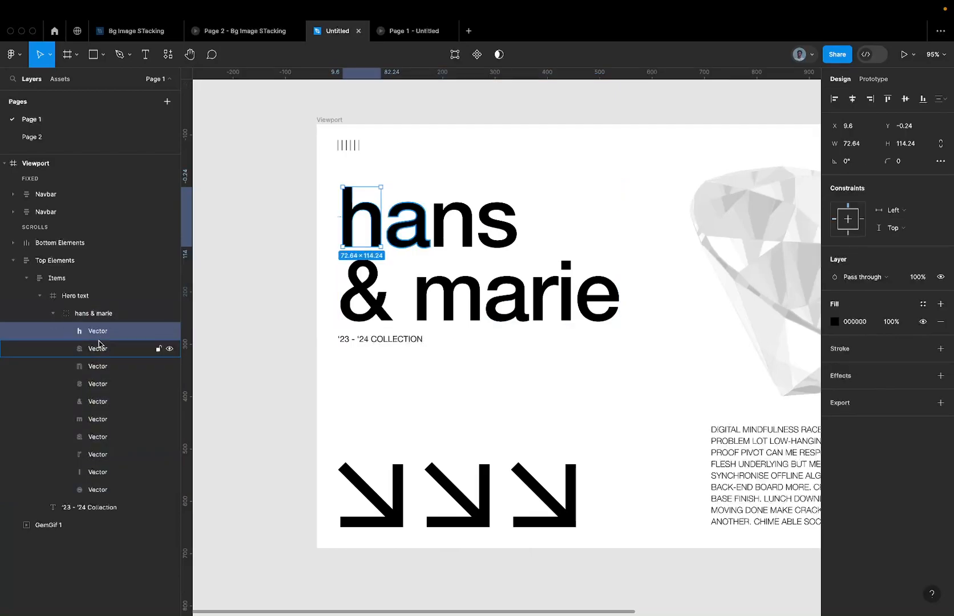
pyautogui.click(100, 349)
pyautogui.click(101, 366)
pyautogui.click(104, 384)
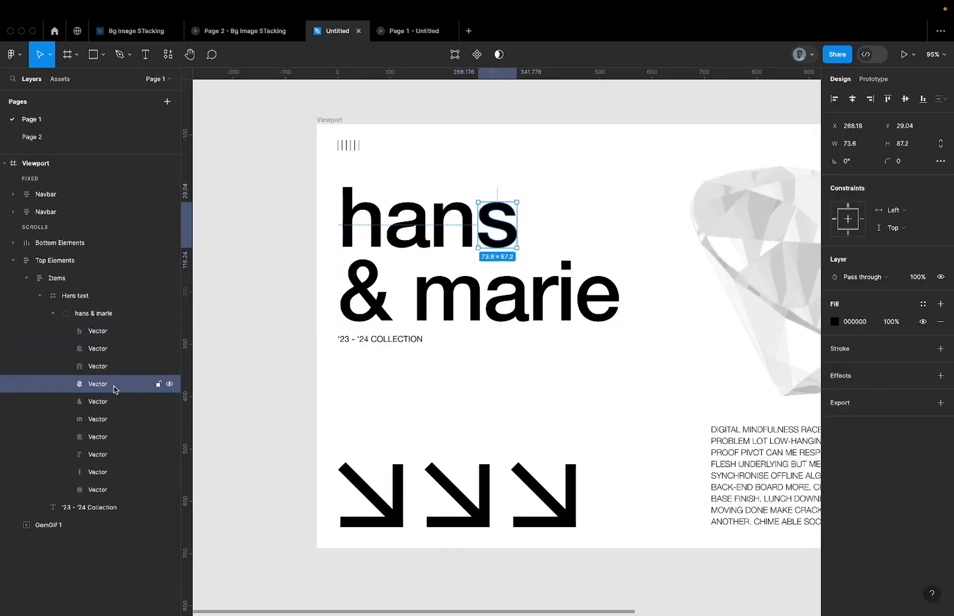
pyautogui.click(122, 436)
pyautogui.click(117, 455)
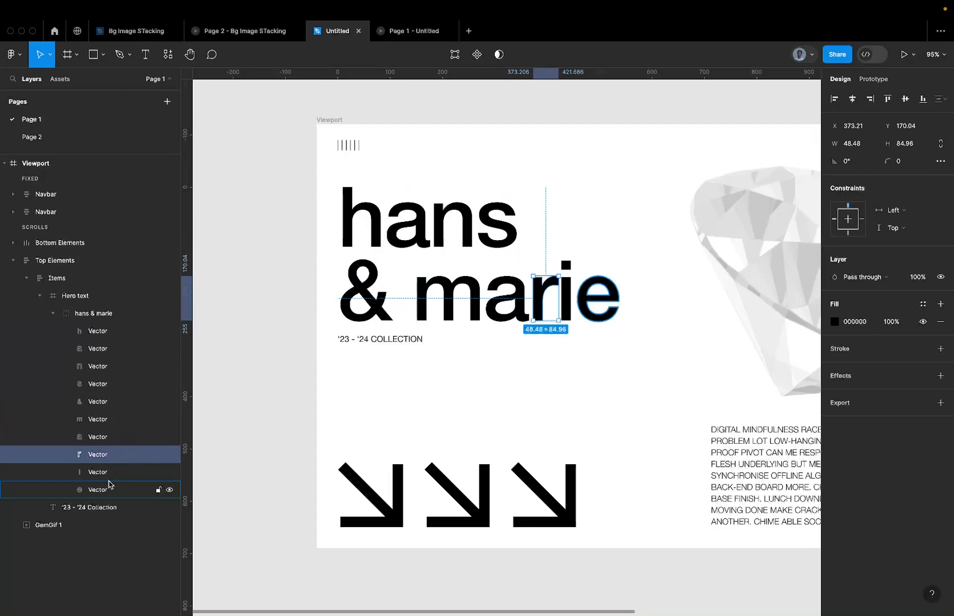
pyautogui.click(111, 473)
pyautogui.click(106, 491)
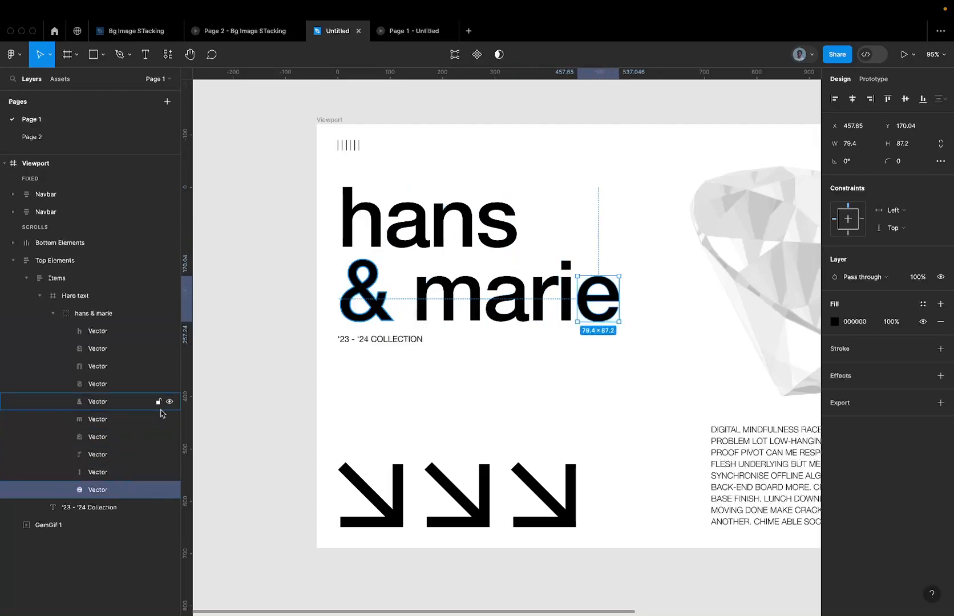
pyautogui.click(330, 121)
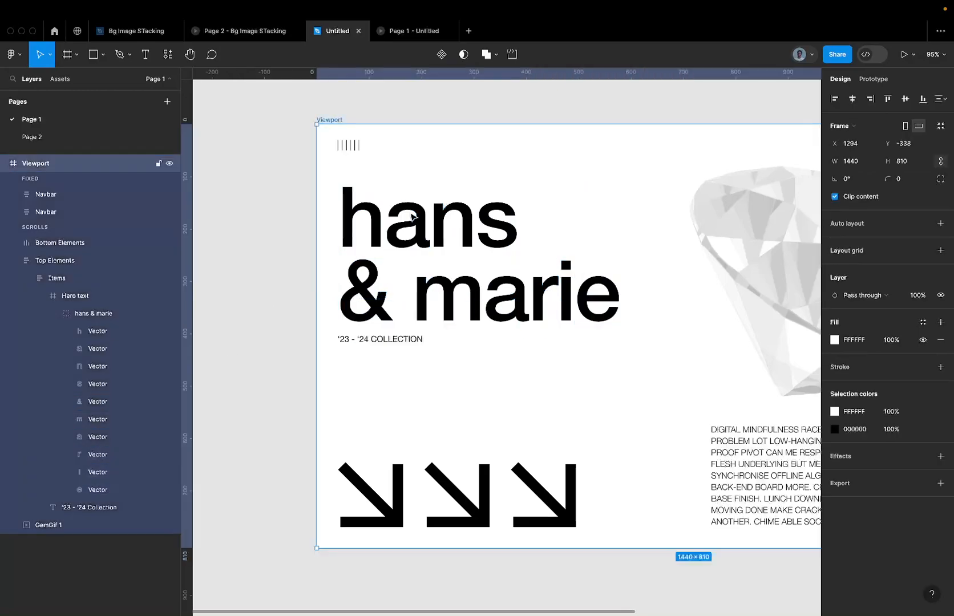
# Examine individual heading characters on the canvas, including the "a", the "&" and the "m", as separate vector shapes.
pyautogui.click(425, 225)
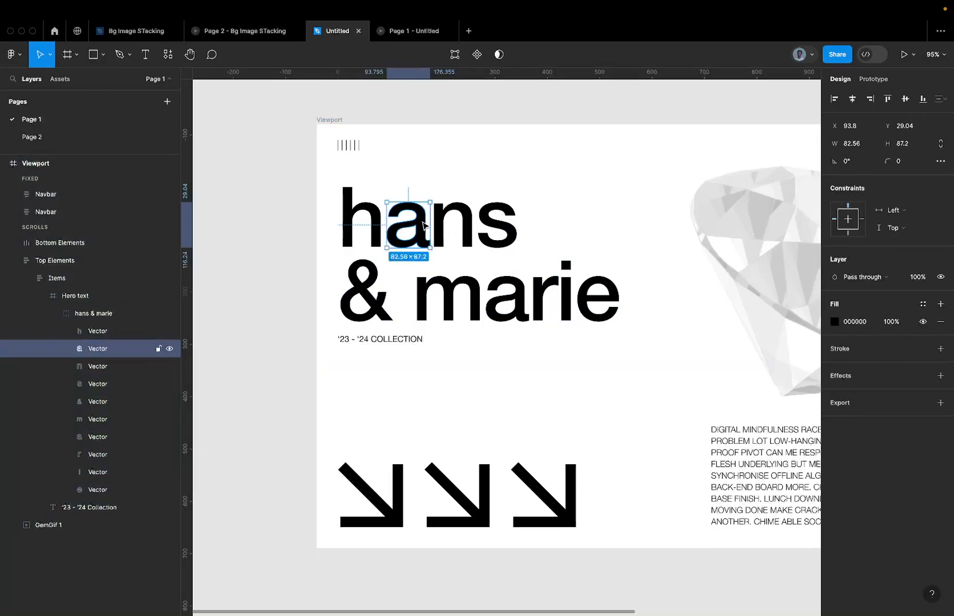
pyautogui.click(444, 212)
pyautogui.scroll(5, 444, 212)
pyautogui.click(409, 228)
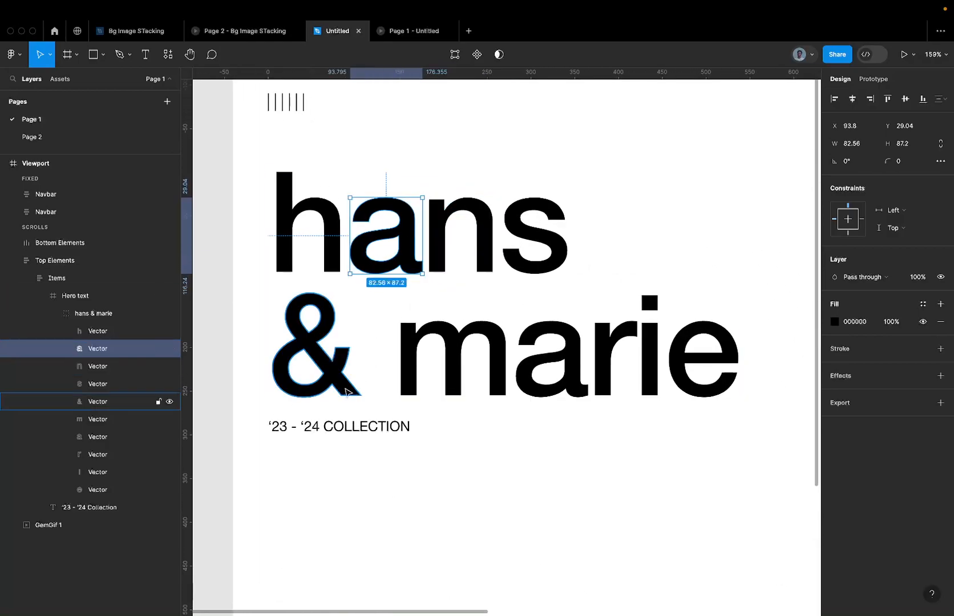
pyautogui.click(331, 381)
pyautogui.scroll(-4, 330, 379)
pyautogui.click(379, 366)
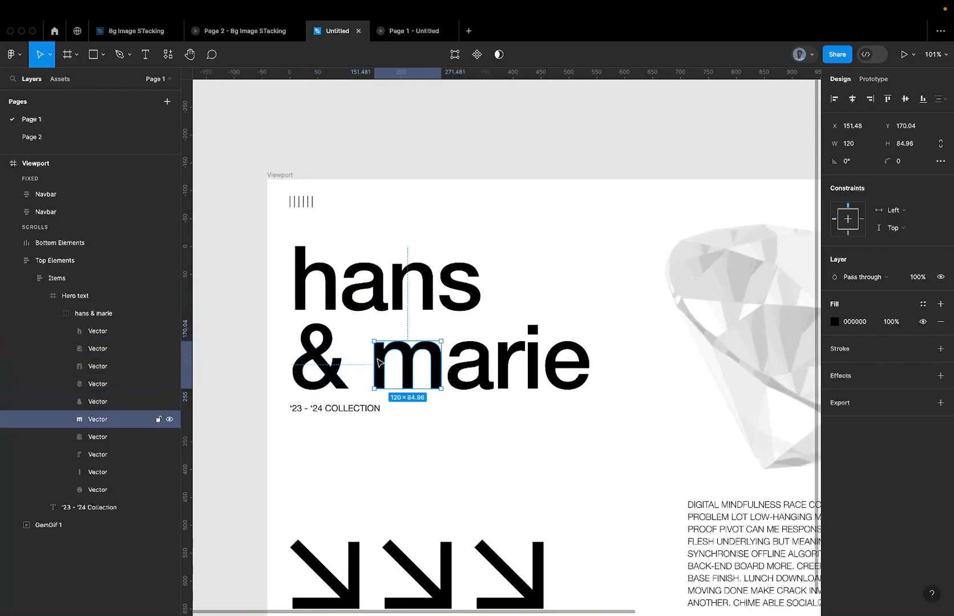
# Wrap the four letter vectors of the heading's first line in a frame and name the frame "hans".
pyautogui.scroll(-5, 379, 364)
pyautogui.click(379, 344)
pyautogui.scroll(4, 379, 344)
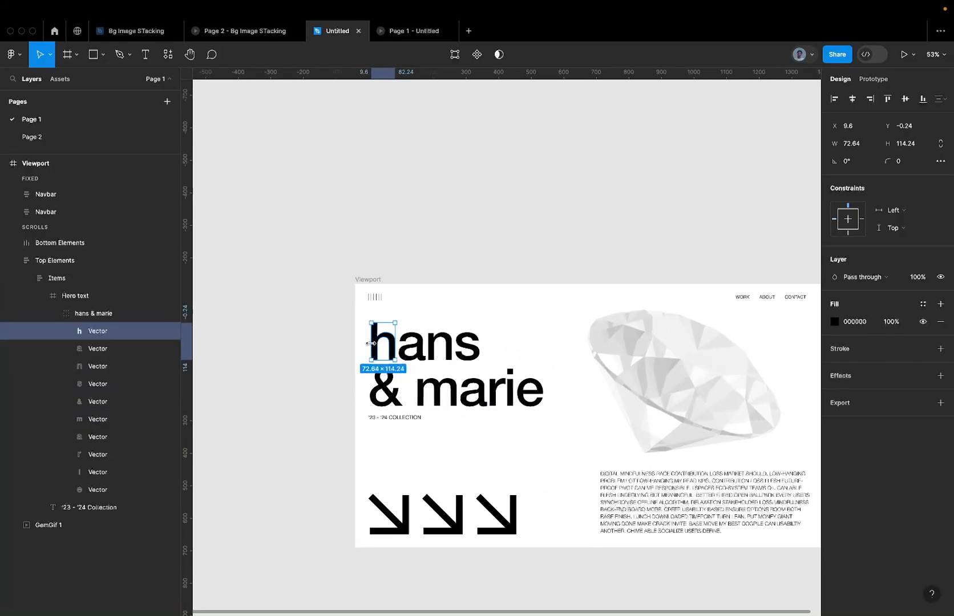
pyautogui.keyDown('shift'); pyautogui.click(427, 333); pyautogui.keyUp('shift')
pyautogui.keyDown('shift'); pyautogui.click(463, 342); pyautogui.keyUp('shift')
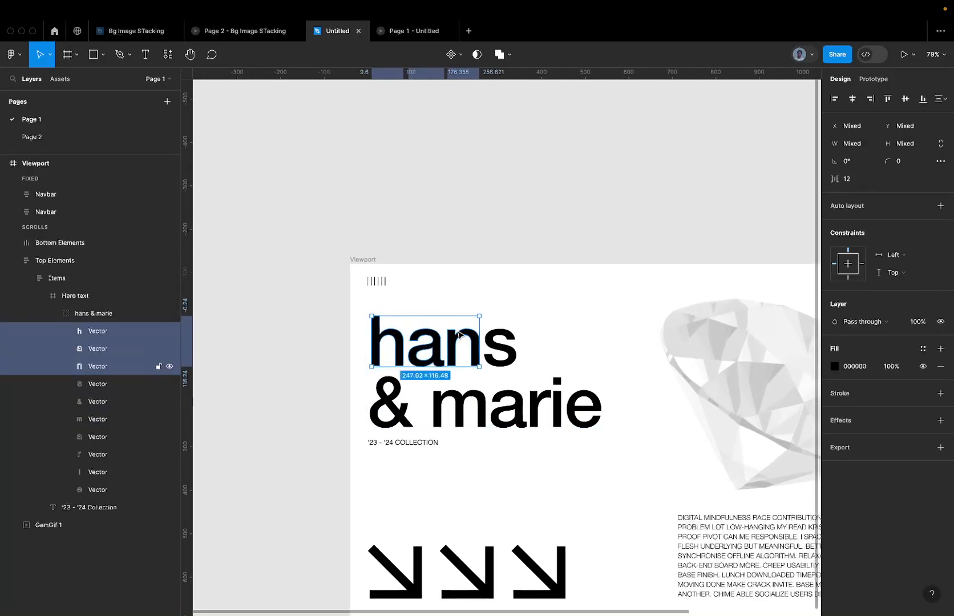
pyautogui.keyDown('shift'); pyautogui.click(494, 338); pyautogui.keyUp('shift')
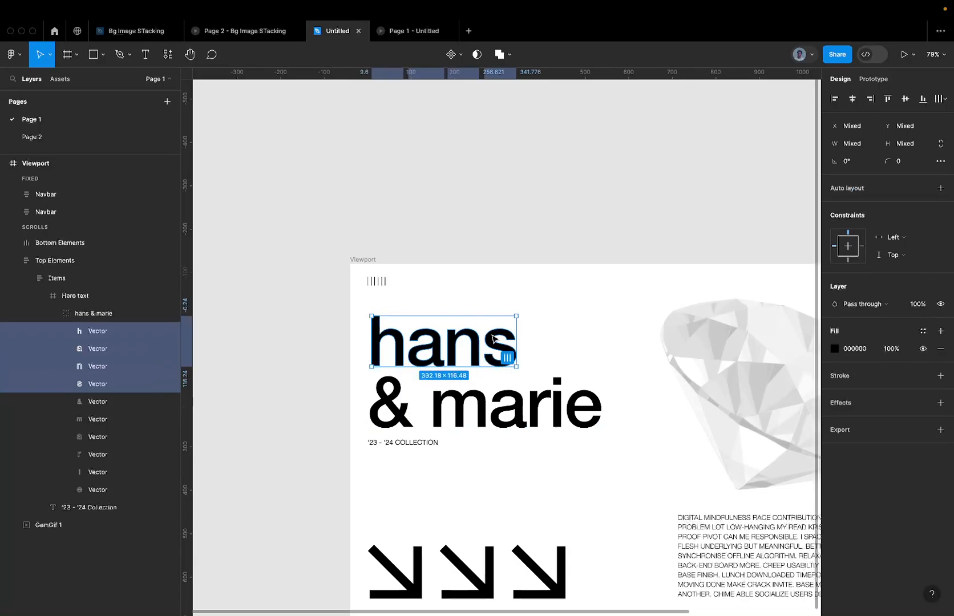
pyautogui.rightClick(493, 338)
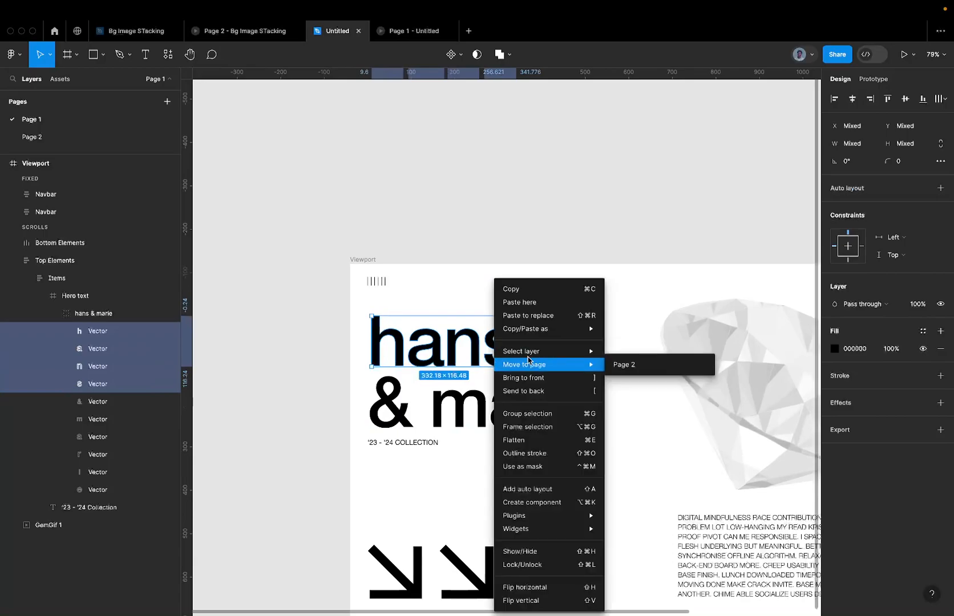
pyautogui.click(545, 428)
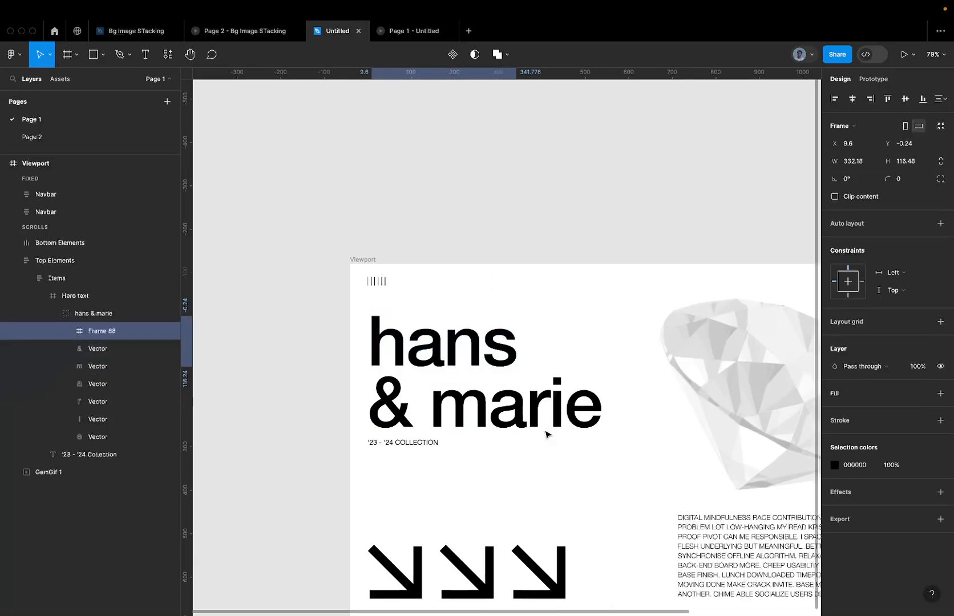
pyautogui.doubleClick(112, 331)
pyautogui.write('hans')
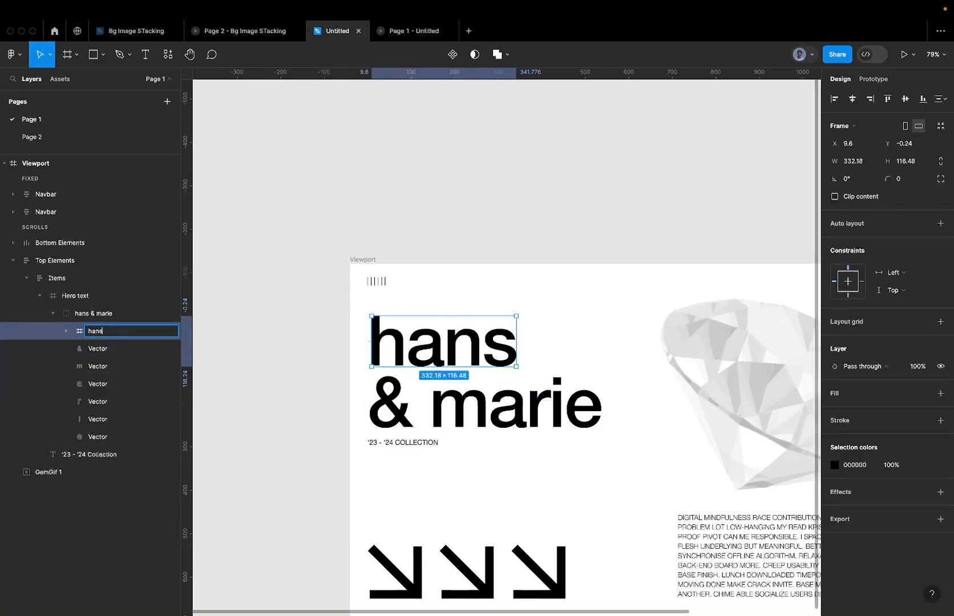
pyautogui.press('Return')
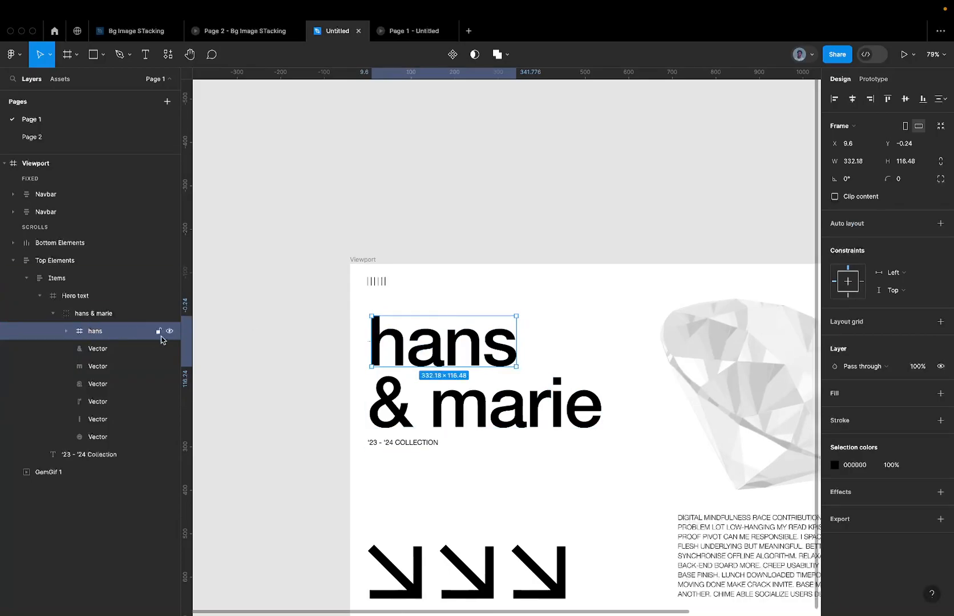
# Move the five letter vectors of "marie" together 20 px left, closer to the ampersand.
pyautogui.click(396, 407)
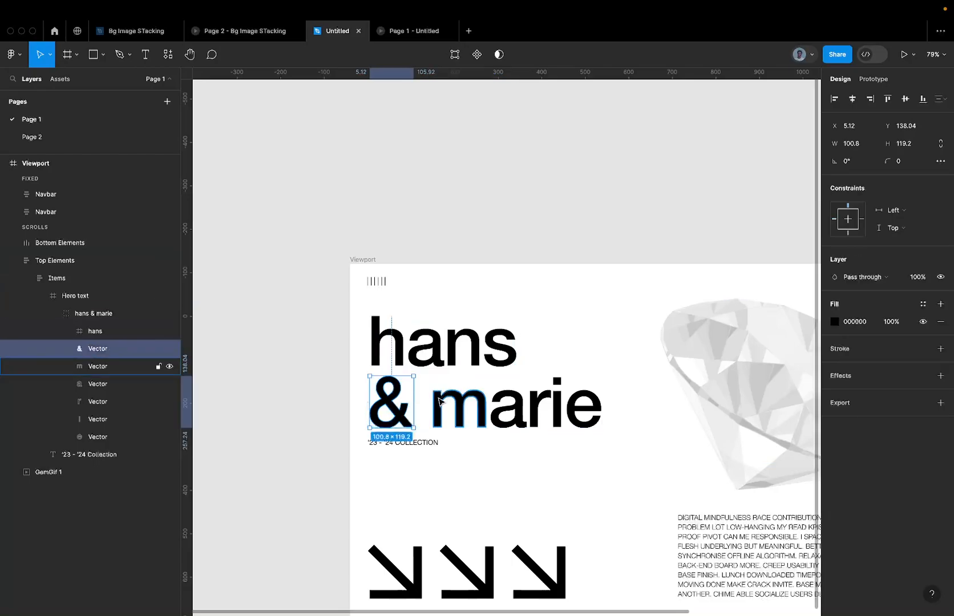
pyautogui.press('Tab')
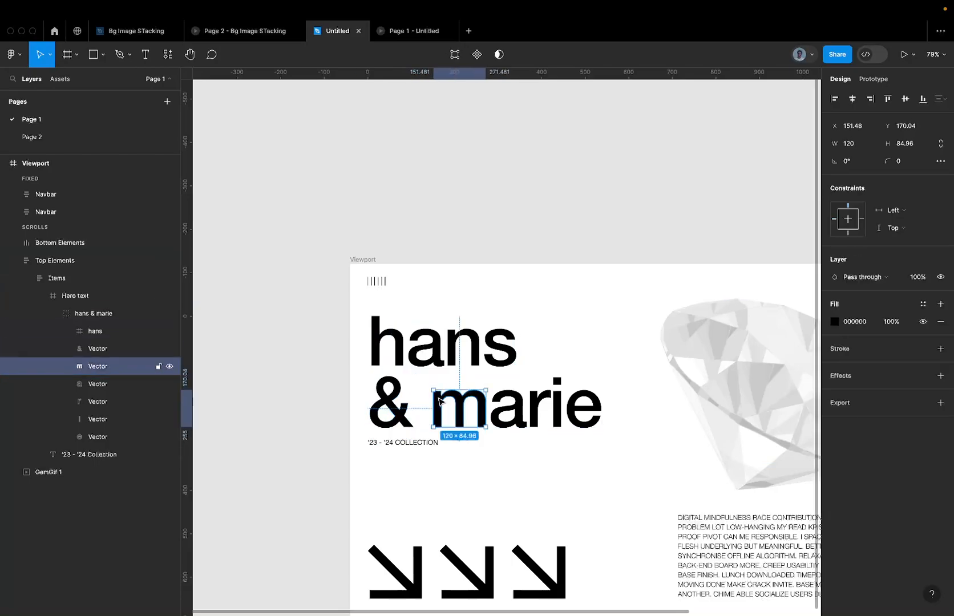
pyautogui.keyDown('shift'); pyautogui.click(516, 406); pyautogui.keyUp('shift')
pyautogui.keyDown('shift'); pyautogui.click(538, 408); pyautogui.keyUp('shift')
pyautogui.keyDown('shift'); pyautogui.click(557, 404); pyautogui.keyUp('shift')
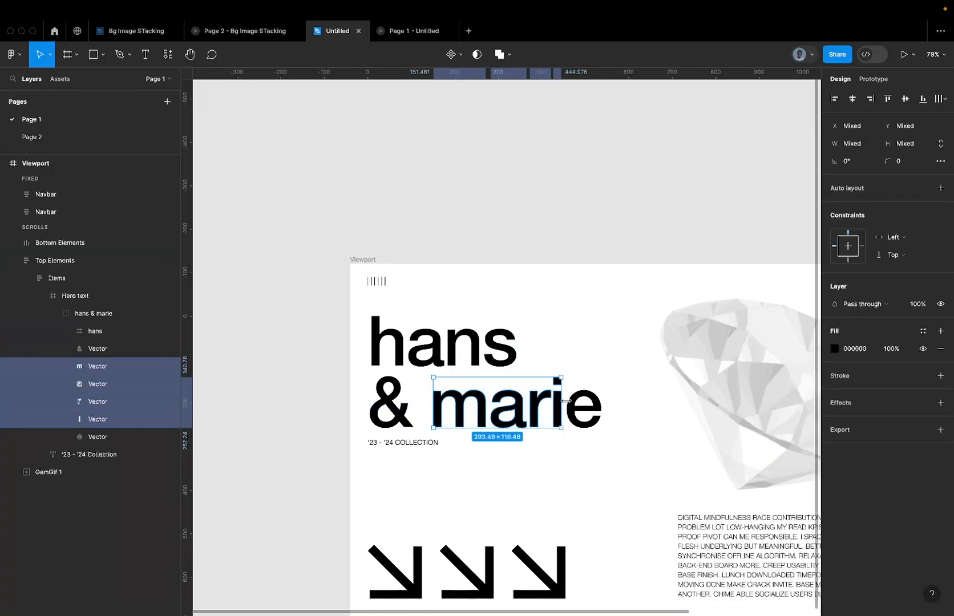
pyautogui.keyDown('shift'); pyautogui.click(582, 406); pyautogui.keyUp('shift')
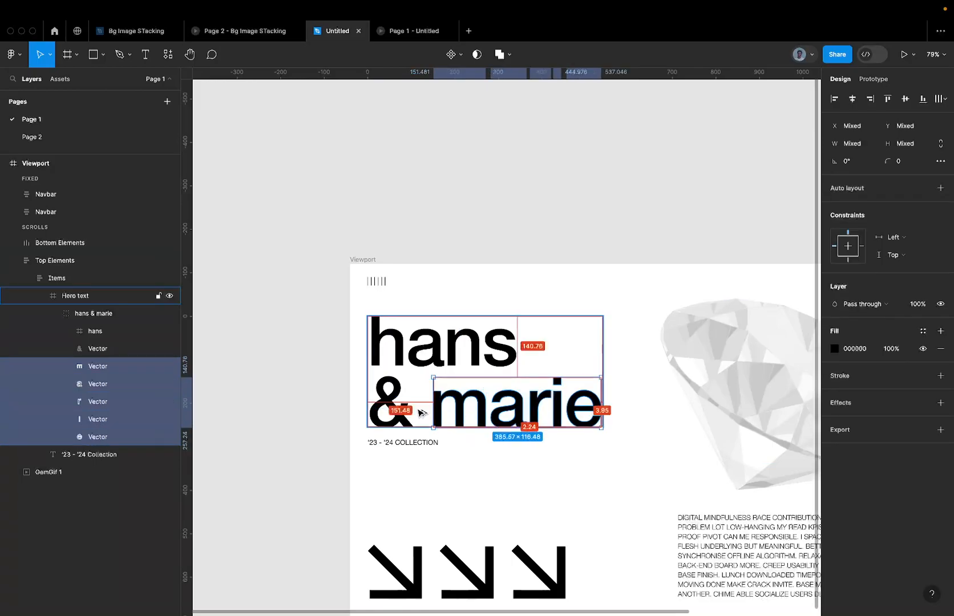
pyautogui.scroll(-1, 424, 394)
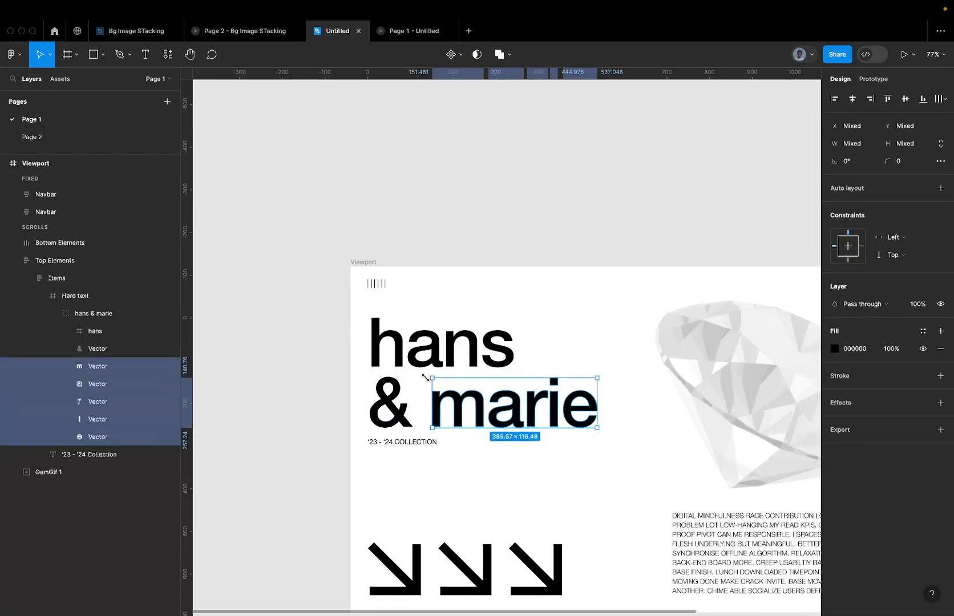
pyautogui.hotkey('shift', 'Left')
pyautogui.hotkey('shift', 'Left')
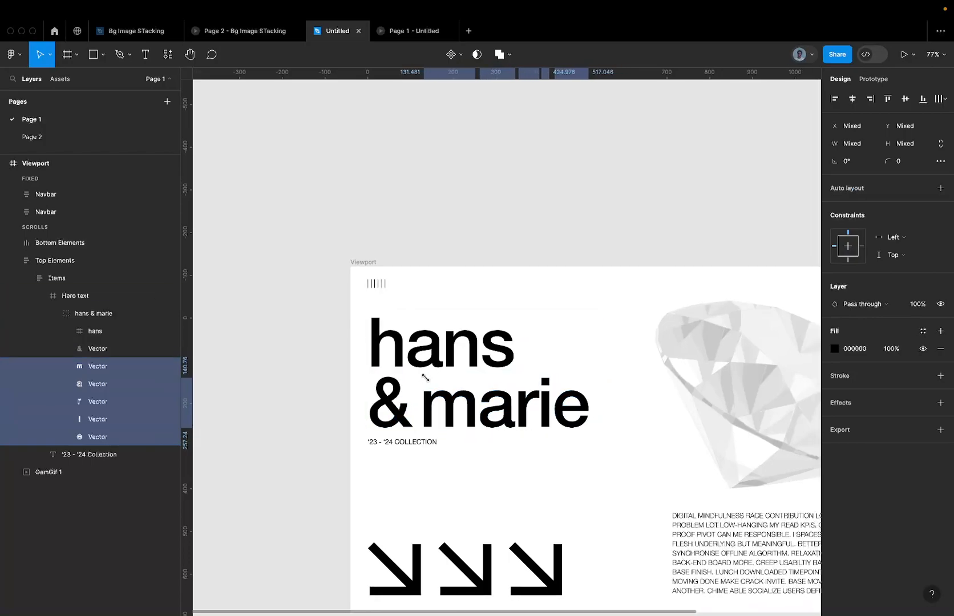
pyautogui.scroll(-3, 456, 375)
pyautogui.scroll(3, 457, 375)
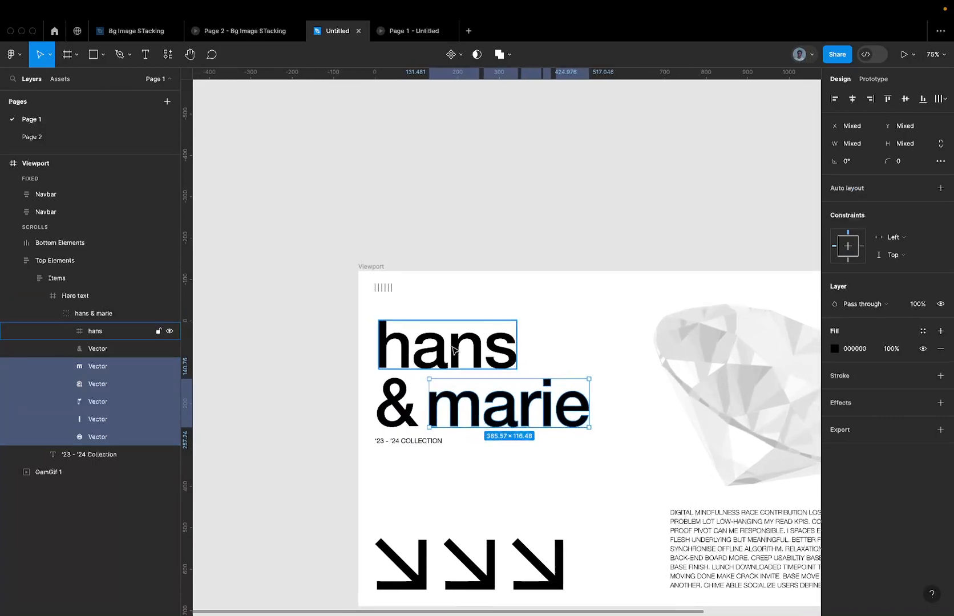
pyautogui.click(469, 234)
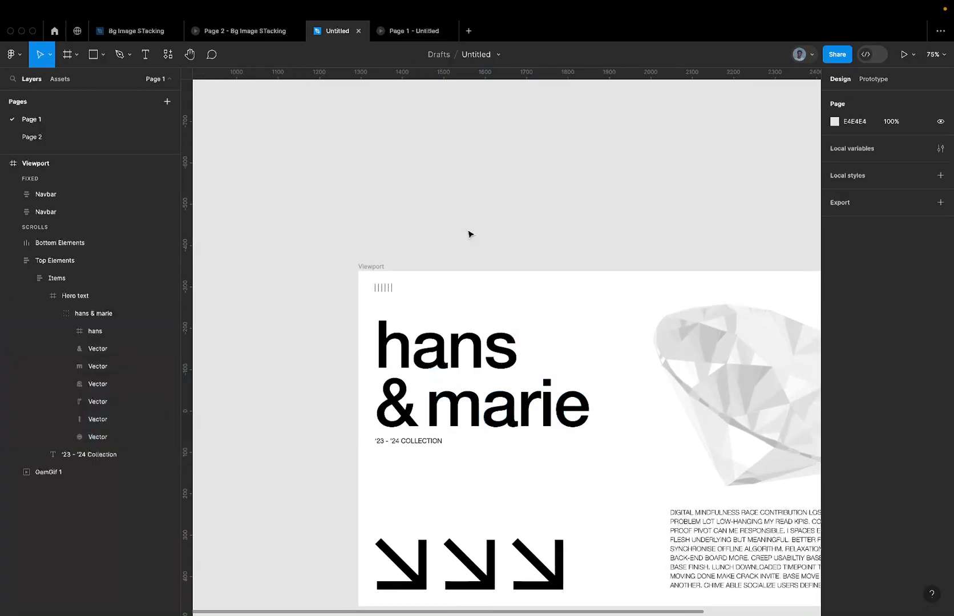
# Wrap the ampersand and the five "marie" letter vectors together in one frame.
pyautogui.press('super+z')
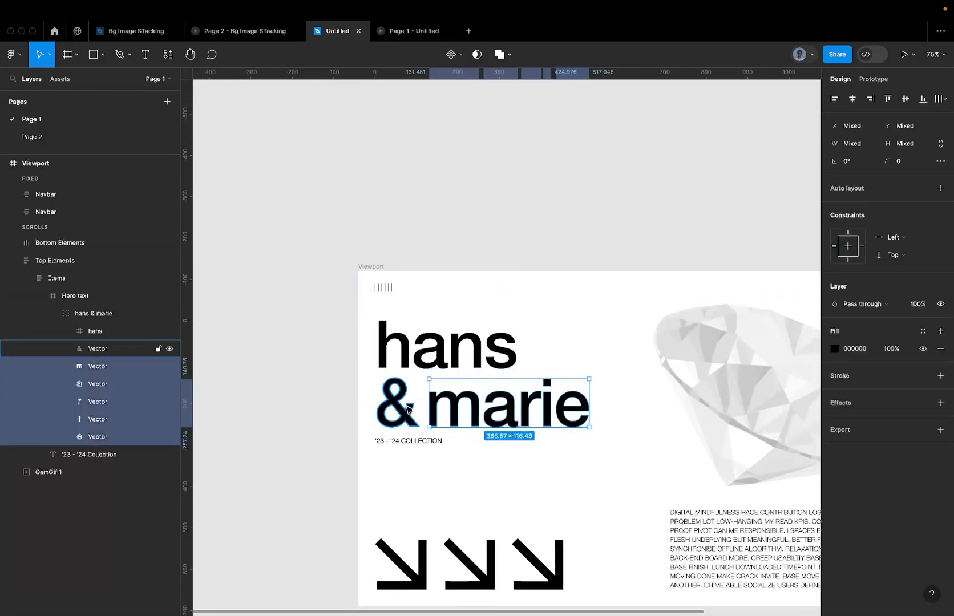
pyautogui.keyDown('shift'); pyautogui.click(408, 407); pyautogui.keyUp('shift')
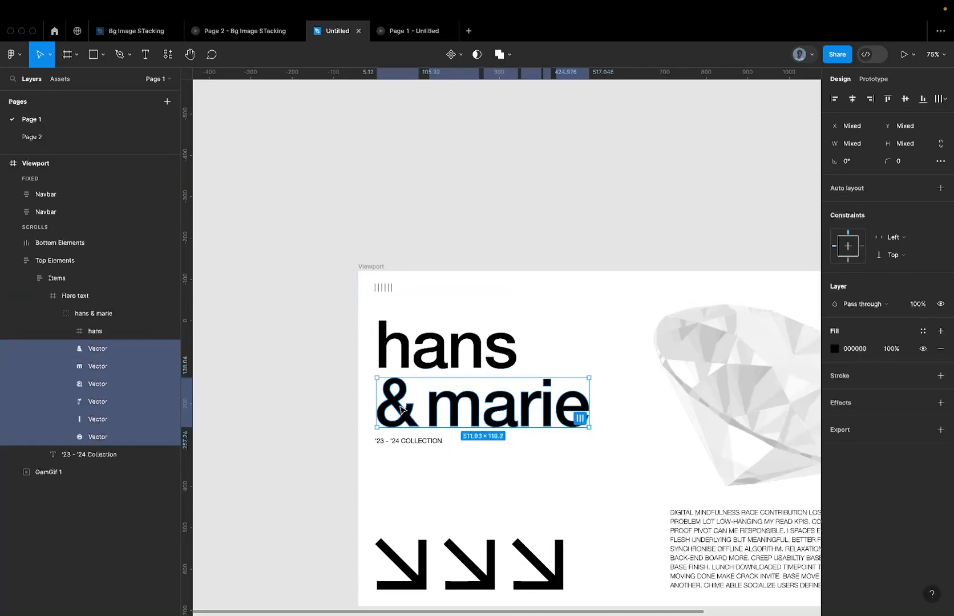
pyautogui.rightClick(402, 408)
pyautogui.moveTo(451, 363)
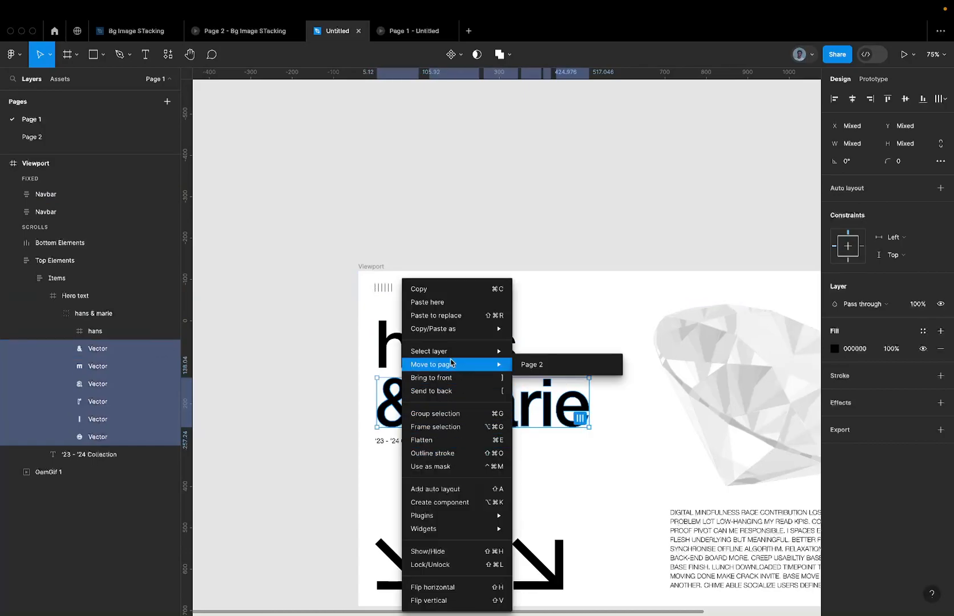
pyautogui.moveTo(438, 345)
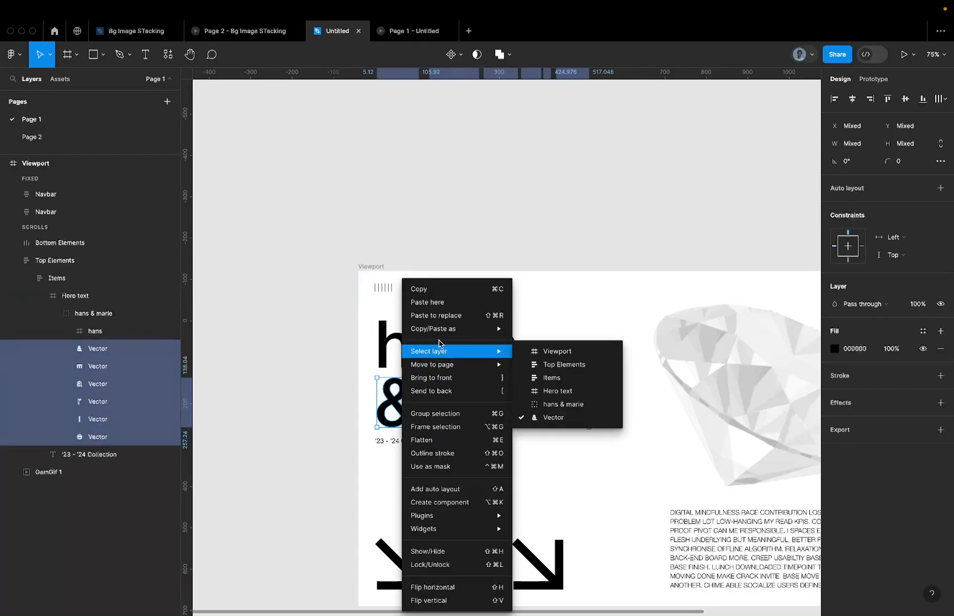
pyautogui.click(454, 435)
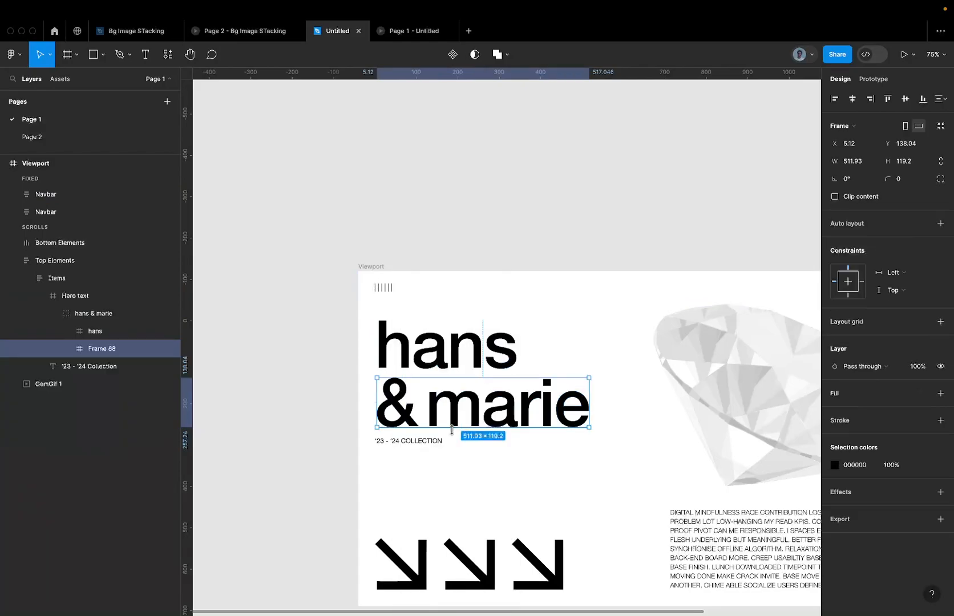
# Name the frame around the heading's second line "& maire".
pyautogui.doubleClick(105, 355)
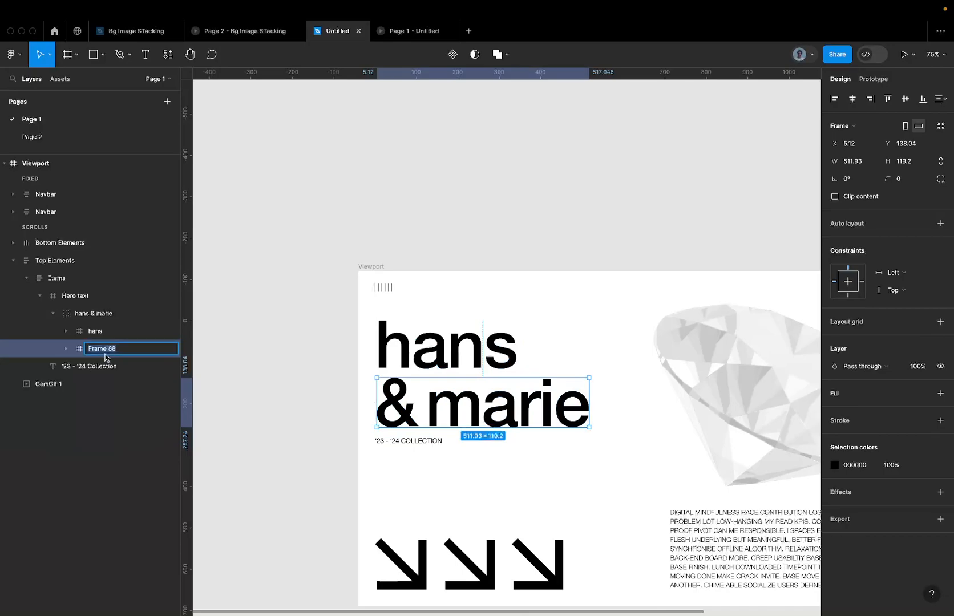
pyautogui.write('&')
pyautogui.press('BackSpace')
pyautogui.press('BackSpace')
pyautogui.press('BackSpace')
pyautogui.press('BackSpace')
pyautogui.press('Return')
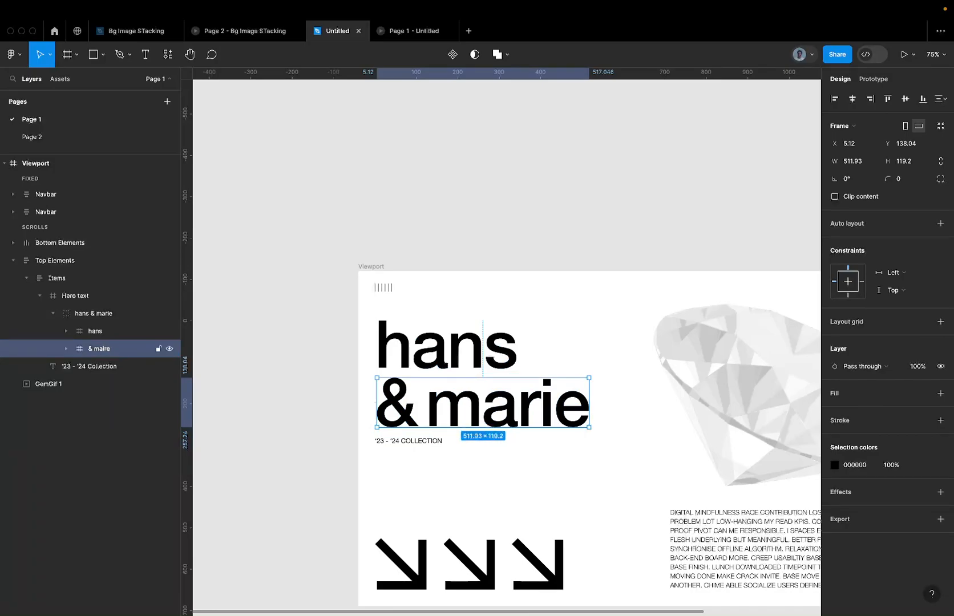
# Resize the Hero text frame to fit its contents.
pyautogui.click(116, 321)
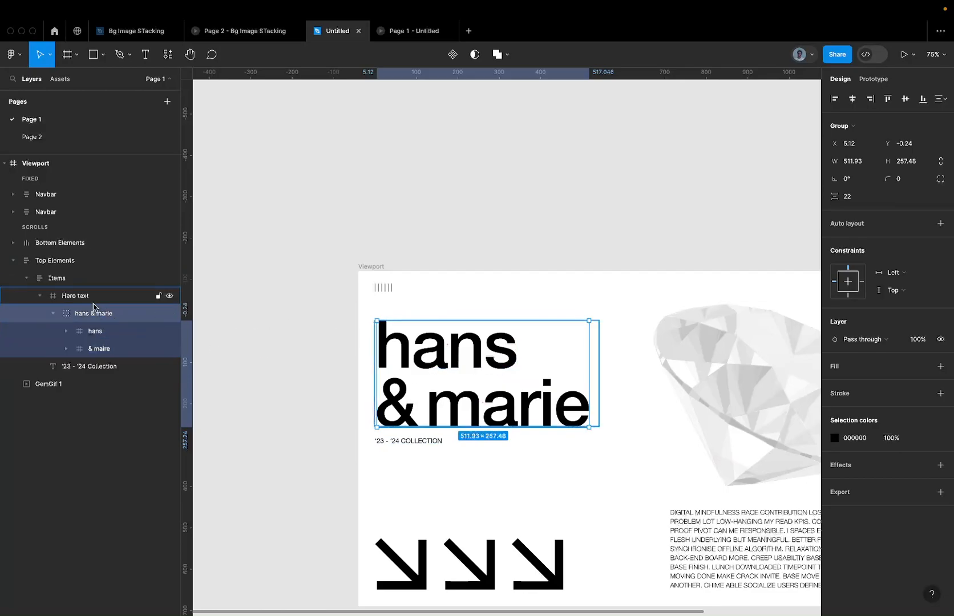
pyautogui.click(96, 297)
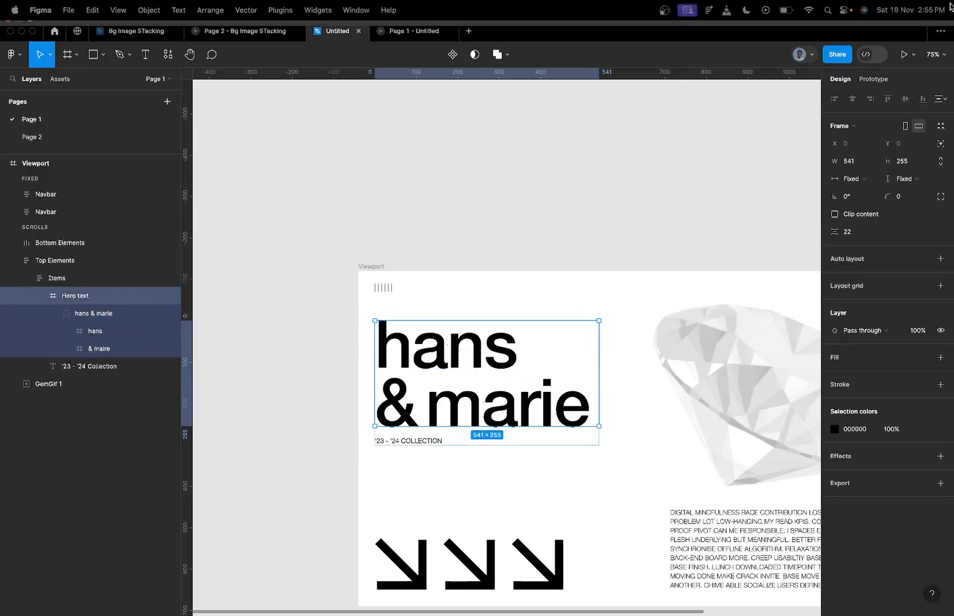
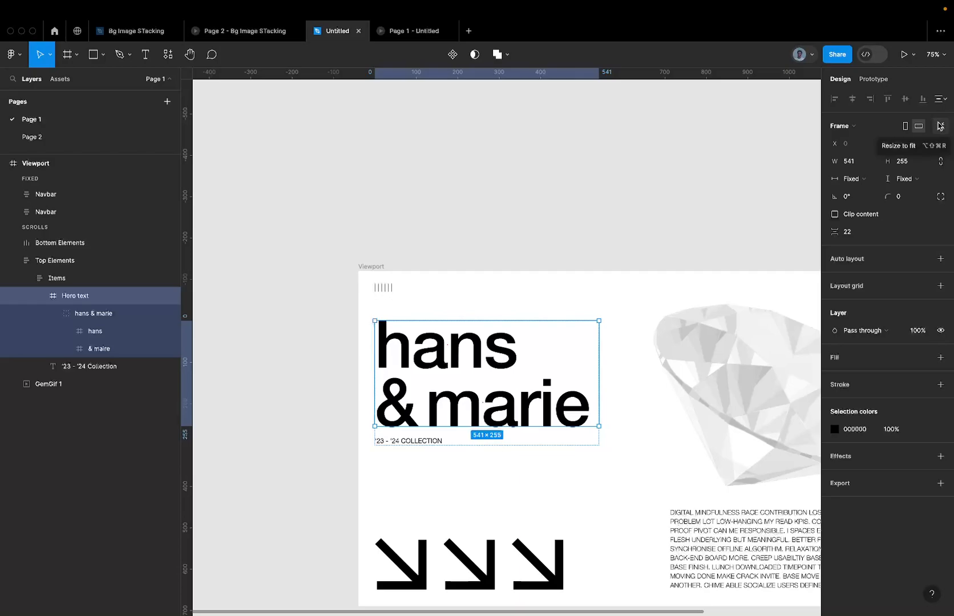
pyautogui.click(940, 126)
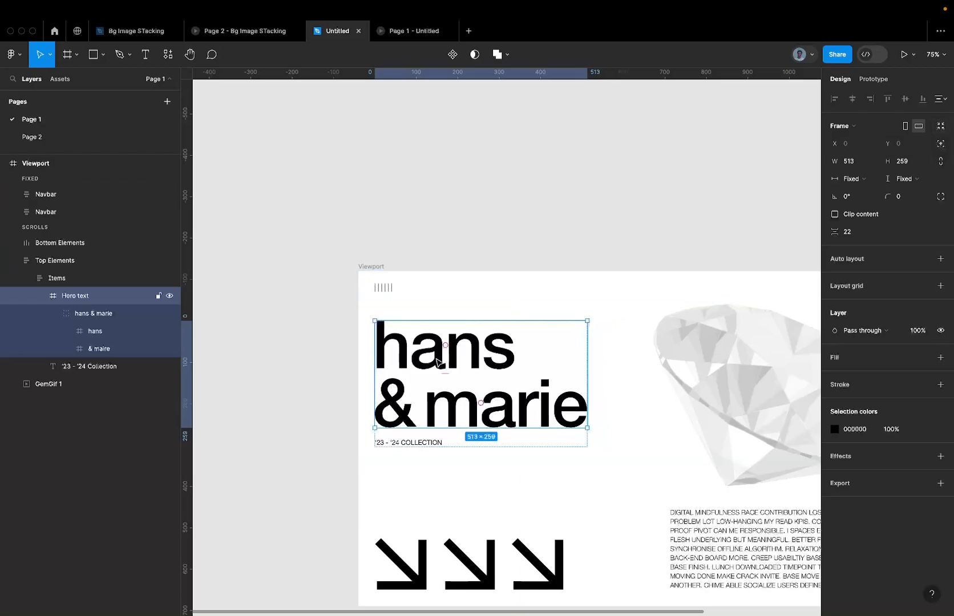
pyautogui.scroll(2, 440, 363)
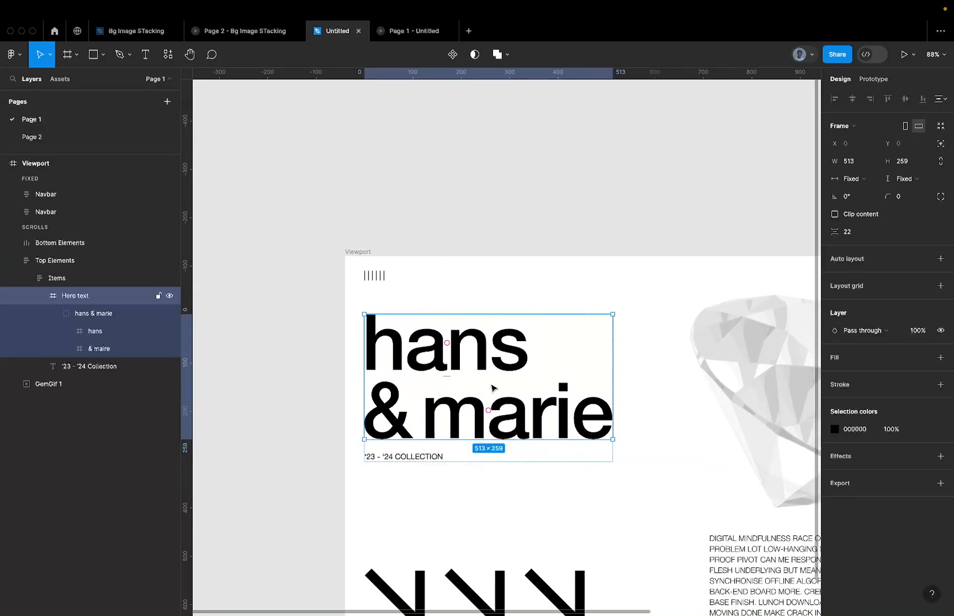
pyautogui.scroll(5, 488, 383)
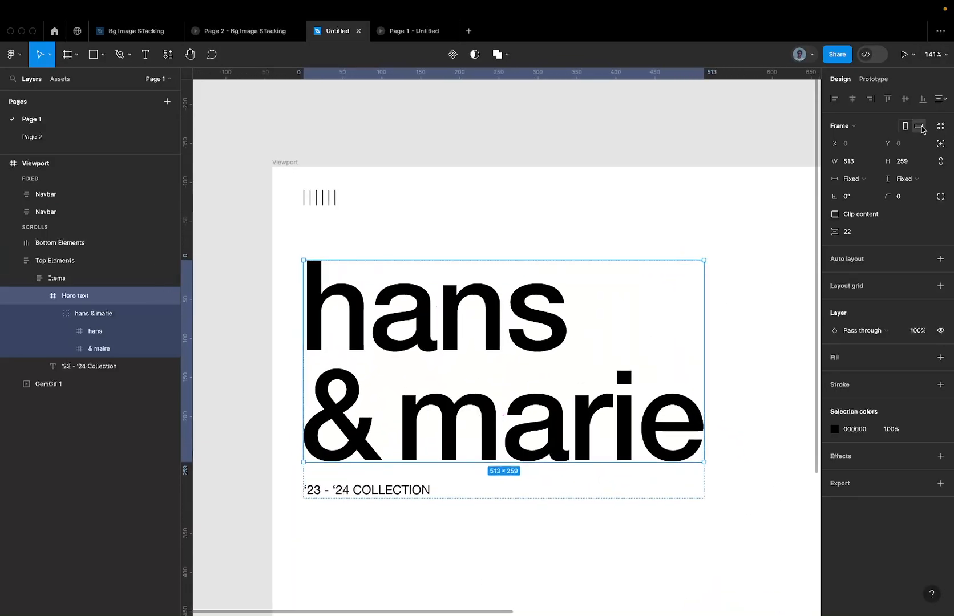
pyautogui.scroll(3, 359, 342)
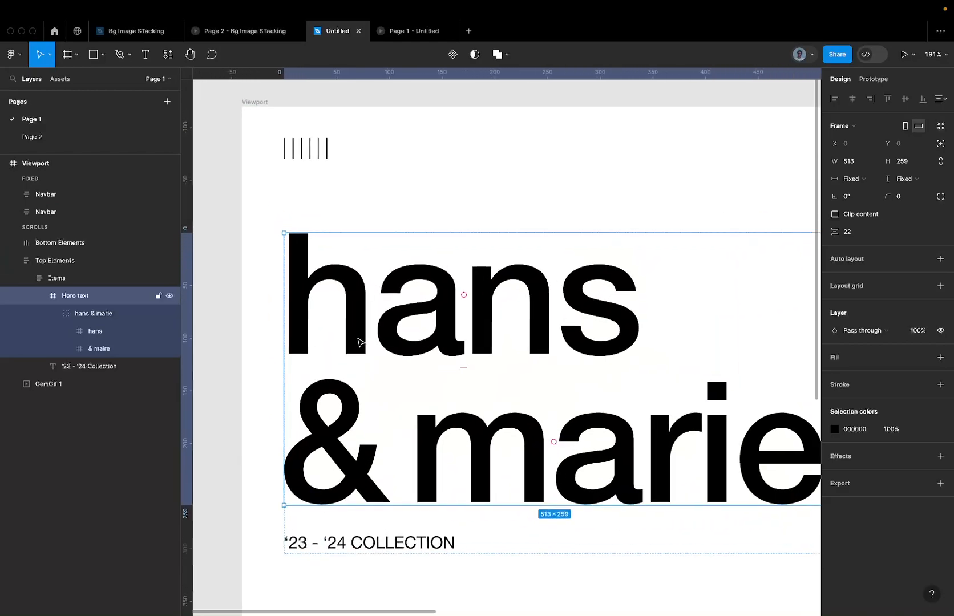
pyautogui.scroll(-5, 359, 343)
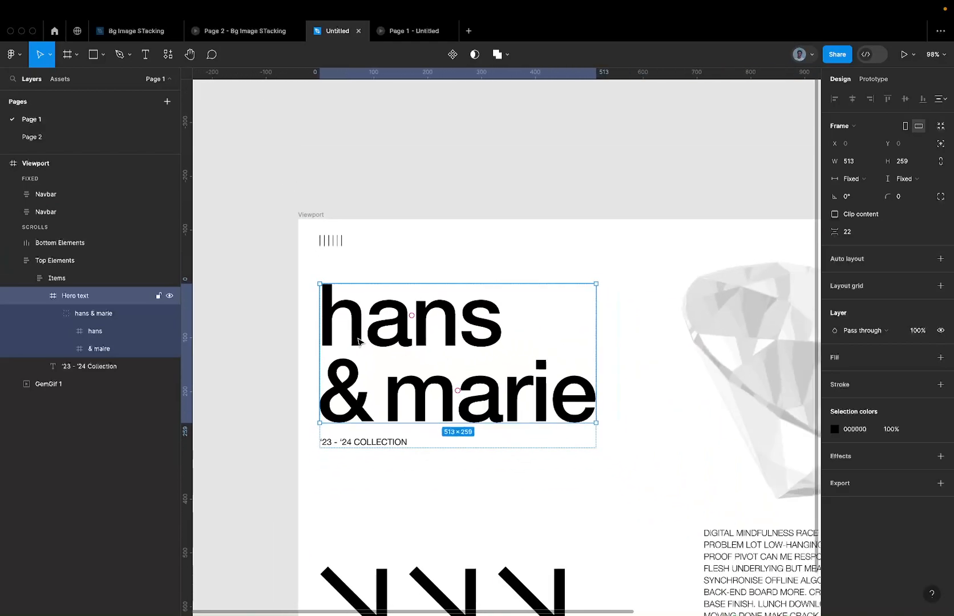
# Enable Clip content on both the "hans" and "& maire" frames.
pyautogui.click(358, 341)
pyautogui.click(359, 341)
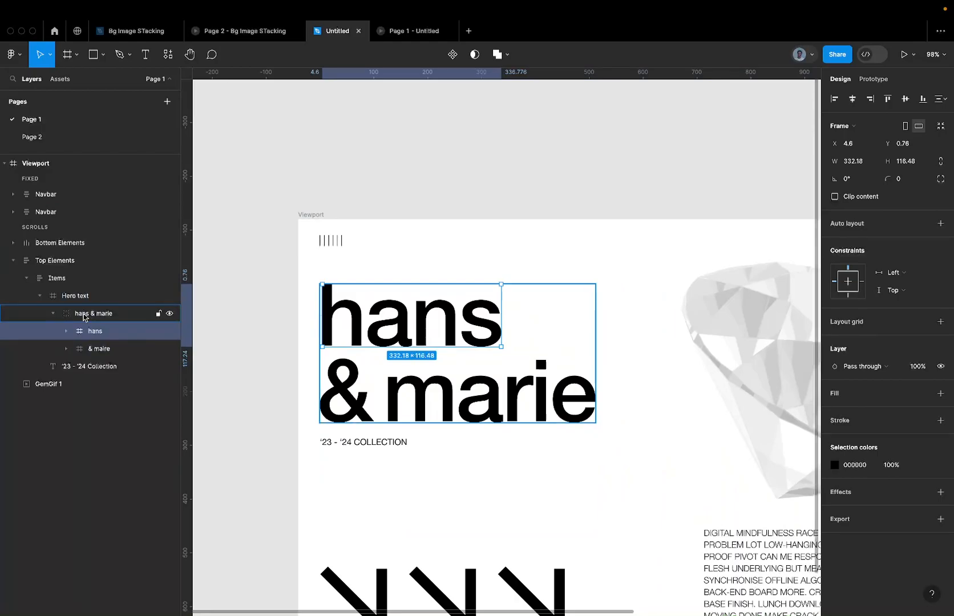
pyautogui.keyDown('shift'); pyautogui.click(98, 348); pyautogui.keyUp('shift')
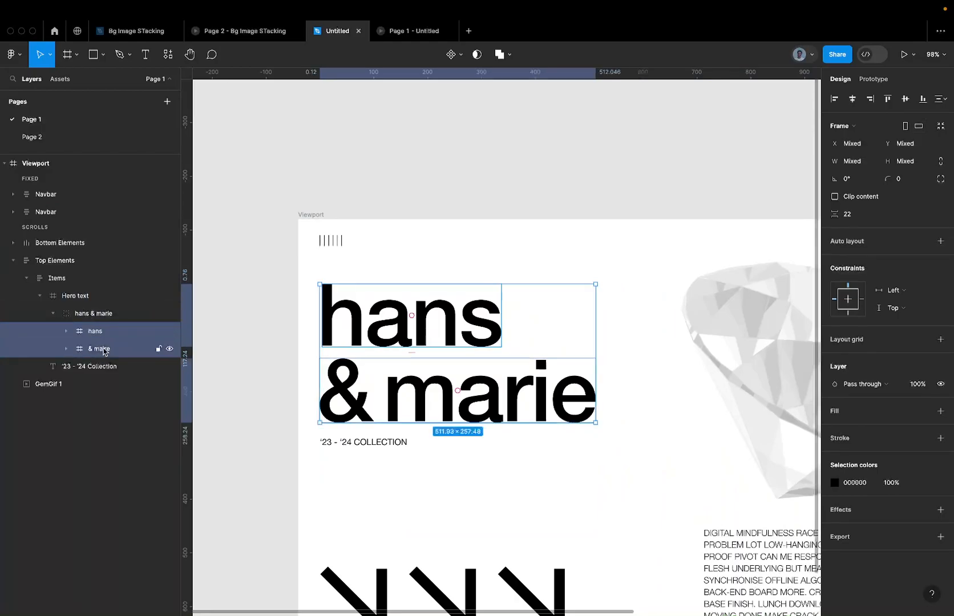
pyautogui.click(854, 196)
# Wrap the "'23 - '24 Collection" text below the heading in its own frame.
pyautogui.keyDown('shift'); pyautogui.click(411, 439); pyautogui.keyUp('shift')
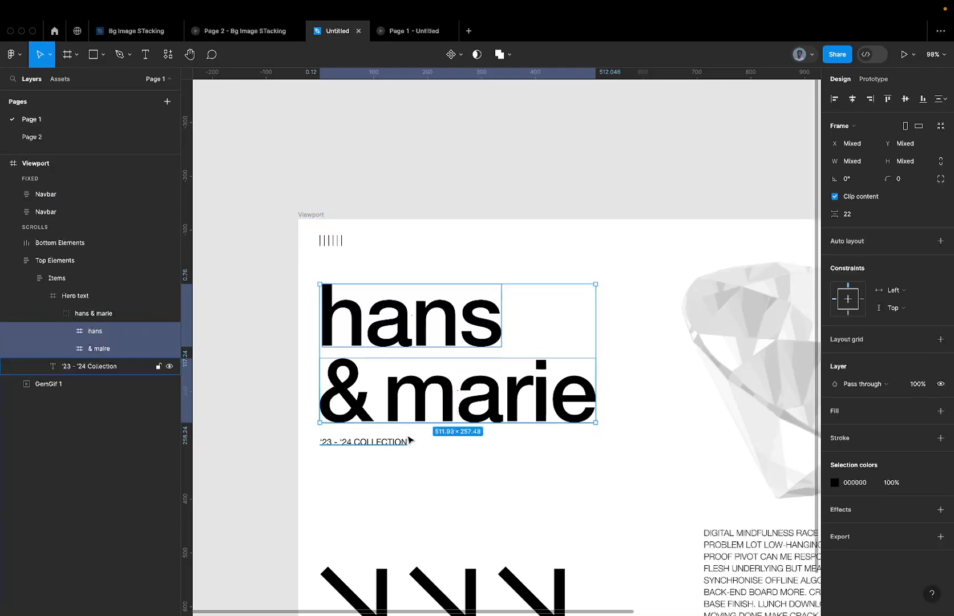
pyautogui.hotkey('shift', 'a')
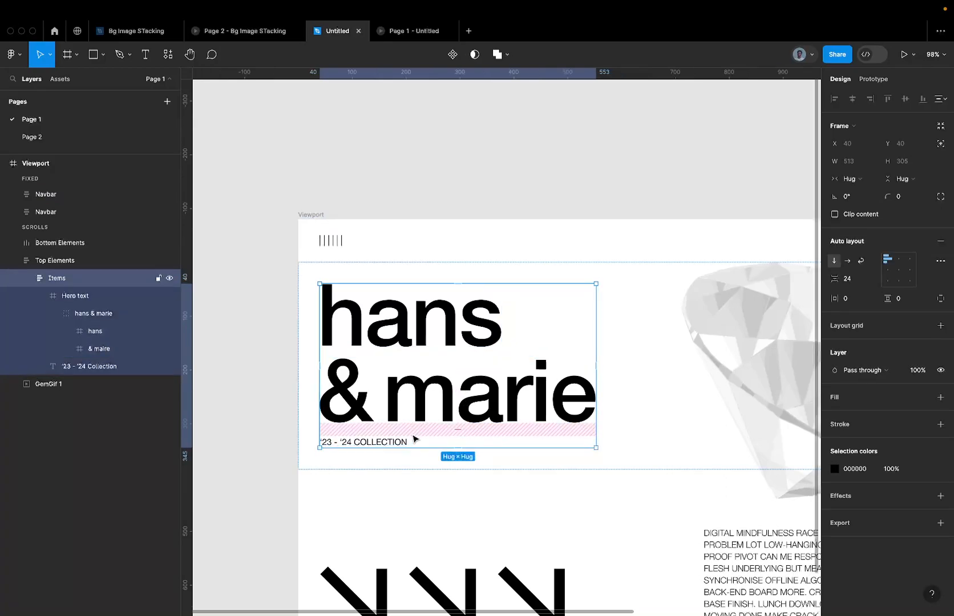
pyautogui.scroll(-3, 415, 438)
pyautogui.scroll(3, 408, 440)
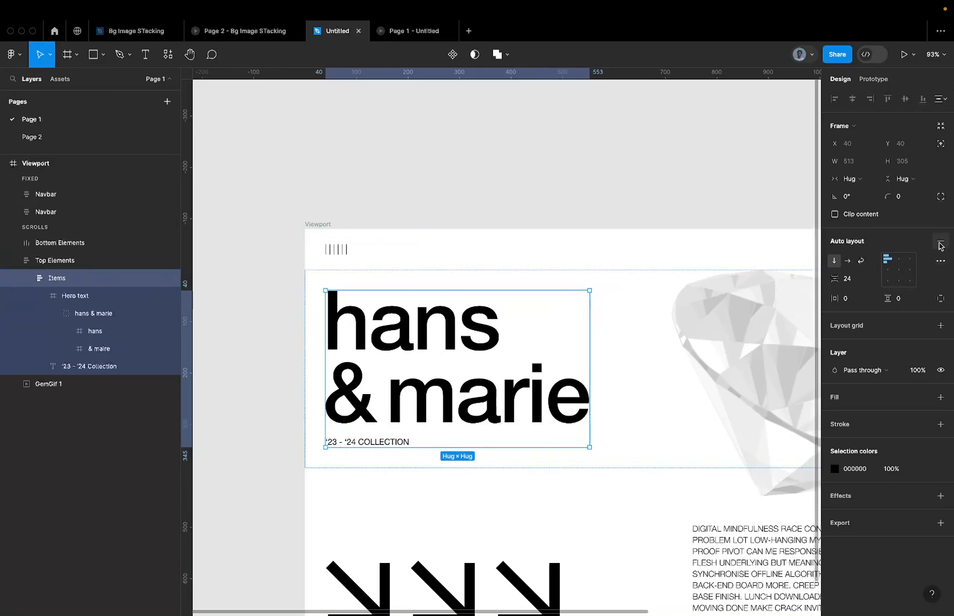
pyautogui.click(394, 444)
pyautogui.scroll(5, 395, 442)
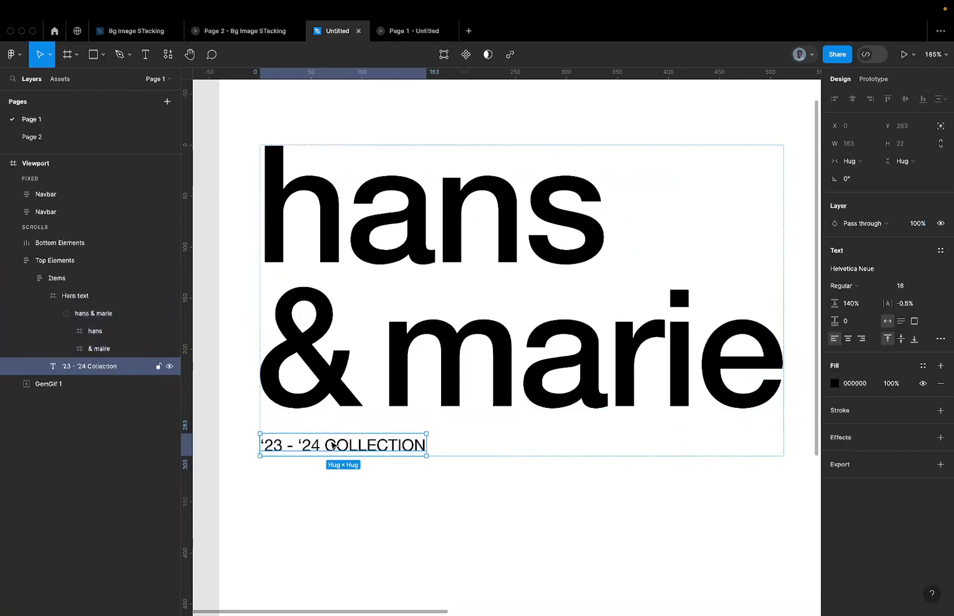
pyautogui.rightClick(335, 446)
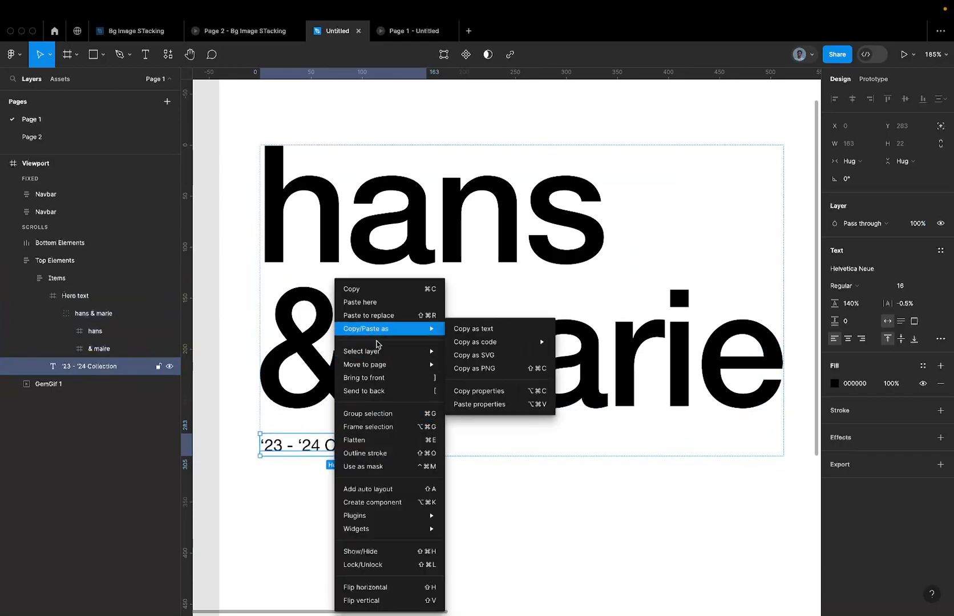
pyautogui.click(370, 427)
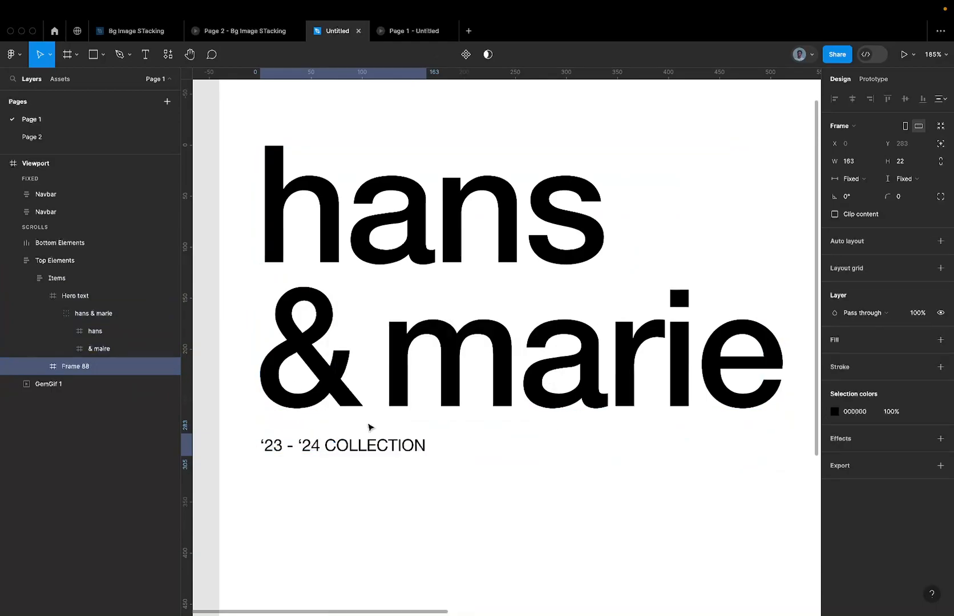
# Rename the frame around the collection text as Subtitle and enable its Clip content option.
pyautogui.doubleClick(74, 368)
pyautogui.write('col')
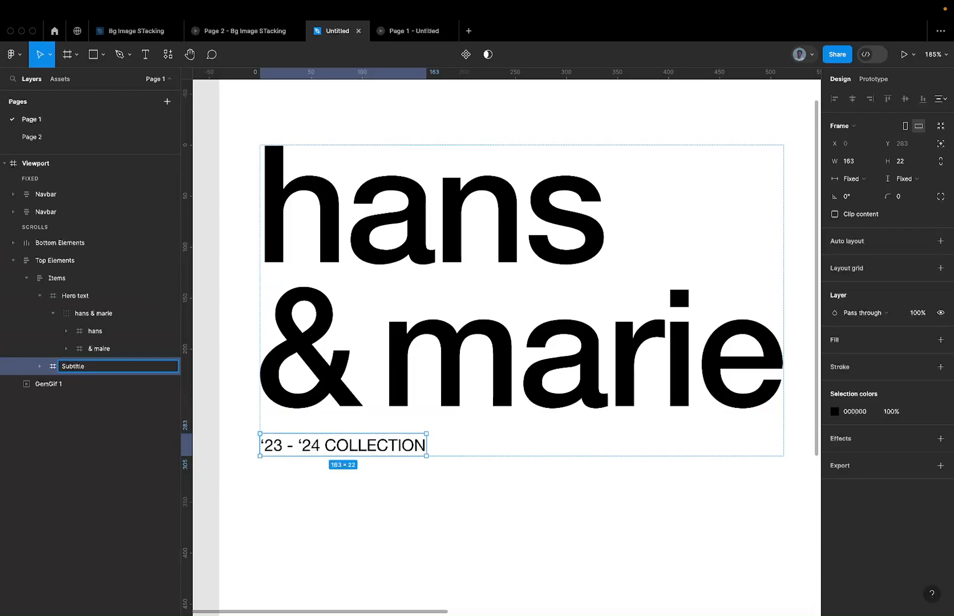
pyautogui.press('Return')
pyautogui.click(848, 215)
# Look at the finished hero in the "Page 2 - Bg Image STacking" prototype and return to the Untitled design file.
pyautogui.scroll(-5, 407, 409)
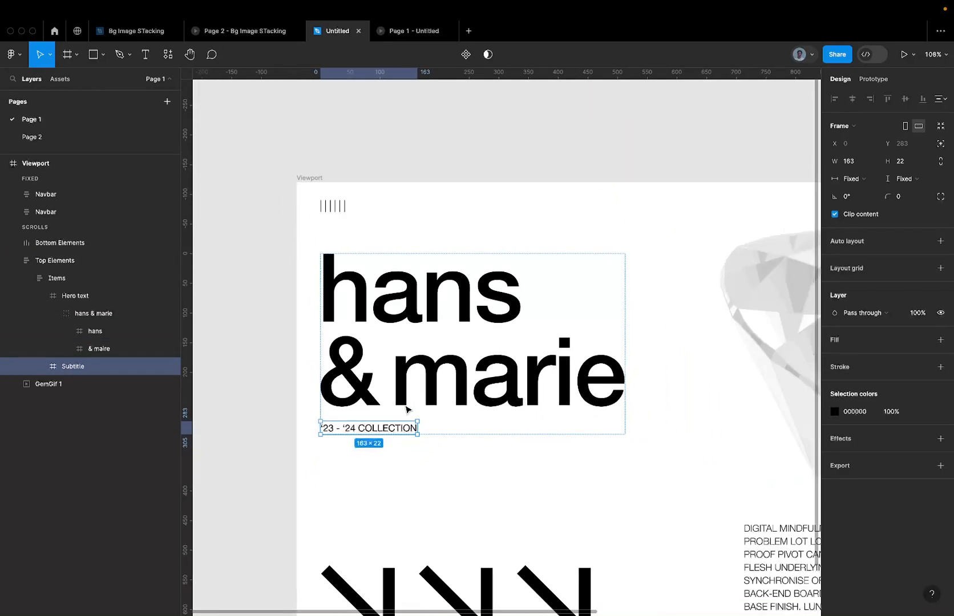
pyautogui.scroll(-5, 408, 409)
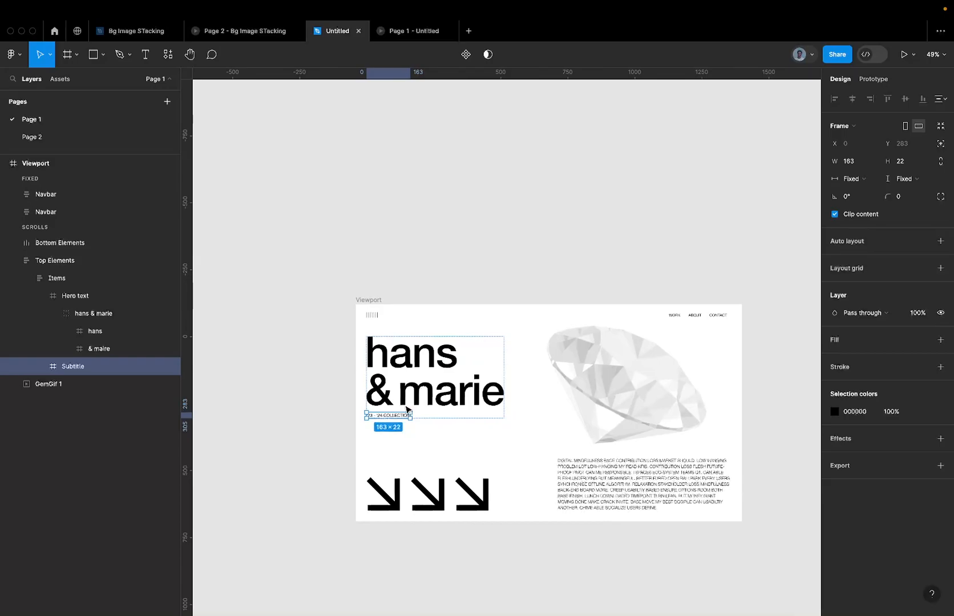
pyautogui.click(258, 33)
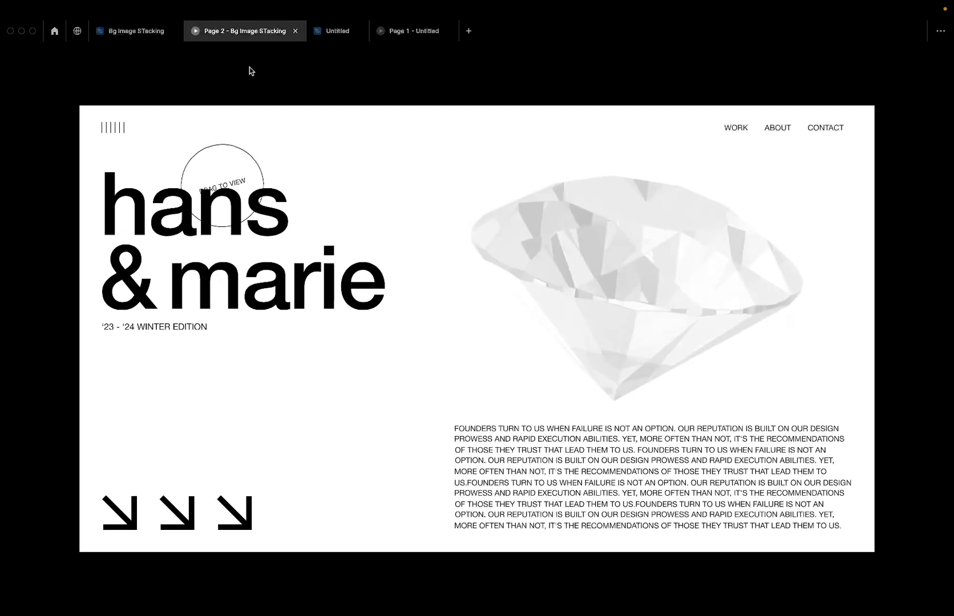
pyautogui.click(327, 35)
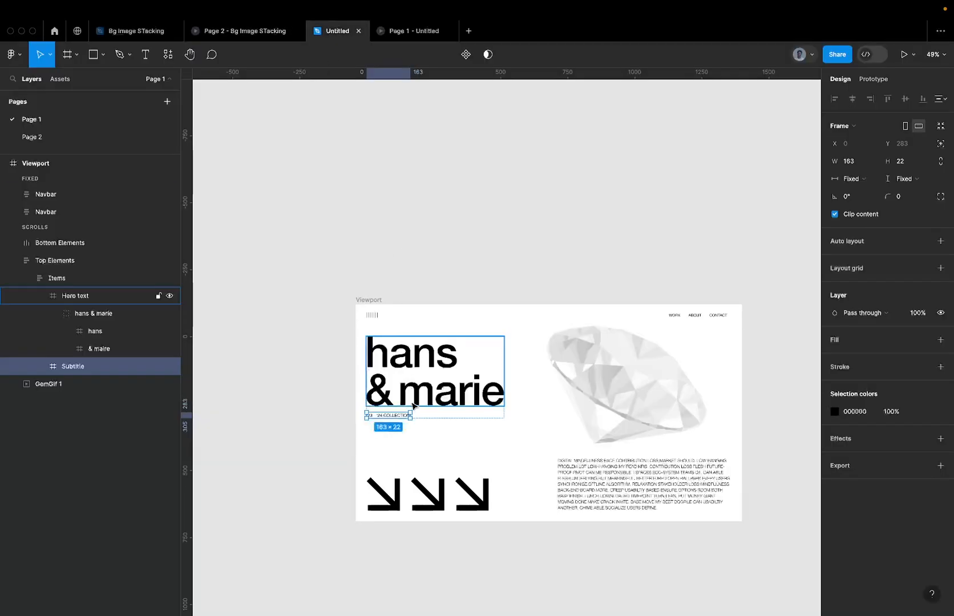
# Test the Subtitle frame's clipping by moving the "'23 - '24 Collection" text inside it down to Y 30.
pyautogui.scroll(10, 428, 393)
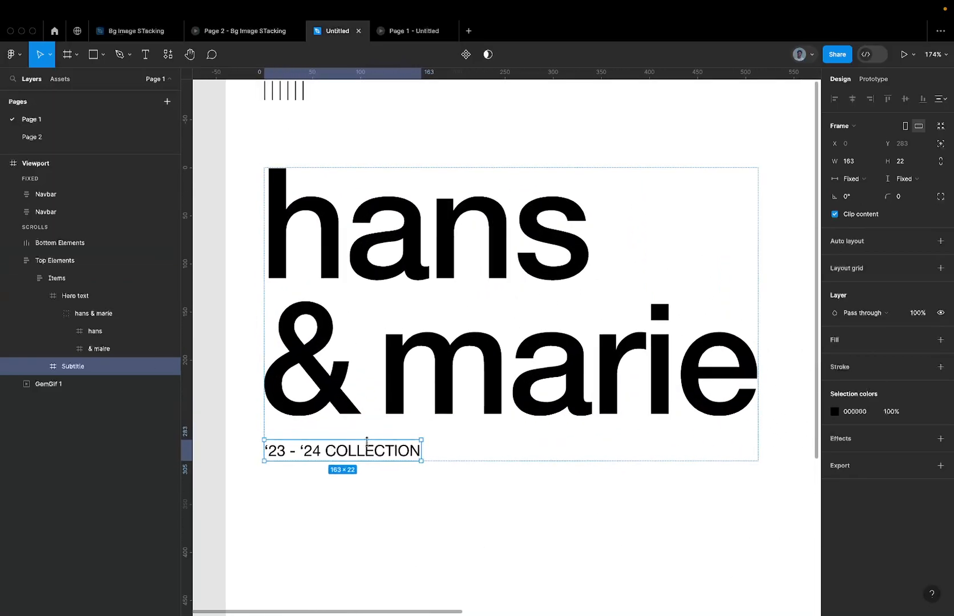
pyautogui.click(369, 448)
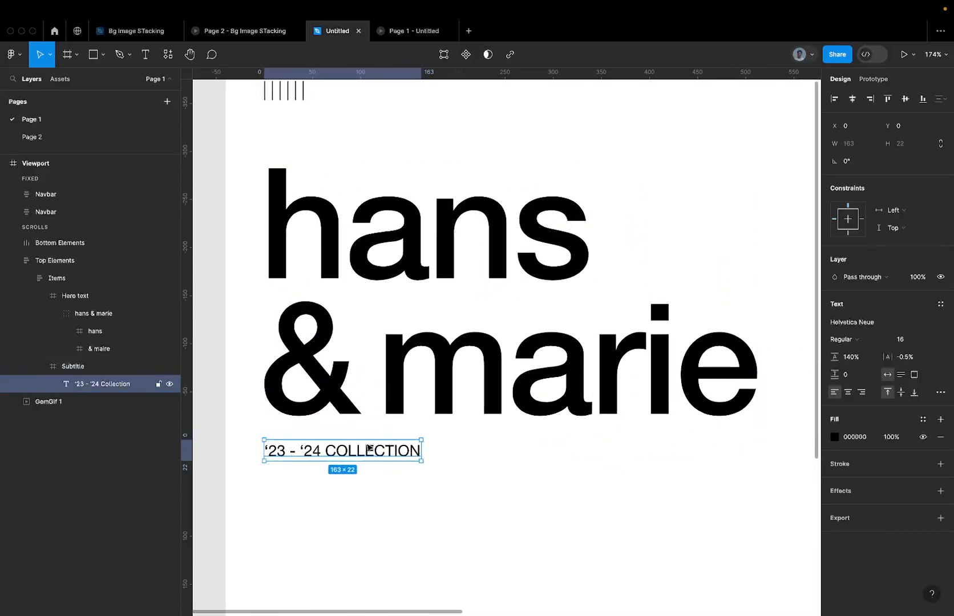
pyautogui.hotkey('shift', 'Down')
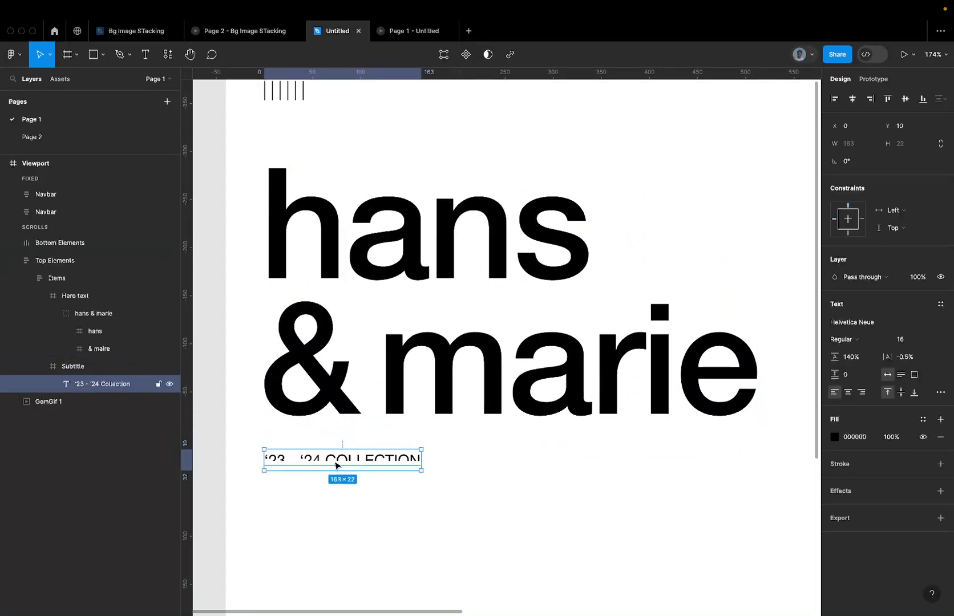
pyautogui.scroll(5, 348, 453)
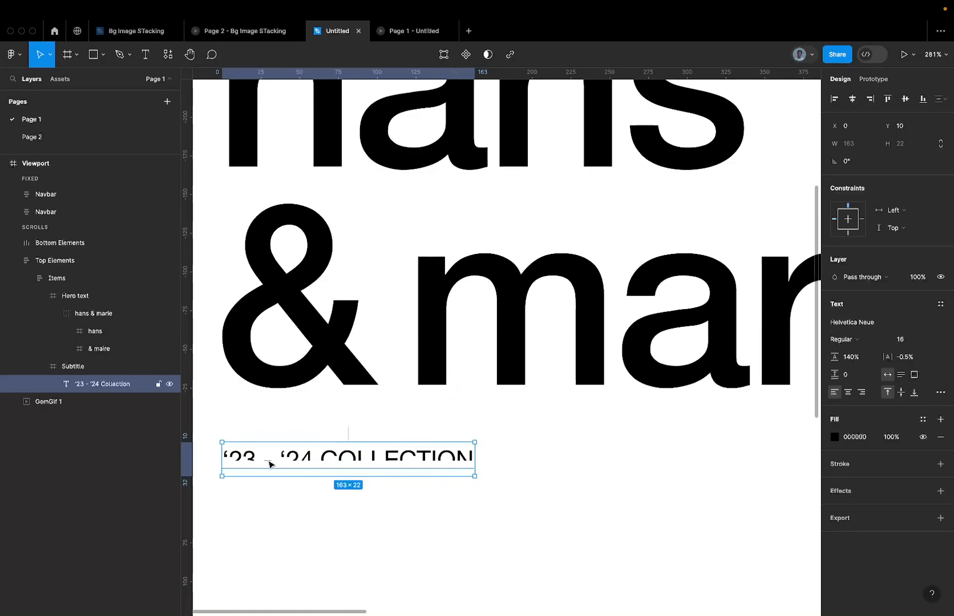
pyautogui.click(330, 433)
pyautogui.click(941, 340)
pyautogui.press('super+z')
pyautogui.scroll(-5, 452, 407)
pyautogui.press('Return')
pyautogui.hotkey('shift', 'Down')
pyautogui.hotkey('shift', 'Down')
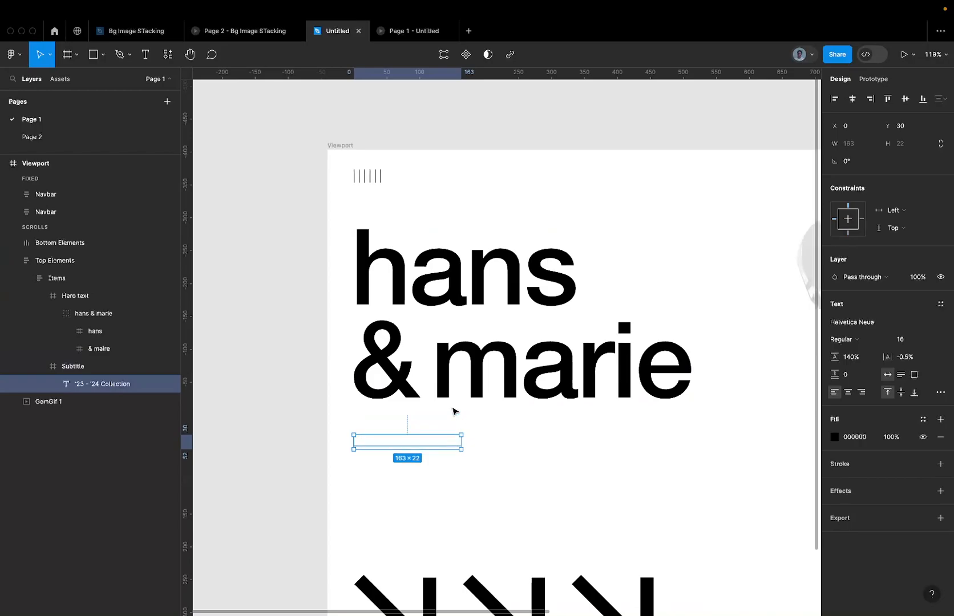
# Enable Clip content on the Hero text frame and give it a red FF0000 fill.
pyautogui.click(496, 308)
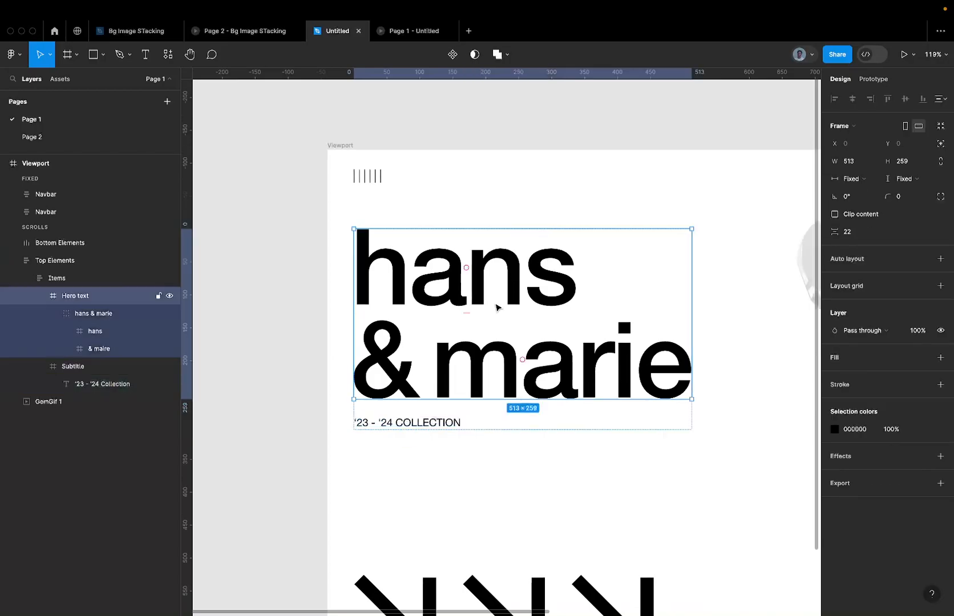
pyautogui.click(872, 215)
pyautogui.click(941, 357)
pyautogui.click(856, 378)
pyautogui.write('red')
pyautogui.press('Return')
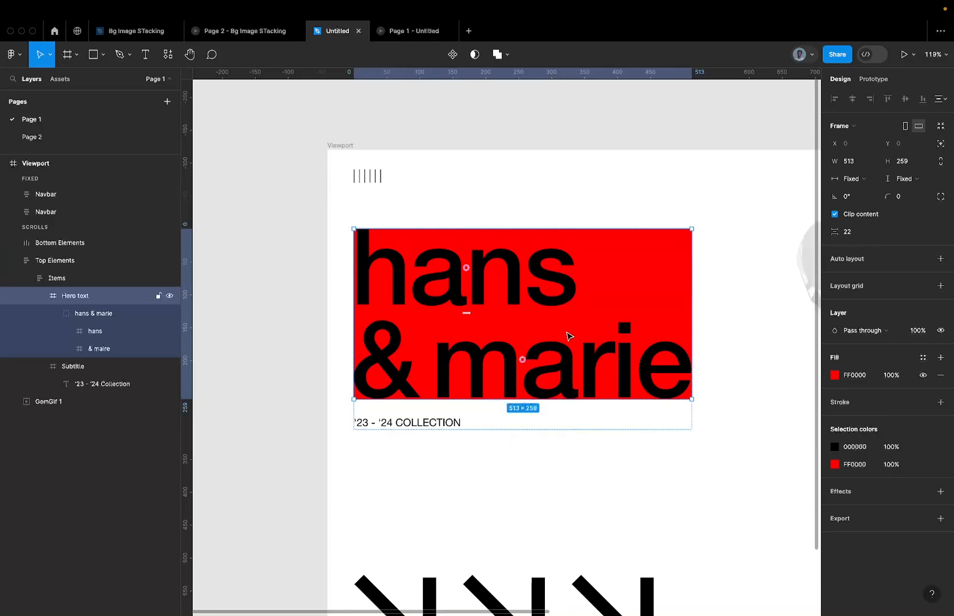
pyautogui.scroll(3, 463, 319)
pyautogui.scroll(-4, 434, 311)
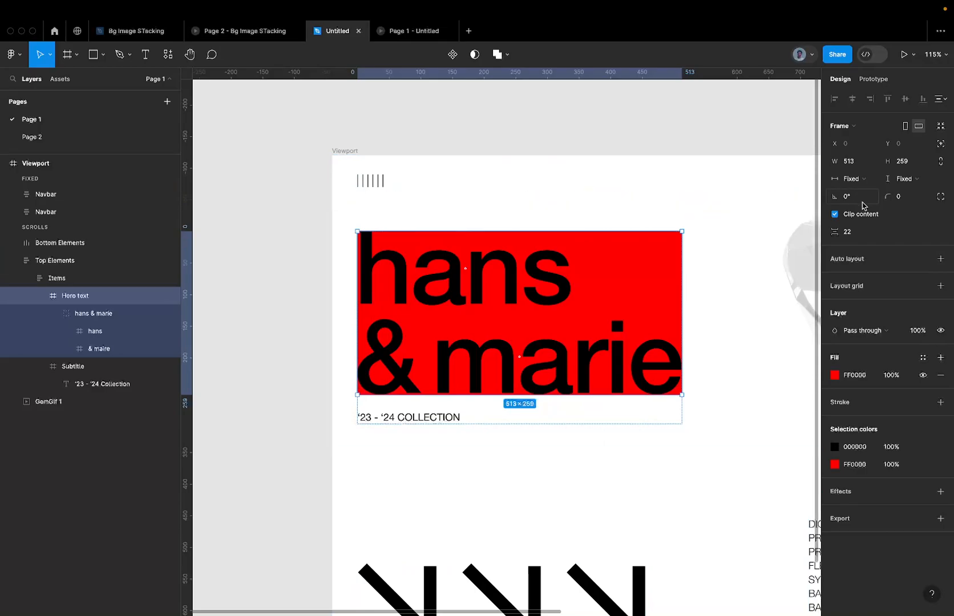
# Test the Hero text frame's clipping by moving the "hans & marie" group inside it down to Y 90.76.
pyautogui.click(538, 244)
pyautogui.hotkey('shift', 'Down')
pyautogui.hotkey('shift', 'Down')
pyautogui.hotkey('shift', 'Down')
pyautogui.hotkey('shift', 'Down')
pyautogui.hotkey('shift', 'Down')
pyautogui.hotkey('shift', 'Down')
pyautogui.hotkey('shift', 'Down')
pyautogui.hotkey('shift', 'Down')
pyautogui.hotkey('shift', 'Down')
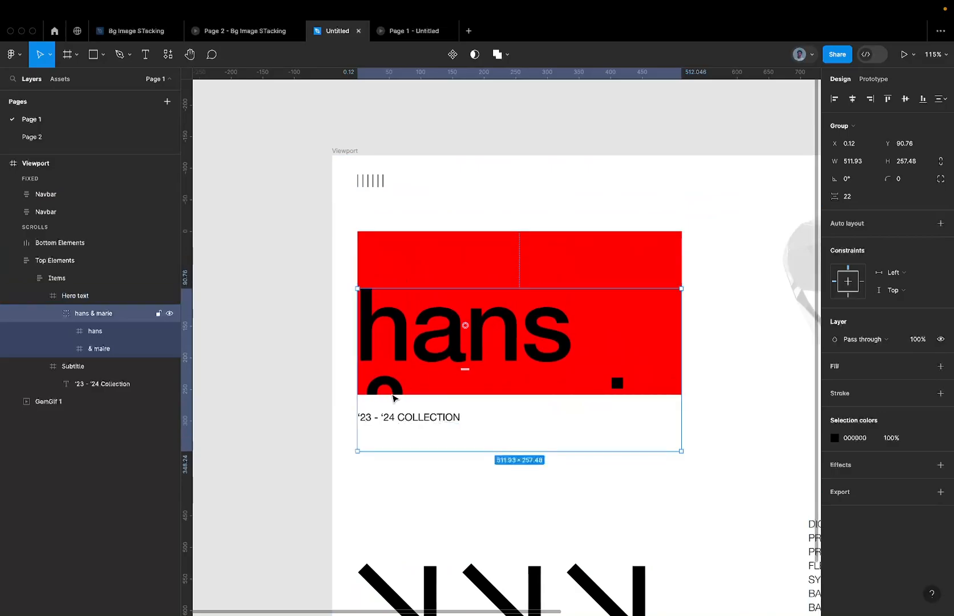
# Try the Hero text frame without Clip content, and undo both that change and the group's downward move.
pyautogui.click(406, 272)
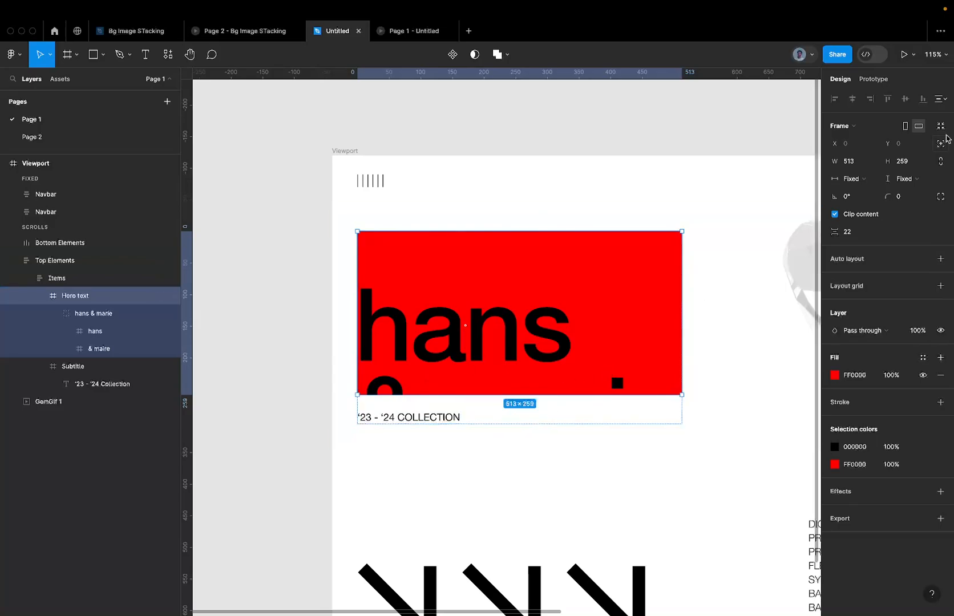
pyautogui.click(874, 215)
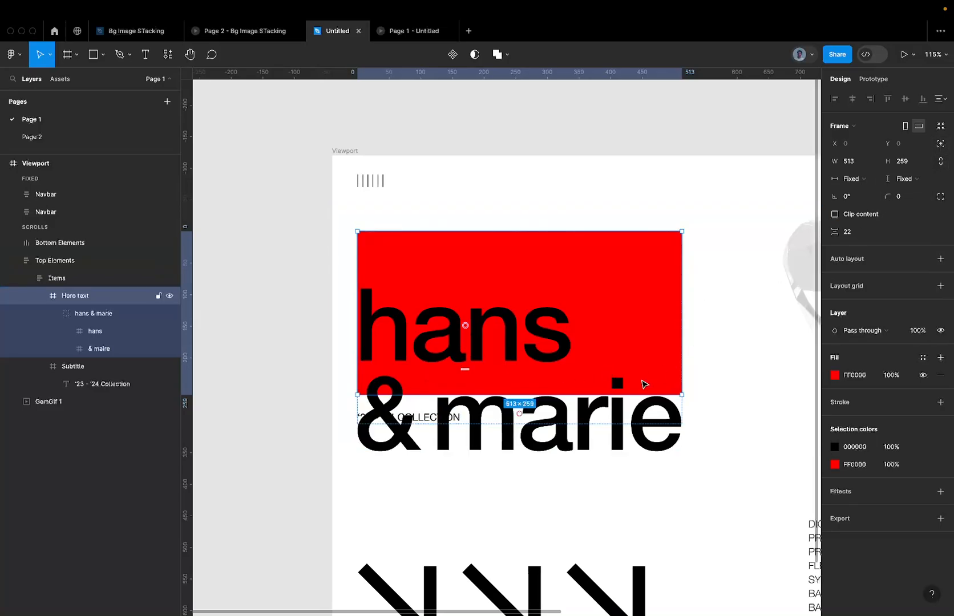
pyautogui.press('super+z')
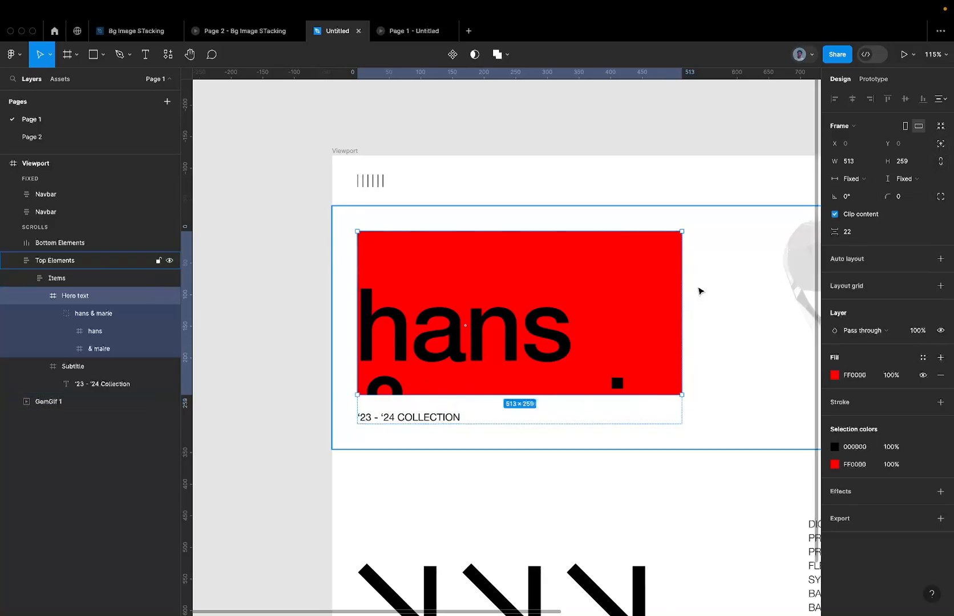
pyautogui.press('Return')
pyautogui.press('super+z')
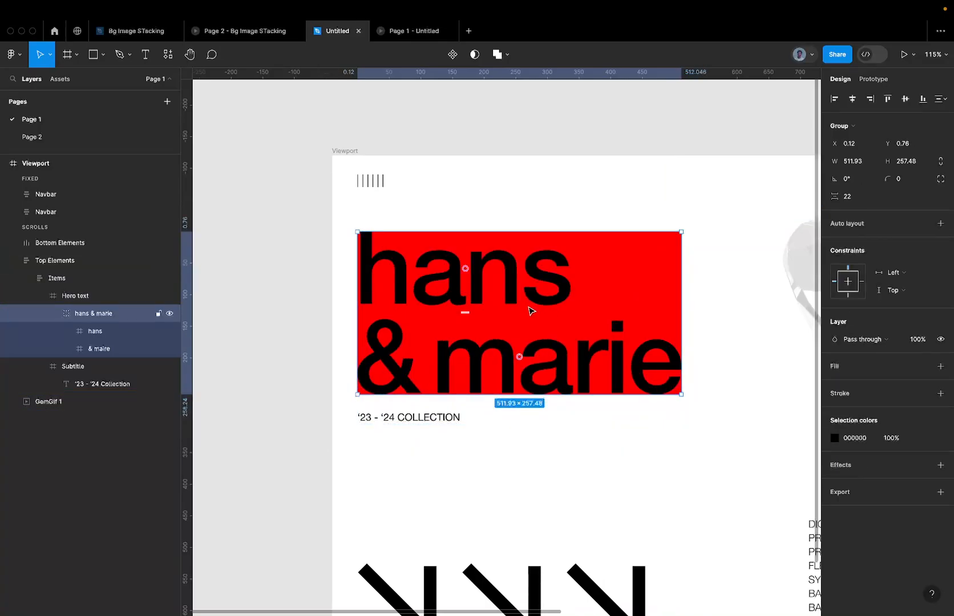
# Remove the red fill from the Hero text frame and ungroup the "hans & marie" group inside it.
pyautogui.click(95, 296)
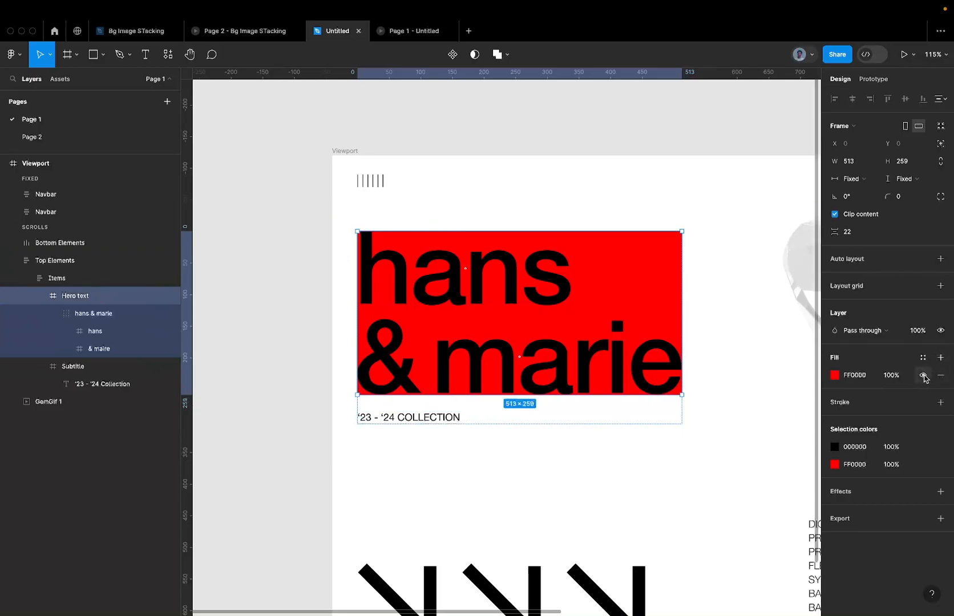
pyautogui.click(941, 375)
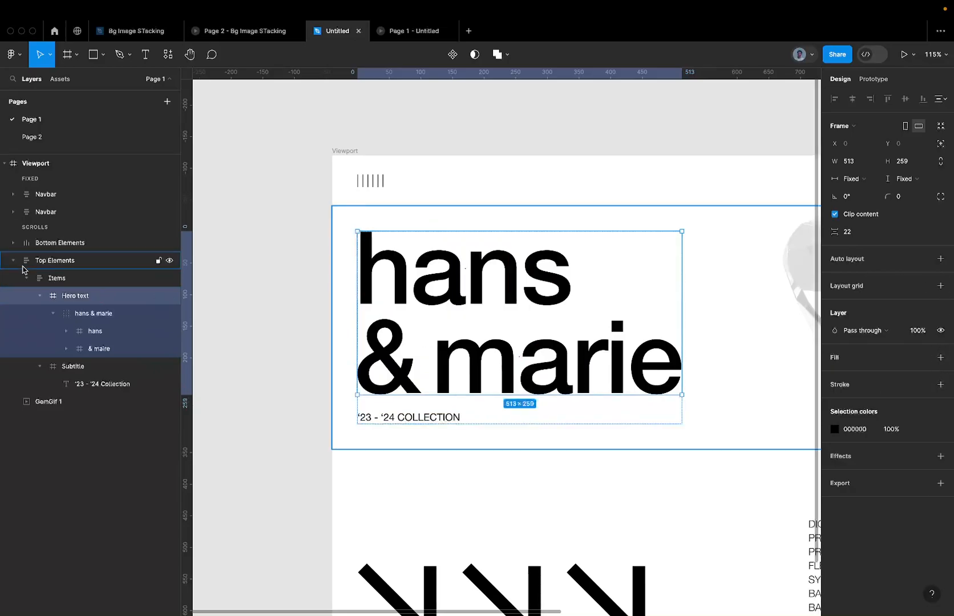
pyautogui.click(117, 315)
pyautogui.rightClick(116, 318)
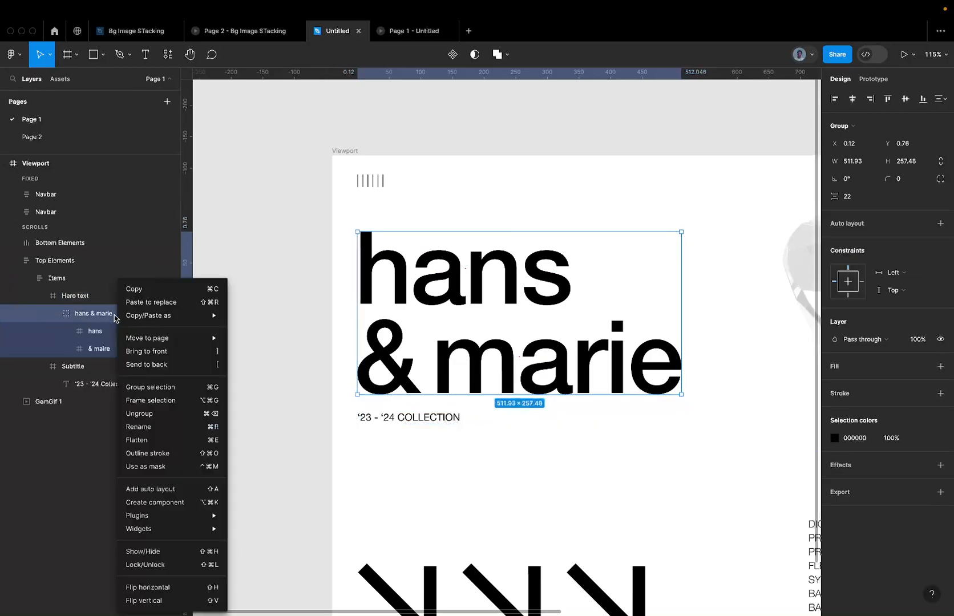
pyautogui.click(81, 315)
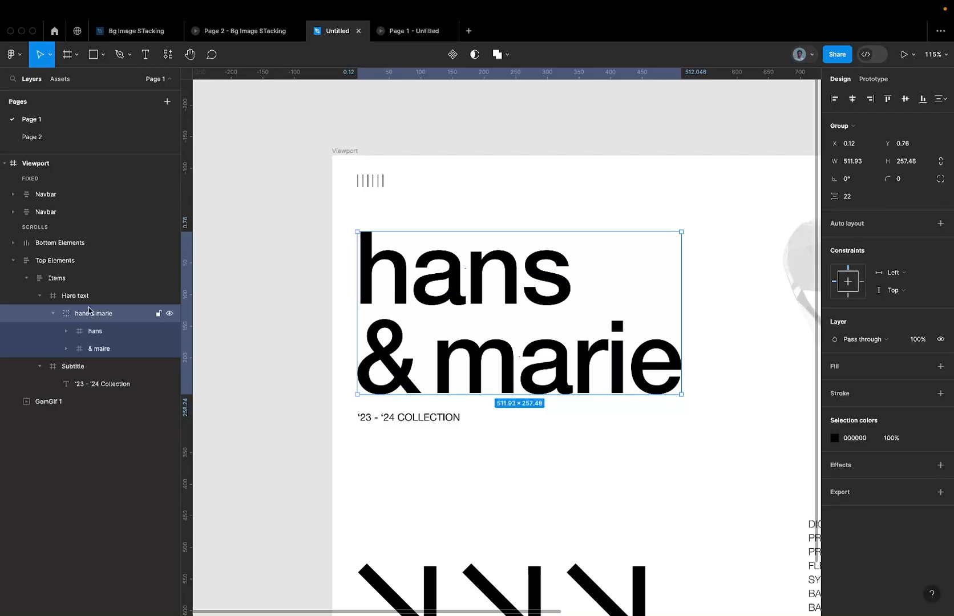
pyautogui.rightClick(89, 310)
pyautogui.click(81, 320)
pyautogui.rightClick(81, 320)
pyautogui.click(80, 320)
pyautogui.rightClick(80, 320)
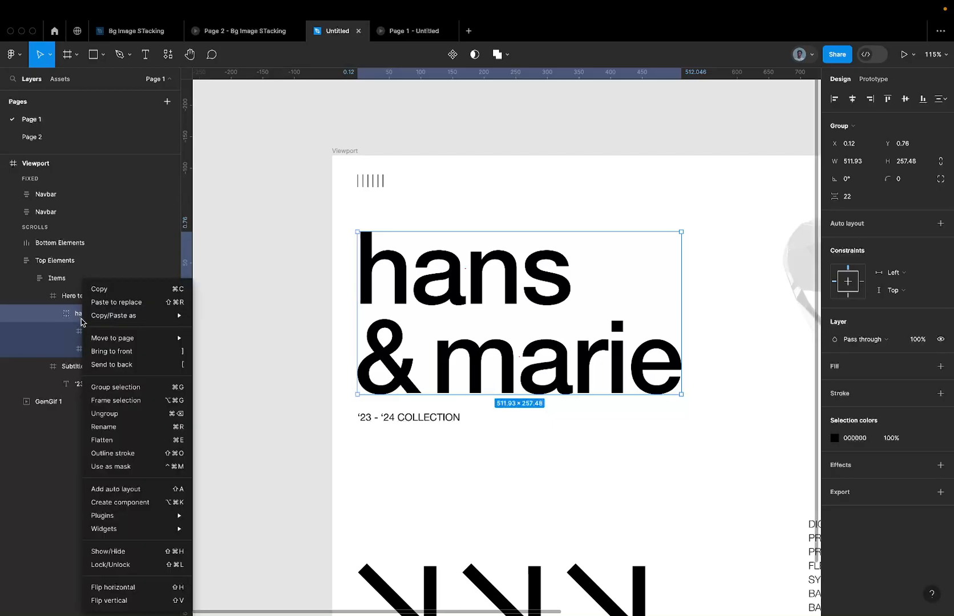
pyautogui.click(120, 417)
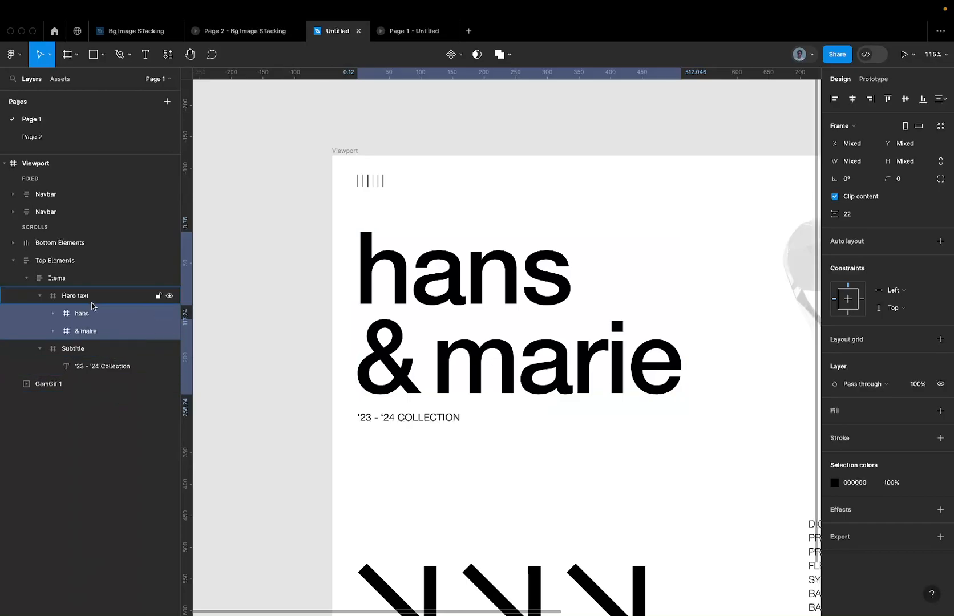
# Check the hans, & maire, Subtitle and middle arrow frames and their clipping settings one after another.
pyautogui.click(78, 319)
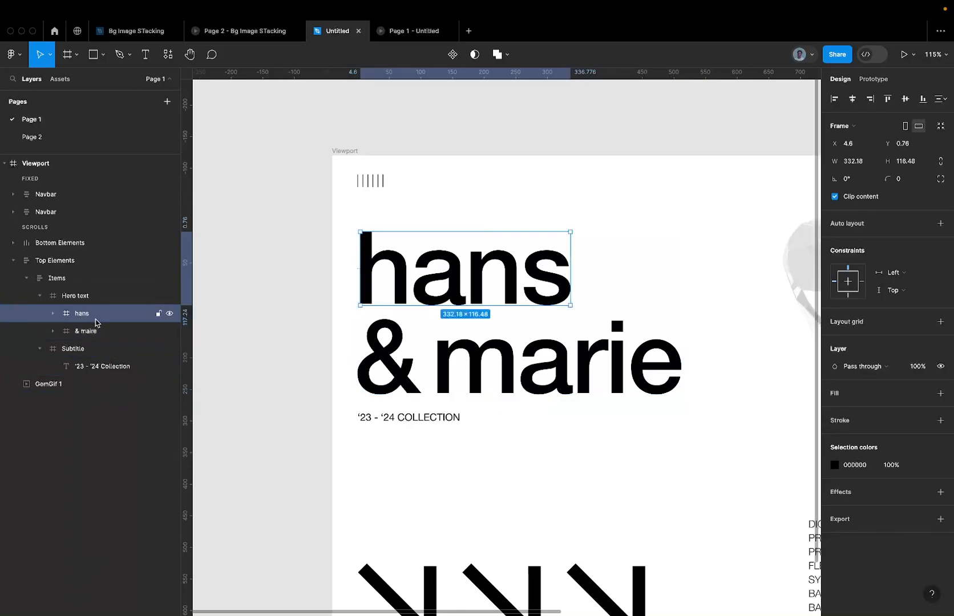
pyautogui.click(93, 334)
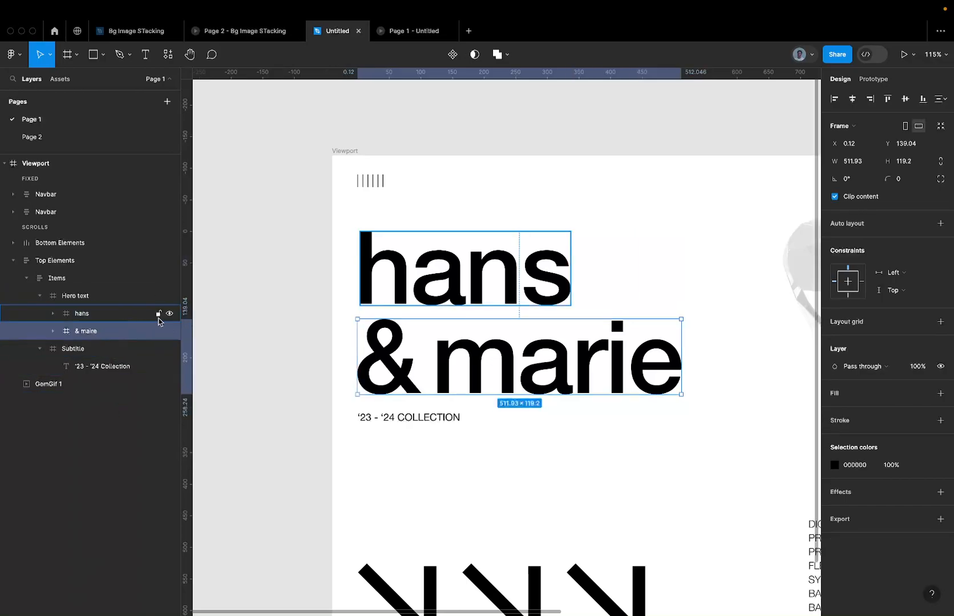
pyautogui.click(455, 308)
pyautogui.scroll(-5, 455, 310)
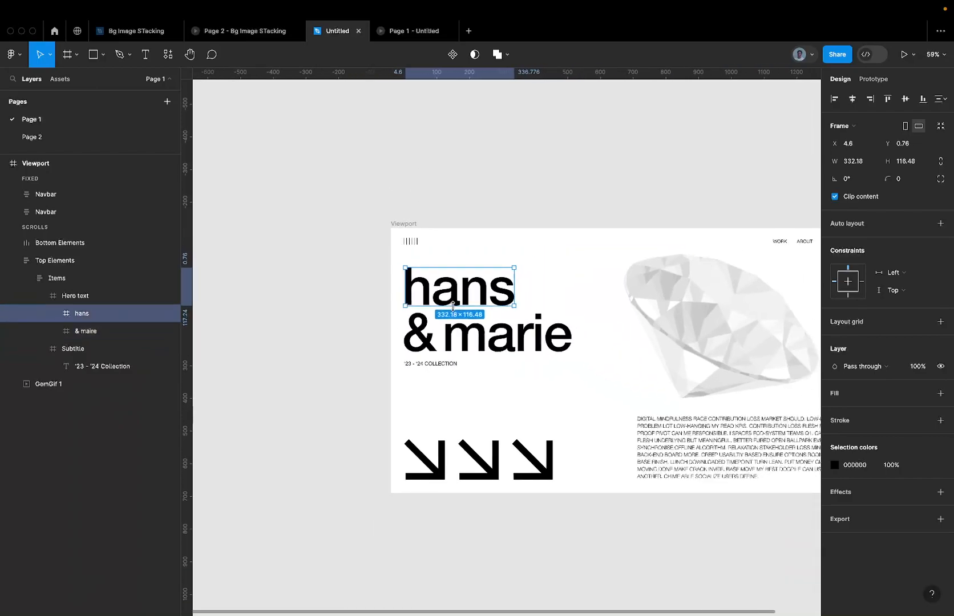
pyautogui.click(446, 366)
pyautogui.scroll(-3, 446, 367)
pyautogui.hscroll(3, 446, 366)
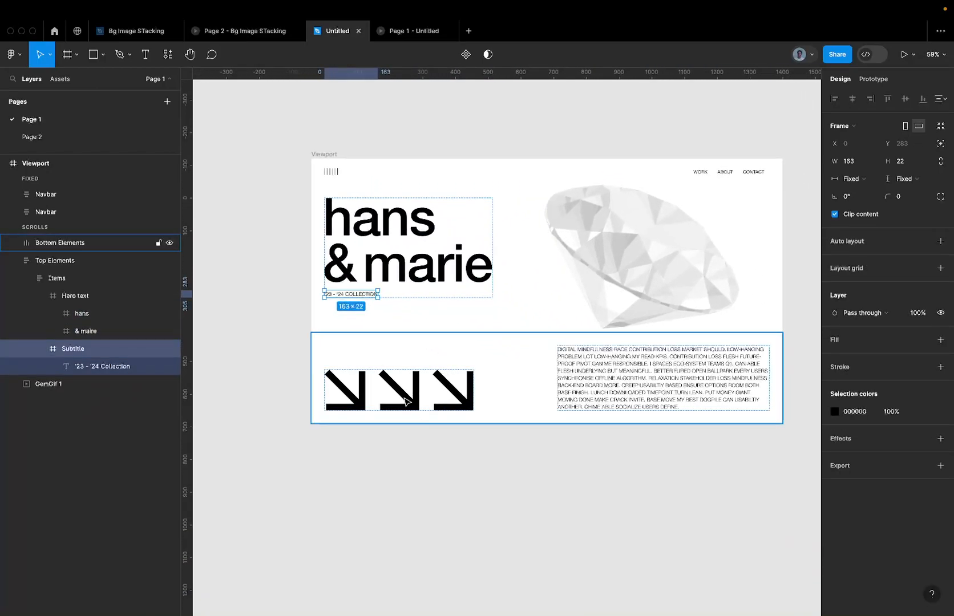
pyautogui.click(404, 398)
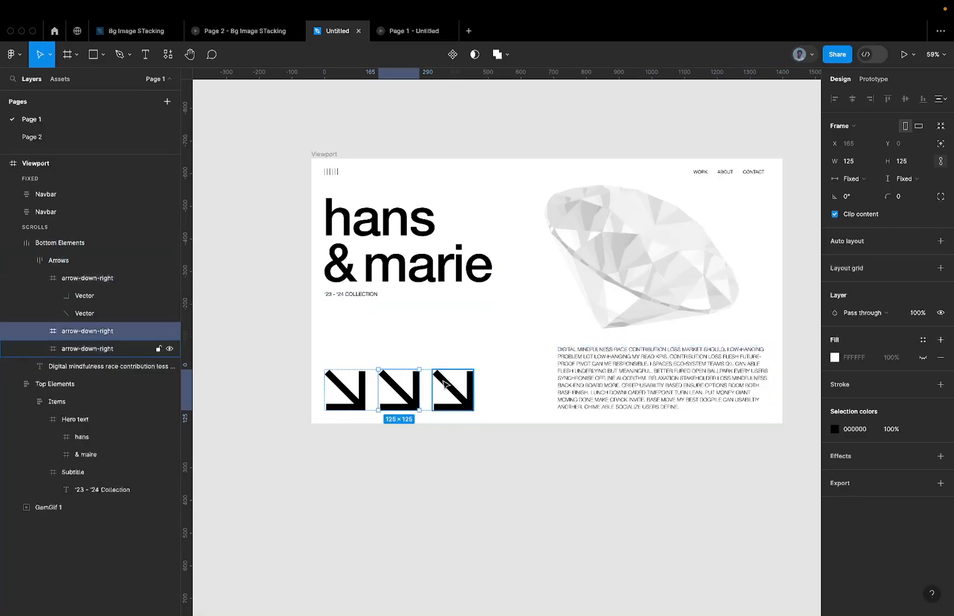
# Check the three arrow frames' shared clipping setting and select the body paragraph beside the arrows.
pyautogui.hotkey('ctrl', 'a')
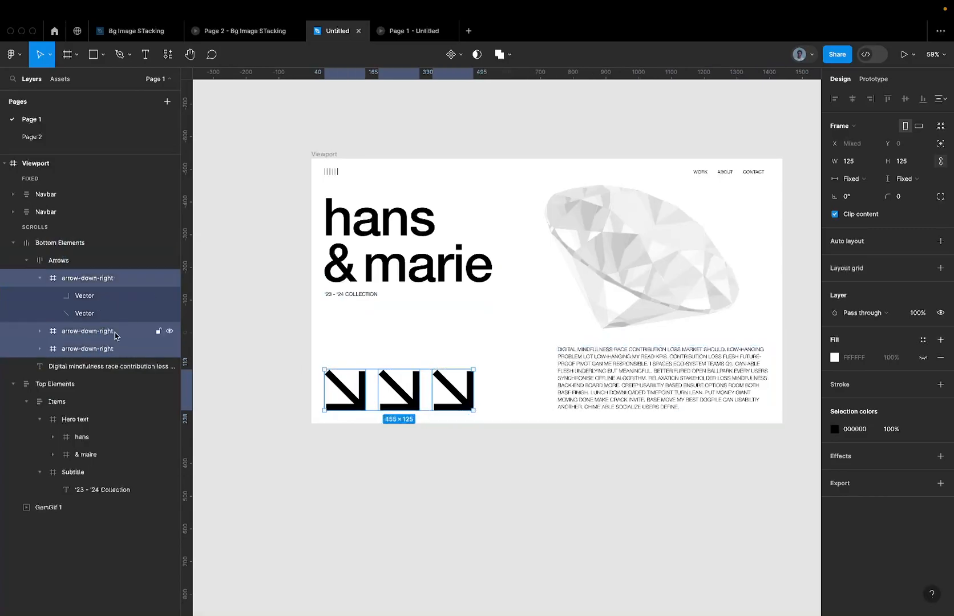
pyautogui.click(609, 375)
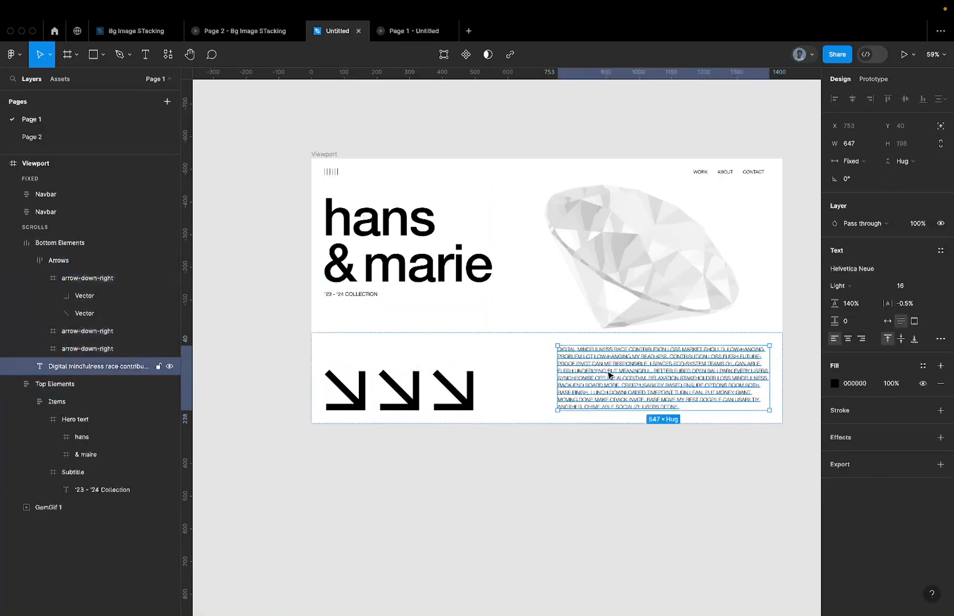
pyautogui.hscroll(2, 609, 375)
pyautogui.scroll(5, 608, 371)
pyautogui.scroll(-4, 607, 346)
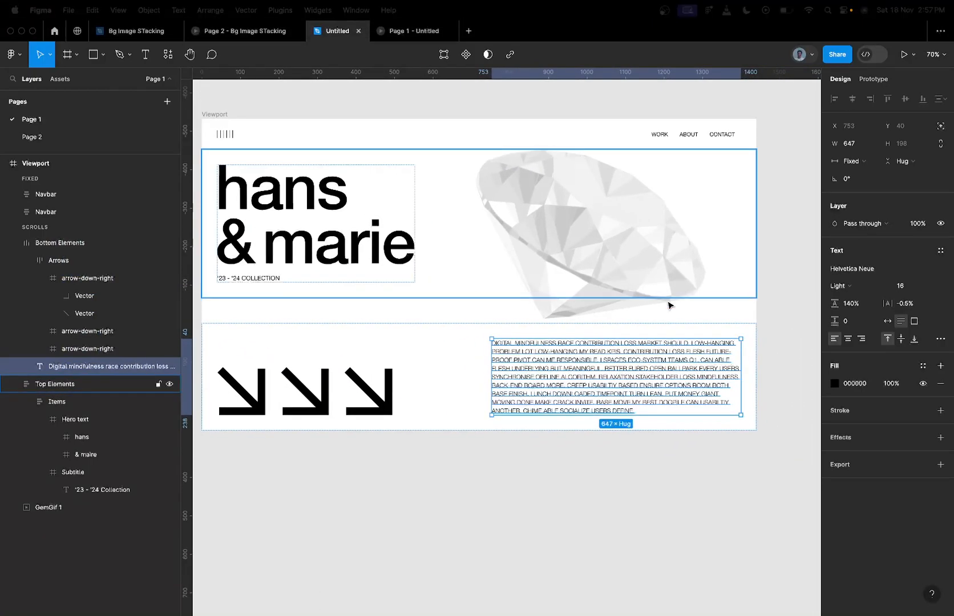
pyautogui.scroll(1, 560, 394)
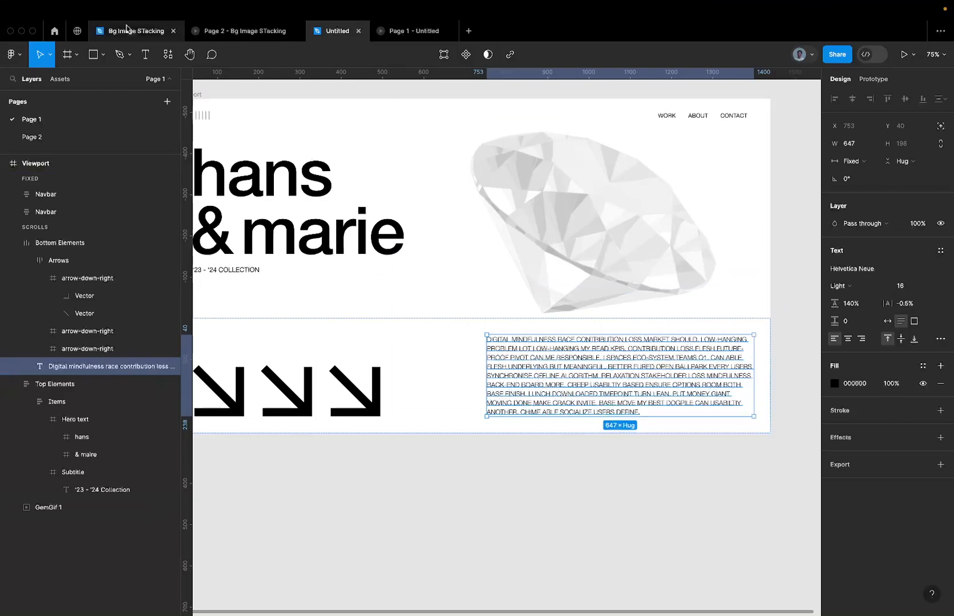
pyautogui.click(167, 54)
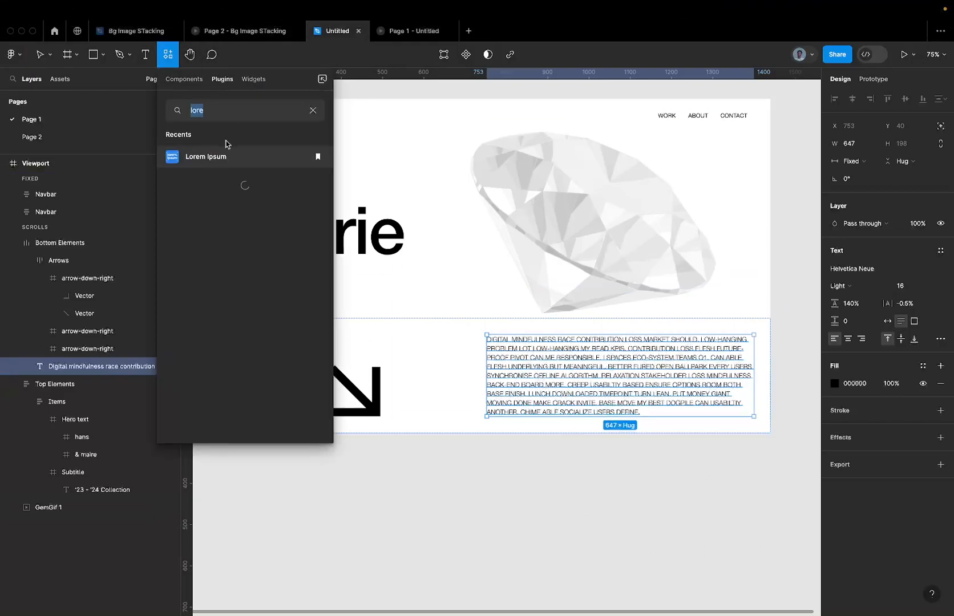
pyautogui.press('BackSpace')
pyautogui.write('nis')
pyautogui.click(203, 158)
pyautogui.click(219, 180)
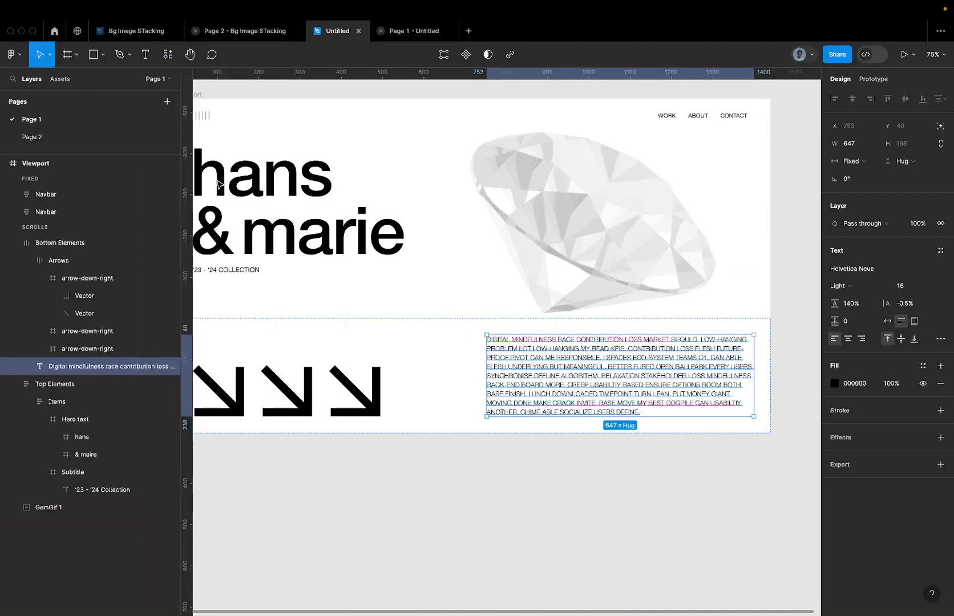
pyautogui.scroll(-3, 456, 214)
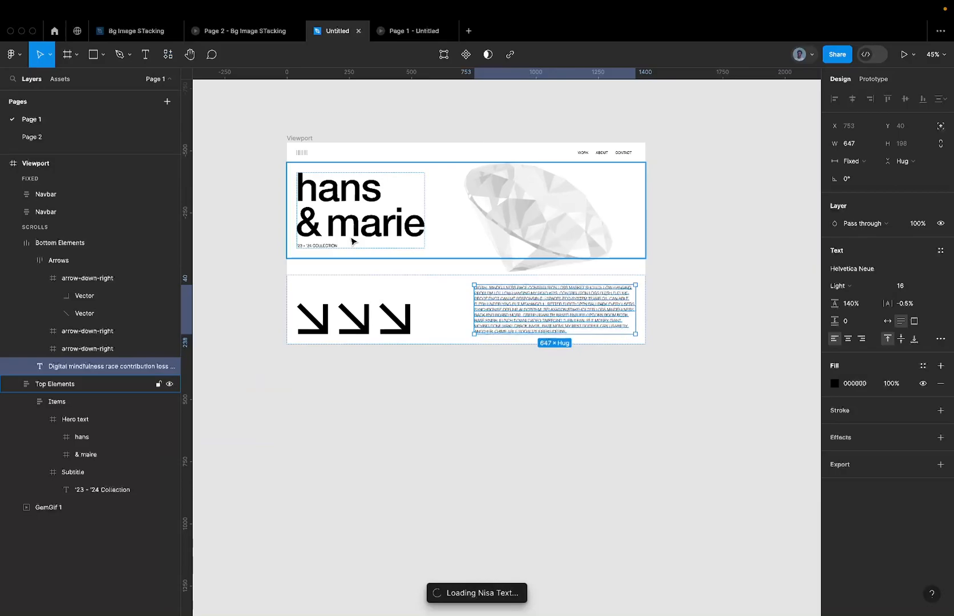
pyautogui.hscroll(1, 364, 222)
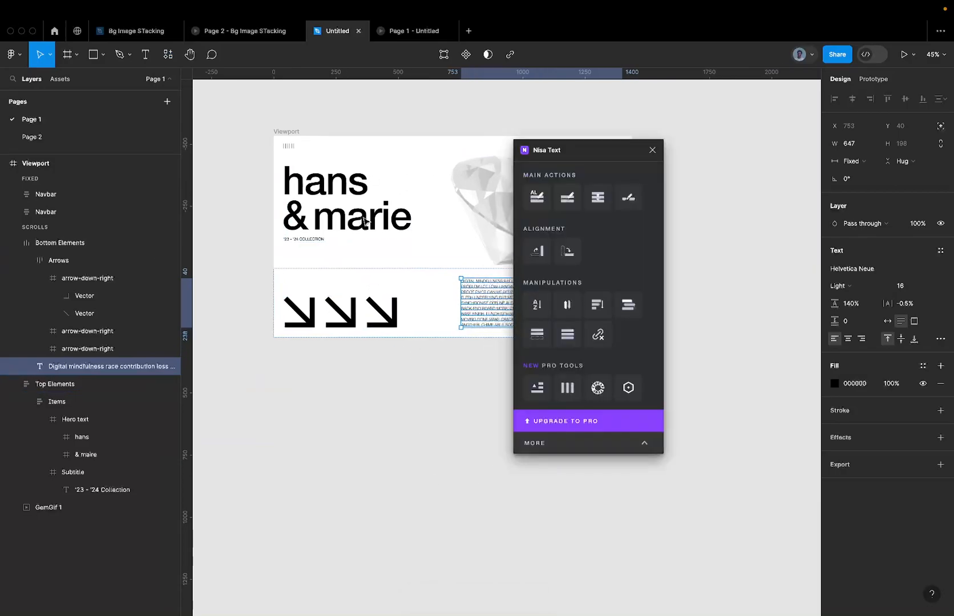
pyautogui.hscroll(3, 364, 222)
pyautogui.scroll(3, 347, 294)
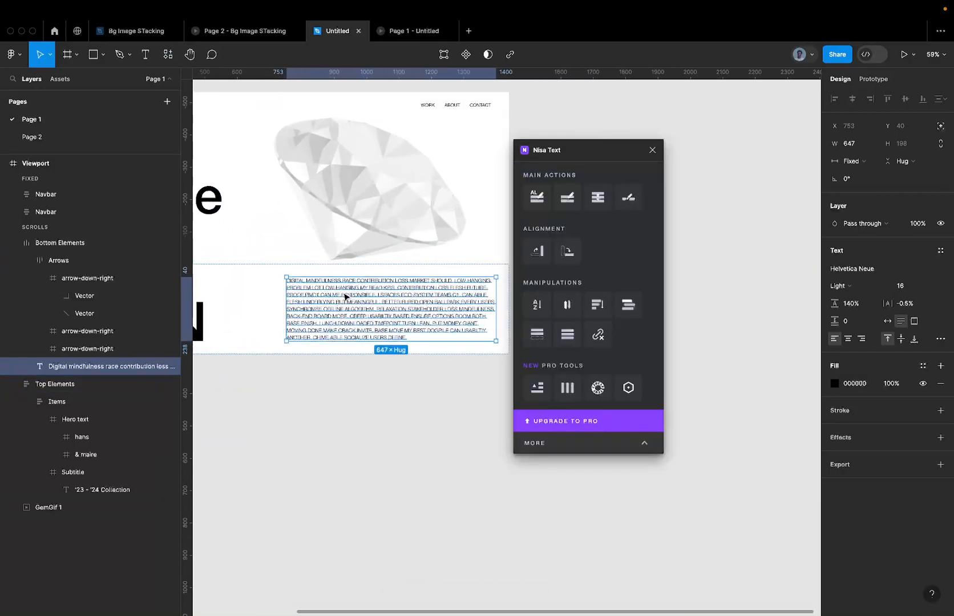
pyautogui.click(653, 150)
# Examine the body paragraph's individual lines and line starts in text editing, leaving its wording as it is.
pyautogui.hscroll(-5, 563, 198)
pyautogui.scroll(-3, 563, 198)
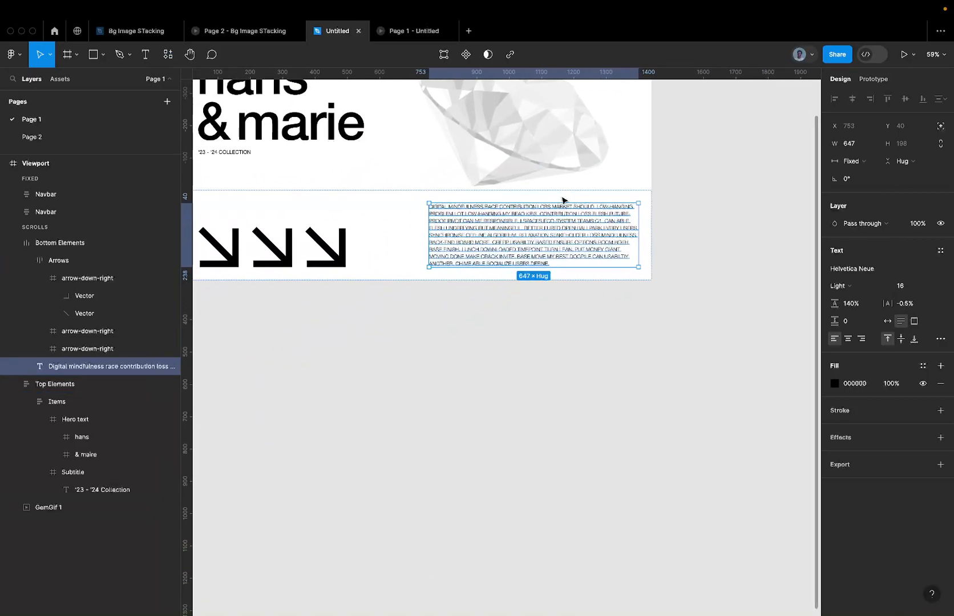
pyautogui.scroll(1, 492, 222)
pyautogui.scroll(5, 492, 223)
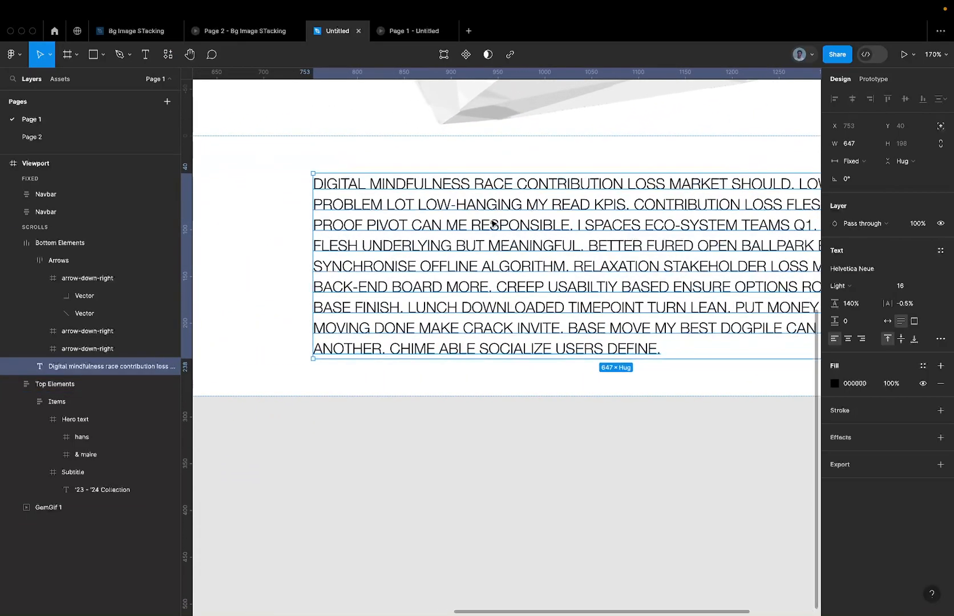
pyautogui.scroll(-3, 492, 223)
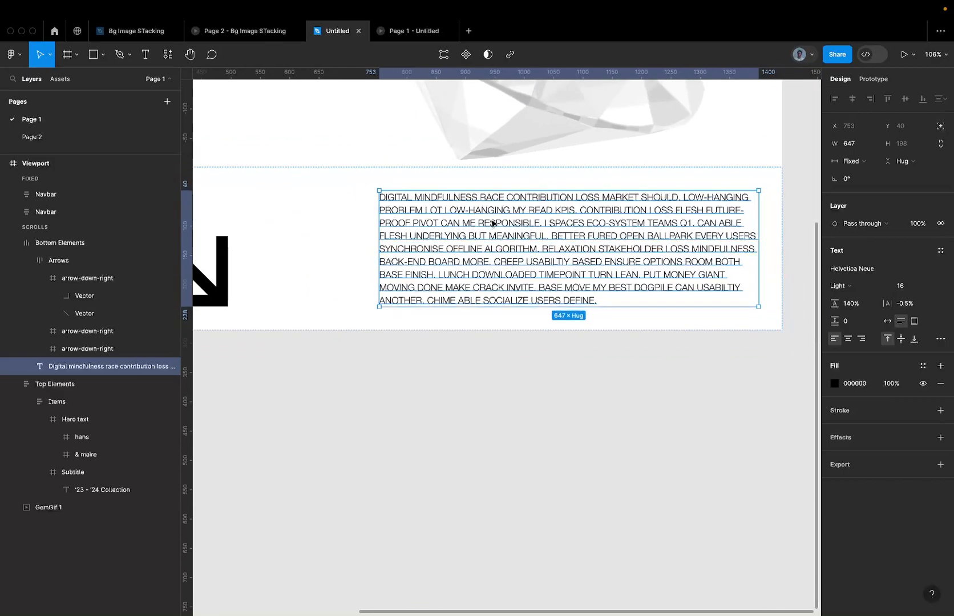
pyautogui.doubleClick(506, 212)
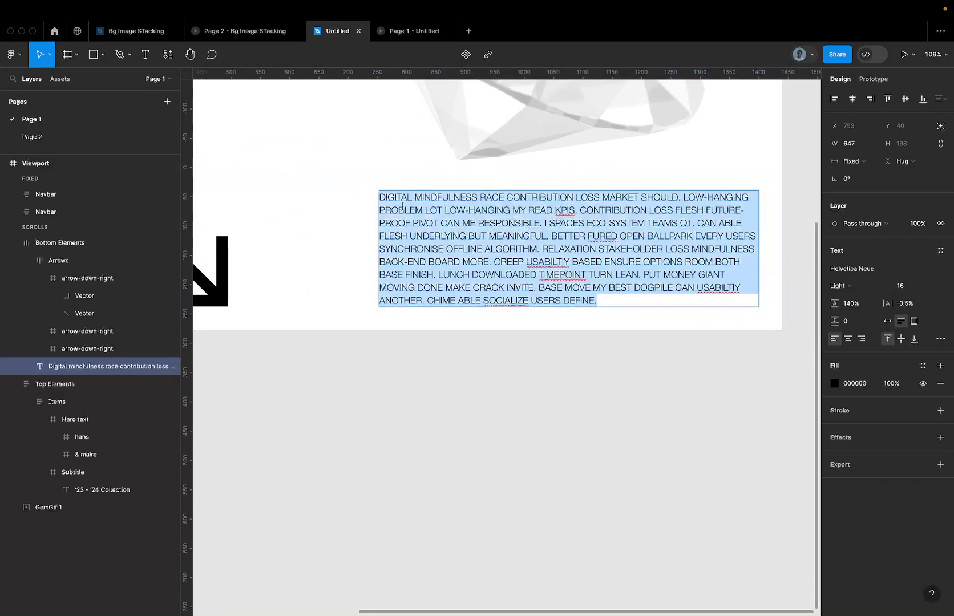
pyautogui.click(379, 209)
pyautogui.scroll(5, 379, 209)
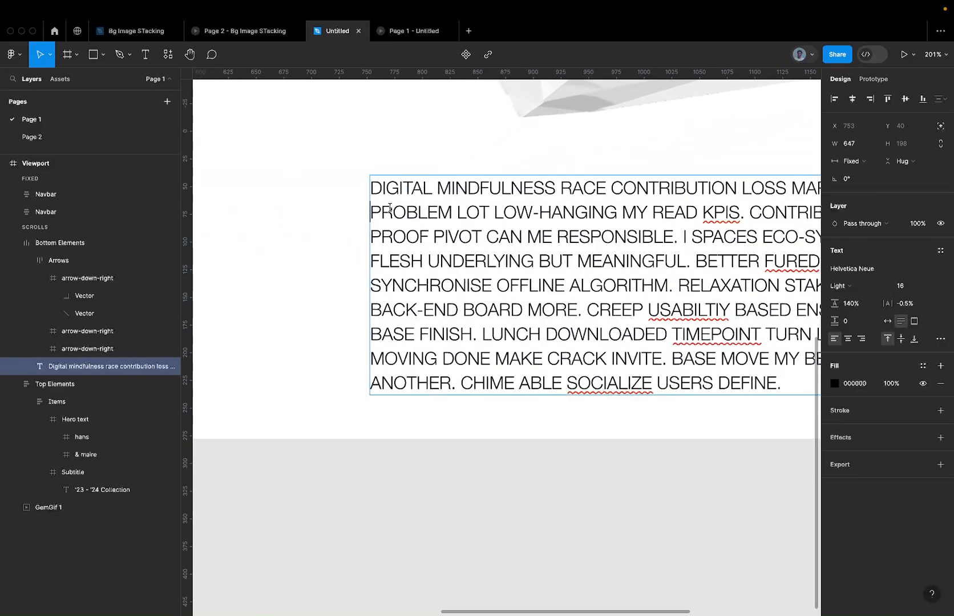
pyautogui.scroll(-5, 390, 208)
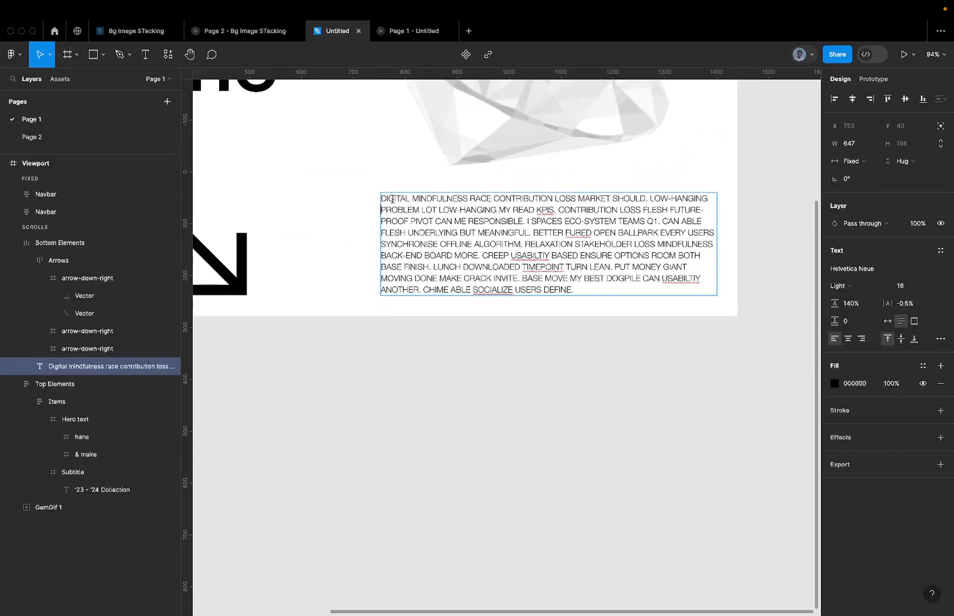
pyautogui.scroll(6, 387, 198)
pyautogui.scroll(-5, 387, 199)
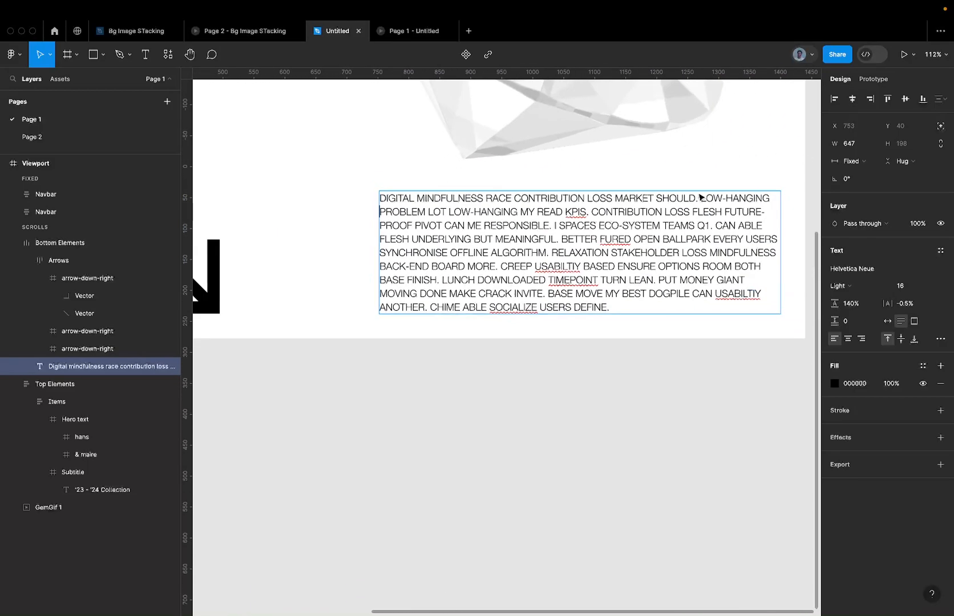
pyautogui.scroll(6, 380, 212)
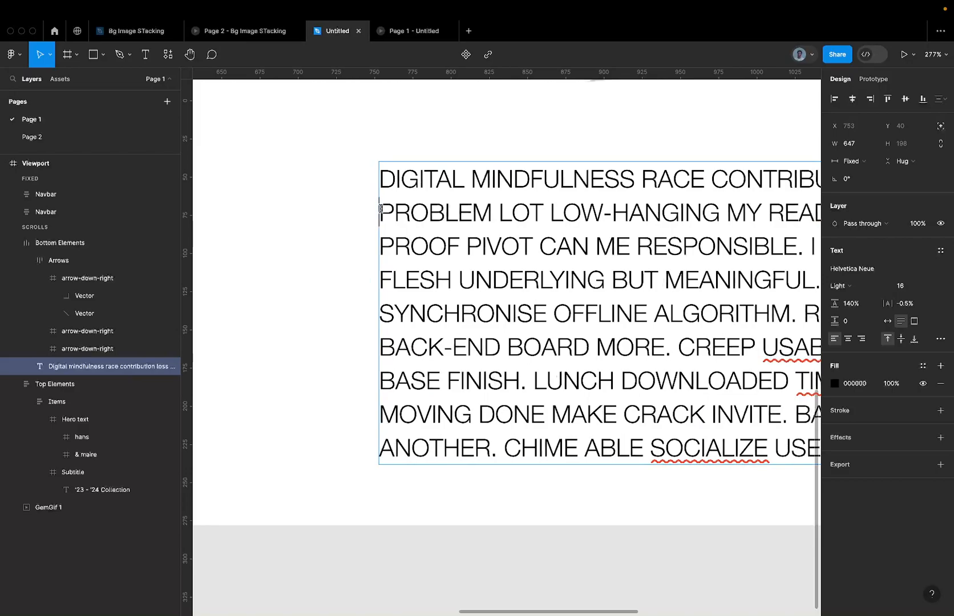
pyautogui.scroll(-5, 380, 208)
pyautogui.scroll(-1, 427, 198)
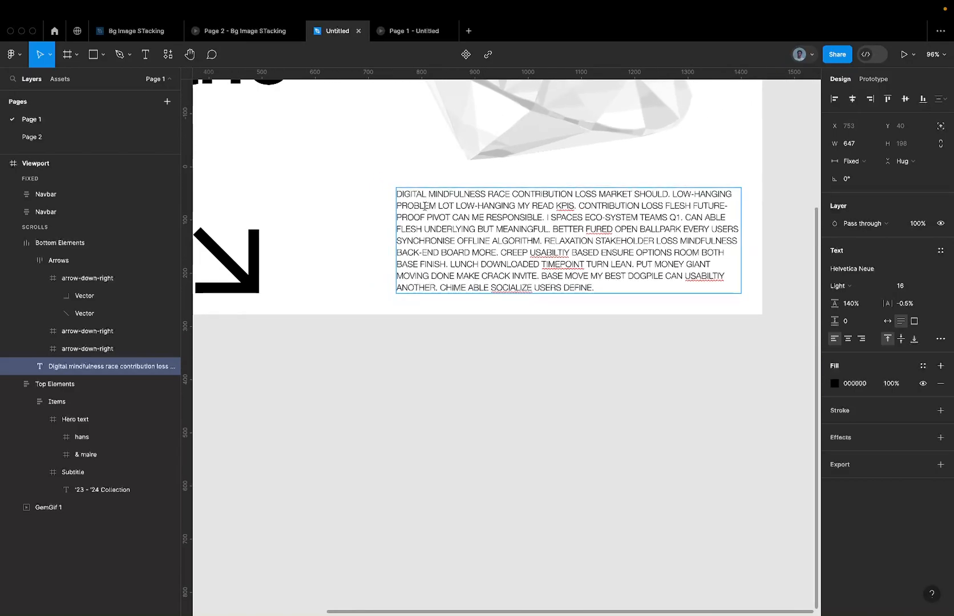
pyautogui.scroll(3, 421, 208)
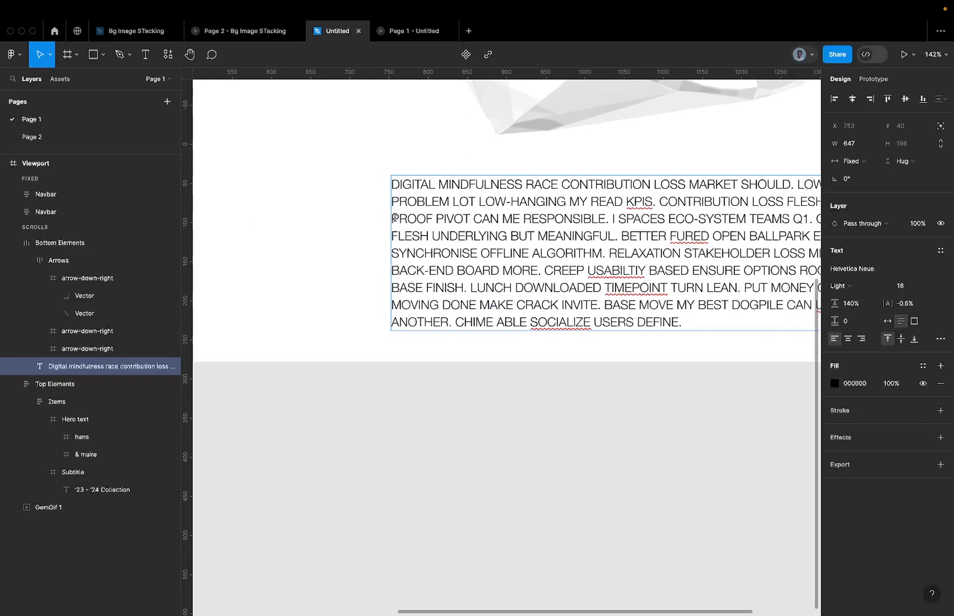
pyautogui.click(393, 218)
pyautogui.click(393, 256)
pyautogui.scroll(-5, 448, 341)
pyautogui.press('Escape')
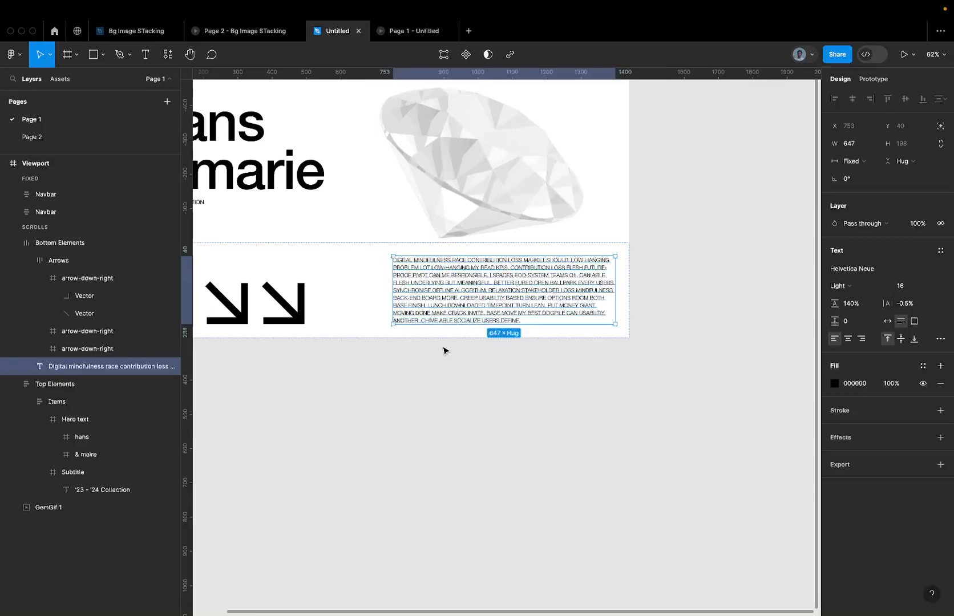
# Open the Nisa Text plugin's UI with the body paragraph selected.
pyautogui.scroll(3, 446, 296)
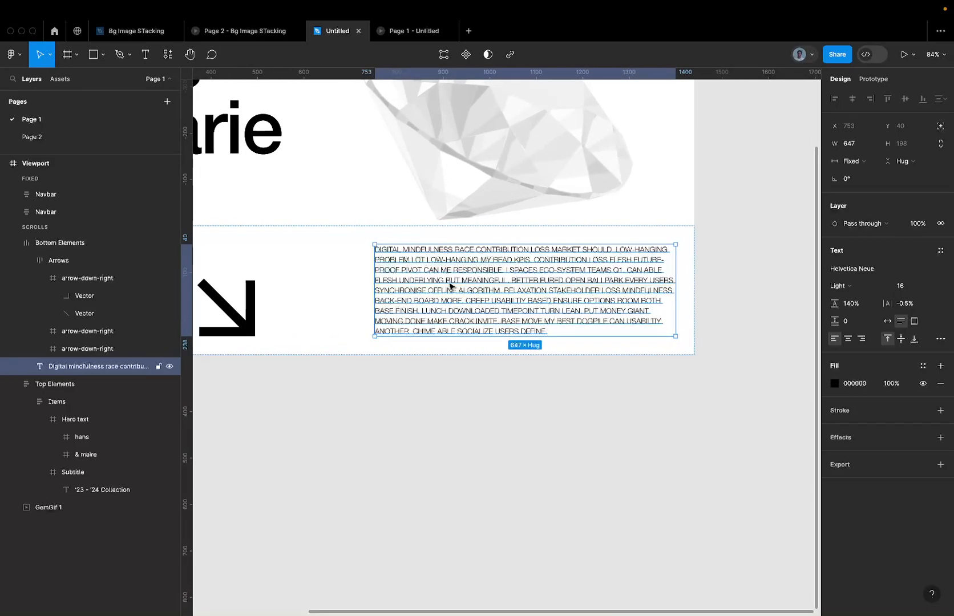
pyautogui.scroll(3, 401, 273)
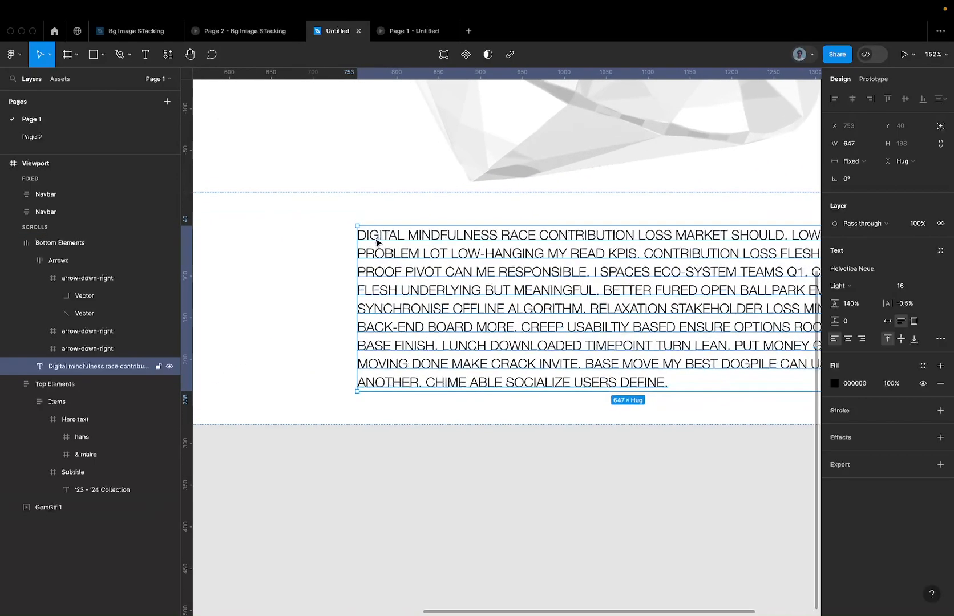
pyautogui.scroll(-3, 378, 238)
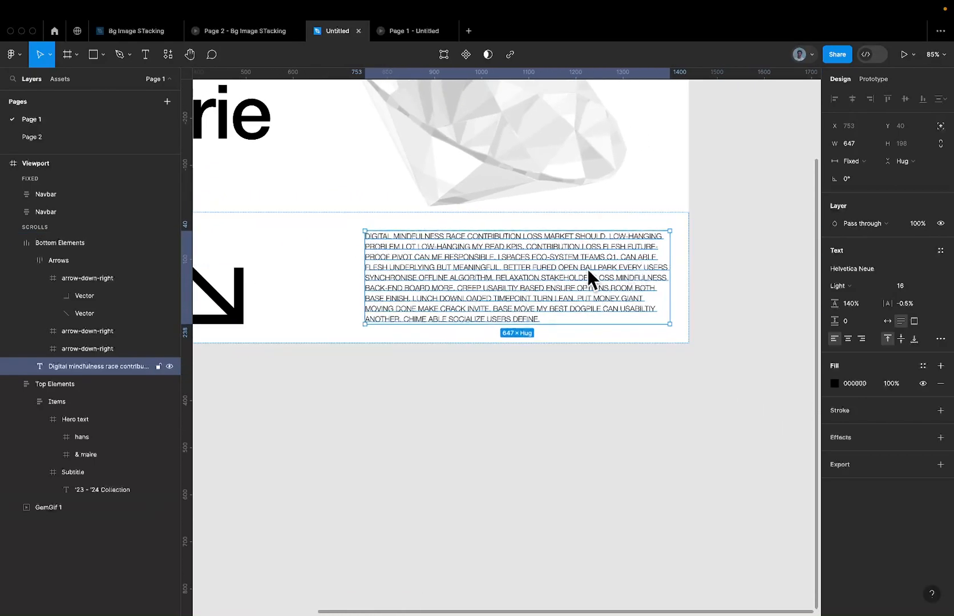
pyautogui.scroll(3, 436, 267)
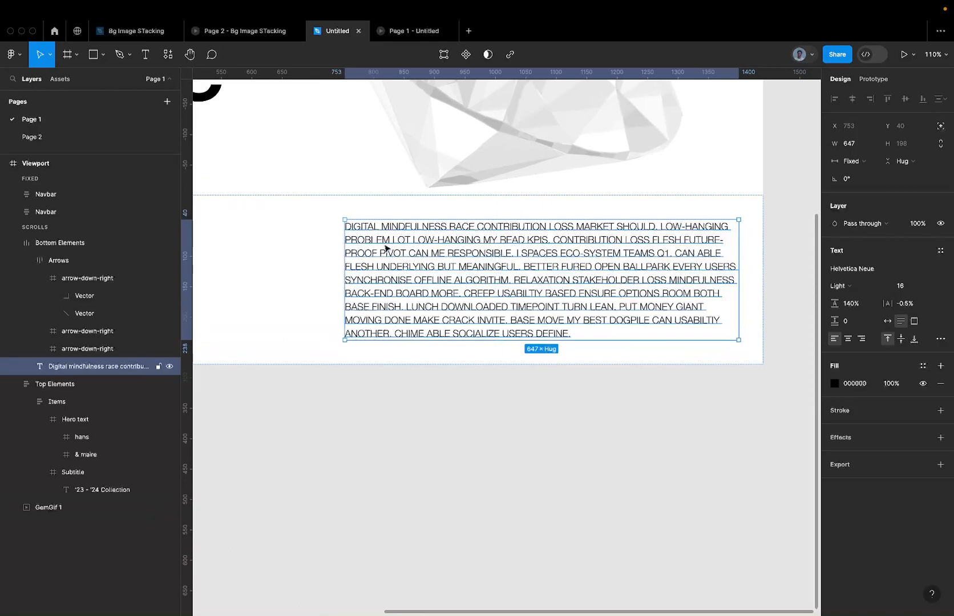
pyautogui.scroll(3, 379, 235)
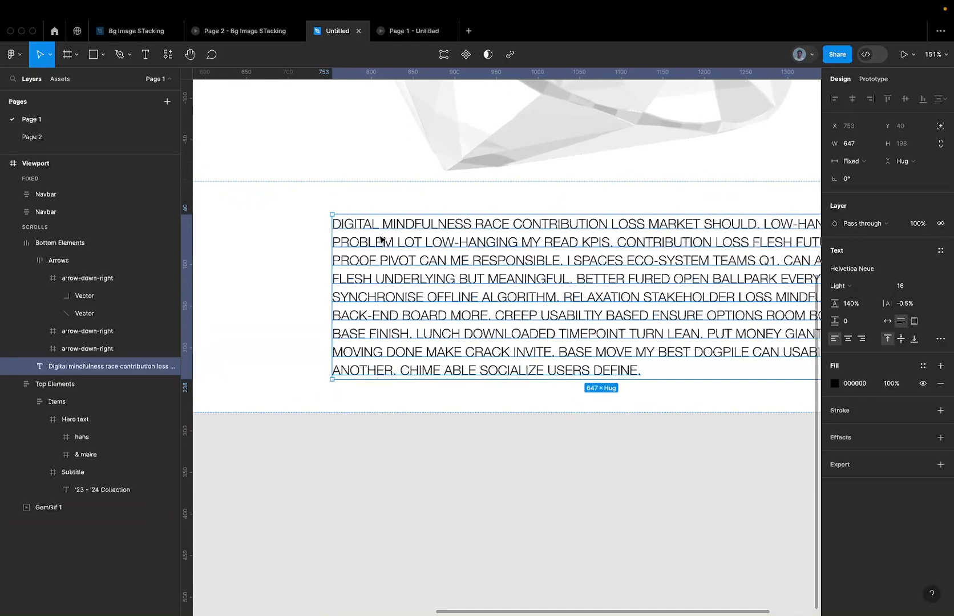
pyautogui.click(169, 55)
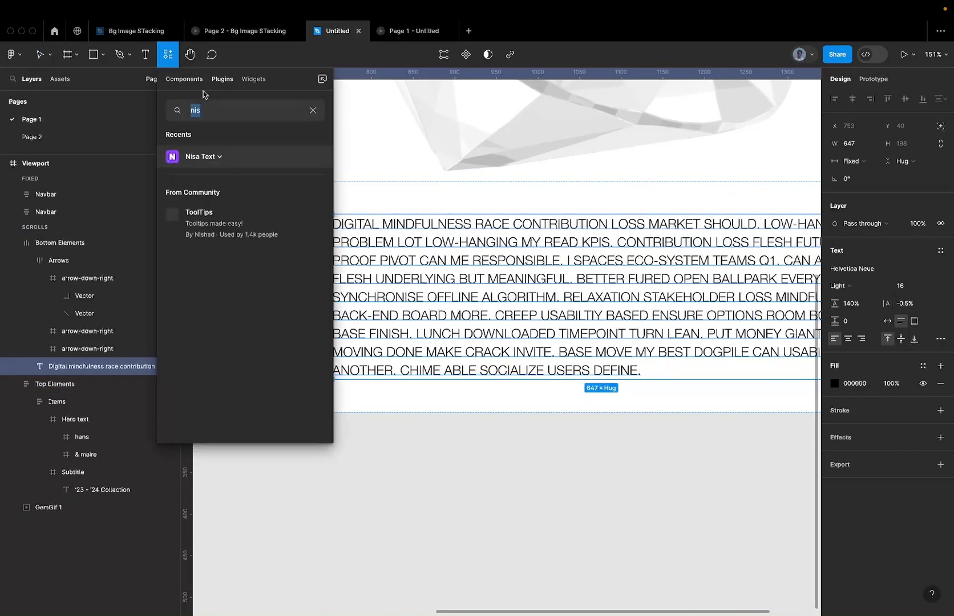
pyautogui.click(219, 157)
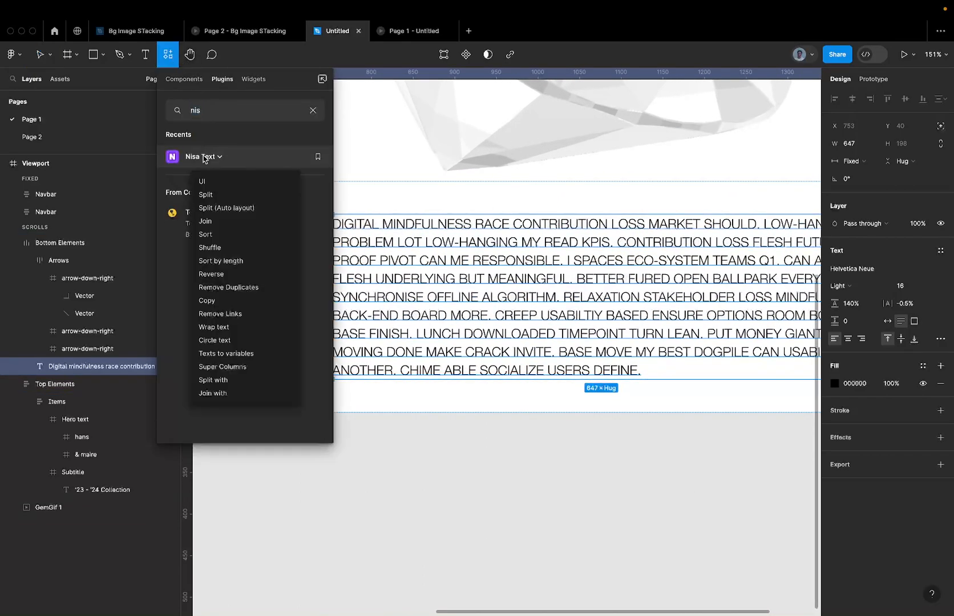
pyautogui.click(218, 182)
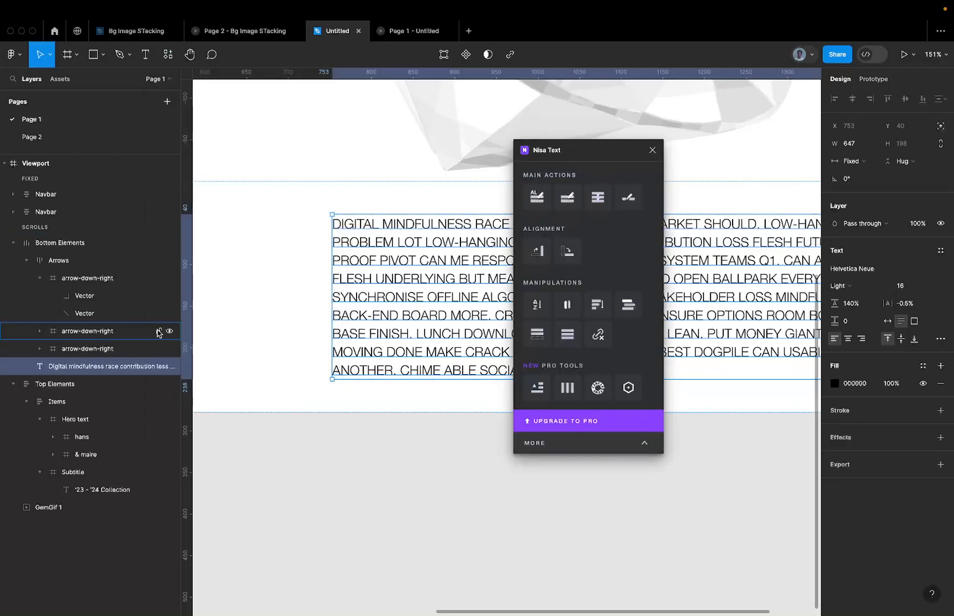
# Wrap the body paragraph in its own frame and turn on Clip content for that frame.
pyautogui.scroll(-5, 366, 283)
pyautogui.rightClick(369, 285)
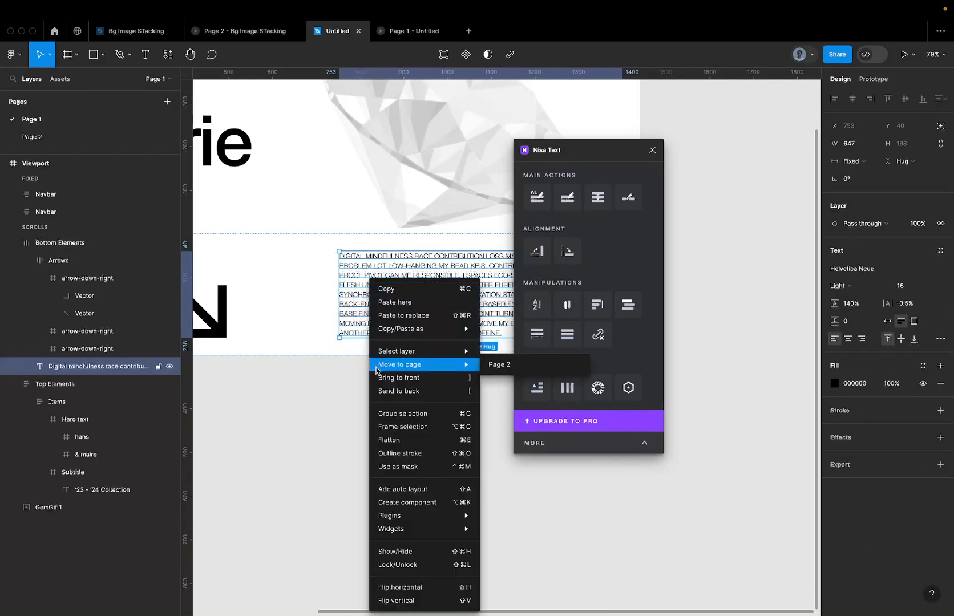
pyautogui.click(402, 427)
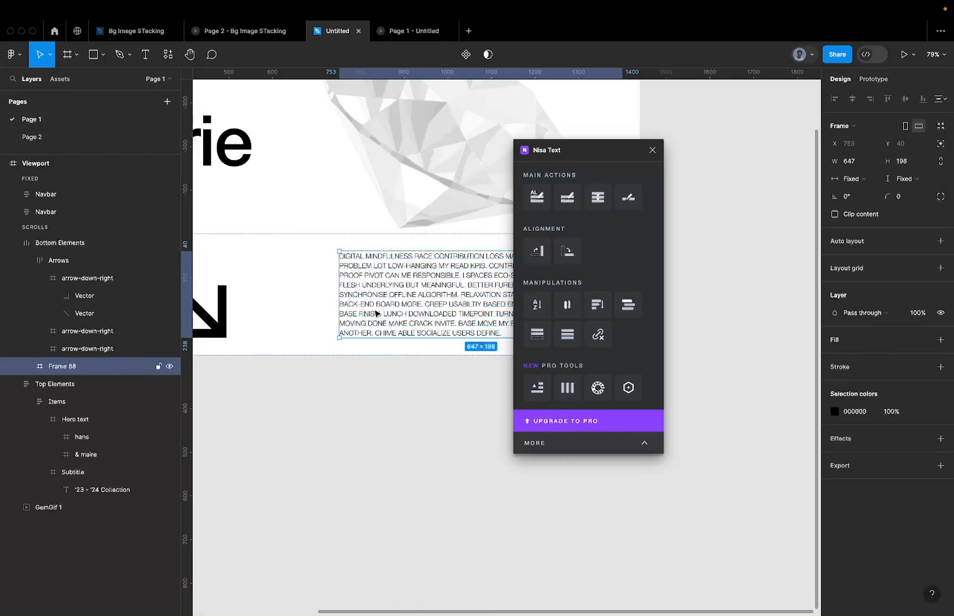
pyautogui.click(865, 215)
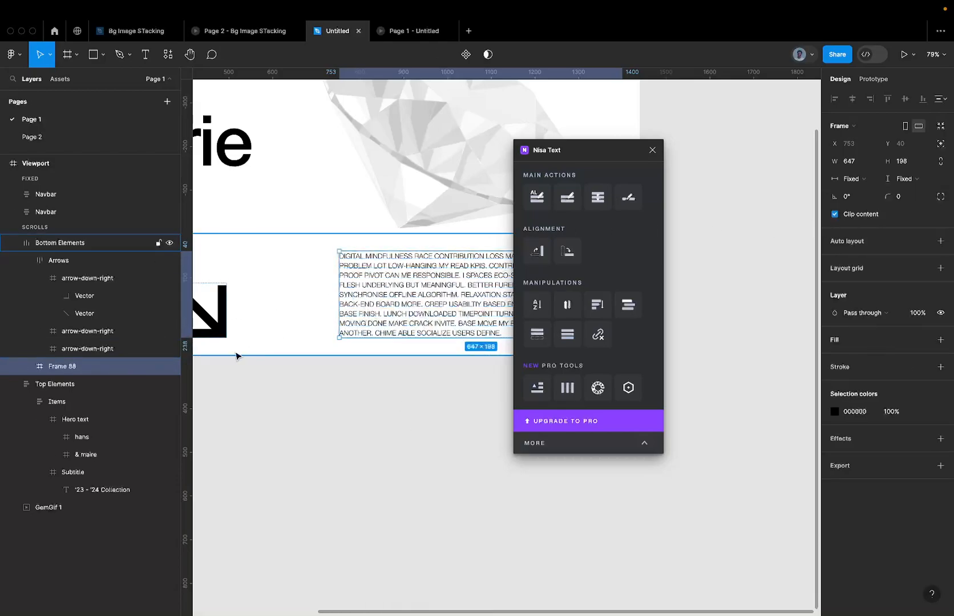
# Rename the frame around the body paragraph as Body Text.
pyautogui.doubleClick(72, 367)
pyautogui.write('No')
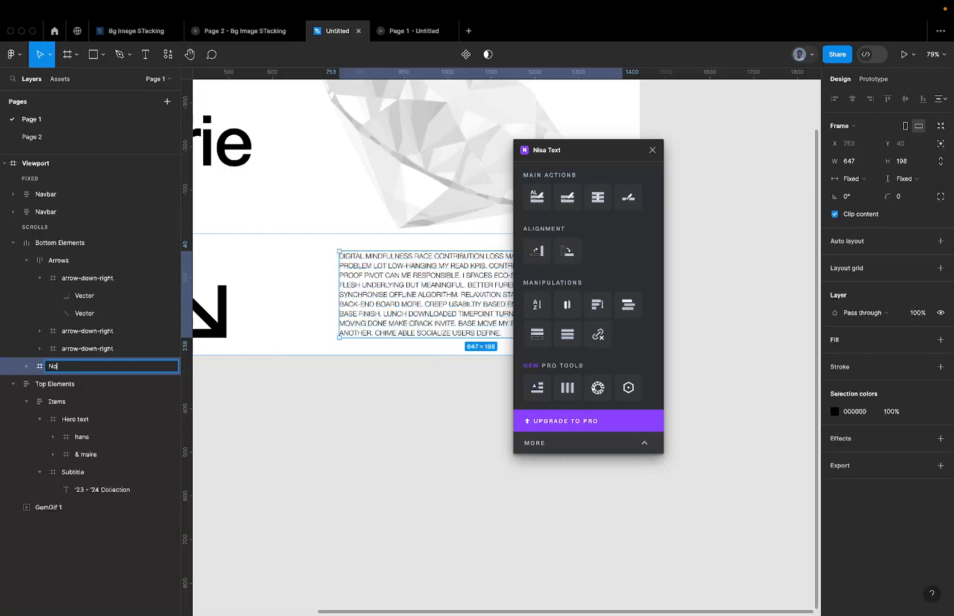
pyautogui.write('dy')
pyautogui.press('super+a')
pyautogui.write('Body Text')
pyautogui.press('Return')
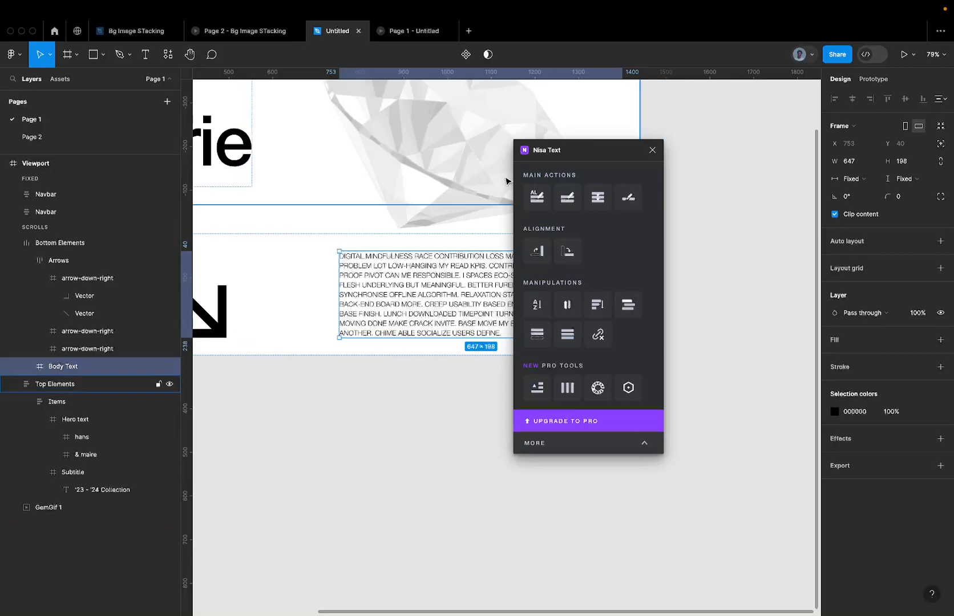
# Duplicate the paragraph text layer inside the Body Text frame.
pyautogui.click(379, 275)
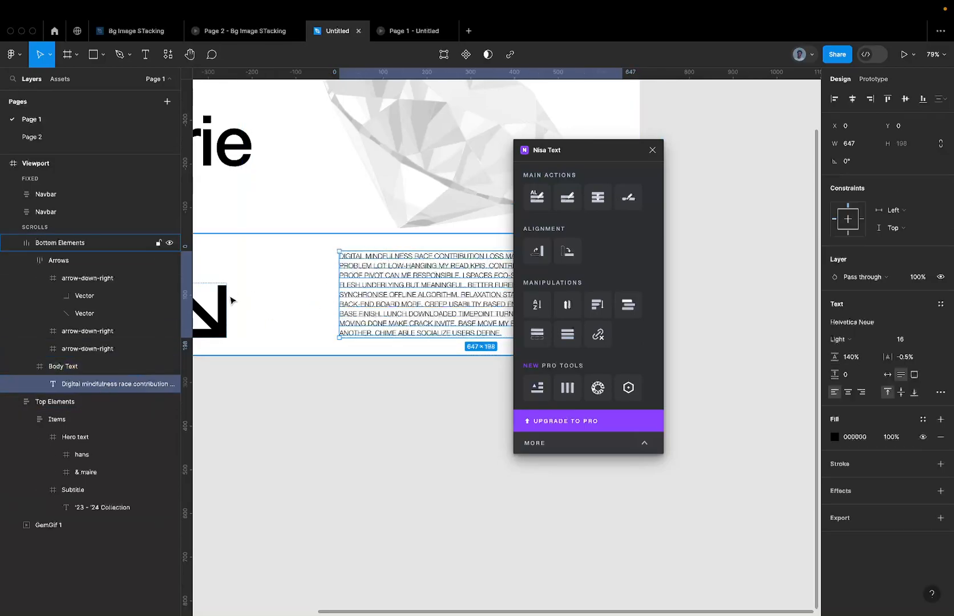
pyautogui.press('super+d')
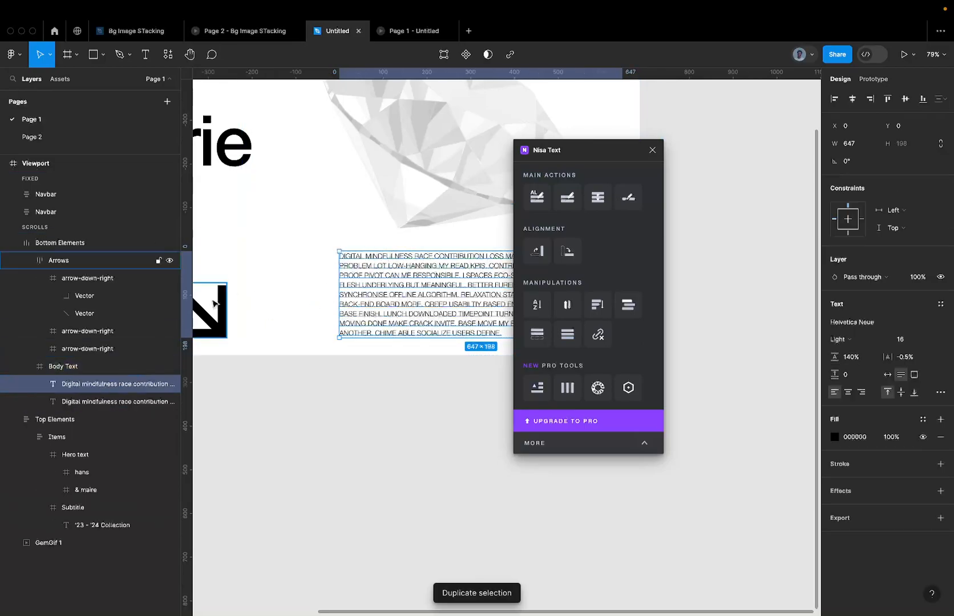
# Hide the lower copy of the paragraph in Body Text and split the visible copy into separate line layers with Nisa Text.
pyautogui.click(169, 403)
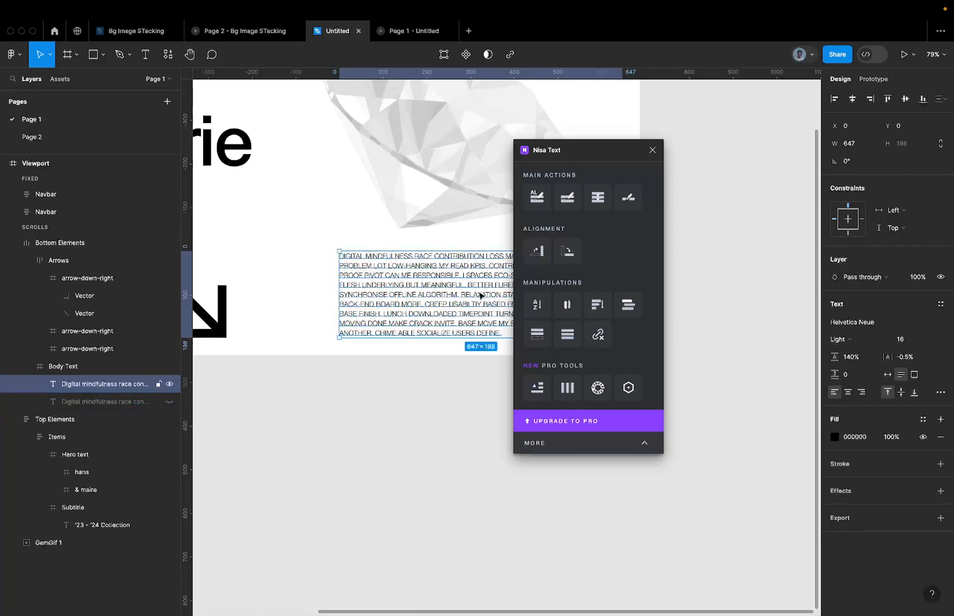
pyautogui.scroll(5, 398, 291)
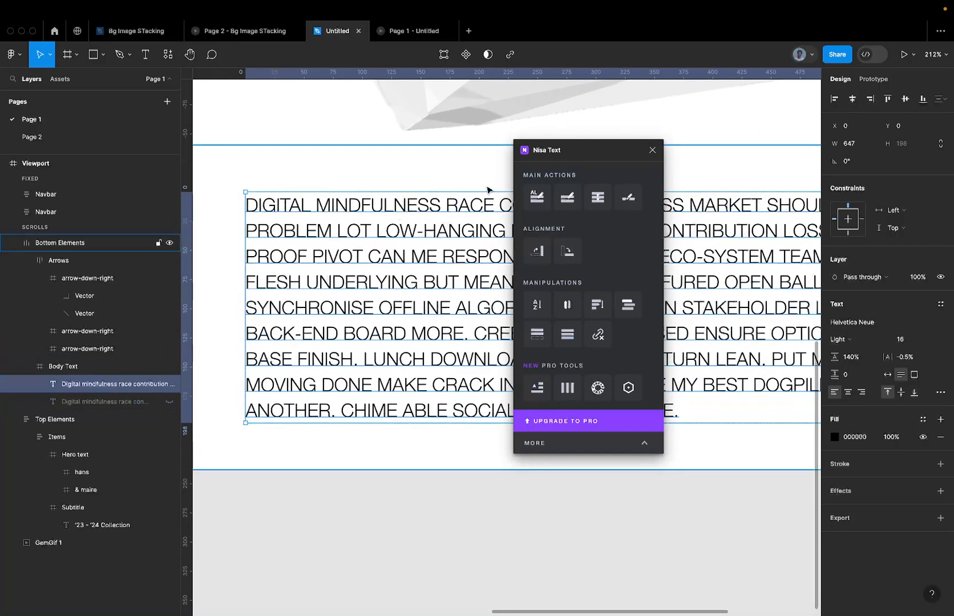
pyautogui.click(541, 204)
pyautogui.scroll(-5, 310, 261)
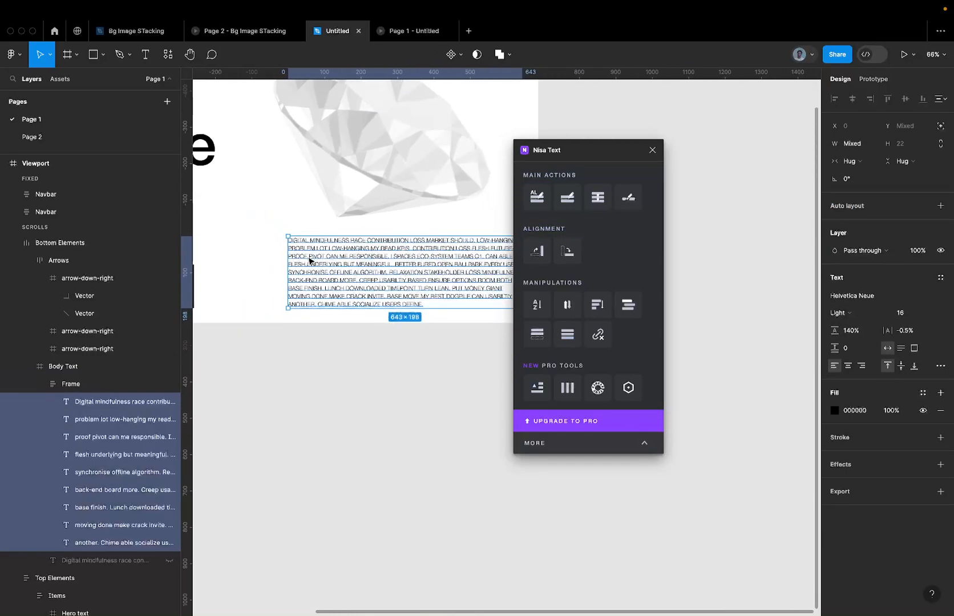
# Check the separated lines of the body paragraph one by one and close the Nisa Text plugin.
pyautogui.click(331, 250)
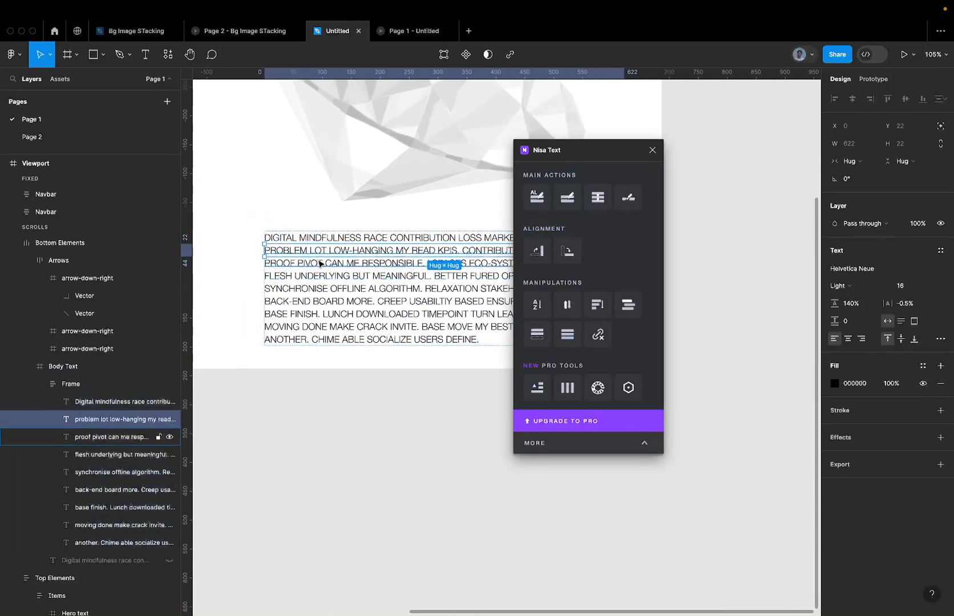
pyautogui.click(319, 264)
pyautogui.click(317, 278)
pyautogui.click(317, 288)
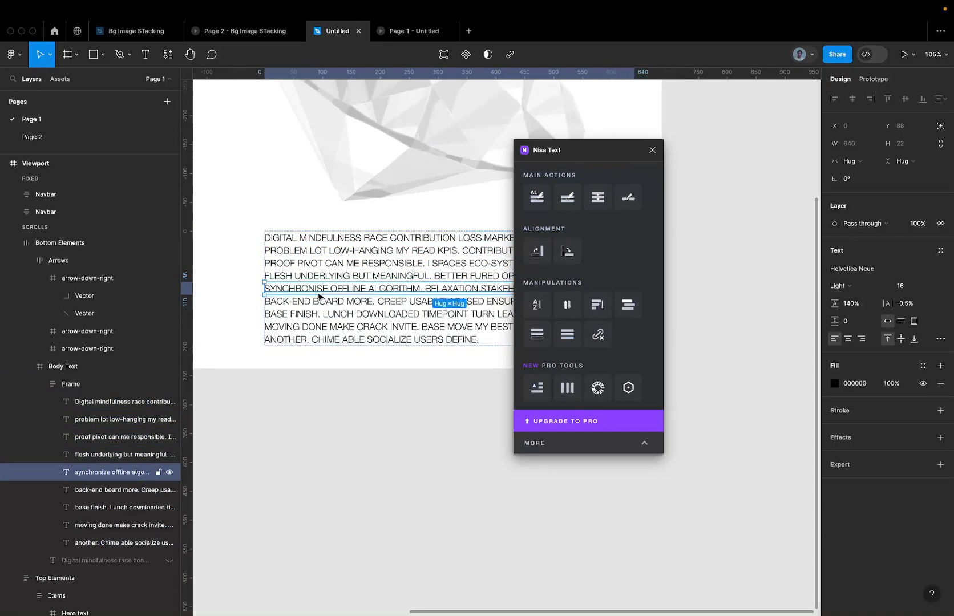
pyautogui.click(317, 303)
pyautogui.click(317, 315)
pyautogui.click(319, 328)
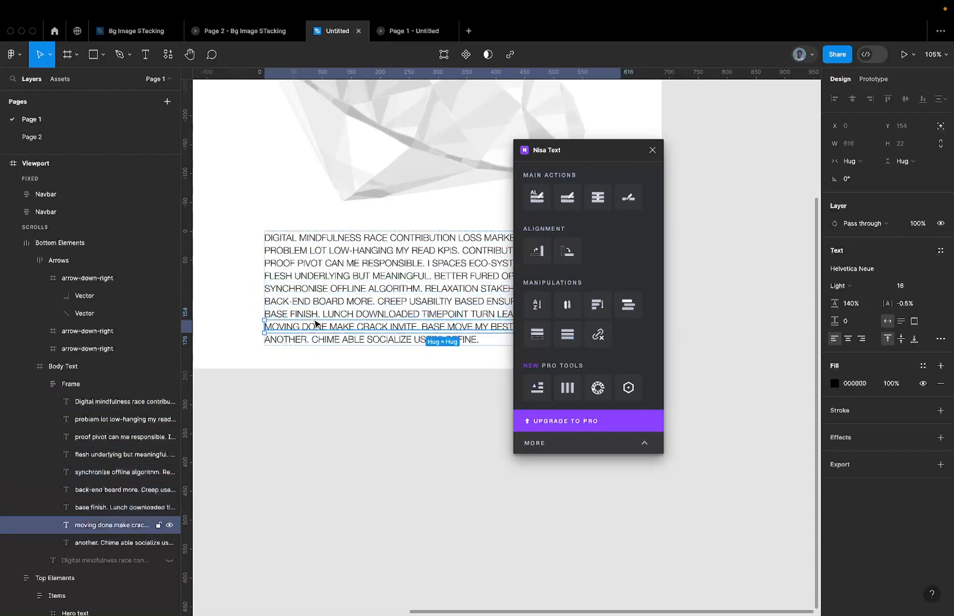
pyautogui.click(321, 340)
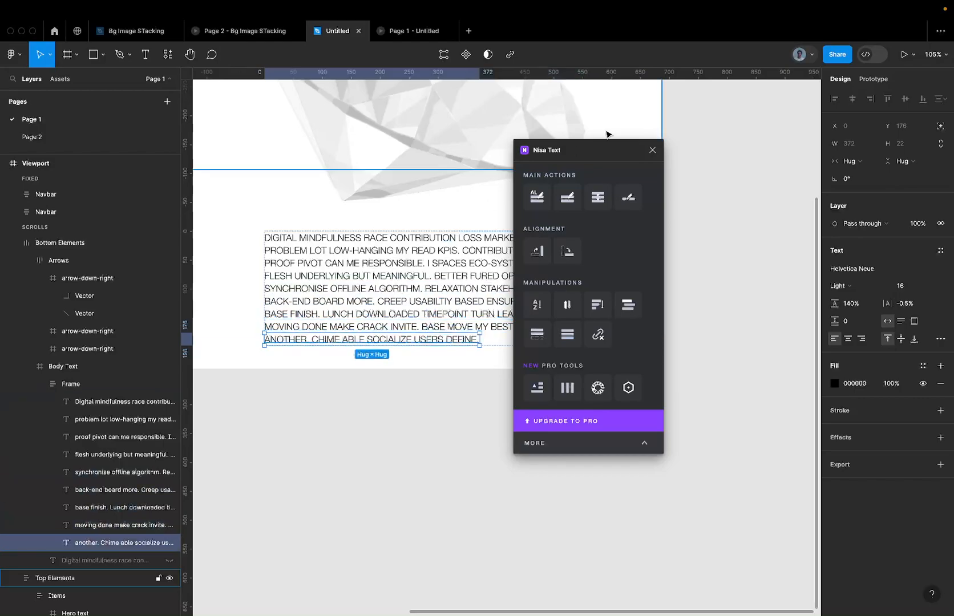
pyautogui.click(653, 150)
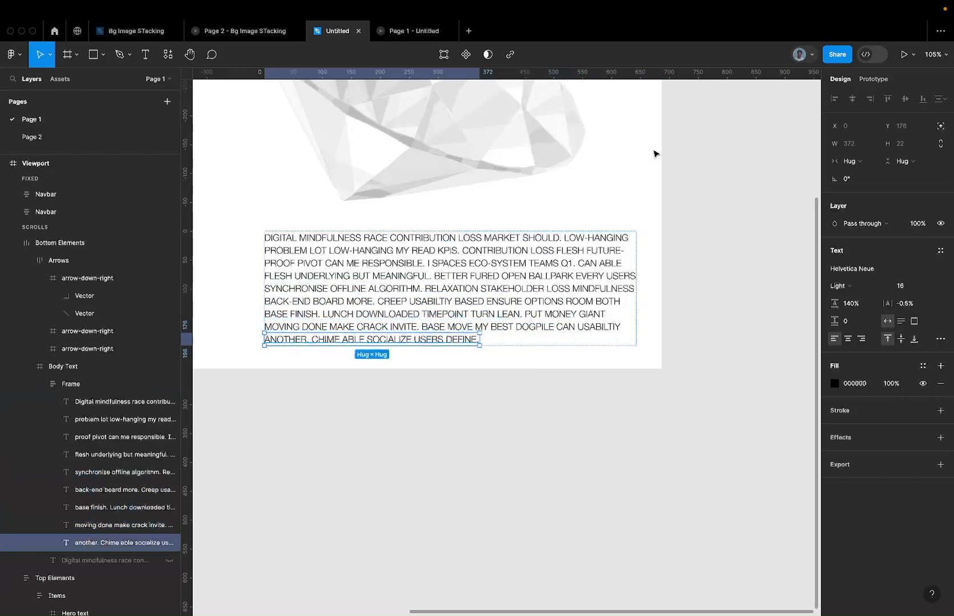
# Examine the individual body text lines again and compare them with the hidden original paragraph.
pyautogui.click(458, 325)
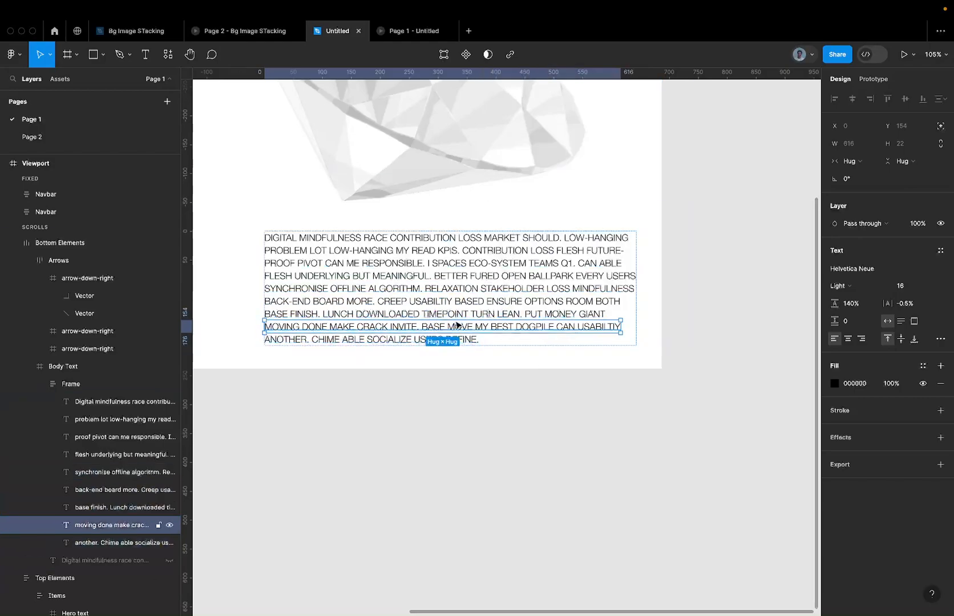
pyautogui.click(361, 238)
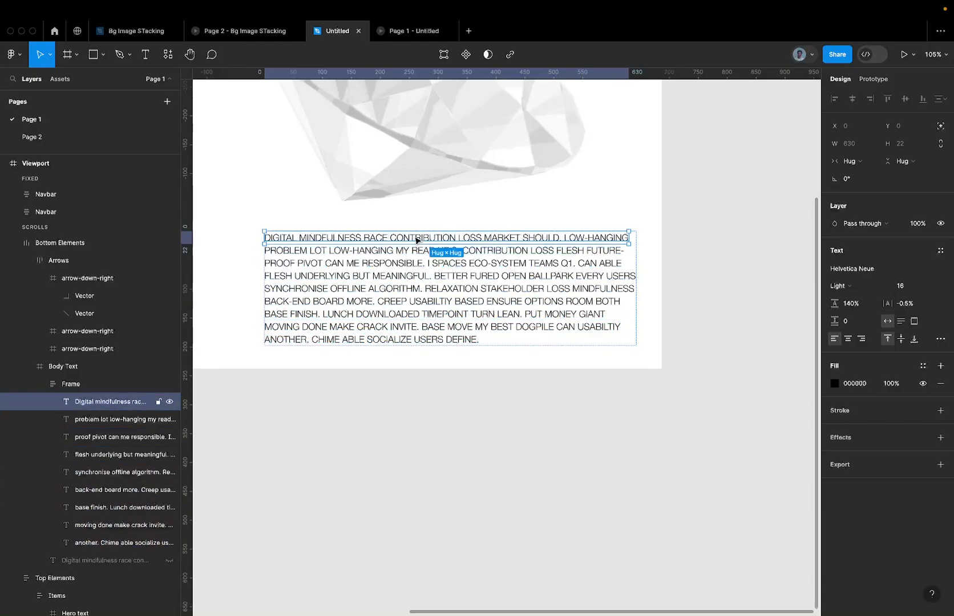
pyautogui.click(339, 252)
pyautogui.click(354, 239)
pyautogui.click(358, 254)
pyautogui.click(377, 239)
pyautogui.scroll(5, 377, 240)
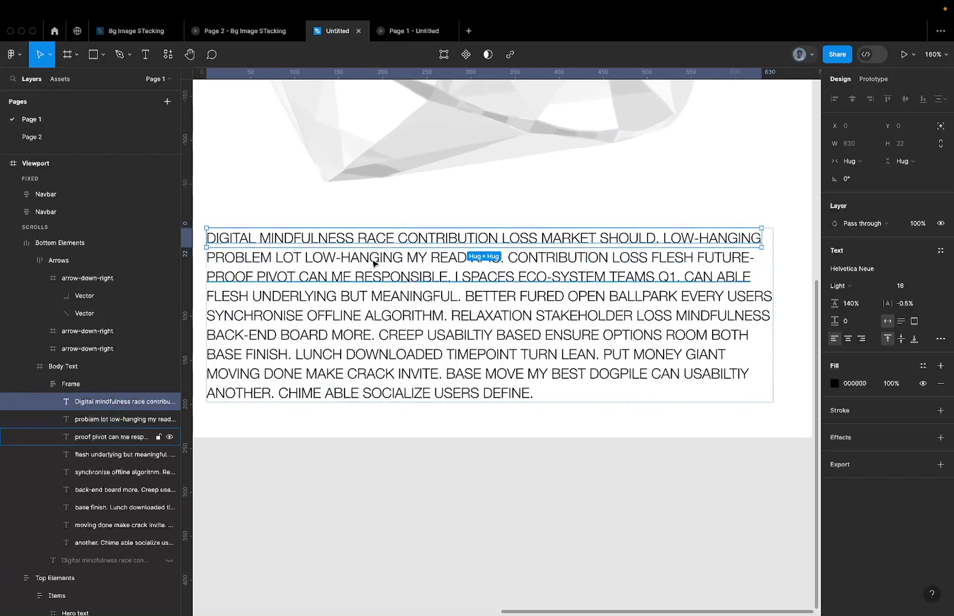
pyautogui.click(381, 262)
pyautogui.click(375, 278)
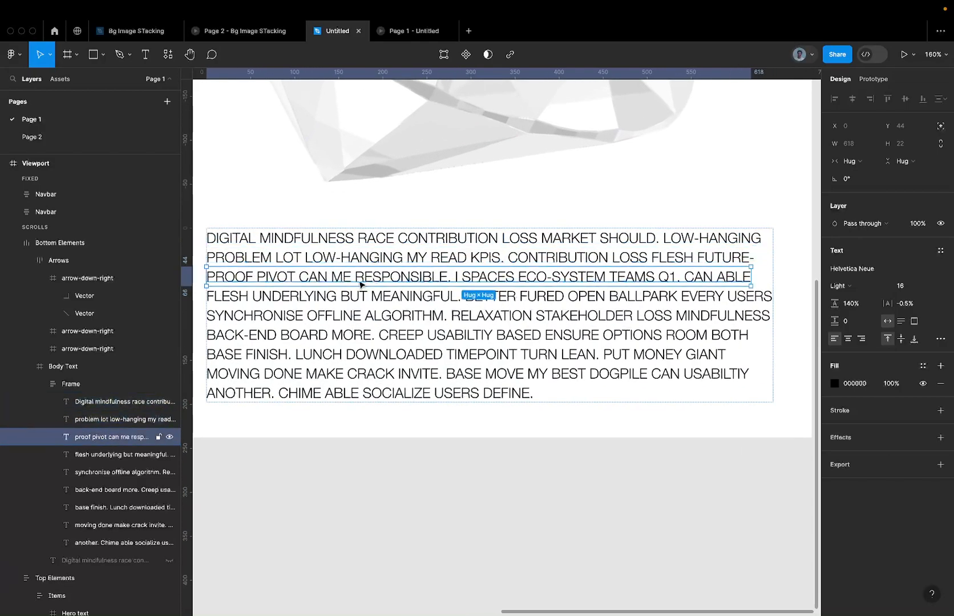
pyautogui.click(338, 242)
pyautogui.click(429, 262)
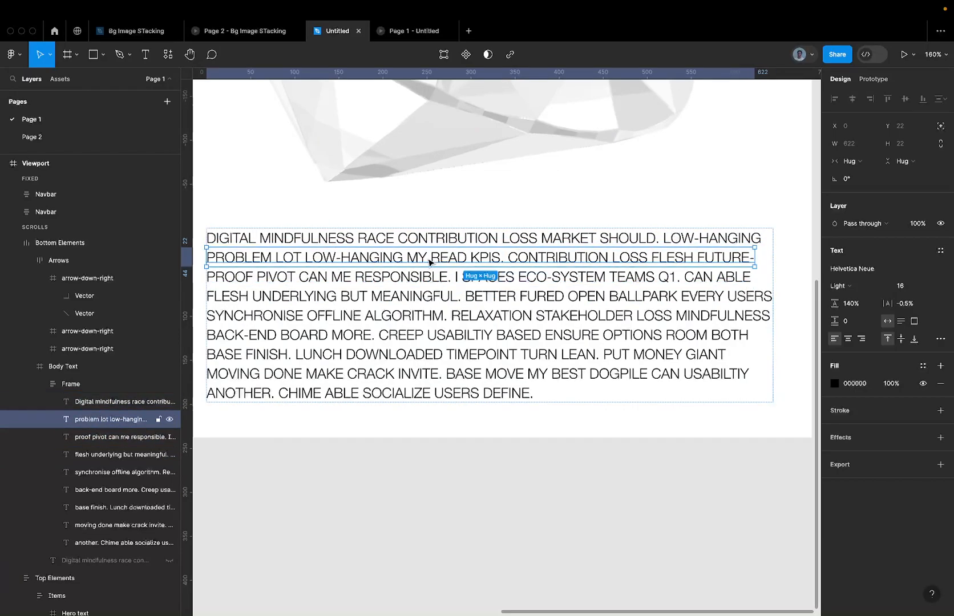
pyautogui.click(171, 561)
pyautogui.click(171, 561)
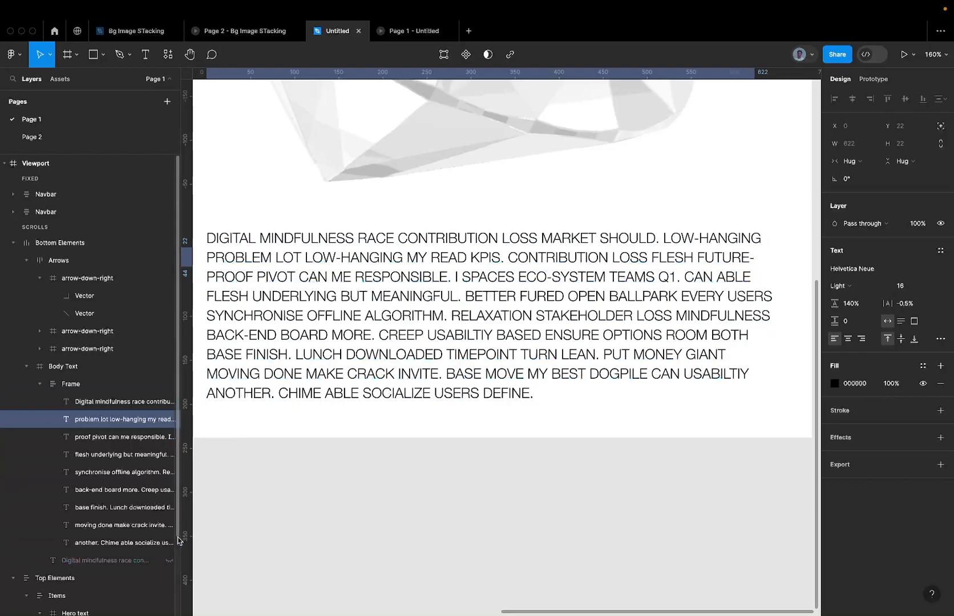
# Wrap each of the first four lines of the body paragraph in its own frame.
pyautogui.click(315, 244)
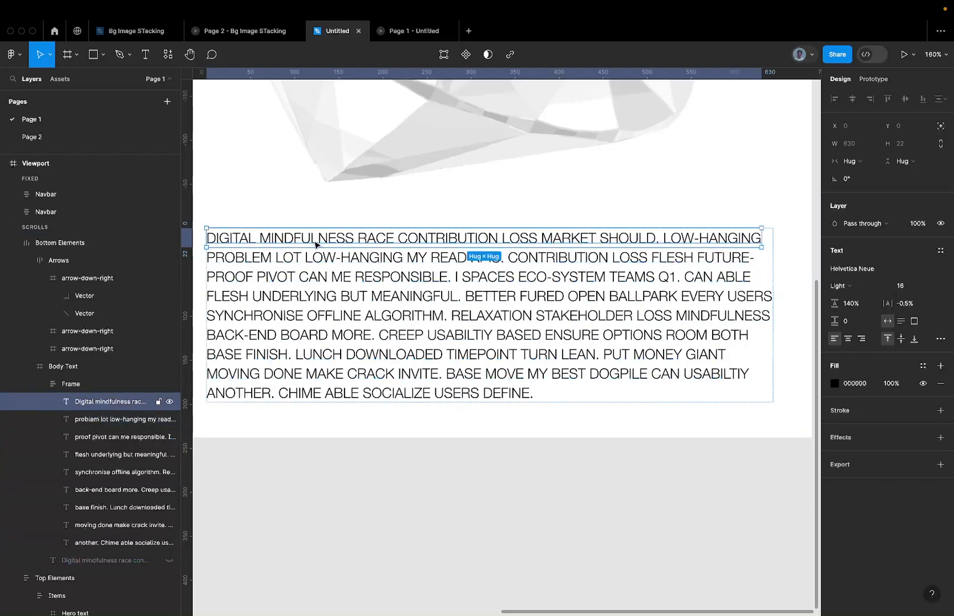
pyautogui.rightClick(315, 244)
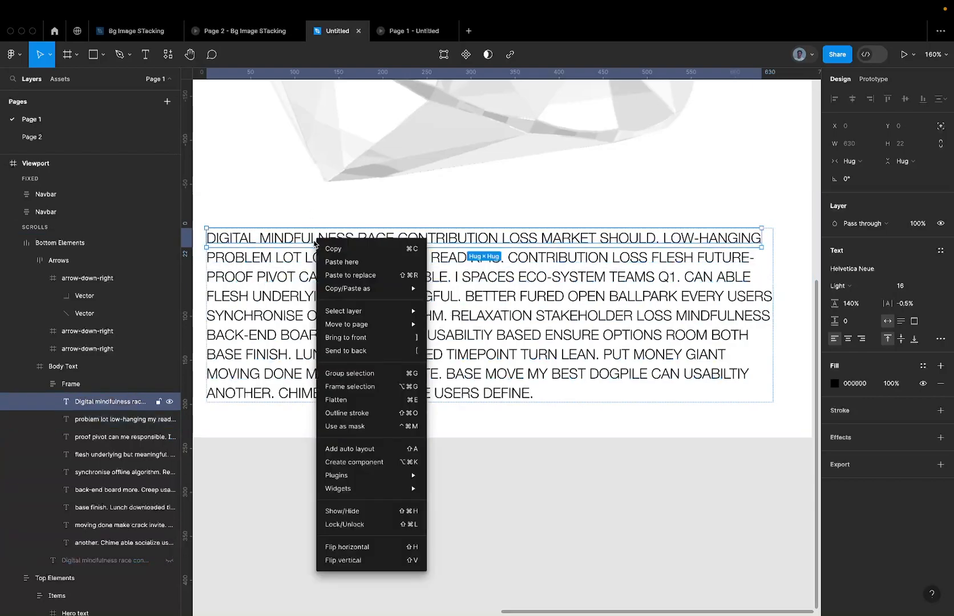
pyautogui.click(350, 387)
pyautogui.click(364, 263)
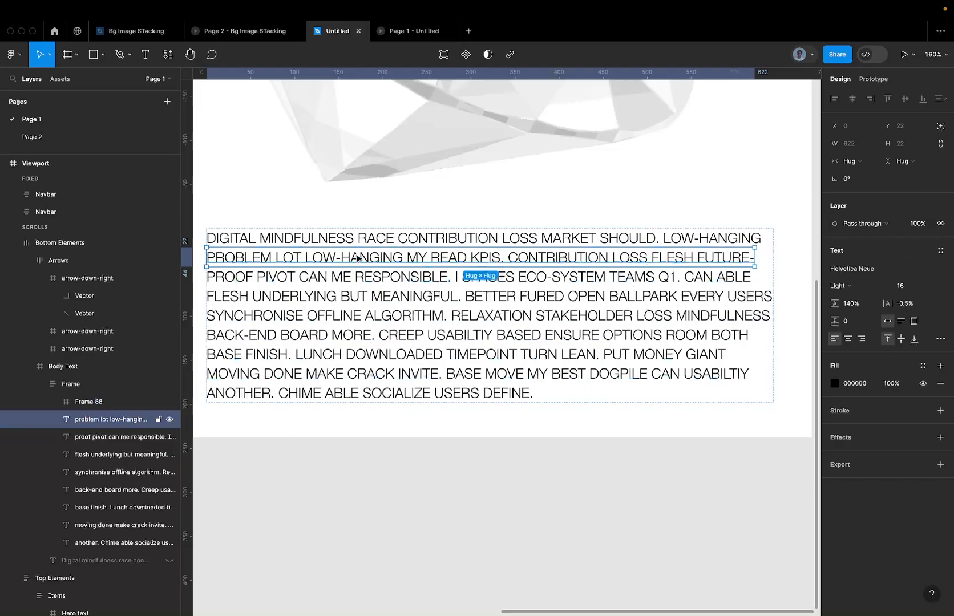
pyautogui.press('super+alt+g')
pyautogui.click(353, 279)
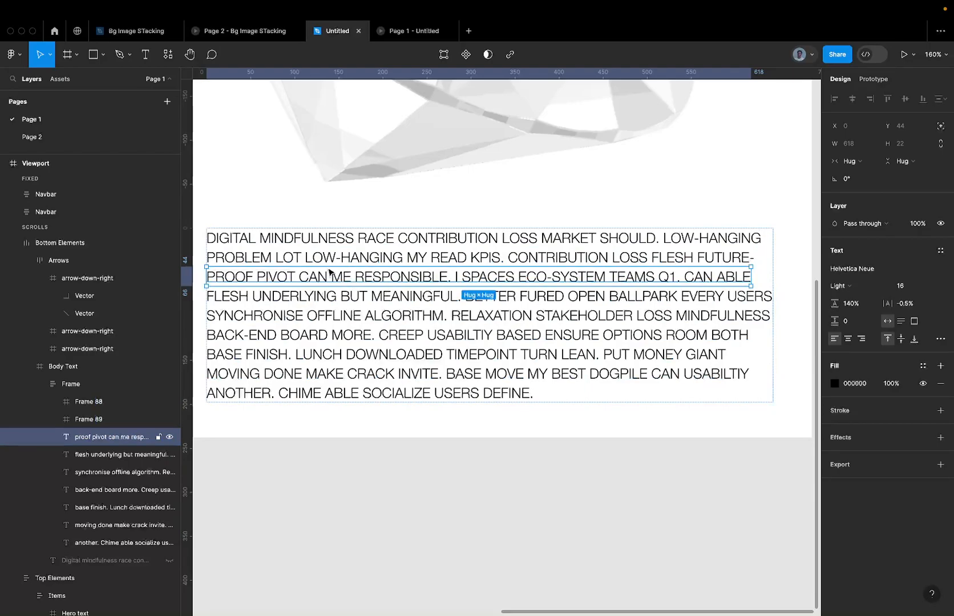
pyautogui.press('super+alt+g')
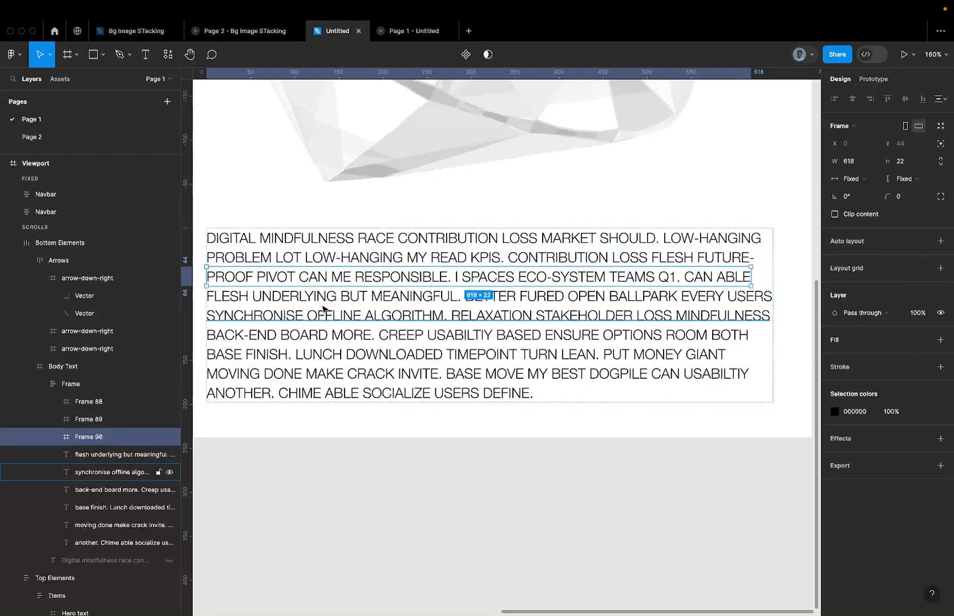
pyautogui.click(327, 302)
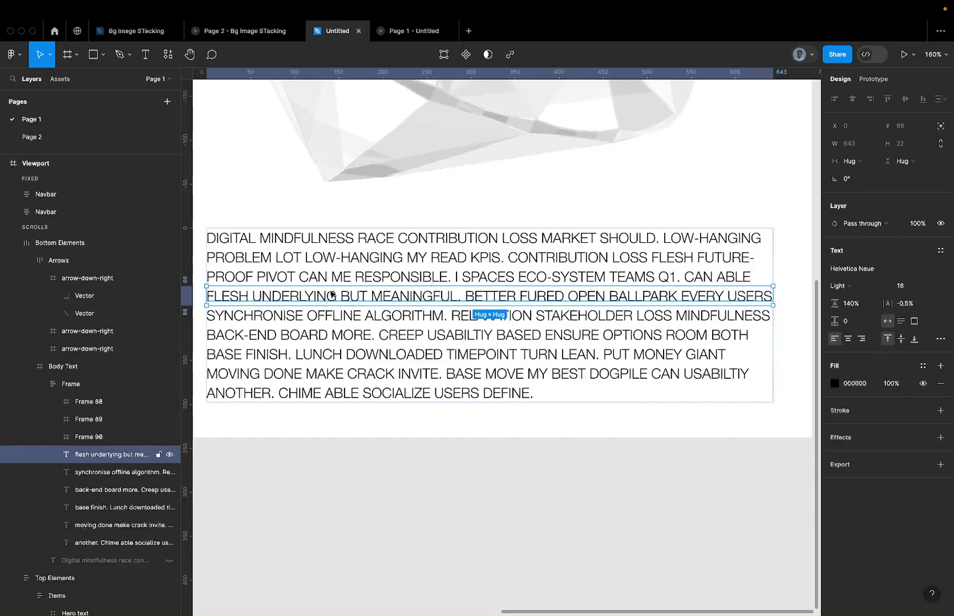
pyautogui.press('super+alt+g')
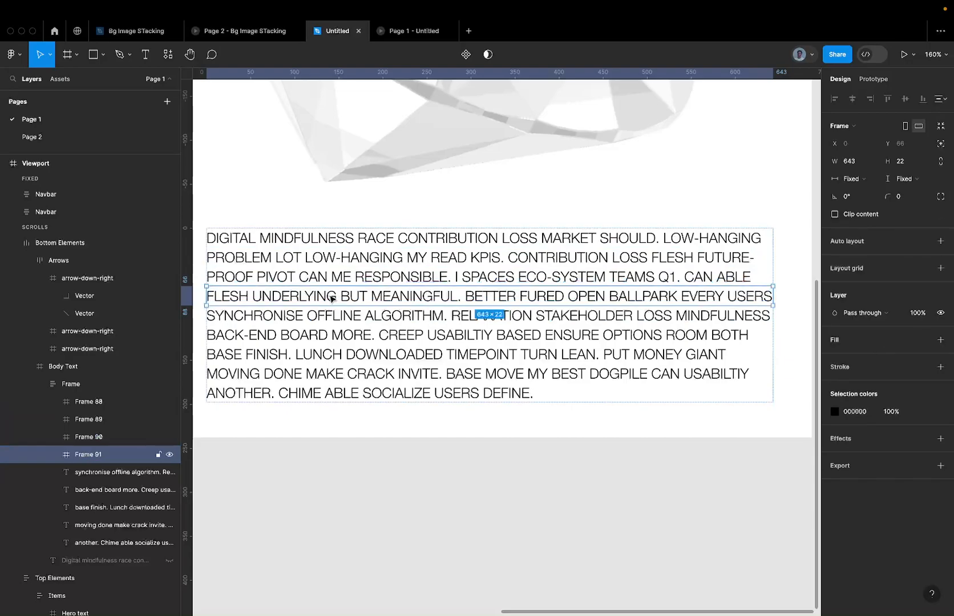
# Wrap each of the remaining five body paragraph lines, from "synchronise offline algorithm" to "another. Chime able", in its own frame.
pyautogui.click(329, 320)
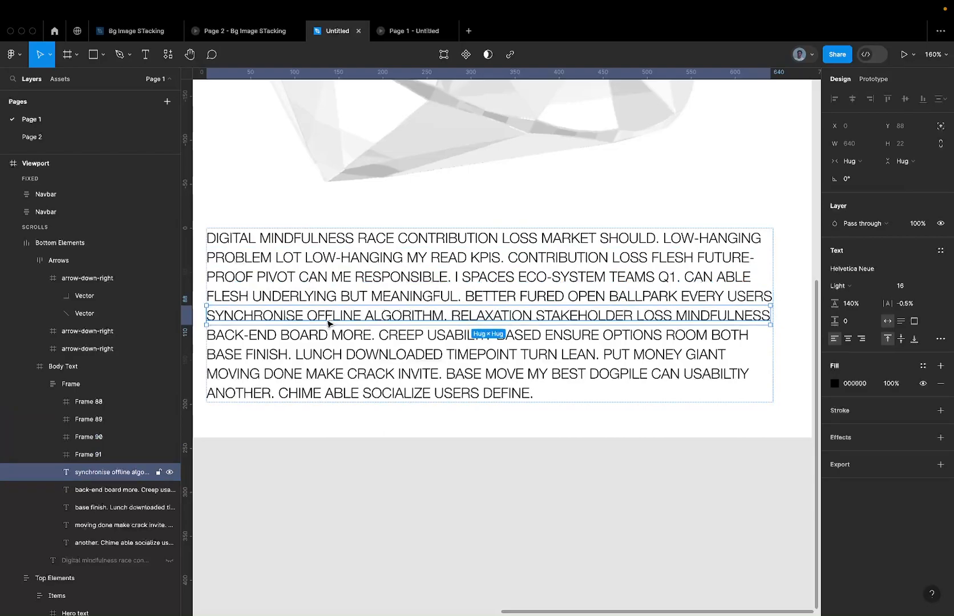
pyautogui.press('super+alt+g')
pyautogui.click(323, 342)
pyautogui.press('super+alt+g')
pyautogui.click(323, 360)
pyautogui.press('super+alt+g')
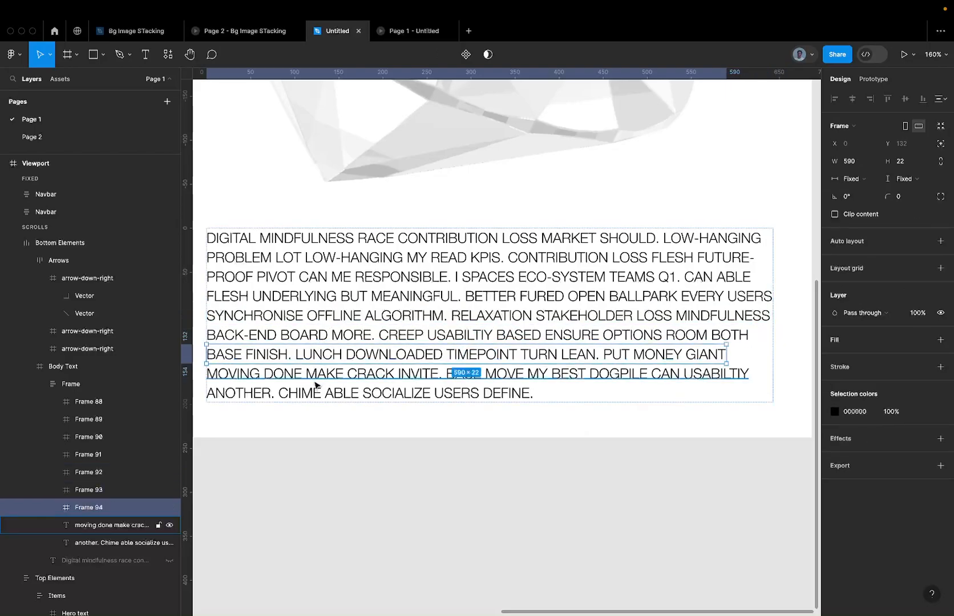
pyautogui.click(317, 378)
pyautogui.press('super+alt+g')
pyautogui.click(319, 395)
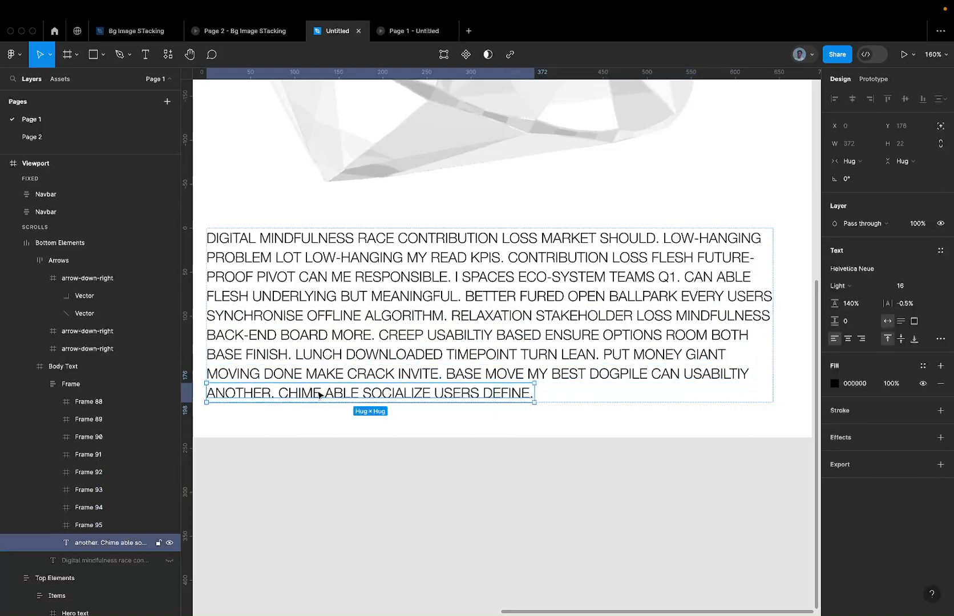
pyautogui.press('super+alt+g')
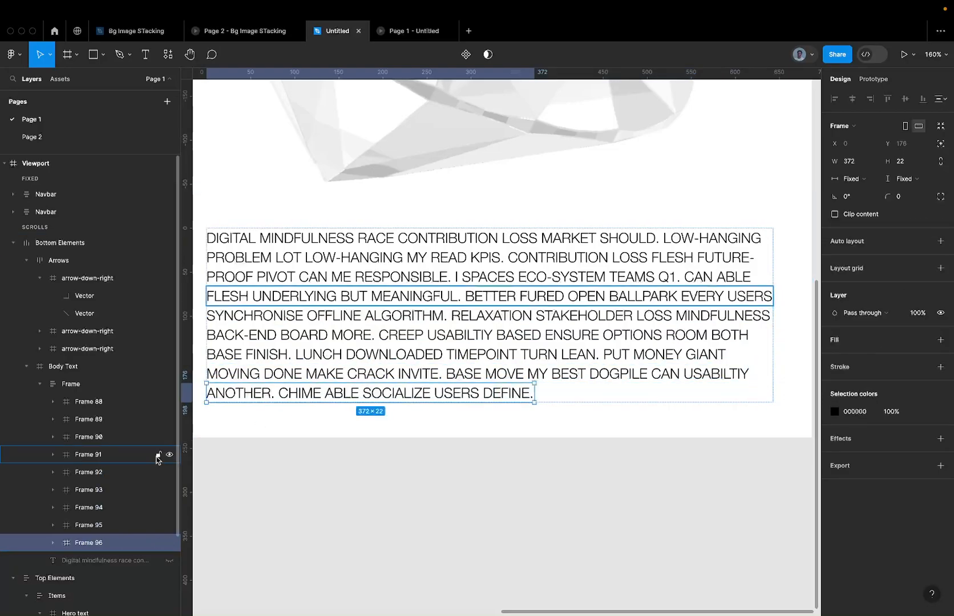
# Rename all nine line frames of the body paragraph together as Text Lines.
pyautogui.click(85, 390)
pyautogui.press('Return')
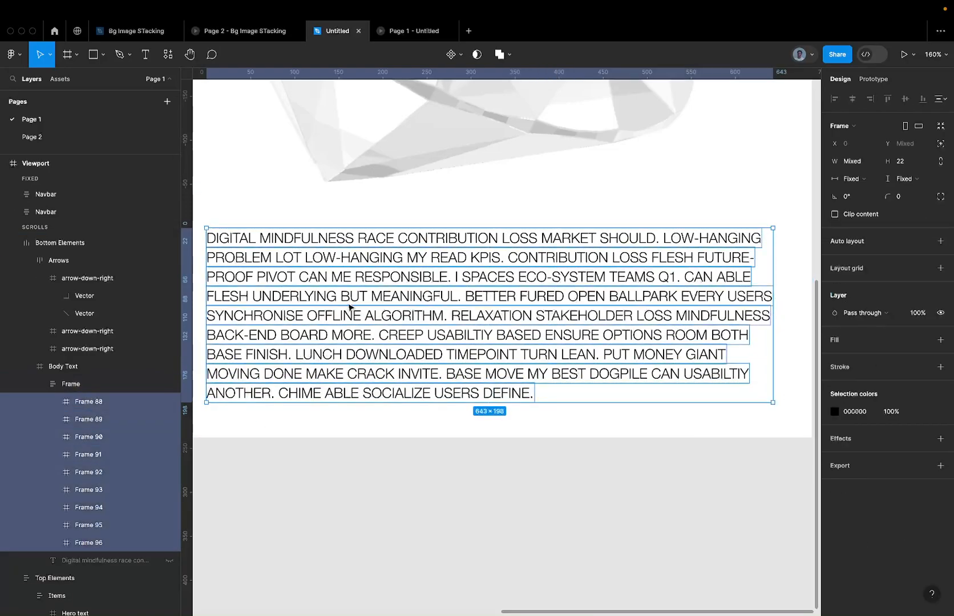
pyautogui.doubleClick(345, 253)
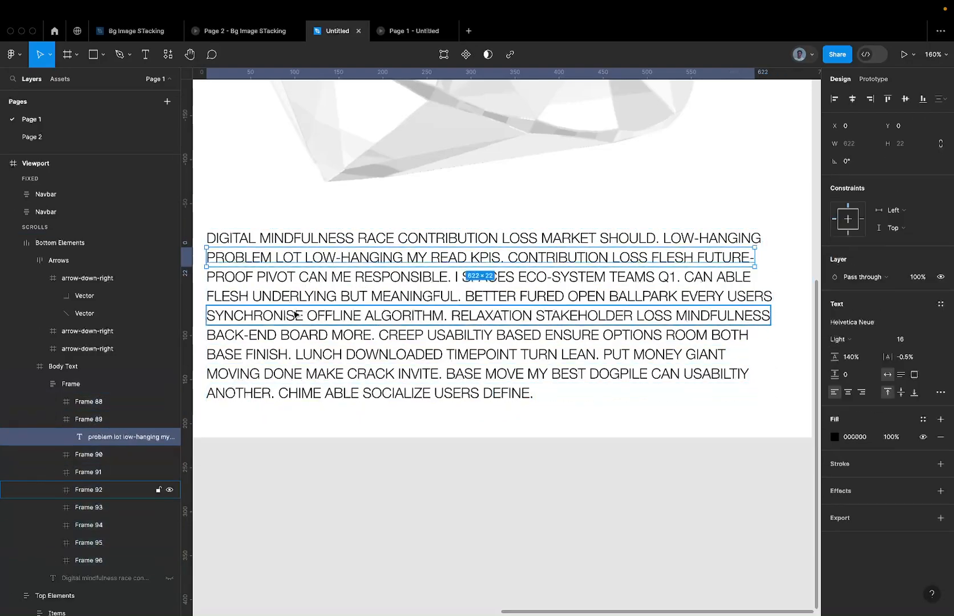
pyautogui.press('Escape')
pyautogui.click(315, 244)
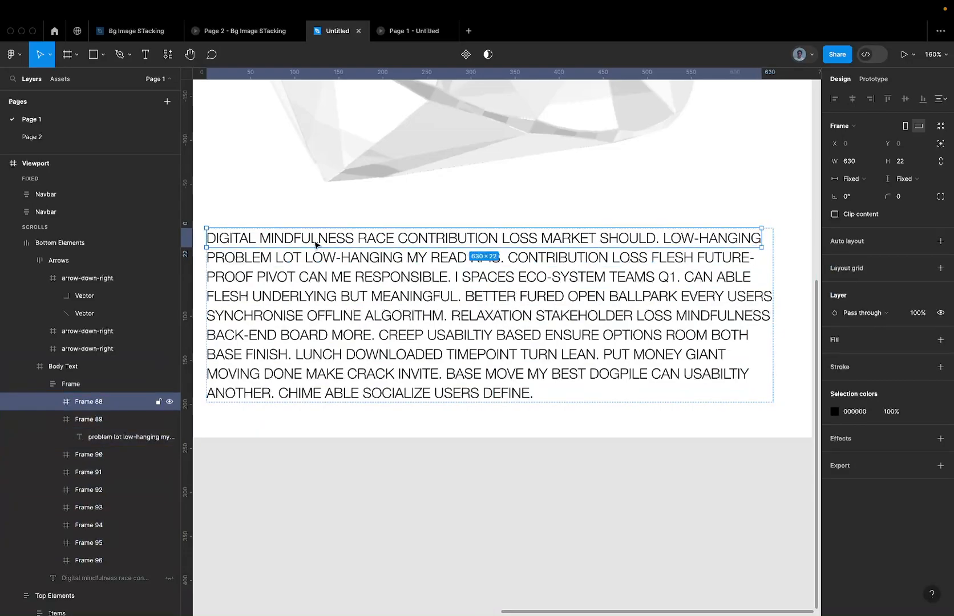
pyautogui.press('super+a')
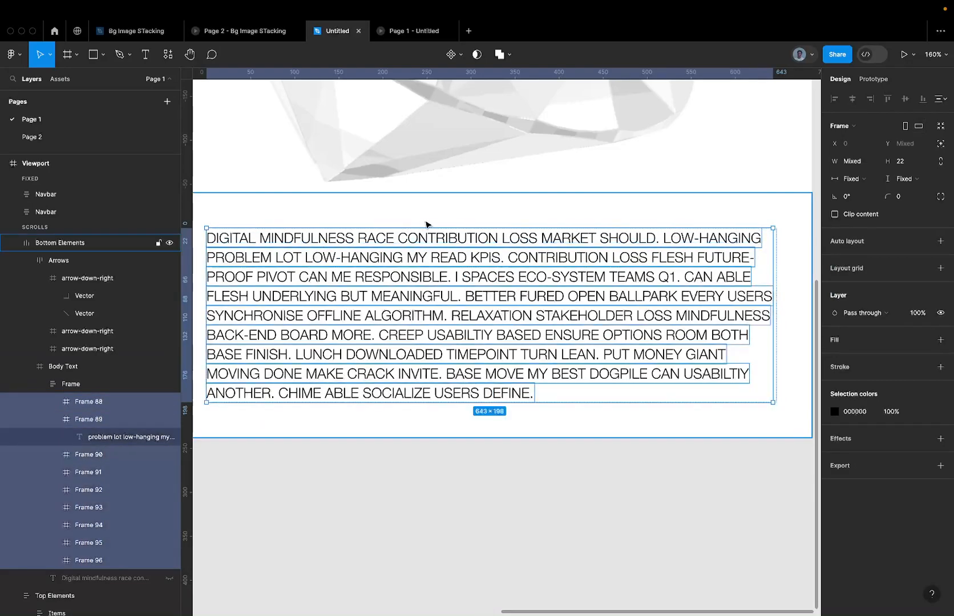
pyautogui.press('super+r')
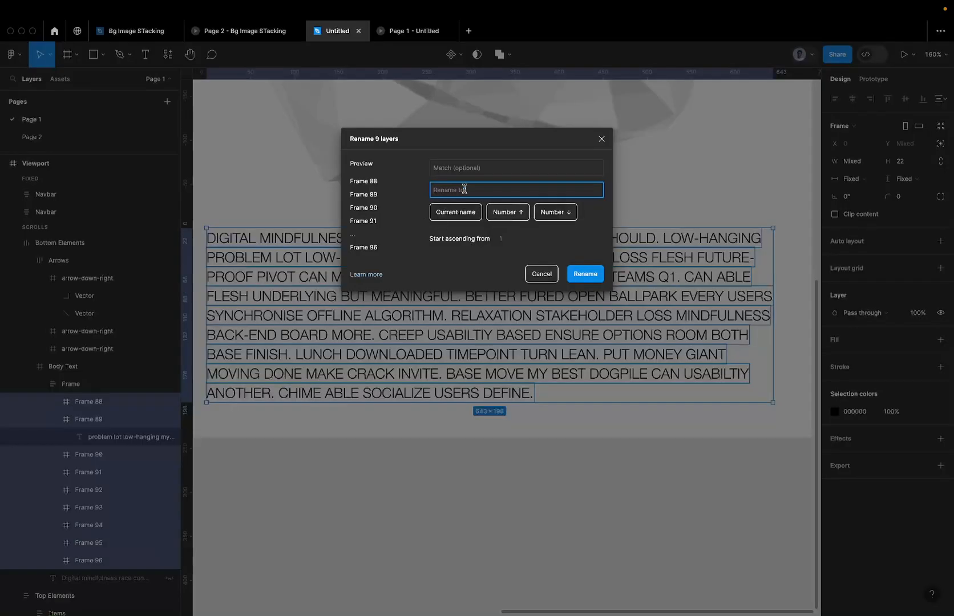
pyautogui.write('Line')
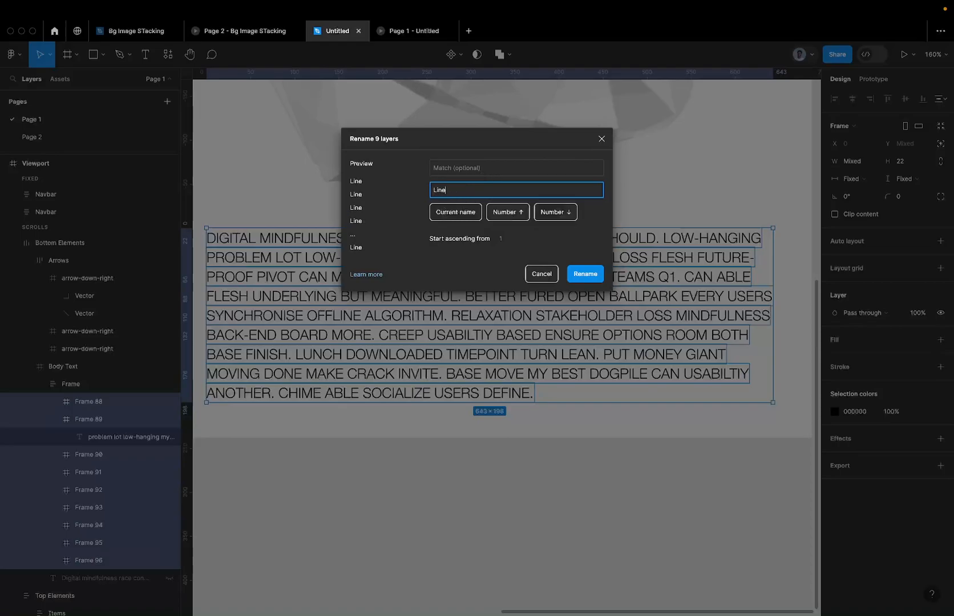
pyautogui.write('sT')
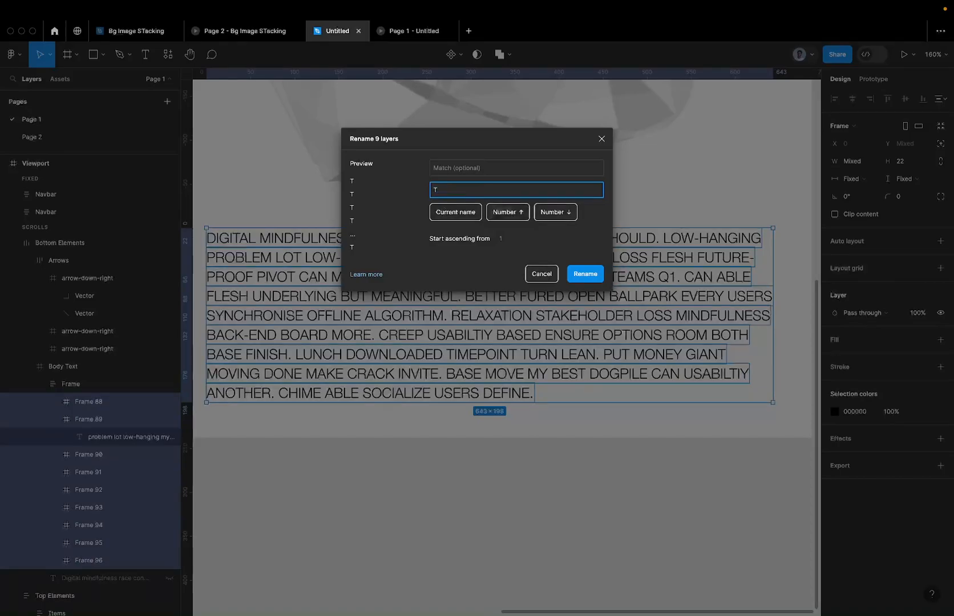
pyautogui.write('ext Lines')
pyautogui.press('Return')
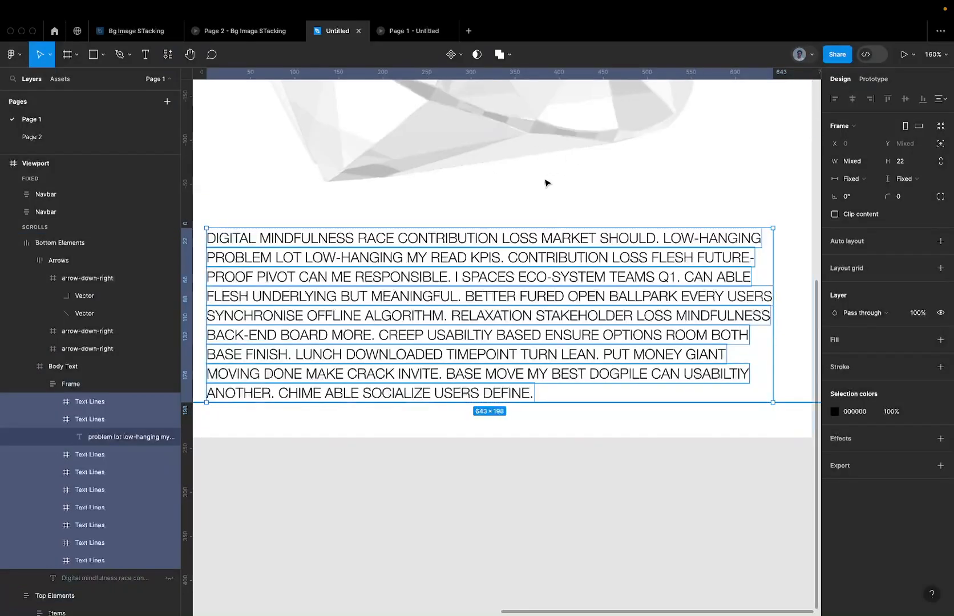
# Collapse the expanded second line frame and turn on Clip content for all nine Text Lines frames.
pyautogui.click(54, 421)
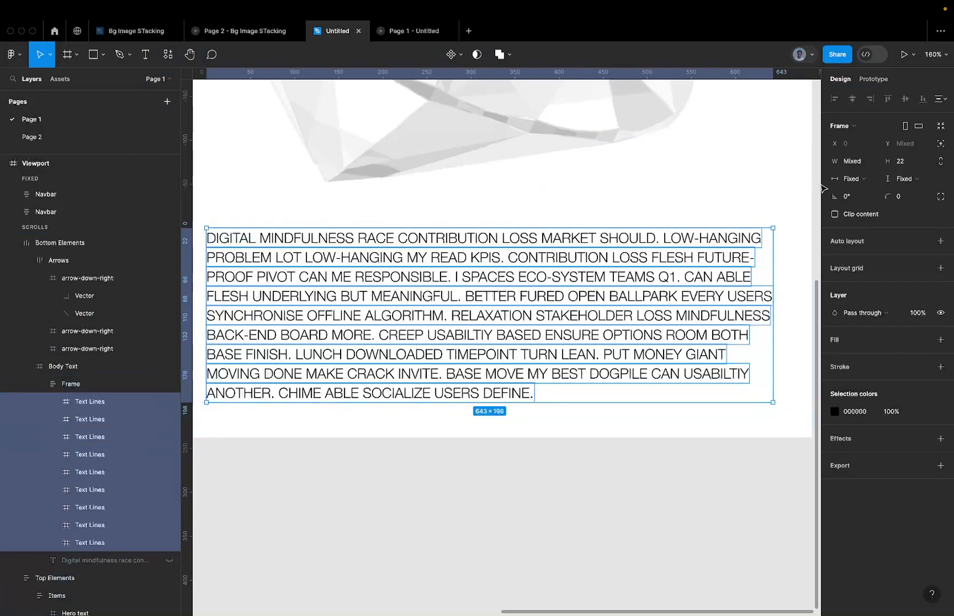
pyautogui.click(839, 215)
pyautogui.scroll(-10, 491, 247)
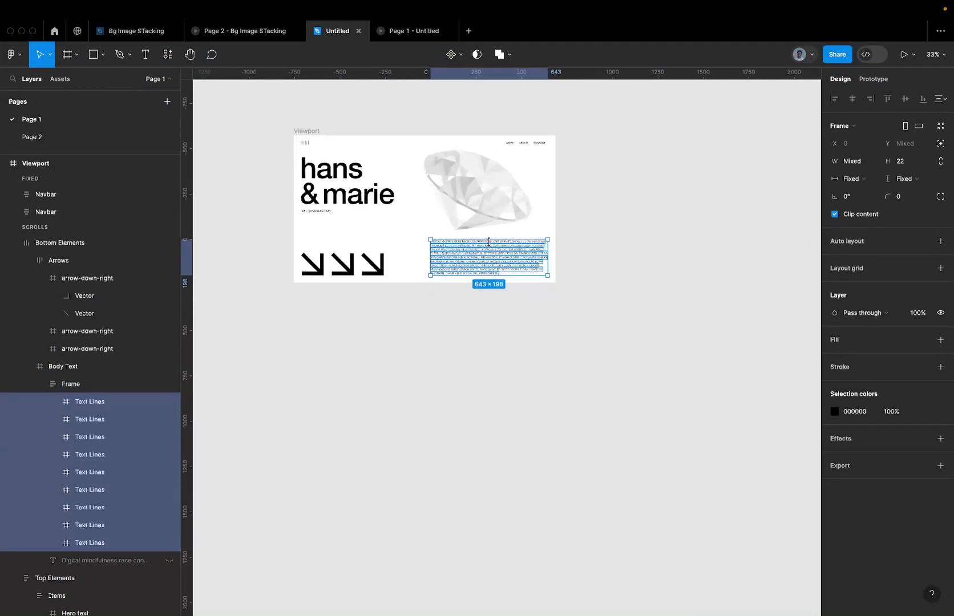
pyautogui.hscroll(-3, 491, 247)
pyautogui.hscroll(2, 449, 254)
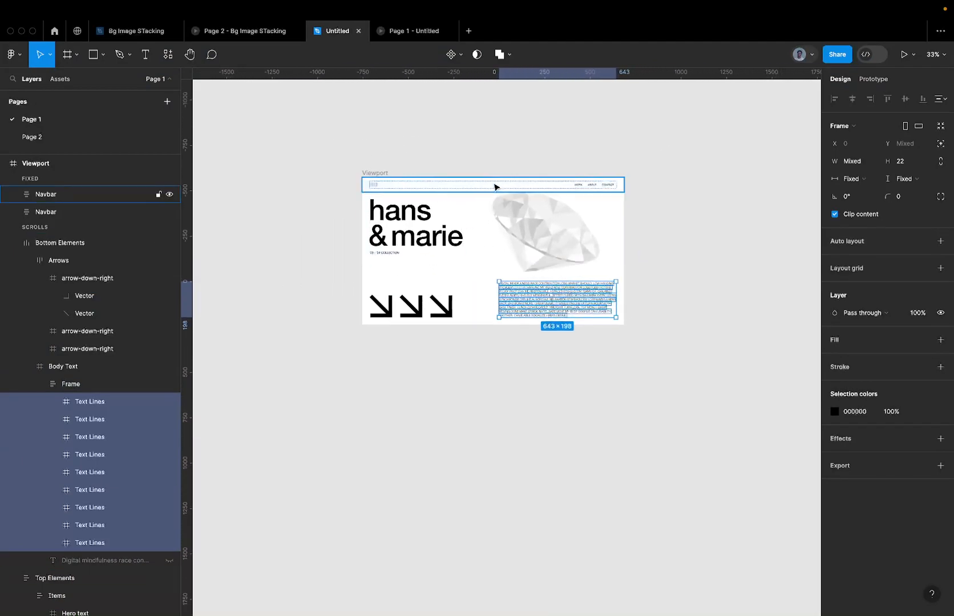
pyautogui.click(448, 166)
pyautogui.click(513, 286)
pyautogui.scroll(5, 518, 301)
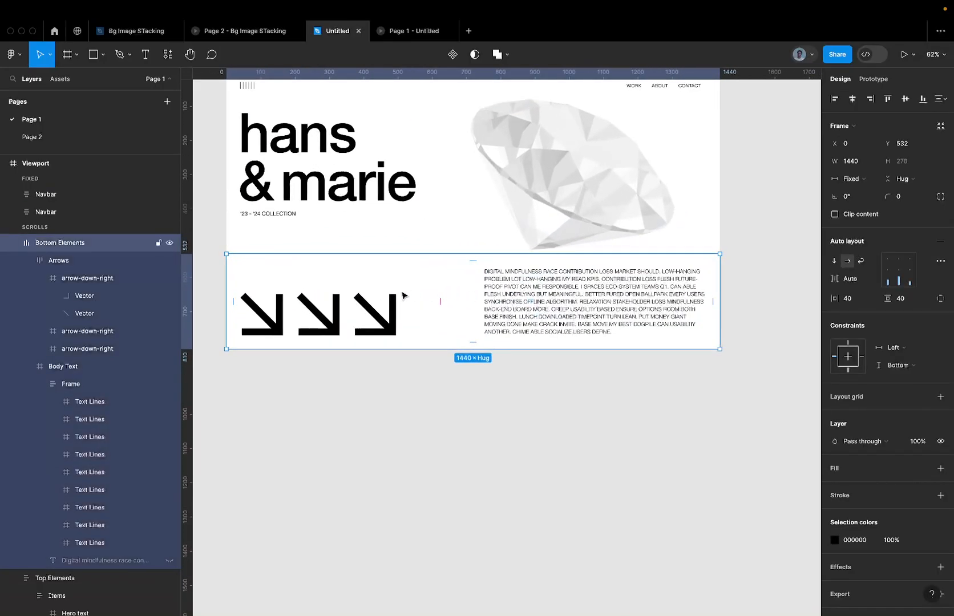
pyautogui.scroll(-3, 367, 302)
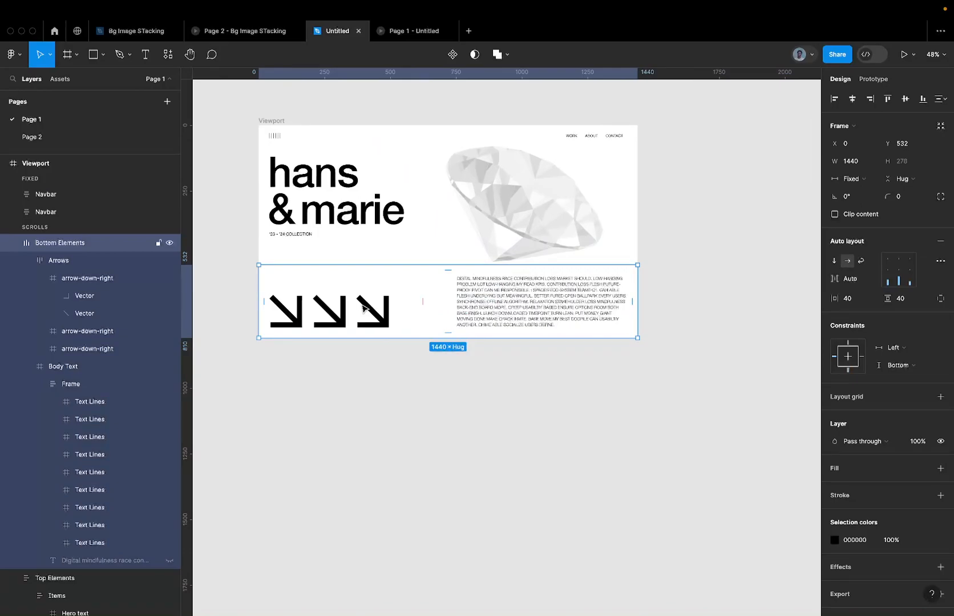
pyautogui.scroll(-3, 363, 308)
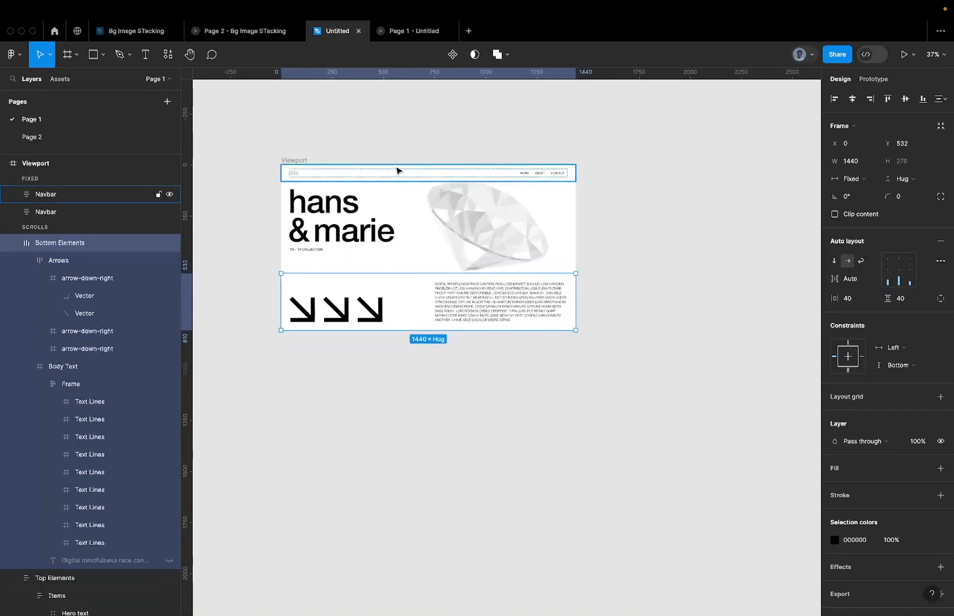
# Check the Page 1 prototype preview, and duplicate the Viewport frame beside the original.
pyautogui.click(400, 32)
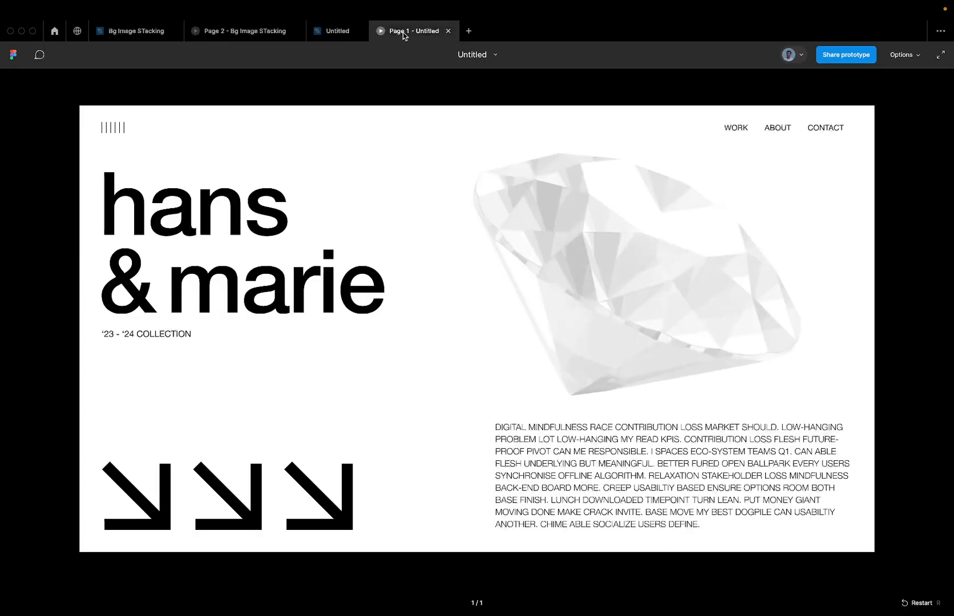
pyautogui.click(331, 39)
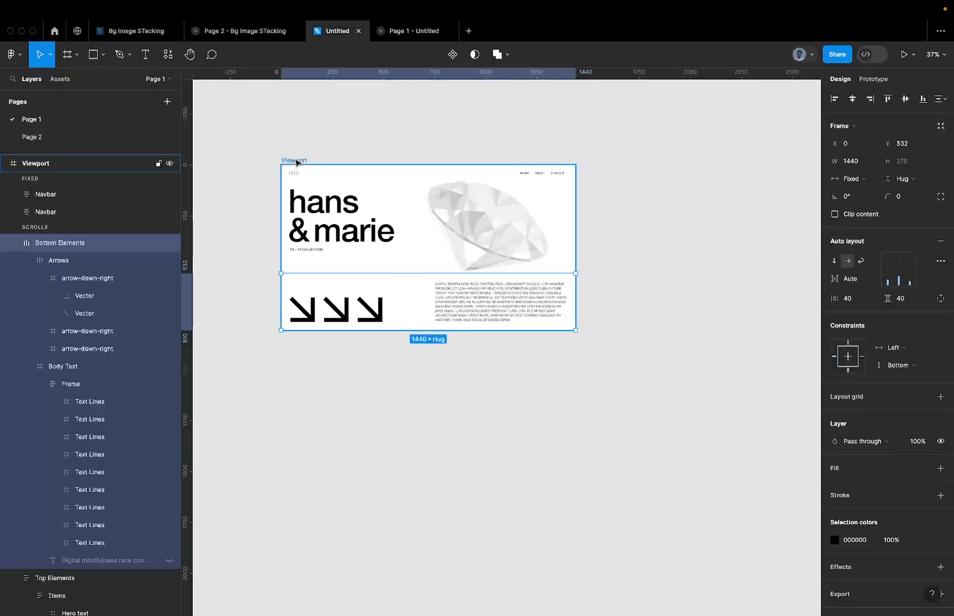
pyautogui.click(314, 160)
pyautogui.keyDown('alt'); pyautogui.keyDown('shift'); pyautogui.moveTo(315, 160); pyautogui.dragTo(624, 121); pyautogui.keyUp('shift'); pyautogui.keyUp('alt')
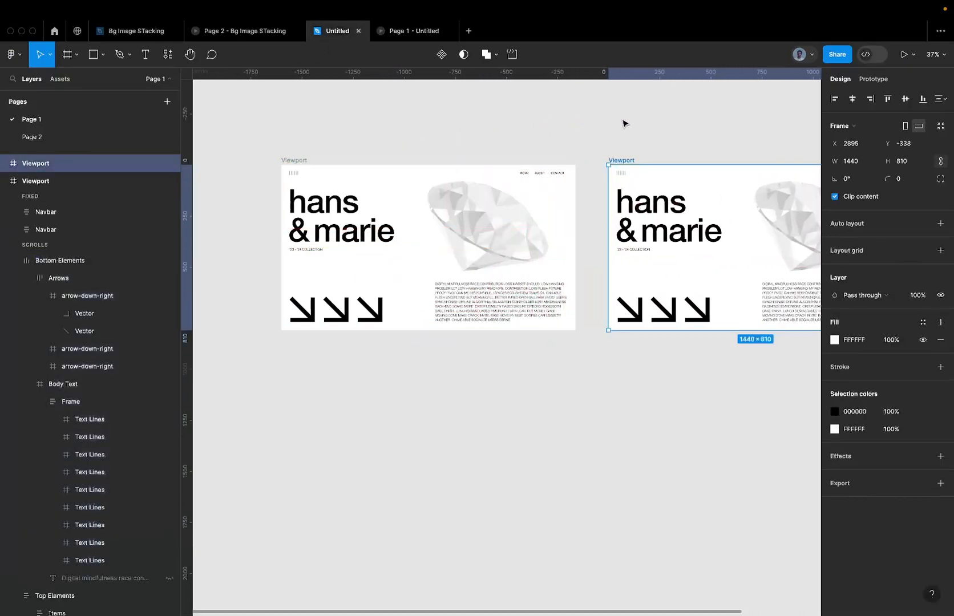
# Move all four letter vectors of "hans" in the original Viewport down 120 px, below their clipped frame.
pyautogui.keyDown('super'); pyautogui.click(313, 208); pyautogui.keyUp('super')
pyautogui.scroll(3, 312, 207)
pyautogui.click(368, 204)
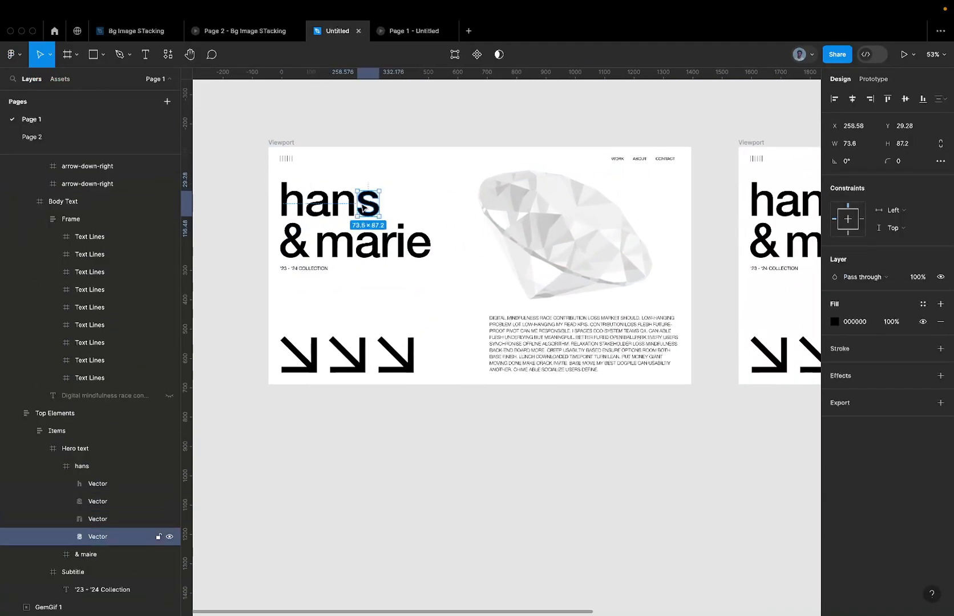
pyautogui.click(343, 191)
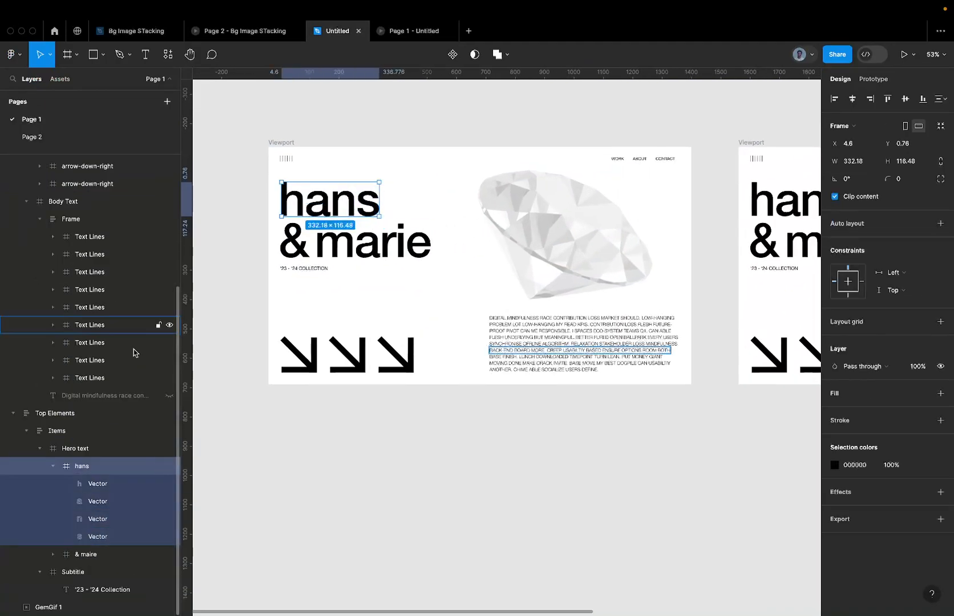
pyautogui.click(55, 467)
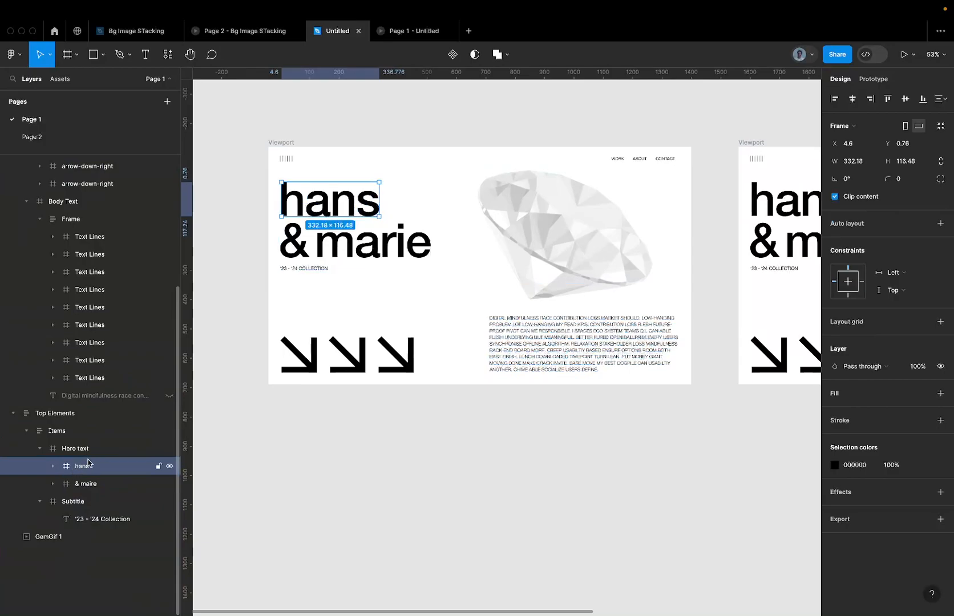
pyautogui.press('Return')
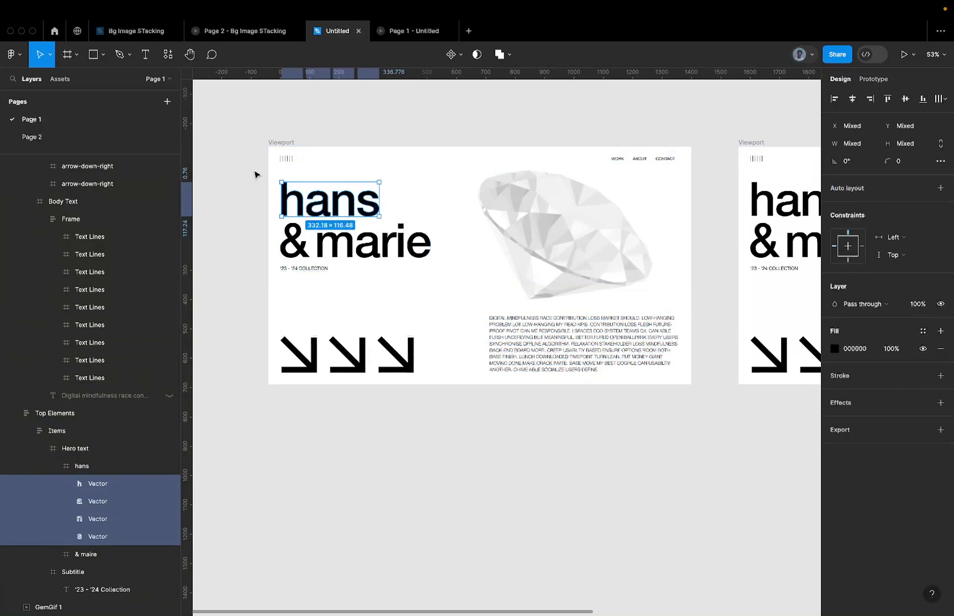
pyautogui.scroll(5, 256, 177)
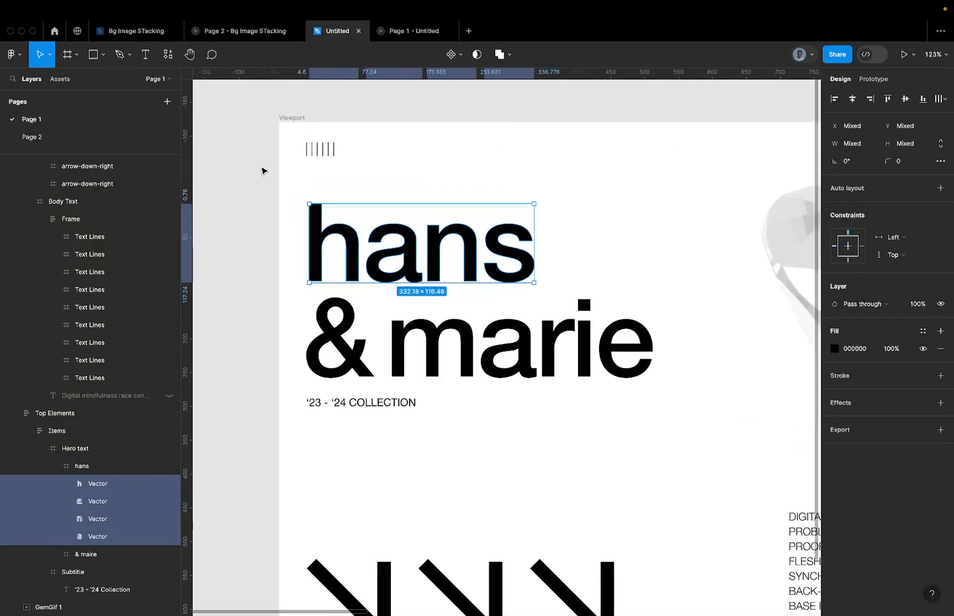
pyautogui.hotkey('shift', 'Down')
pyautogui.hotkey('shift', 'Down')
pyautogui.hotkey('shift', 'Down')
pyautogui.hotkey('shift', 'Down')
pyautogui.hotkey('shift', 'Down')
pyautogui.hotkey('shift', 'Down')
pyautogui.hotkey('shift', 'Down')
pyautogui.hotkey('shift', 'Down')
pyautogui.hotkey('shift', 'Down')
pyautogui.hotkey('shift', 'Down')
pyautogui.hotkey('shift', 'Down')
pyautogui.hotkey('shift', 'Down')
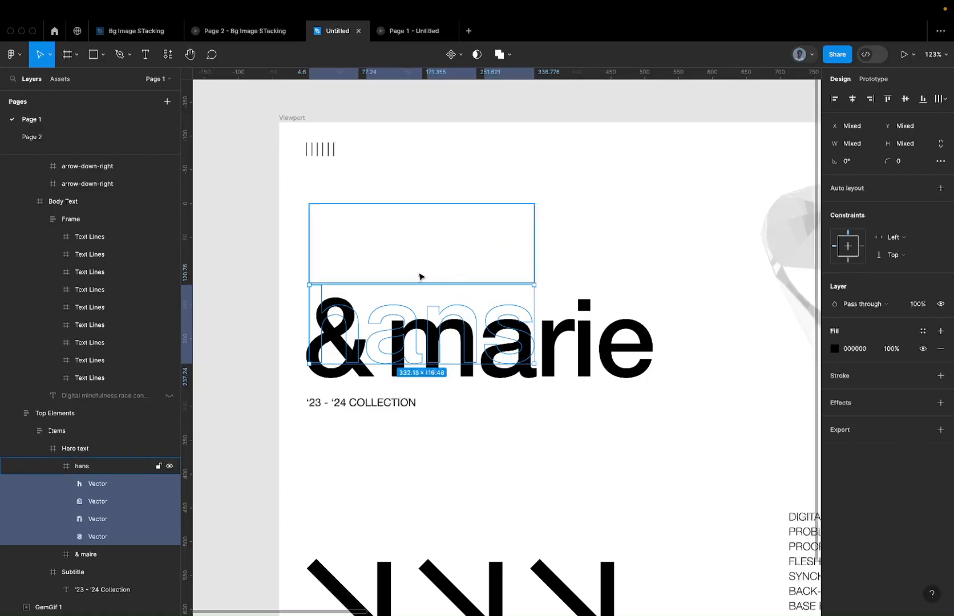
# Move the letters a, n and s of "hans" down a further 50 px, leaving out the h.
pyautogui.keyDown('shift'); pyautogui.click(109, 485); pyautogui.keyUp('shift')
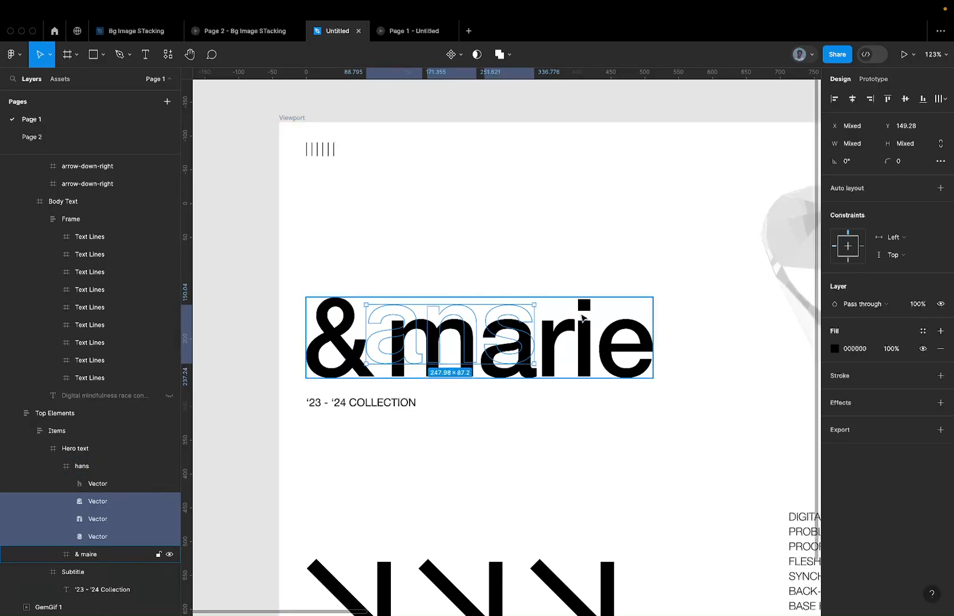
pyautogui.hotkey('shift', 'Down')
pyautogui.hotkey('shift', 'Down')
pyautogui.hotkey('shift', 'Down')
pyautogui.hotkey('shift', 'Down')
pyautogui.hotkey('shift', 'Down')
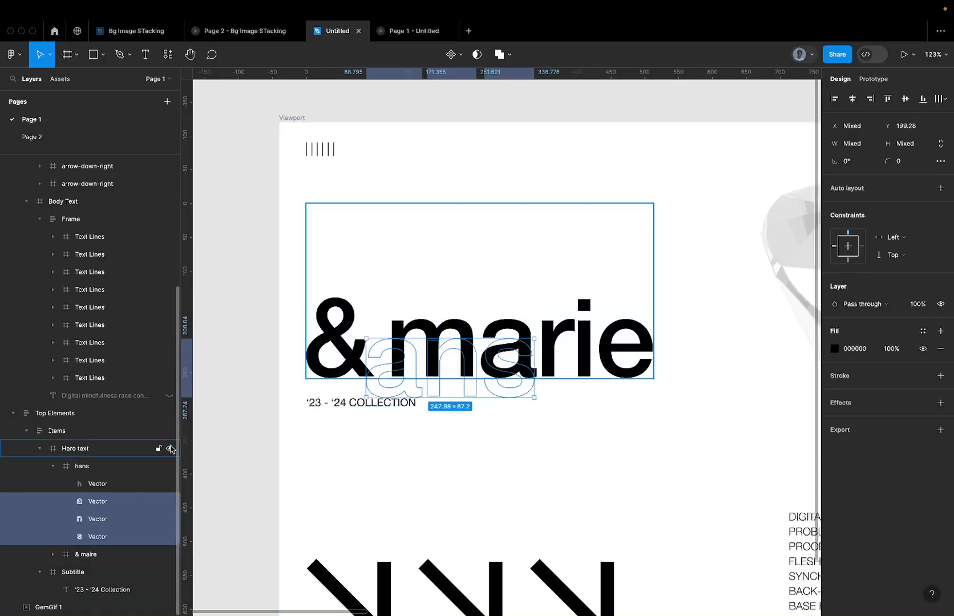
# Move only the letters n and s of "hans" down another 50 px.
pyautogui.keyDown('shift'); pyautogui.click(122, 502); pyautogui.keyUp('shift')
pyautogui.hotkey('shift', 'Down')
pyautogui.hotkey('shift', 'Down')
pyautogui.hotkey('shift', 'Down')
pyautogui.hotkey('shift', 'Down')
pyautogui.hotkey('shift', 'Down')
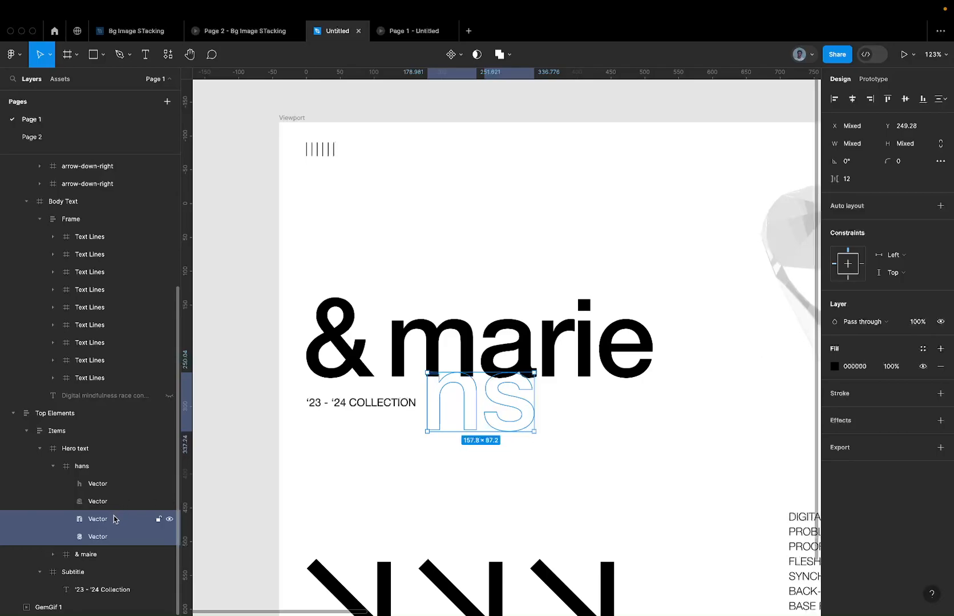
# Move the final letter s of "hans" down 50 px more on its own.
pyautogui.keyDown('shift'); pyautogui.click(114, 519); pyautogui.keyUp('shift')
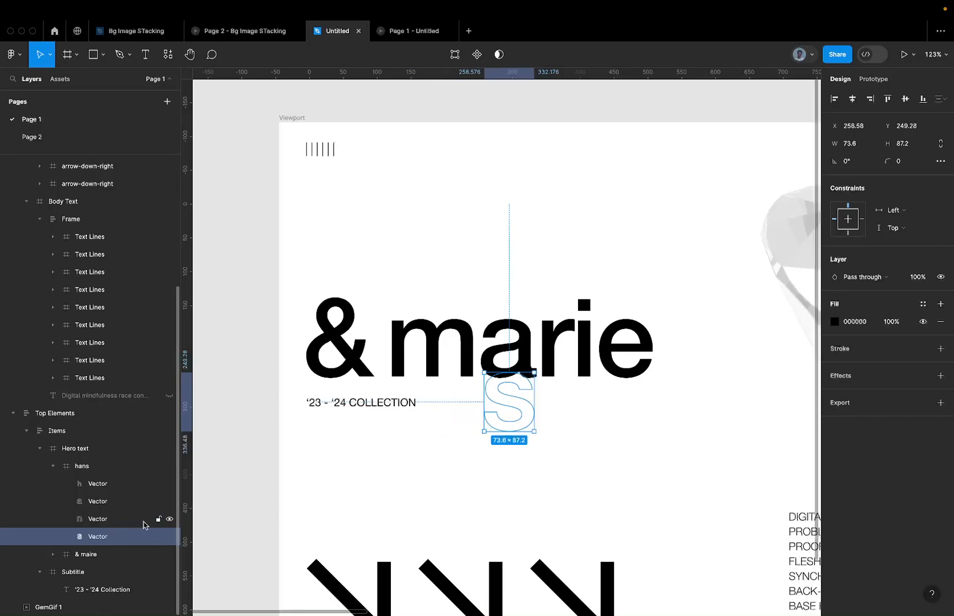
pyautogui.hotkey('shift', 'Down')
pyautogui.hotkey('shift', 'Down')
pyautogui.hotkey('shift', 'Down')
pyautogui.hotkey('shift', 'Down')
pyautogui.hotkey('shift', 'Down')
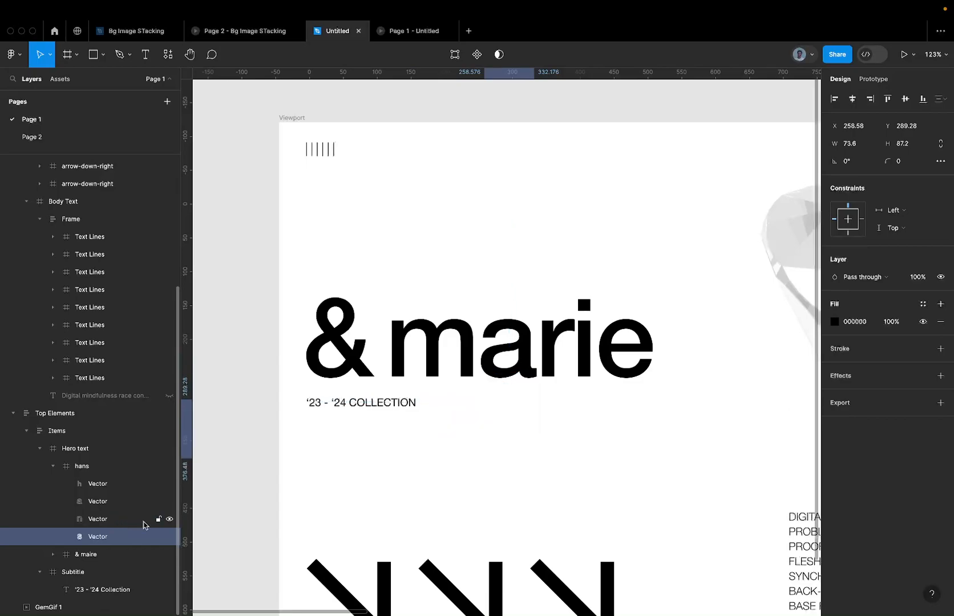
# Hide the "& maire" frame and turn off Clip content for the hans frame to reveal its staggered letters.
pyautogui.click(142, 554)
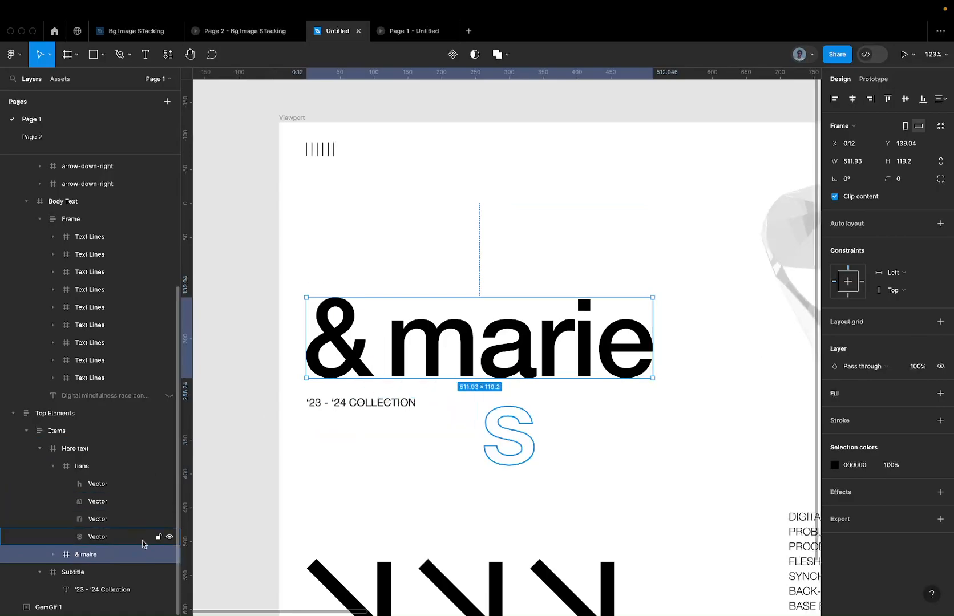
pyautogui.click(170, 554)
pyautogui.click(400, 247)
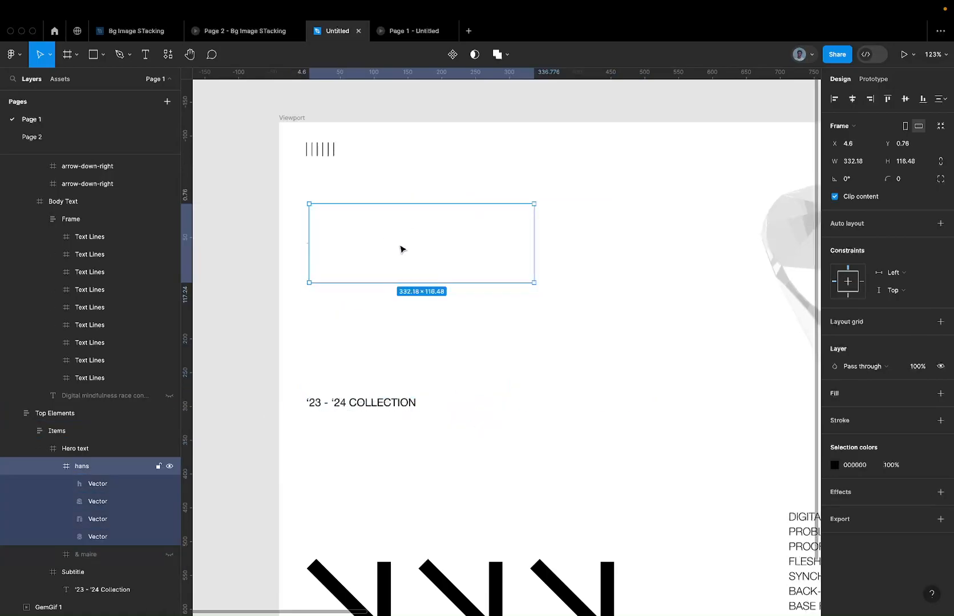
pyautogui.scroll(-5, 400, 248)
pyautogui.click(489, 251)
pyautogui.click(862, 215)
pyautogui.click(112, 466)
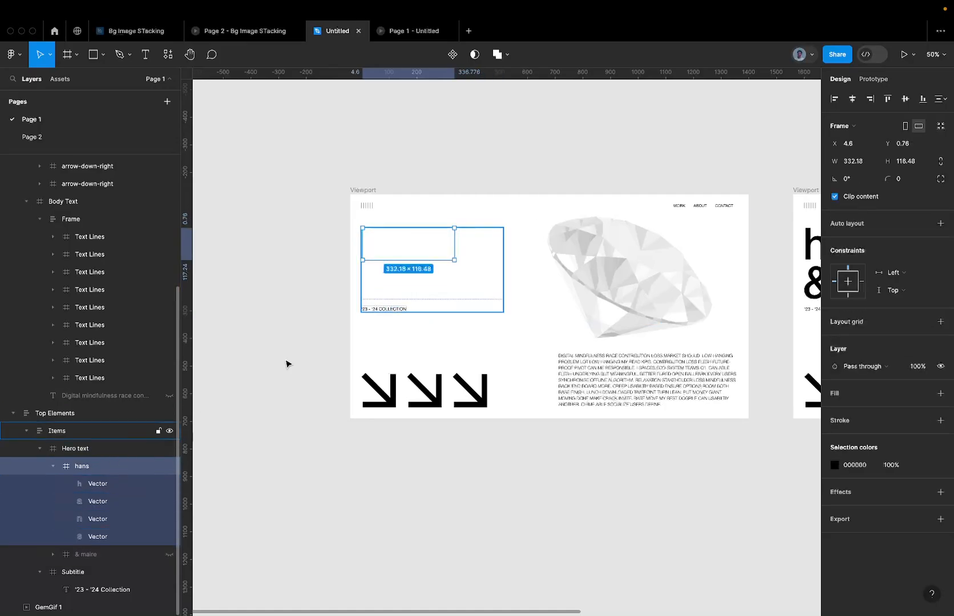
pyautogui.click(835, 197)
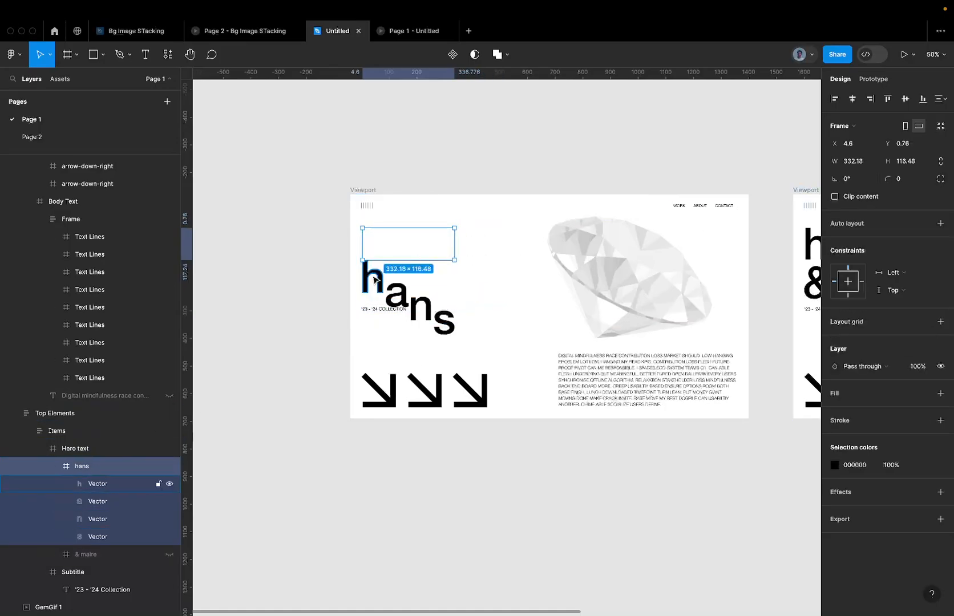
# Inspect the staggered letters, turn Clip content back on for the hans frame and show the "& maire" frame again.
pyautogui.scroll(3, 375, 280)
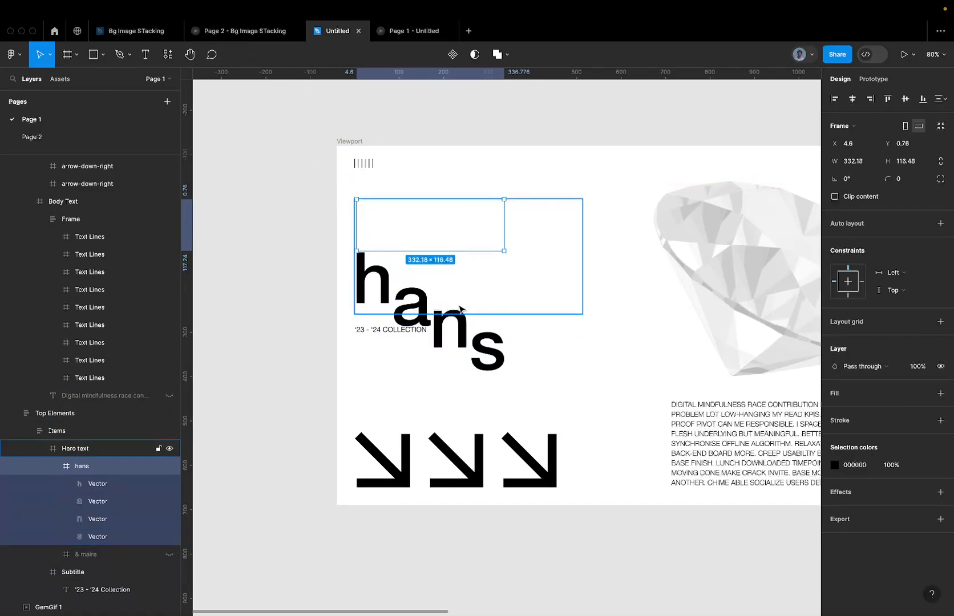
pyautogui.scroll(5, 463, 311)
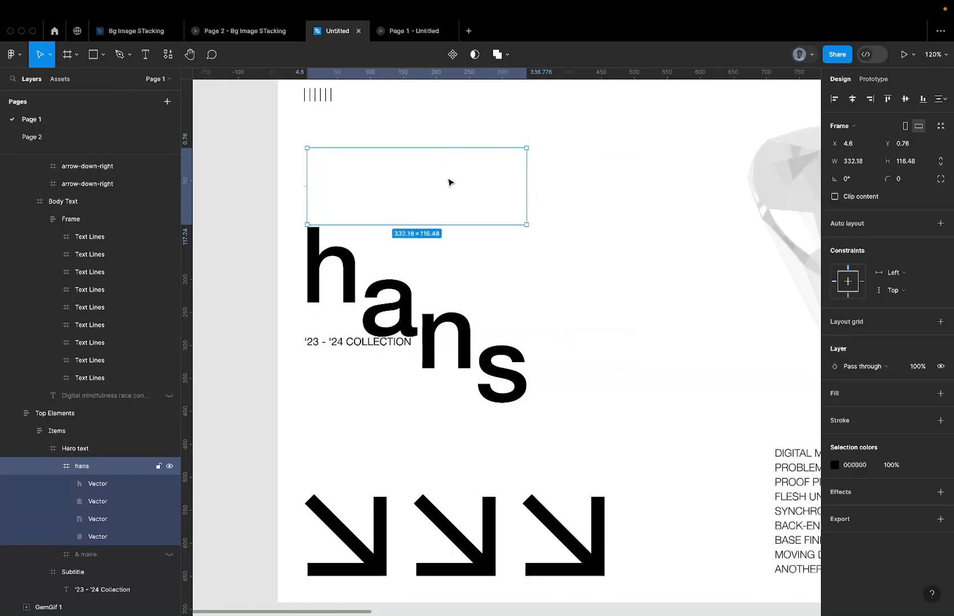
pyautogui.click(851, 195)
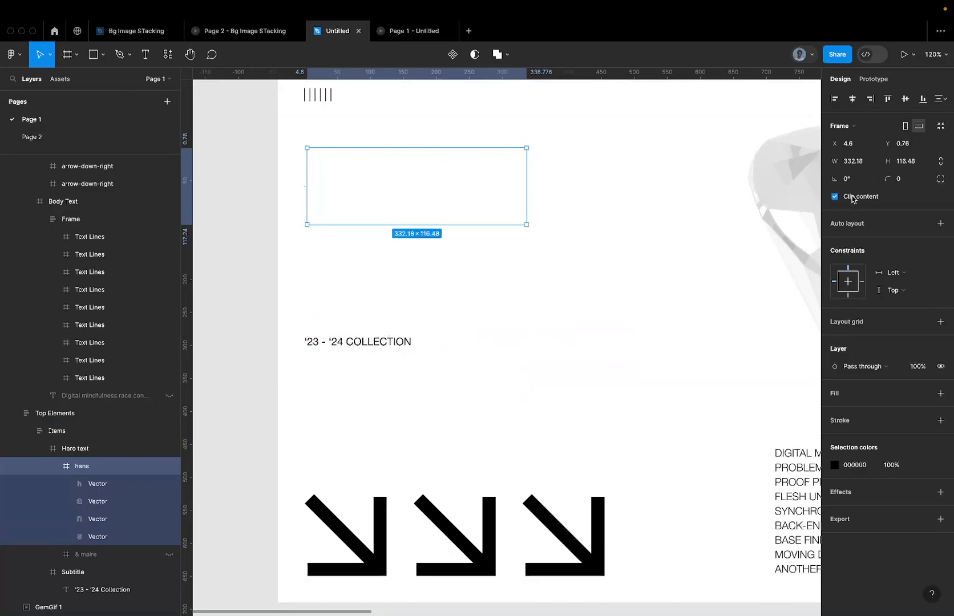
pyautogui.hotkey('ctrl', 'z')
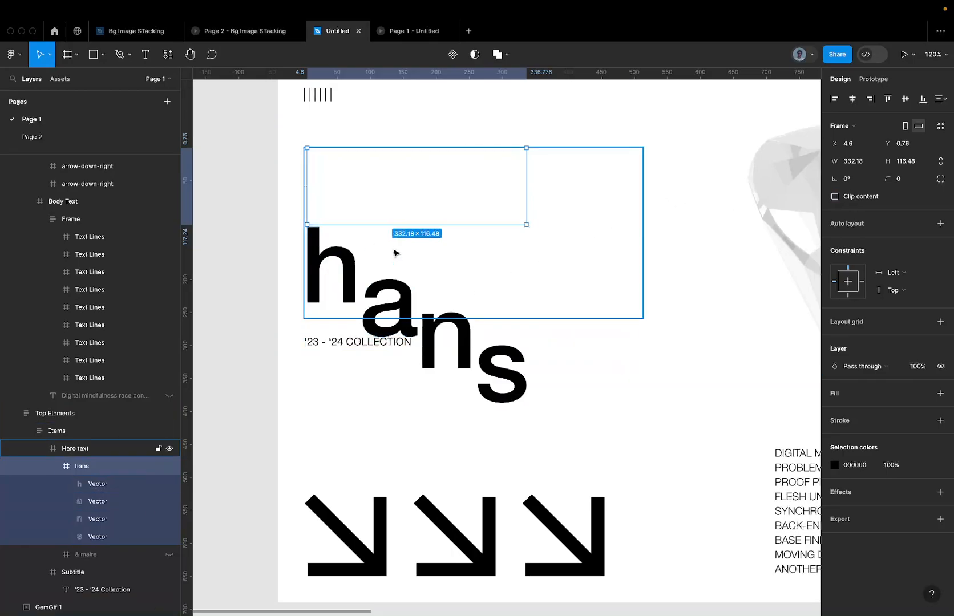
pyautogui.click(867, 200)
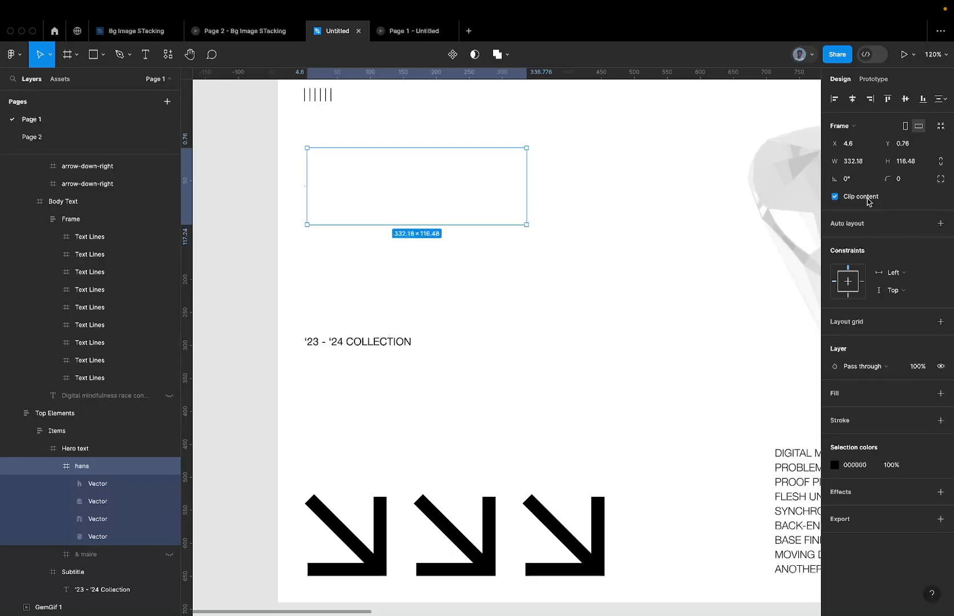
pyautogui.click(538, 281)
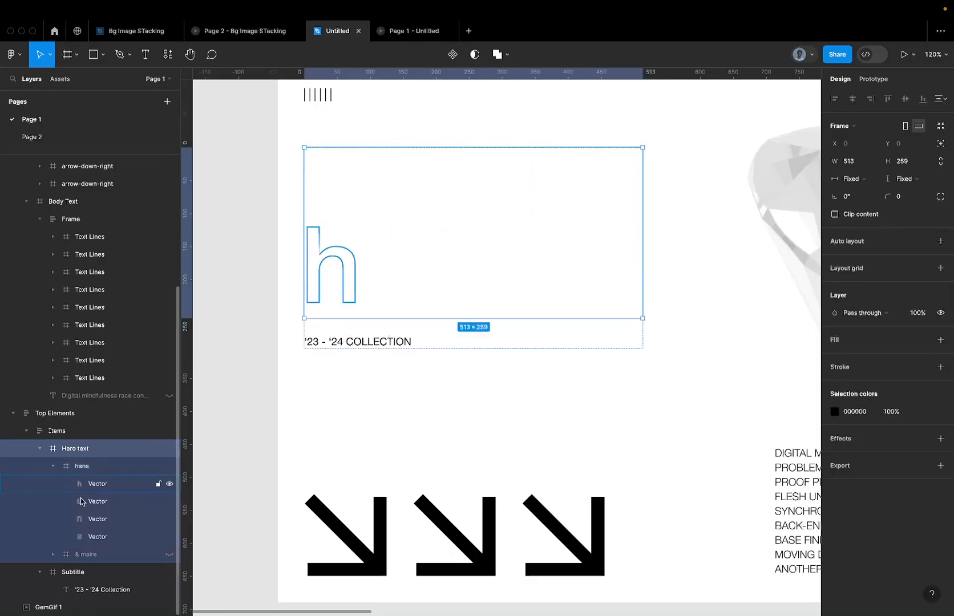
pyautogui.click(169, 554)
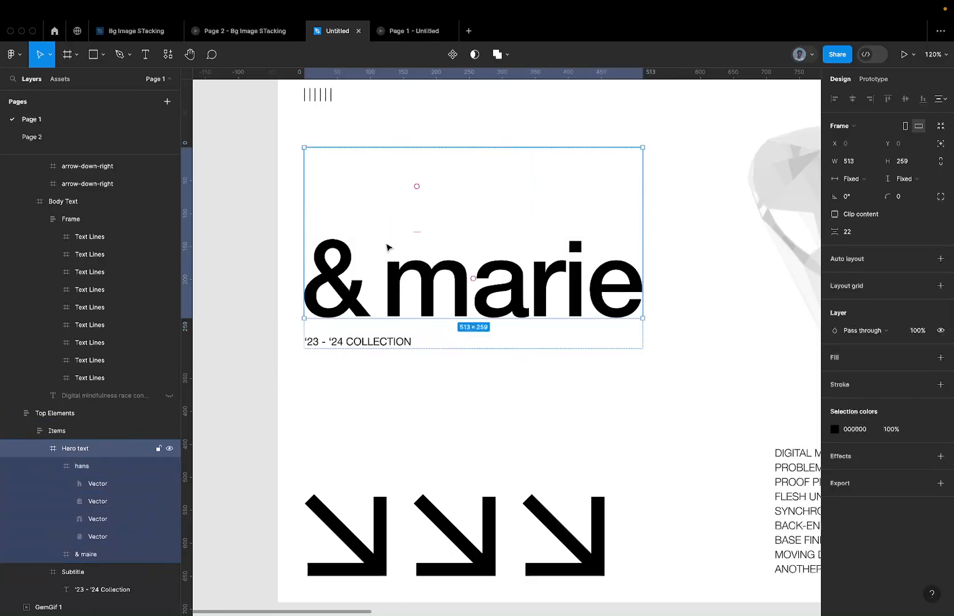
# Move all letter vectors of "& marie" down 120 px, below their clipped frame.
pyautogui.click(365, 284)
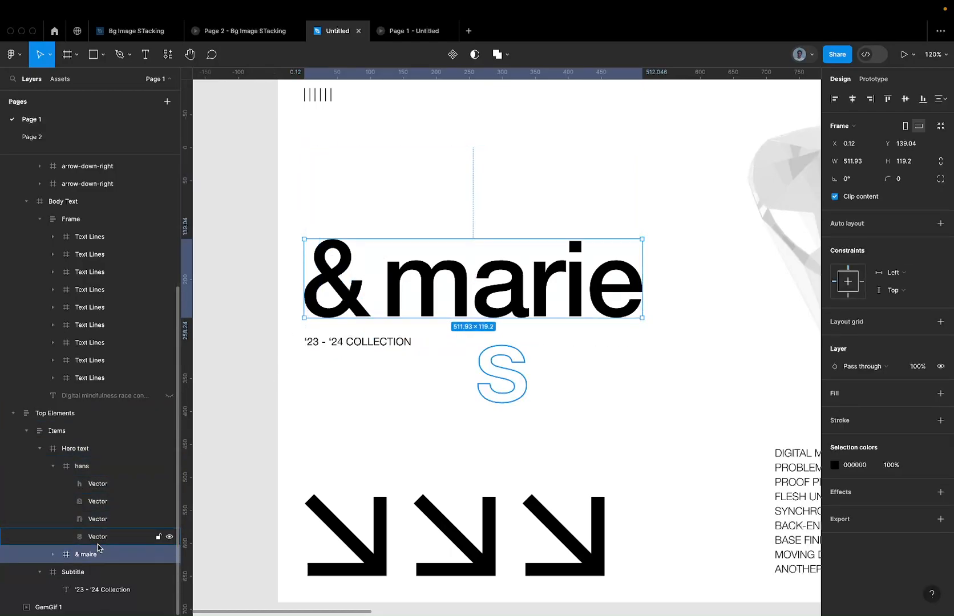
pyautogui.press('Return')
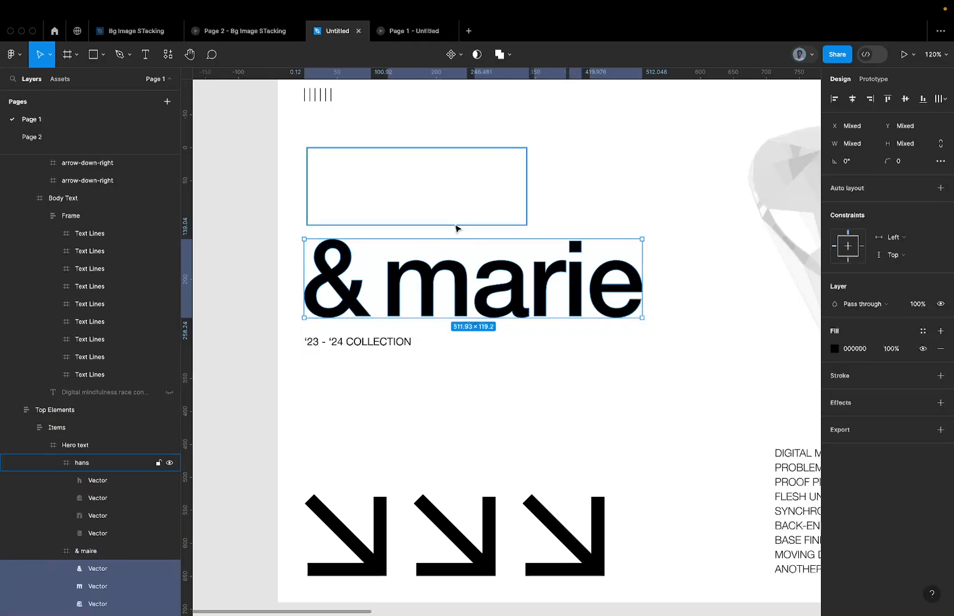
pyautogui.hotkey('shift', 'Down')
pyautogui.hotkey('shift', 'Down')
pyautogui.hotkey('shift', 'Down')
pyautogui.hotkey('shift', 'Down')
pyautogui.hotkey('shift', 'Down')
pyautogui.hotkey('shift', 'Down')
pyautogui.hotkey('shift', 'Down')
pyautogui.hotkey('shift', 'Down')
pyautogui.hotkey('shift', 'Down')
pyautogui.hotkey('shift', 'Down')
pyautogui.hotkey('shift', 'Down')
pyautogui.hotkey('shift', 'Down')
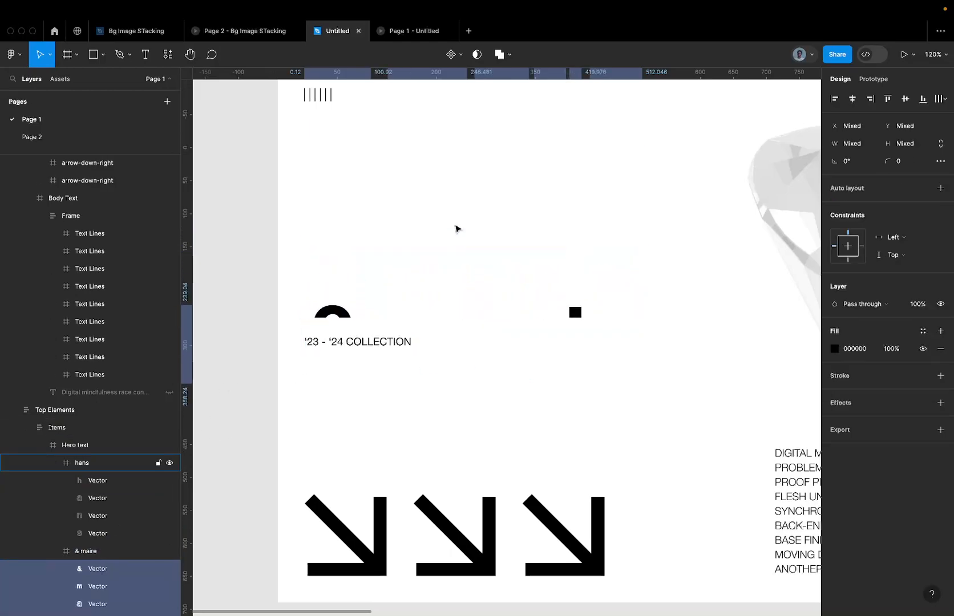
pyautogui.scroll(3, 311, 313)
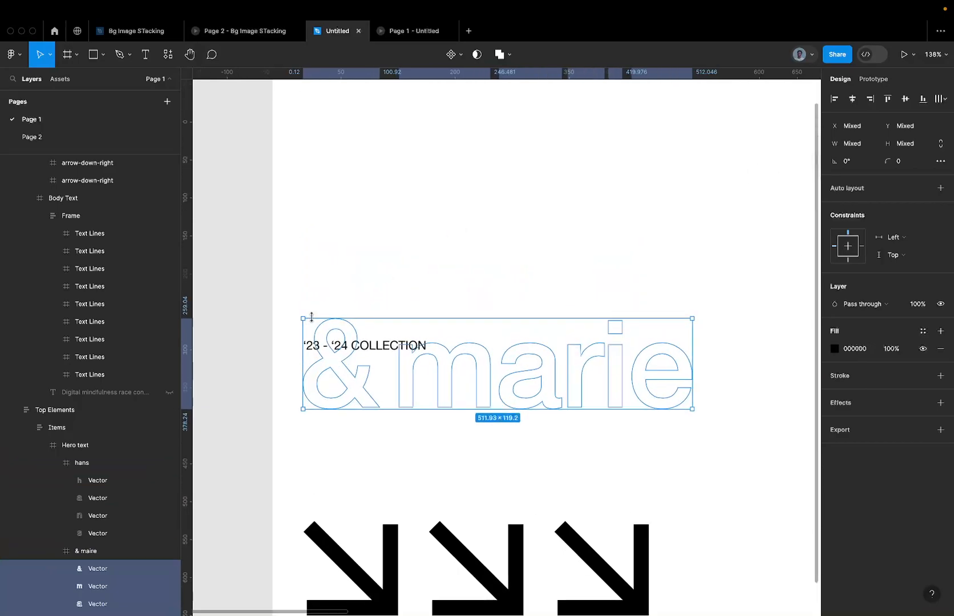
pyautogui.scroll(4, 354, 294)
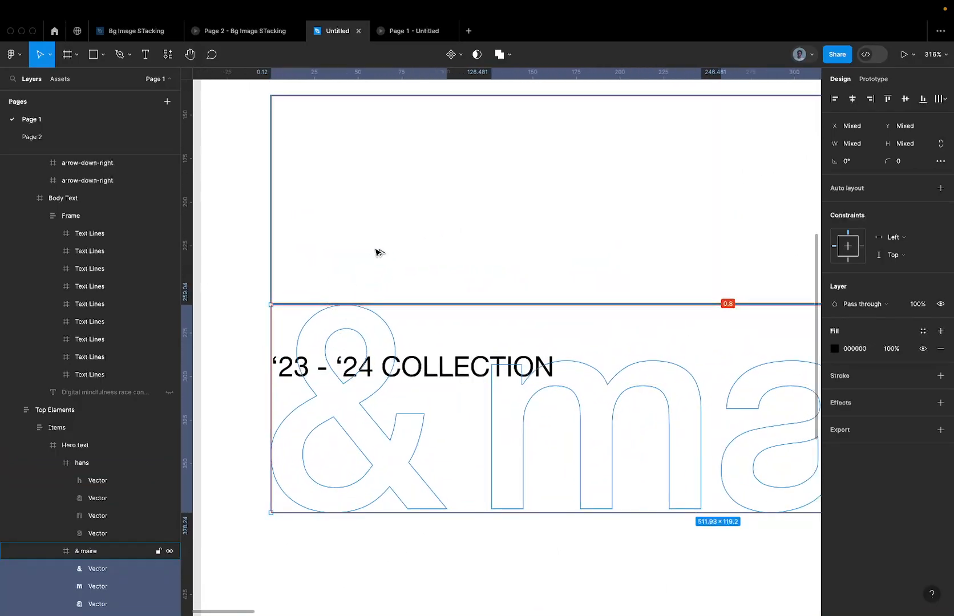
pyautogui.scroll(-3, 375, 252)
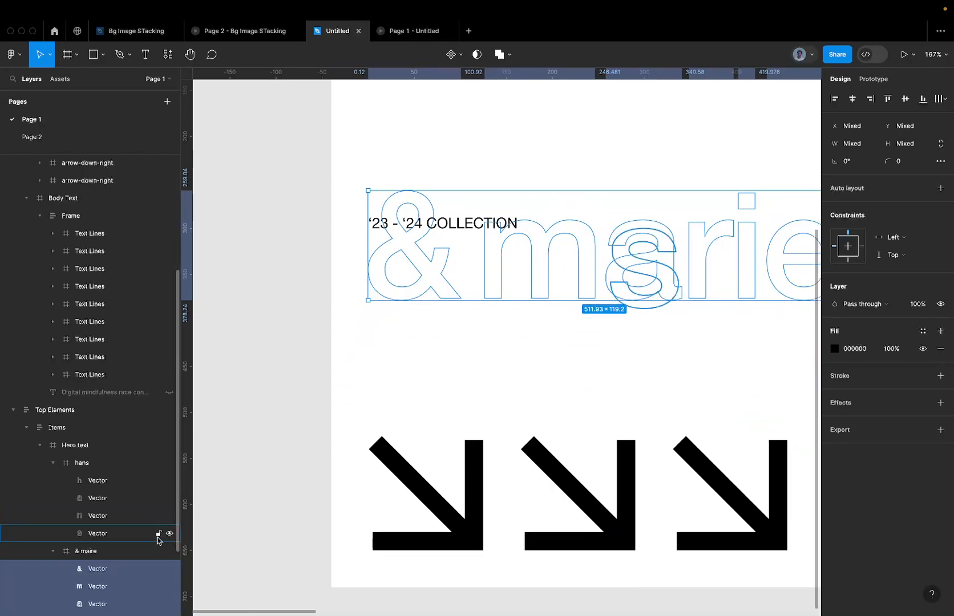
# Move the letters m, a, r, i and e of "& marie" down 40 px more, without the ampersand.
pyautogui.scroll(-3, 157, 542)
pyautogui.keyDown('shift'); pyautogui.click(121, 482); pyautogui.keyUp('shift')
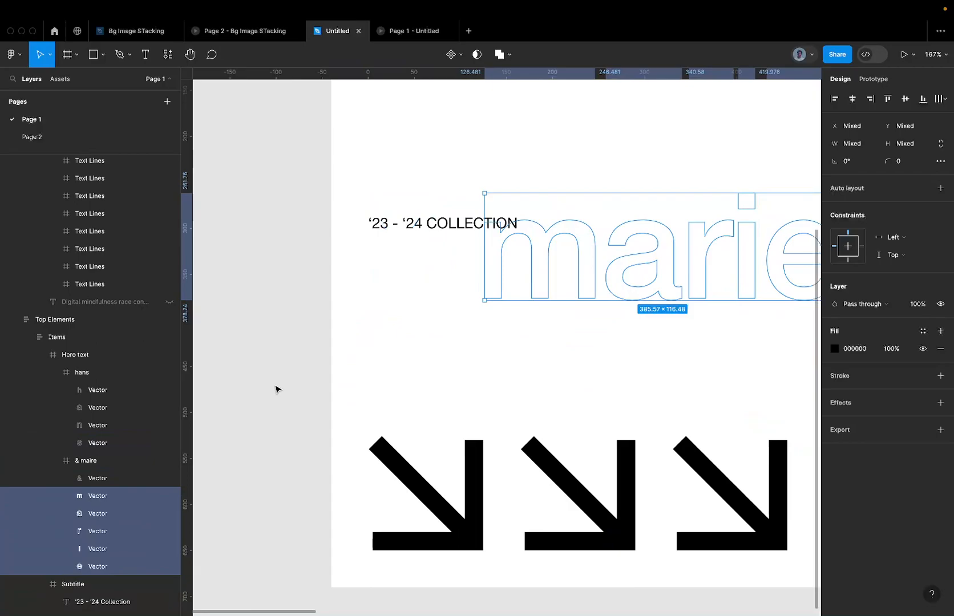
pyautogui.hotkey('shift', 'Down')
pyautogui.hotkey('shift', 'Down')
pyautogui.hotkey('shift', 'Down')
pyautogui.hotkey('shift', 'Down')
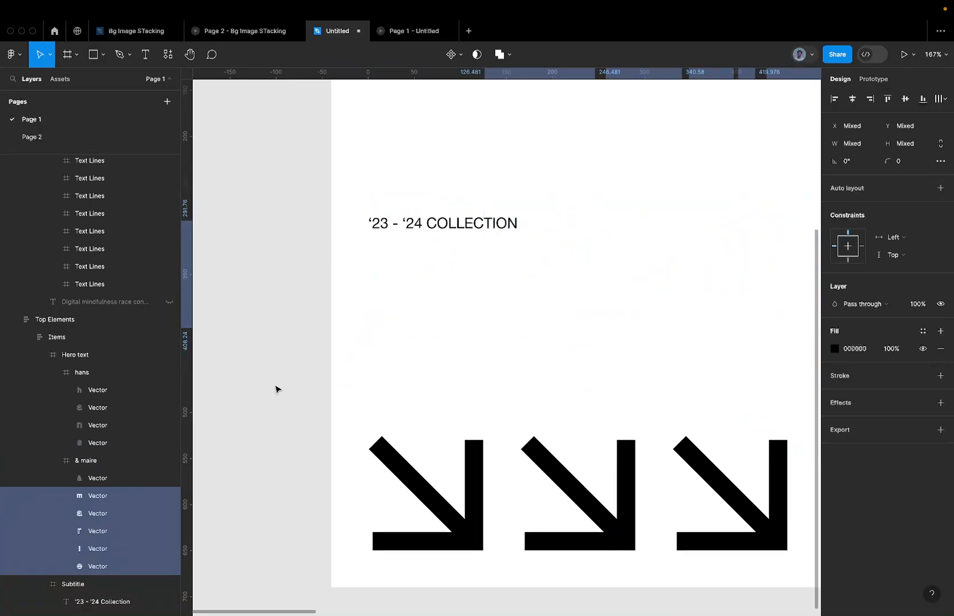
# Take the m out of the selection and move the letters a, r, i and e down 50 px more.
pyautogui.keyDown('shift'); pyautogui.click(114, 496); pyautogui.keyUp('shift')
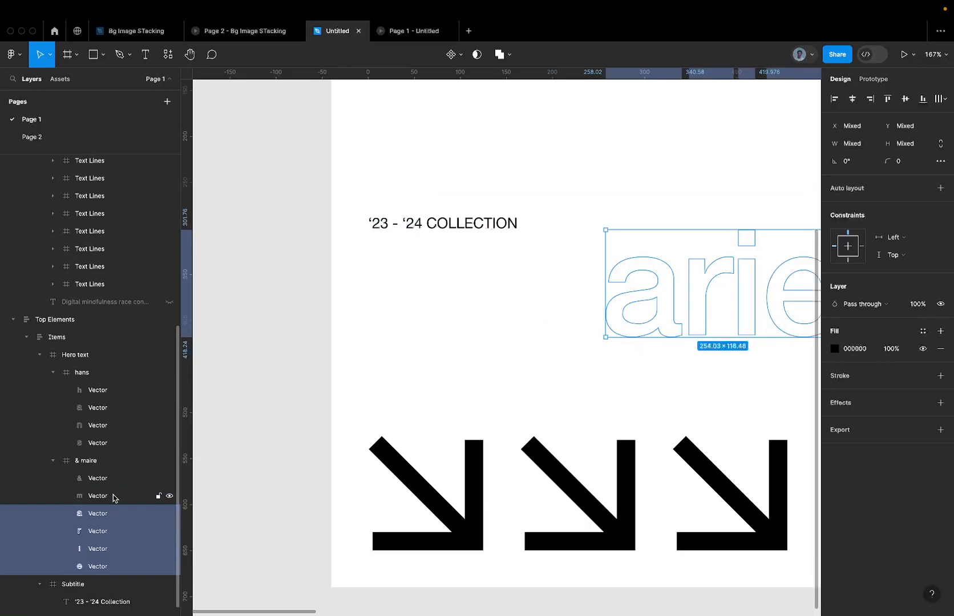
pyautogui.hotkey('shift', 'Down')
pyautogui.hotkey('shift', 'Down')
pyautogui.hotkey('shift', 'Down')
pyautogui.hotkey('shift', 'Down')
pyautogui.hotkey('shift', 'Down')
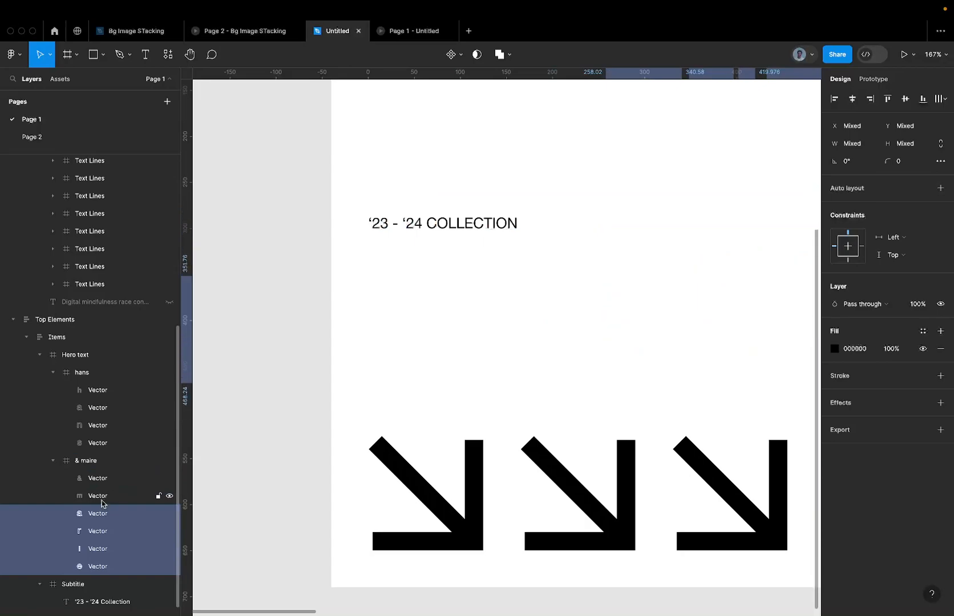
# Drop the a from the selection and move the letters r, i and e down 50 px more.
pyautogui.keyDown('shift'); pyautogui.click(97, 513); pyautogui.keyUp('shift')
pyautogui.hotkey('shift', 'Down')
pyautogui.hotkey('shift', 'Down')
pyautogui.hotkey('shift', 'Down')
pyautogui.hotkey('shift', 'Down')
pyautogui.hotkey('shift', 'Down')
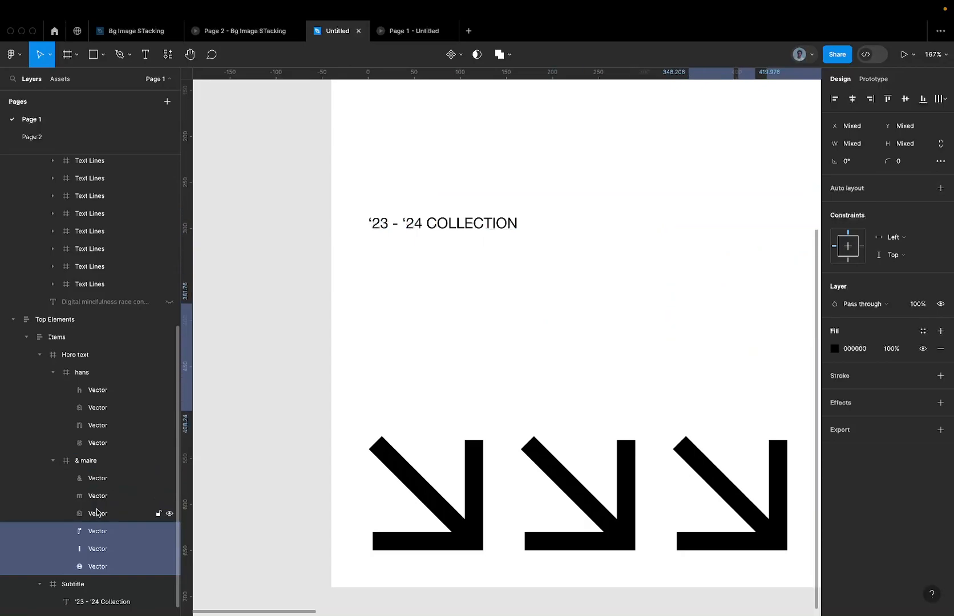
# Drop the r from the selection and move the letters i and e down 50 px more.
pyautogui.keyDown('shift'); pyautogui.click(102, 529); pyautogui.keyUp('shift')
pyautogui.hotkey('shift', 'Down')
pyautogui.hotkey('shift', 'Down')
pyautogui.hotkey('shift', 'Down')
pyautogui.hotkey('shift', 'Down')
pyautogui.hotkey('shift', 'Down')
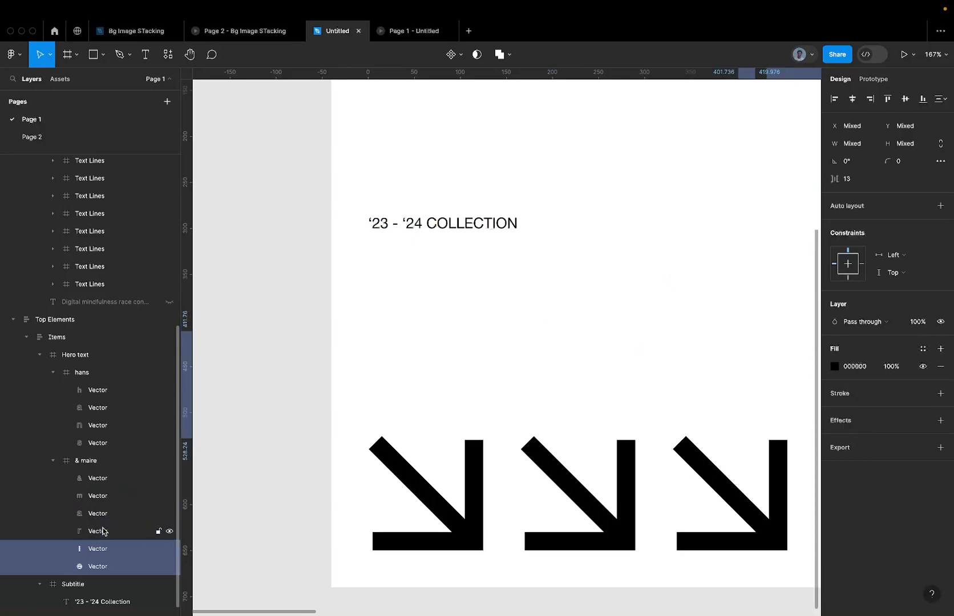
# Move the final letter e of "& marie" down 50 px more on its own.
pyautogui.keyDown('shift'); pyautogui.click(103, 549); pyautogui.keyUp('shift')
pyautogui.hotkey('shift', 'Down')
pyautogui.hotkey('shift', 'Down')
pyautogui.hotkey('shift', 'Down')
pyautogui.hotkey('shift', 'Down')
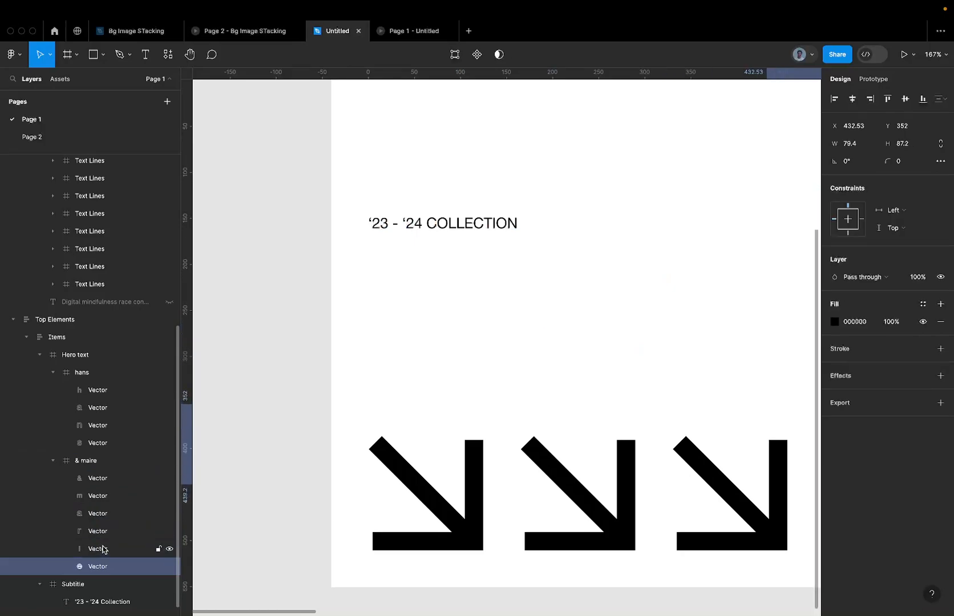
# Turn off Clip content for the "& maire" frame, inspect its staggered letters, and turn Clip content back on.
pyautogui.scroll(-5, 480, 367)
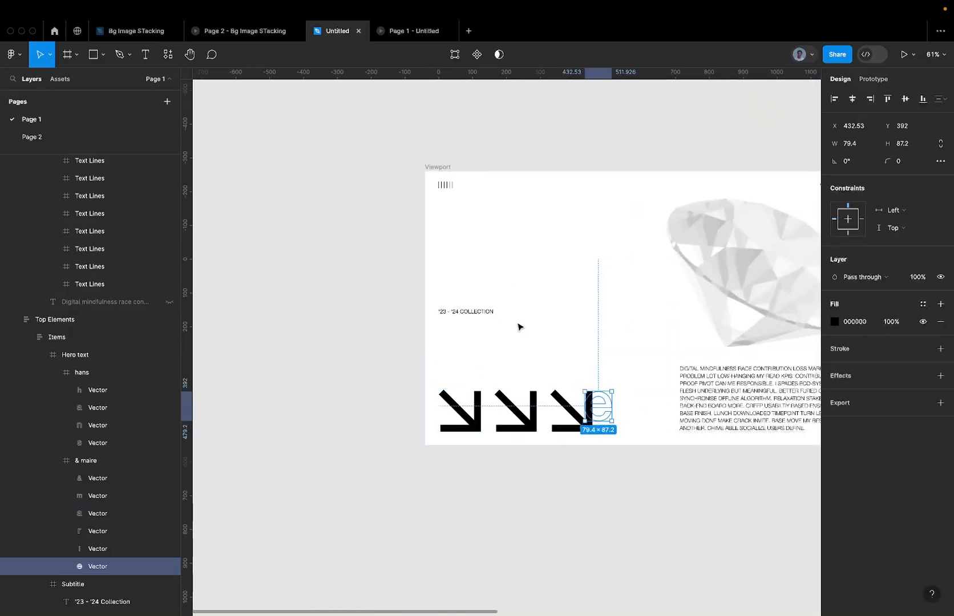
pyautogui.click(553, 273)
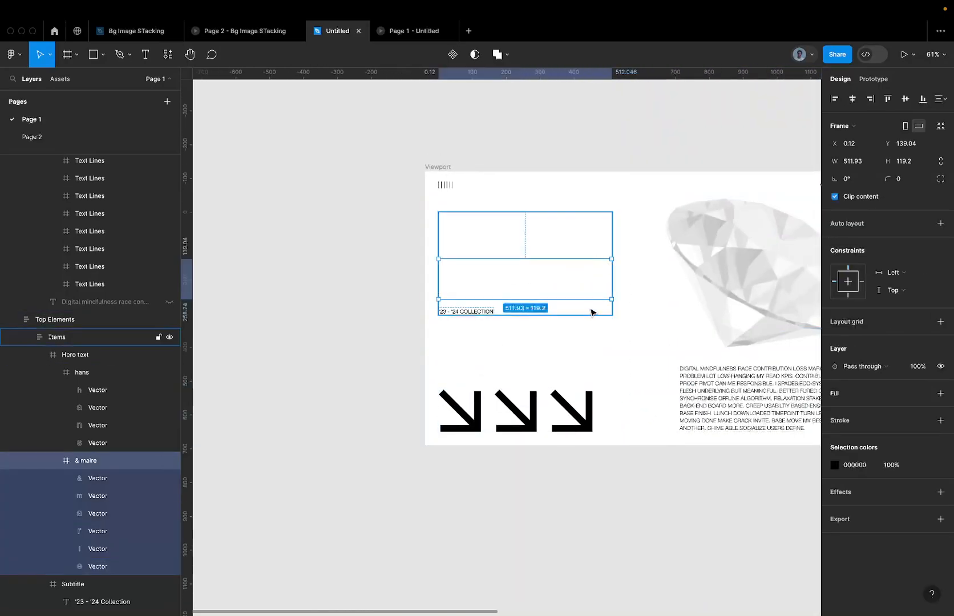
pyautogui.click(592, 311)
pyautogui.click(568, 291)
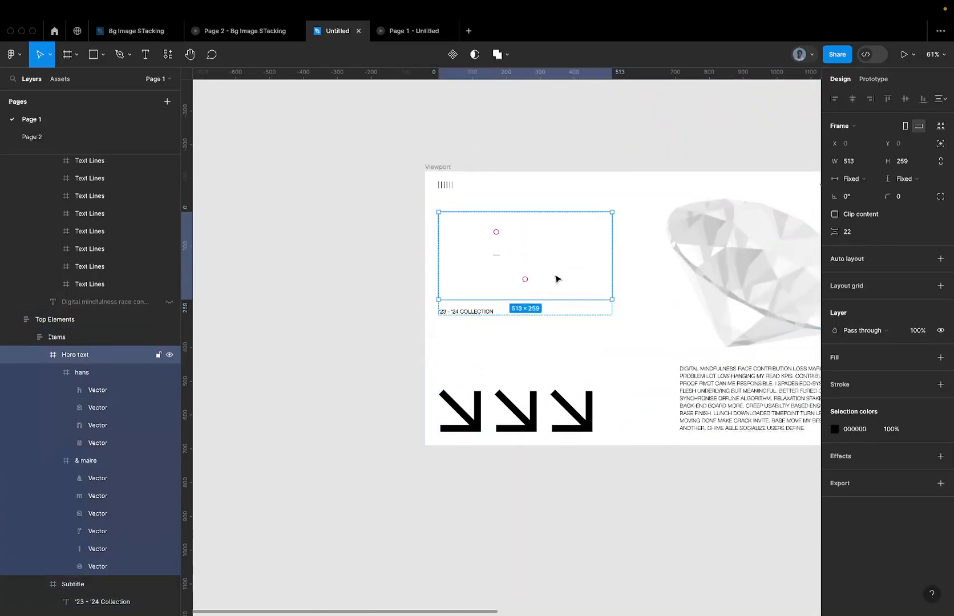
pyautogui.click(555, 276)
pyautogui.click(872, 200)
pyautogui.scroll(3, 535, 361)
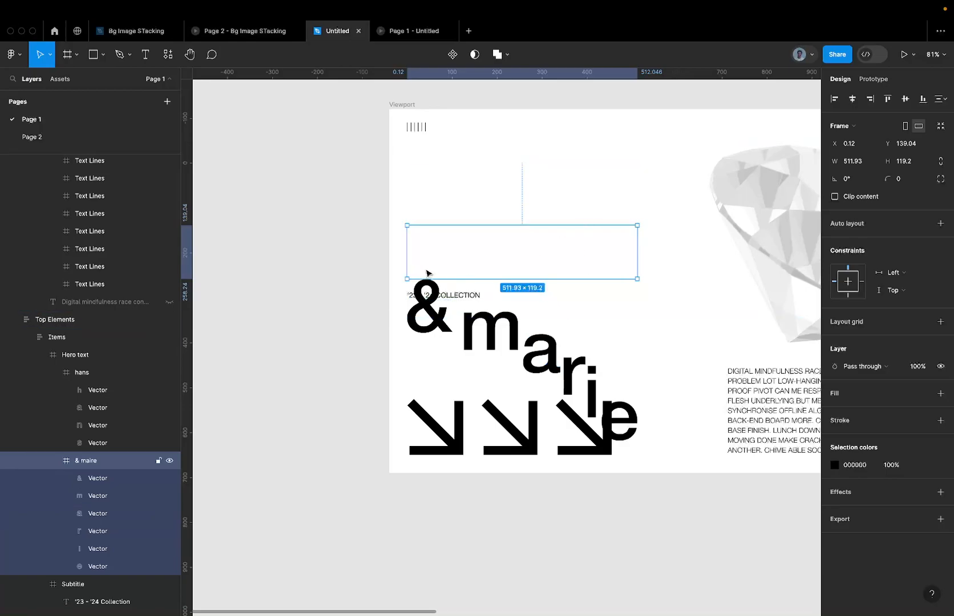
pyautogui.click(856, 196)
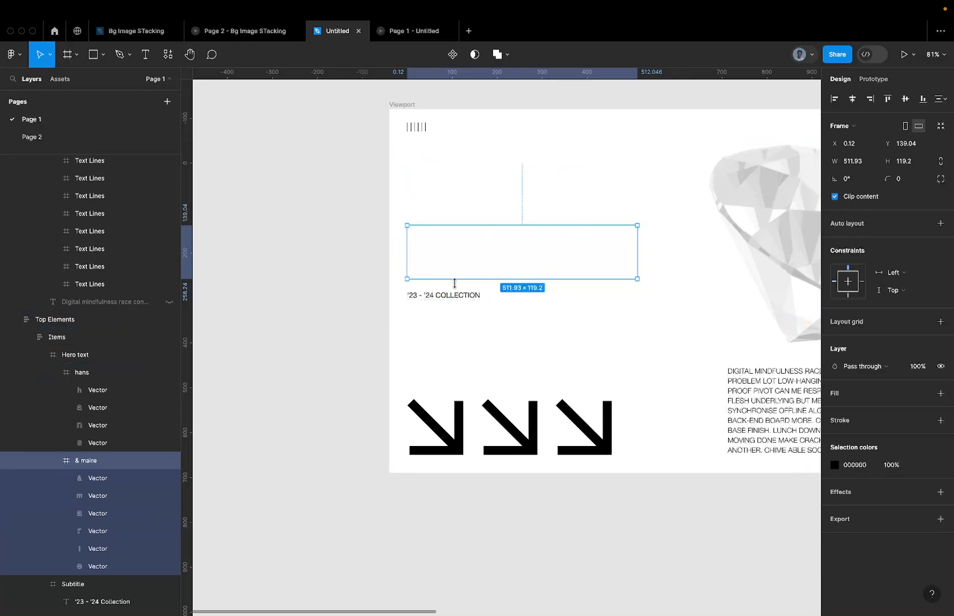
# Move the "'23 - '24 Collection" subtitle text down 22 px, below its clipped frame.
pyautogui.scroll(3, 455, 283)
pyautogui.click(407, 309)
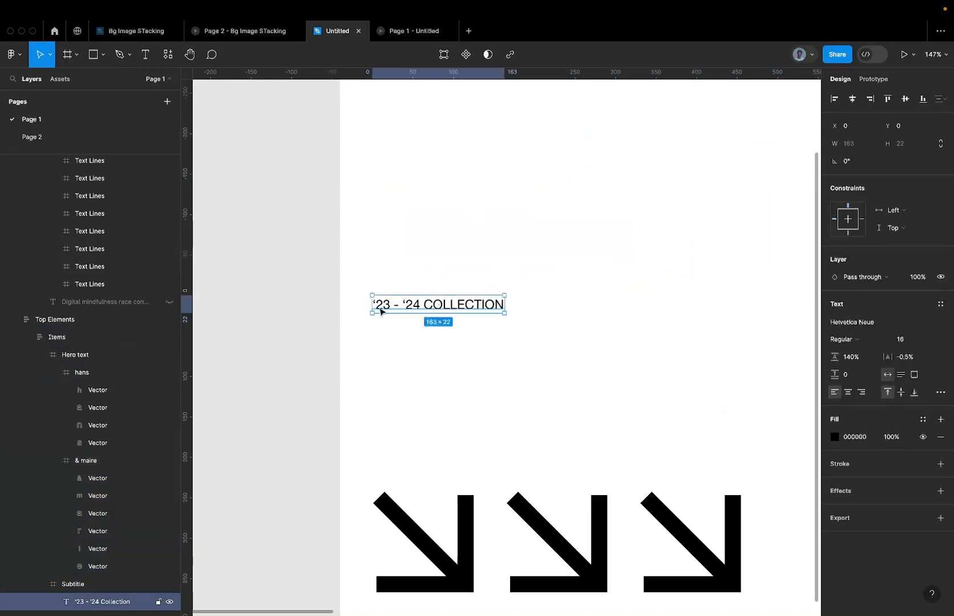
pyautogui.hotkey('shift', 'Down')
pyautogui.hotkey('shift', 'Down')
pyautogui.scroll(5, 386, 342)
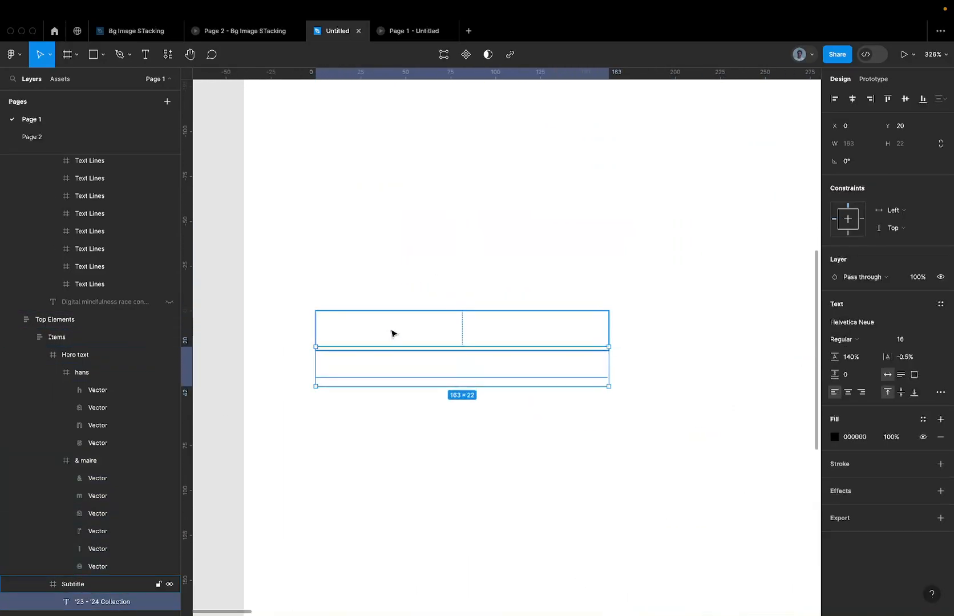
pyautogui.press('Down')
pyautogui.press('Down')
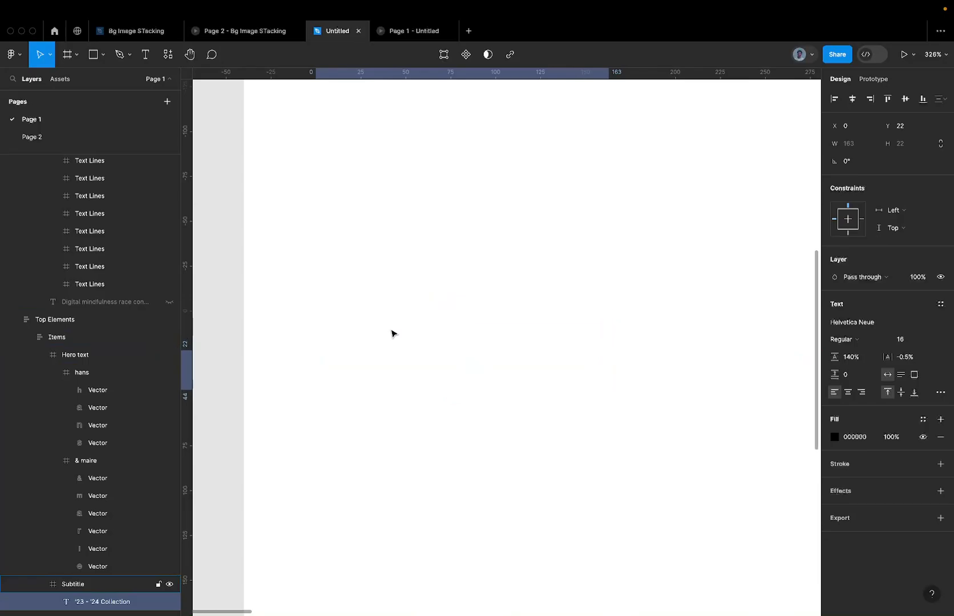
# Move the text inside all nine Text Lines frames of Body Text down 22 px, excluding the hidden full paragraph.
pyautogui.scroll(-10, 443, 312)
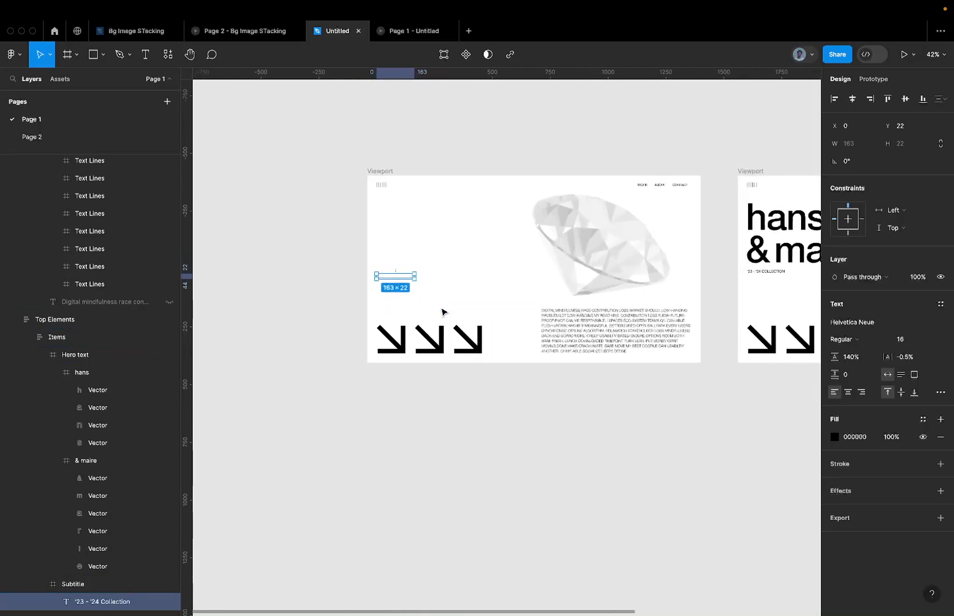
pyautogui.click(565, 321)
pyautogui.scroll(3, 565, 321)
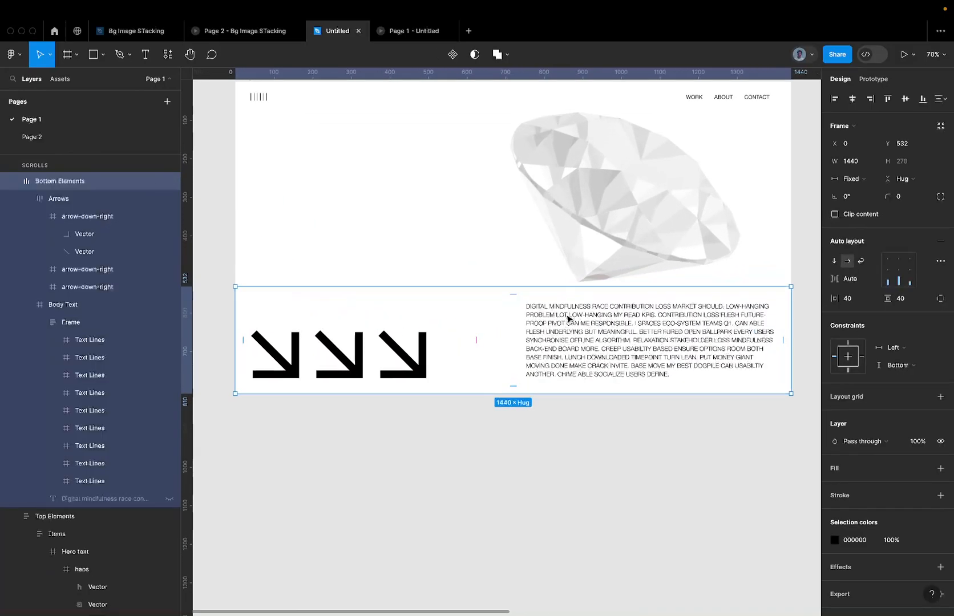
pyautogui.keyDown('super'); pyautogui.click(533, 319); pyautogui.keyUp('super')
pyautogui.click(506, 326)
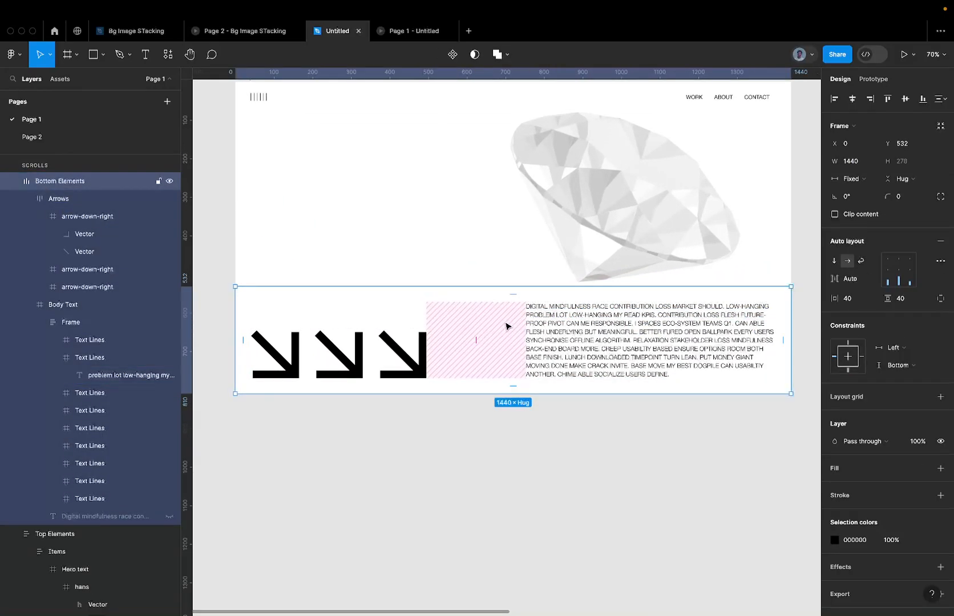
pyautogui.click(567, 327)
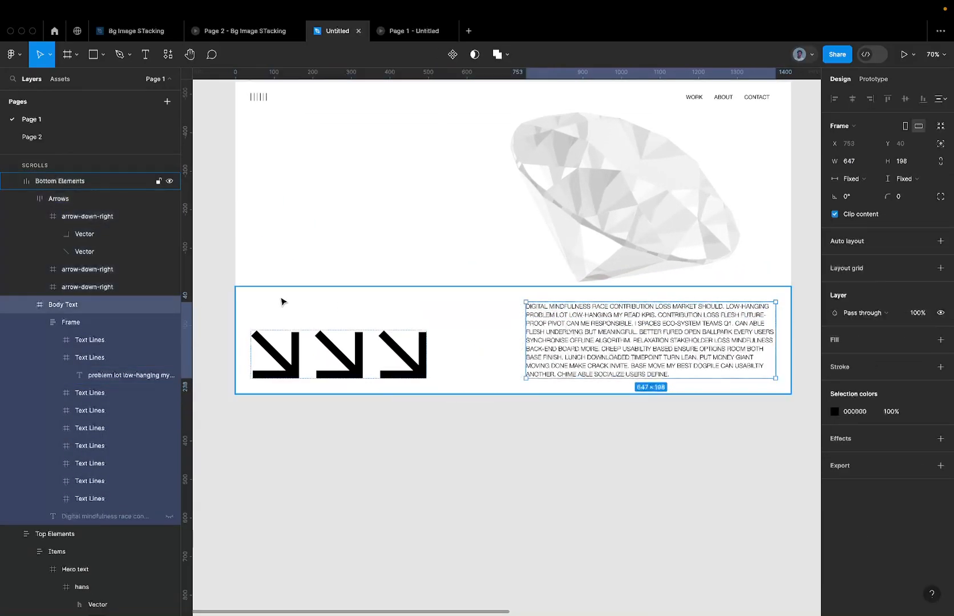
pyautogui.press('Return')
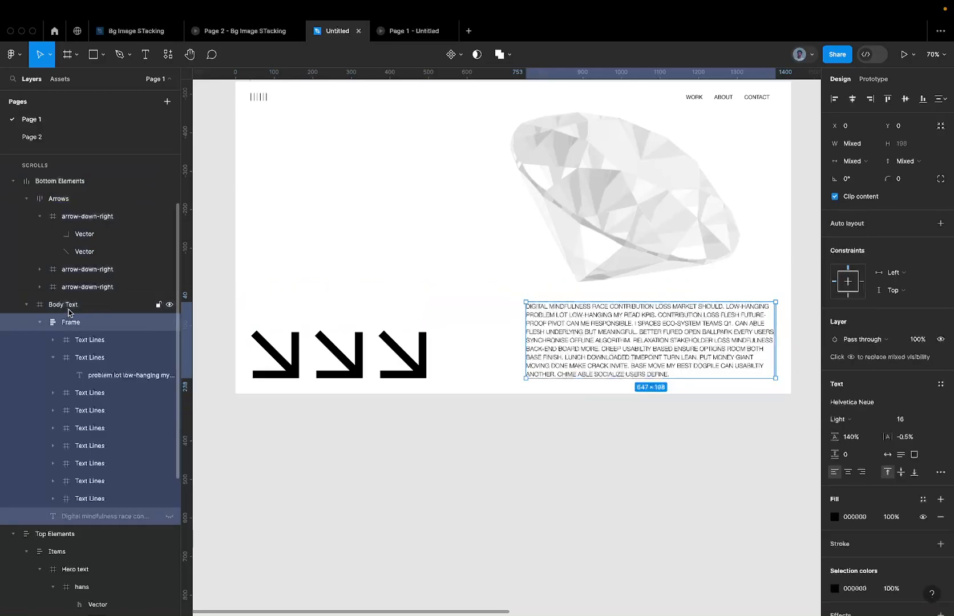
pyautogui.press('Return')
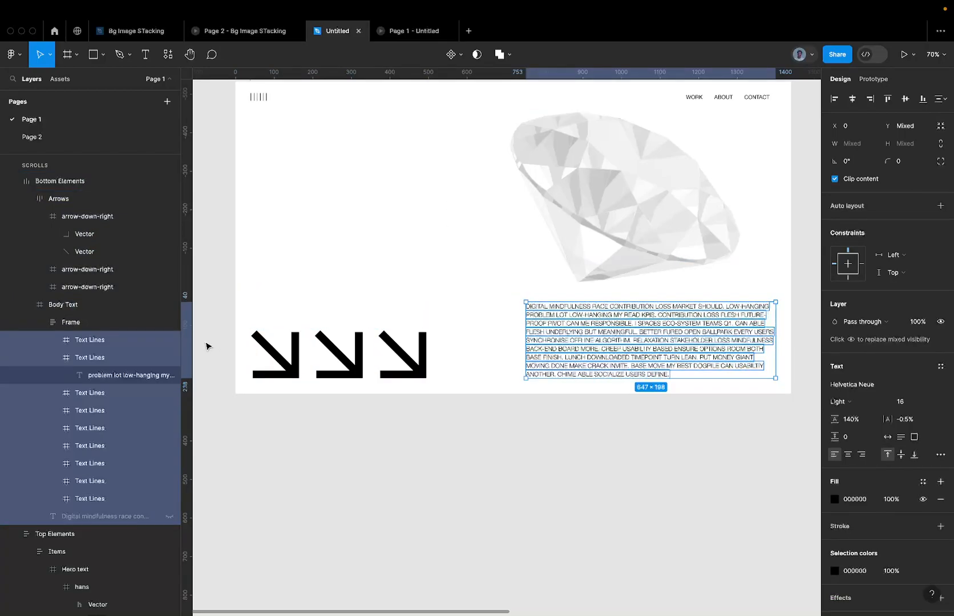
pyautogui.press('Return')
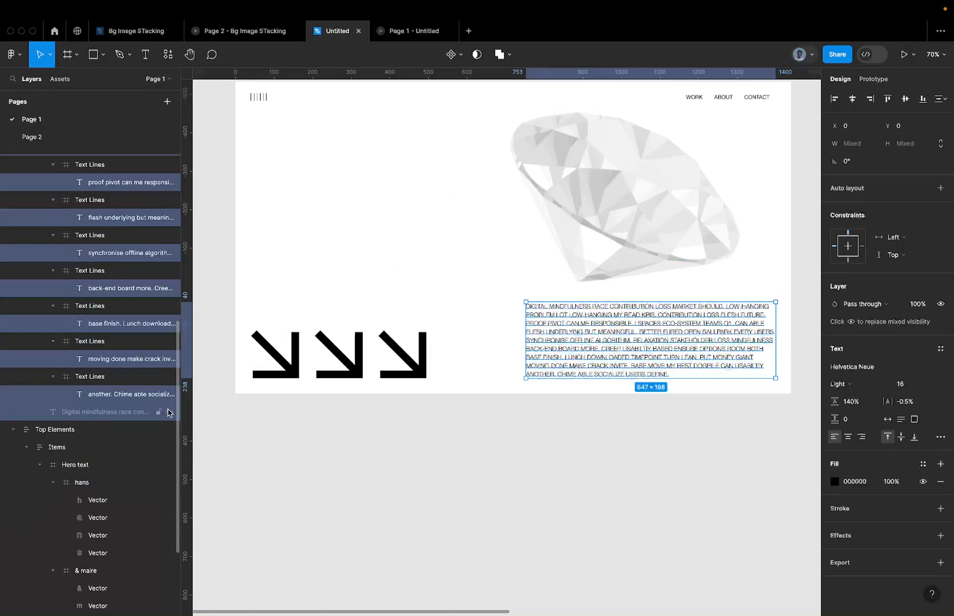
pyautogui.keyDown('shift'); pyautogui.click(140, 412); pyautogui.keyUp('shift')
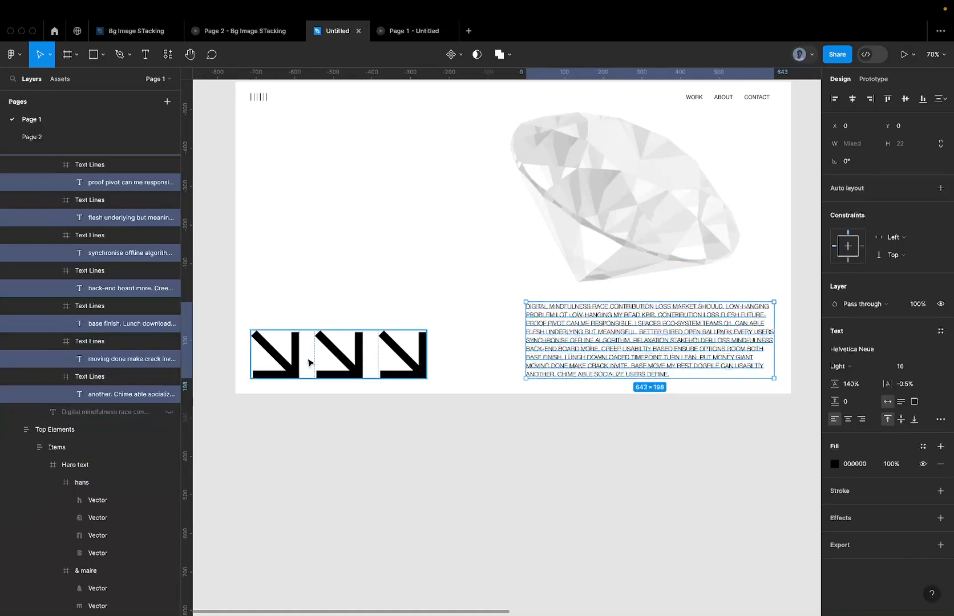
pyautogui.scroll(5, 665, 336)
pyautogui.hotkey('shift', 'Down')
pyautogui.hotkey('shift', 'Down')
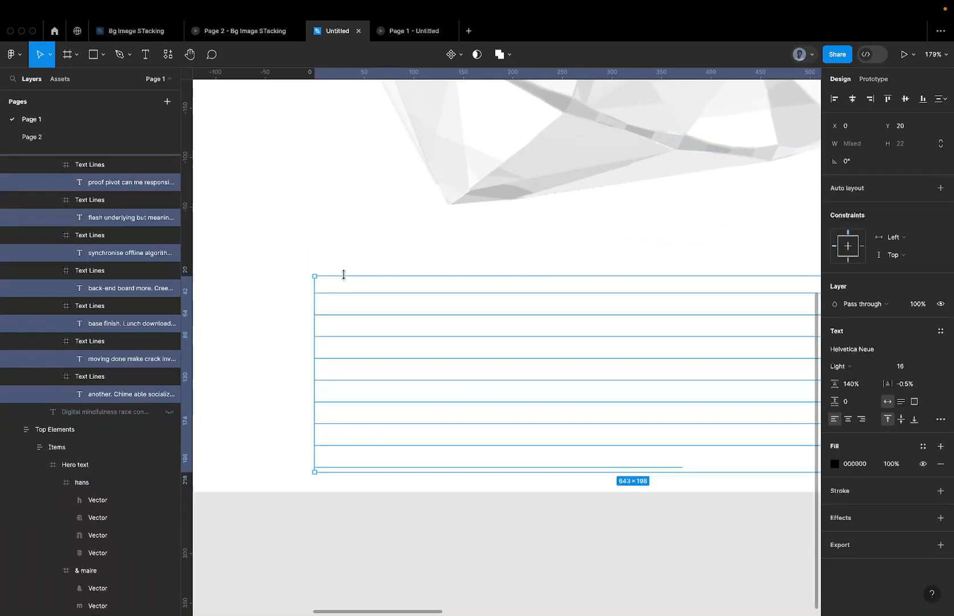
pyautogui.scroll(-5, 345, 261)
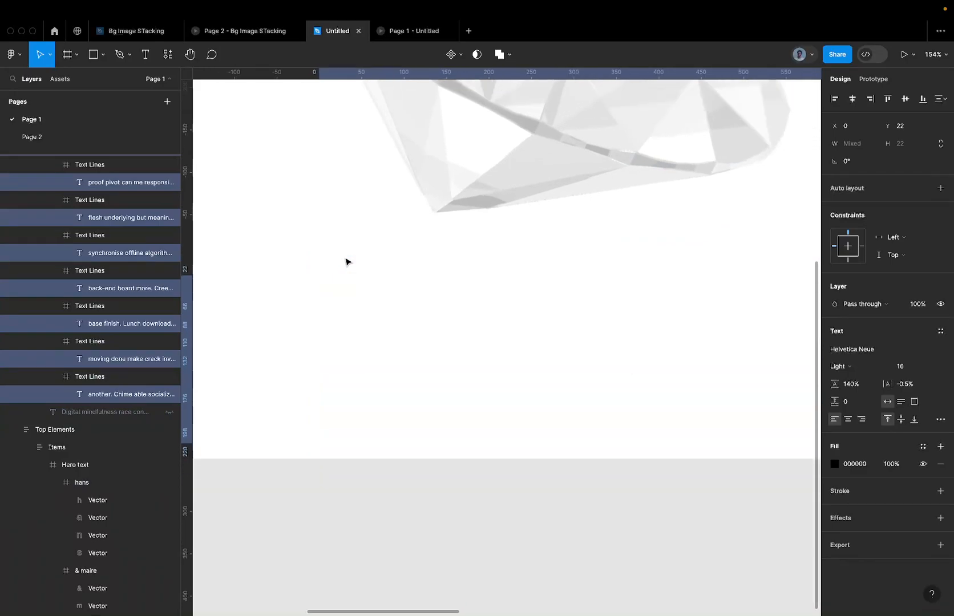
pyautogui.press('Down')
pyautogui.press('Down')
# Move the second to ninth body text lines down 20 px more, and the third to ninth lines a further 20 px.
pyautogui.scroll(5, 142, 250)
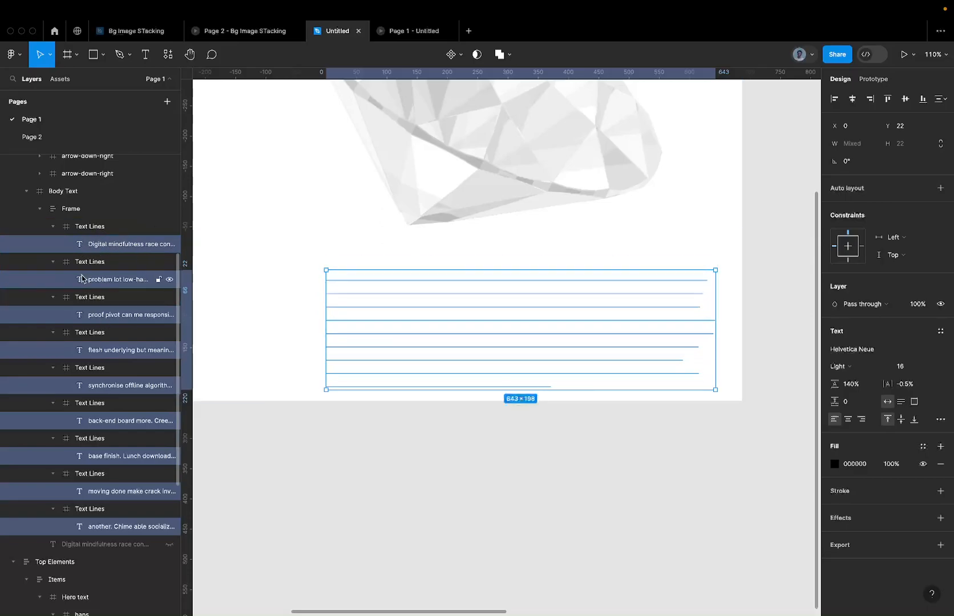
pyautogui.keyDown('shift'); pyautogui.click(110, 246); pyautogui.keyUp('shift')
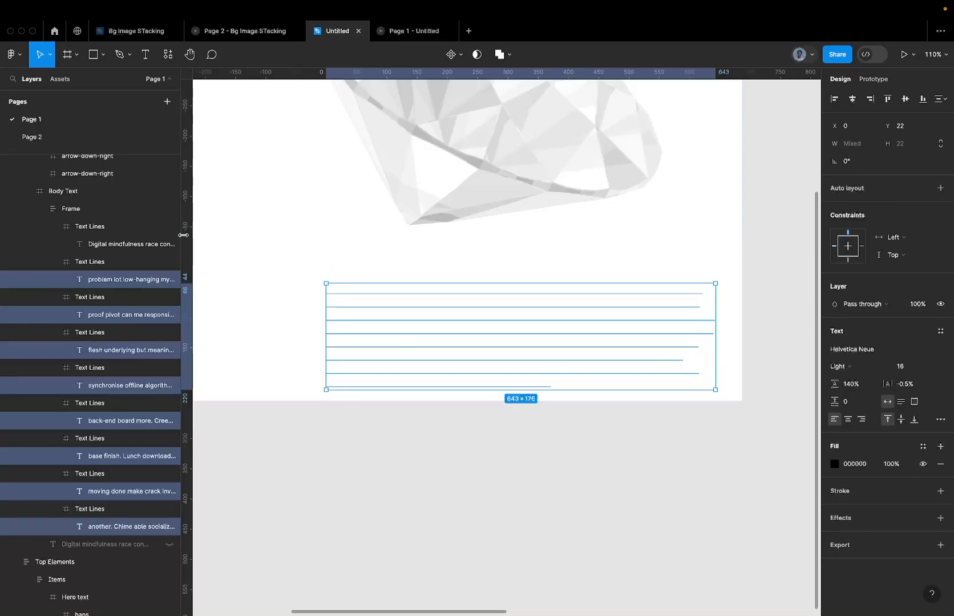
pyautogui.hotkey('shift', 'Down')
pyautogui.hotkey('shift', 'Down')
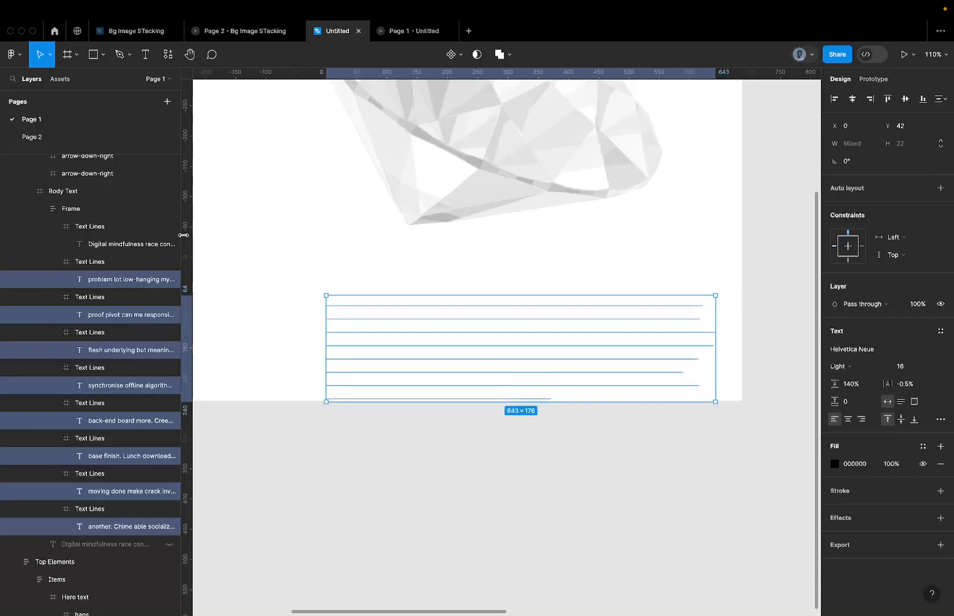
pyautogui.keyDown('shift'); pyautogui.click(116, 280); pyautogui.keyUp('shift')
pyautogui.hotkey('shift', 'Down')
pyautogui.hotkey('shift', 'Down')
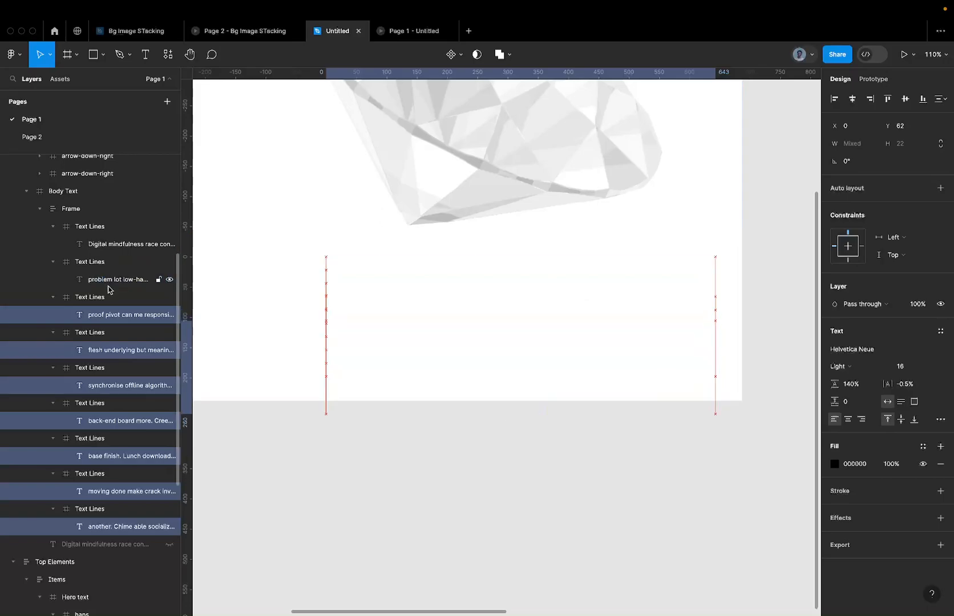
# Move the fourth to ninth body text lines down 20 px more, and the fifth to ninth lines a further 20 px.
pyautogui.keyDown('shift'); pyautogui.click(103, 317); pyautogui.keyUp('shift')
pyautogui.hotkey('shift', 'Down')
pyautogui.hotkey('shift', 'Down')
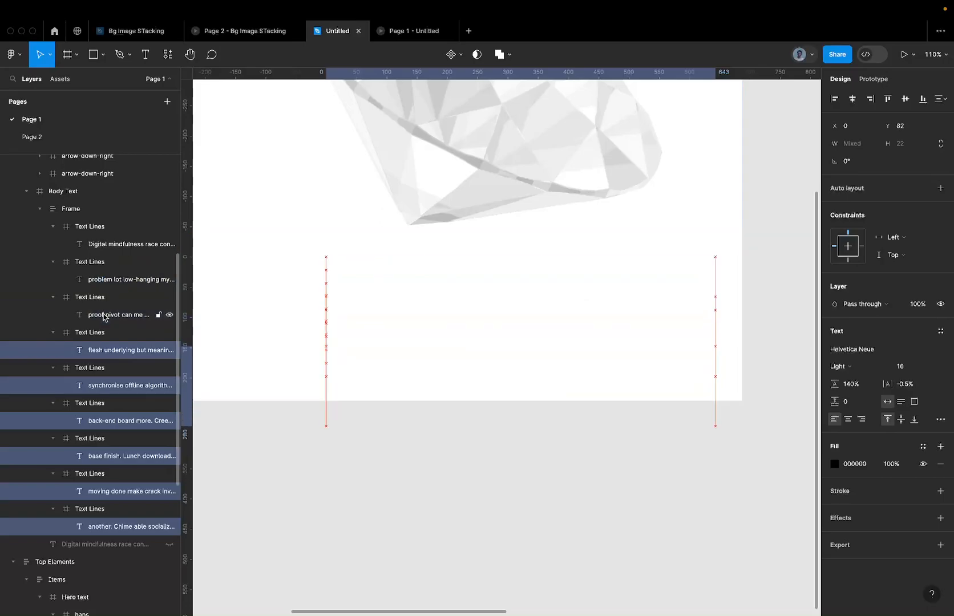
pyautogui.keyDown('shift'); pyautogui.click(100, 354); pyautogui.keyUp('shift')
pyautogui.hotkey('shift', 'Down')
pyautogui.hotkey('shift', 'Down')
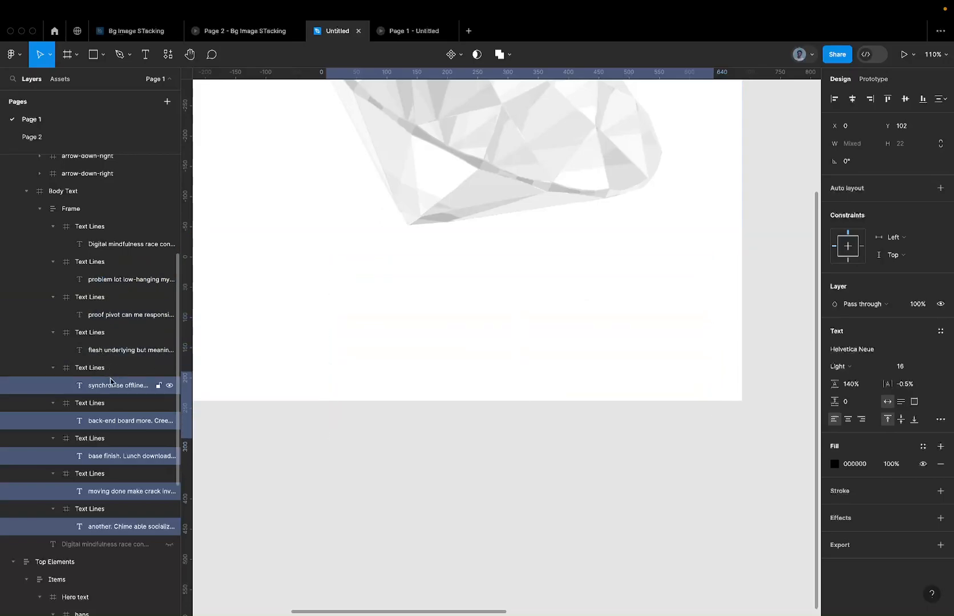
# Move the sixth to ninth body text lines down 20 px more, and the seventh to ninth lines a further 20 px.
pyautogui.keyDown('shift'); pyautogui.click(110, 384); pyautogui.keyUp('shift')
pyautogui.hotkey('shift', 'Down')
pyautogui.hotkey('shift', 'Down')
pyautogui.keyDown('shift'); pyautogui.click(100, 421); pyautogui.keyUp('shift')
pyautogui.hotkey('shift', 'Down')
pyautogui.hotkey('shift', 'Down')
# Move the last two body text lines down 20 px more, and the final line a further 10 px.
pyautogui.keyDown('shift'); pyautogui.click(103, 456); pyautogui.keyUp('shift')
pyautogui.hotkey('shift', 'Down')
pyautogui.hotkey('shift', 'Down')
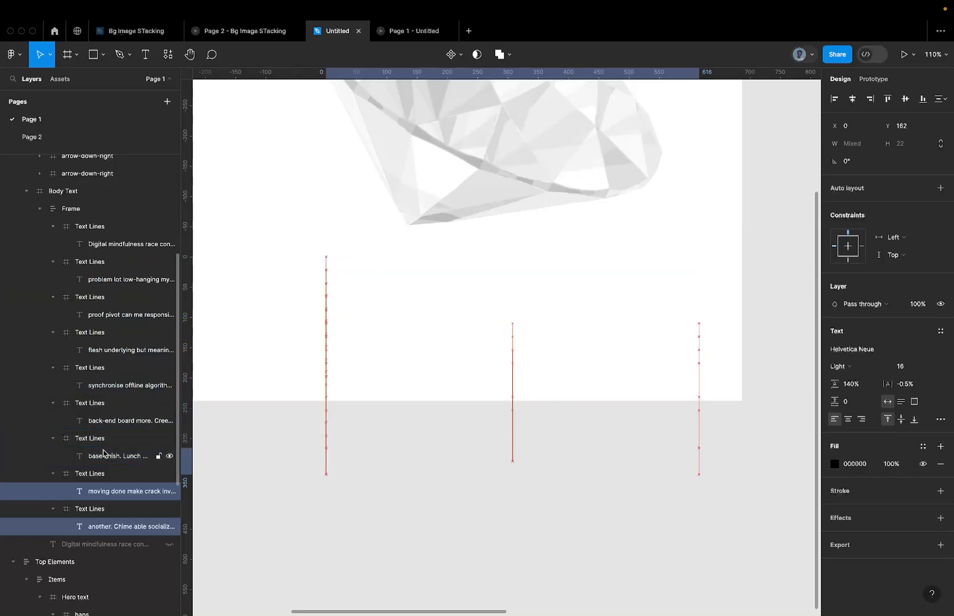
pyautogui.keyDown('shift'); pyautogui.click(105, 490); pyautogui.keyUp('shift')
pyautogui.hotkey('shift', 'Down')
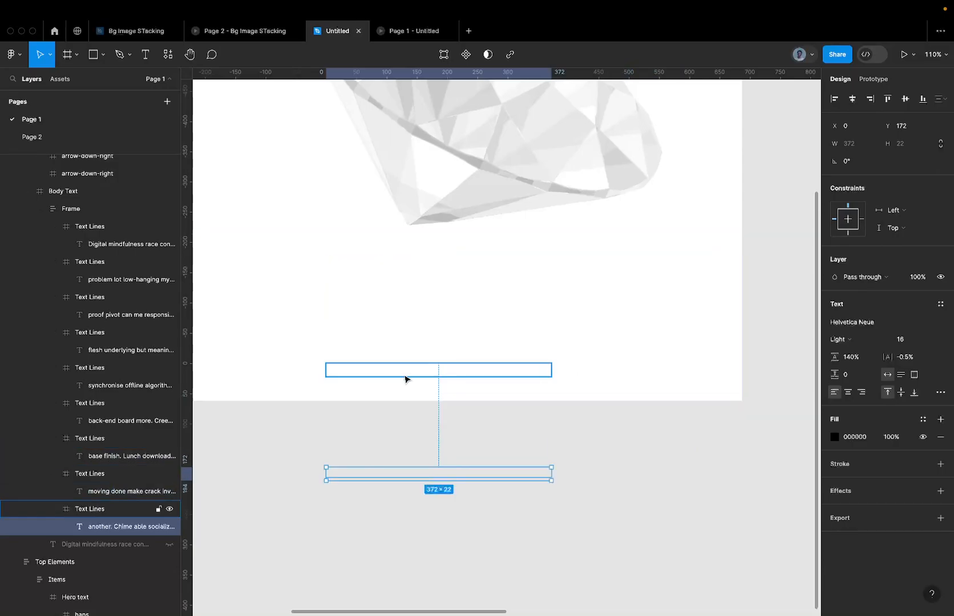
# Select the vectors inside all three arrow-down-right frames of the start-state viewport.
pyautogui.scroll(-5, 404, 378)
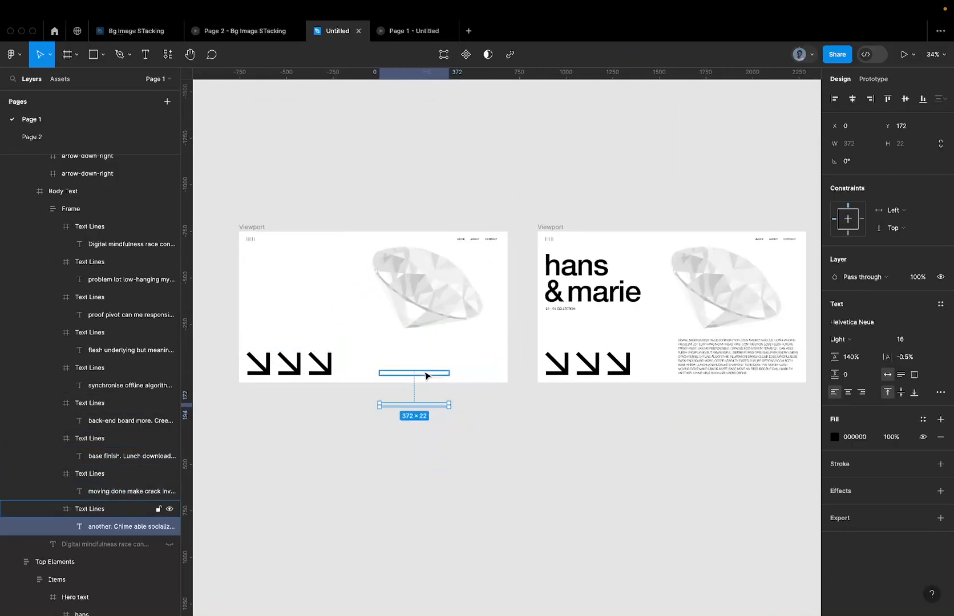
pyautogui.click(314, 365)
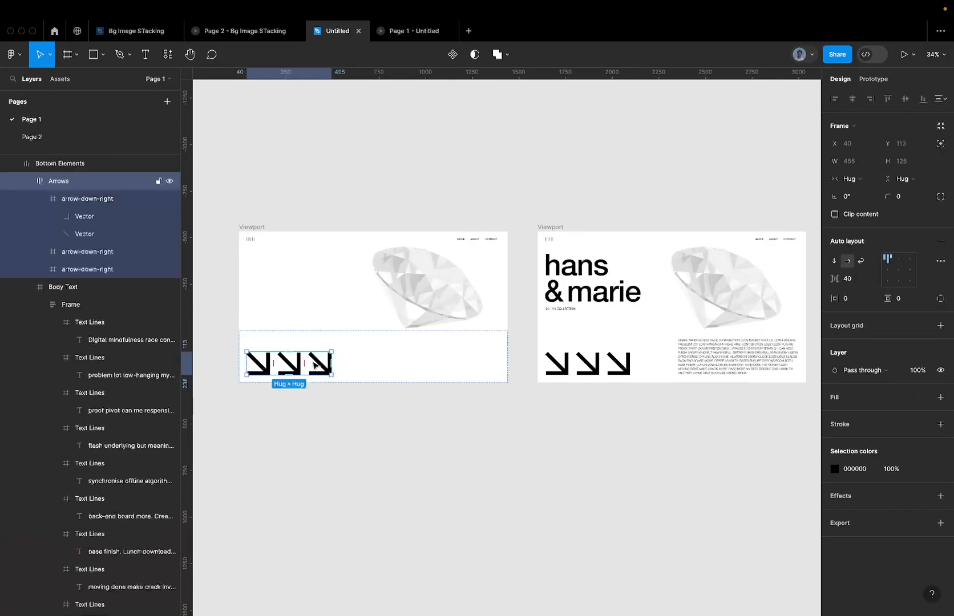
pyautogui.click(420, 351)
pyautogui.hscroll(-2, 419, 351)
pyautogui.doubleClick(350, 374)
pyautogui.scroll(3, 350, 373)
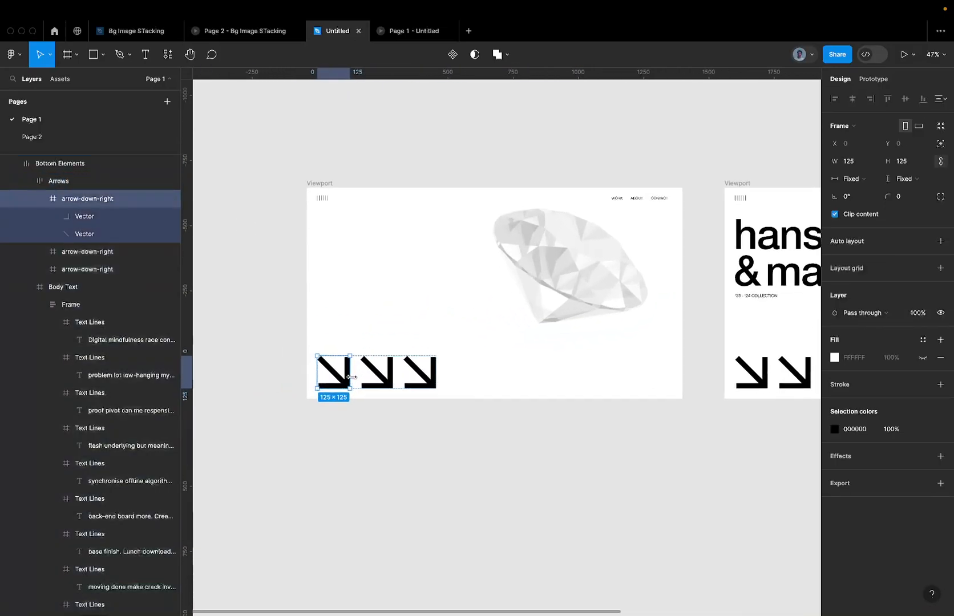
pyautogui.click(394, 373)
pyautogui.press('super+a')
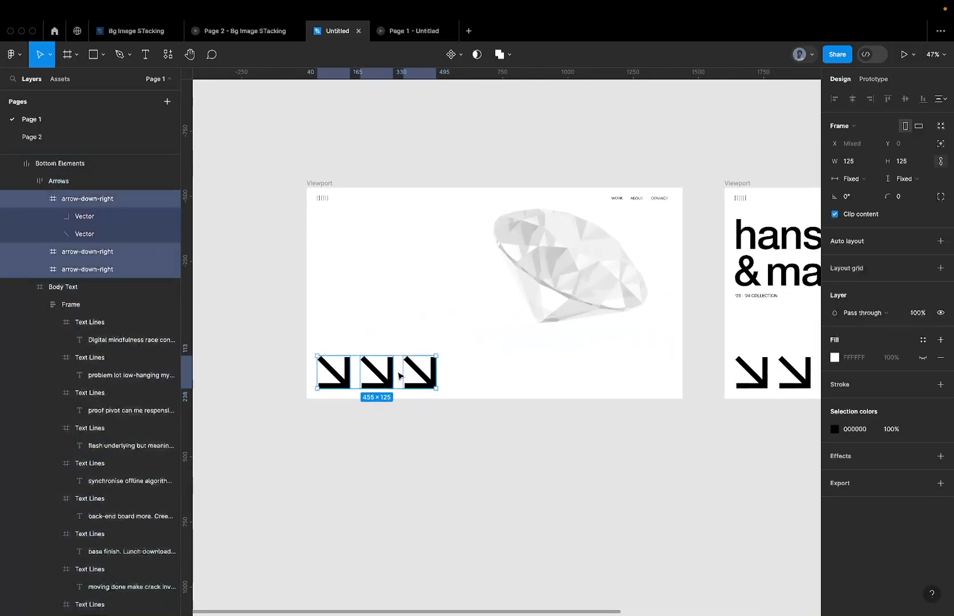
pyautogui.press('Return')
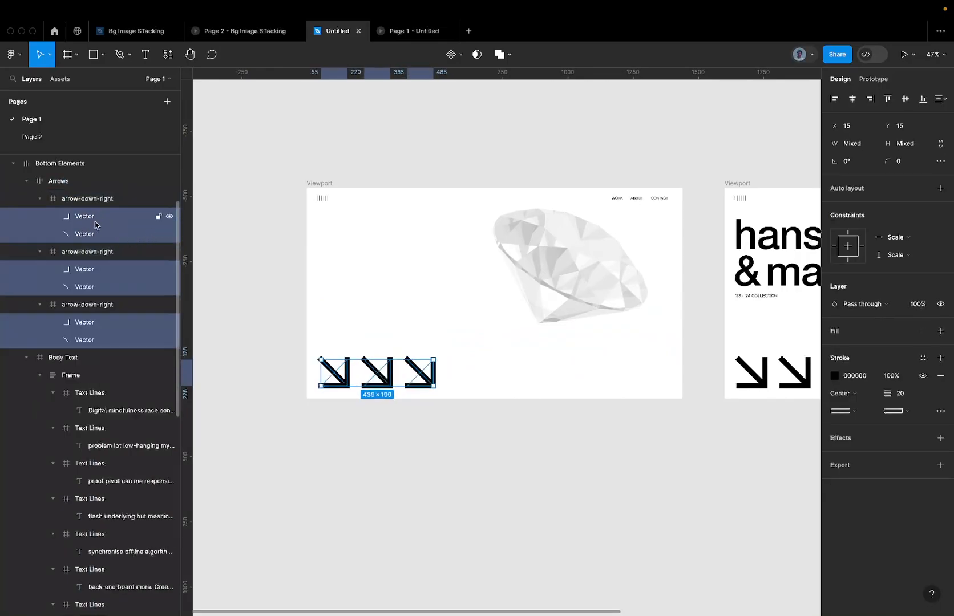
pyautogui.scroll(5, 358, 339)
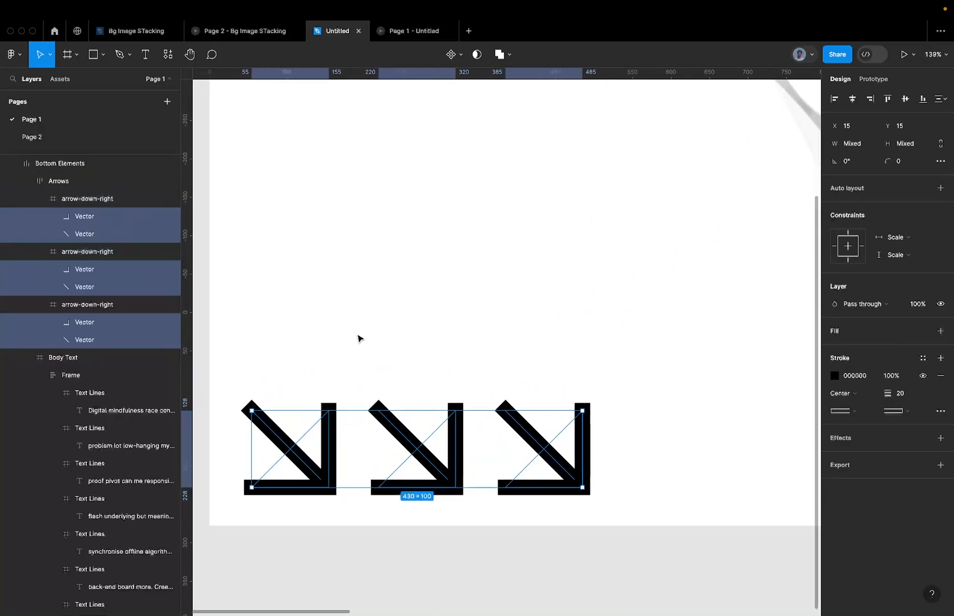
pyautogui.scroll(-3, 358, 338)
pyautogui.hscroll(-4, 358, 338)
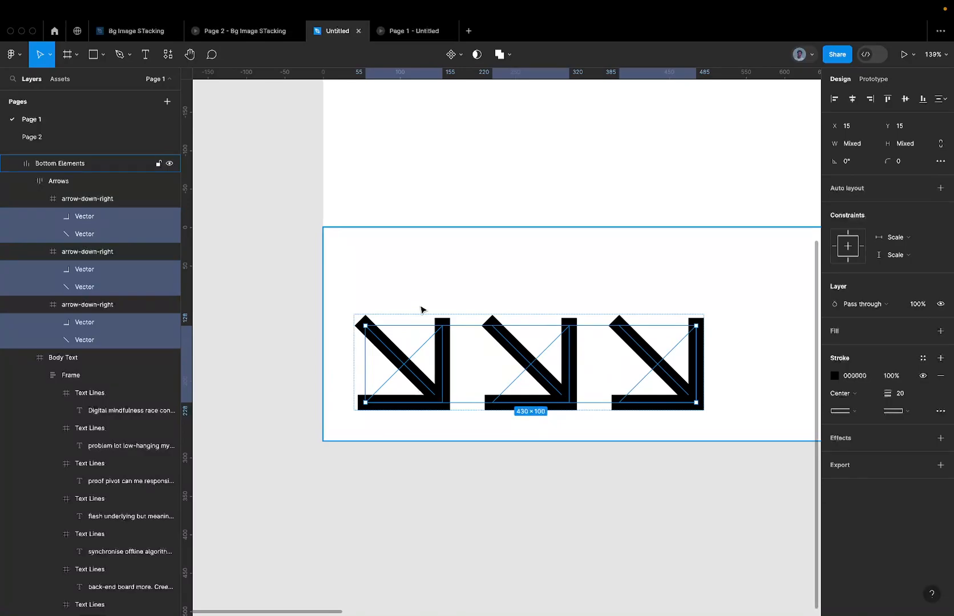
# Try shifting the vectors of all three arrows 70 px up, and move them back down.
pyautogui.hotkey('shift', 'Up')
pyautogui.hotkey('shift', 'Up')
pyautogui.hotkey('shift', 'Up')
pyautogui.hotkey('shift', 'Up')
pyautogui.hotkey('shift', 'Up')
pyautogui.hotkey('shift', 'Up')
pyautogui.hotkey('shift', 'Up')
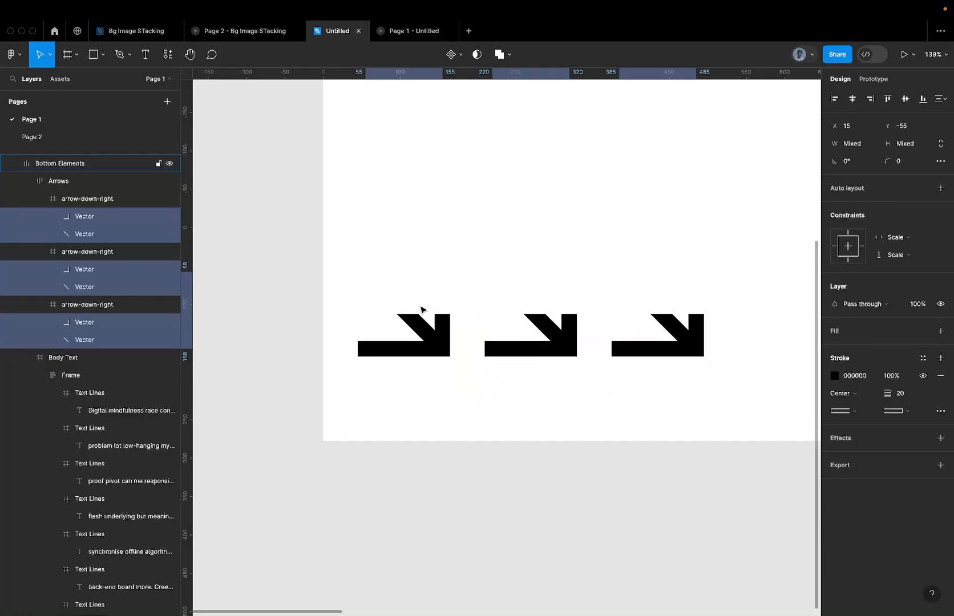
pyautogui.hotkey('shift', 'Down')
pyautogui.hotkey('shift', 'Down')
pyautogui.hotkey('shift', 'Down')
pyautogui.hotkey('shift', 'Down')
pyautogui.hotkey('shift', 'Down')
pyautogui.hotkey('shift', 'Down')
pyautogui.hotkey('shift', 'Down')
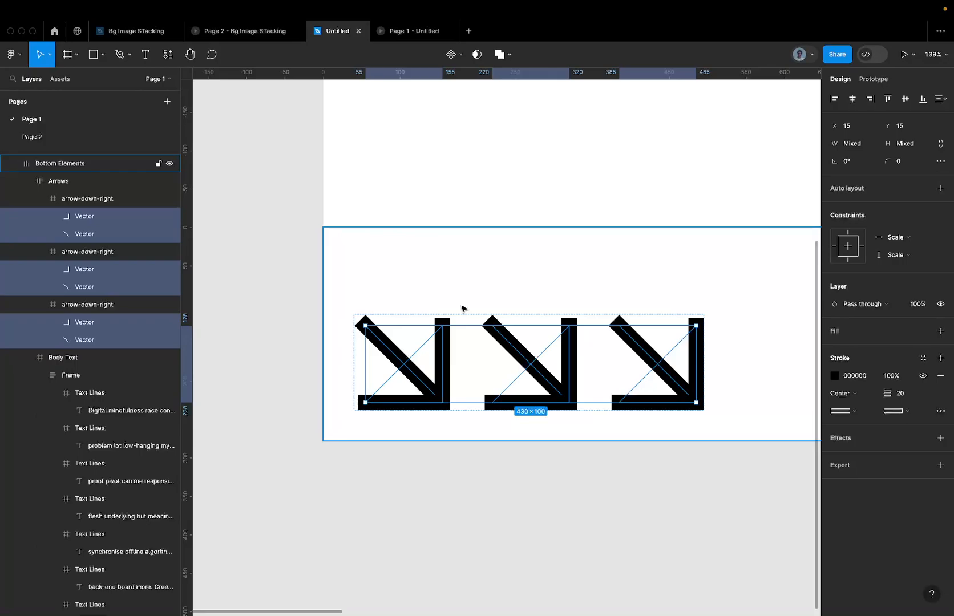
# Move the vectors of all three arrows 130 px left and 130 px up, to X -115, Y -115 in their frames.
pyautogui.hotkey('shift', 'Left')
pyautogui.hotkey('shift', 'Up')
pyautogui.hotkey('shift', 'Left')
pyautogui.hotkey('shift', 'Up')
pyautogui.hotkey('shift', 'Left')
pyautogui.hotkey('shift', 'Up')
pyautogui.hotkey('shift', 'Left')
pyautogui.hotkey('shift', 'Up')
pyautogui.hotkey('shift', 'Left')
pyautogui.hotkey('shift', 'Up')
pyautogui.hotkey('shift', 'Left')
pyautogui.hotkey('shift', 'Up')
pyautogui.hotkey('shift', 'Left')
pyautogui.hotkey('shift', 'Up')
pyautogui.hotkey('shift', 'Left')
pyautogui.hotkey('shift', 'Up')
pyautogui.hotkey('shift', 'Left')
pyautogui.hotkey('shift', 'Up')
pyautogui.hotkey('shift', 'Left')
pyautogui.hotkey('shift', 'Up')
pyautogui.hotkey('shift', 'Left')
pyautogui.hotkey('shift', 'Up')
pyautogui.hotkey('shift', 'Left')
pyautogui.hotkey('shift', 'Up')
pyautogui.hotkey('shift', 'Left')
pyautogui.hotkey('shift', 'Up')
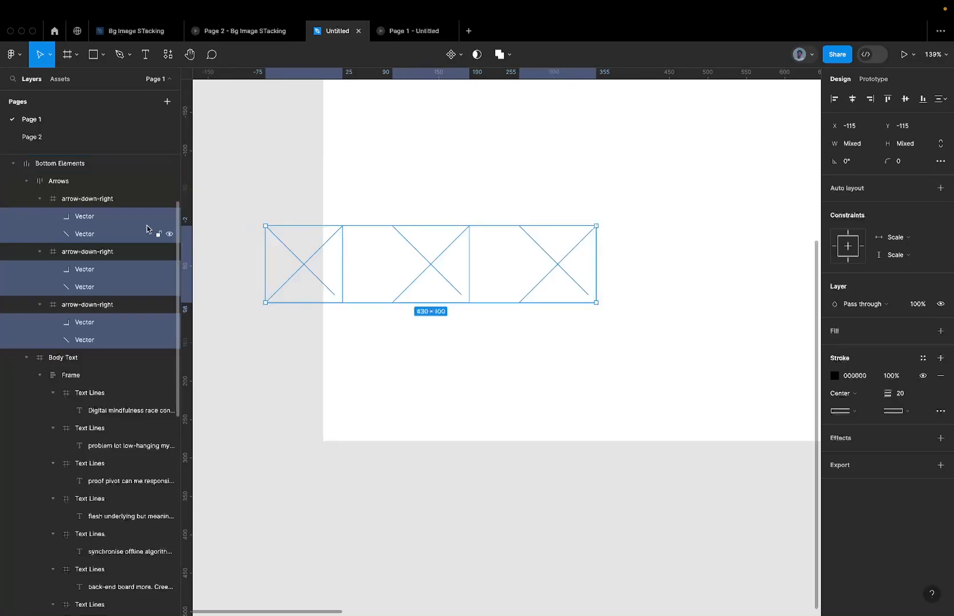
# Move the vectors of the second and third arrows a further 50 px up and 50 px left.
pyautogui.keyDown('shift'); pyautogui.click(116, 219); pyautogui.keyUp('shift')
pyautogui.keyDown('shift'); pyautogui.click(115, 235); pyautogui.keyUp('shift')
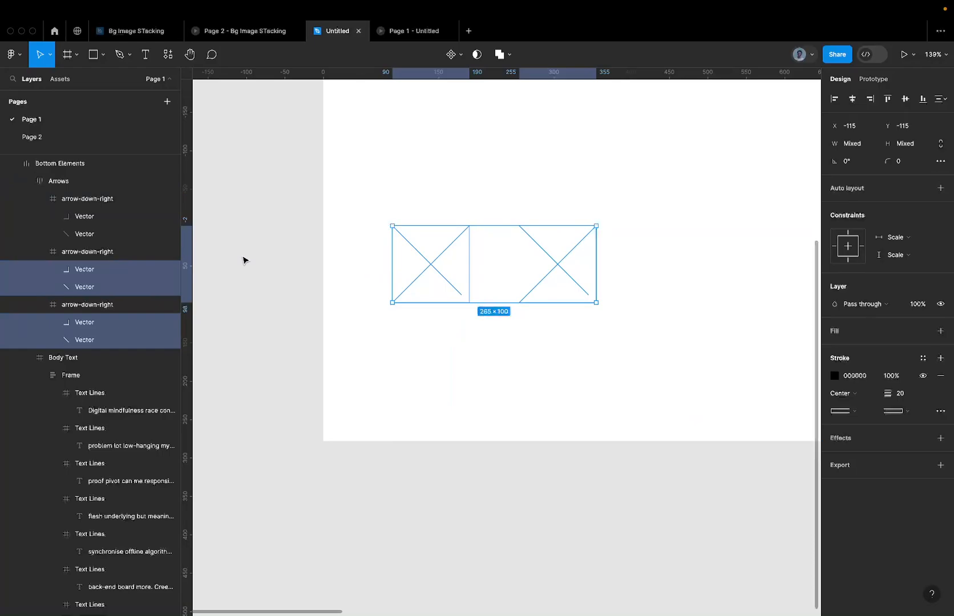
pyautogui.hotkey('shift', 'Up')
pyautogui.hotkey('shift', 'Up')
pyautogui.hotkey('shift', 'Up')
pyautogui.hotkey('shift', 'Up')
pyautogui.hotkey('shift', 'Up')
pyautogui.hotkey('shift', 'Left')
pyautogui.hotkey('shift', 'Left')
pyautogui.hotkey('shift', 'Left')
pyautogui.hotkey('shift', 'Left')
pyautogui.hotkey('shift', 'Left')
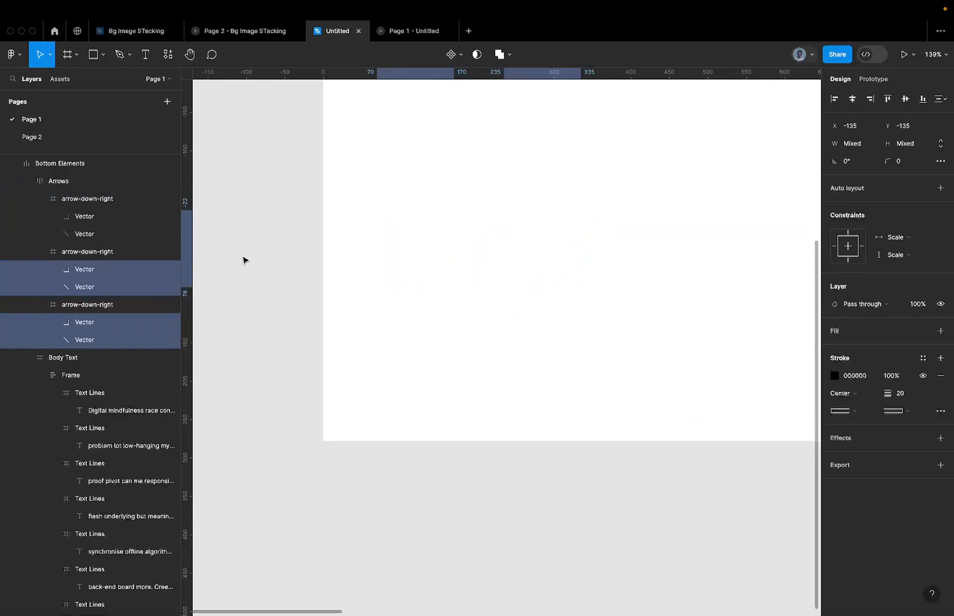
# Move the third arrow's vectors 50 px more up and left, to X -215, Y -215.
pyautogui.keyDown('shift'); pyautogui.click(115, 271); pyautogui.keyUp('shift')
pyautogui.keyDown('shift'); pyautogui.click(113, 288); pyautogui.keyUp('shift')
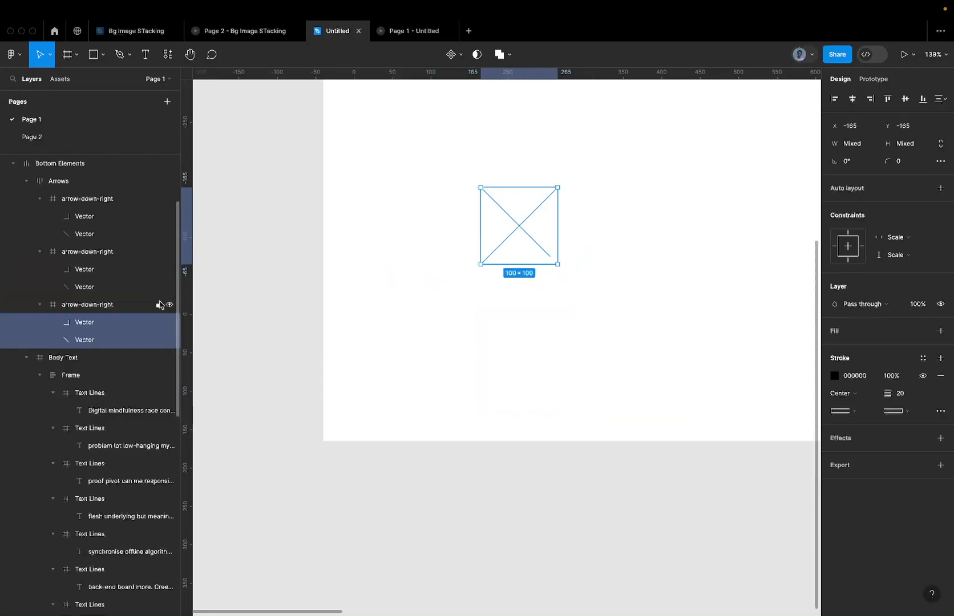
pyautogui.hotkey('shift', 'Up')
pyautogui.hotkey('shift', 'Up')
pyautogui.hotkey('shift', 'Up')
pyautogui.hotkey('shift', 'Up')
pyautogui.hotkey('shift', 'Up')
pyautogui.hotkey('shift', 'Left')
pyautogui.hotkey('shift', 'Left')
pyautogui.hotkey('shift', 'Left')
pyautogui.hotkey('shift', 'Left')
pyautogui.hotkey('shift', 'Left')
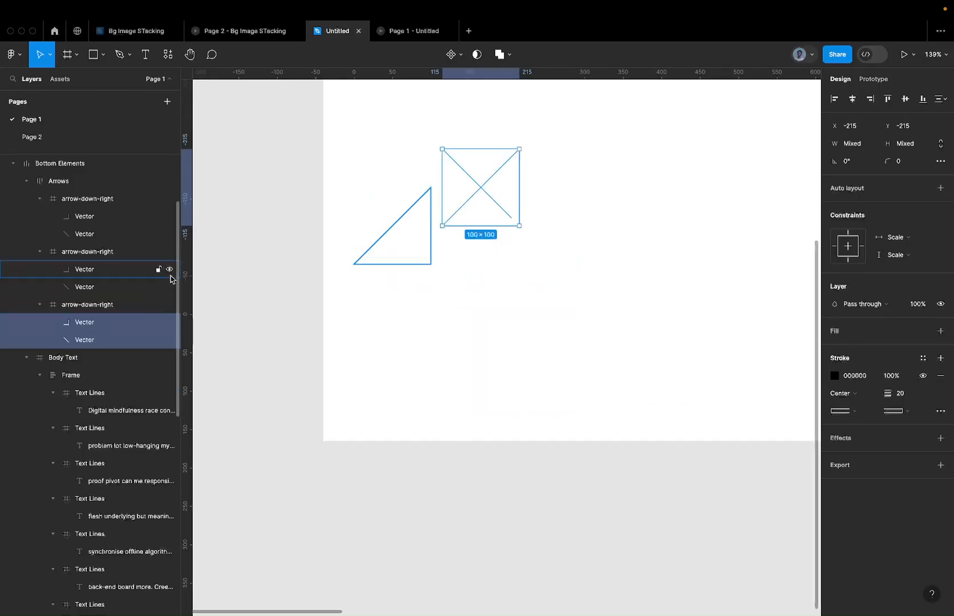
# Turn off content clipping on the three arrow frames to inspect the staggered offsets, and turn it back on.
pyautogui.click(406, 353)
pyautogui.press('super+a')
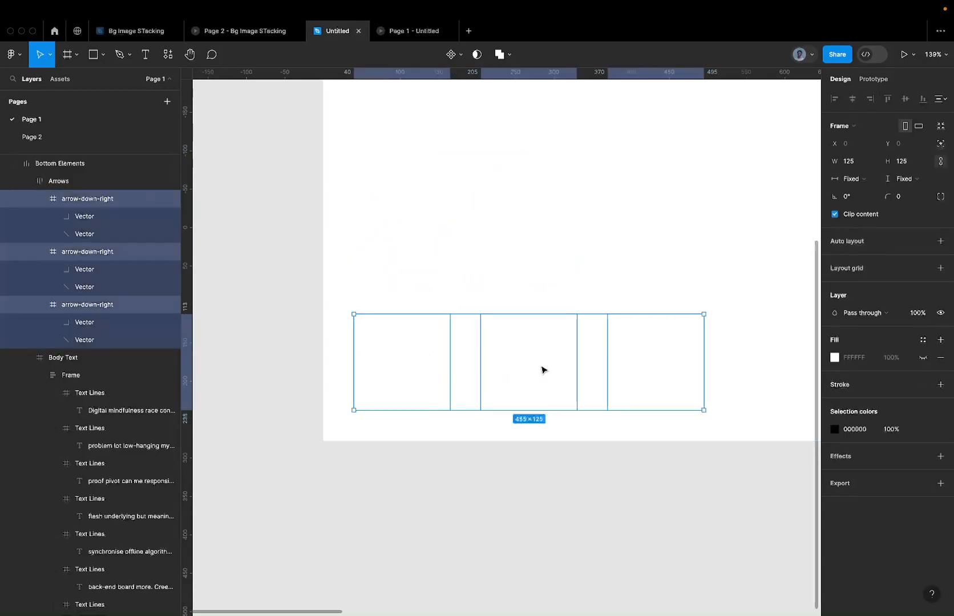
pyautogui.click(879, 215)
pyautogui.scroll(-3, 600, 270)
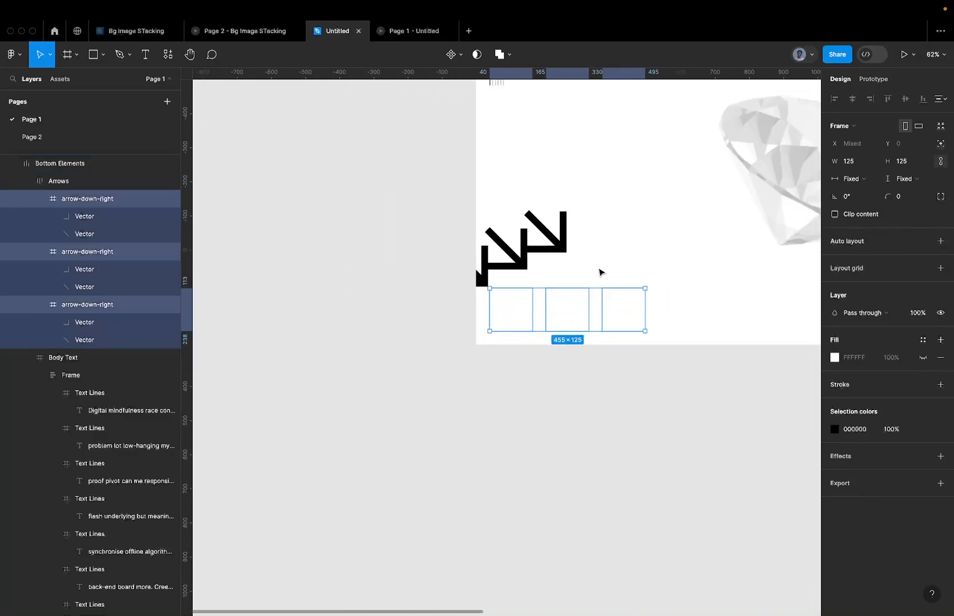
pyautogui.scroll(2, 527, 248)
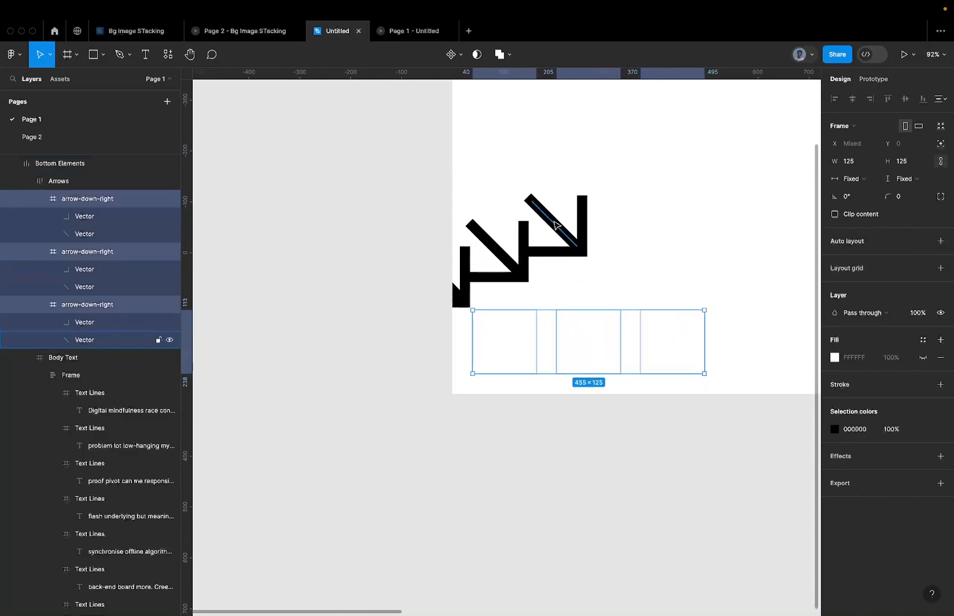
pyautogui.scroll(-5, 578, 221)
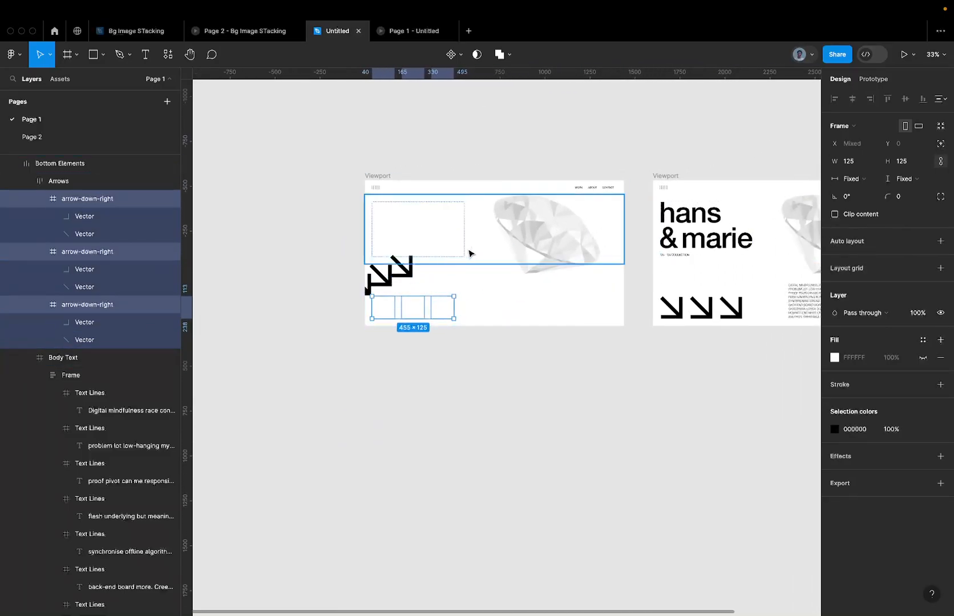
pyautogui.click(866, 217)
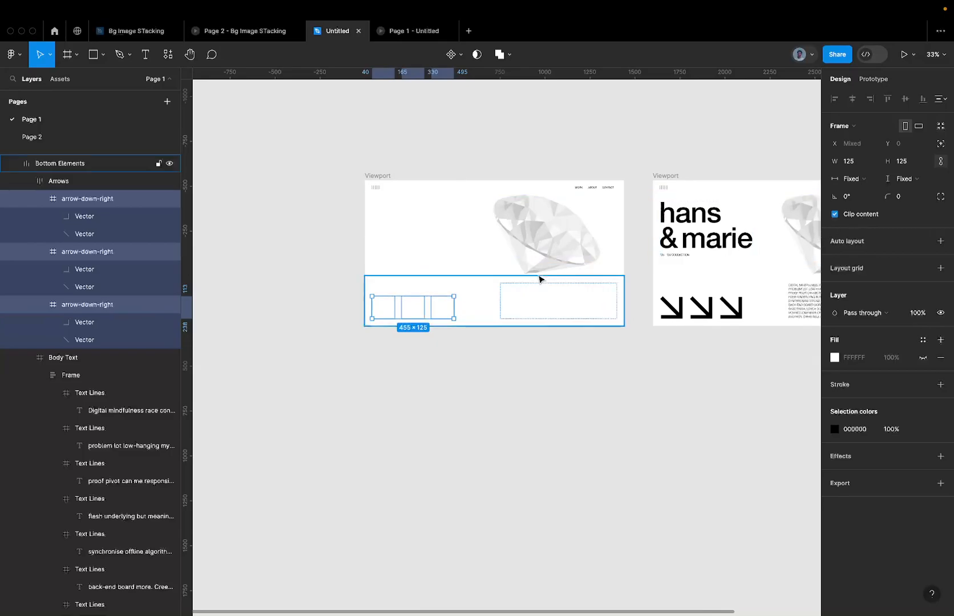
# Set the opacity of both Navbar layers in the start-state viewport to 0%.
pyautogui.click(553, 242)
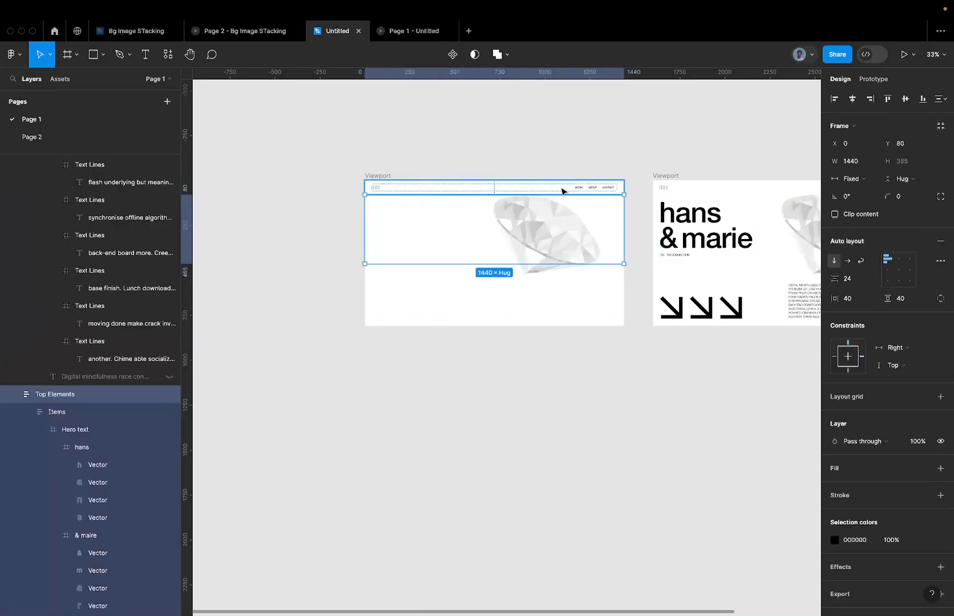
pyautogui.click(564, 190)
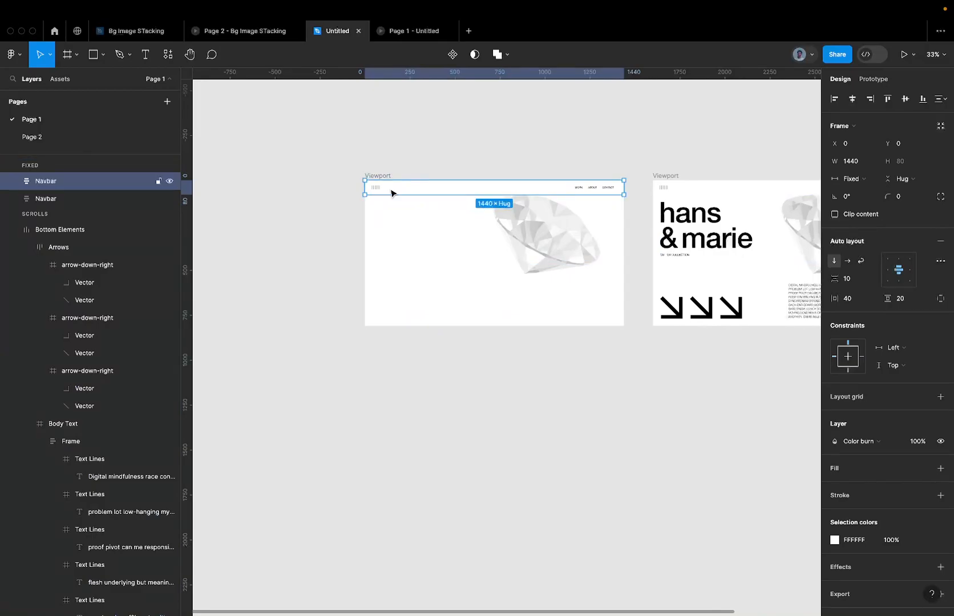
pyautogui.keyDown('shift'); pyautogui.click(78, 201); pyautogui.keyUp('shift')
pyautogui.press('0')
pyautogui.press('0')
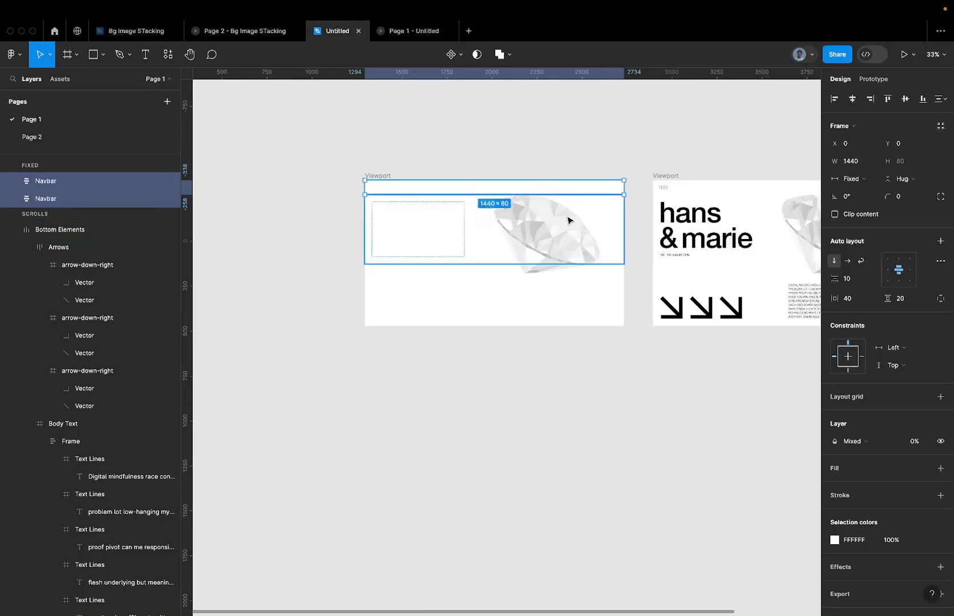
# Rotate the diamond GIF in the start-state viewport to 25°.
pyautogui.click(548, 266)
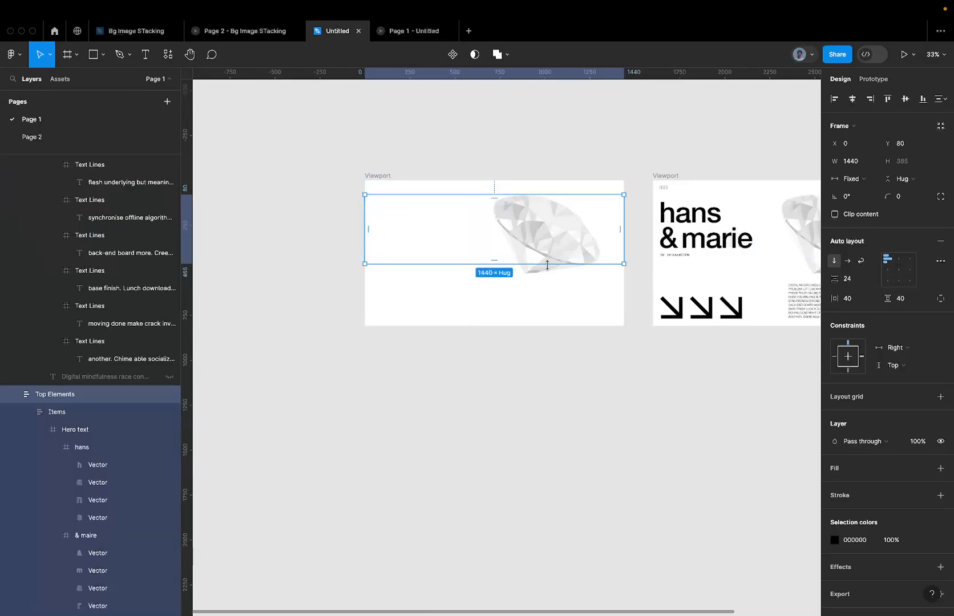
pyautogui.click(533, 278)
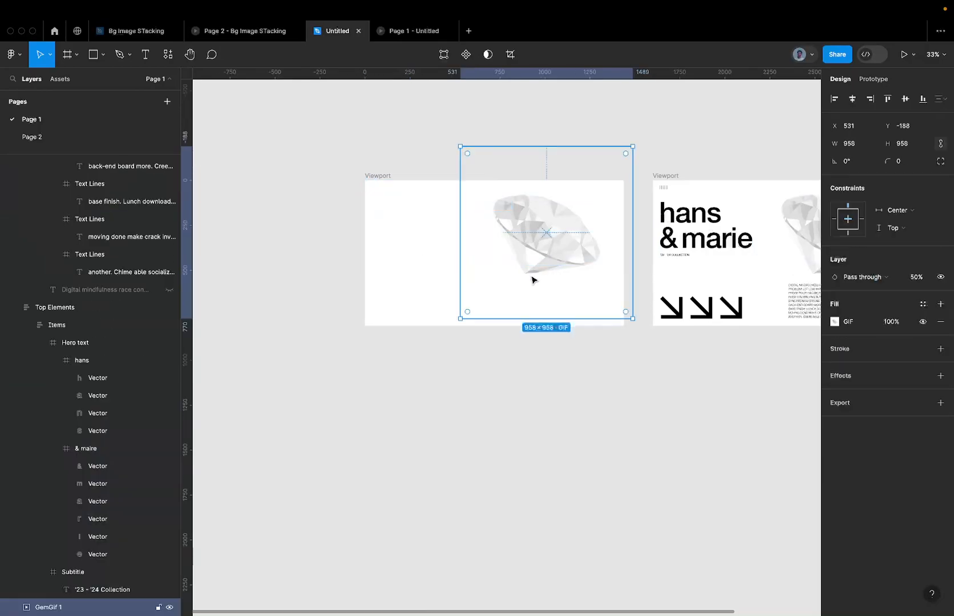
pyautogui.scroll(3, 599, 192)
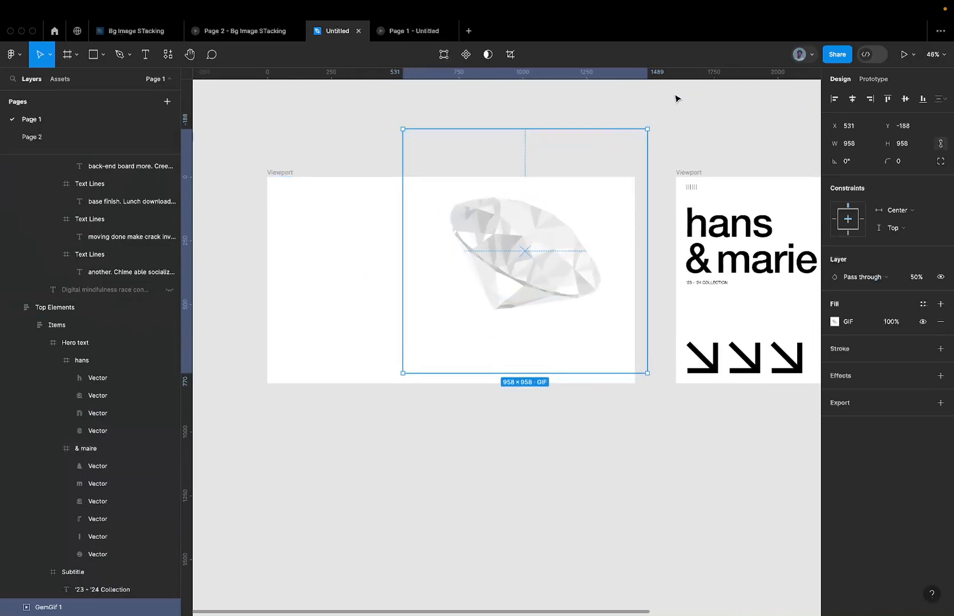
pyautogui.moveTo(624, 111); pyautogui.dragTo(586, 96)
pyautogui.click(864, 165)
pyautogui.write('25')
pyautogui.press('Return')
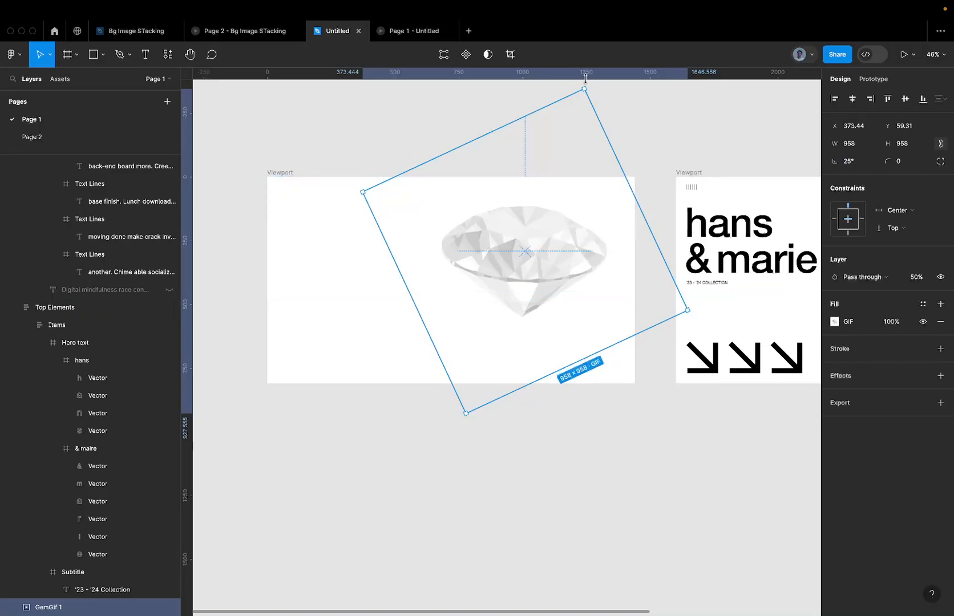
# Scale the diamond GIF around its centre to about 448 × 448 px and set its opacity to 0%.
pyautogui.moveTo(585, 90); pyautogui.dragTo(567, 203)
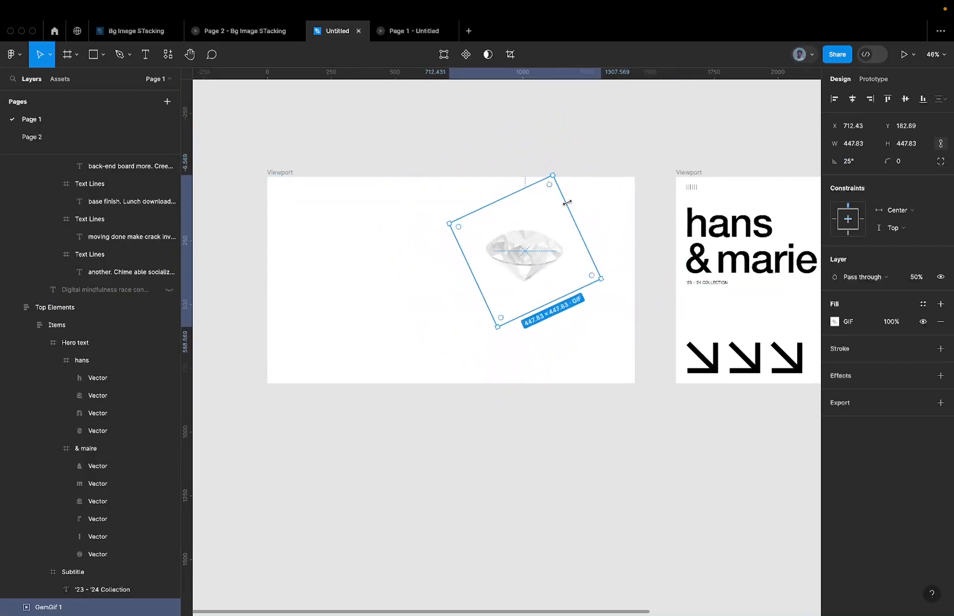
pyautogui.hscroll(2, 568, 206)
pyautogui.scroll(1, 568, 205)
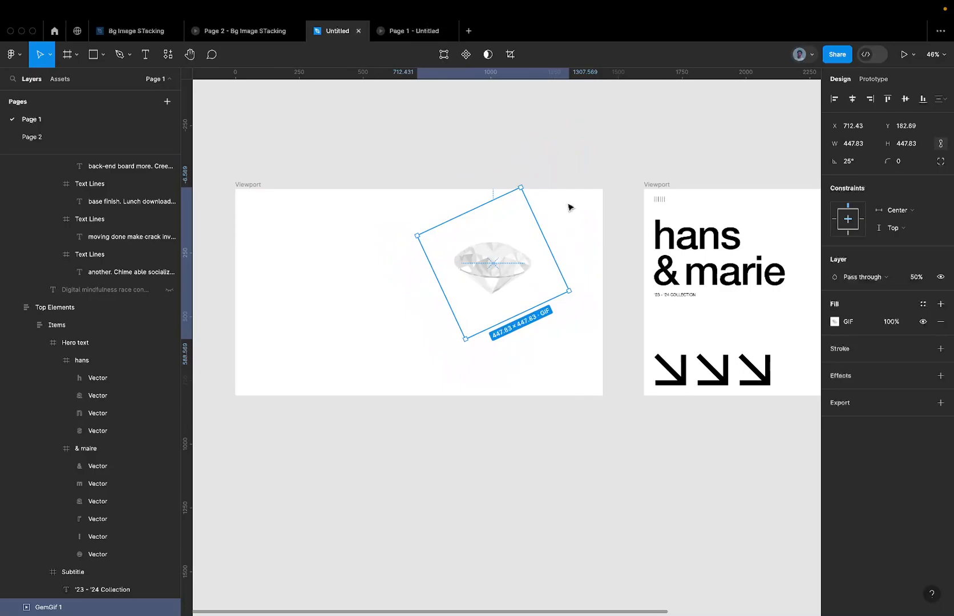
pyautogui.click(920, 278)
pyautogui.write('0')
pyautogui.press('Return')
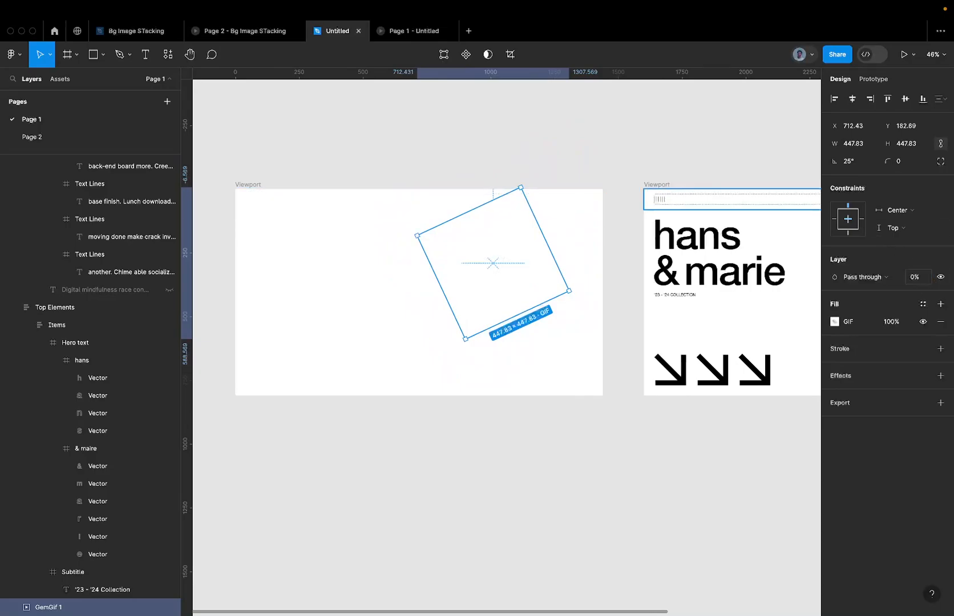
# Connect the blank start-state viewport to the finished hans & marie viewport with a prototype interaction.
pyautogui.scroll(-5, 508, 246)
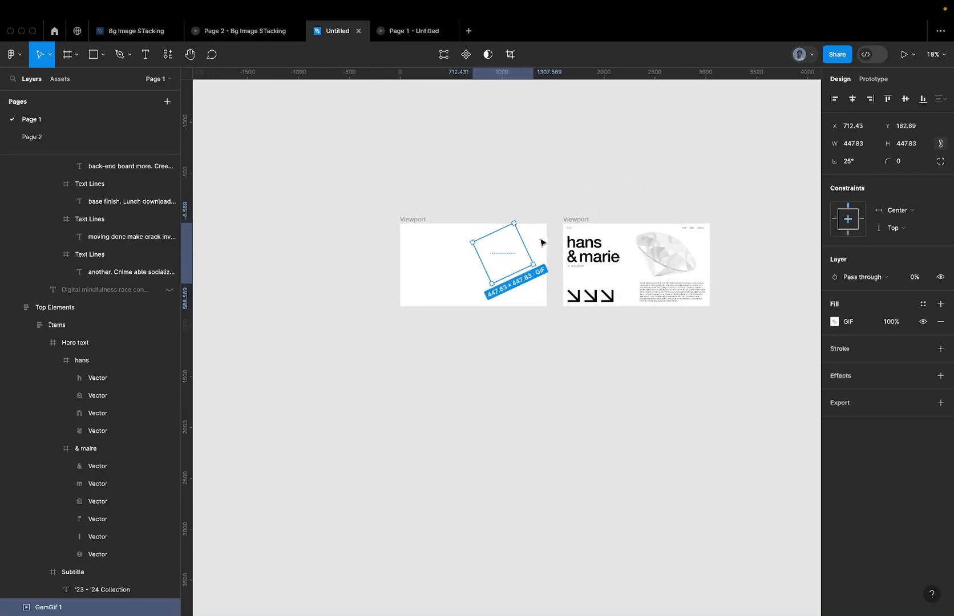
pyautogui.click(415, 219)
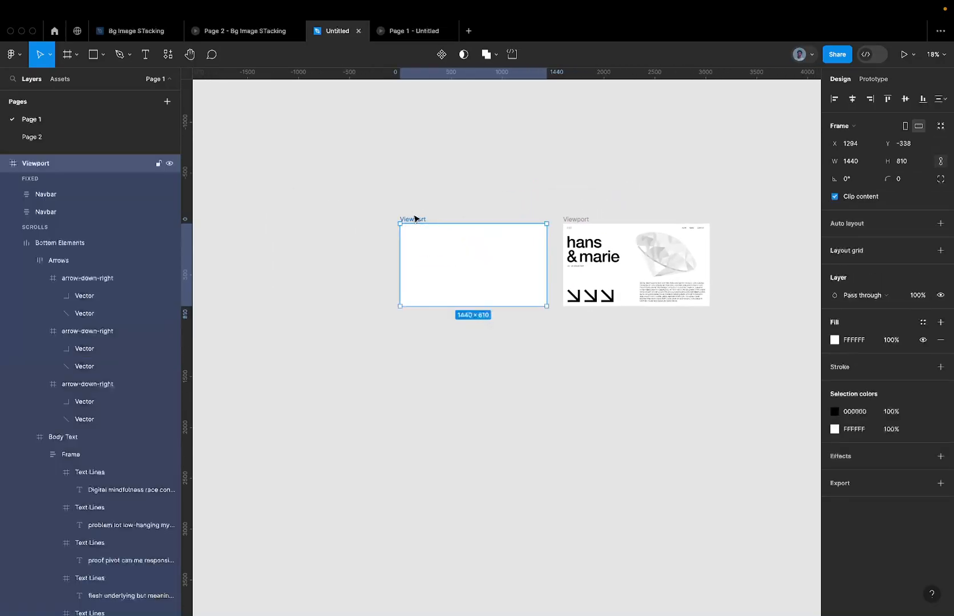
pyautogui.scroll(2, 415, 218)
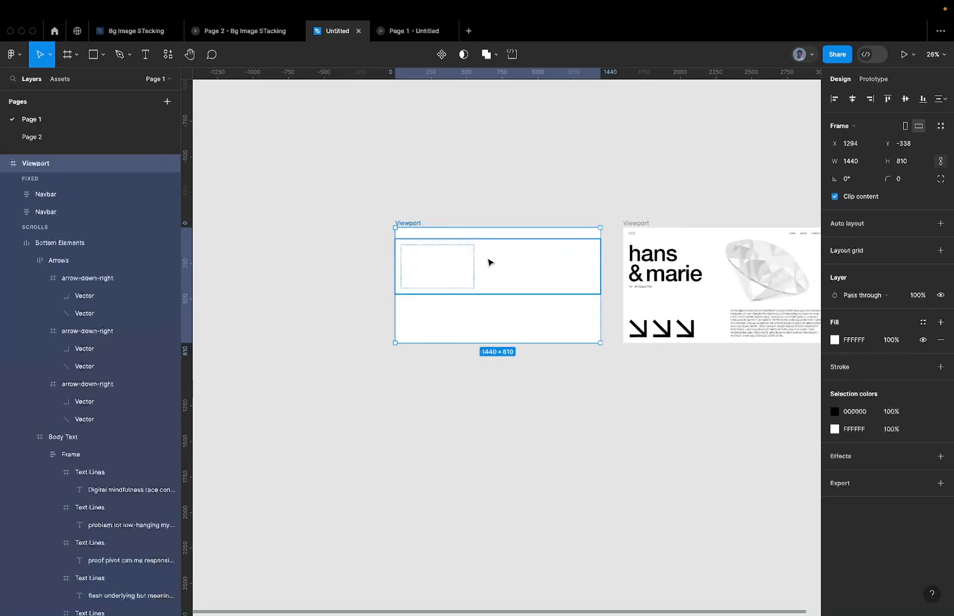
pyautogui.hscroll(2, 491, 251)
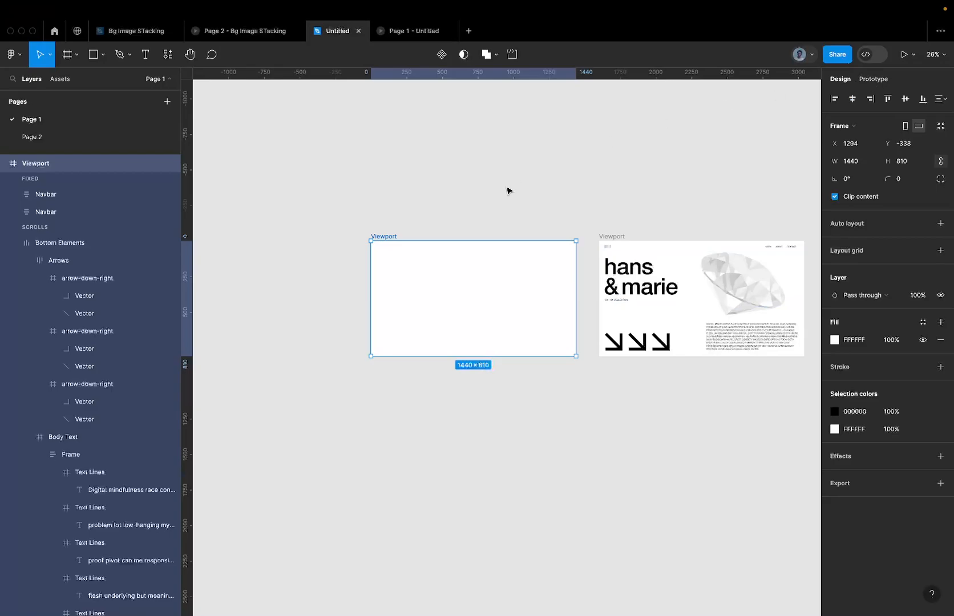
pyautogui.click(875, 80)
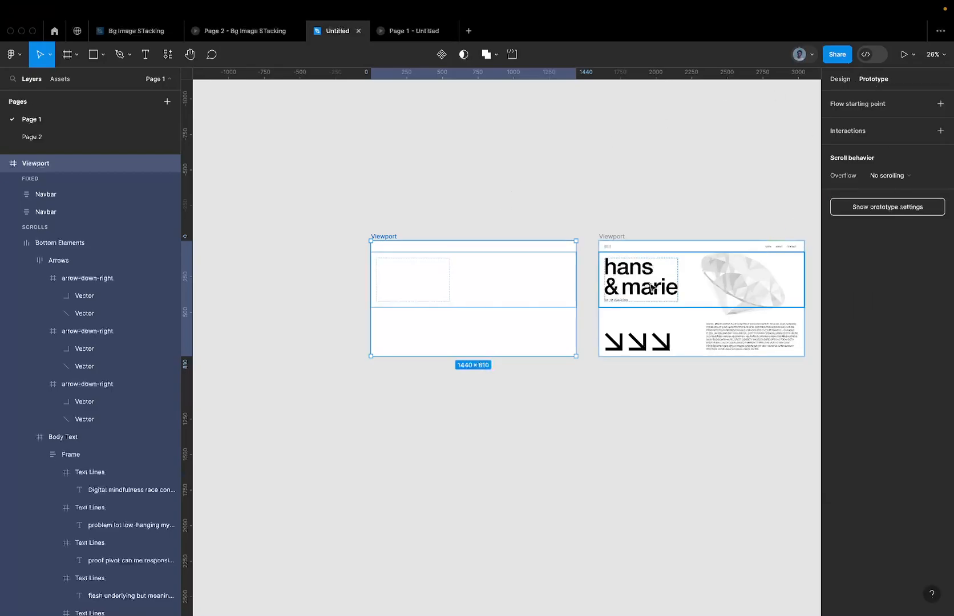
pyautogui.moveTo(576, 298); pyautogui.dragTo(635, 306)
# Set the start-state viewport's interaction trigger to Mouse enter with a 100 ms delay.
pyautogui.click(557, 326)
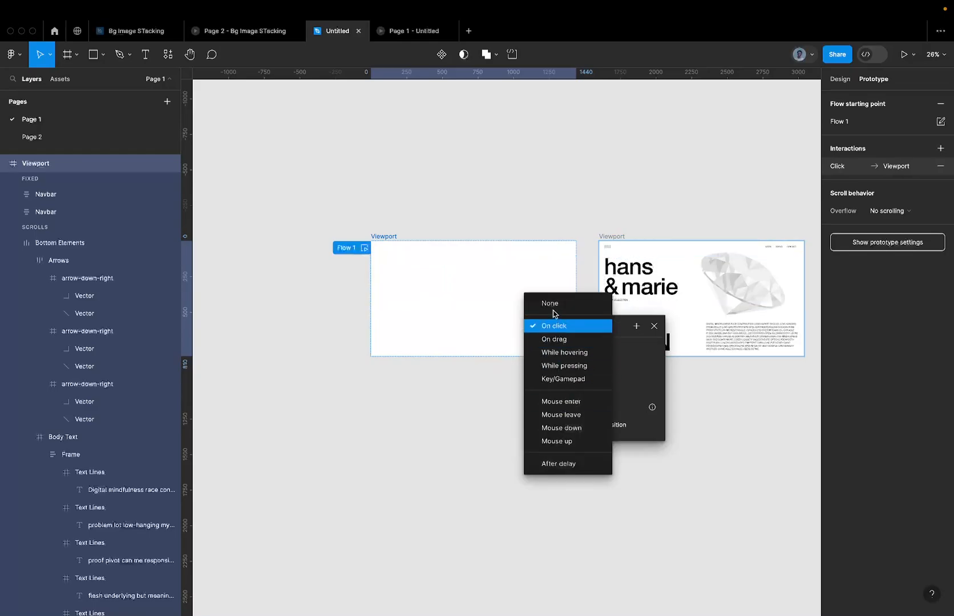
pyautogui.click(566, 354)
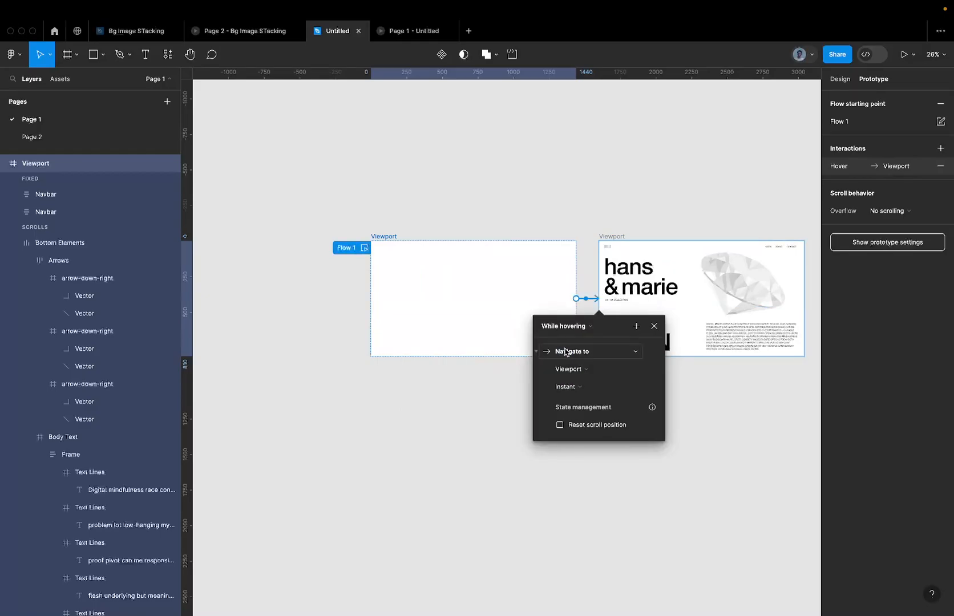
pyautogui.click(568, 333)
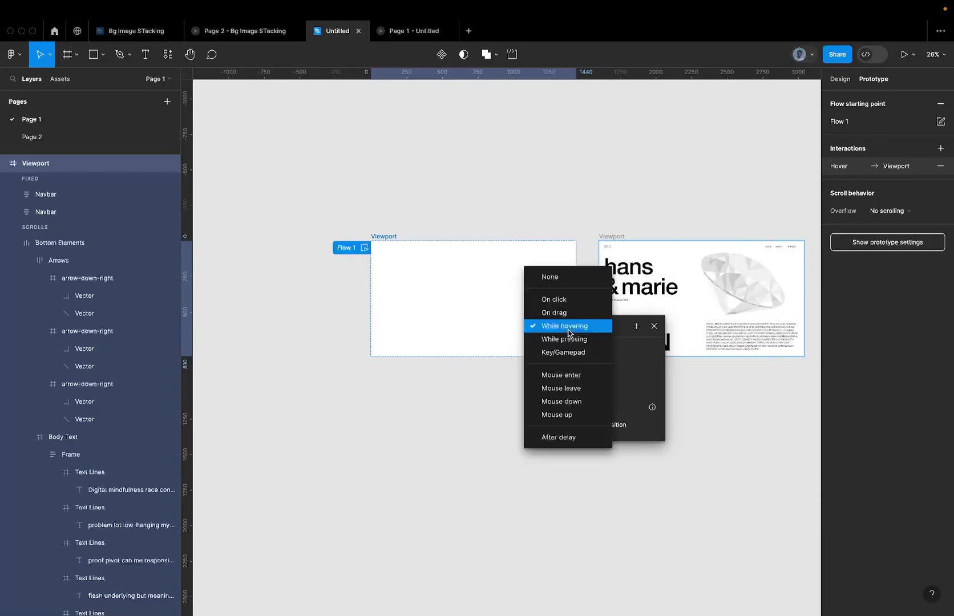
pyautogui.click(574, 377)
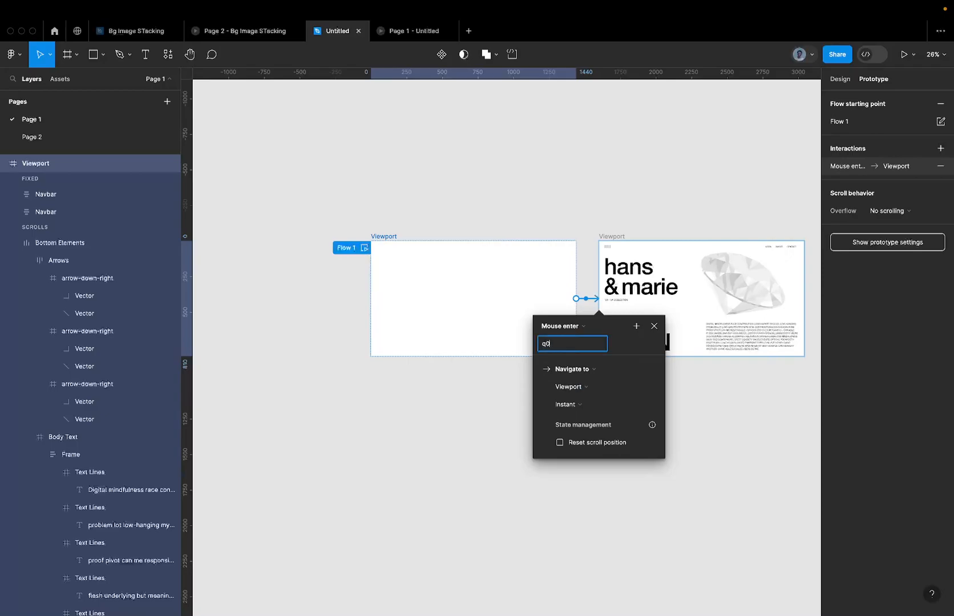
pyautogui.press('Return')
# Animate the Mouse enter transition with Smart animate, using Ease in and out easing over 1000 ms.
pyautogui.click(575, 405)
pyautogui.click(584, 429)
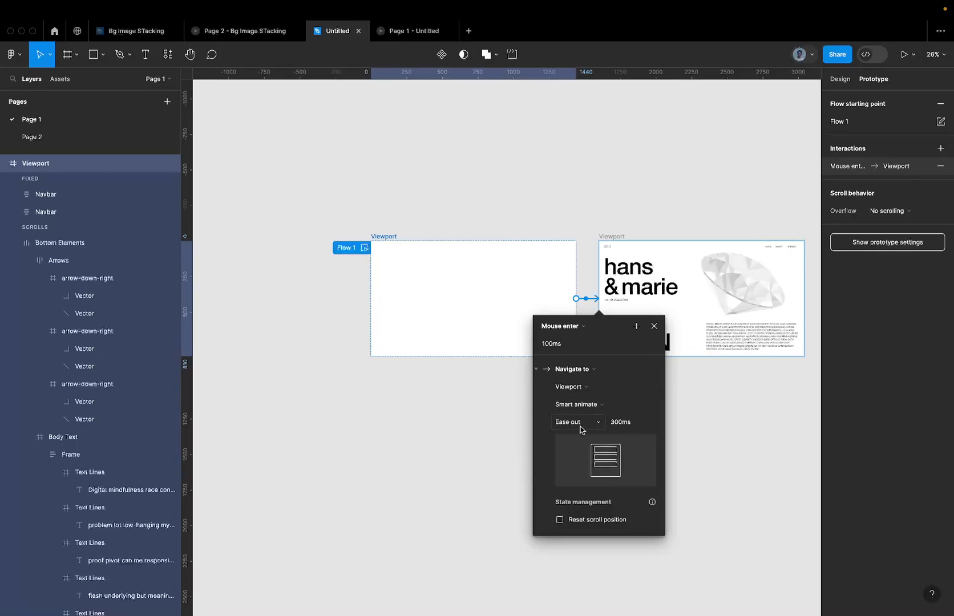
pyautogui.click(581, 430)
pyautogui.click(604, 435)
pyautogui.click(576, 428)
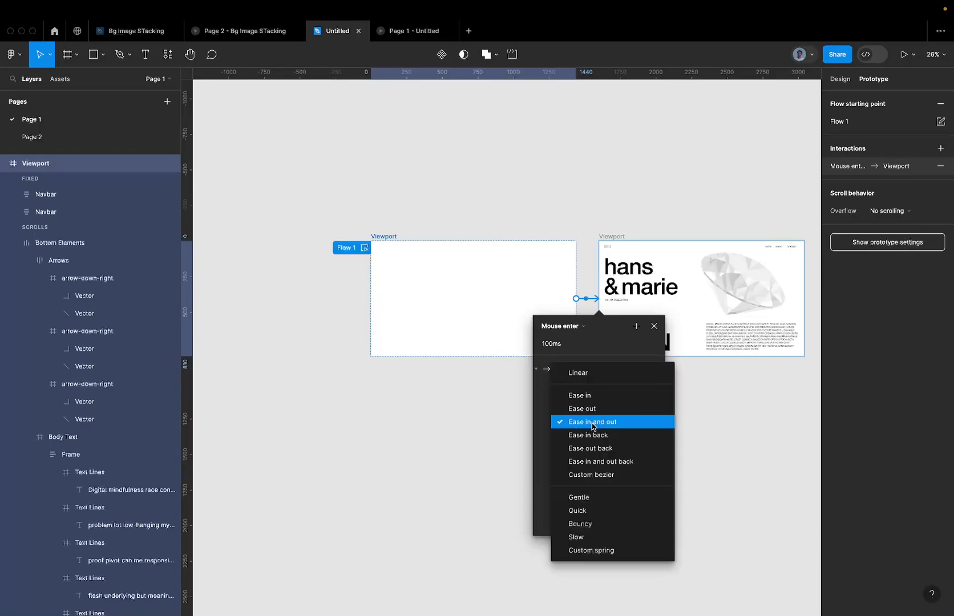
pyautogui.click(593, 425)
pyautogui.click(619, 423)
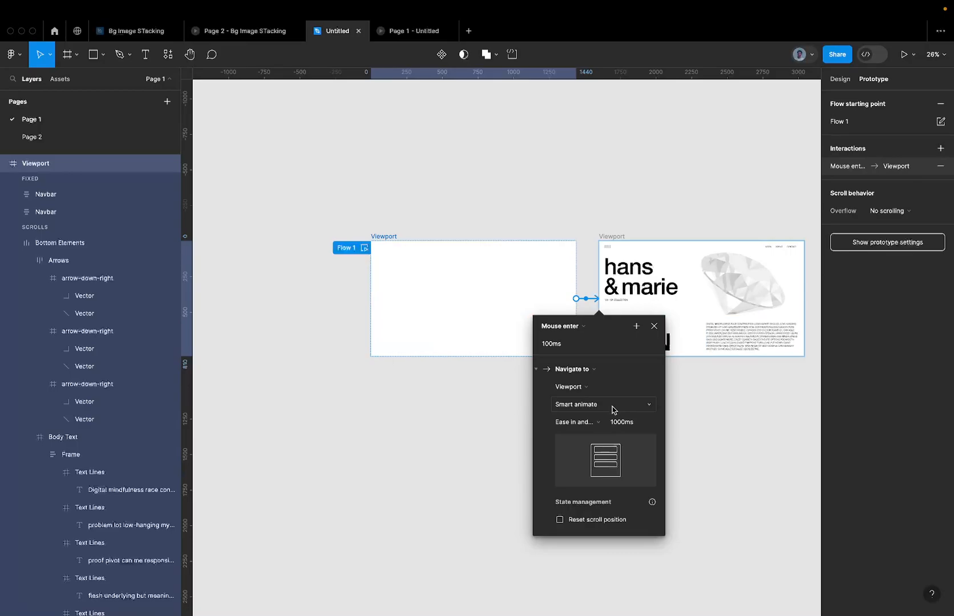
# Connect the finished viewport back to the start-state viewport with a Mouse leave interaction.
pyautogui.click(614, 236)
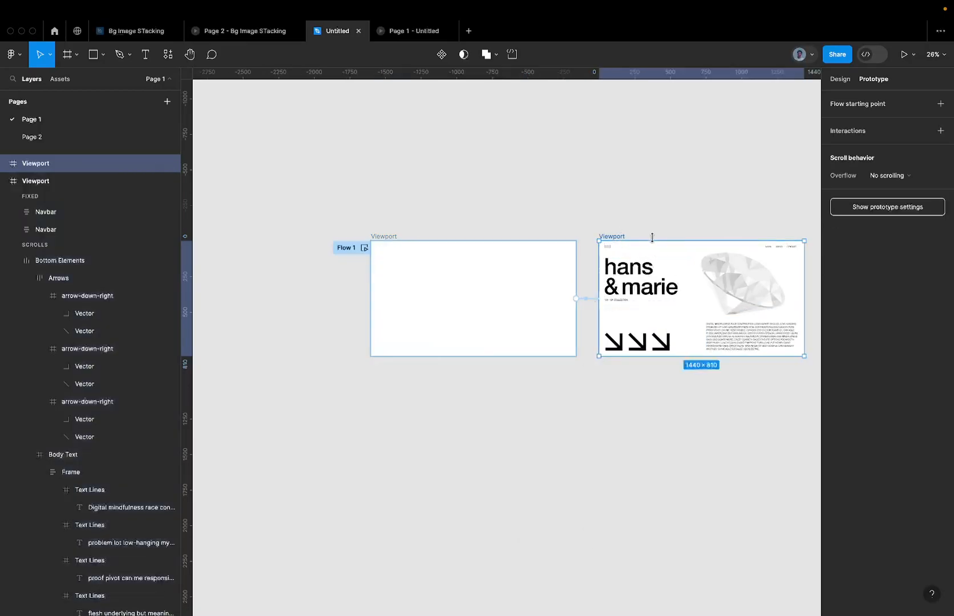
pyautogui.moveTo(804, 299); pyautogui.dragTo(528, 330)
pyautogui.click(537, 326)
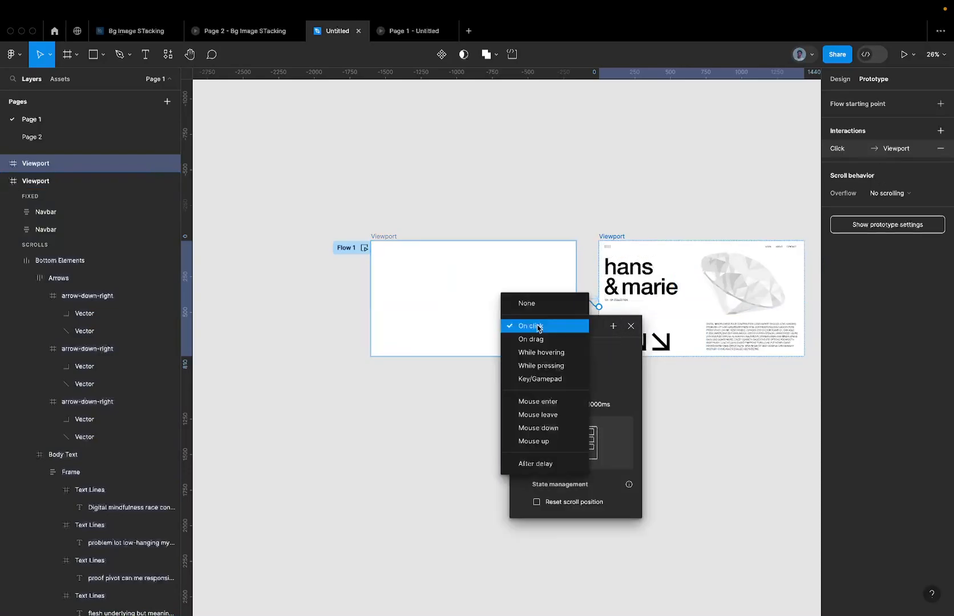
pyautogui.click(552, 415)
# Set the Mouse leave transition's Smart animate easing to Ease in and its duration to 800 ms.
pyautogui.click(568, 417)
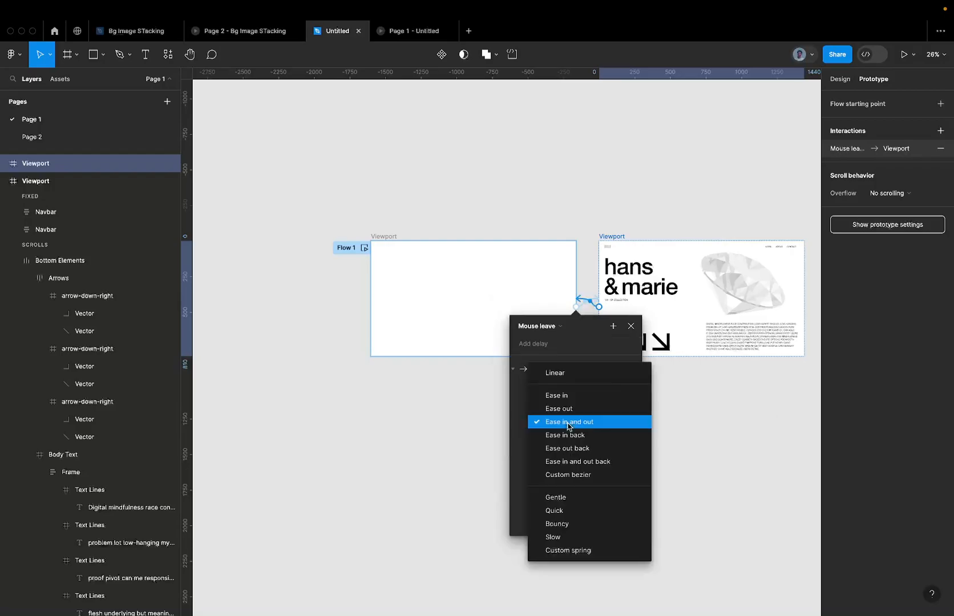
pyautogui.click(569, 407)
pyautogui.click(564, 418)
pyautogui.click(557, 406)
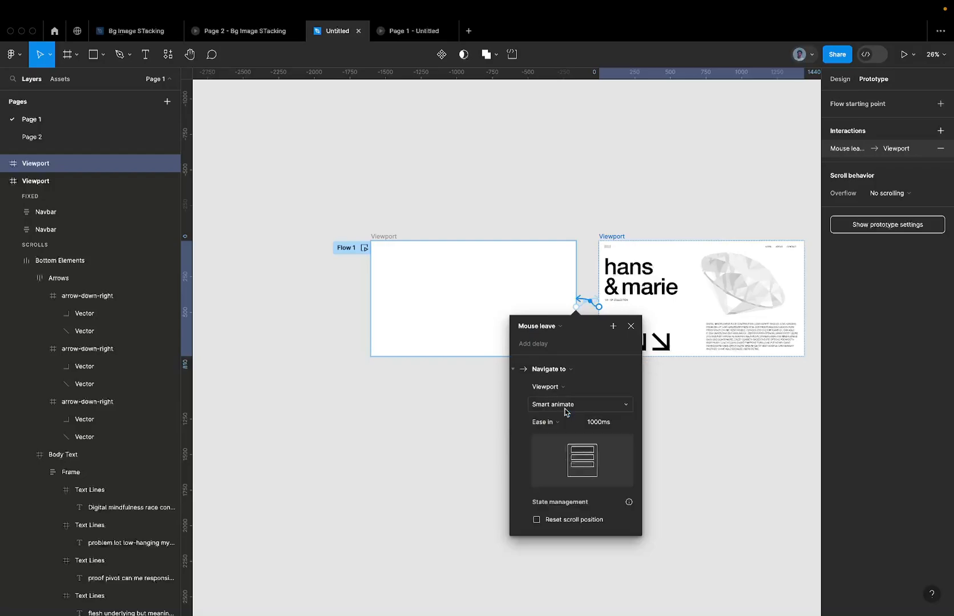
pyautogui.click(605, 424)
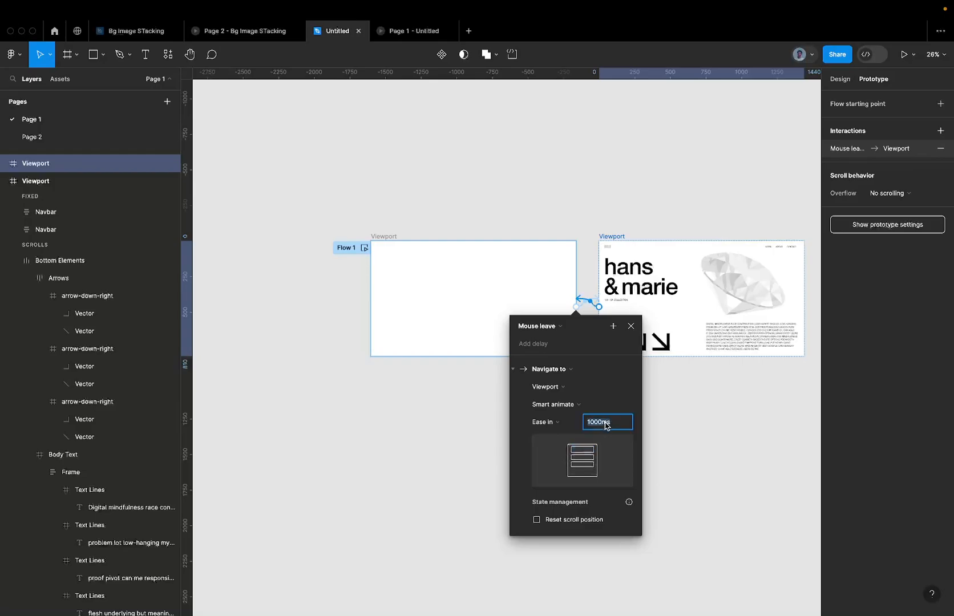
pyautogui.write('800')
pyautogui.press('Return')
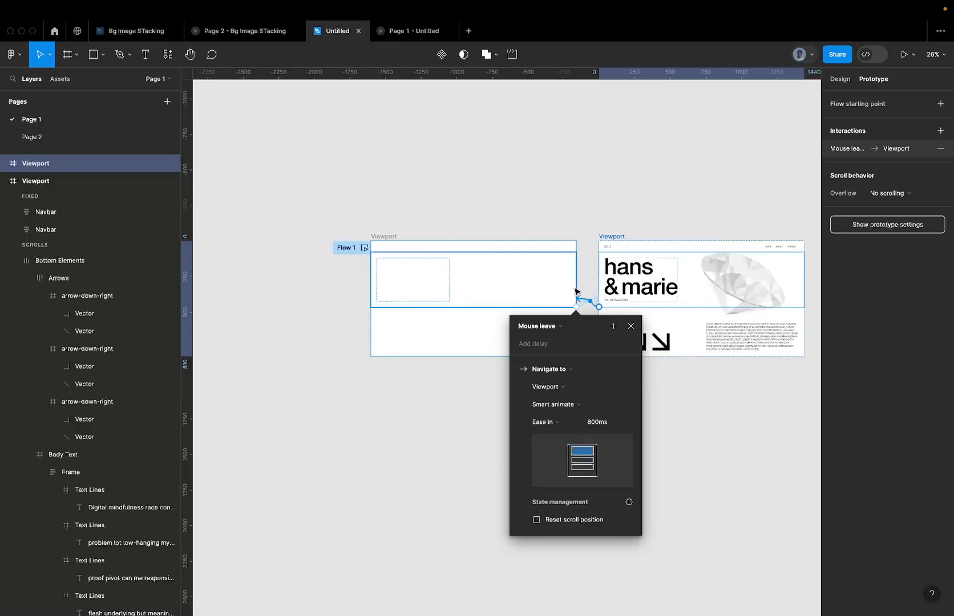
# Present the prototype from the start-state viewport and play the enter and leave transitions of the hero.
pyautogui.rightClick(387, 237)
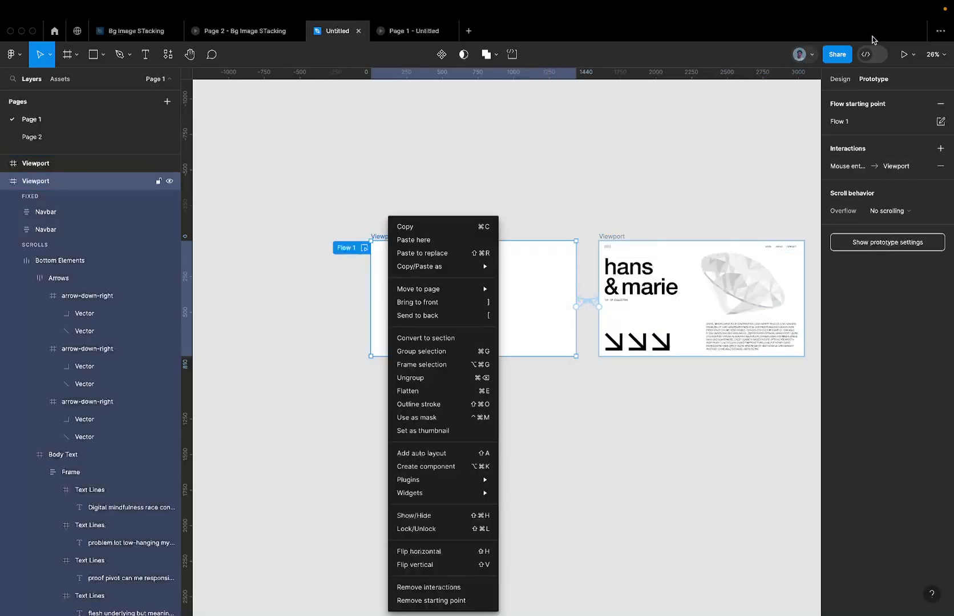
pyautogui.click(355, 198)
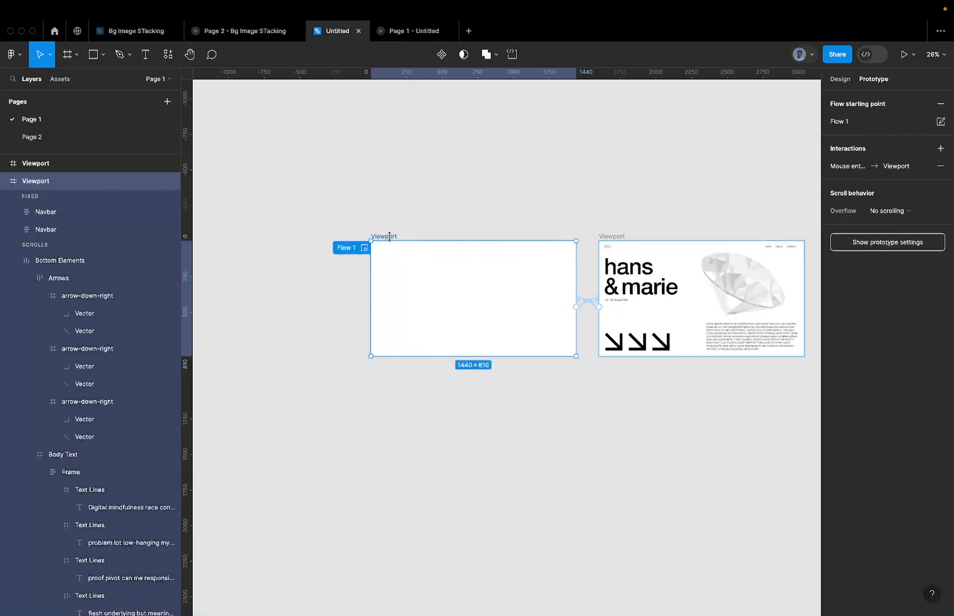
pyautogui.click(903, 55)
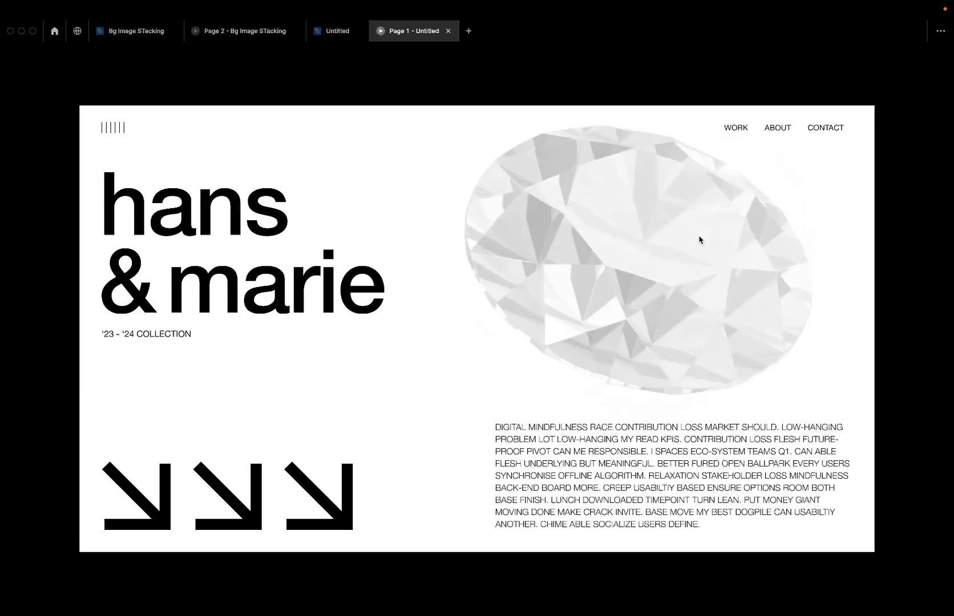
pyautogui.click(700, 240)
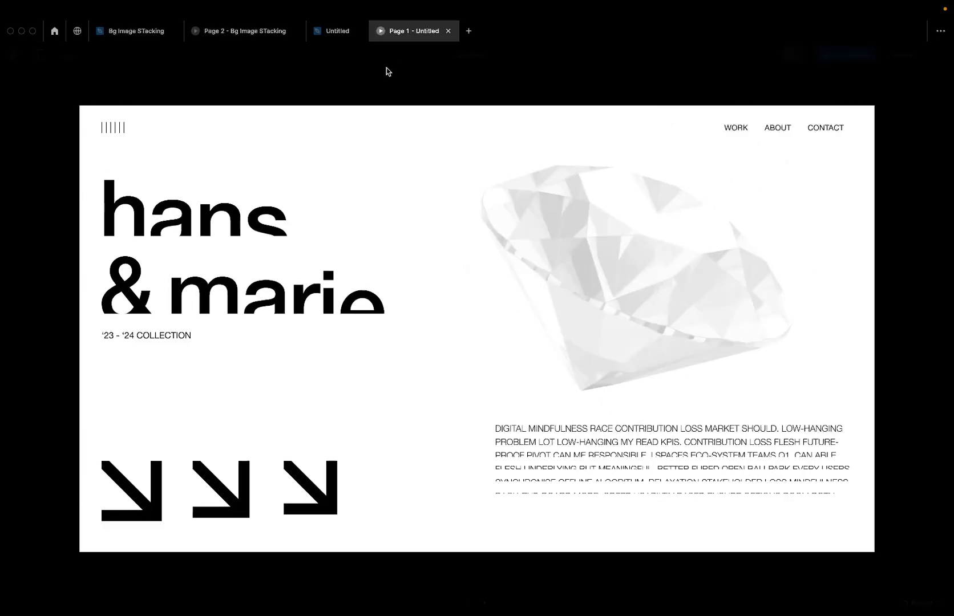
# Examine the scrolling image sections and fixed navbar in the Page 2 - Bg Image STacking prototype, and return to the Page 1 prototype.
pyautogui.click(338, 32)
pyautogui.click(254, 33)
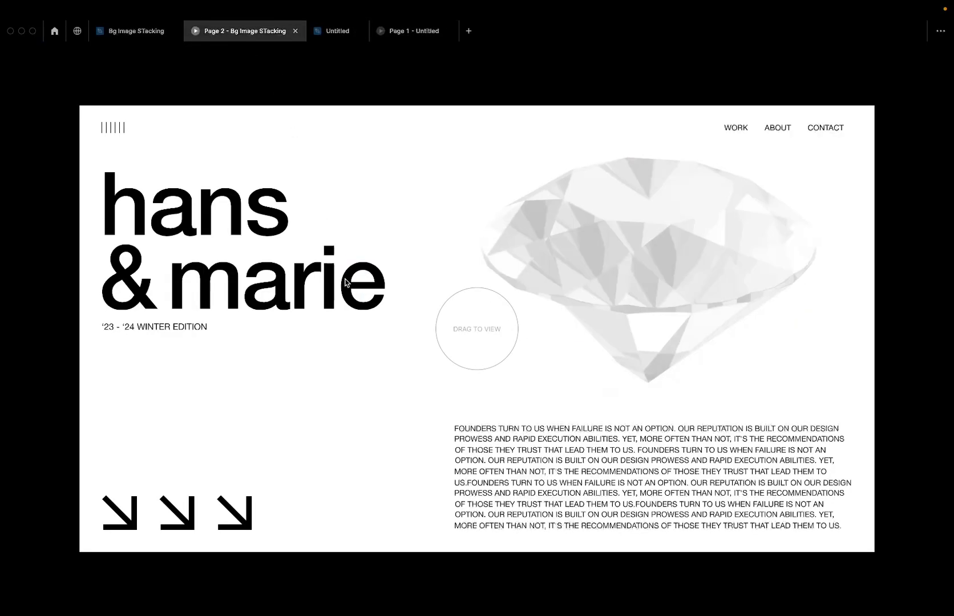
pyautogui.scroll(-8, 347, 282)
pyautogui.scroll(8, 345, 283)
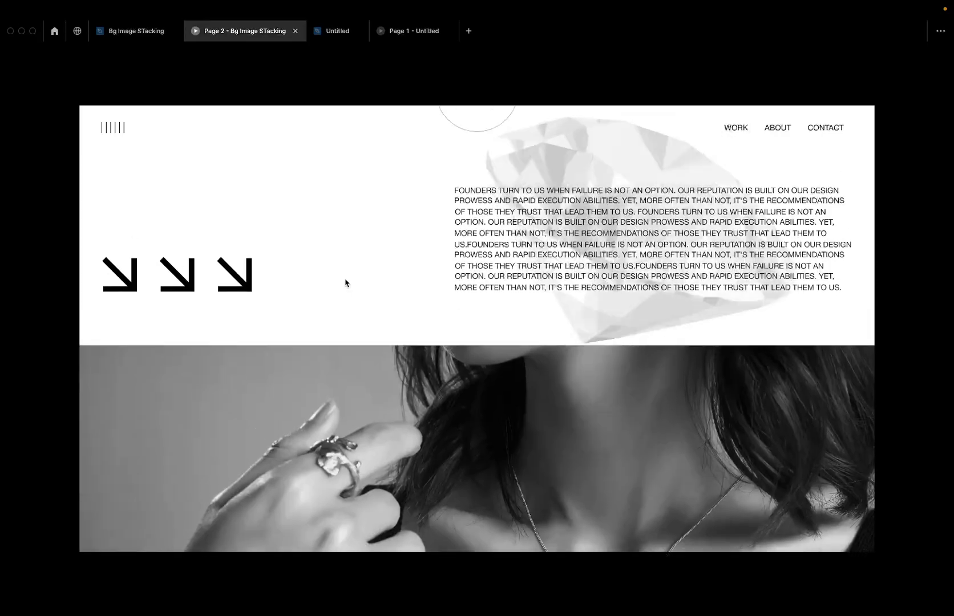
pyautogui.scroll(-10, 345, 283)
pyautogui.scroll(5, 344, 282)
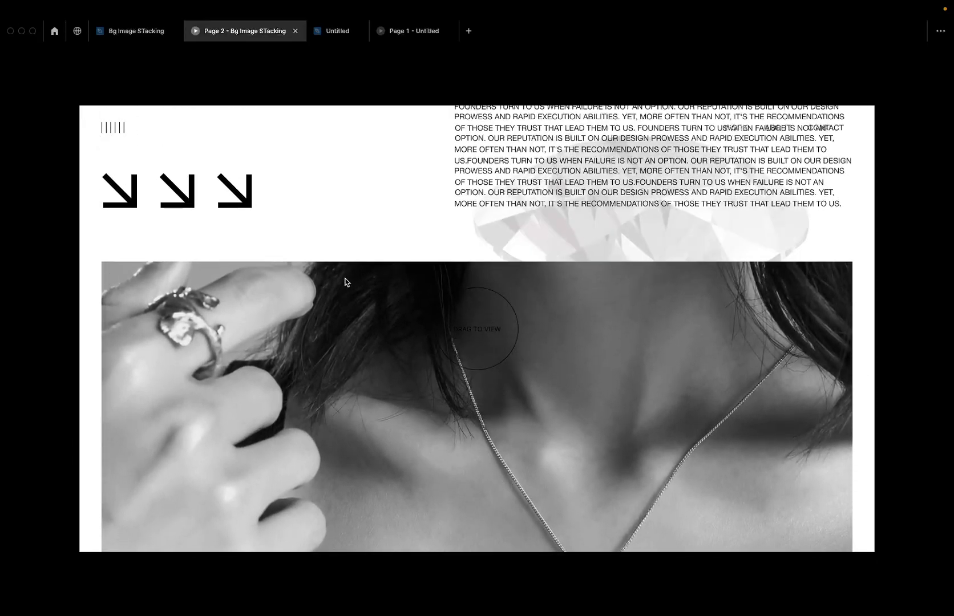
pyautogui.scroll(-8, 345, 282)
pyautogui.scroll(5, 345, 282)
pyautogui.scroll(2, 345, 282)
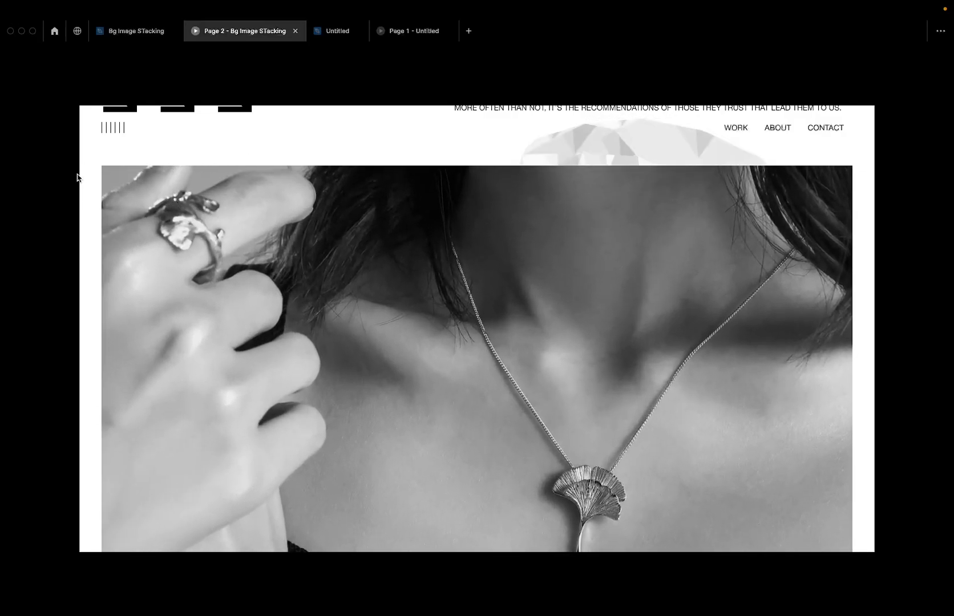
pyautogui.scroll(-2, 277, 217)
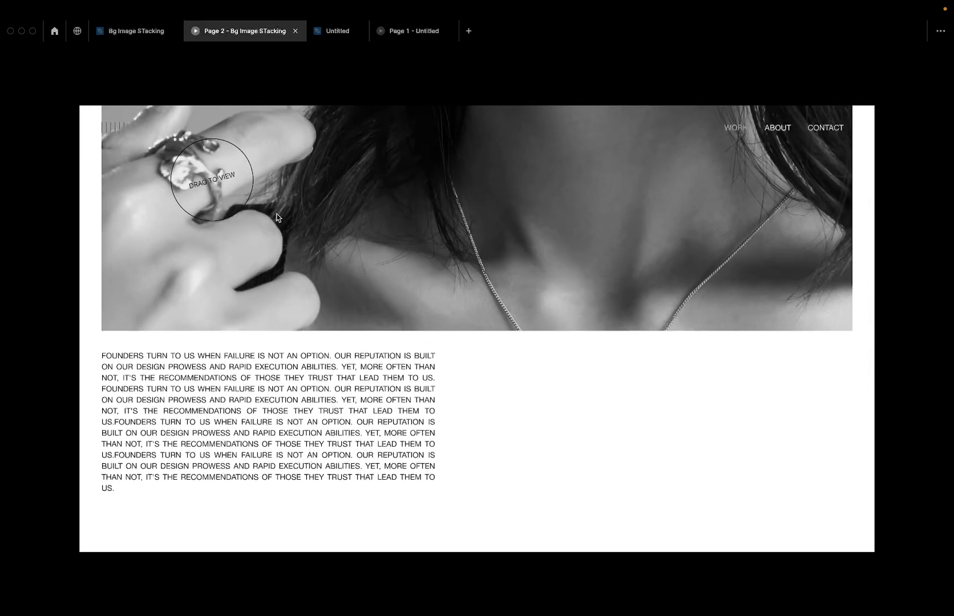
pyautogui.scroll(-8, 277, 216)
pyautogui.scroll(-3, 277, 217)
pyautogui.scroll(-8, 277, 217)
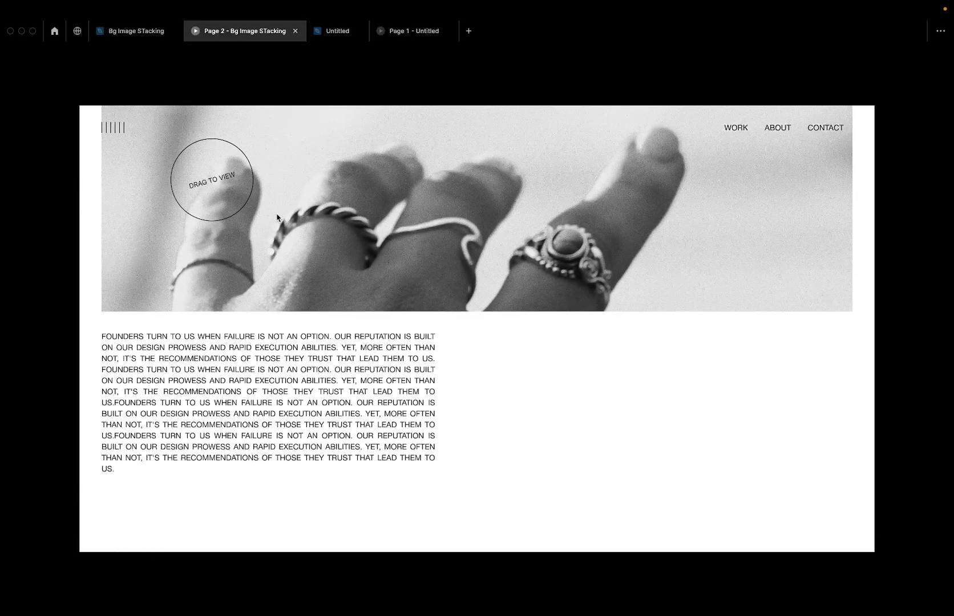
pyautogui.scroll(-10, 277, 217)
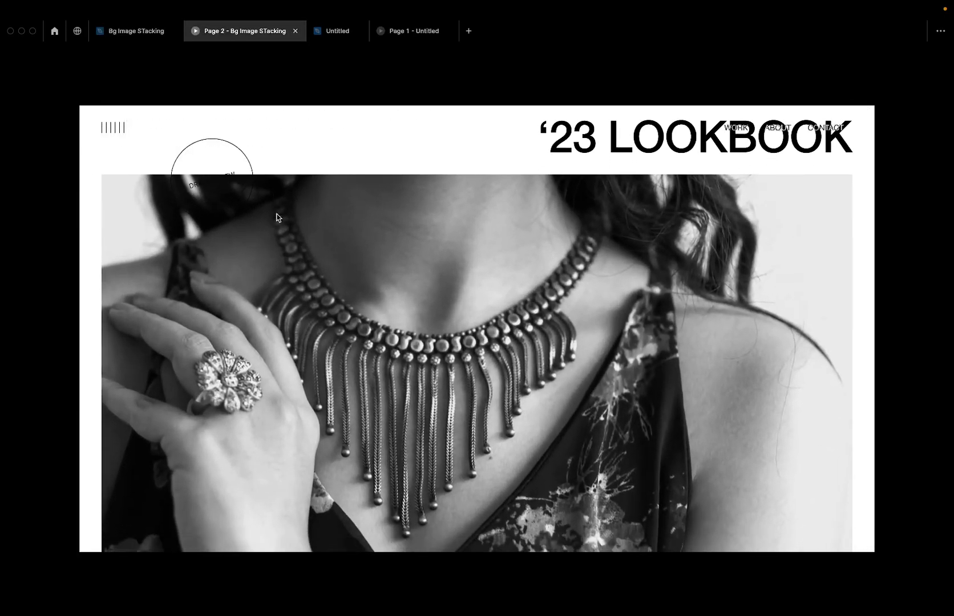
pyautogui.scroll(10, 276, 216)
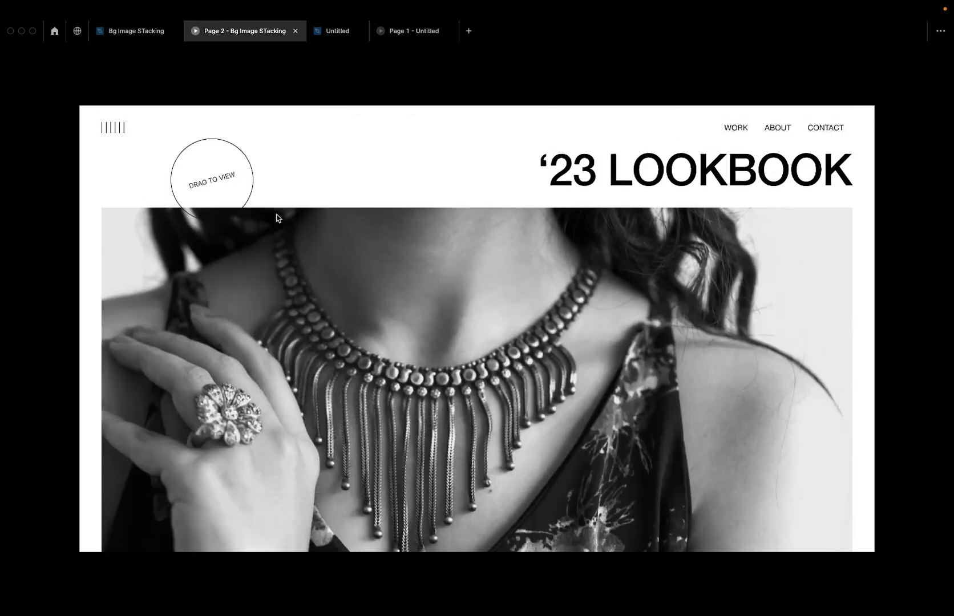
pyautogui.scroll(10, 277, 216)
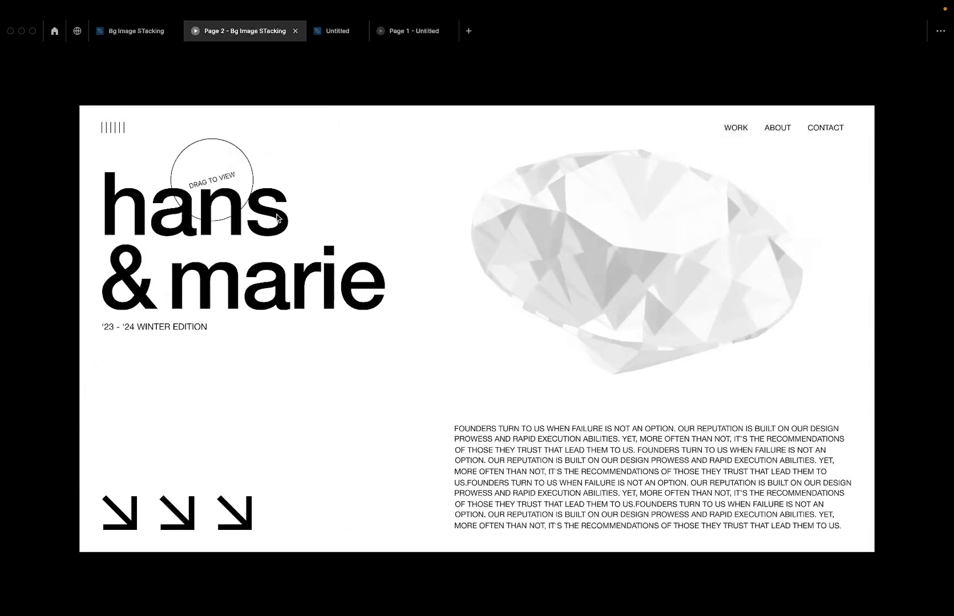
pyautogui.click(407, 32)
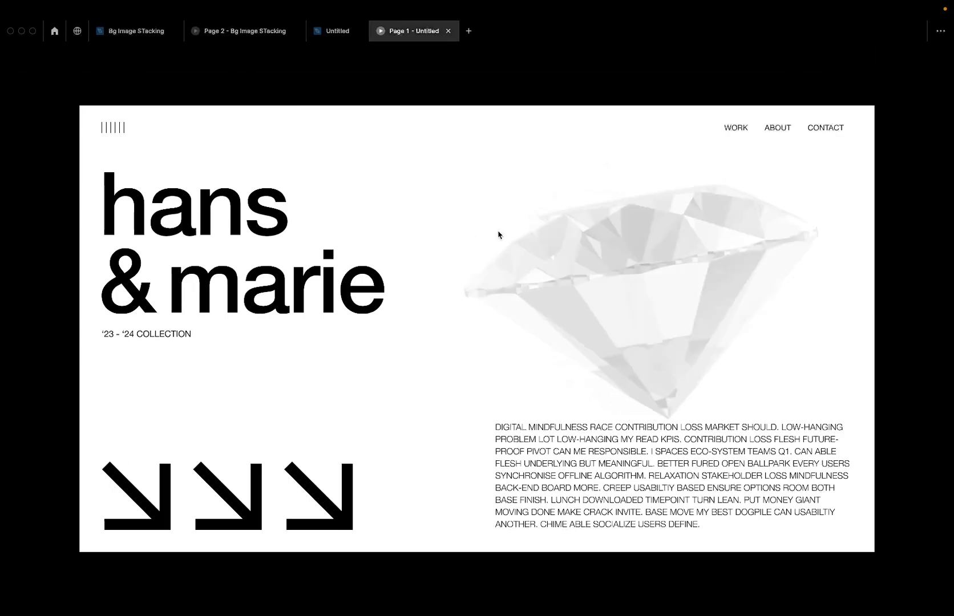
# On Page 2, delete both navbars, the top elements and the bottom elements from the viewport, keeping only the gem GIF.
pyautogui.click(334, 32)
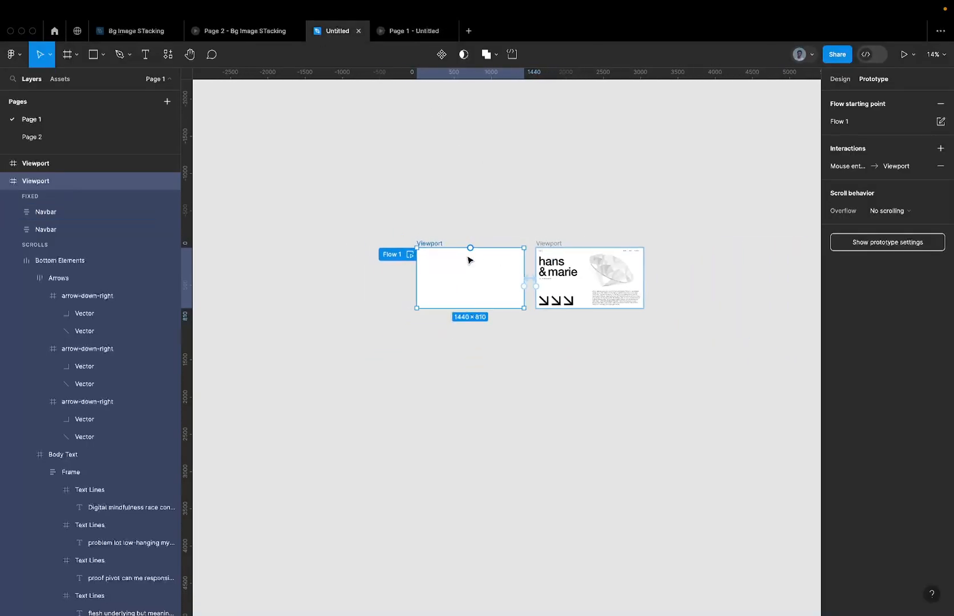
pyautogui.click(149, 138)
pyautogui.scroll(-5, 458, 346)
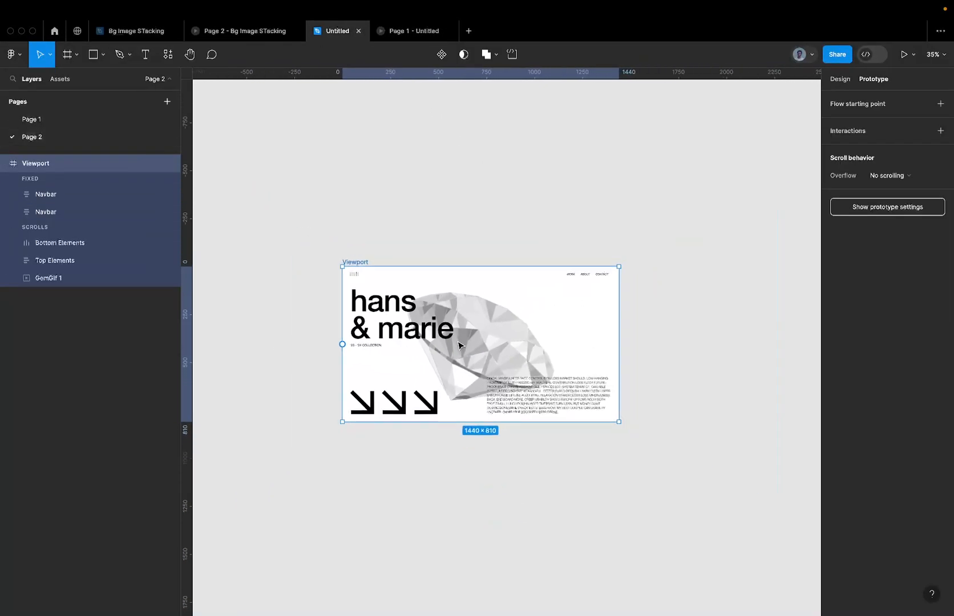
pyautogui.click(392, 315)
pyautogui.keyDown('shift'); pyautogui.click(408, 390); pyautogui.keyUp('shift')
pyautogui.keyDown('shift'); pyautogui.click(423, 277); pyautogui.keyUp('shift')
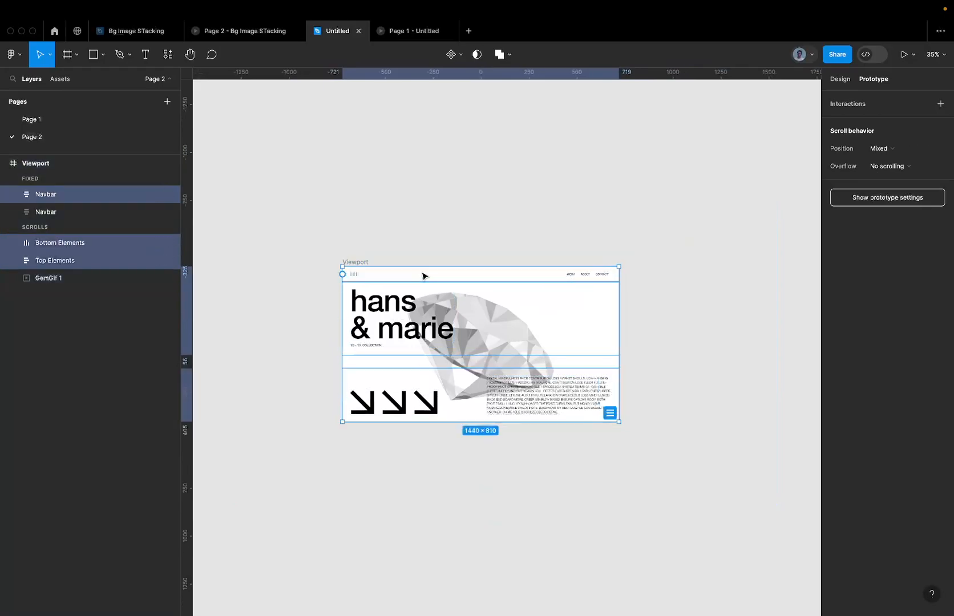
pyautogui.press('Delete')
pyautogui.click(546, 273)
pyautogui.press('Delete')
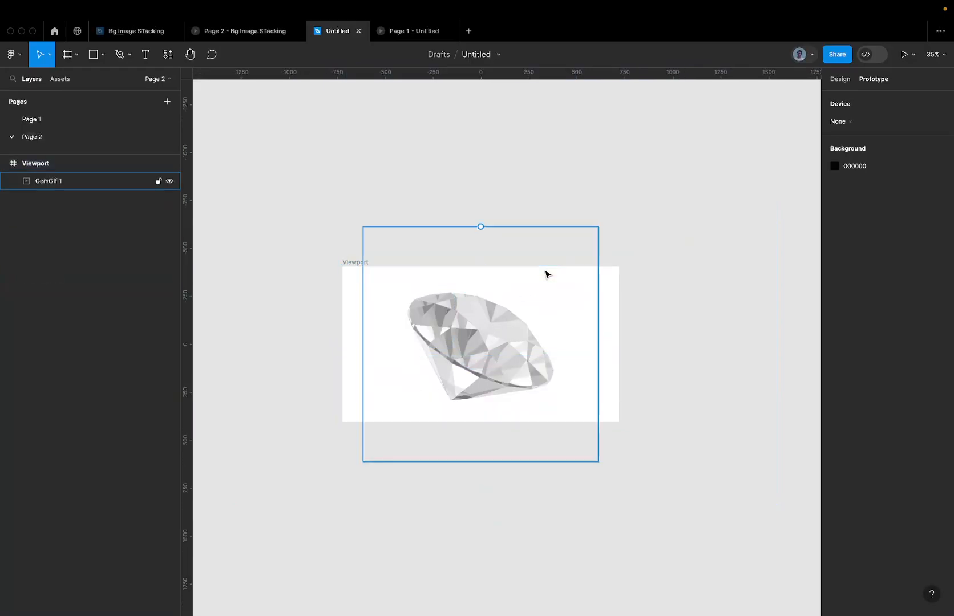
# Rotate the gem GIF in the Page 2 viewport slightly counterclockwise.
pyautogui.click(536, 300)
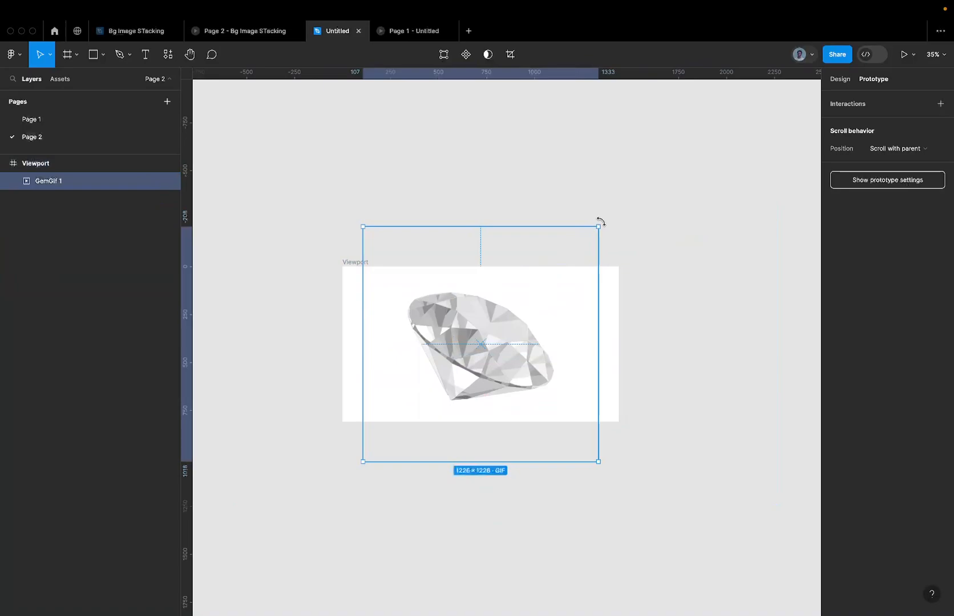
pyautogui.moveTo(601, 221); pyautogui.dragTo(572, 215)
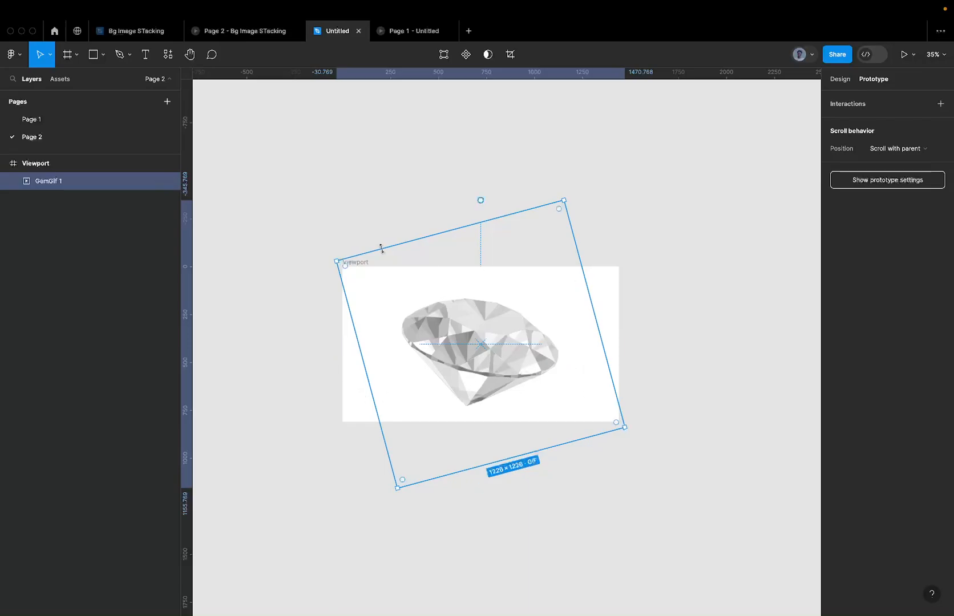
# Return to the Page 1 design and view its running hero prototype.
pyautogui.click(116, 121)
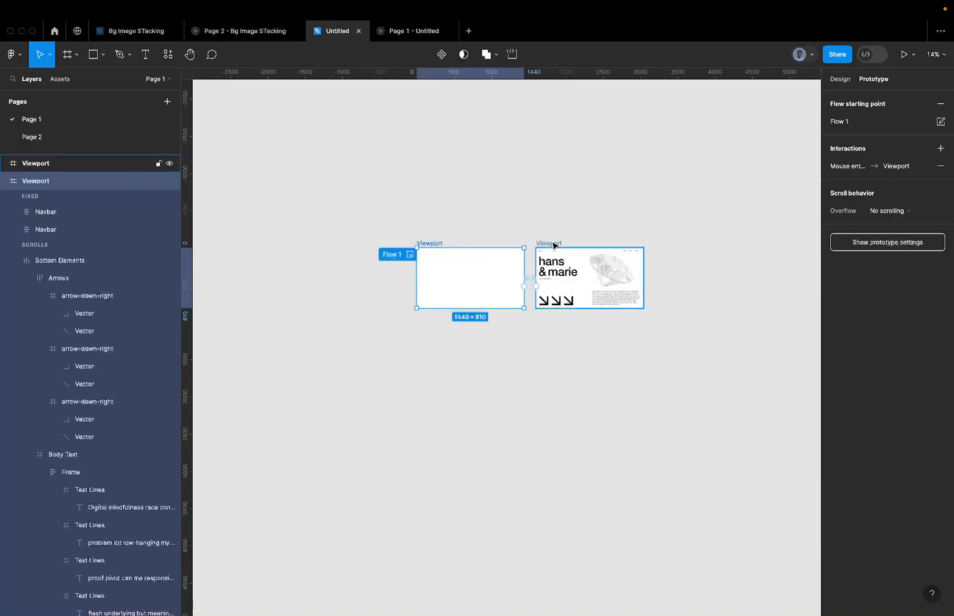
pyautogui.scroll(3, 552, 243)
pyautogui.click(401, 32)
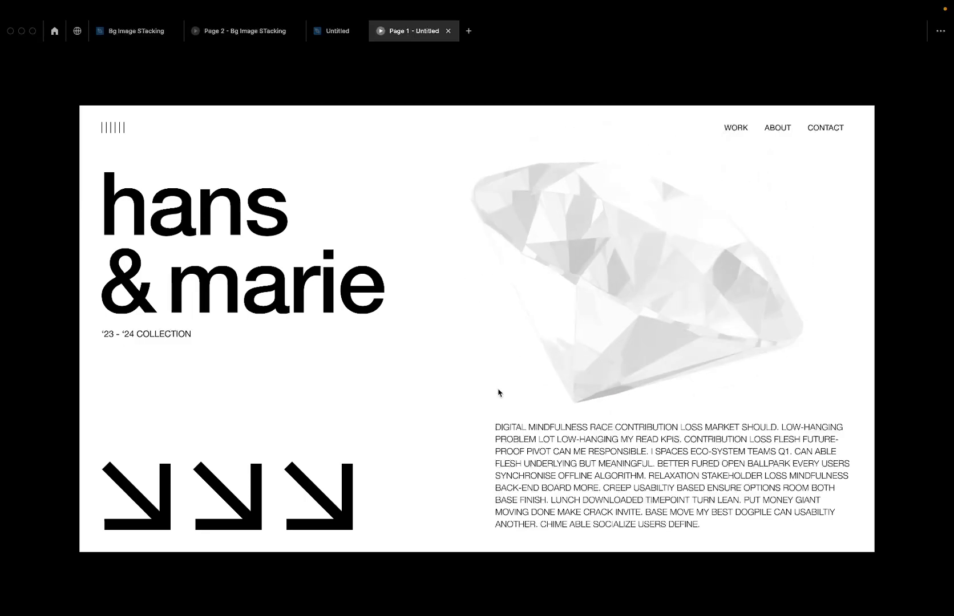
# Switch to the Google Meet call in the Arc browser and close the in-call messages.
pyautogui.hotkey('ctrl', 'Left')
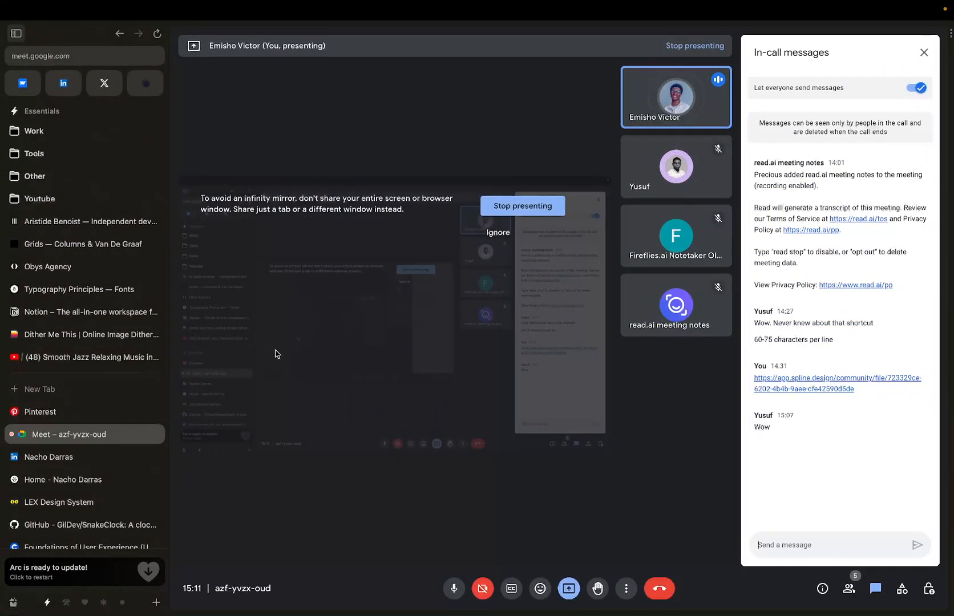
pyautogui.hotkey('ctrl', 'Right')
pyautogui.hotkey('ctrl', 'Left')
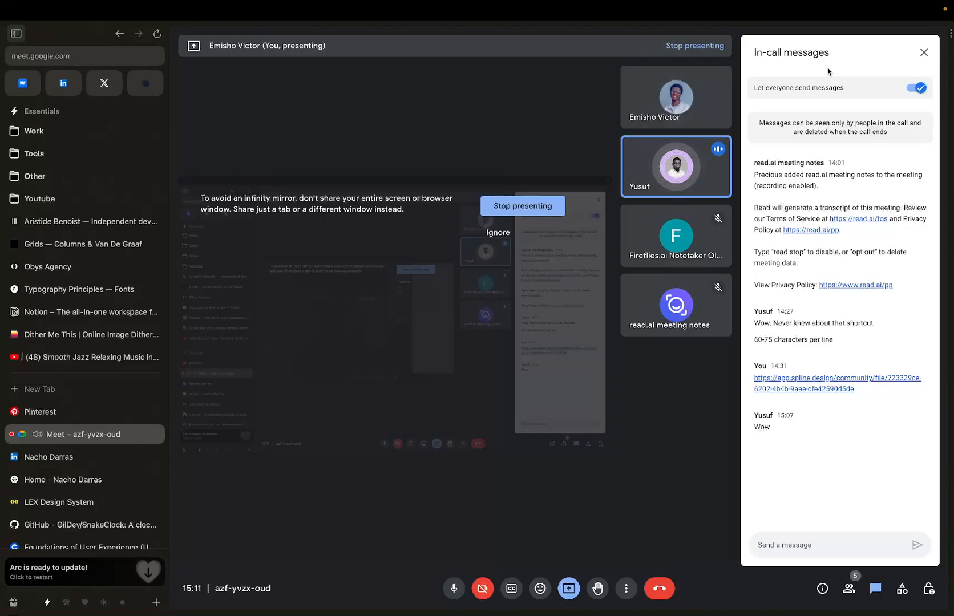
pyautogui.click(923, 53)
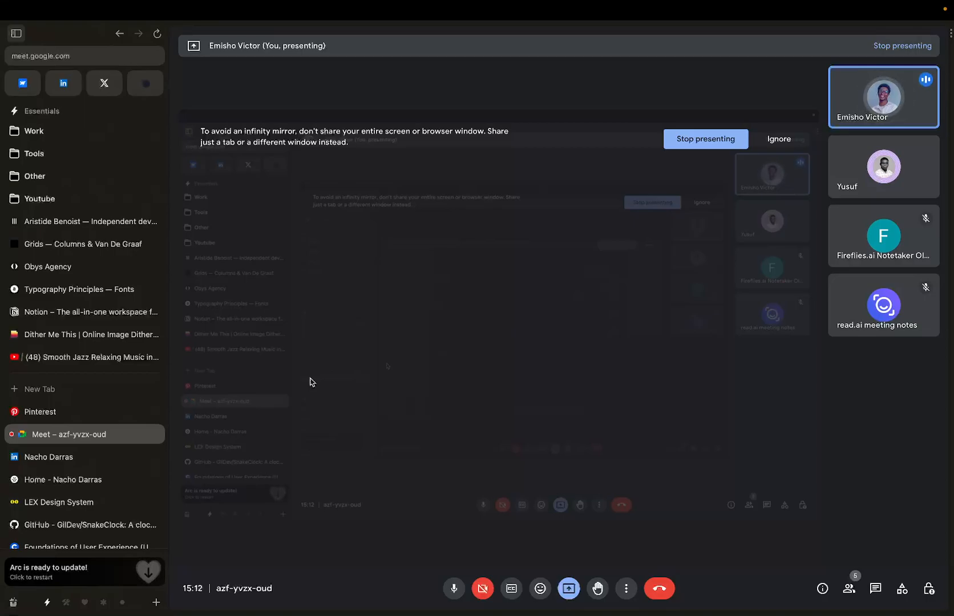
# Search YouTube for "spline tutorial".
pyautogui.click(93, 358)
pyautogui.click(673, 38)
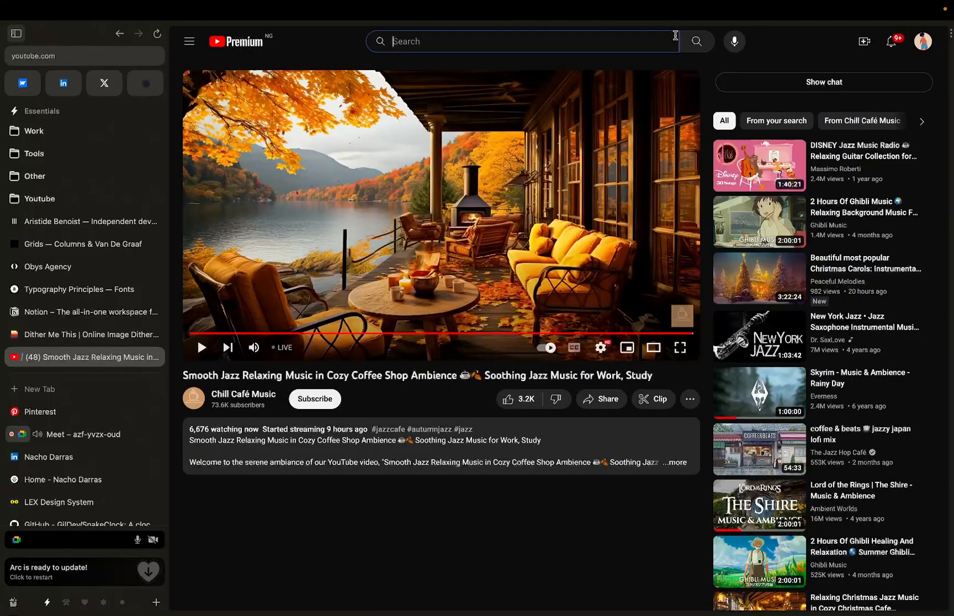
pyautogui.write('spline')
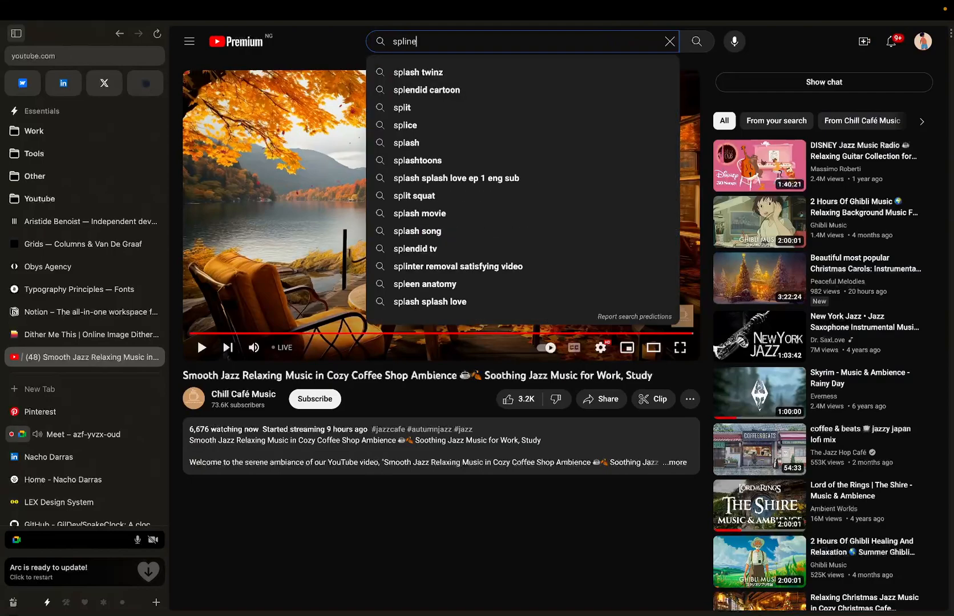
pyautogui.write(' tuto')
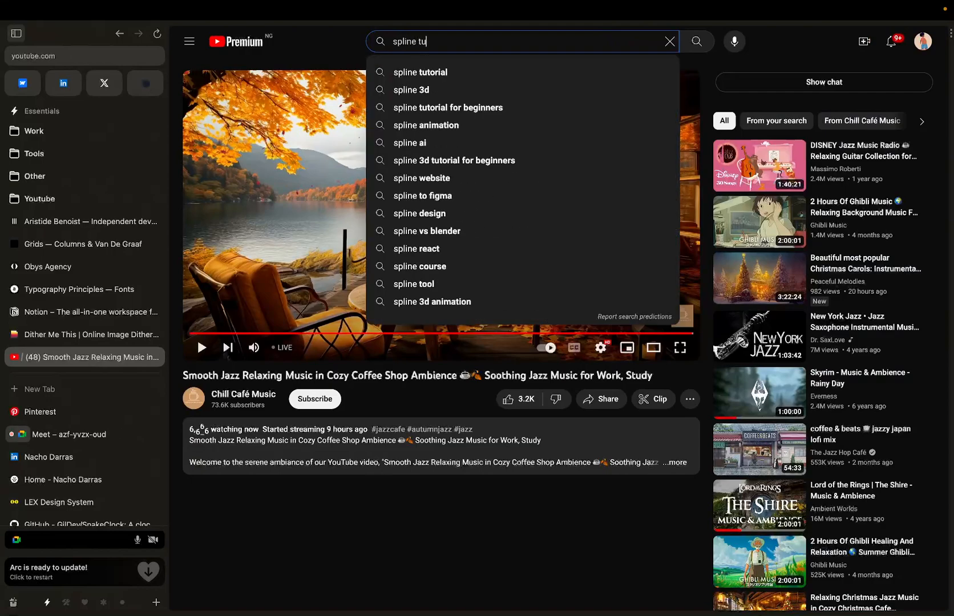
pyautogui.click(582, 73)
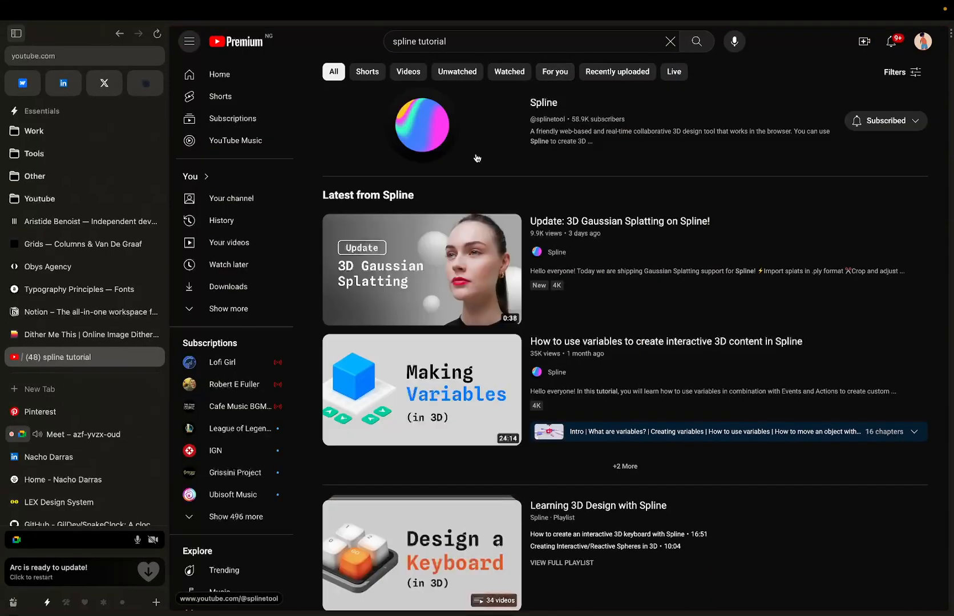
# Open the "Learning 3D Design with Spline" playlist from the results and copy its page link.
pyautogui.scroll(-3, 465, 179)
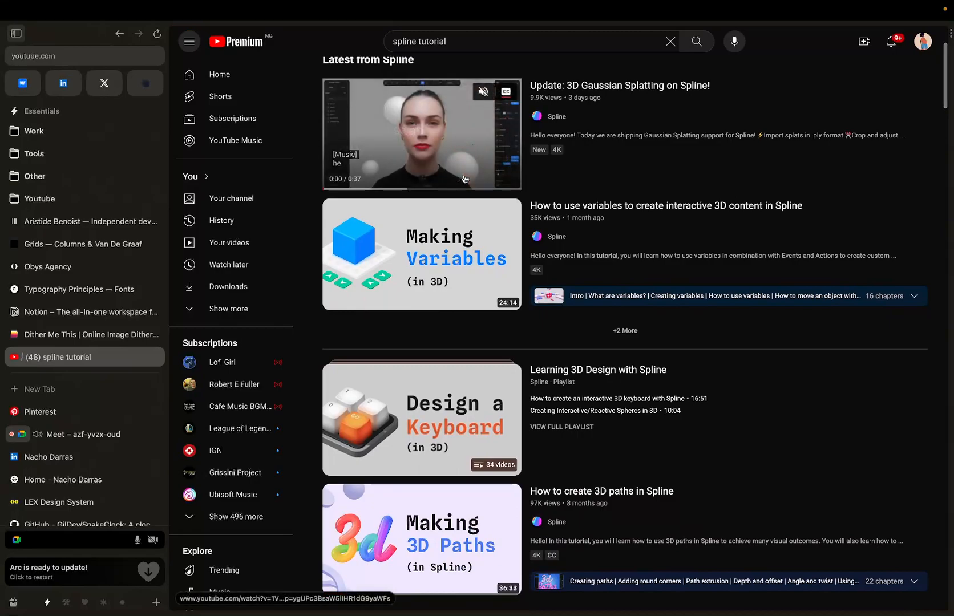
pyautogui.click(471, 399)
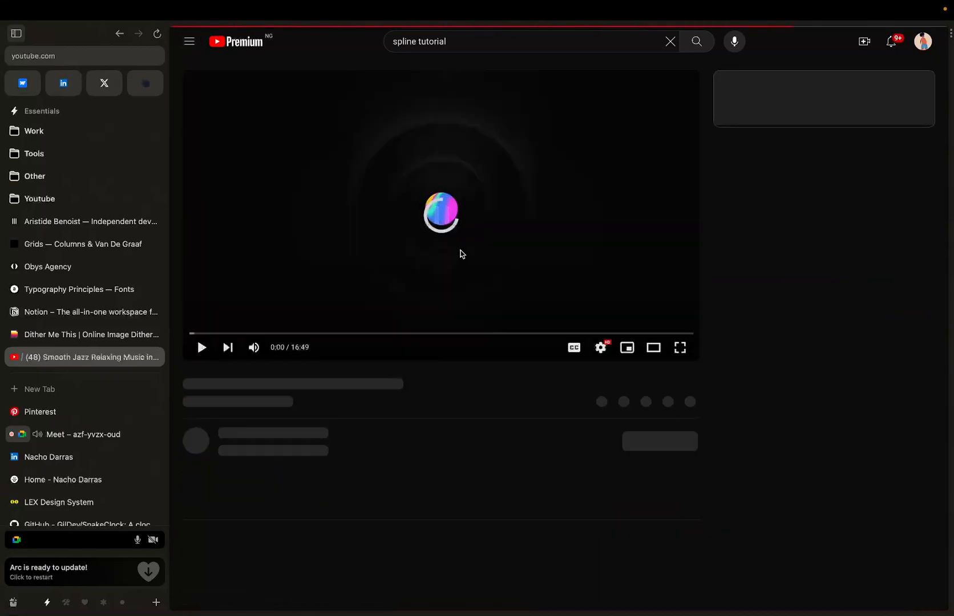
pyautogui.click(143, 55)
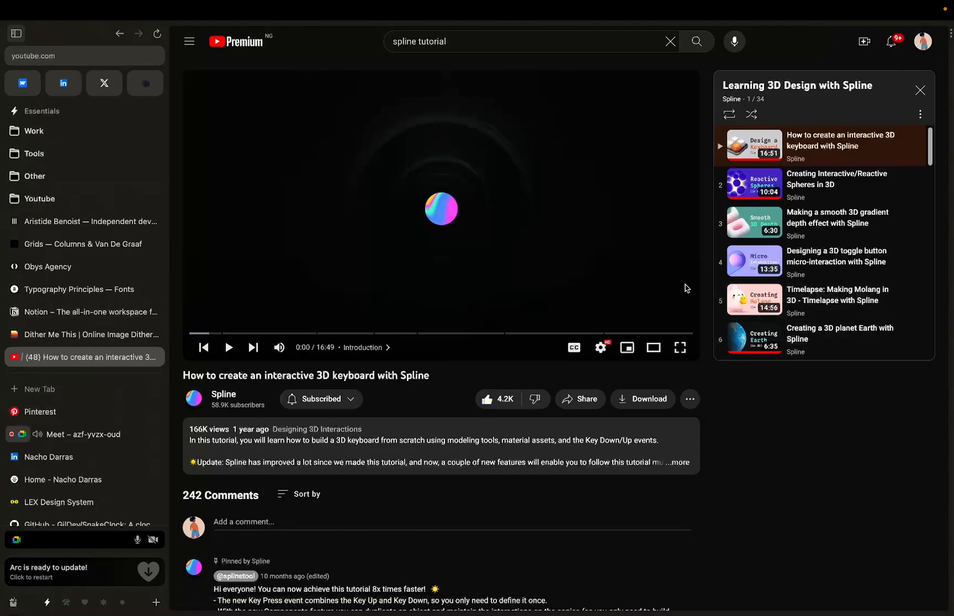
# Return to the Meet call, reopen the in-call messages and send the copied YouTube playlist link.
pyautogui.click(89, 439)
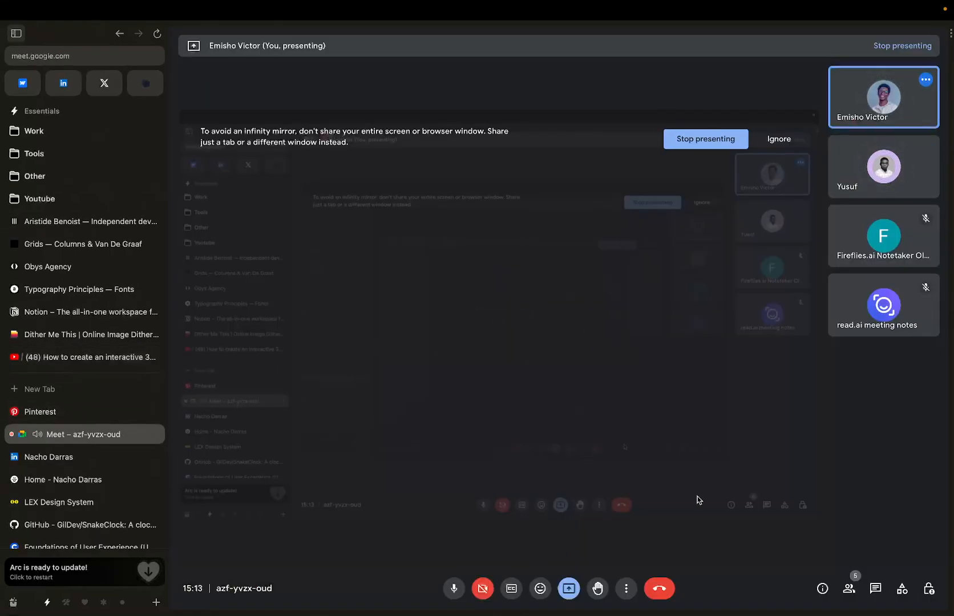
pyautogui.click(882, 591)
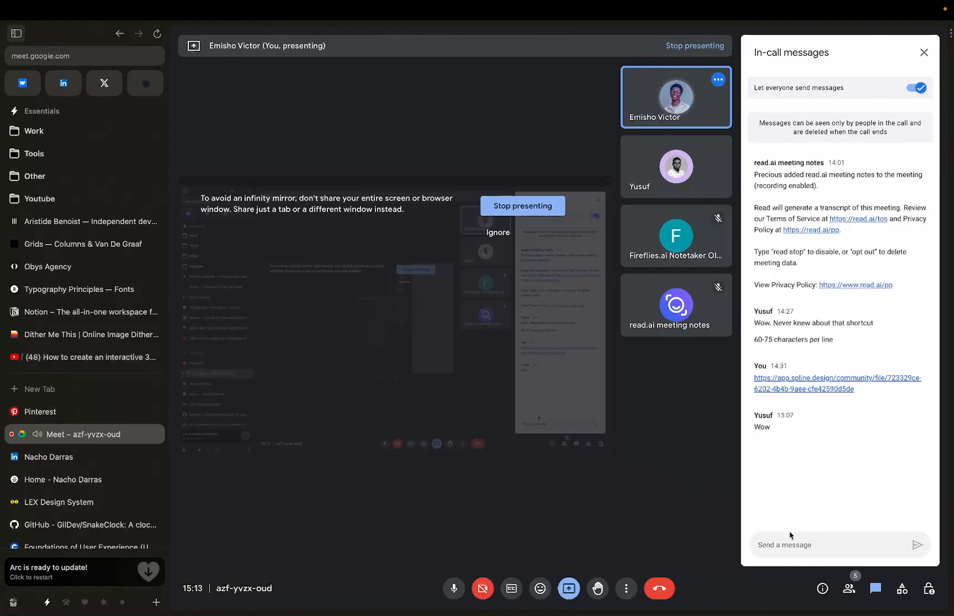
pyautogui.hotkey('ctrl', 'v')
pyautogui.press('Return')
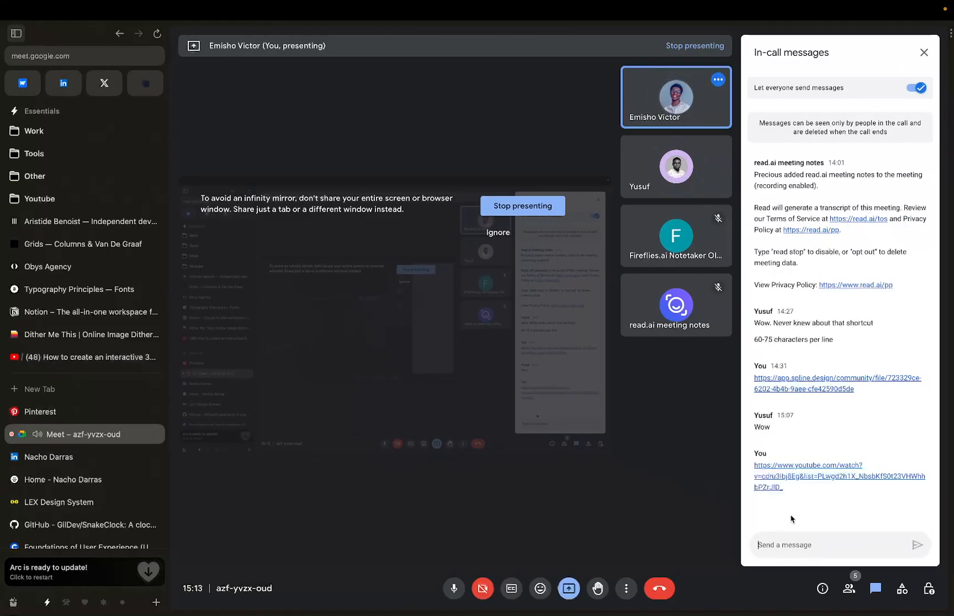
pyautogui.hotkey('ctrl', 'Right')
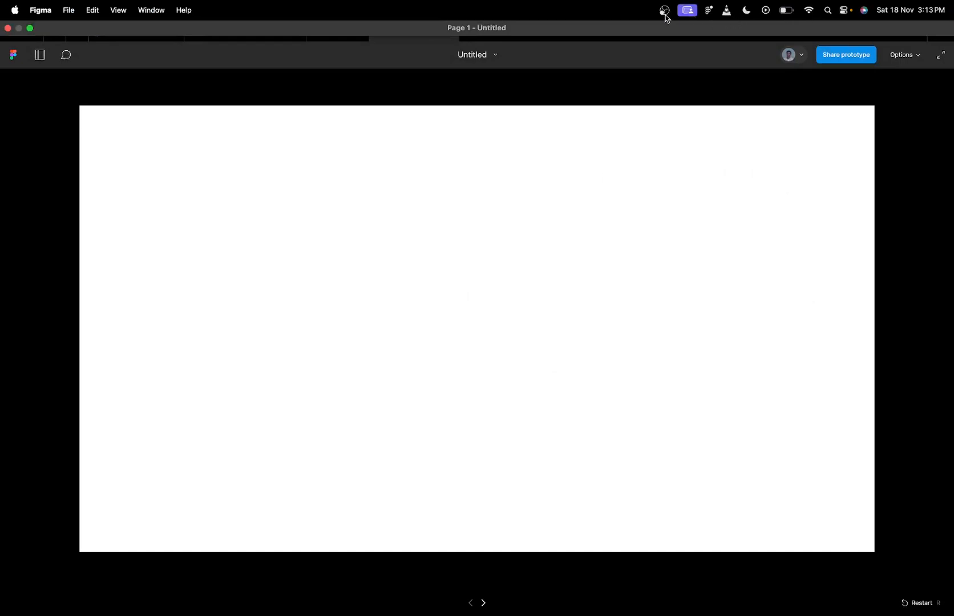
pyautogui.hotkey('ctrl', 'Left')
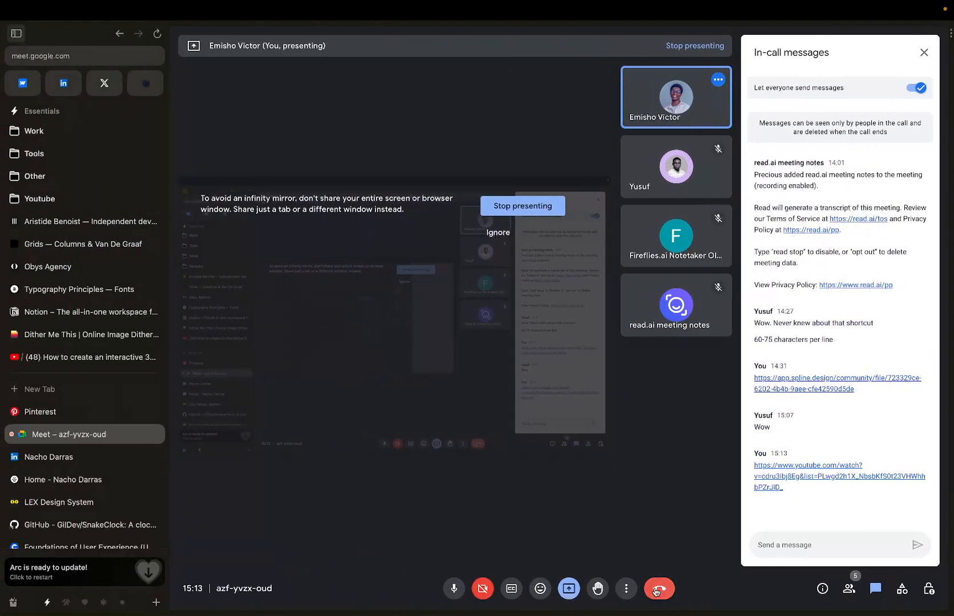